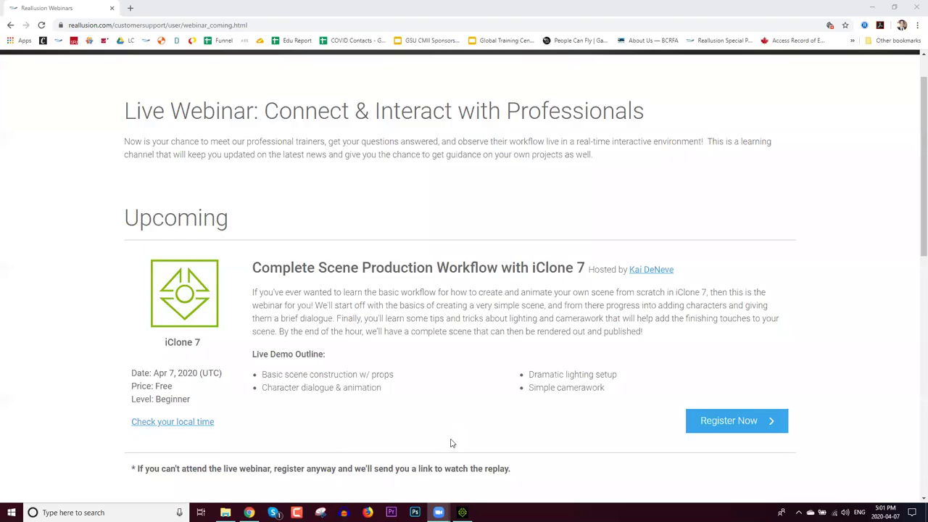
Step: Switch to iClone 7, play the finished scene, and scrub the playhead back to frame 790
{"action": "mouse_move", "coordinate": [462, 513]}
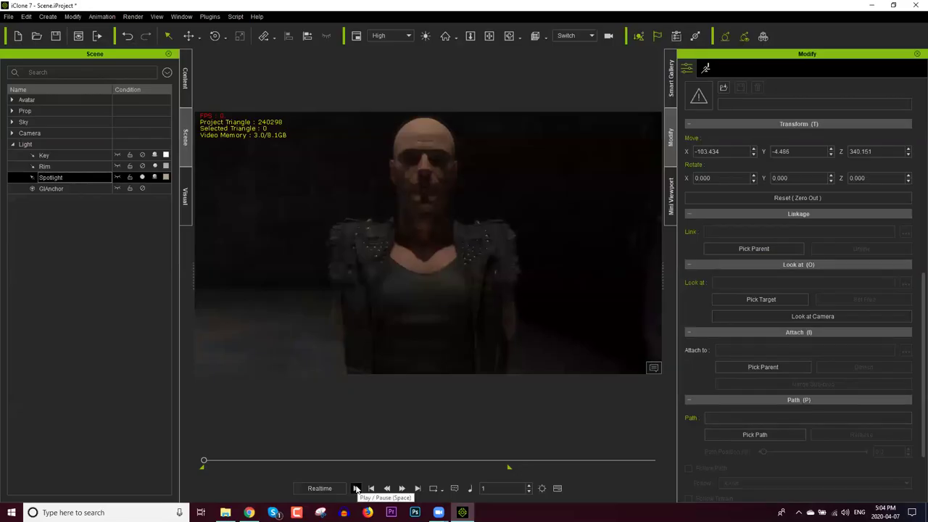
{"action": "left_click", "coordinate": [356, 489]}
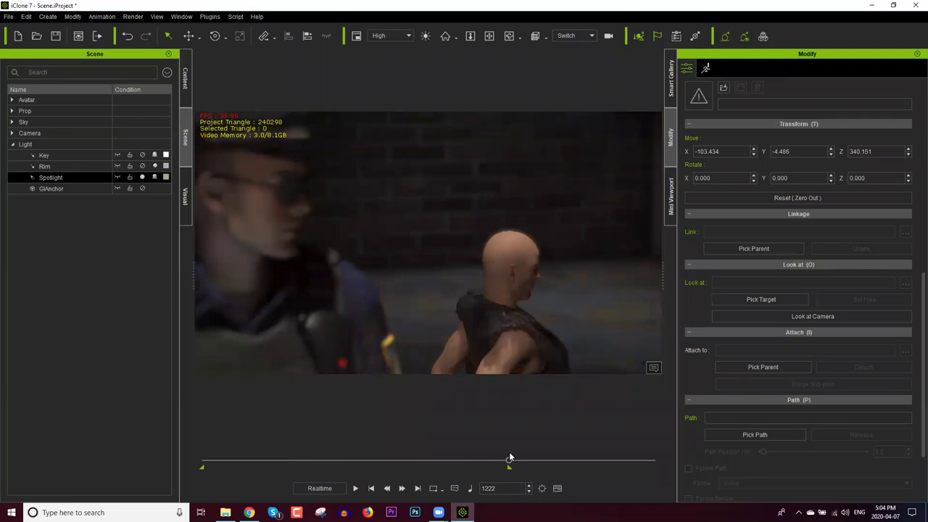
{"action": "left_click_drag", "start_coordinate": [508, 462], "coordinate": [405, 440]}
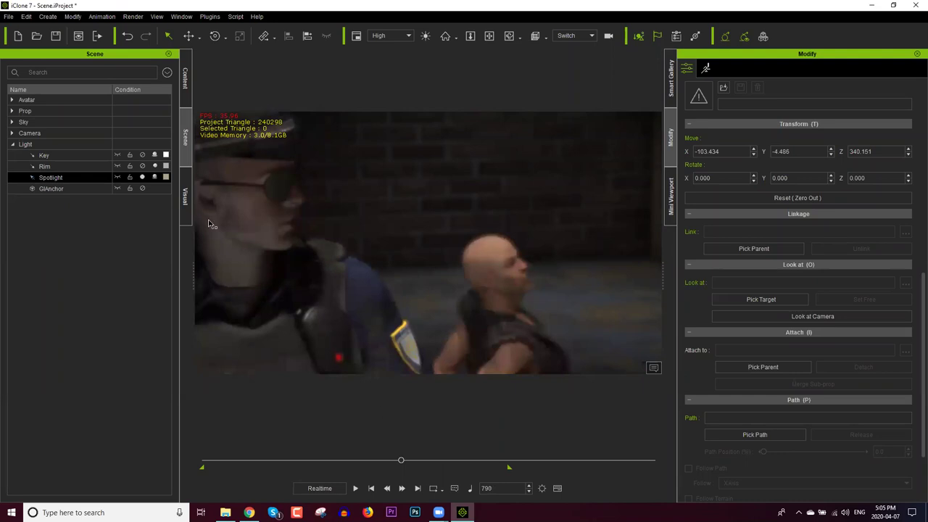
Step: Start a new project without saving the current scene
{"action": "left_click", "coordinate": [19, 35]}
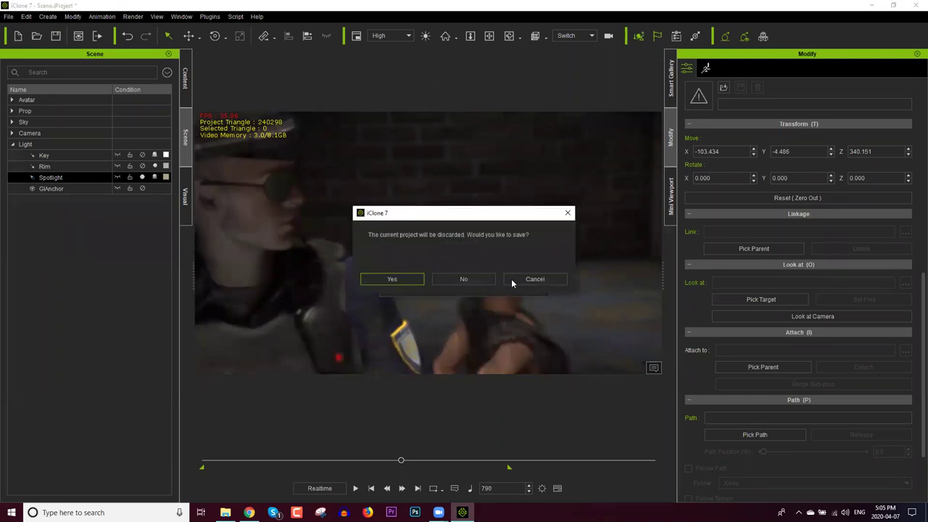
{"action": "left_click", "coordinate": [493, 284]}
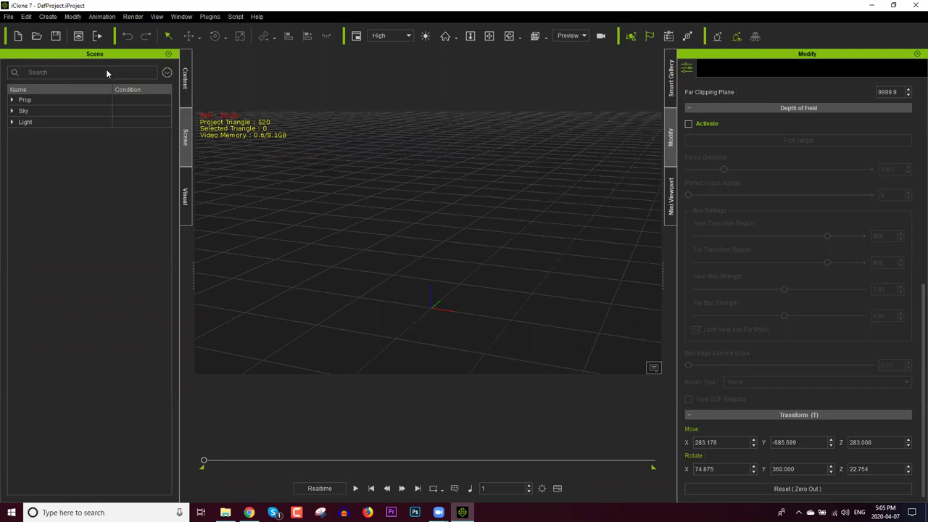
Step: Place the Wall_001 prop from the 3D Blocks Wall and Floor templates near the centre of the empty scene
{"action": "key", "text": "F4"}
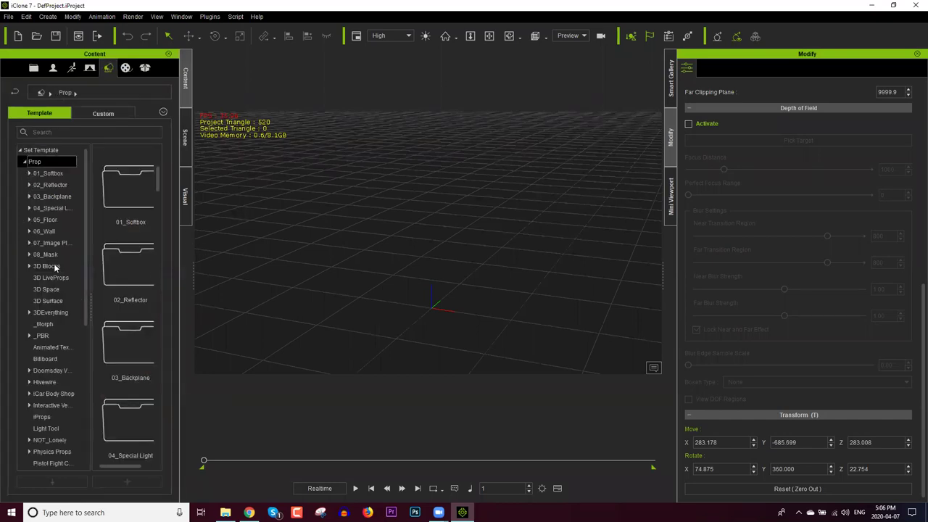
{"action": "left_click", "coordinate": [53, 265]}
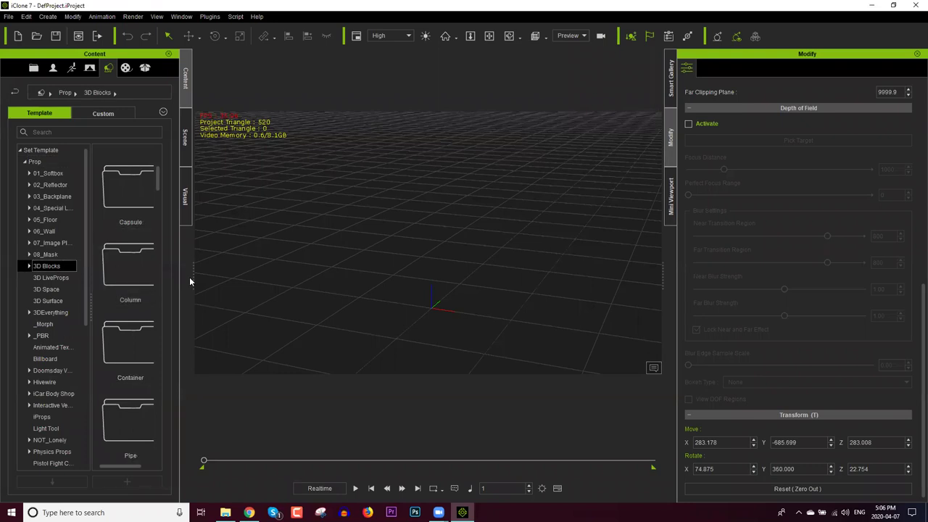
{"action": "left_click_drag", "start_coordinate": [192, 280], "coordinate": [220, 276]}
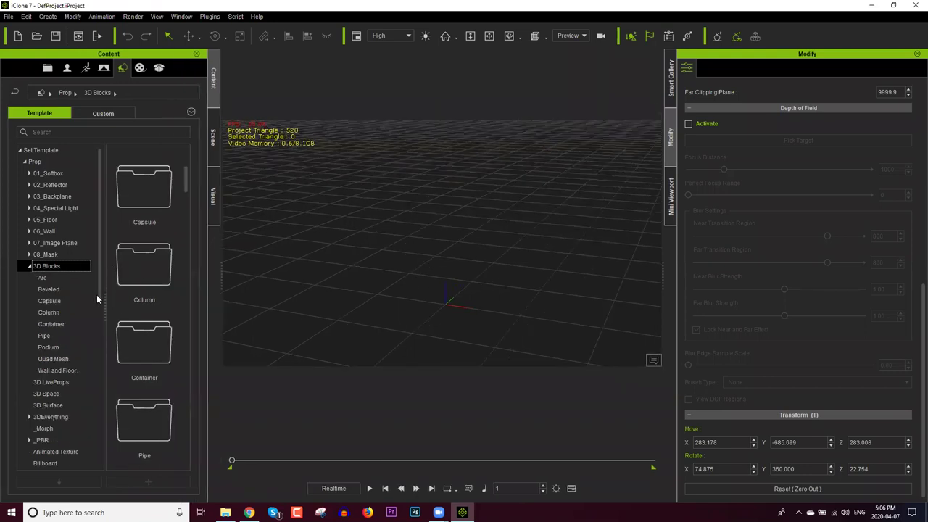
{"action": "scroll", "coordinate": [63, 297], "scroll_direction": "down", "scroll_amount": 2}
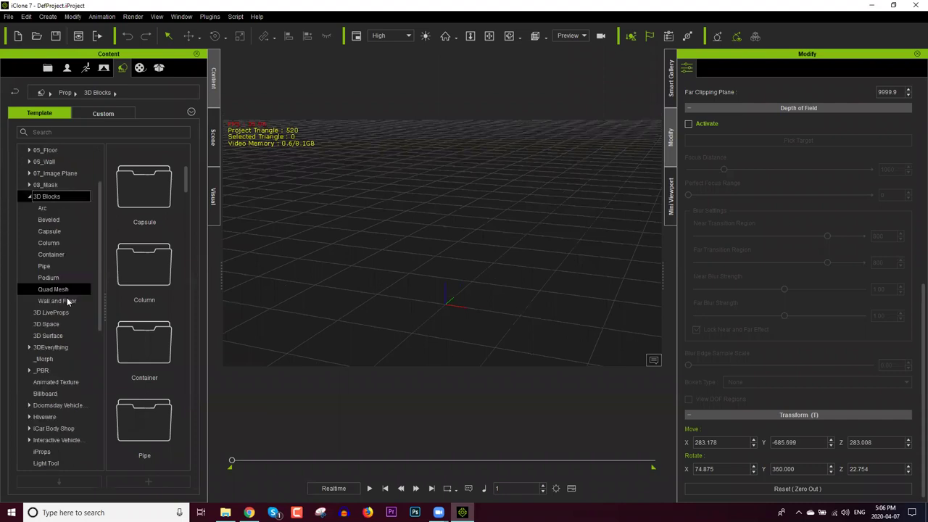
{"action": "left_click", "coordinate": [68, 300]}
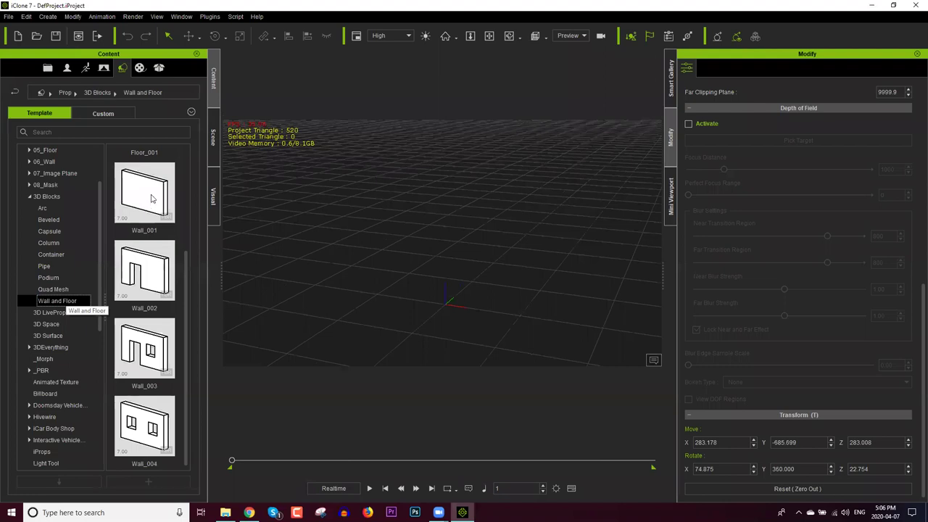
{"action": "left_click_drag", "start_coordinate": [152, 198], "coordinate": [458, 254]}
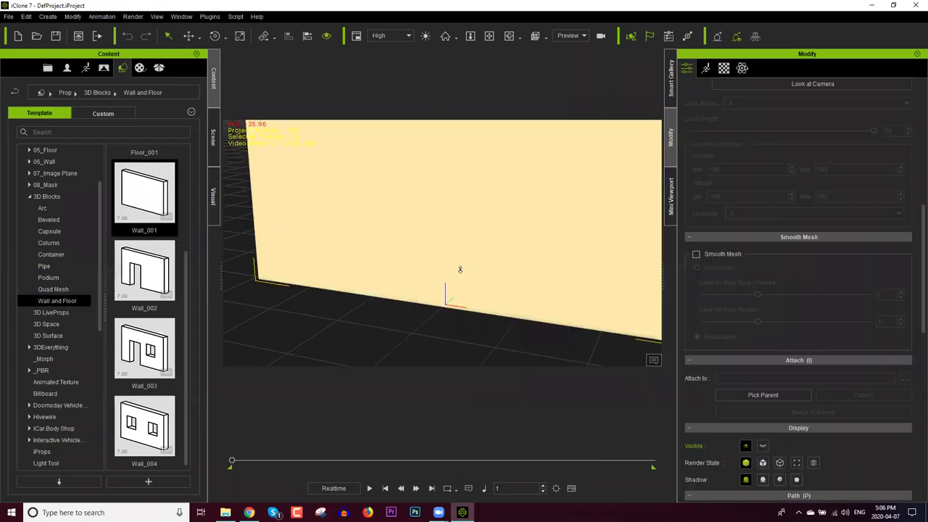
{"action": "scroll", "coordinate": [456, 319], "scroll_direction": "down", "scroll_amount": 3}
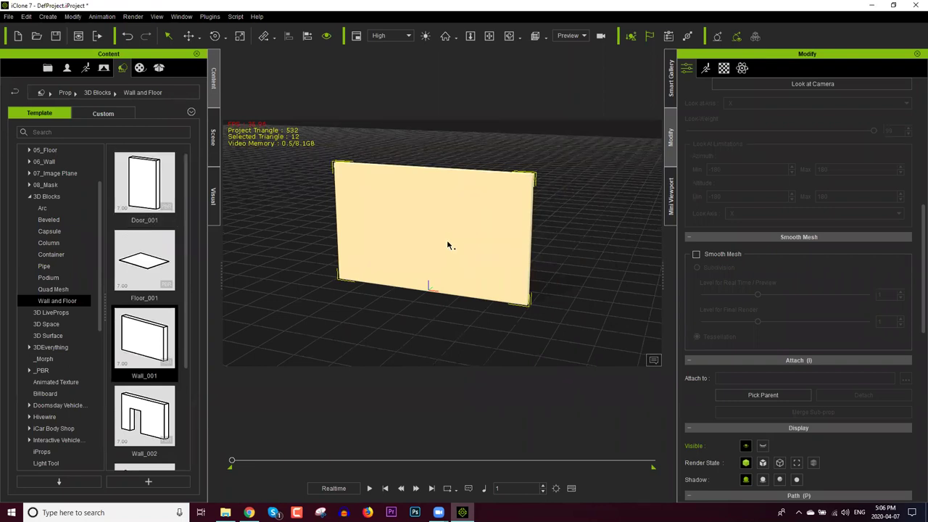
{"action": "mouse_move", "coordinate": [424, 233]}
{"action": "left_mouse_down"}
{"action": "mouse_move", "coordinate": [425, 288]}
{"action": "mouse_move", "coordinate": [385, 266]}
{"action": "left_mouse_up"}
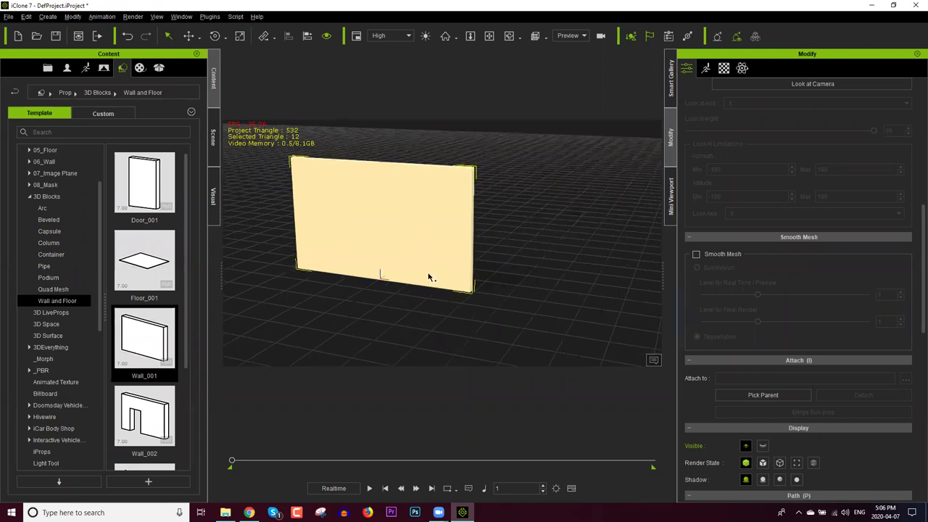
{"action": "scroll", "coordinate": [429, 277], "scroll_direction": "down", "scroll_amount": 1}
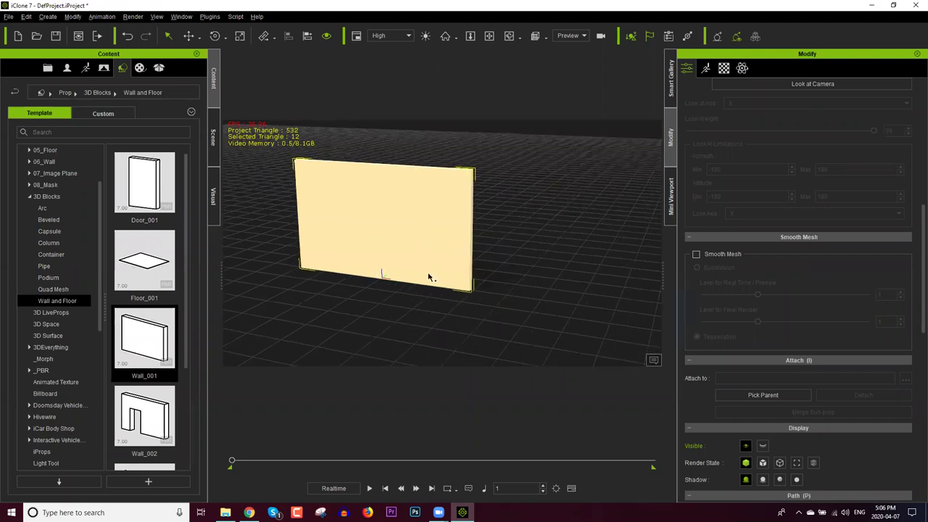
{"action": "left_click_drag", "start_coordinate": [428, 278], "coordinate": [428, 278]}
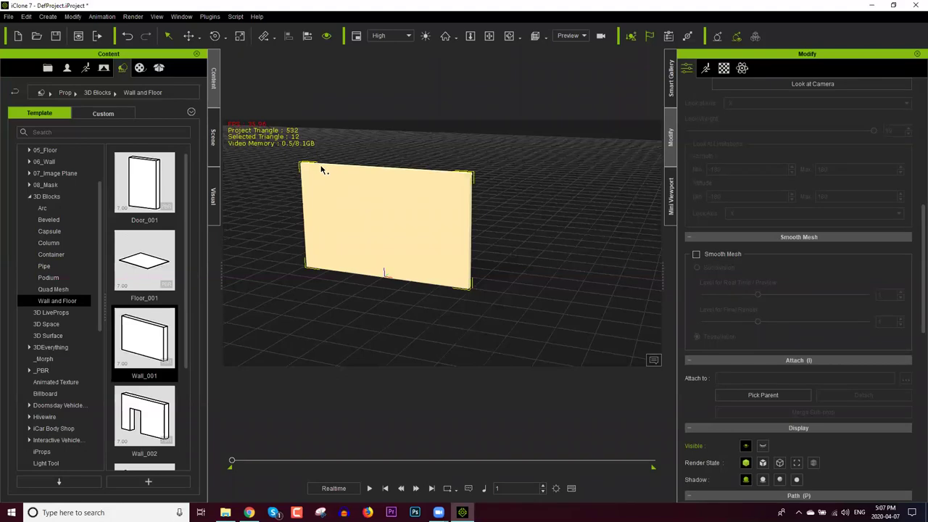
Step: Browse the media templates for the Substance PBR 200 material library and show its categories
{"action": "left_click", "coordinate": [140, 68]}
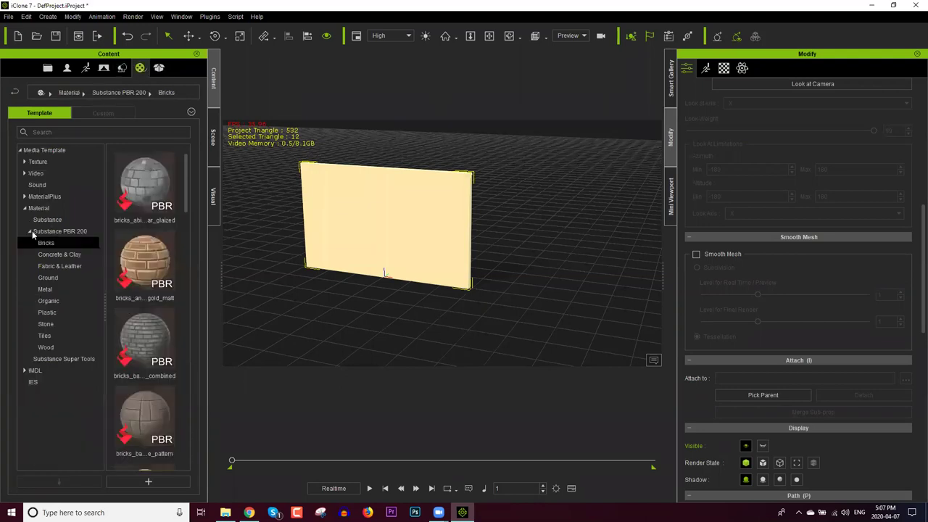
{"action": "left_click", "coordinate": [32, 231]}
{"action": "left_click", "coordinate": [29, 232]}
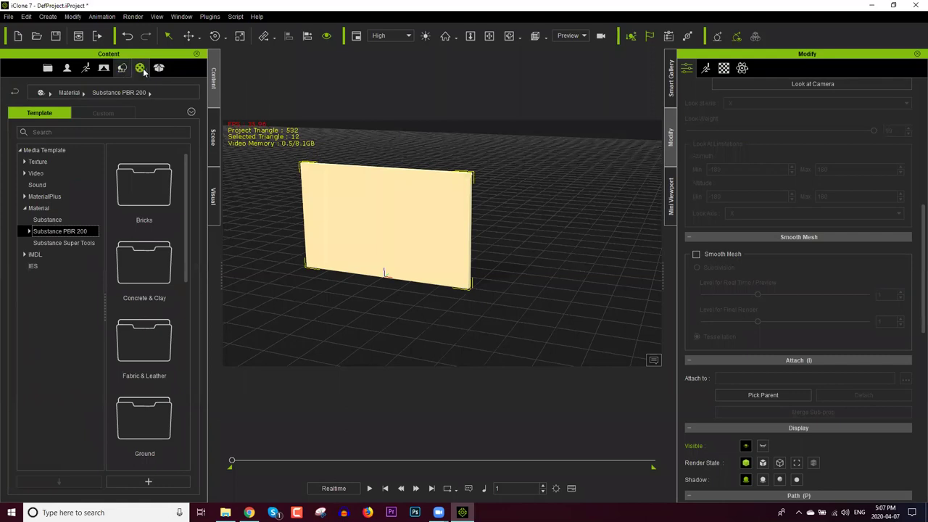
{"action": "left_click", "coordinate": [53, 208]}
{"action": "left_click", "coordinate": [63, 232]}
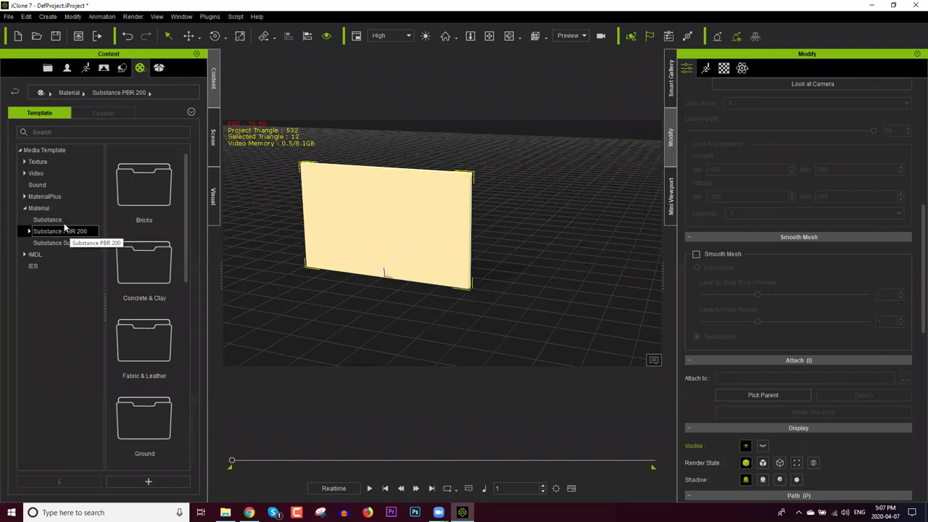
{"action": "left_click", "coordinate": [64, 224]}
{"action": "left_click", "coordinate": [64, 232]}
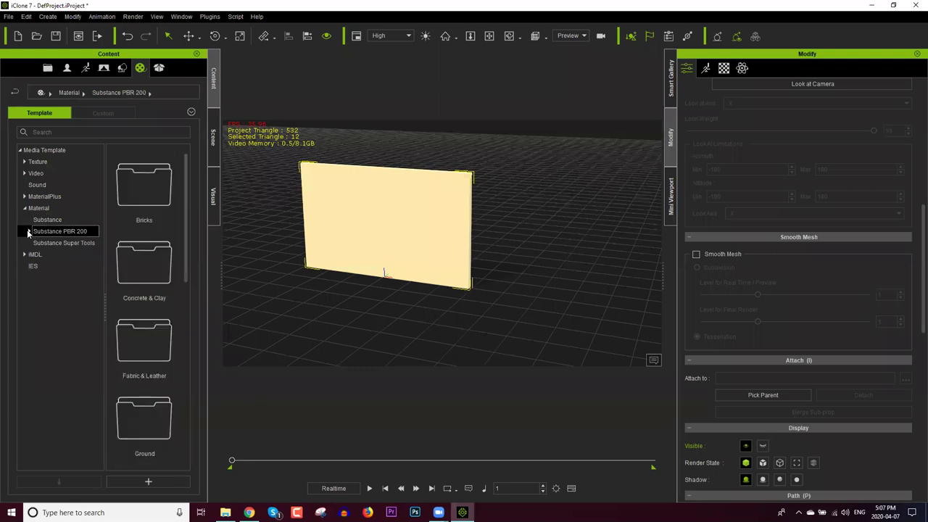
{"action": "left_click", "coordinate": [29, 231]}
Step: Compare the Ground, Organic and Plastic materials, and texture the wall with a red brick material from the Bricks category
{"action": "left_click", "coordinate": [47, 245]}
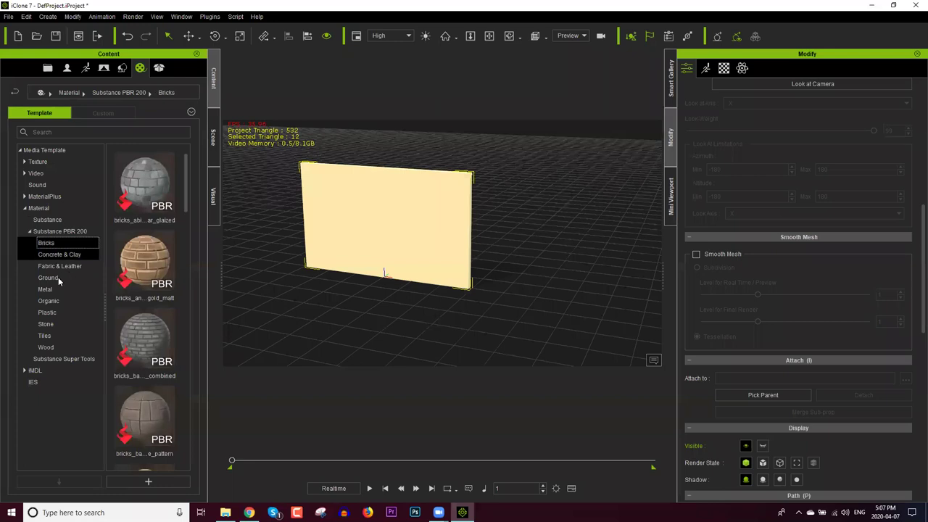
{"action": "left_click", "coordinate": [58, 276]}
{"action": "left_click", "coordinate": [56, 278]}
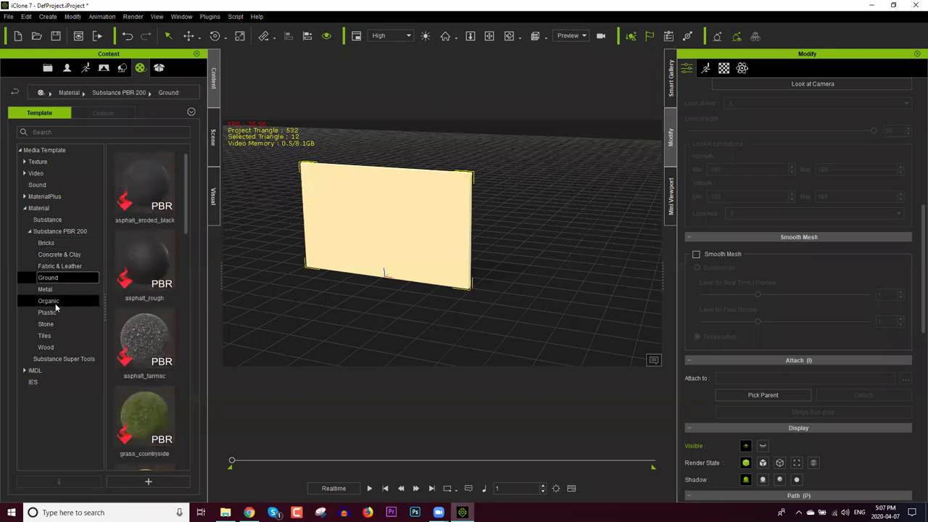
{"action": "left_click", "coordinate": [56, 304]}
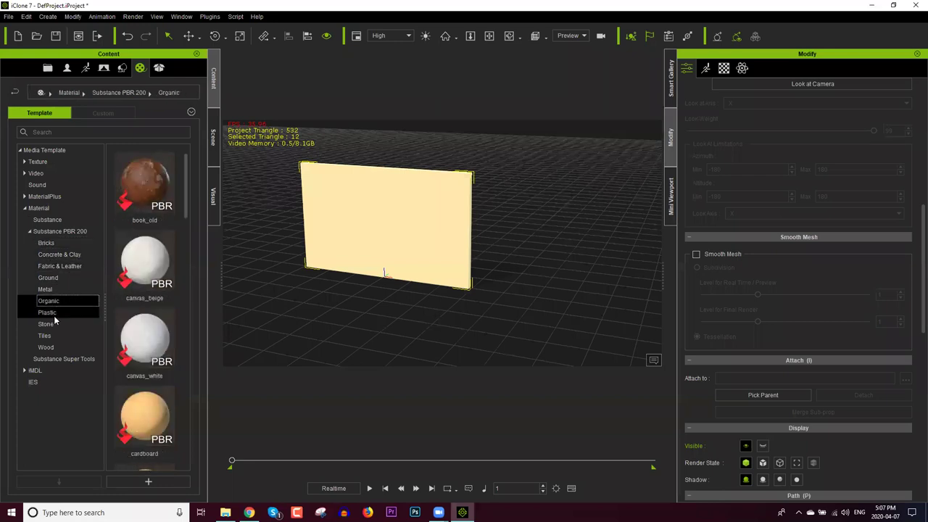
{"action": "left_click", "coordinate": [56, 314]}
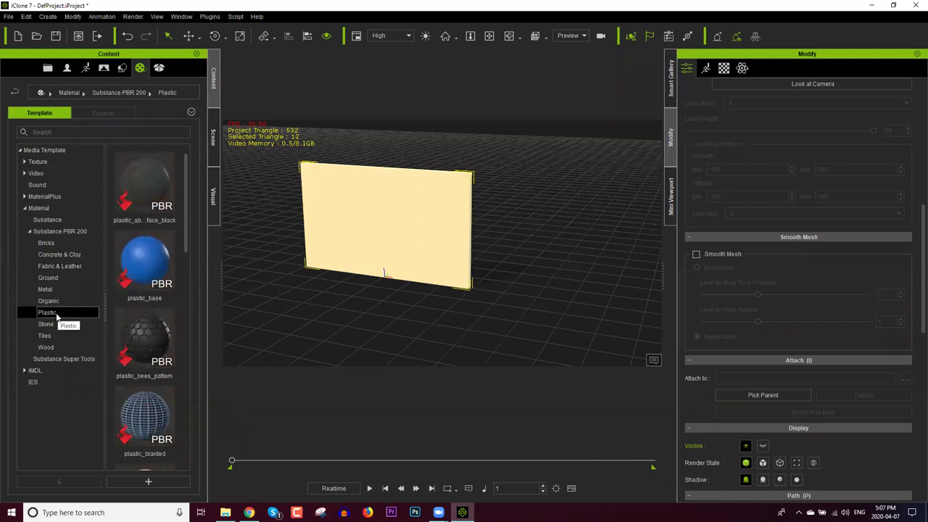
{"action": "left_click", "coordinate": [50, 243]}
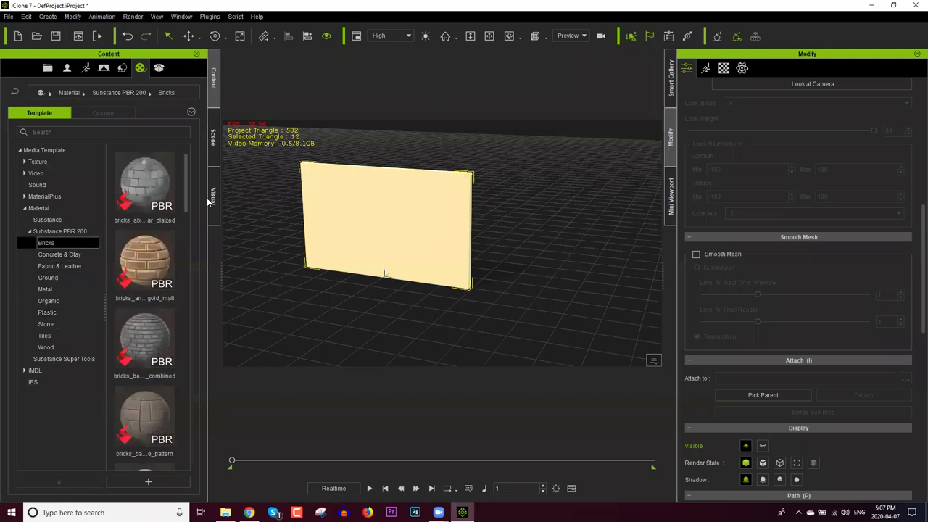
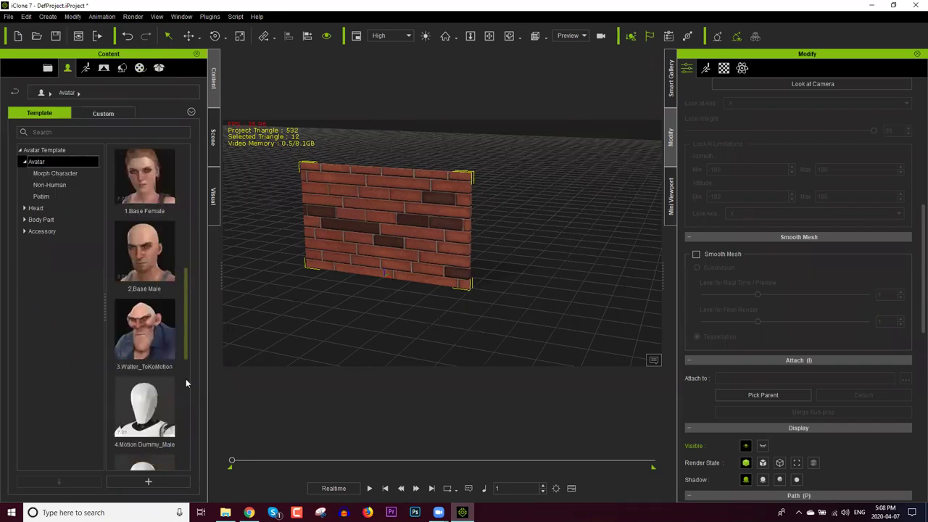
Step: Add the Outfits_DH Kevin avatar to the scene in front of the brick wall as a scale reference
{"action": "scroll", "coordinate": [186, 399], "scroll_direction": "down", "scroll_amount": 1}
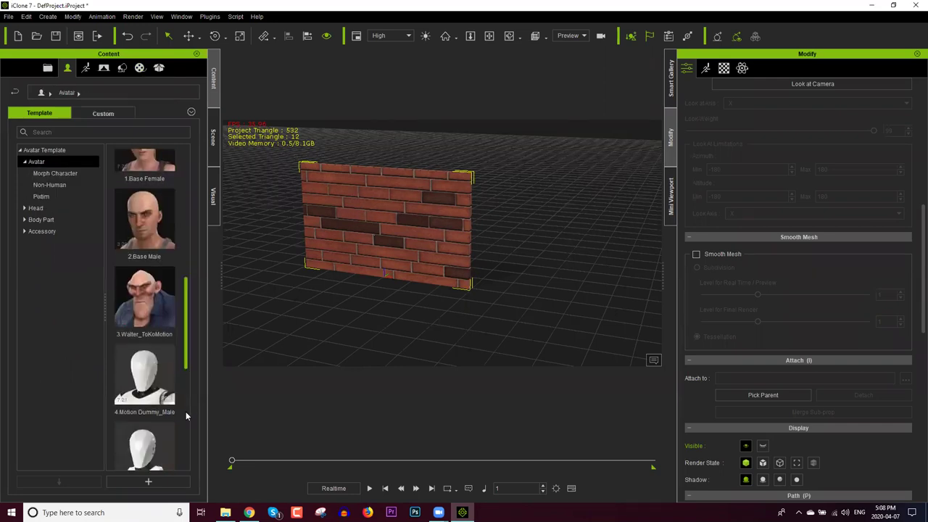
{"action": "scroll", "coordinate": [186, 411], "scroll_direction": "down", "scroll_amount": 5}
{"action": "left_click_drag", "start_coordinate": [154, 446], "coordinate": [338, 306]}
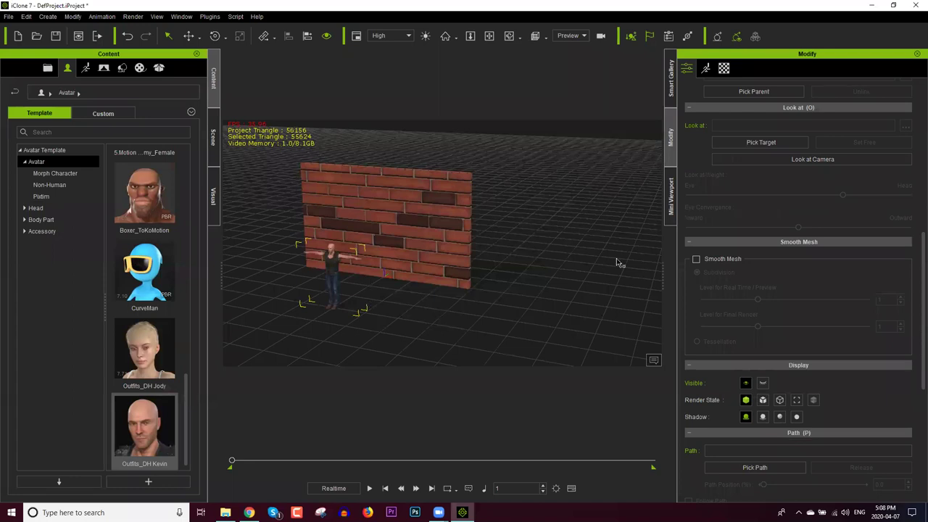
{"action": "right_click_drag", "start_coordinate": [371, 243], "coordinate": [403, 270]}
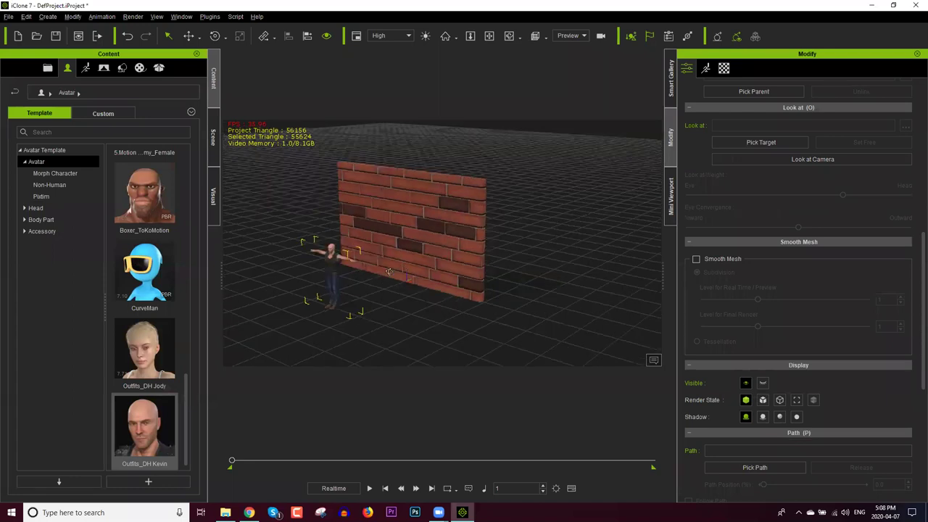
{"action": "right_click_drag", "start_coordinate": [414, 307], "coordinate": [407, 283]}
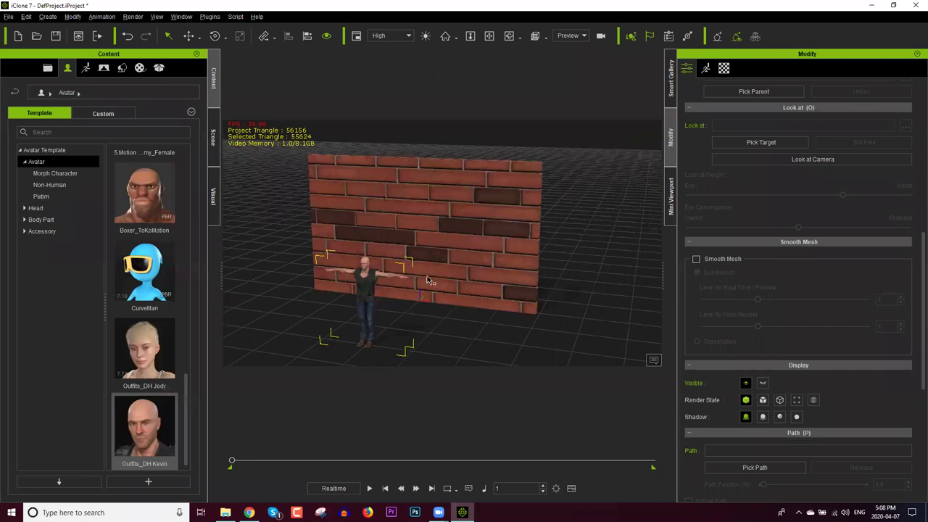
{"action": "right_click_drag", "start_coordinate": [427, 280], "coordinate": [448, 281]}
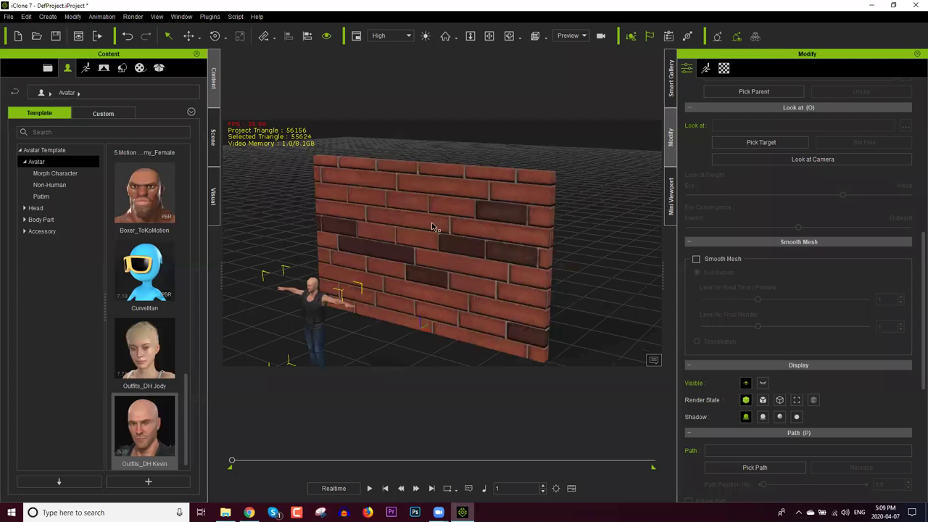
Step: Select the brick wall and examine its material settings, including the UV settings and PBR texture maps
{"action": "left_click", "coordinate": [502, 225]}
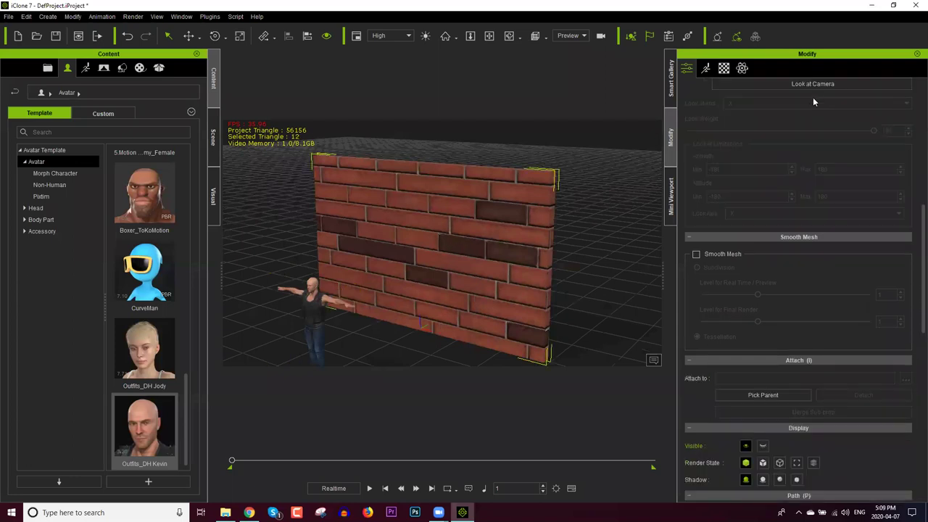
{"action": "left_click", "coordinate": [736, 82]}
{"action": "left_click", "coordinate": [725, 69]}
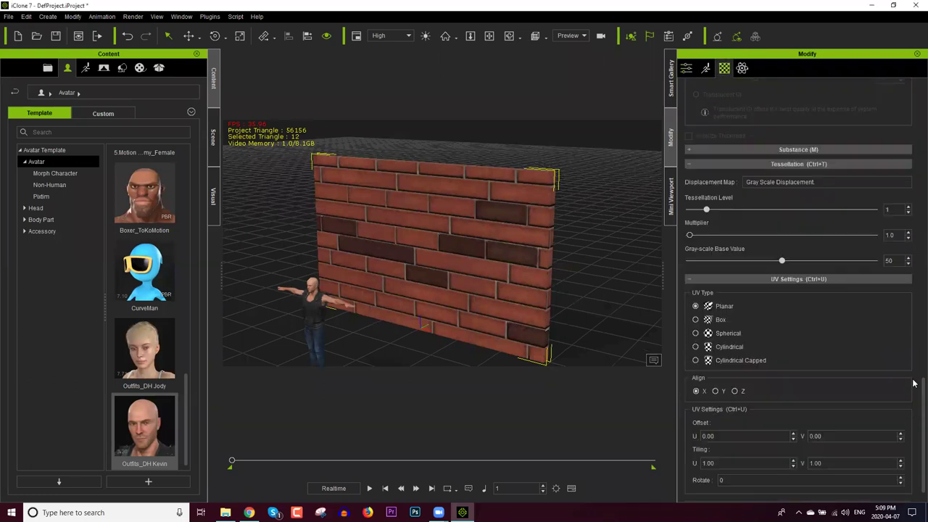
{"action": "scroll", "coordinate": [914, 334], "scroll_direction": "up", "scroll_amount": 3}
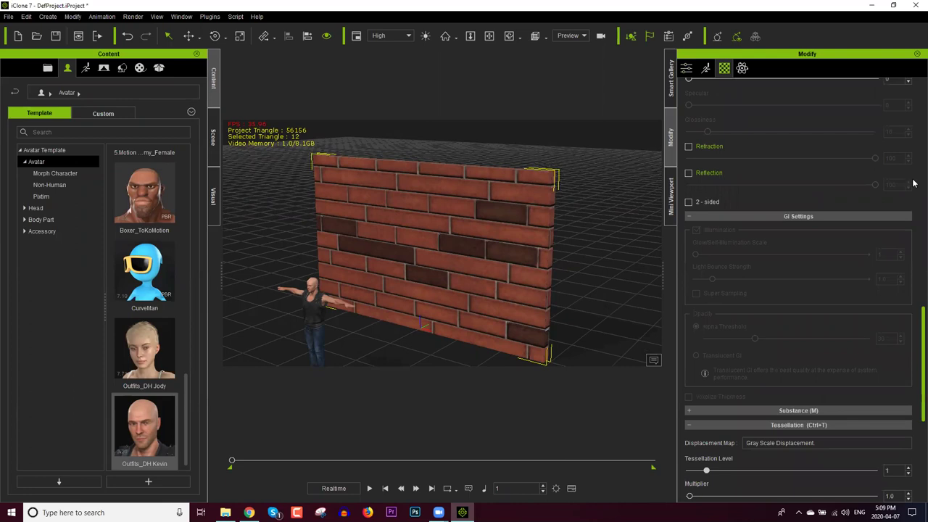
{"action": "scroll", "coordinate": [910, 174], "scroll_direction": "up", "scroll_amount": 5}
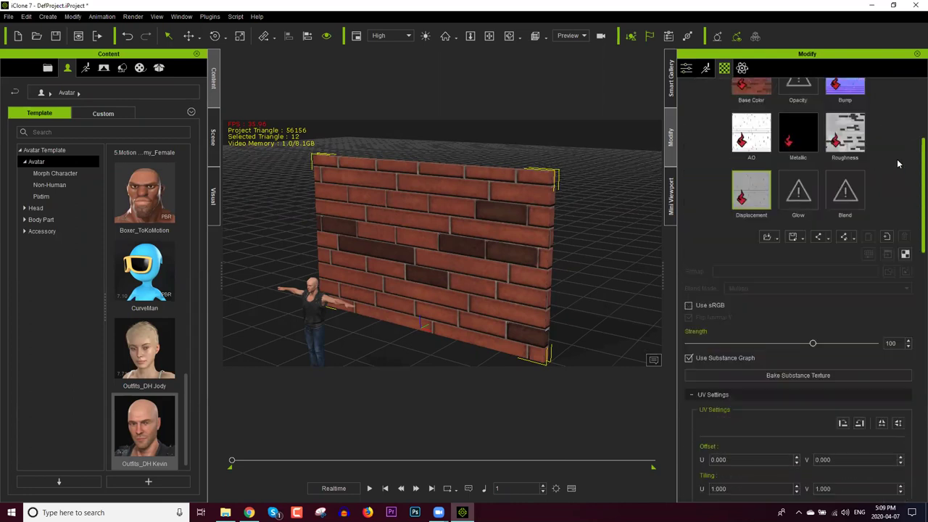
{"action": "scroll", "coordinate": [743, 173], "scroll_direction": "down", "scroll_amount": 1}
{"action": "scroll", "coordinate": [741, 170], "scroll_direction": "up", "scroll_amount": 2}
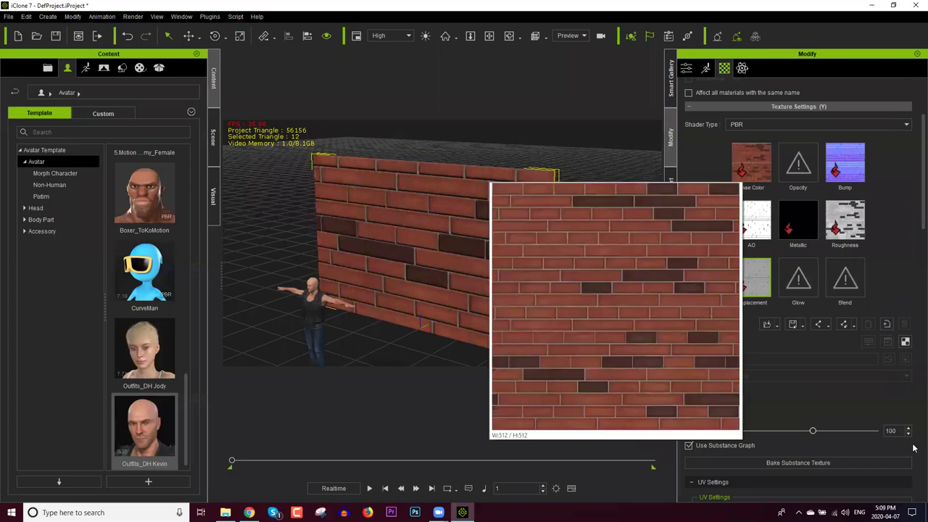
Step: Show the wall material's Substance settings, try an output size of 2048x2048, and settle on 1024x1024
{"action": "scroll", "coordinate": [914, 448], "scroll_direction": "down", "scroll_amount": 10}
{"action": "scroll", "coordinate": [774, 197], "scroll_direction": "down", "scroll_amount": 4}
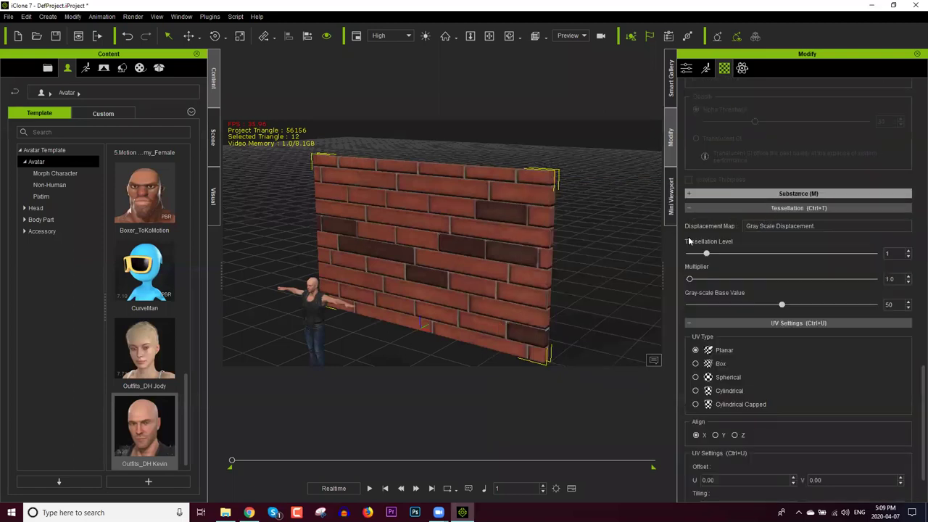
{"action": "key", "text": "m"}
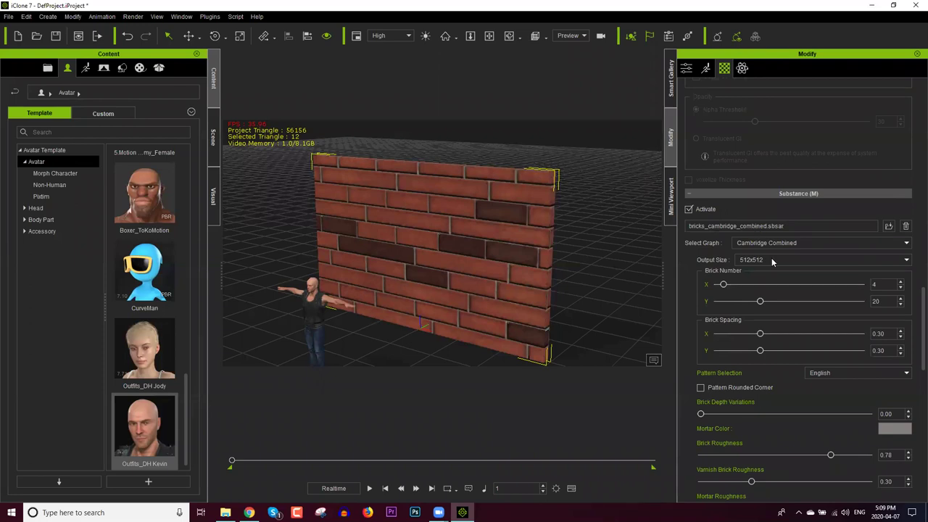
{"action": "left_click", "coordinate": [772, 259]}
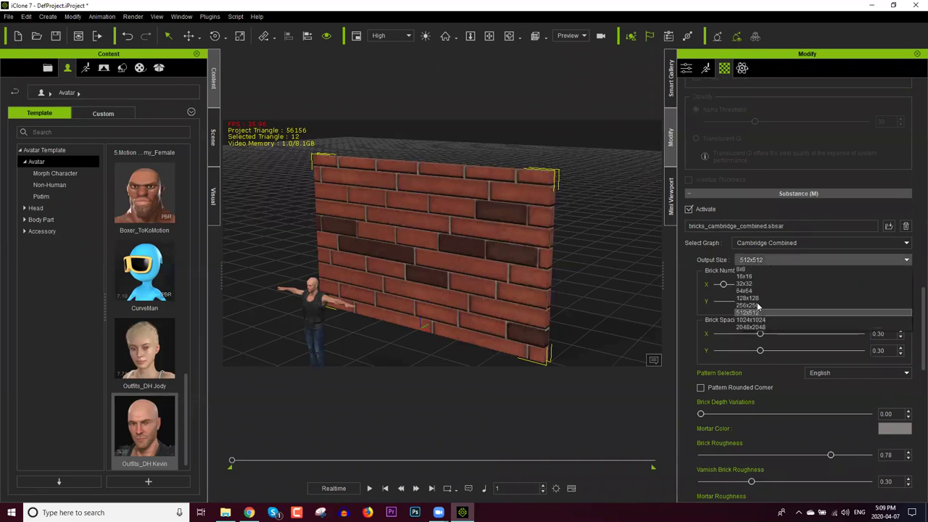
{"action": "left_click", "coordinate": [755, 327]}
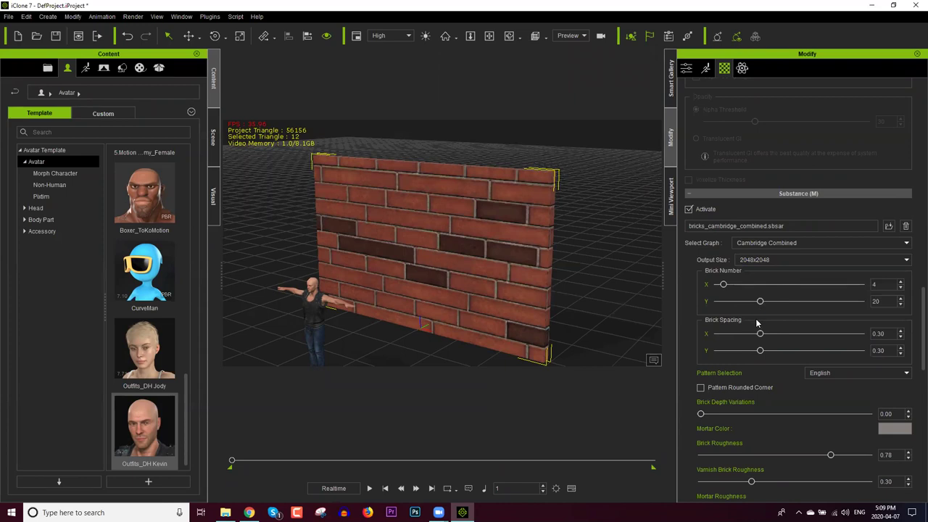
{"action": "left_click", "coordinate": [754, 259]}
{"action": "left_click", "coordinate": [754, 317]}
Step: Try a 64x64 output size for the brick texture, inspect the wall, and restore the size to 1024x1024
{"action": "left_click", "coordinate": [769, 259]}
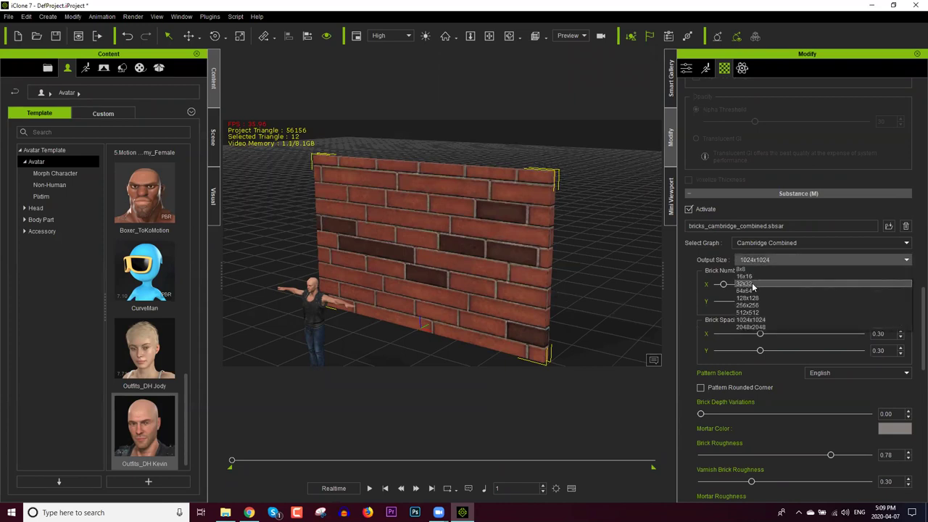
{"action": "left_click", "coordinate": [751, 291]}
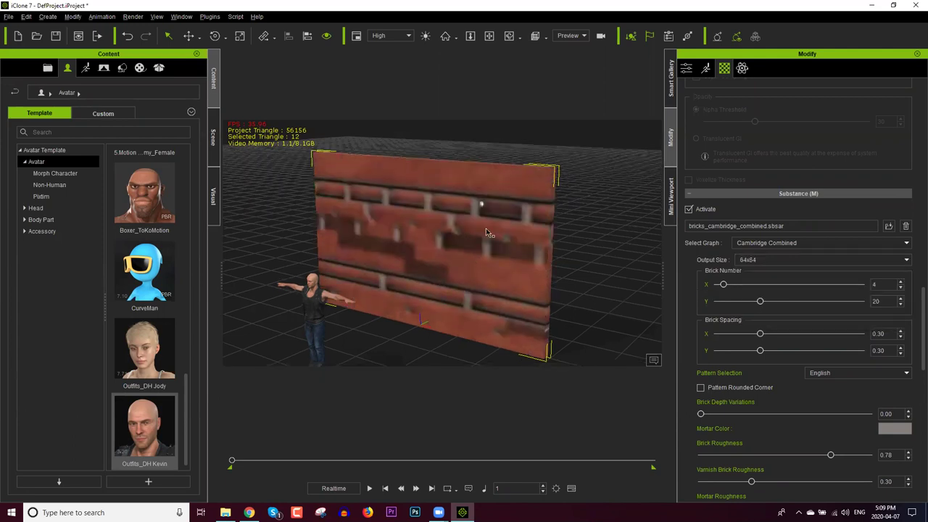
{"action": "middle_click_drag", "start_coordinate": [470, 228], "coordinate": [471, 217]}
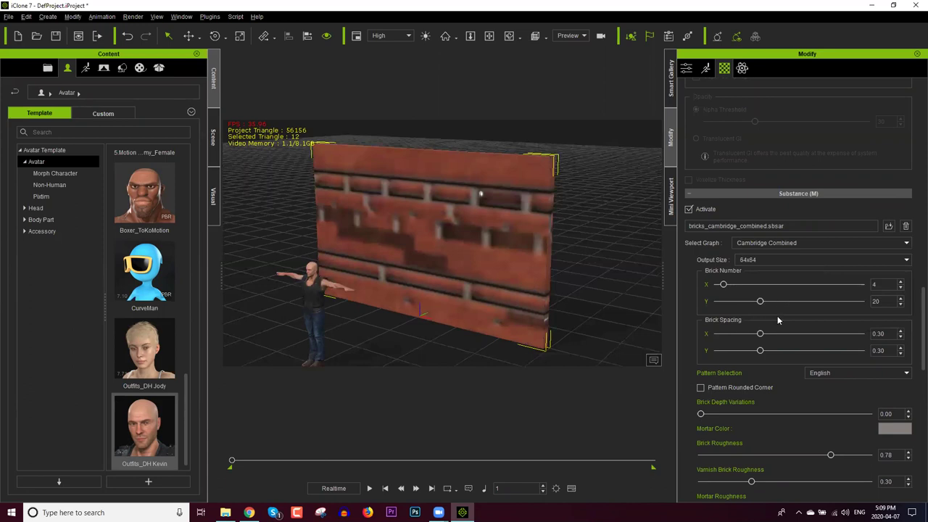
{"action": "scroll", "coordinate": [512, 251], "scroll_direction": "up", "scroll_amount": 1}
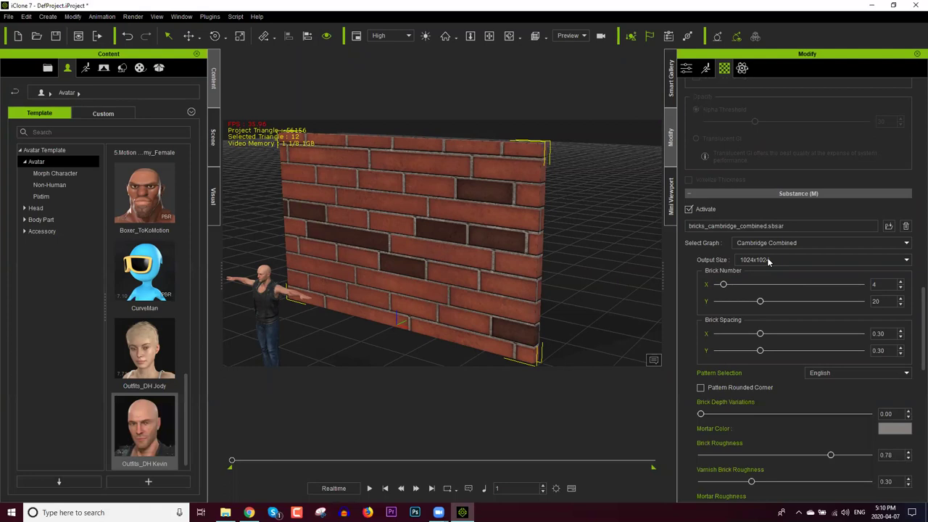
Step: Experiment with the number of bricks in both directions and set it to 5 in X and 15 in Y
{"action": "left_click_drag", "start_coordinate": [914, 317], "coordinate": [914, 336]}
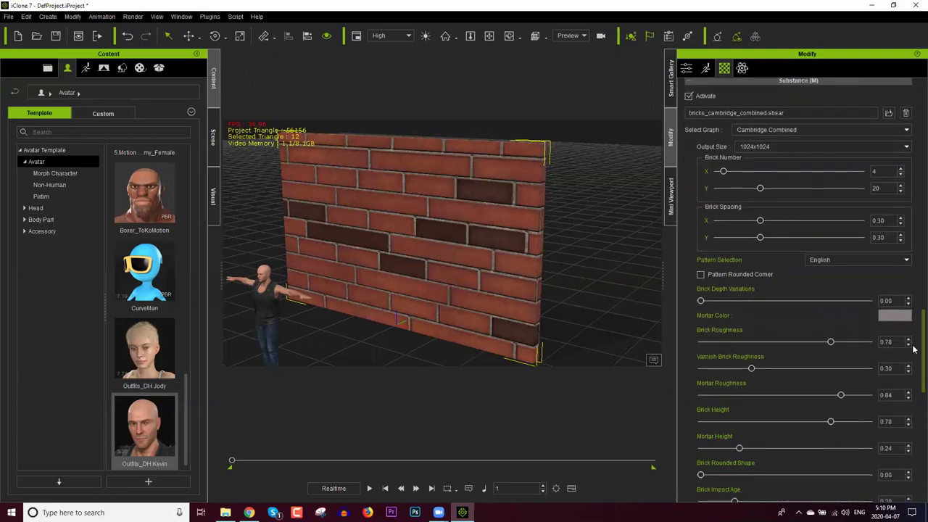
{"action": "scroll", "coordinate": [725, 264], "scroll_direction": "up", "scroll_amount": 2}
{"action": "left_click_drag", "start_coordinate": [734, 262], "coordinate": [742, 263]}
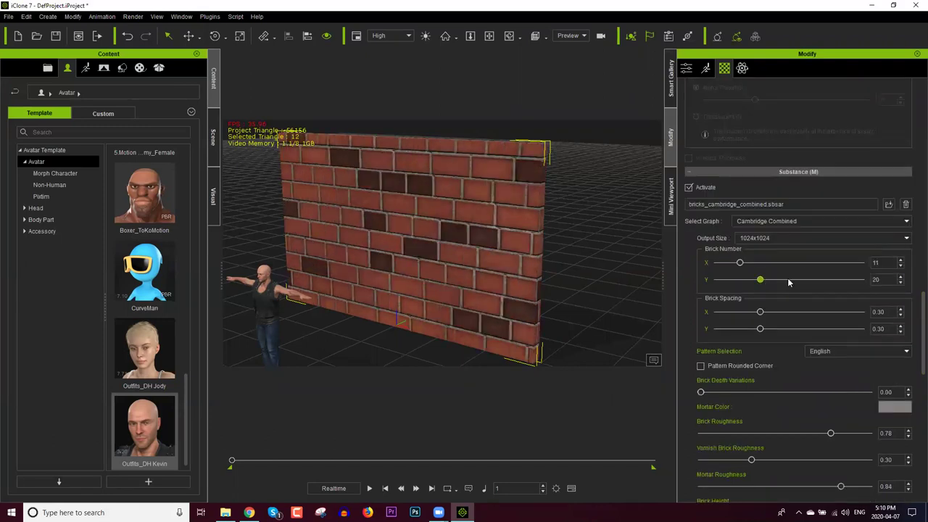
{"action": "left_click", "coordinate": [789, 281]}
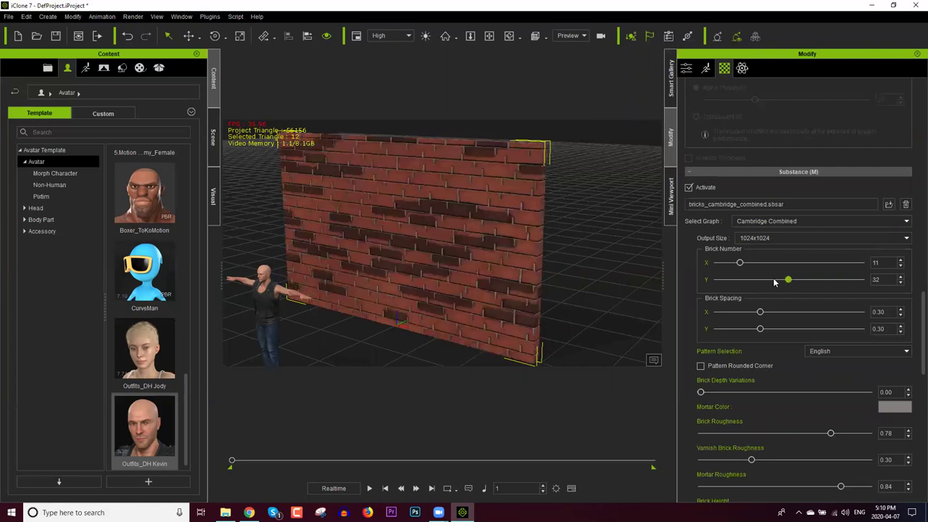
{"action": "left_click", "coordinate": [765, 281]}
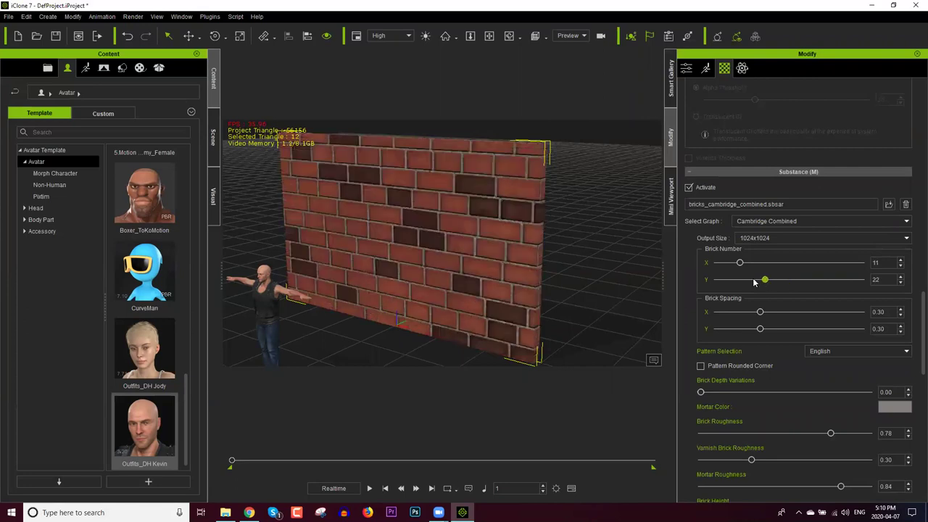
{"action": "left_click", "coordinate": [755, 281]}
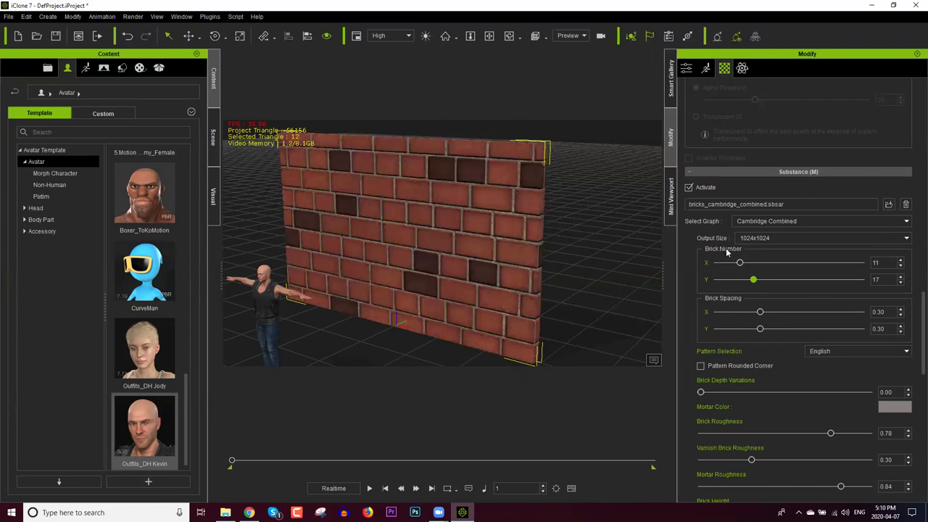
{"action": "left_click", "coordinate": [758, 279]}
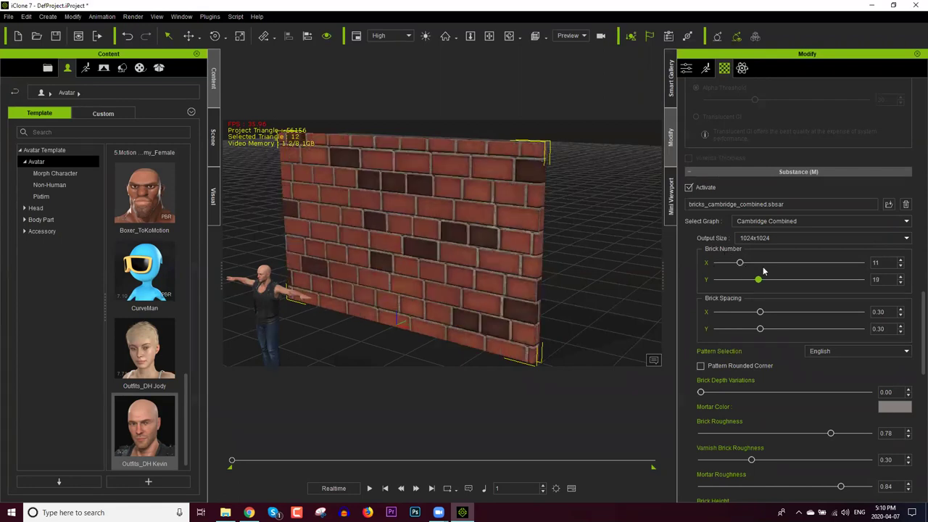
{"action": "left_click", "coordinate": [730, 263]}
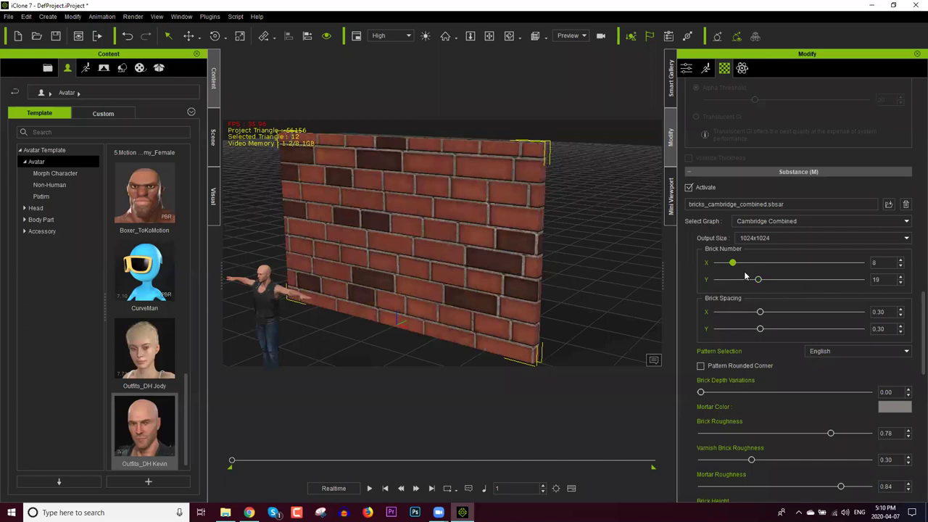
{"action": "left_click_drag", "start_coordinate": [756, 279], "coordinate": [740, 280]}
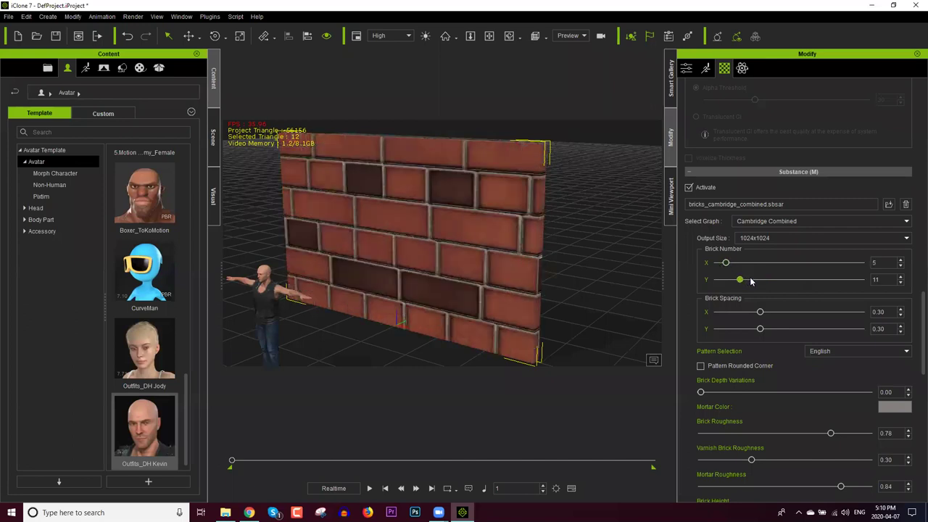
Step: Try a wider X brick spacing of 0.70 and bring it back down to 0.31
{"action": "left_click", "coordinate": [771, 312]}
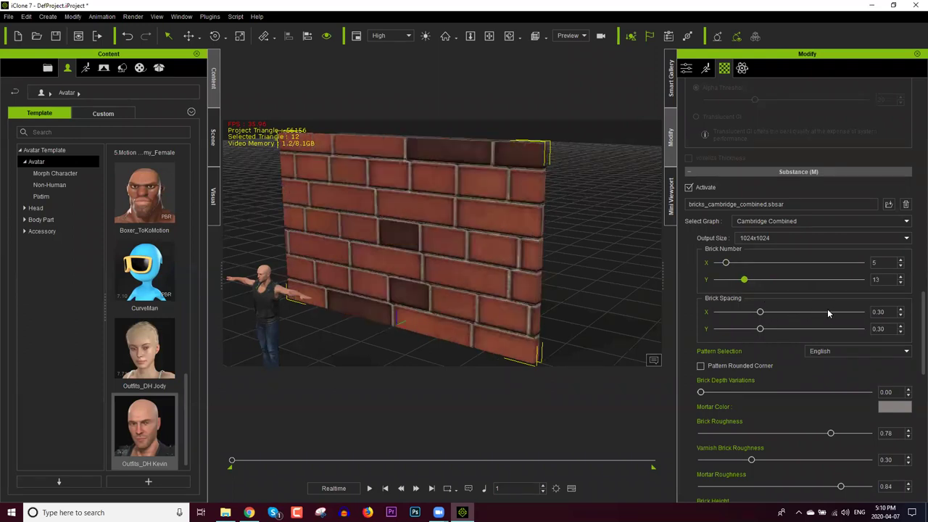
{"action": "left_click", "coordinate": [841, 313]}
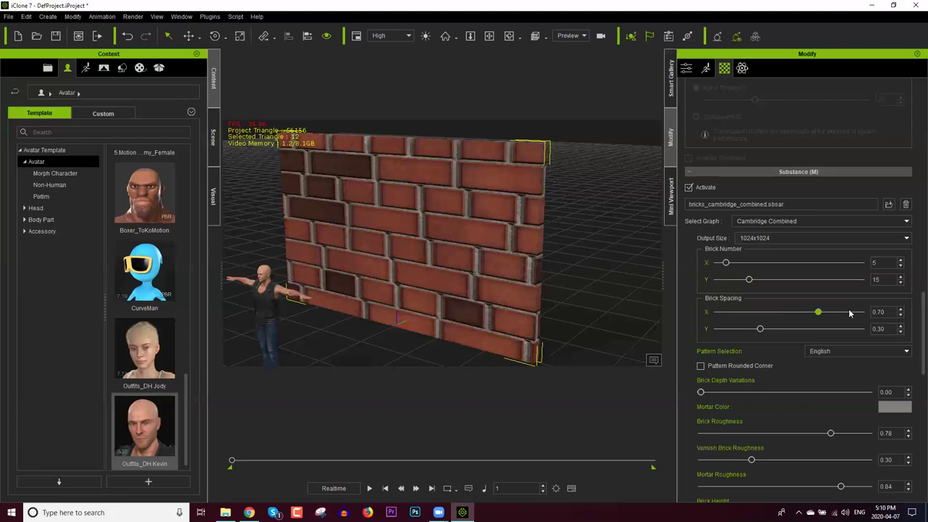
{"action": "left_click_drag", "start_coordinate": [851, 312], "coordinate": [762, 314]}
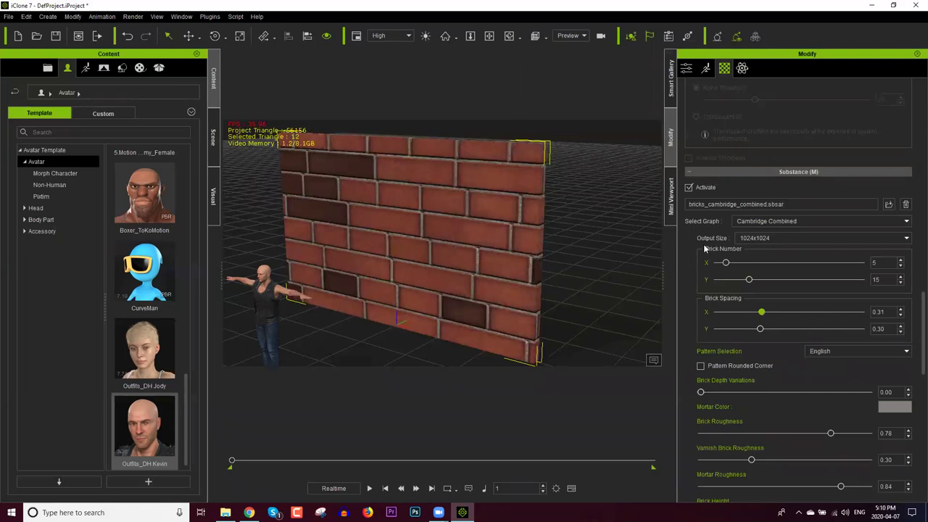
Step: Set the brick depth variations to 0.58 and inspect the wall surface from the side
{"action": "scroll", "coordinate": [713, 244], "scroll_direction": "down", "scroll_amount": 2}
{"action": "left_click_drag", "start_coordinate": [702, 244], "coordinate": [799, 247]}
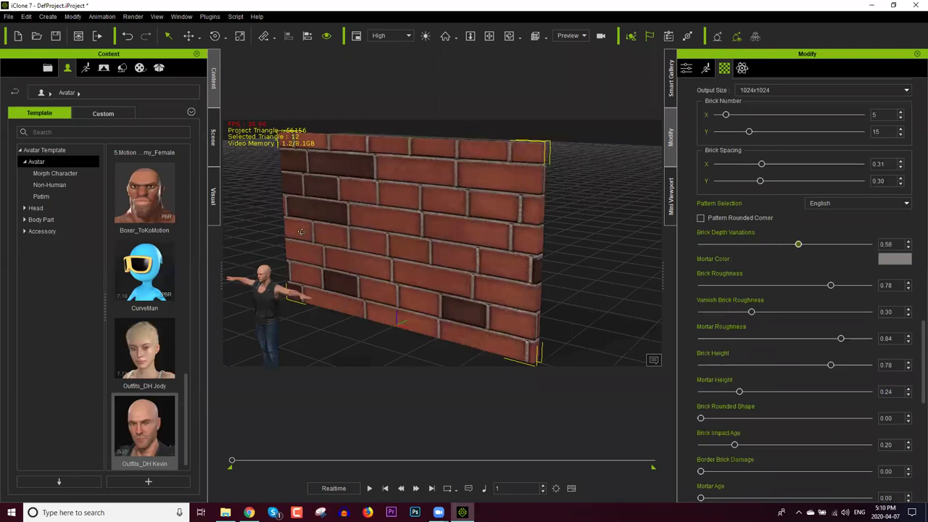
{"action": "right_click_drag", "start_coordinate": [303, 232], "coordinate": [329, 232], "text": "alt"}
{"action": "right_click_drag", "start_coordinate": [432, 238], "coordinate": [481, 236]}
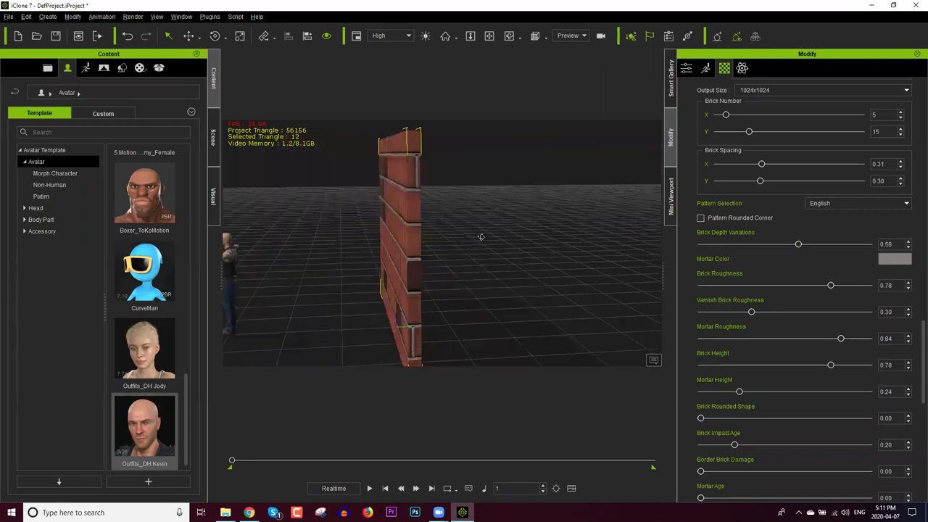
{"action": "right_click_drag", "start_coordinate": [478, 199], "coordinate": [661, 265]}
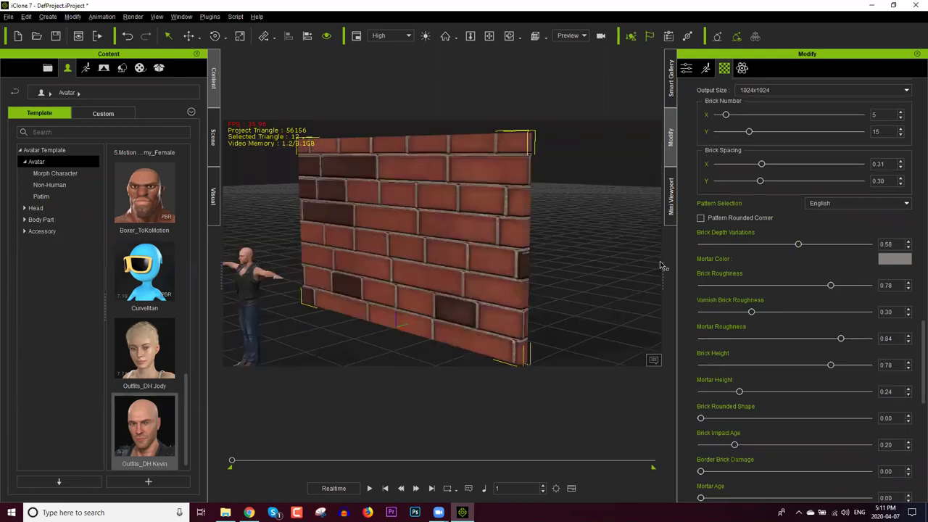
Step: Set the varnish brick roughness to 0.52, the mortar roughness to 0.60 and the brick height to 0.80, keeping brick roughness at 0.78
{"action": "left_click_drag", "start_coordinate": [744, 287], "coordinate": [833, 287]}
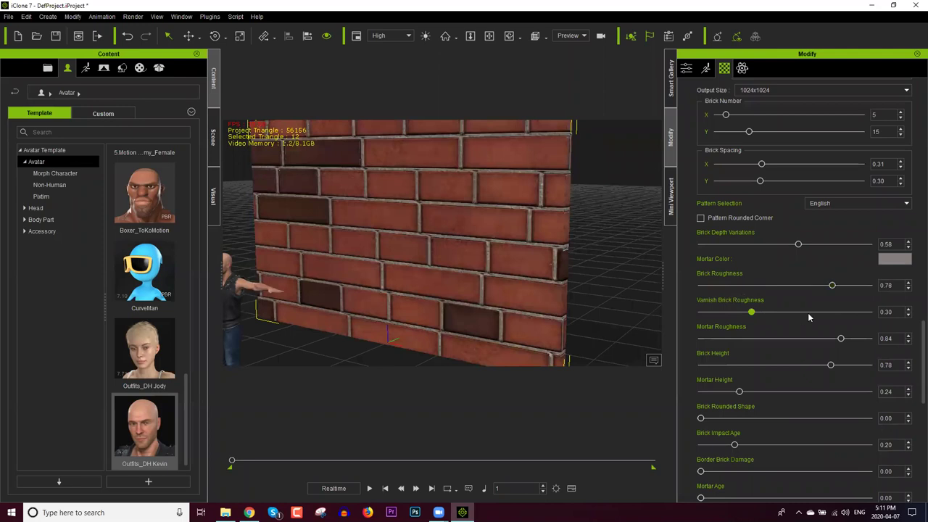
{"action": "left_click_drag", "start_coordinate": [752, 313], "coordinate": [788, 313]}
{"action": "left_click_drag", "start_coordinate": [839, 339], "coordinate": [725, 340]}
{"action": "left_click_drag", "start_coordinate": [824, 339], "coordinate": [802, 338]}
{"action": "left_click_drag", "start_coordinate": [831, 365], "coordinate": [711, 365]}
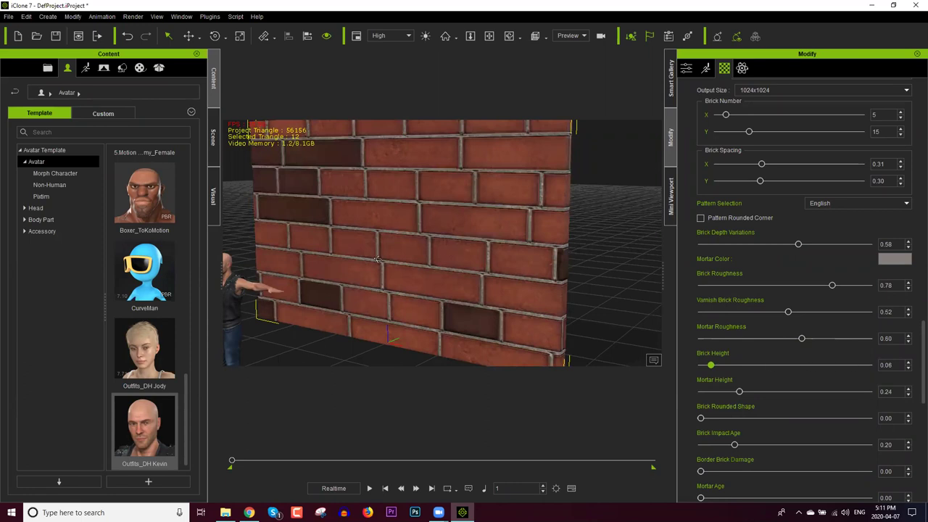
{"action": "left_click_drag", "start_coordinate": [393, 257], "coordinate": [528, 256], "text": "alt"}
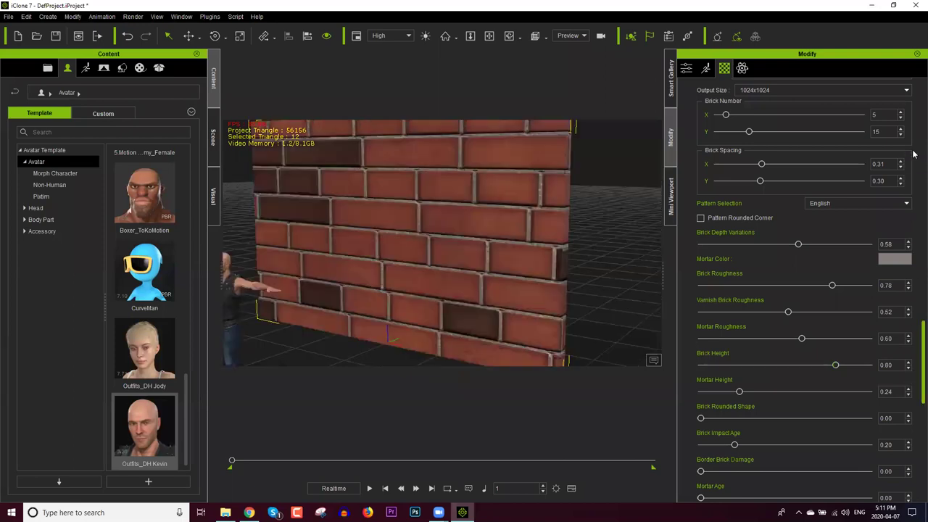
Step: Review the wall's texture maps and the remaining Substance parameters for brick damage, mortar age, mortar details and ambient occlusion
{"action": "scroll", "coordinate": [914, 154], "scroll_direction": "up", "scroll_amount": 1}
{"action": "scroll", "coordinate": [913, 153], "scroll_direction": "up", "scroll_amount": 3}
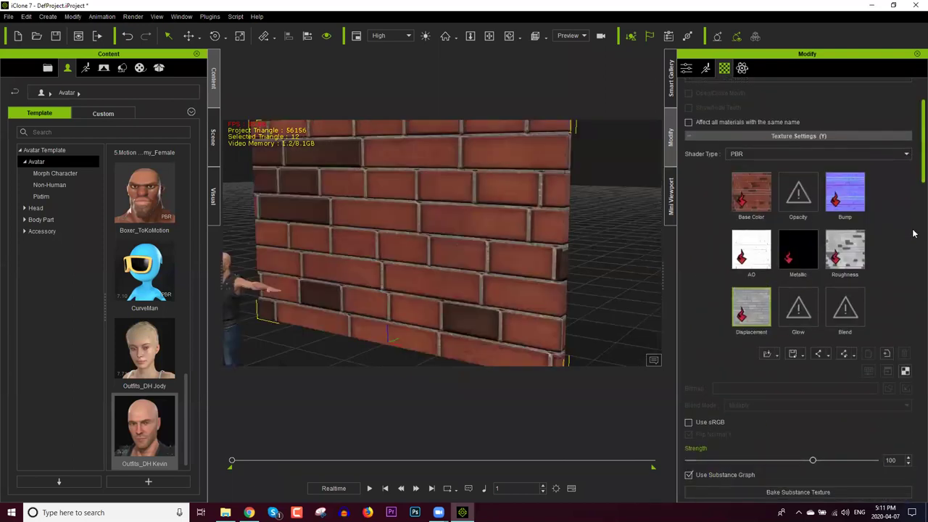
{"action": "scroll", "coordinate": [908, 388], "scroll_direction": "down", "scroll_amount": 5}
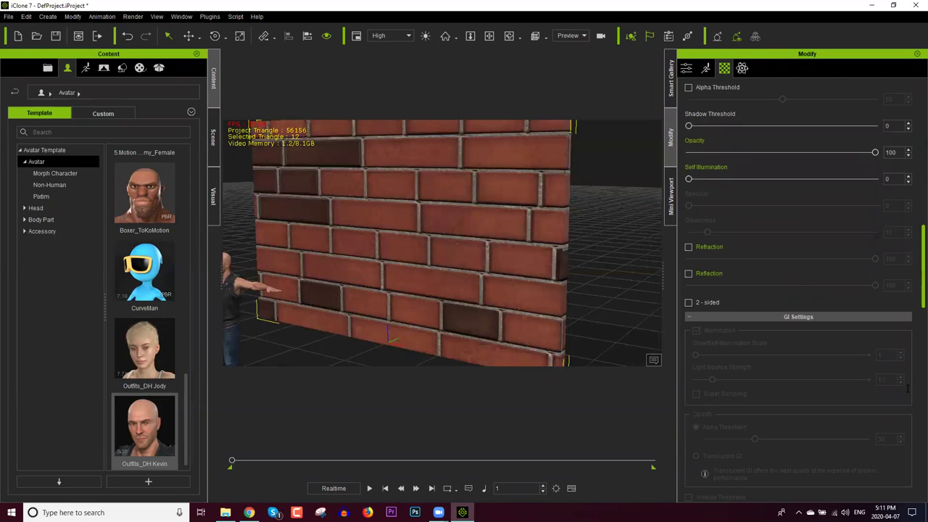
{"action": "scroll", "coordinate": [739, 294], "scroll_direction": "down", "scroll_amount": 5}
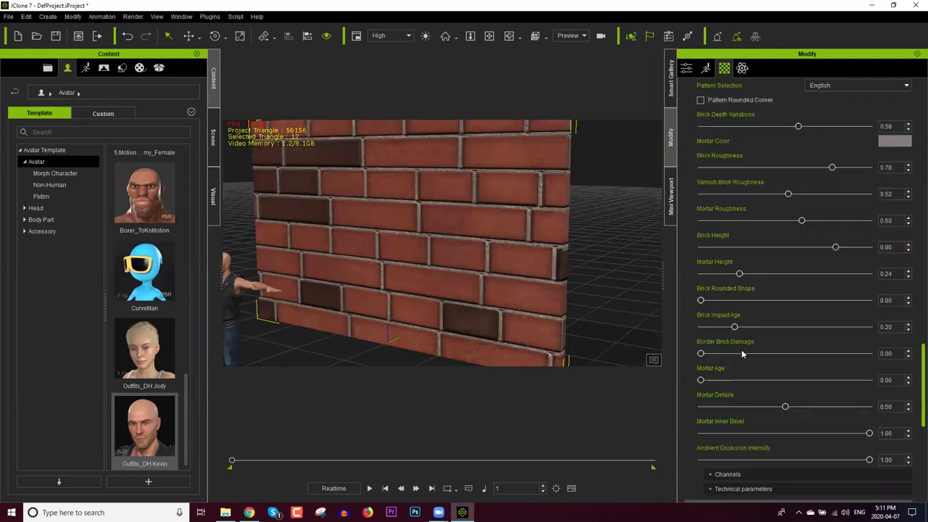
{"action": "scroll", "coordinate": [914, 407], "scroll_direction": "down", "scroll_amount": 2}
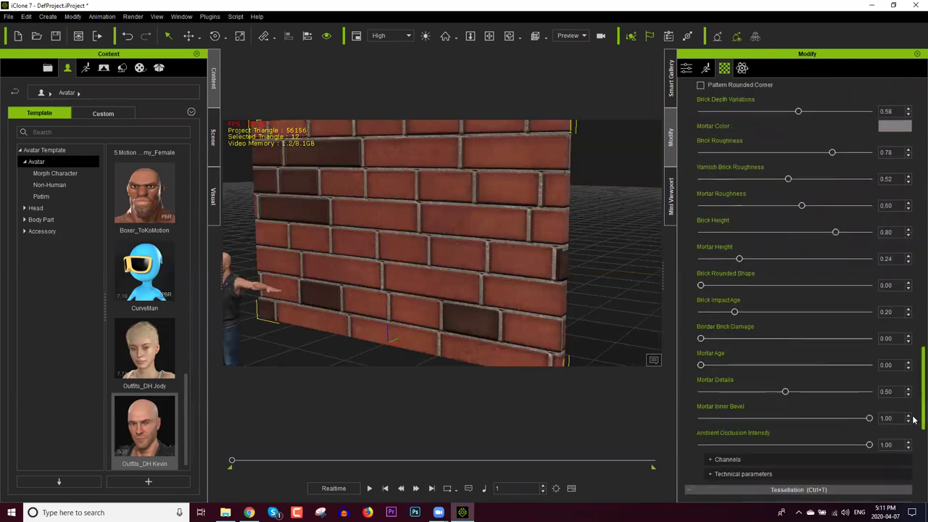
{"action": "scroll", "coordinate": [738, 368], "scroll_direction": "down", "scroll_amount": 3}
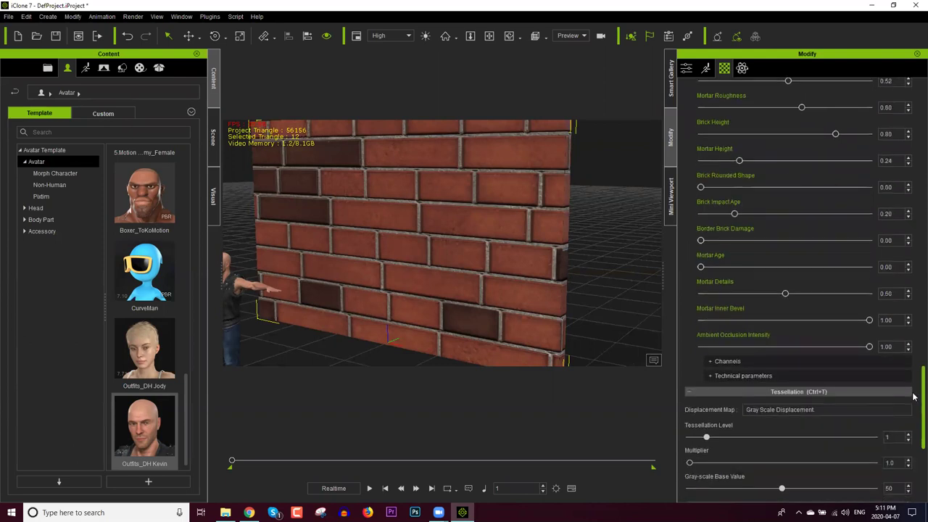
Step: Expand the Substance Technical parameters and examine the luminosity, contrast, hue, saturation, normal and height controls
{"action": "left_click", "coordinate": [752, 361]}
{"action": "left_click", "coordinate": [749, 363]}
{"action": "left_click", "coordinate": [773, 377]}
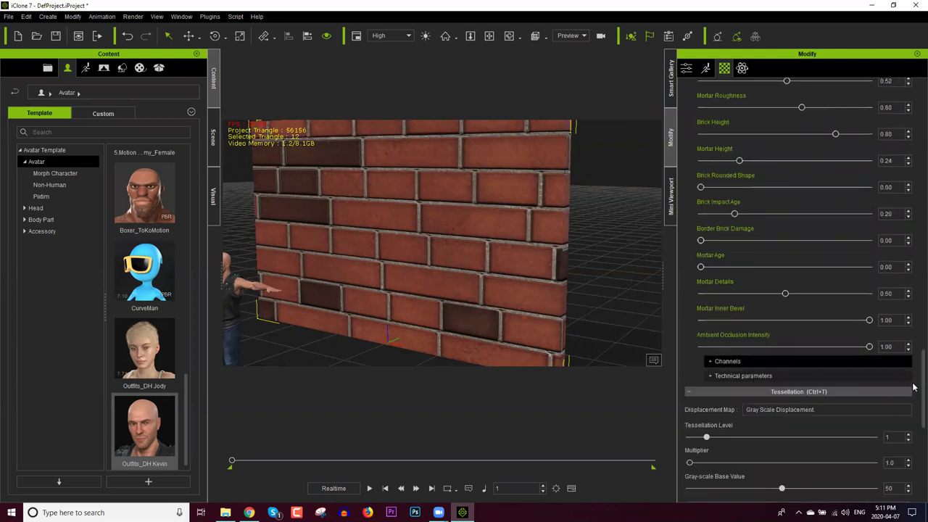
{"action": "scroll", "coordinate": [913, 403], "scroll_direction": "down", "scroll_amount": 2}
{"action": "scroll", "coordinate": [914, 406], "scroll_direction": "down", "scroll_amount": 4}
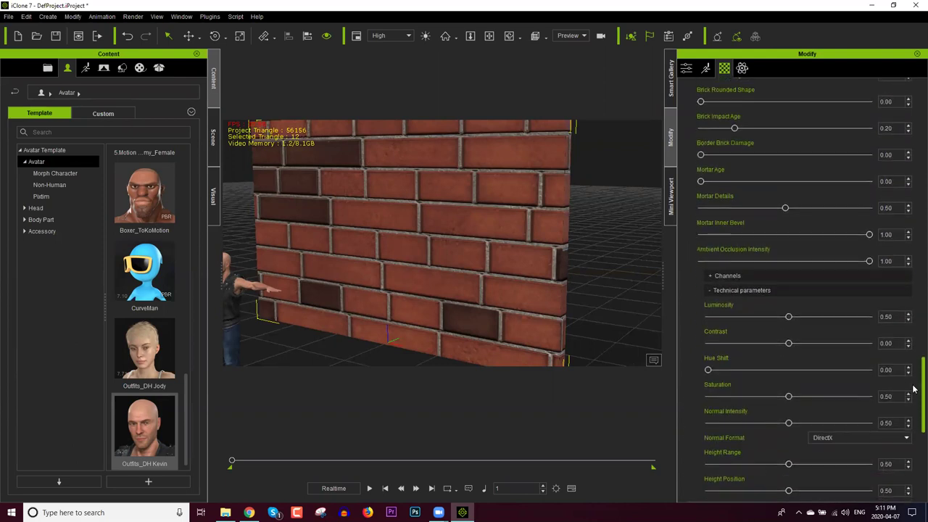
{"action": "scroll", "coordinate": [913, 341], "scroll_direction": "up", "scroll_amount": 10}
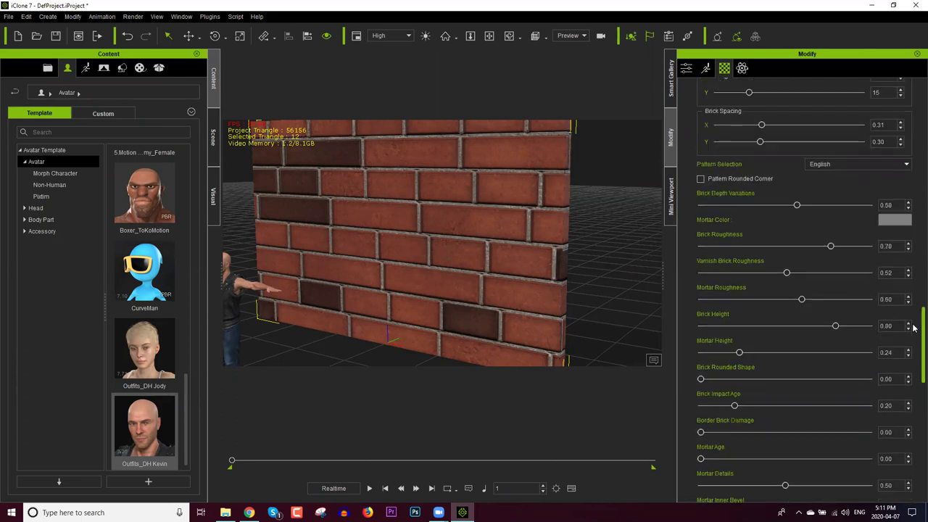
{"action": "scroll", "coordinate": [881, 371], "scroll_direction": "up", "scroll_amount": 4}
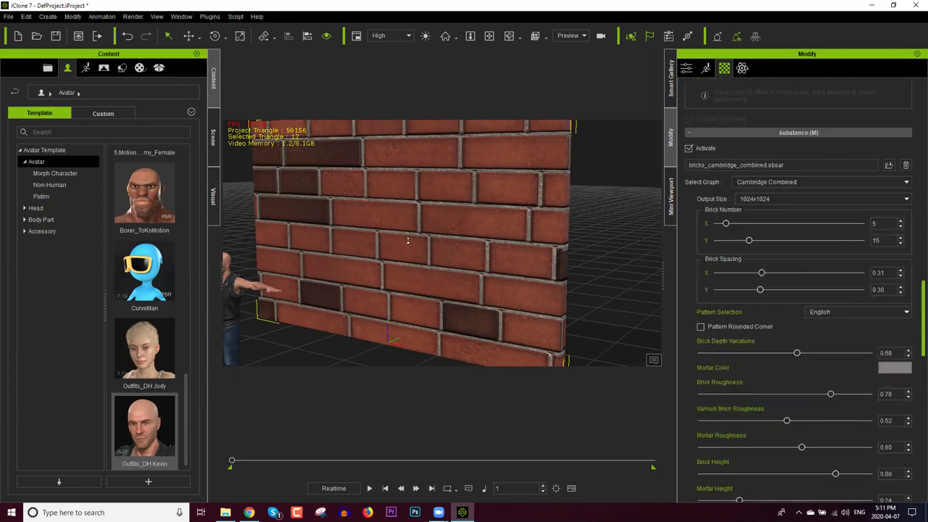
{"action": "scroll", "coordinate": [880, 371], "scroll_direction": "down", "scroll_amount": 9}
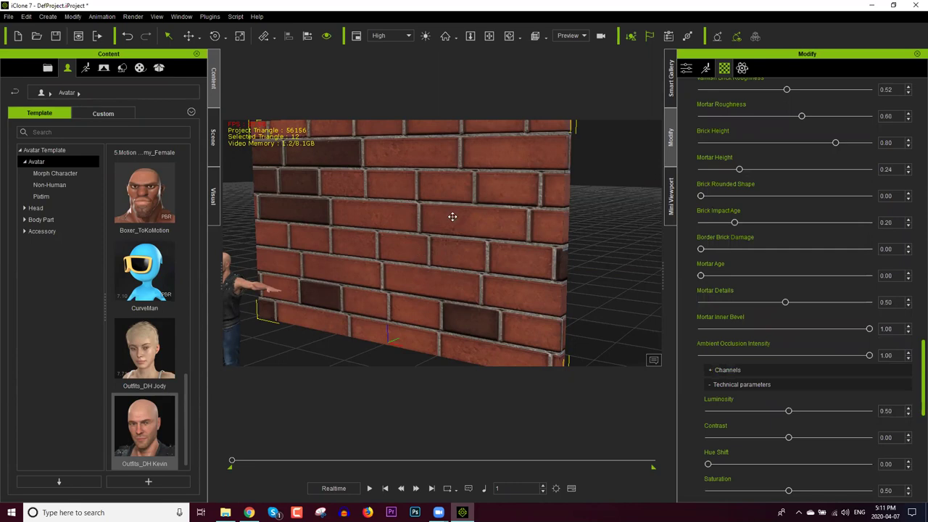
Step: Set the U tiling of the brick wall's texture to 2
{"action": "scroll", "coordinate": [454, 225], "scroll_direction": "down", "scroll_amount": 2}
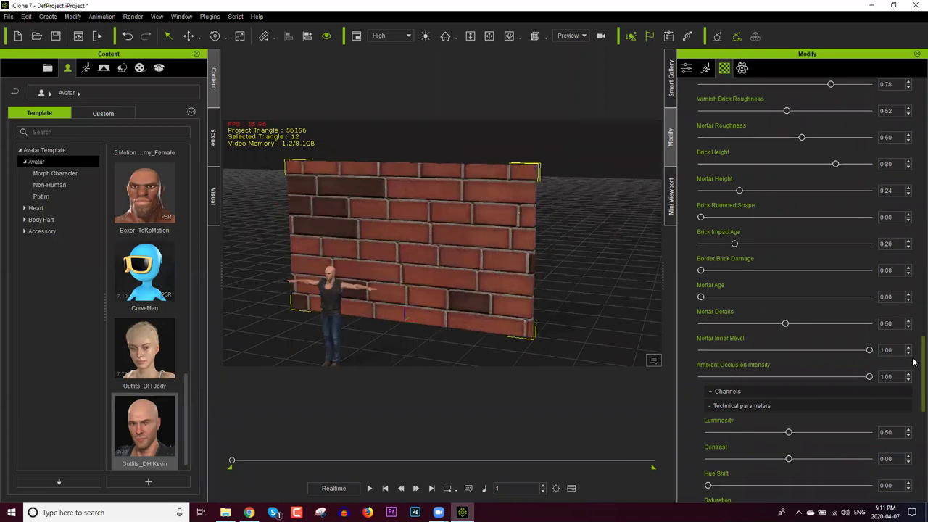
{"action": "scroll", "coordinate": [913, 354], "scroll_direction": "down", "scroll_amount": 10}
{"action": "scroll", "coordinate": [913, 350], "scroll_direction": "up", "scroll_amount": 5}
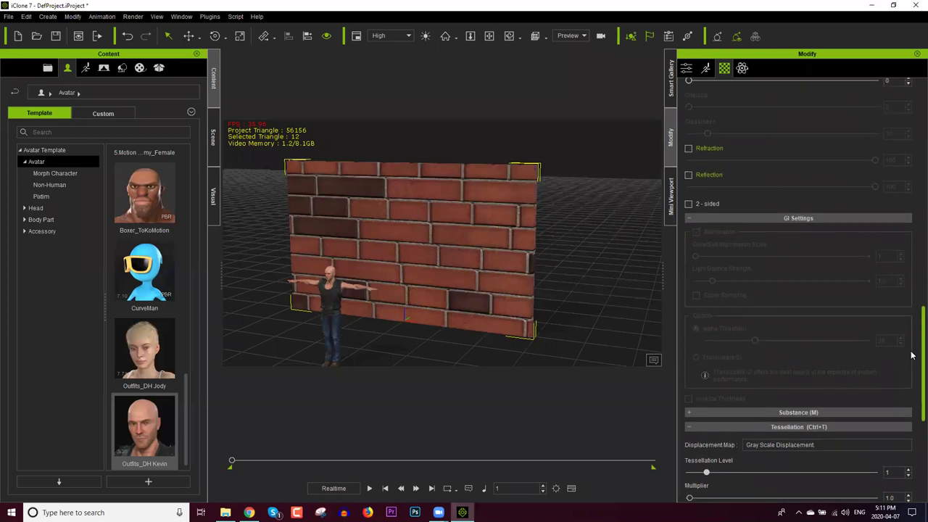
{"action": "scroll", "coordinate": [914, 145], "scroll_direction": "up", "scroll_amount": 3}
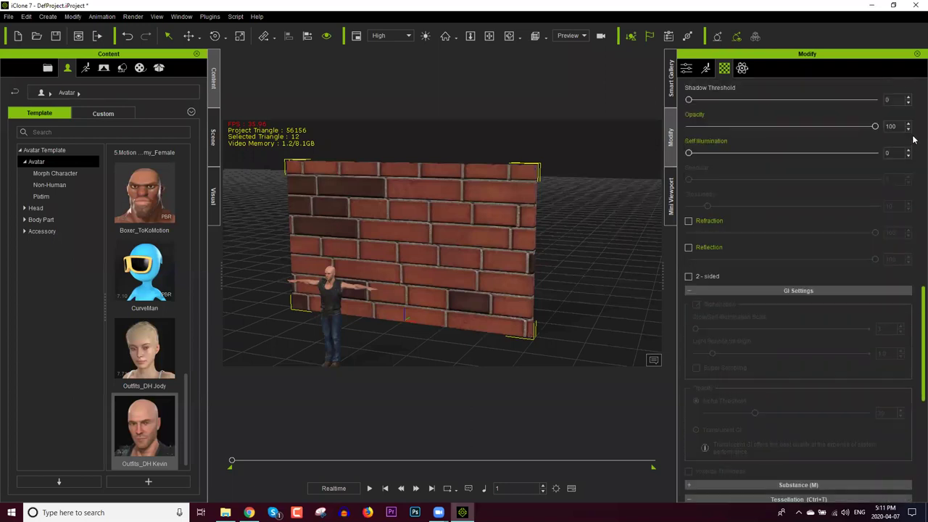
{"action": "scroll", "coordinate": [913, 139], "scroll_direction": "up", "scroll_amount": 5}
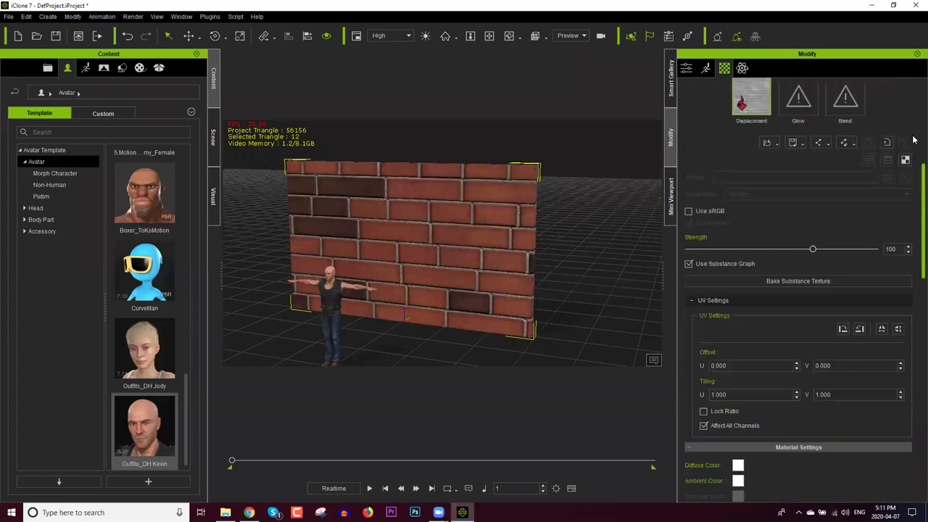
{"action": "scroll", "coordinate": [913, 139], "scroll_direction": "up", "scroll_amount": 3}
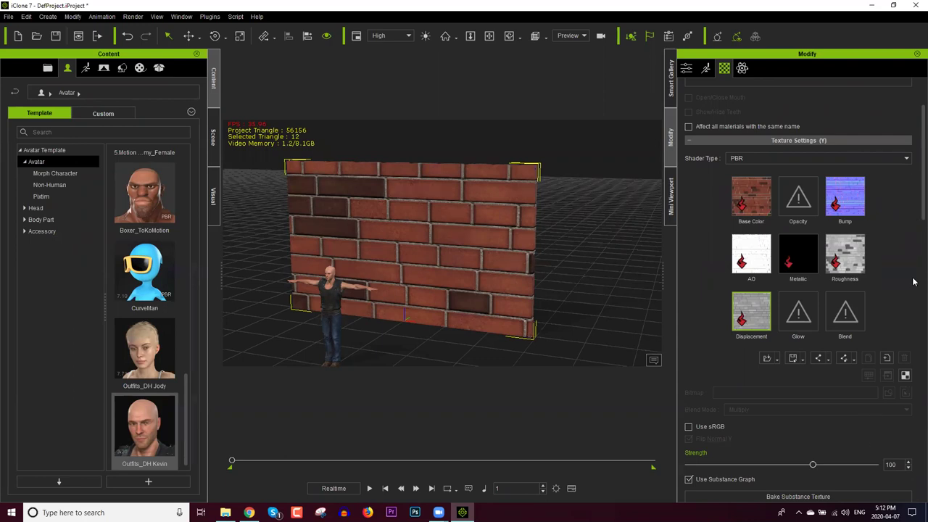
{"action": "scroll", "coordinate": [913, 281], "scroll_direction": "down", "scroll_amount": 3}
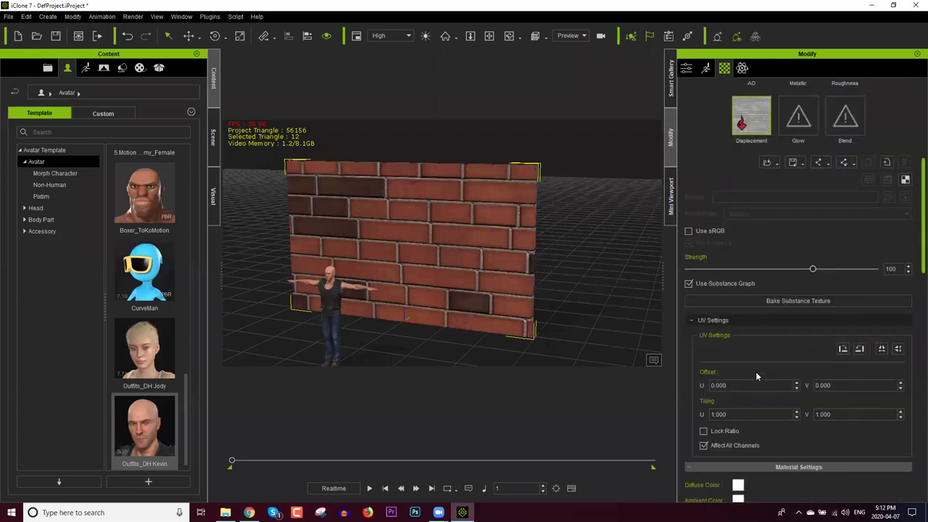
{"action": "scroll", "coordinate": [756, 372], "scroll_direction": "down", "scroll_amount": 2}
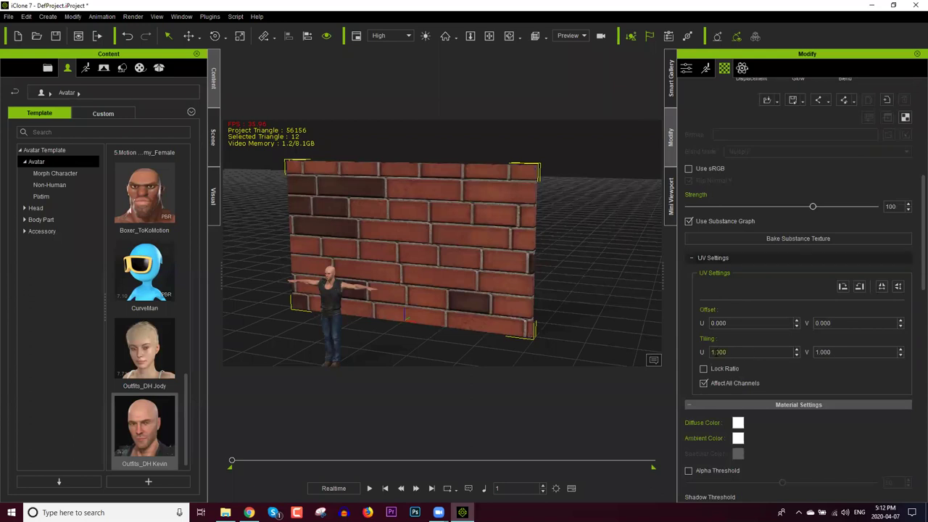
{"action": "left_click_drag", "start_coordinate": [712, 351], "coordinate": [726, 352]}
{"action": "type", "text": "2"}
{"action": "key", "text": "Return"}
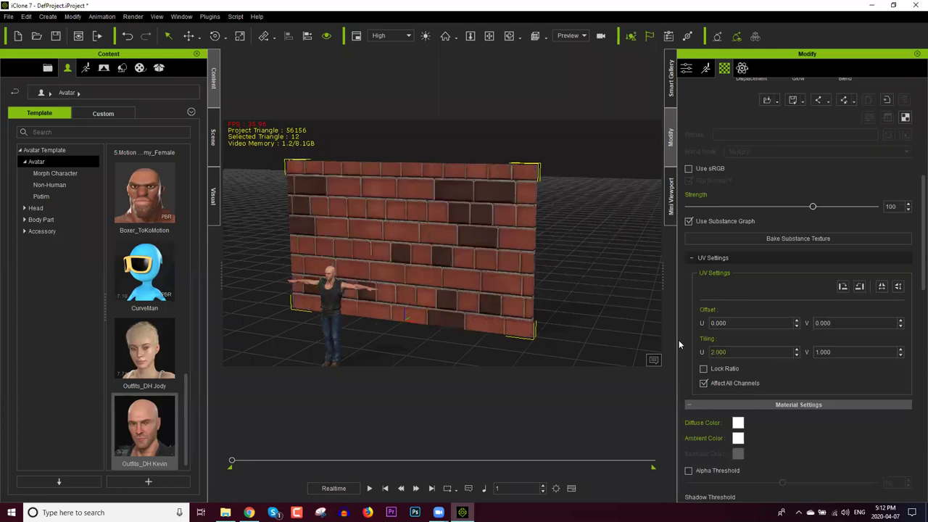
Step: Try a V tiling of 2 and of 3 on the wall's texture
{"action": "type", "text": "2"}
{"action": "left_click_drag", "start_coordinate": [847, 355], "coordinate": [759, 352]}
{"action": "key", "text": "Return"}
{"action": "type", "text": "3"}
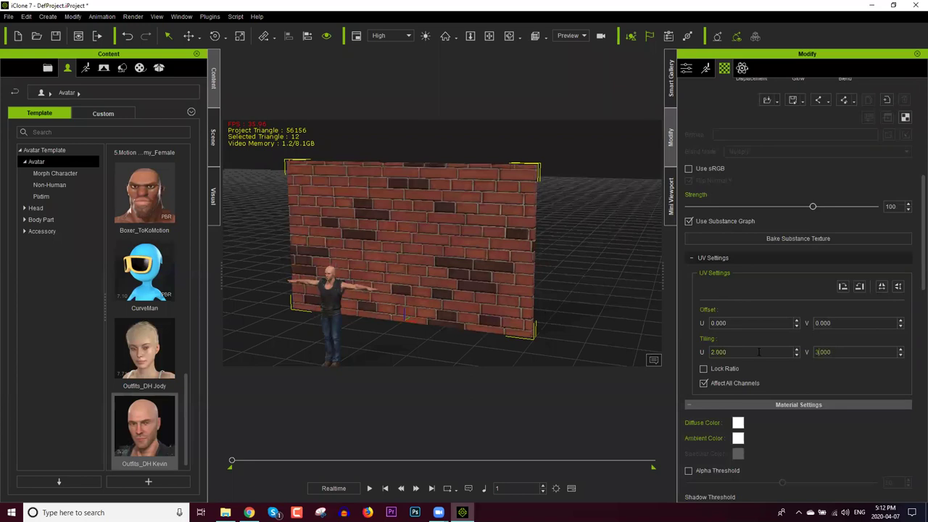
{"action": "key", "text": "Return"}
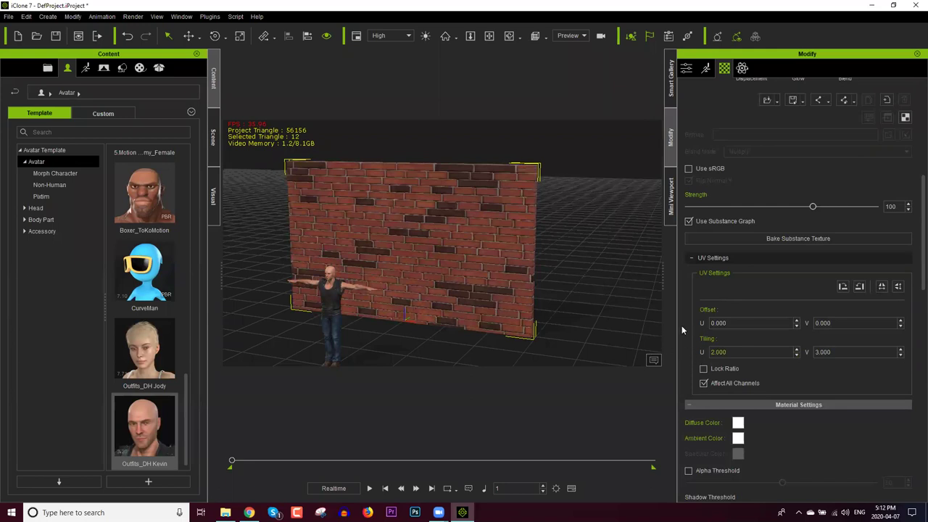
Step: Set both the U and V tiling of the wall's texture to 2.5
{"action": "left_click_drag", "start_coordinate": [715, 353], "coordinate": [757, 367]}
{"action": "type", "text": ".5"}
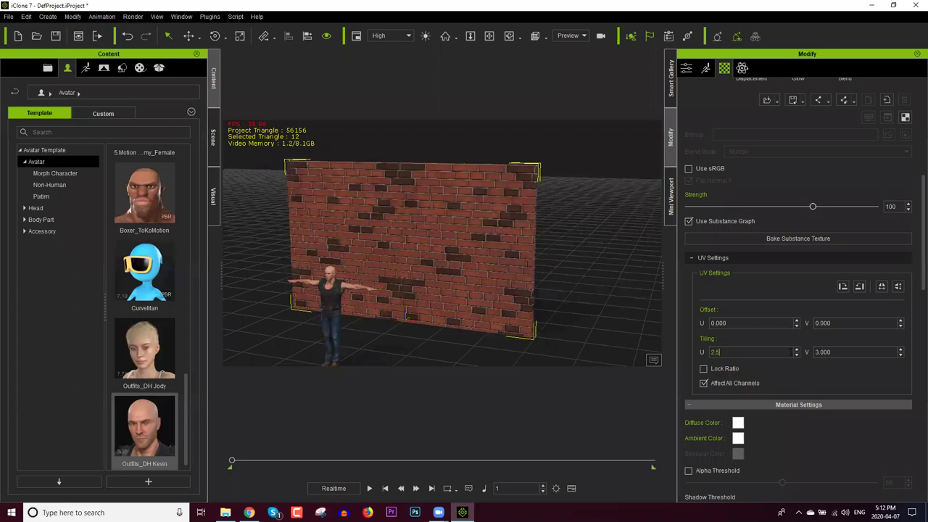
{"action": "key", "text": "Return"}
{"action": "key", "text": "Tab"}
{"action": "type", "text": "2.5"}
{"action": "key", "text": "Return"}
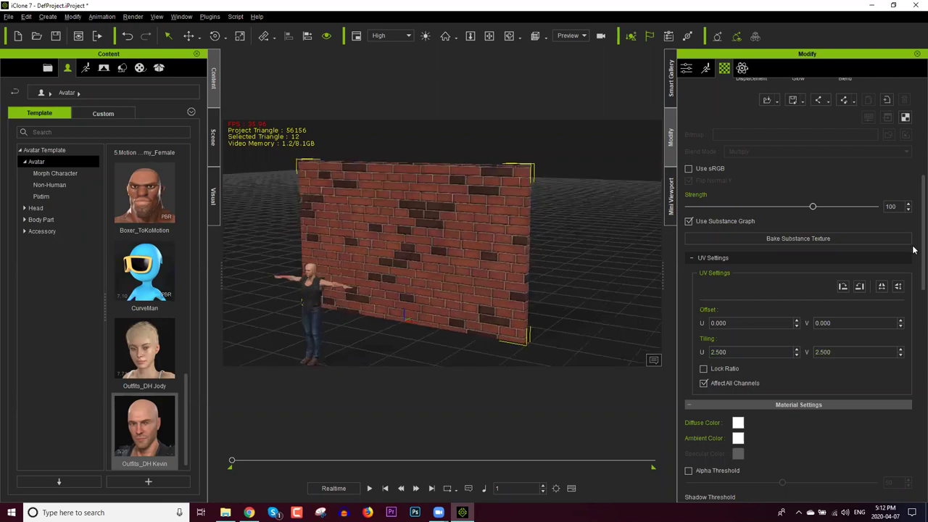
Step: Turn off Use Substance Graph for the wall's texture maps, including Base Color, Bump, AO, Metallic, Roughness and Displacement
{"action": "scroll", "coordinate": [914, 219], "scroll_direction": "up", "scroll_amount": 2}
{"action": "scroll", "coordinate": [914, 211], "scroll_direction": "up", "scroll_amount": 1}
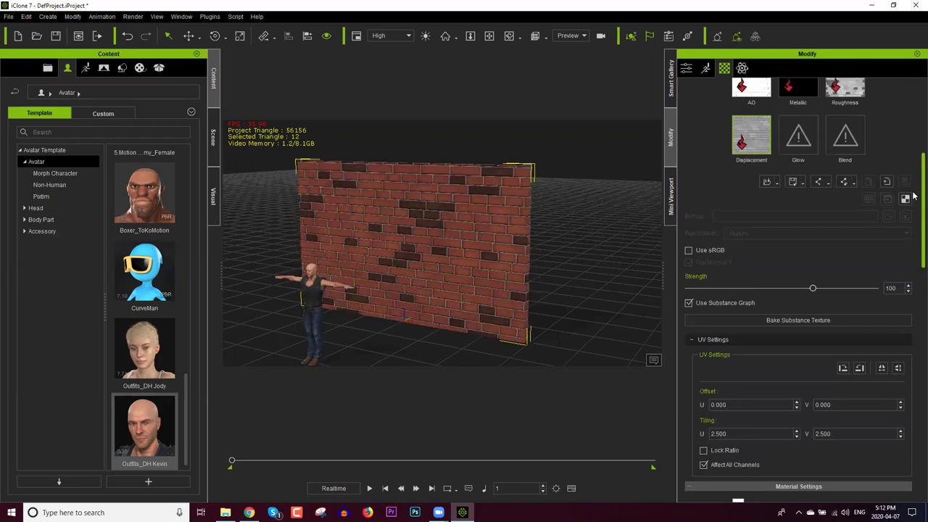
{"action": "scroll", "coordinate": [914, 201], "scroll_direction": "up", "scroll_amount": 4}
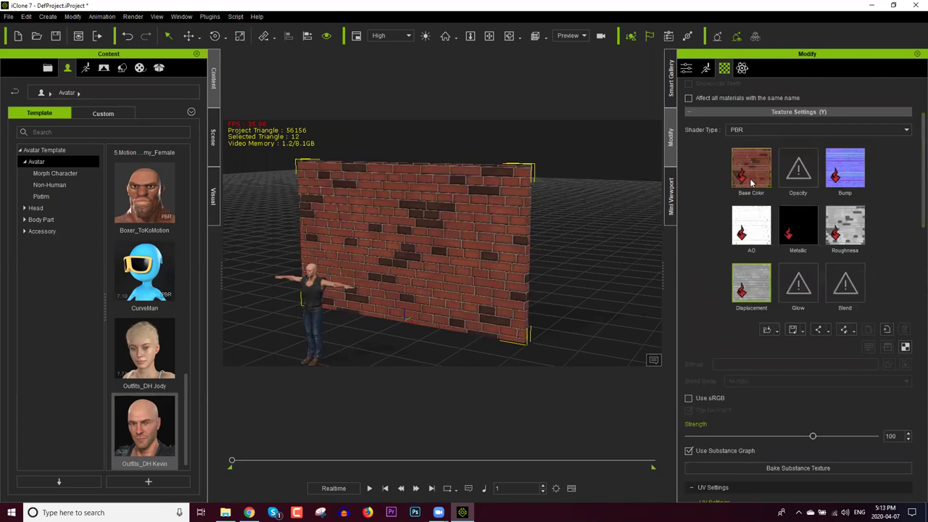
{"action": "mouse_move", "coordinate": [752, 181]}
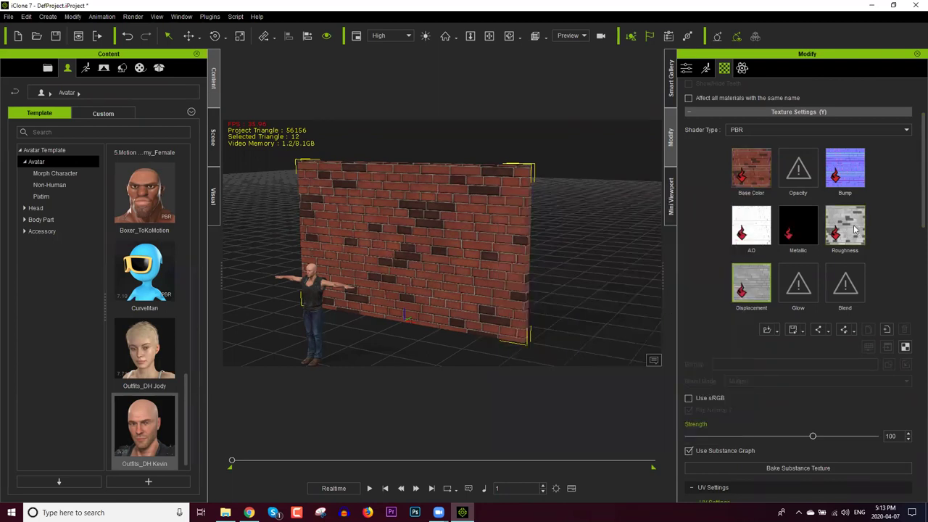
{"action": "mouse_move", "coordinate": [854, 229]}
{"action": "left_click", "coordinate": [760, 178]}
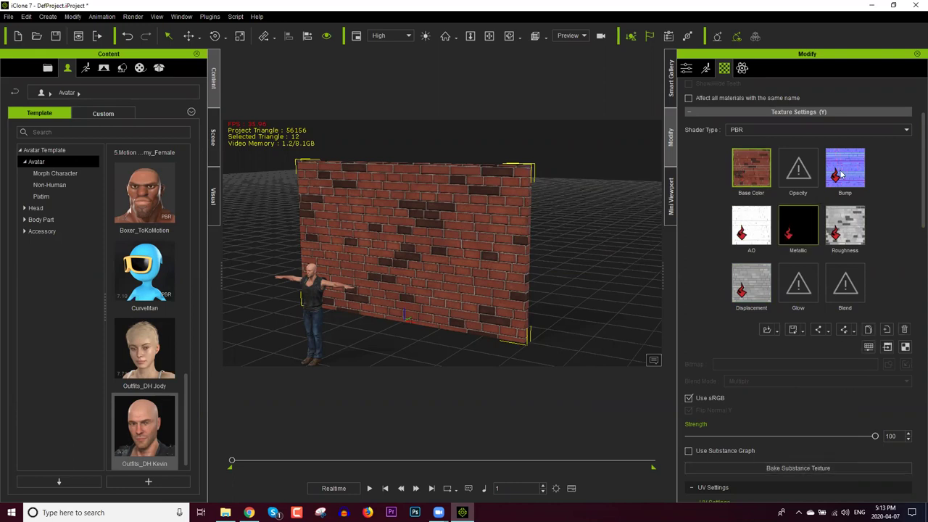
{"action": "left_click", "coordinate": [718, 451]}
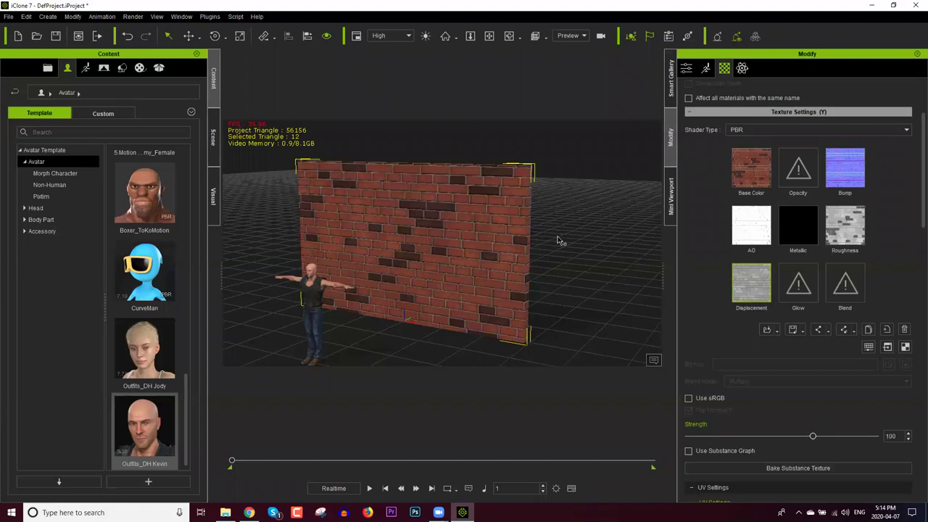
Step: Open the program preferences and review the Snap to Model option among the viewport controls
{"action": "key", "text": "y"}
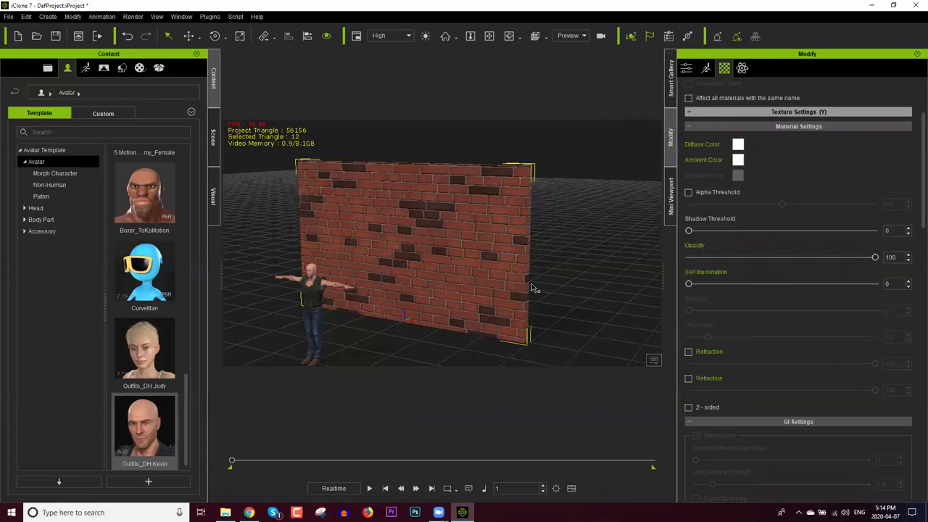
{"action": "right_click_drag", "start_coordinate": [508, 313], "coordinate": [510, 310]}
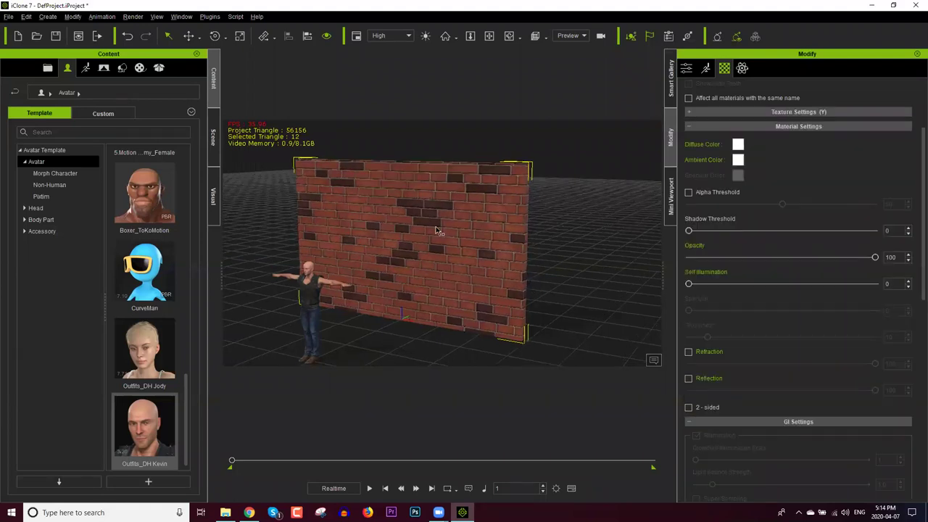
{"action": "middle_click_drag", "start_coordinate": [470, 226], "coordinate": [435, 202]}
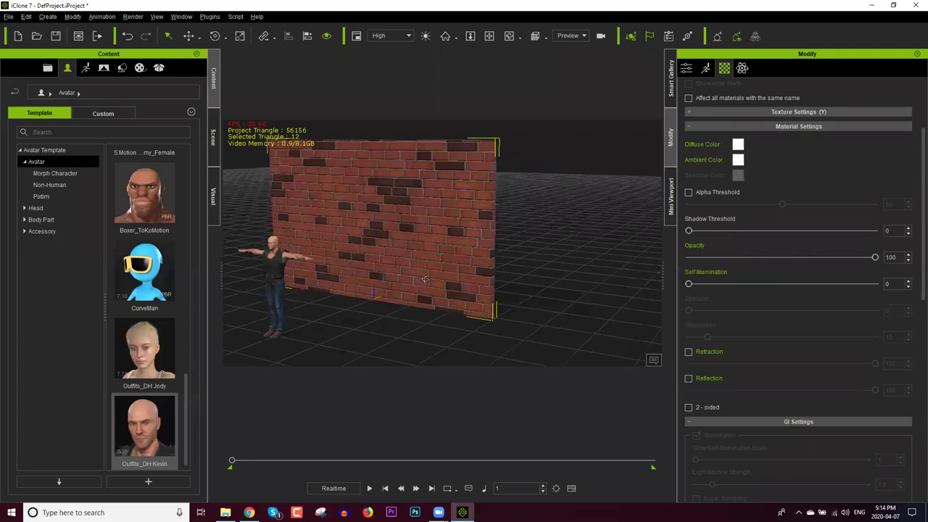
{"action": "scroll", "coordinate": [402, 281], "scroll_direction": "down", "scroll_amount": 2}
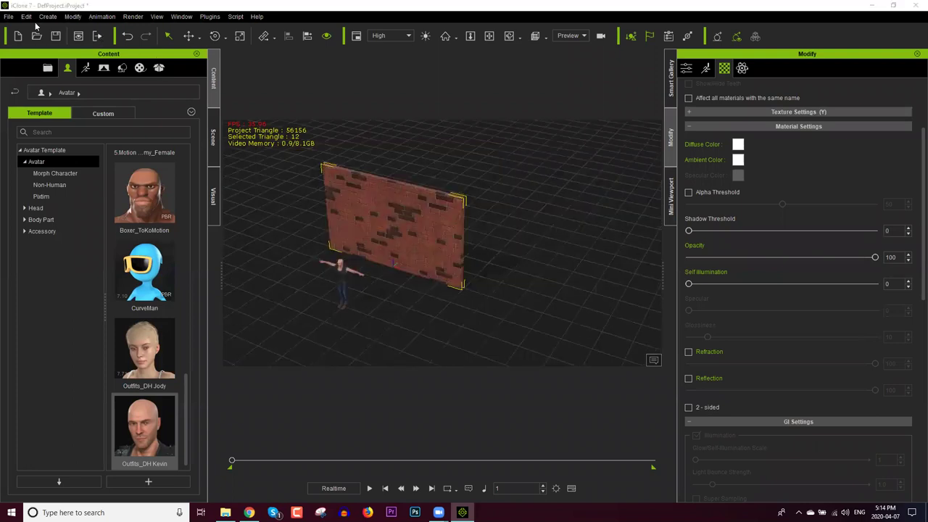
{"action": "left_click", "coordinate": [26, 15]}
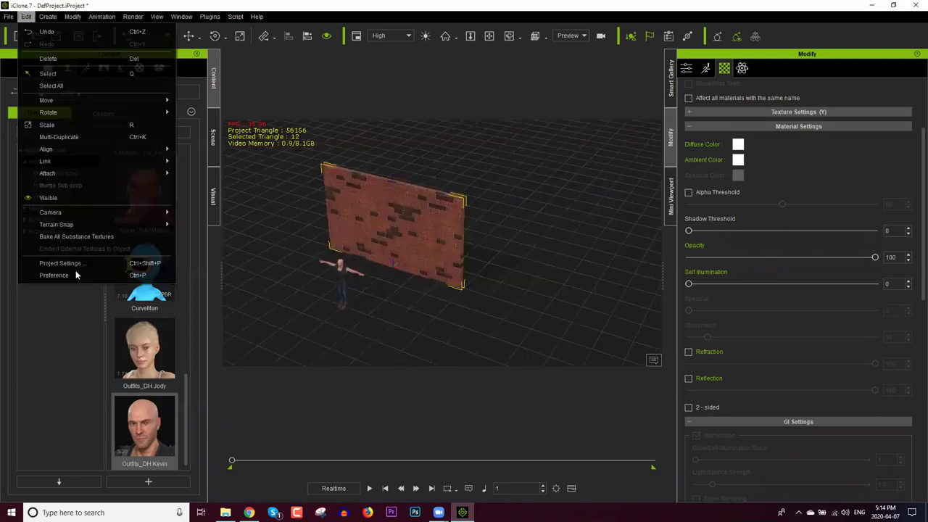
{"action": "left_click", "coordinate": [93, 277]}
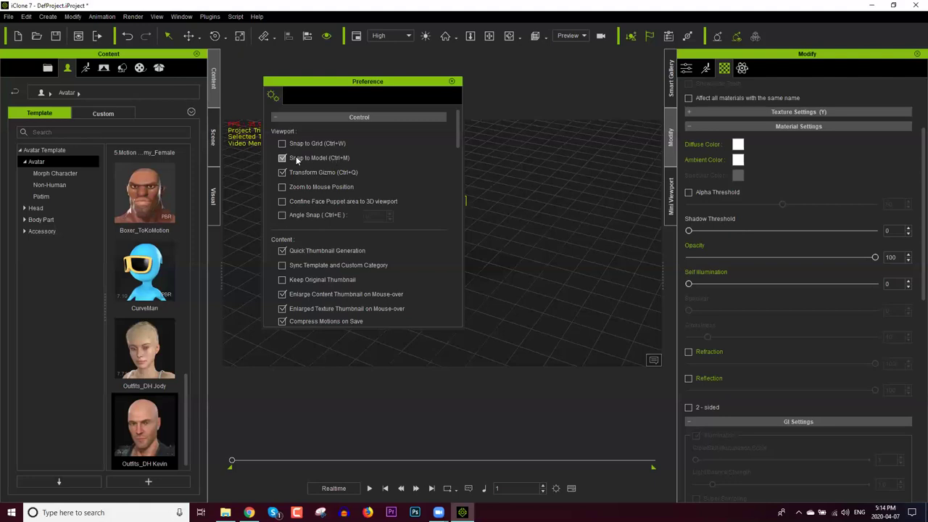
{"action": "left_click", "coordinate": [452, 85]}
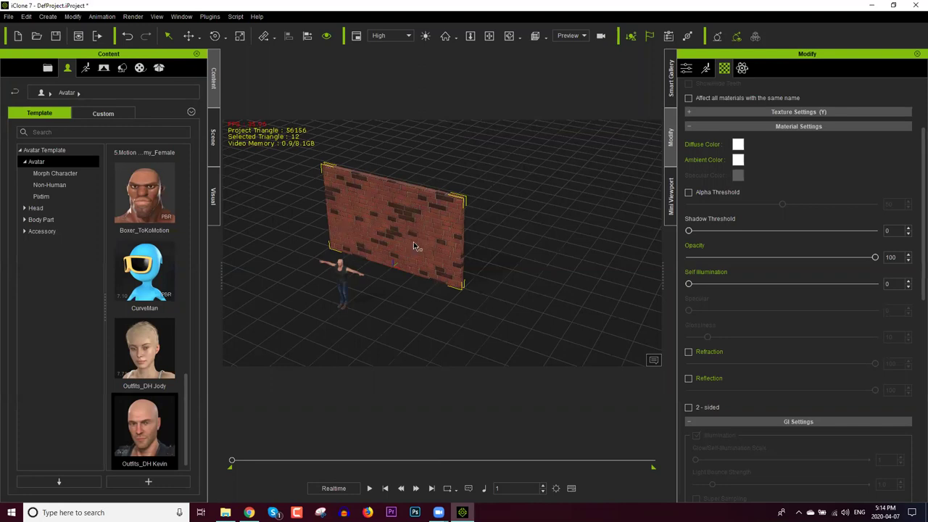
Step: Duplicate the brick wall along its length and align the copy end to end with the original
{"action": "key", "text": "w"}
{"action": "left_click_drag", "start_coordinate": [458, 286], "coordinate": [587, 326]}
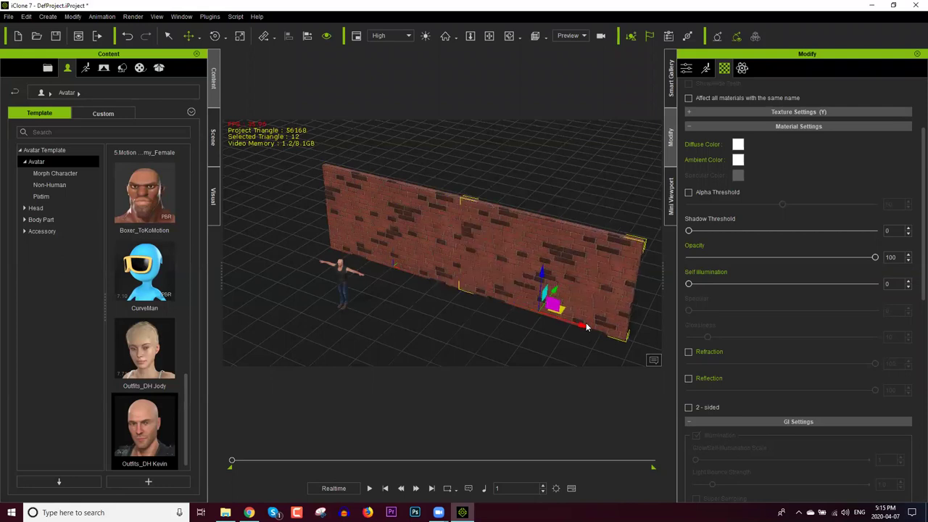
{"action": "left_click_drag", "start_coordinate": [588, 327], "coordinate": [584, 320]}
{"action": "key", "text": "ctrl+y"}
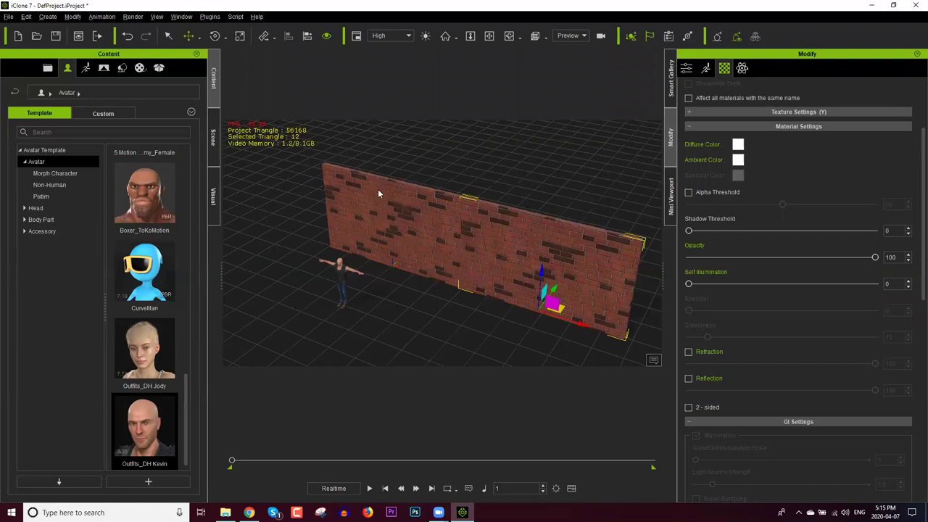
{"action": "middle_click_drag", "start_coordinate": [379, 190], "coordinate": [373, 180]}
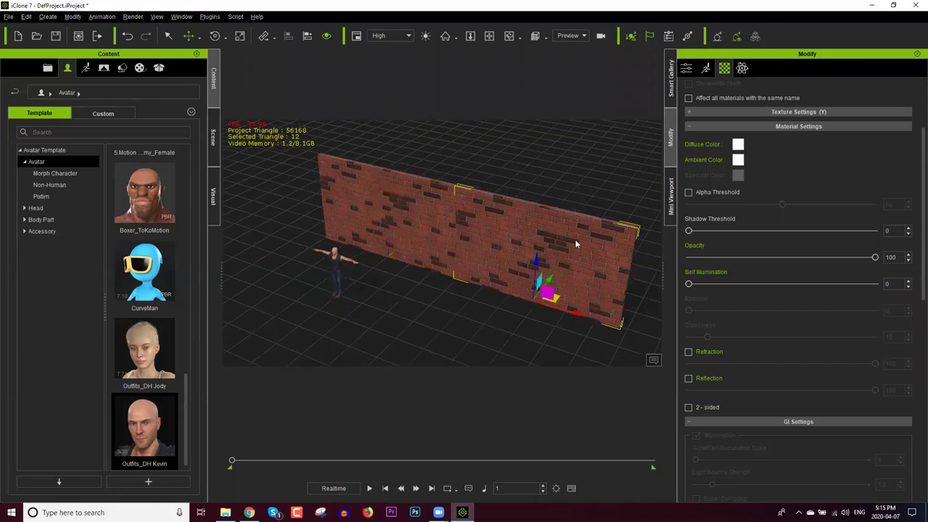
{"action": "scroll", "coordinate": [574, 245], "scroll_direction": "down", "scroll_amount": 2}
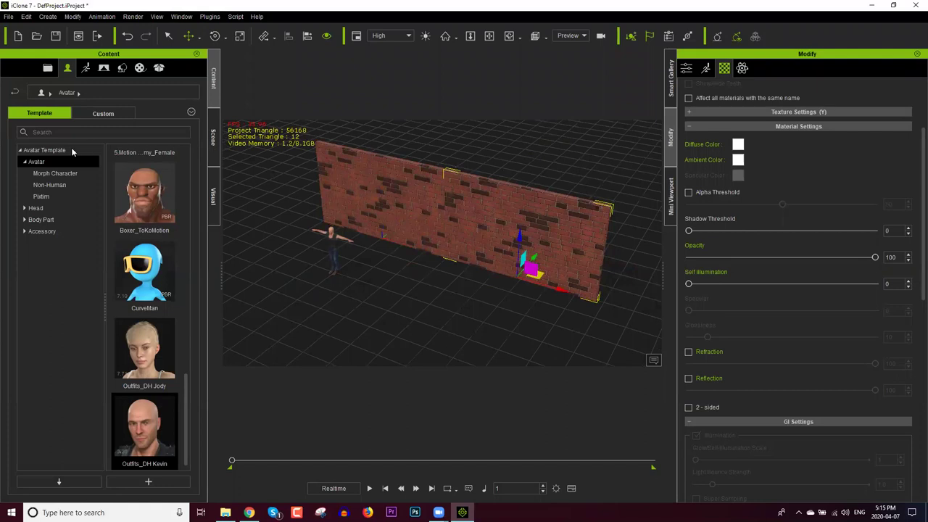
Step: Attach the duplicate wall Wall_001(0) to Wall_001 as its parent
{"action": "key", "text": "F5"}
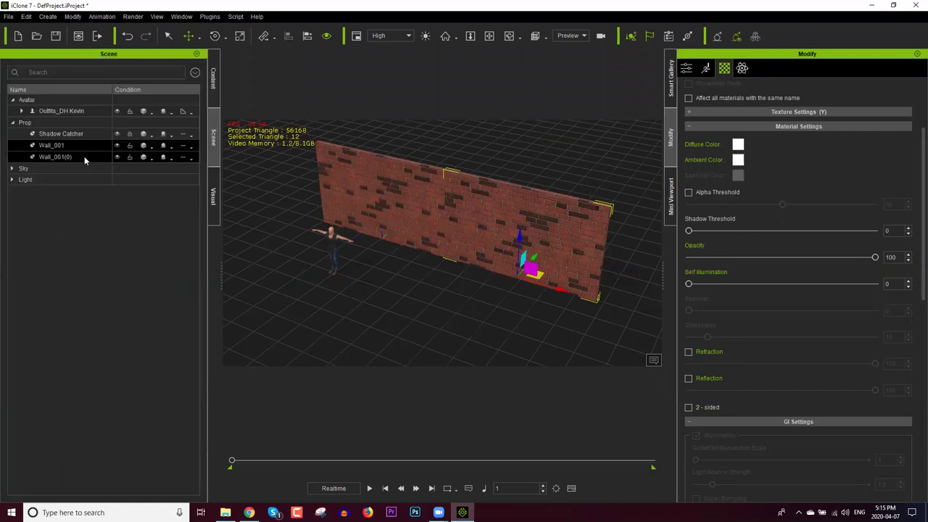
{"action": "left_click", "coordinate": [85, 158]}
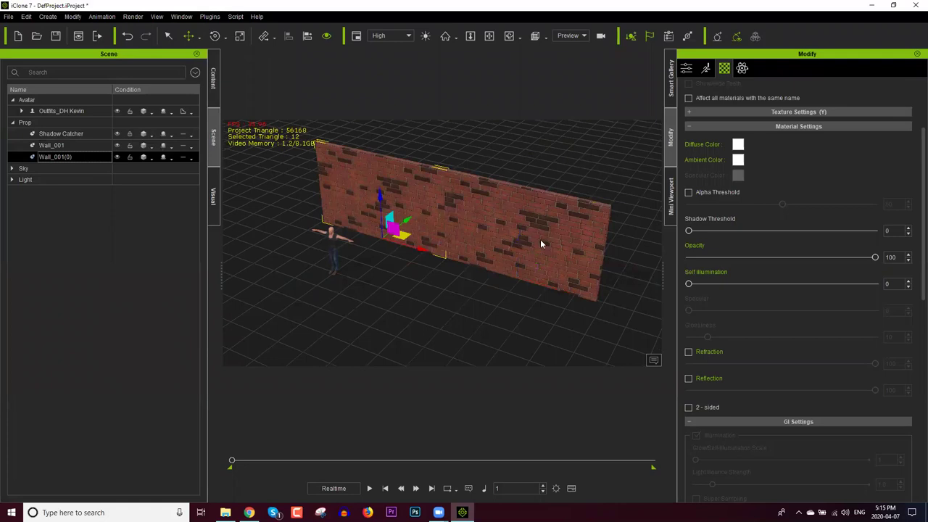
{"action": "left_click", "coordinate": [66, 156]}
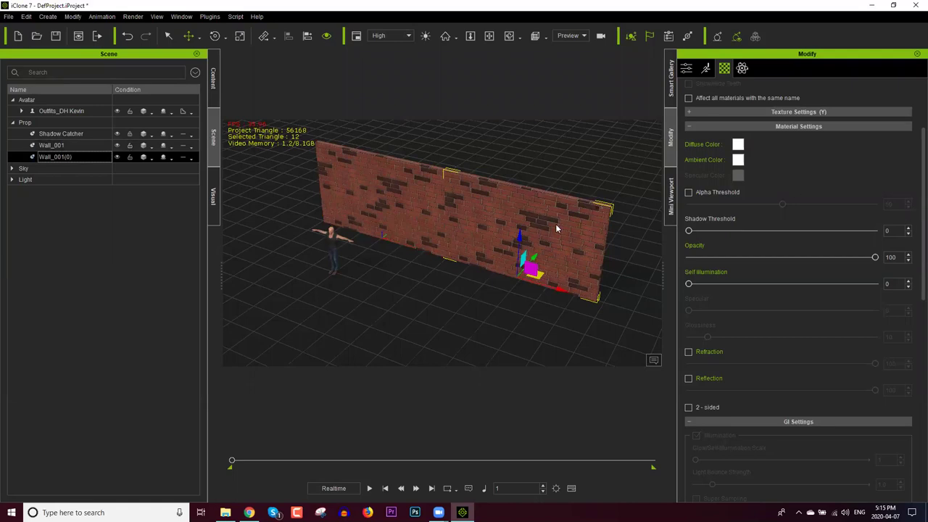
{"action": "left_click", "coordinate": [689, 70]}
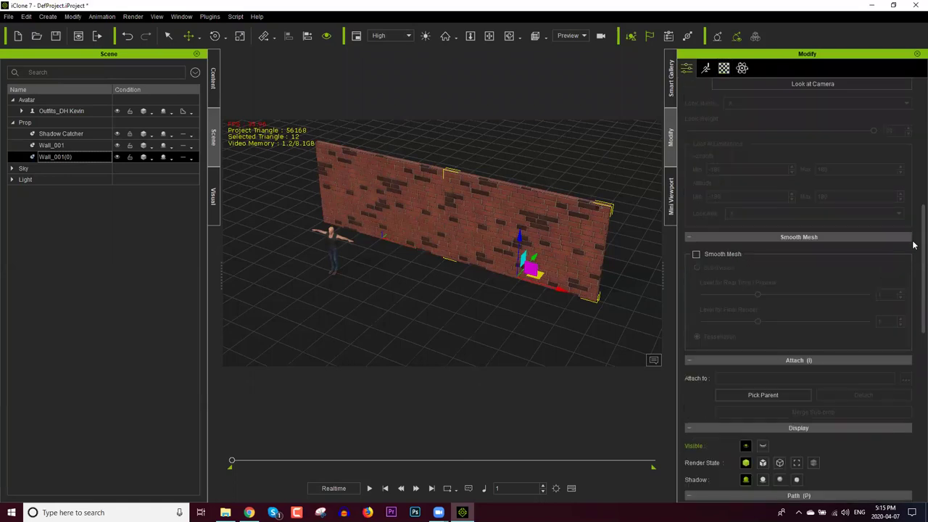
{"action": "scroll", "coordinate": [741, 227], "scroll_direction": "down", "scroll_amount": 3}
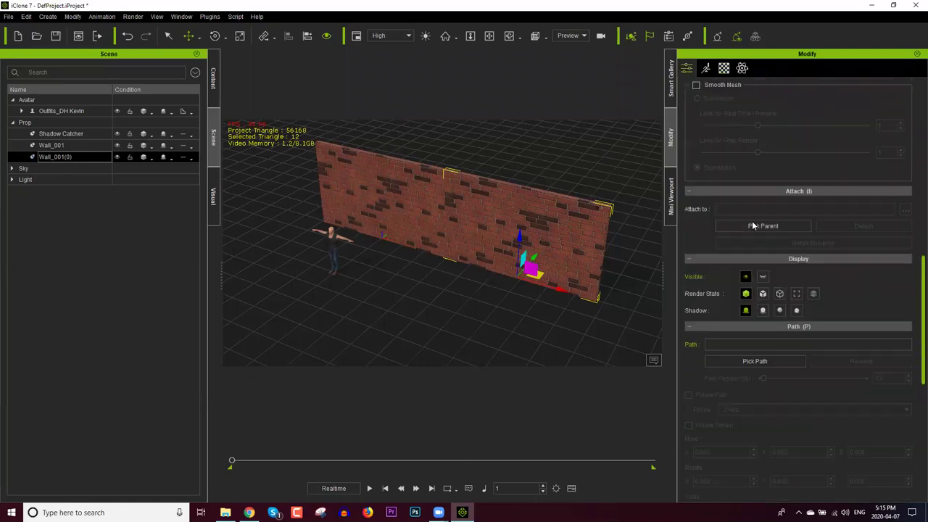
{"action": "left_click", "coordinate": [752, 227]}
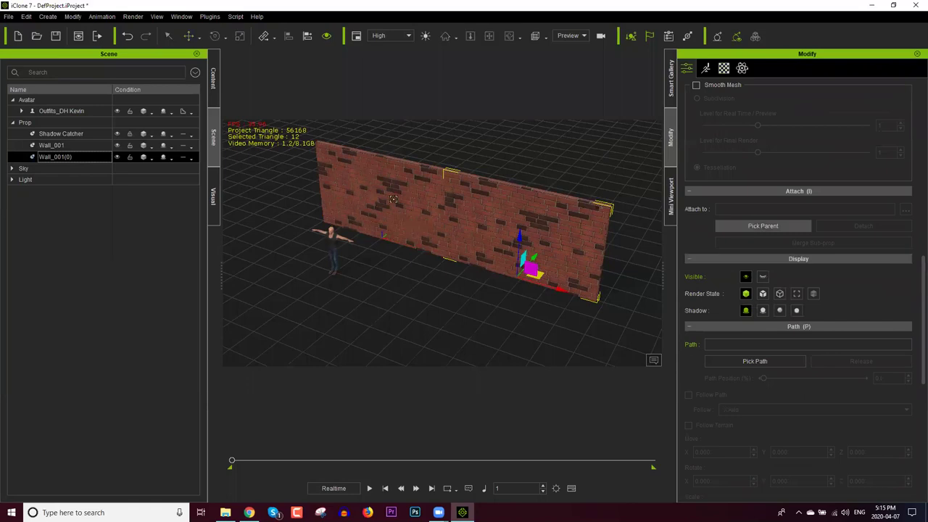
{"action": "left_click", "coordinate": [394, 201]}
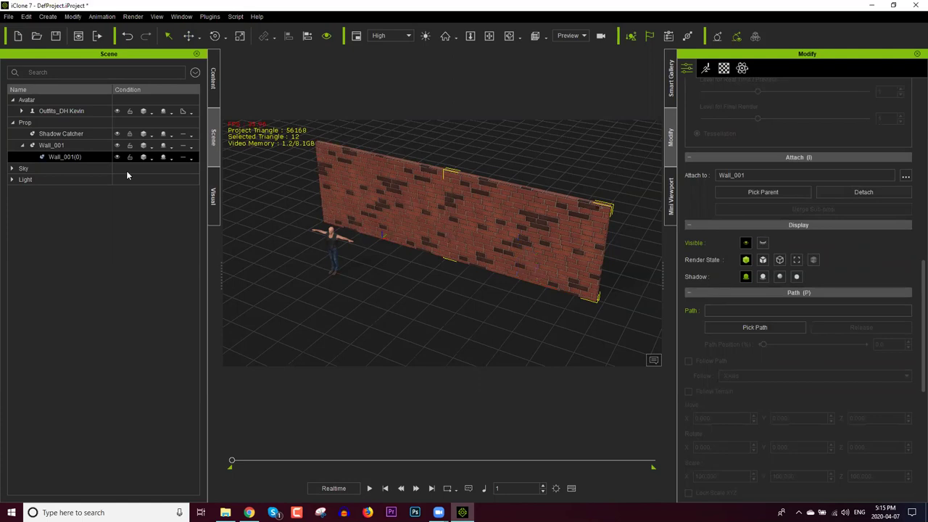
Step: Merge the attached Wall_001(0) into its parent Wall_001 as a single prop
{"action": "left_click", "coordinate": [71, 156]}
{"action": "left_click", "coordinate": [67, 146]}
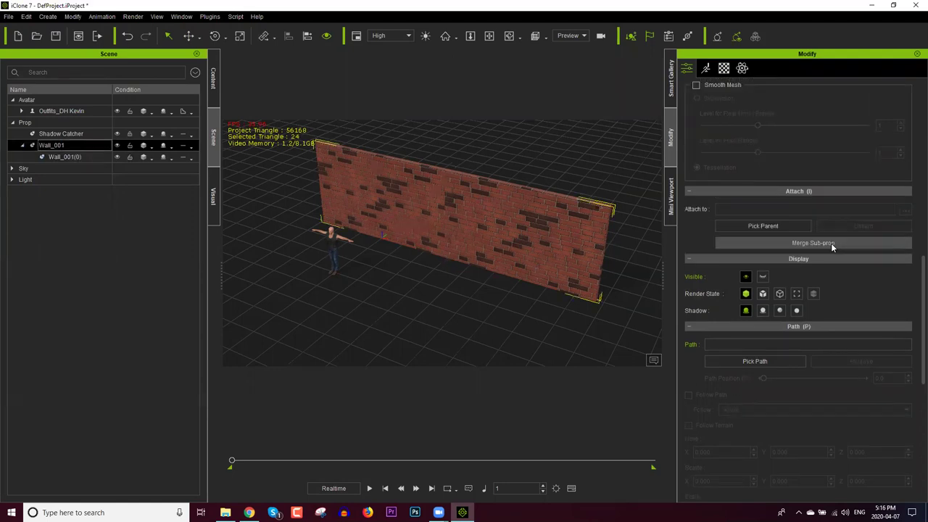
{"action": "left_click", "coordinate": [831, 243]}
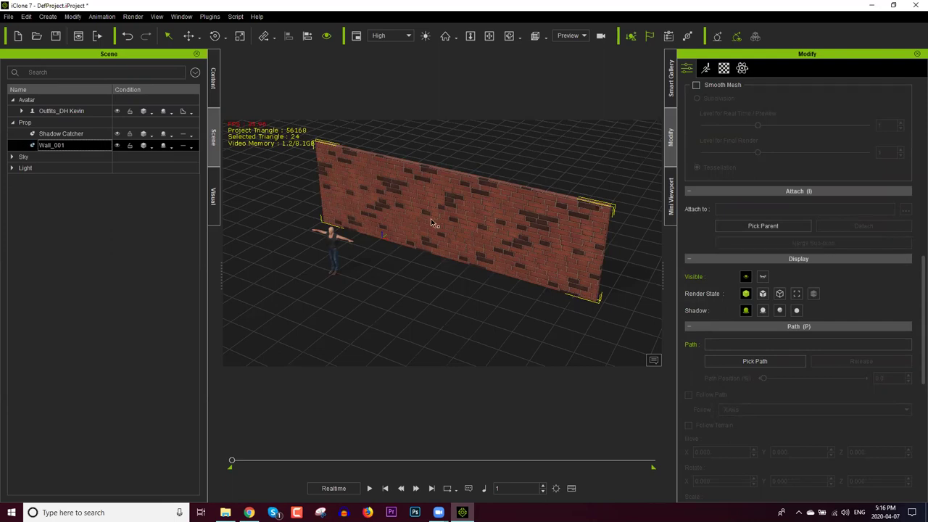
Step: Set the merged wall's pivot to the bottom middle point, using the Back quick-set view
{"action": "key", "text": "w"}
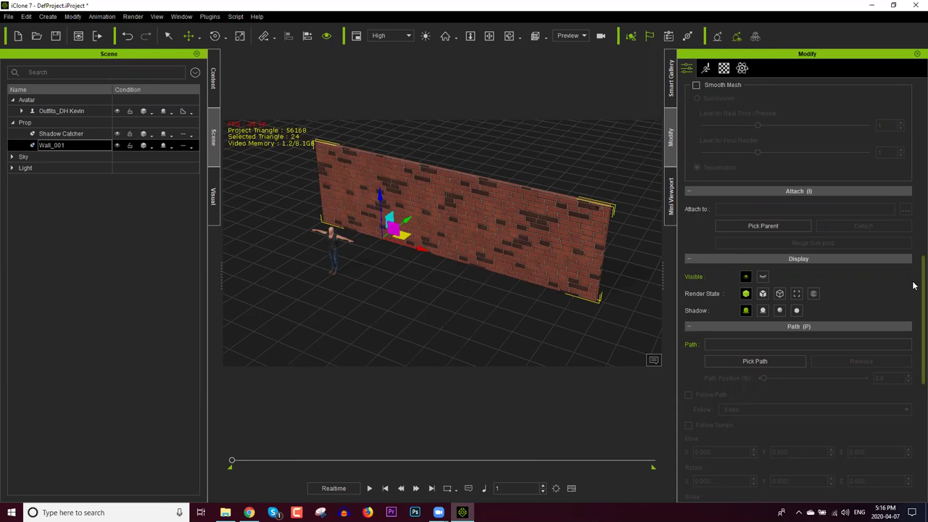
{"action": "scroll", "coordinate": [816, 247], "scroll_direction": "down", "scroll_amount": 8}
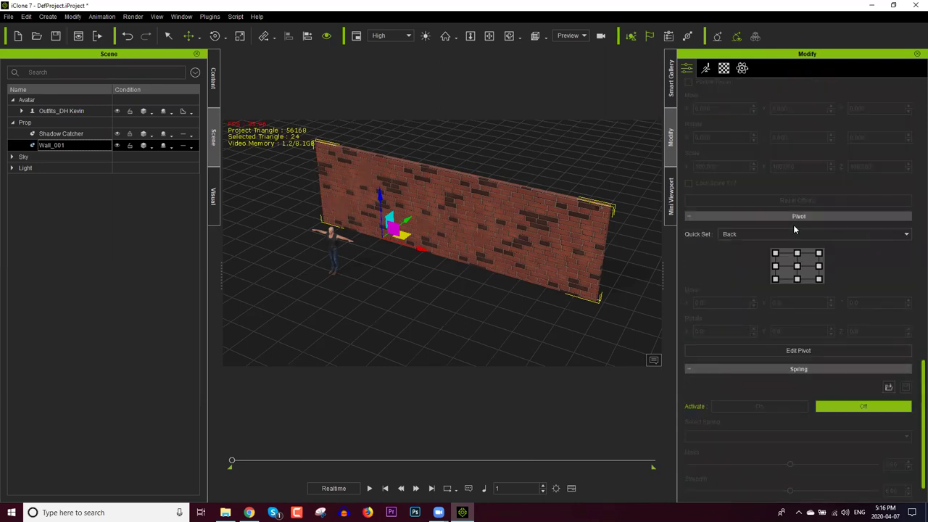
{"action": "left_click", "coordinate": [797, 273]}
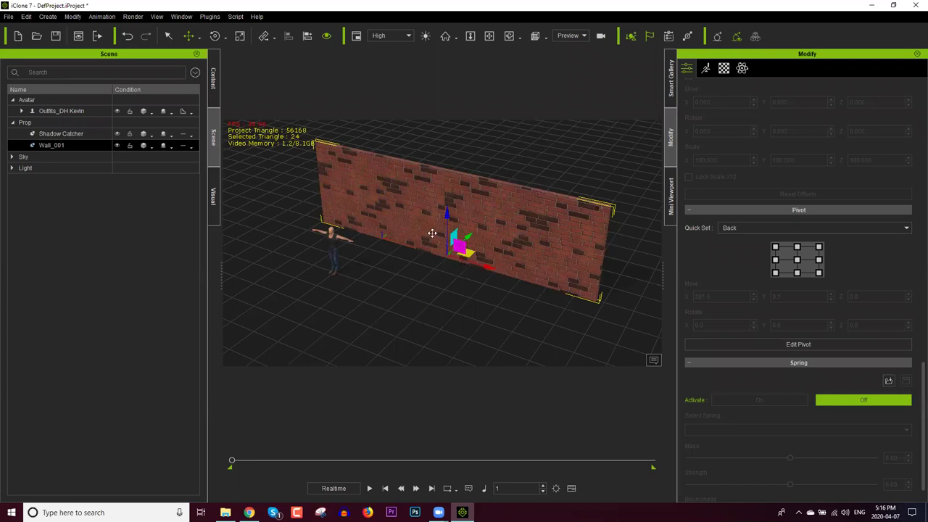
Step: Duplicate the merged brick wall, place the copy parallel to it on the character's other side, and delete the extra third copy
{"action": "right_click_drag", "start_coordinate": [448, 282], "coordinate": [452, 244]}
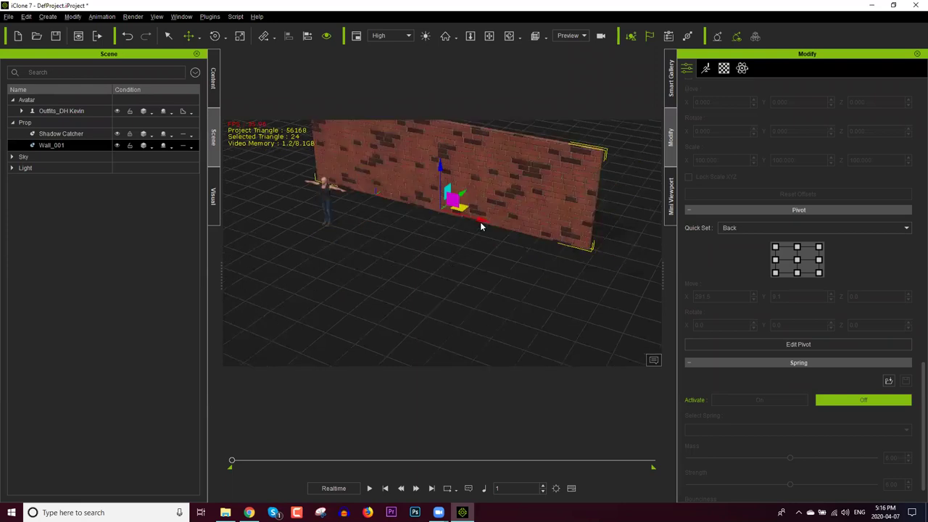
{"action": "right_click_drag", "start_coordinate": [481, 225], "coordinate": [488, 190]}
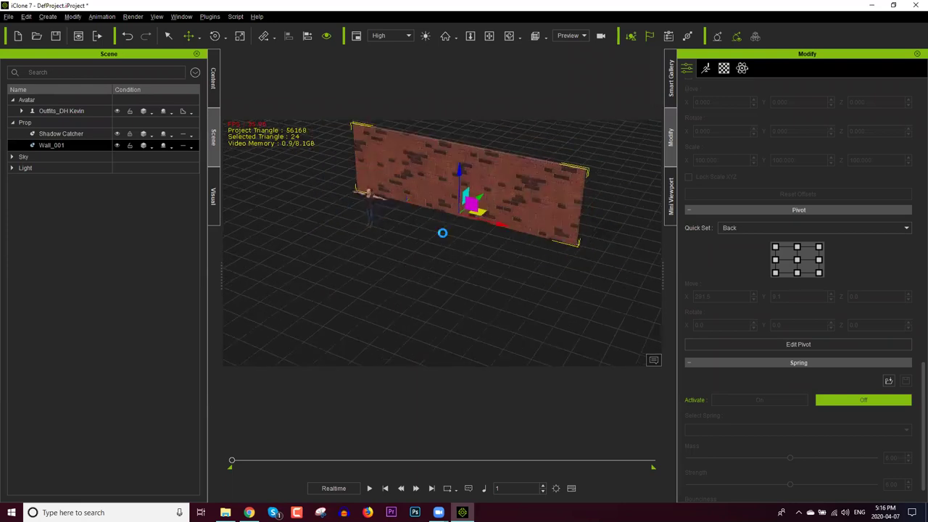
{"action": "right_click_drag", "start_coordinate": [425, 246], "coordinate": [419, 249]}
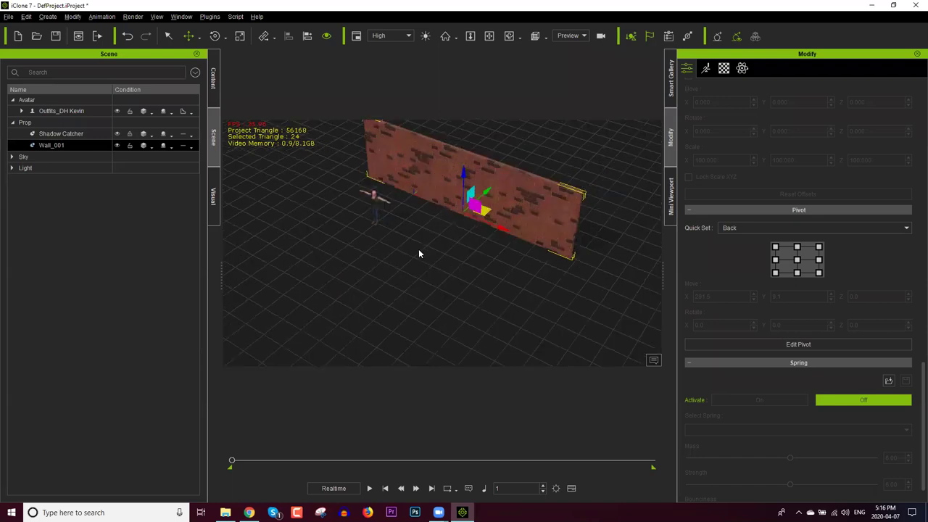
{"action": "key", "text": "ctrl+d"}
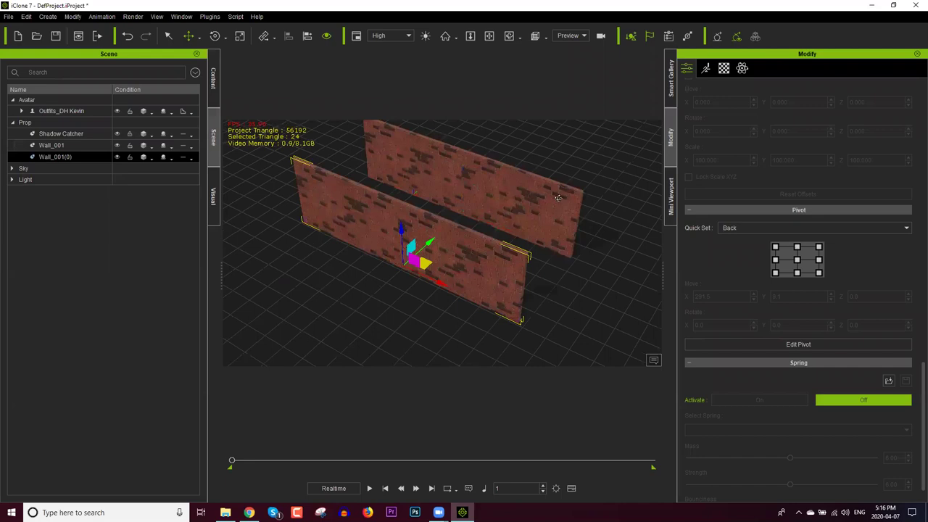
{"action": "key", "text": "Down"}
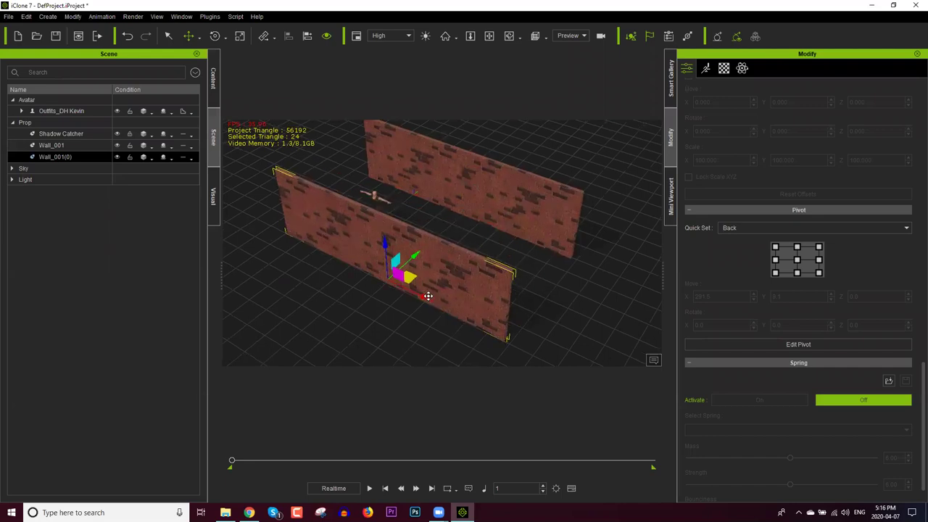
{"action": "left_click_drag", "start_coordinate": [405, 287], "coordinate": [311, 230], "text": "ctrl"}
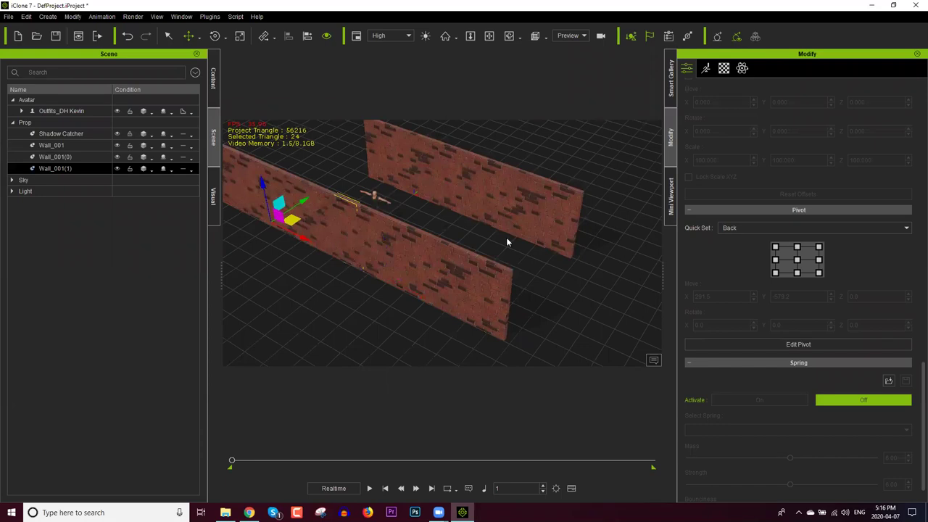
{"action": "key", "text": "Delete"}
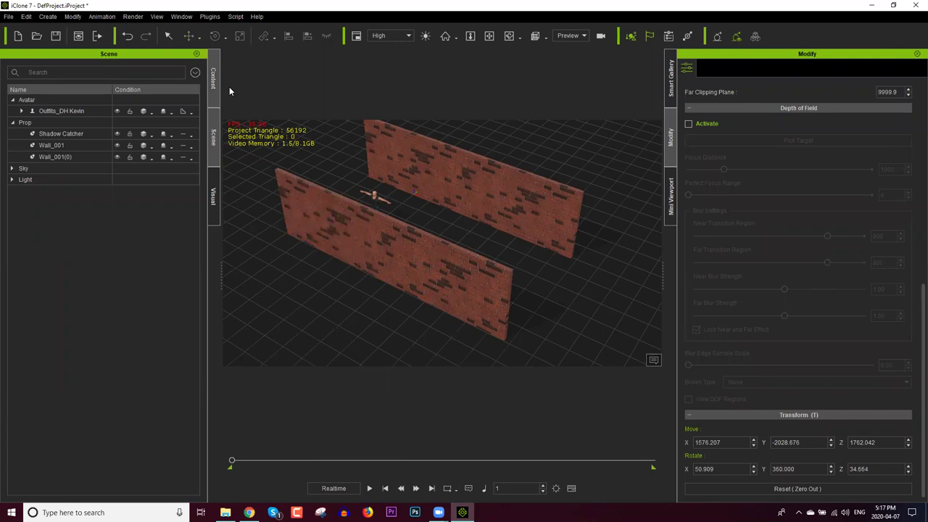
Step: Add a Wall_001 prop from the Wall and Floor 3D Blocks near the character and set its Z rotation to 90
{"action": "key", "text": "F4"}
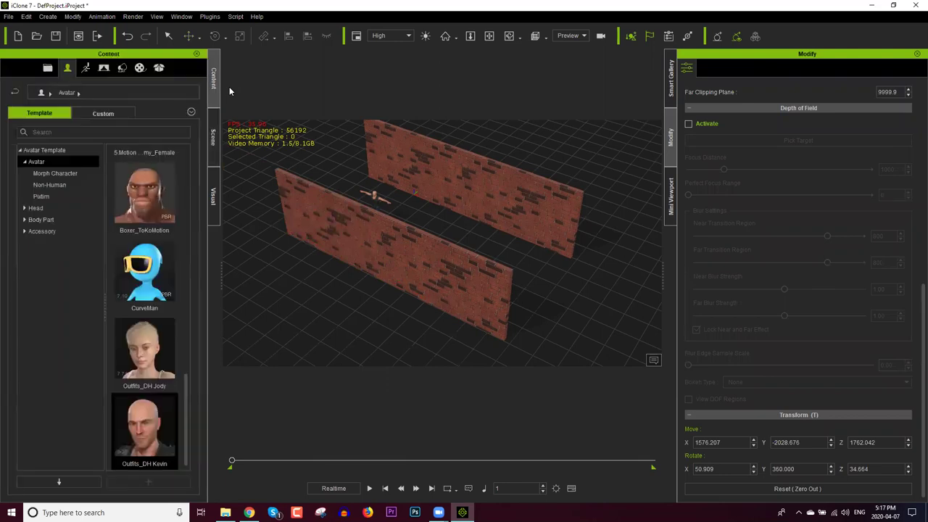
{"action": "left_click", "coordinate": [121, 68]}
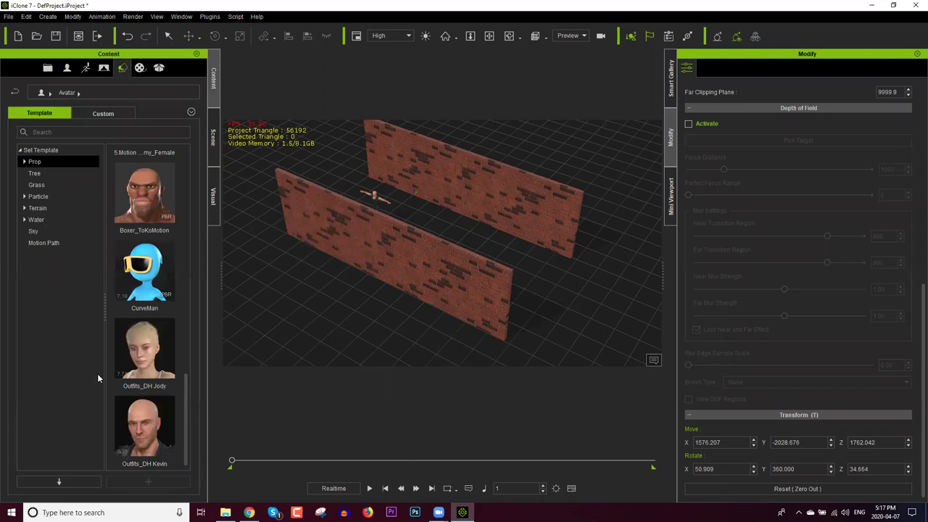
{"action": "left_click_drag", "start_coordinate": [145, 192], "coordinate": [349, 194]}
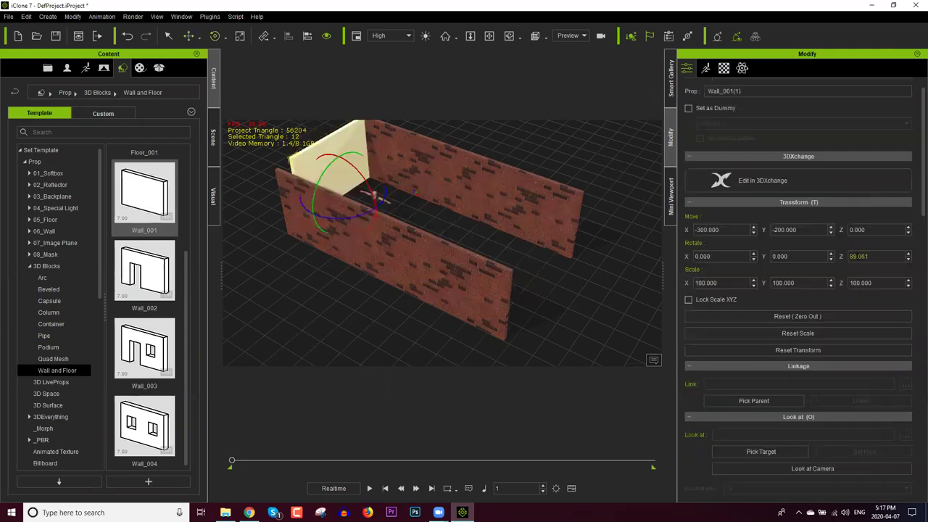
{"action": "double_click", "coordinate": [854, 256]}
{"action": "type", "text": "90"}
{"action": "key", "text": "Return"}
Step: Move the plain end wall to about X -300.6, Y -287.8 so it spans the gap between the two long brick walls
{"action": "middle_click_drag", "start_coordinate": [300, 266], "coordinate": [404, 283]}
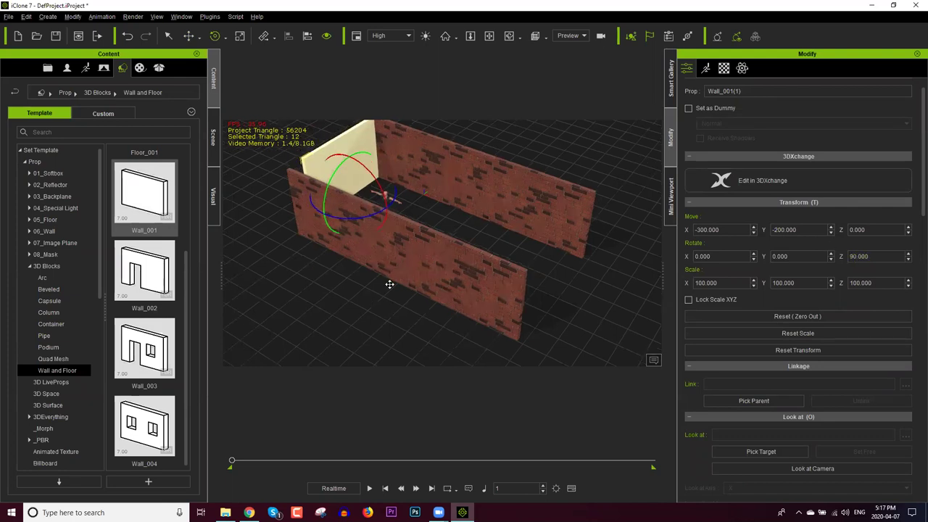
{"action": "middle_click_drag", "start_coordinate": [378, 194], "coordinate": [395, 198]}
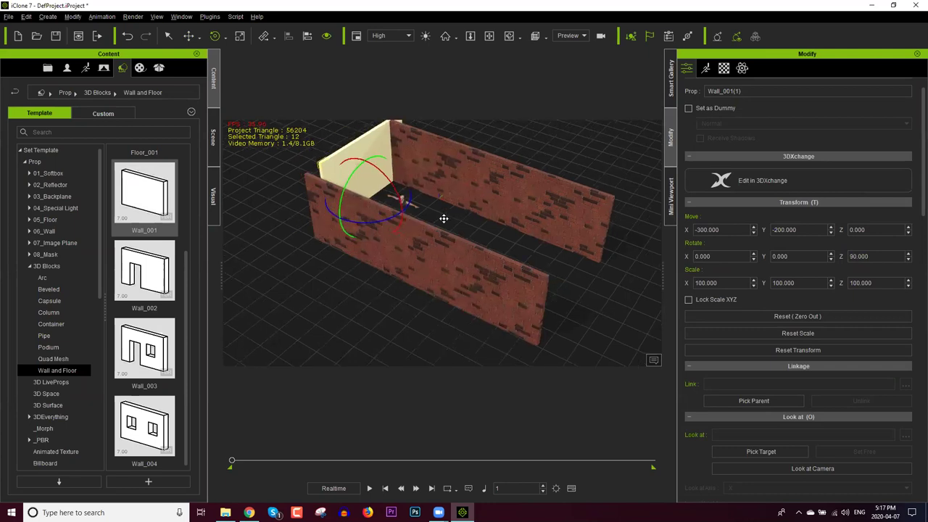
{"action": "key", "text": "f"}
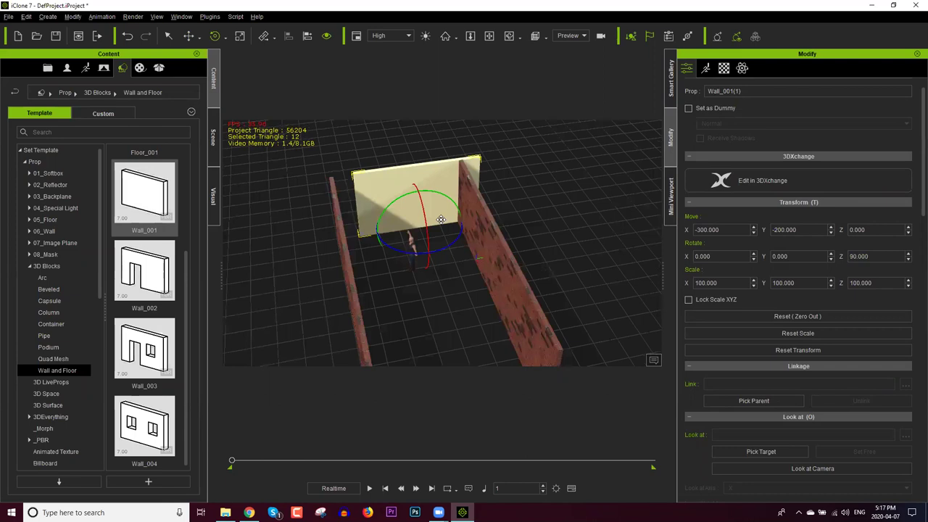
{"action": "right_click_drag", "start_coordinate": [441, 219], "coordinate": [444, 219]}
{"action": "left_click_drag", "start_coordinate": [437, 230], "coordinate": [444, 230]}
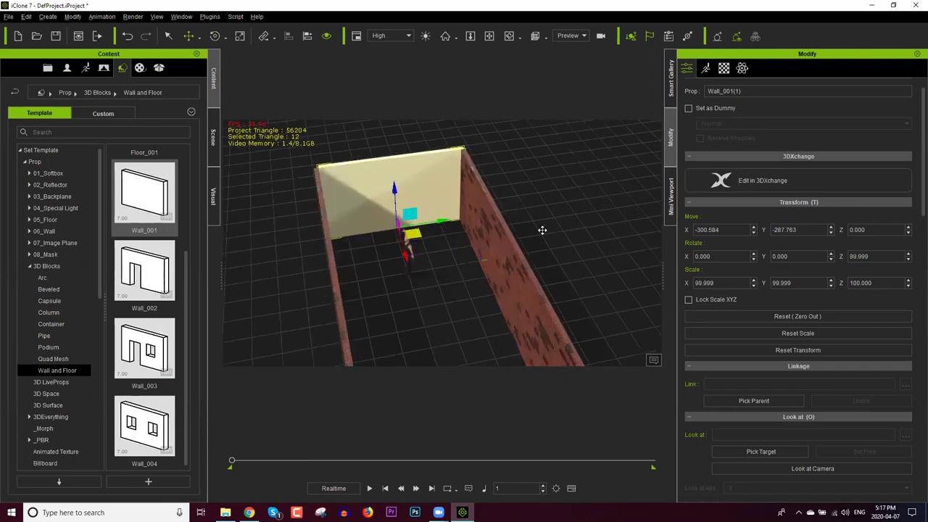
{"action": "right_click_drag", "start_coordinate": [377, 215], "coordinate": [448, 257]}
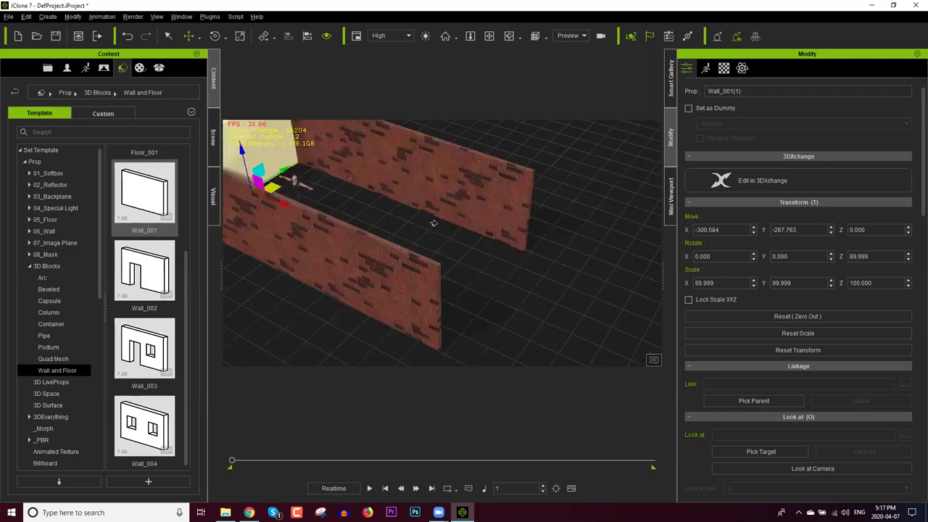
{"action": "right_click_drag", "start_coordinate": [347, 184], "coordinate": [354, 214]}
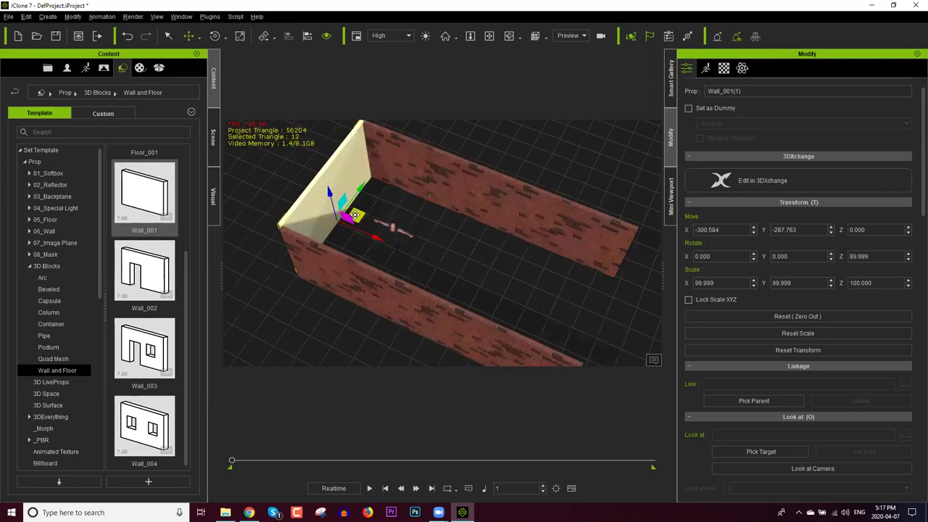
{"action": "key", "text": "ctrl+z"}
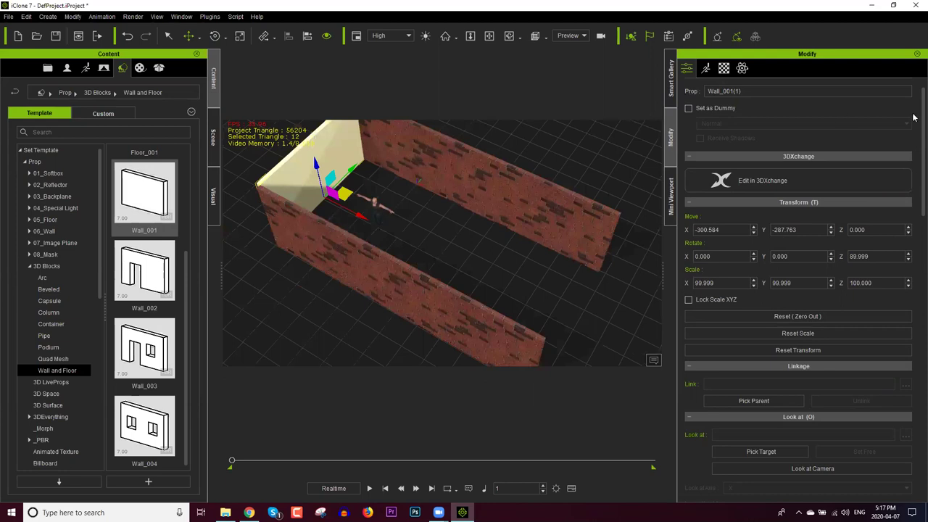
Step: Paint the long brick wall's material onto the plain end wall with Paint Material
{"action": "key", "text": "ctrl+z"}
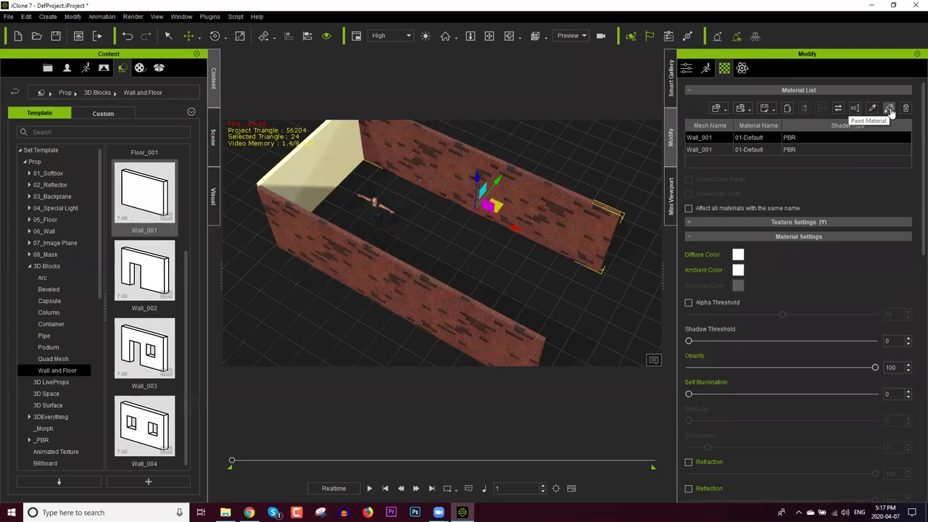
{"action": "left_click", "coordinate": [890, 111]}
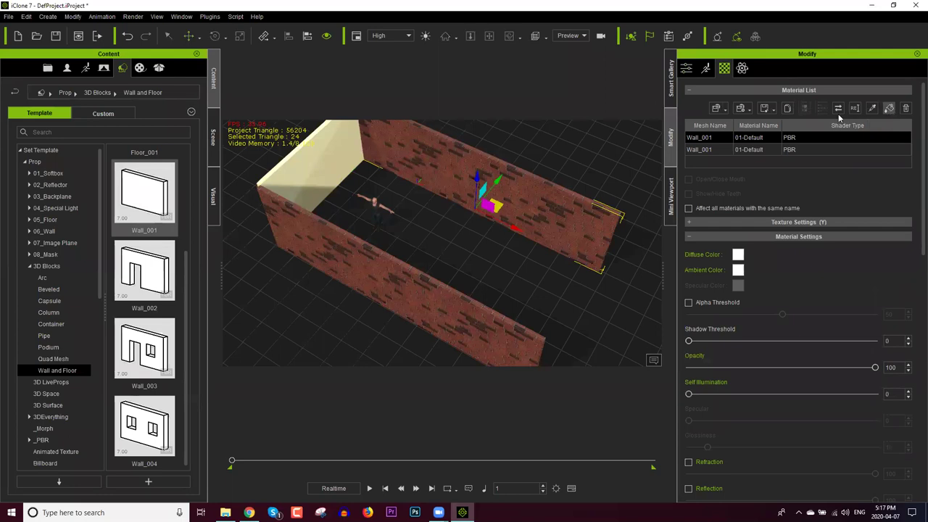
{"action": "left_click", "coordinate": [315, 160]}
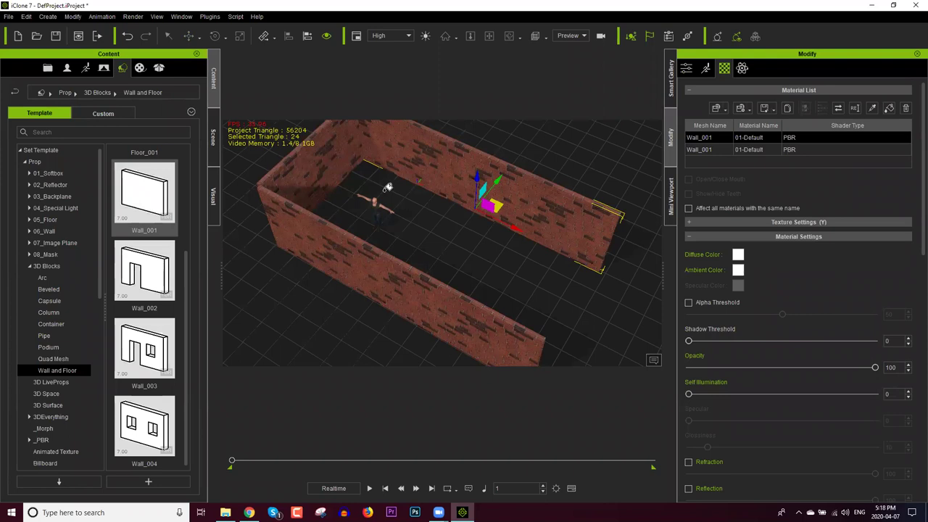
{"action": "left_click", "coordinate": [412, 195]}
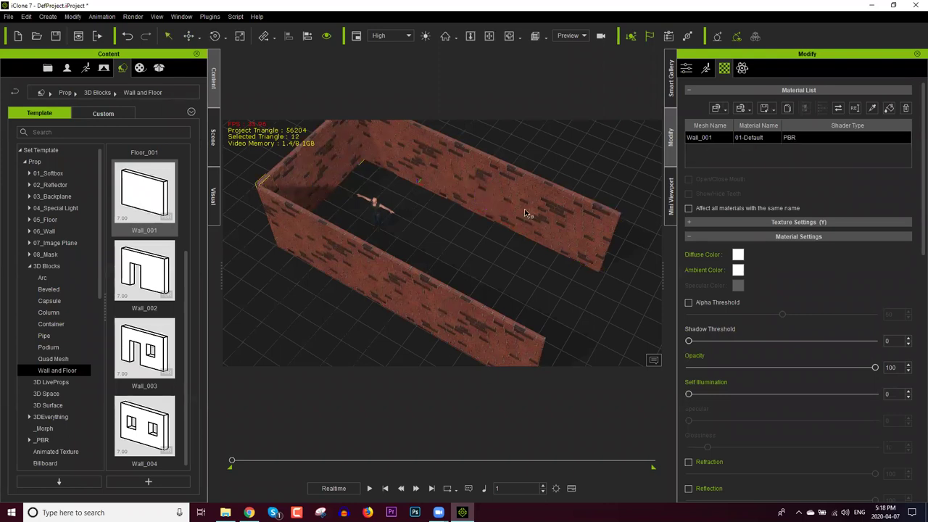
Step: Duplicate the brick end wall and place the copy at the opposite open end to close the room
{"action": "left_click_drag", "start_coordinate": [225, 203], "coordinate": [267, 225], "text": "alt"}
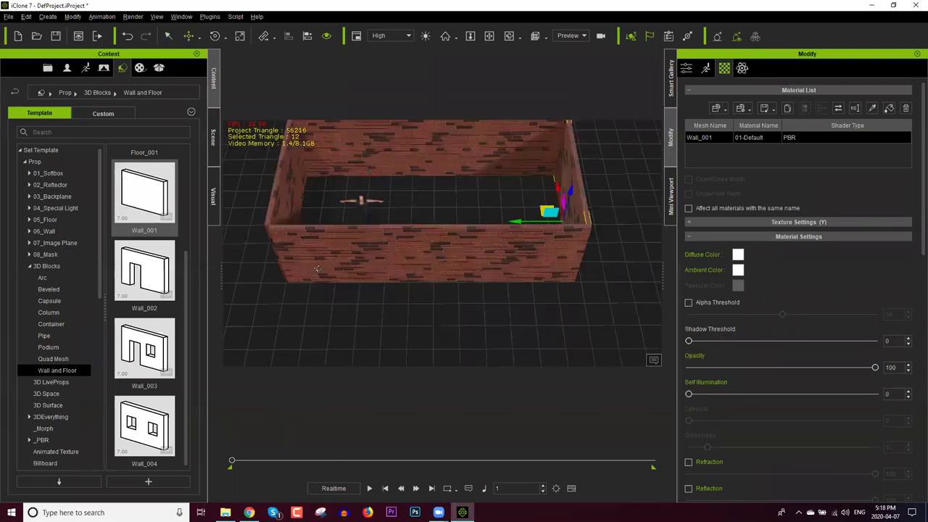
{"action": "right_click_drag", "start_coordinate": [388, 272], "coordinate": [535, 219]}
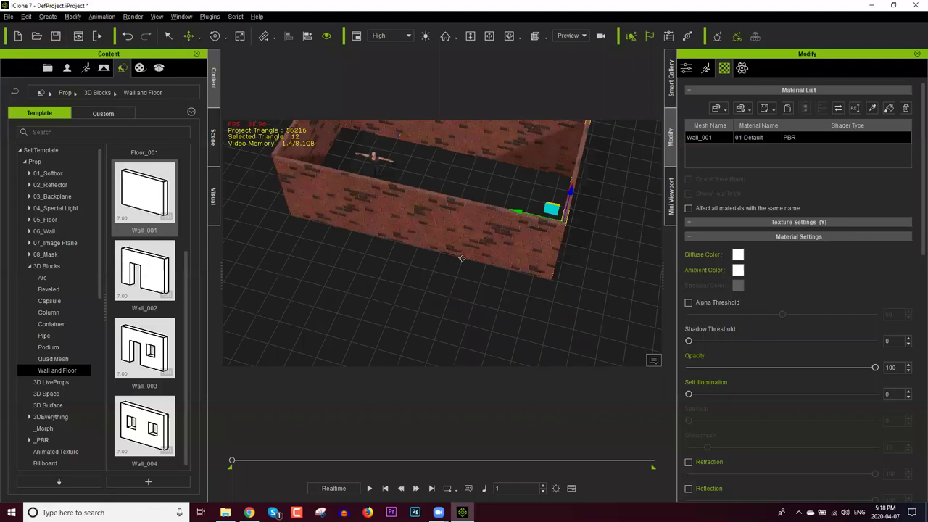
{"action": "right_click_drag", "start_coordinate": [462, 259], "coordinate": [447, 257]}
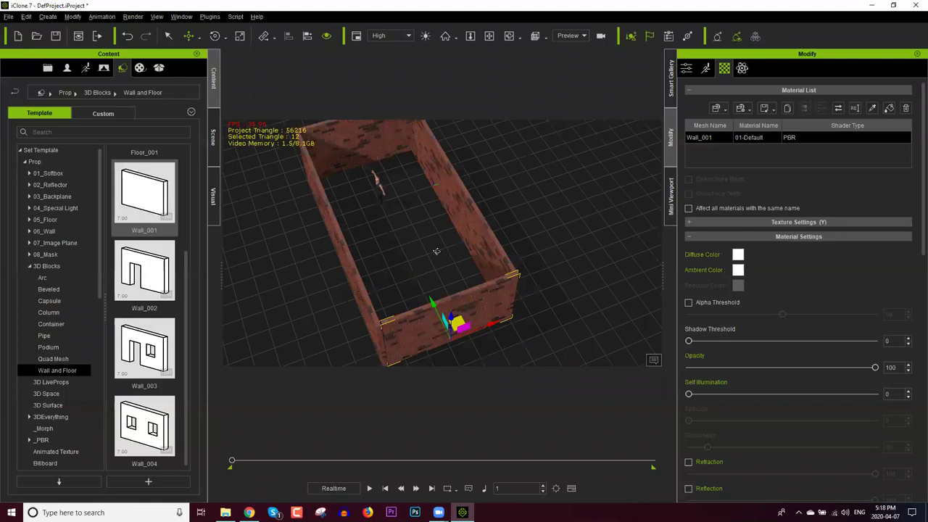
{"action": "right_click_drag", "start_coordinate": [442, 254], "coordinate": [210, 162]}
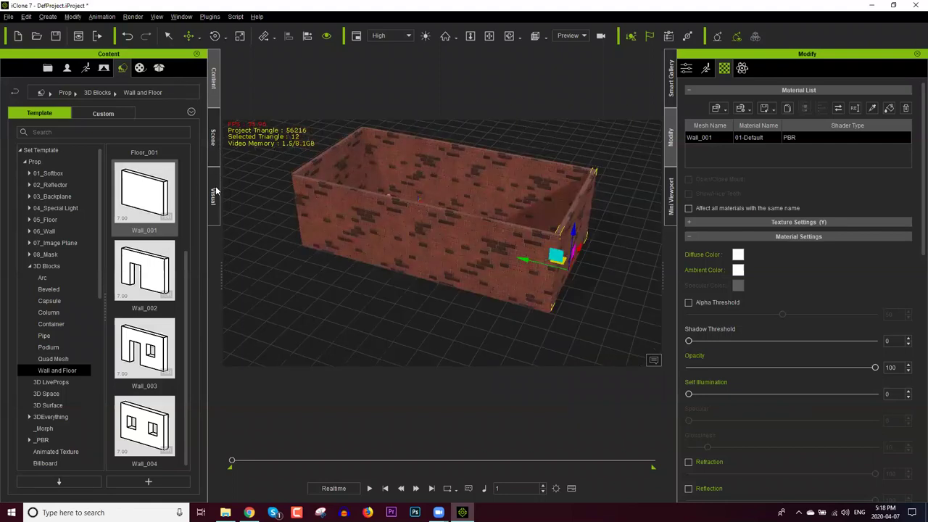
Step: Hide the front long wall Wall_001(0) in the scene list to expose the room's interior
{"action": "left_click", "coordinate": [214, 146]}
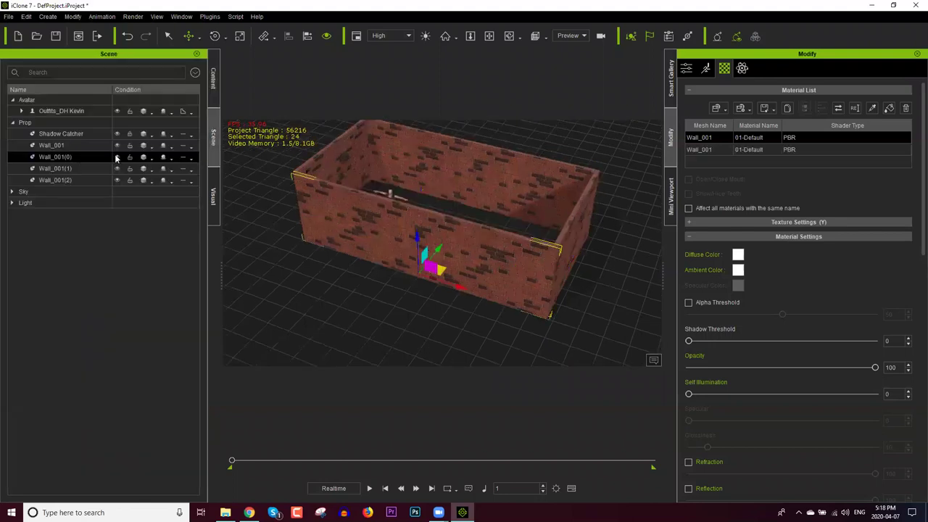
{"action": "left_click", "coordinate": [117, 157], "text": "shift"}
{"action": "left_click", "coordinate": [116, 158]}
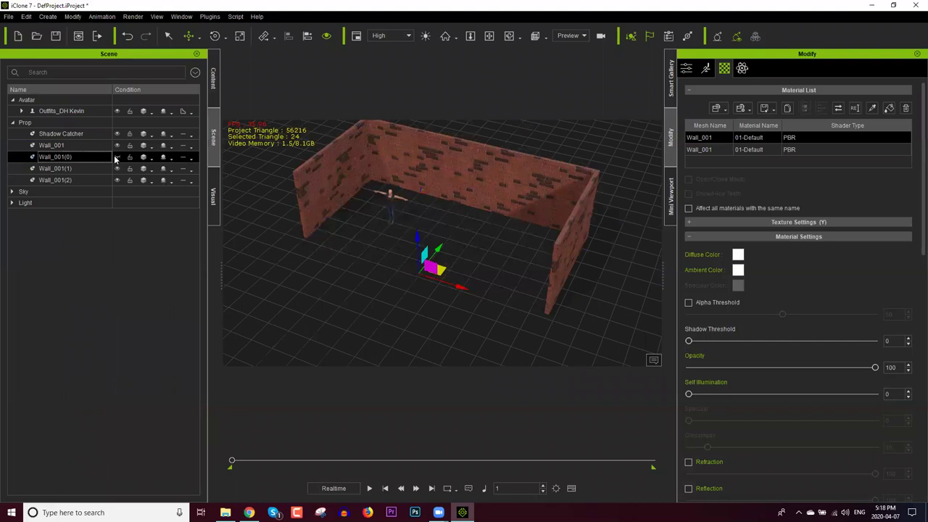
{"action": "left_click", "coordinate": [86, 168], "text": "shift"}
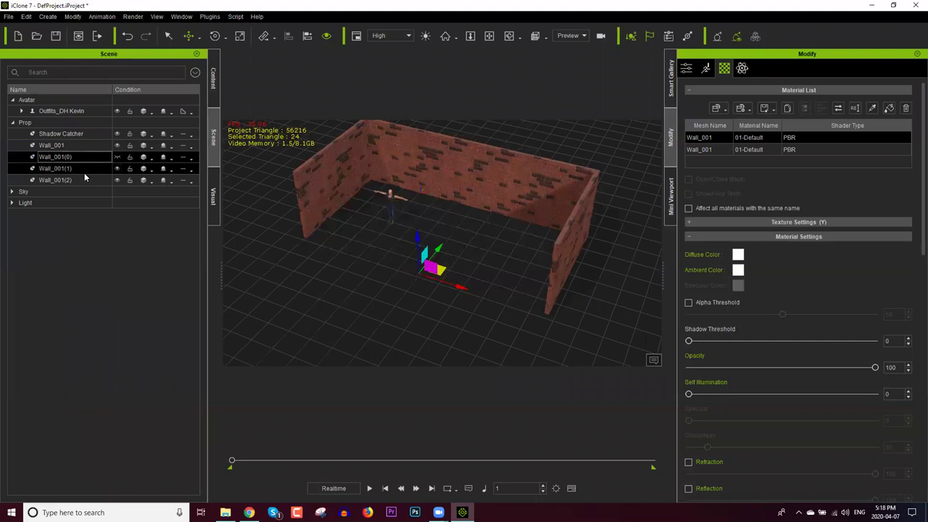
{"action": "left_click", "coordinate": [82, 174], "text": "ctrl"}
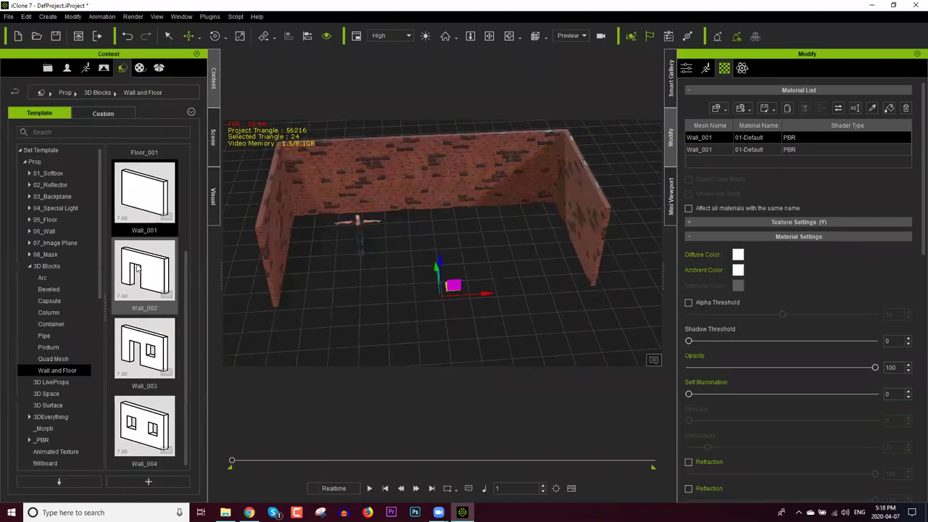
Step: Add the Wall_003 door-and-window wall from Wall and Floor to the room's open area and set its Z rotation to 90
{"action": "left_click_drag", "start_coordinate": [160, 350], "coordinate": [519, 262]}
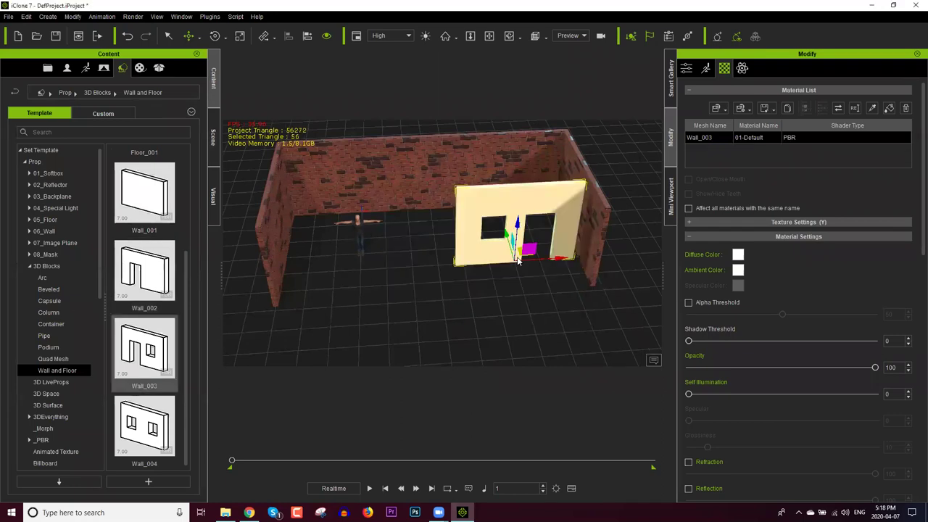
{"action": "key", "text": "e"}
{"action": "left_click_drag", "start_coordinate": [496, 300], "coordinate": [504, 294]}
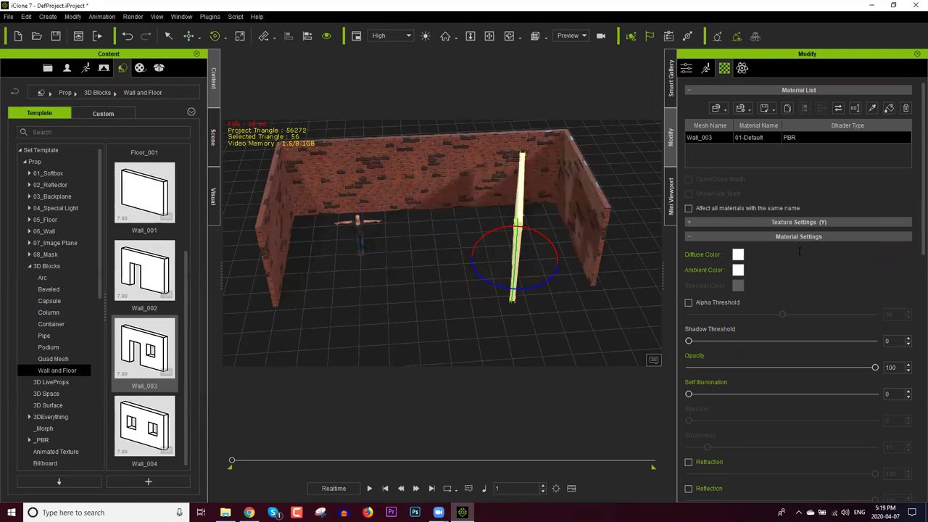
{"action": "key", "text": "Tab"}
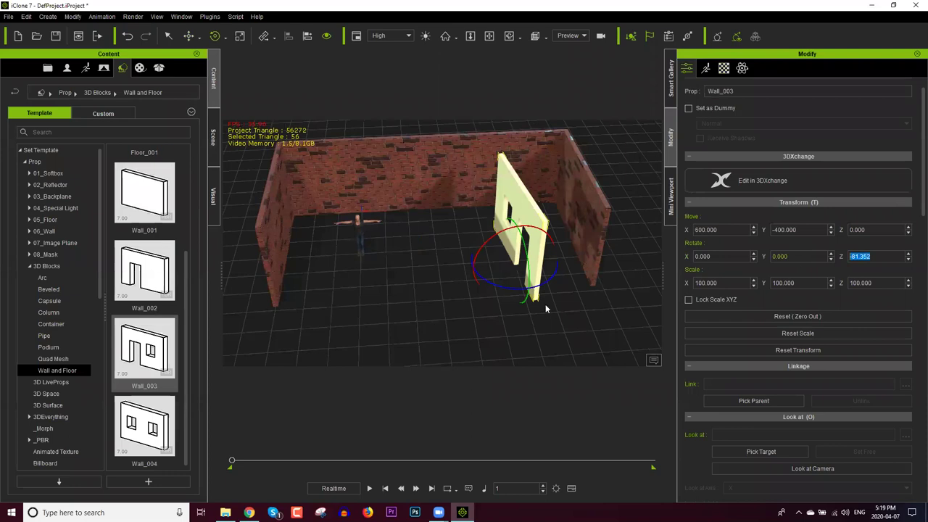
{"action": "type", "text": "90"}
{"action": "key", "text": "Return"}
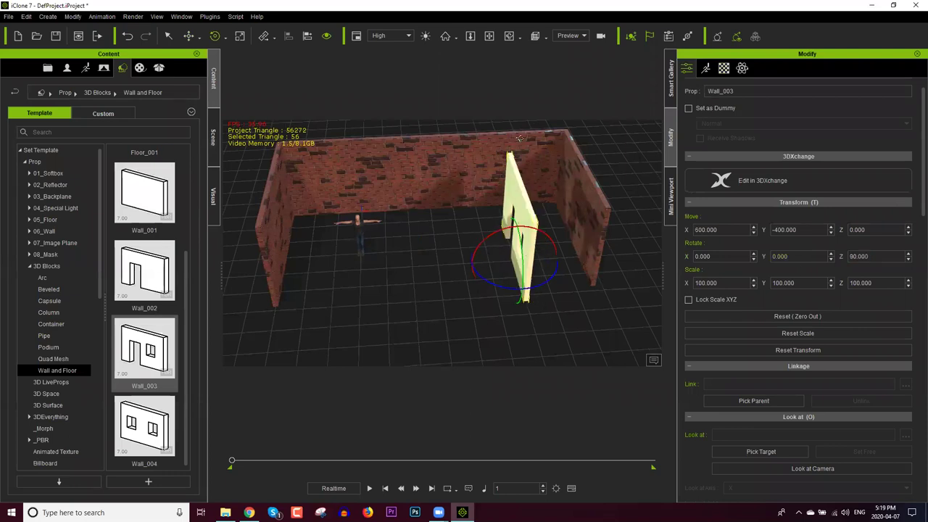
Step: Move the door-and-window wall to about X 600.2, Y -332.5 as a partition across the room
{"action": "right_click_drag", "start_coordinate": [534, 215], "coordinate": [535, 251]}
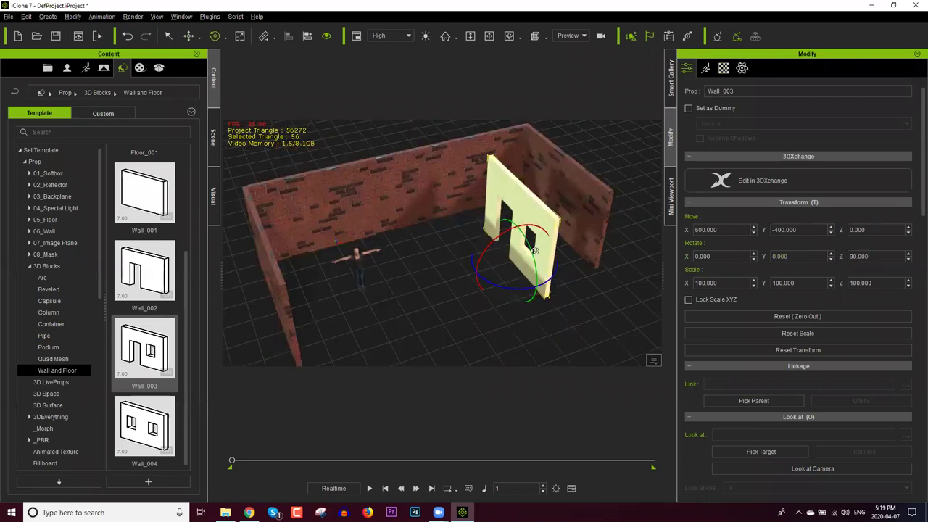
{"action": "right_click_drag", "start_coordinate": [470, 256], "coordinate": [464, 255]}
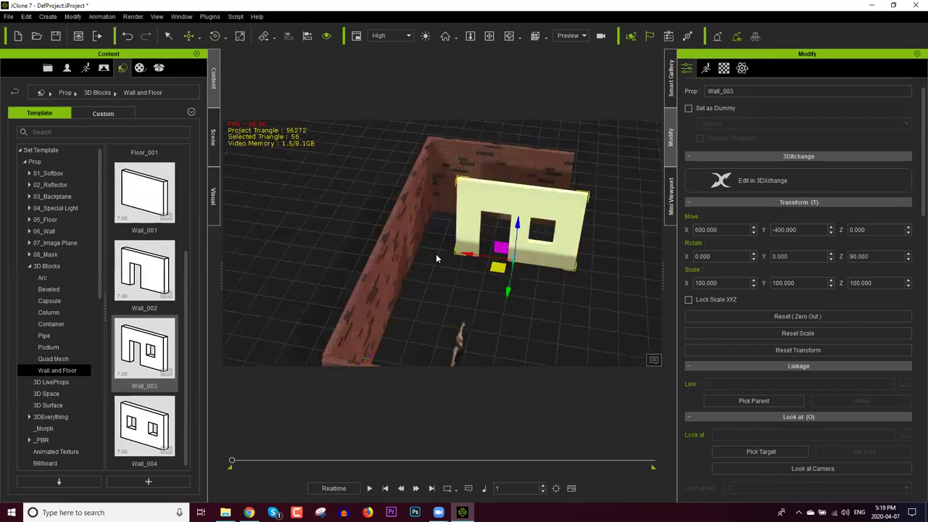
{"action": "left_click_drag", "start_coordinate": [470, 257], "coordinate": [429, 258]}
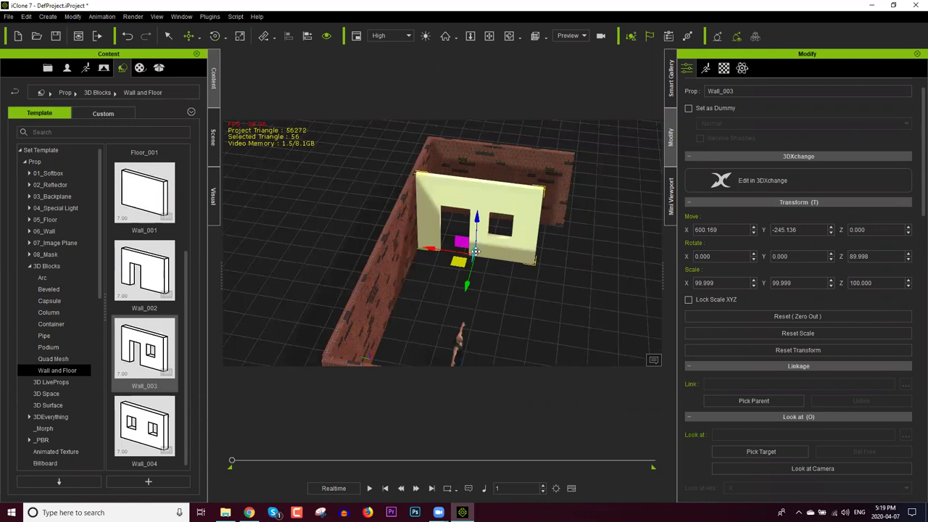
{"action": "left_click_drag", "start_coordinate": [430, 247], "coordinate": [449, 252]}
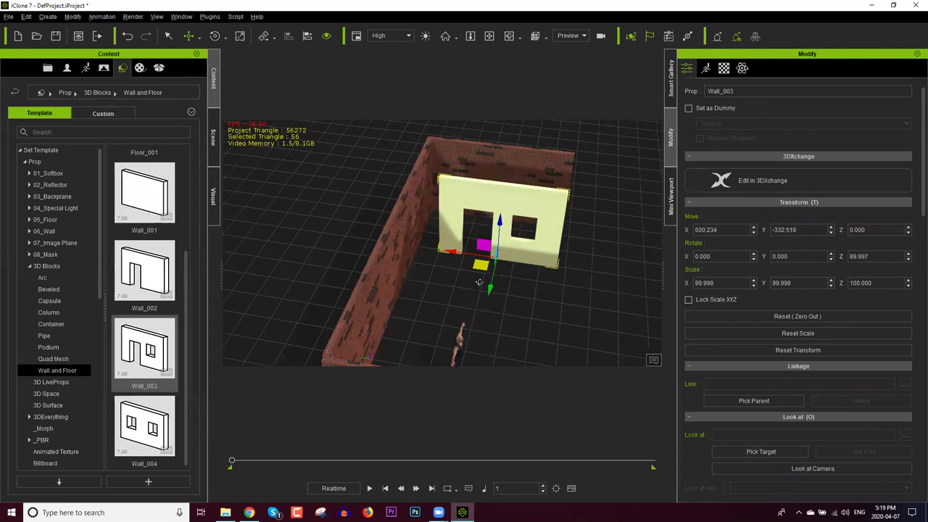
Step: Set the partition wall's pivot to its bottom corner at the end facing the long brick wall
{"action": "right_click_drag", "start_coordinate": [479, 282], "coordinate": [440, 274]}
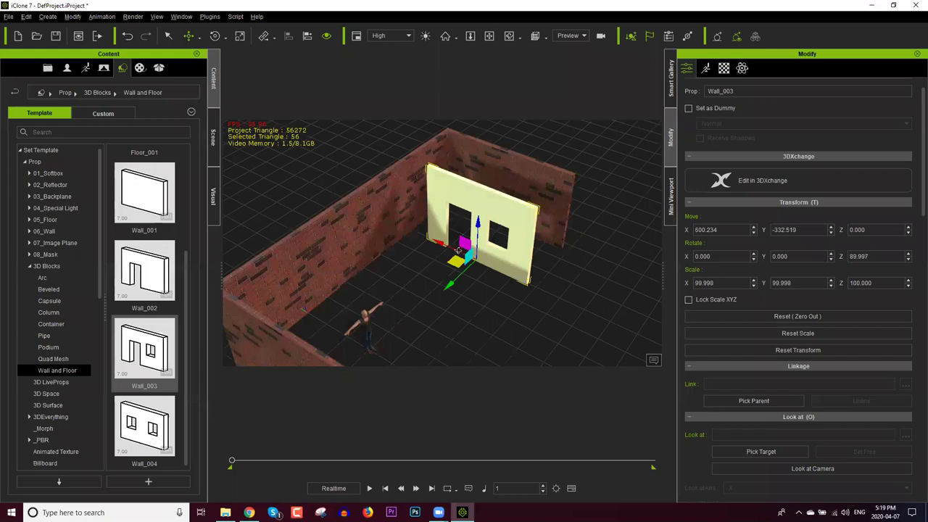
{"action": "middle_click_drag", "start_coordinate": [451, 257], "coordinate": [408, 283]}
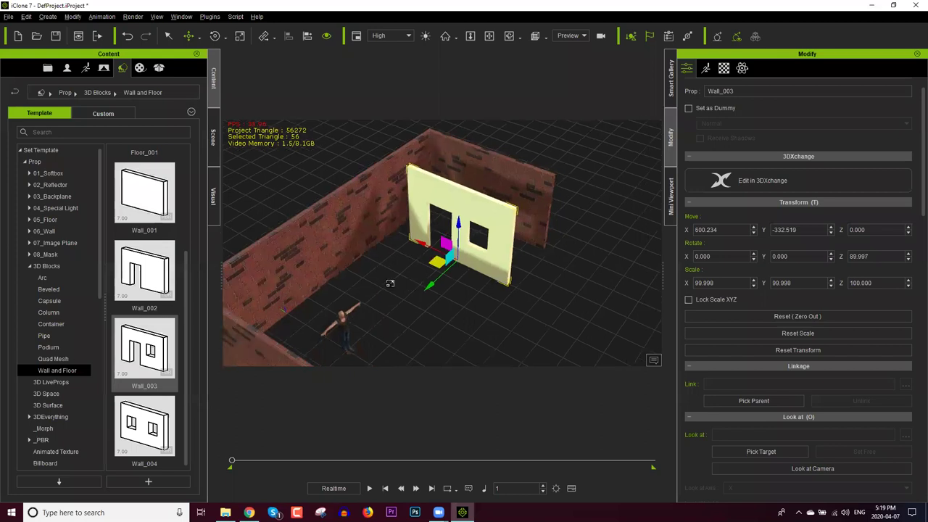
{"action": "right_click_drag", "start_coordinate": [390, 283], "coordinate": [387, 287]}
{"action": "key", "text": "r"}
{"action": "mouse_move", "coordinate": [390, 286]}
{"action": "left_mouse_down"}
{"action": "mouse_move", "coordinate": [360, 288]}
{"action": "mouse_move", "coordinate": [401, 287]}
{"action": "left_mouse_up"}
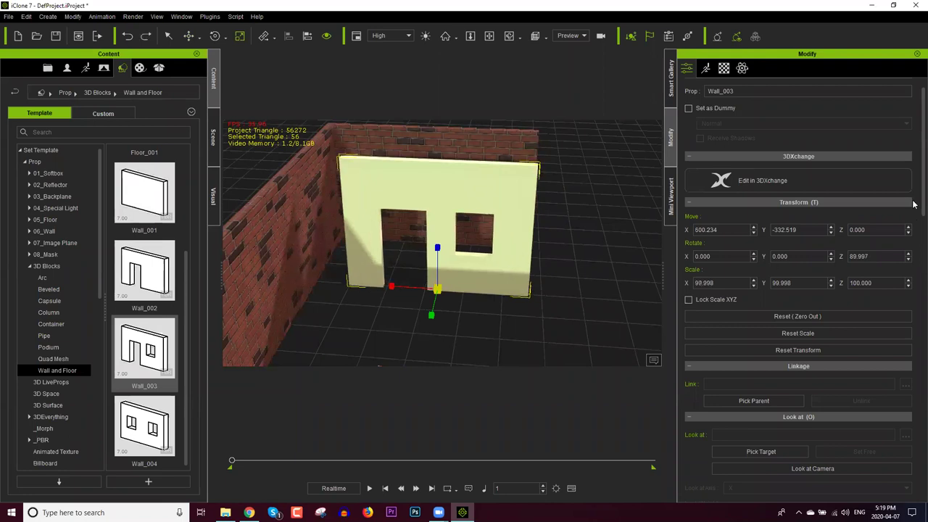
{"action": "scroll", "coordinate": [914, 276], "scroll_direction": "down", "scroll_amount": 1}
{"action": "scroll", "coordinate": [914, 292], "scroll_direction": "down", "scroll_amount": 1}
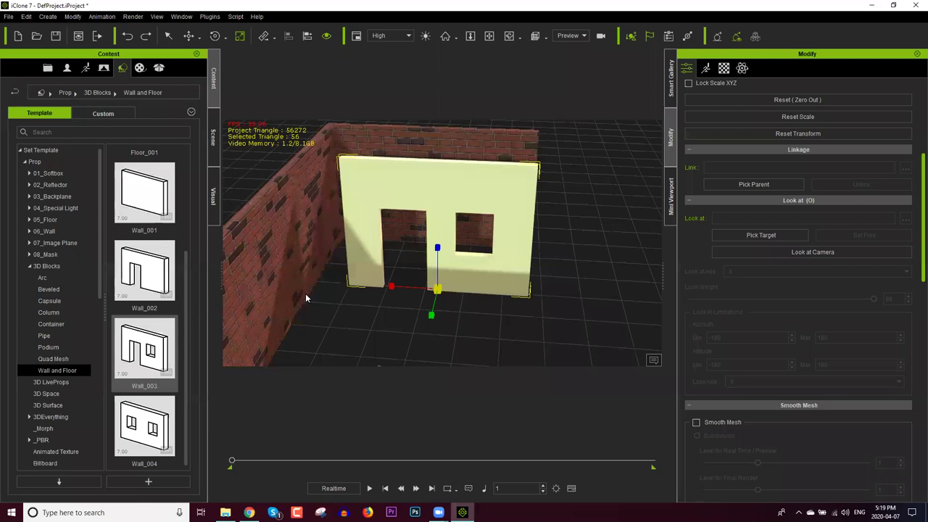
Step: Move the partition's pivot end against the long brick wall and stretch the partition lengthwise to span the room's width
{"action": "left_click_drag", "start_coordinate": [301, 282], "coordinate": [278, 284]}
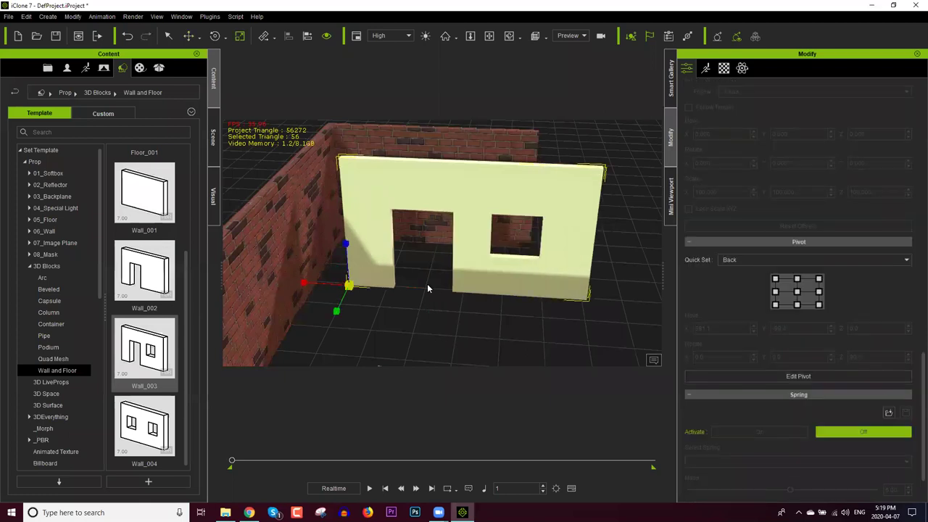
{"action": "key", "text": "ctrl+z"}
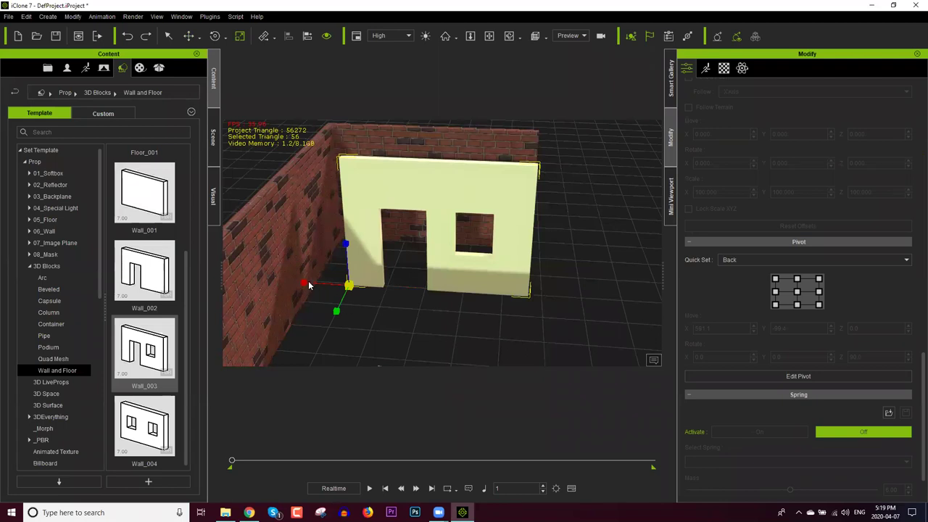
{"action": "left_click_drag", "start_coordinate": [309, 287], "coordinate": [274, 282]}
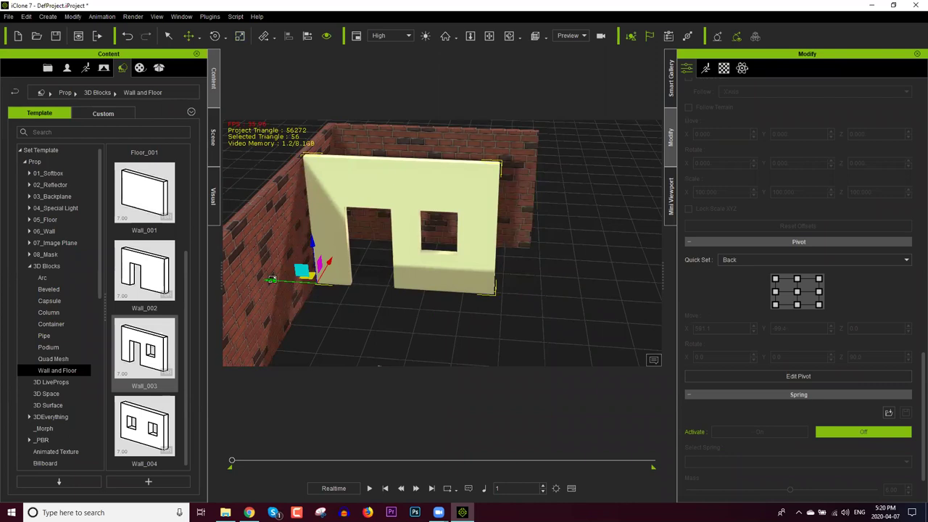
{"action": "key", "text": "r"}
{"action": "left_click_drag", "start_coordinate": [271, 282], "coordinate": [254, 283]}
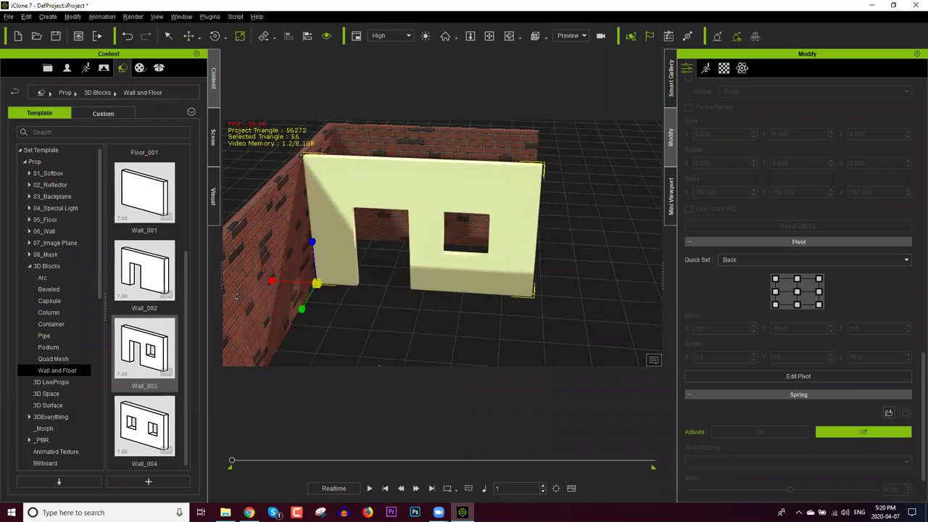
{"action": "right_click_drag", "start_coordinate": [428, 273], "coordinate": [364, 219]}
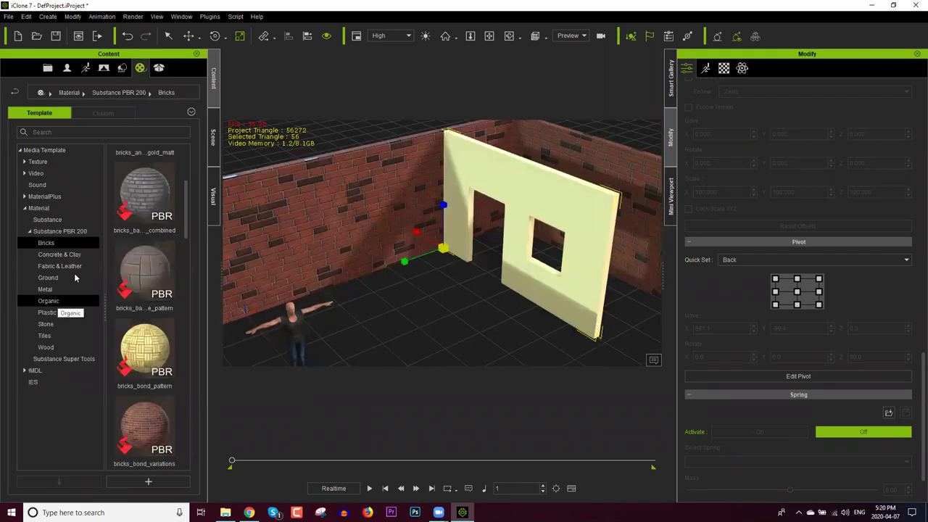
Step: Look through the Concrete & Clay and Stone categories of the Substance PBR 200 materials for a partition finish
{"action": "left_click", "coordinate": [73, 277]}
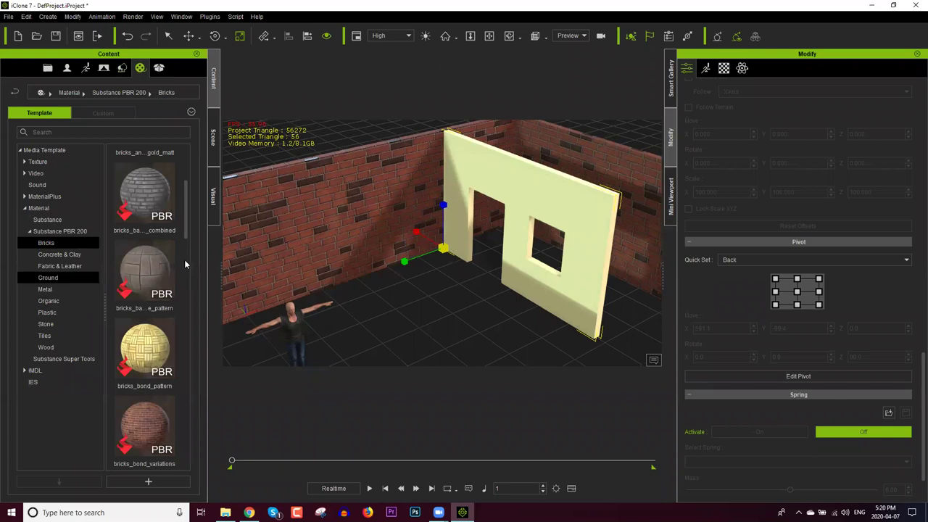
{"action": "left_click", "coordinate": [49, 254]}
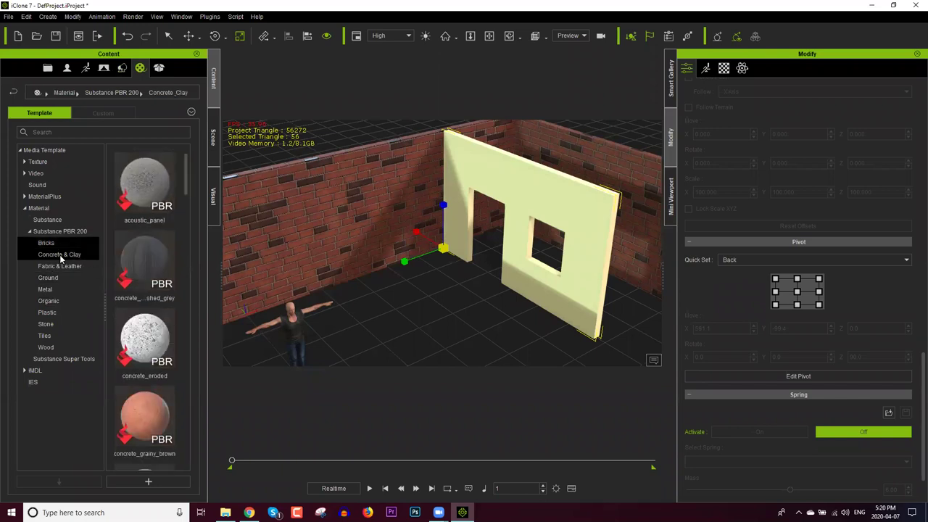
{"action": "left_click", "coordinate": [53, 323]}
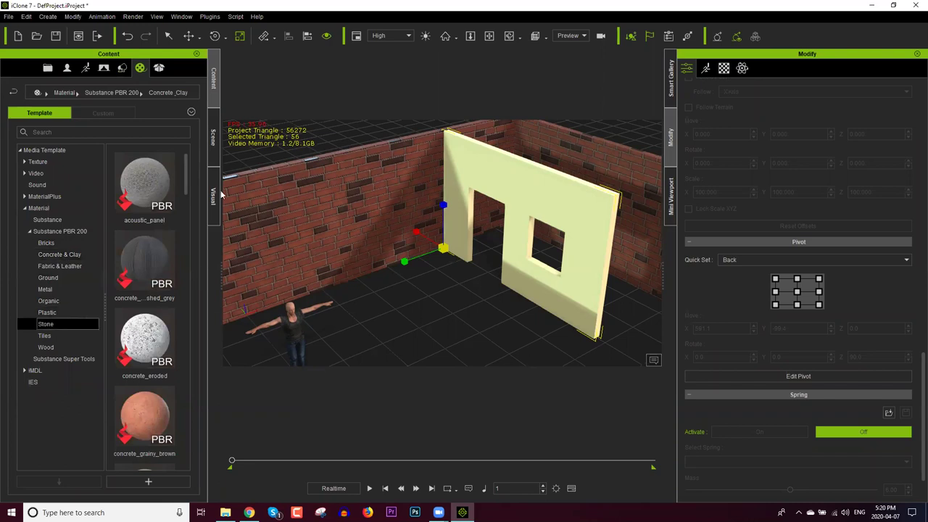
{"action": "scroll", "coordinate": [185, 245], "scroll_direction": "down", "scroll_amount": 3}
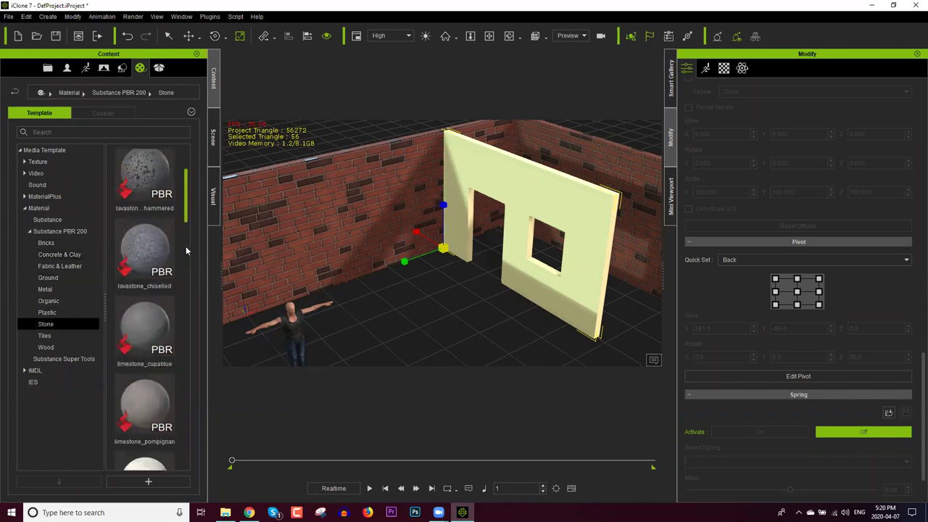
{"action": "scroll", "coordinate": [181, 290], "scroll_direction": "down", "scroll_amount": 5}
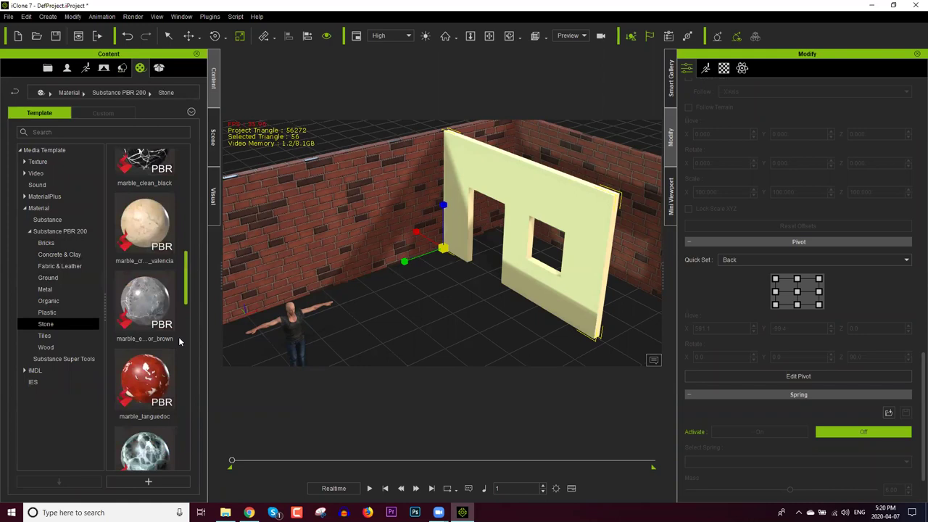
{"action": "scroll", "coordinate": [178, 388], "scroll_direction": "down", "scroll_amount": 3}
{"action": "scroll", "coordinate": [178, 388], "scroll_direction": "down", "scroll_amount": 3}
{"action": "scroll", "coordinate": [178, 385], "scroll_direction": "down", "scroll_amount": 3}
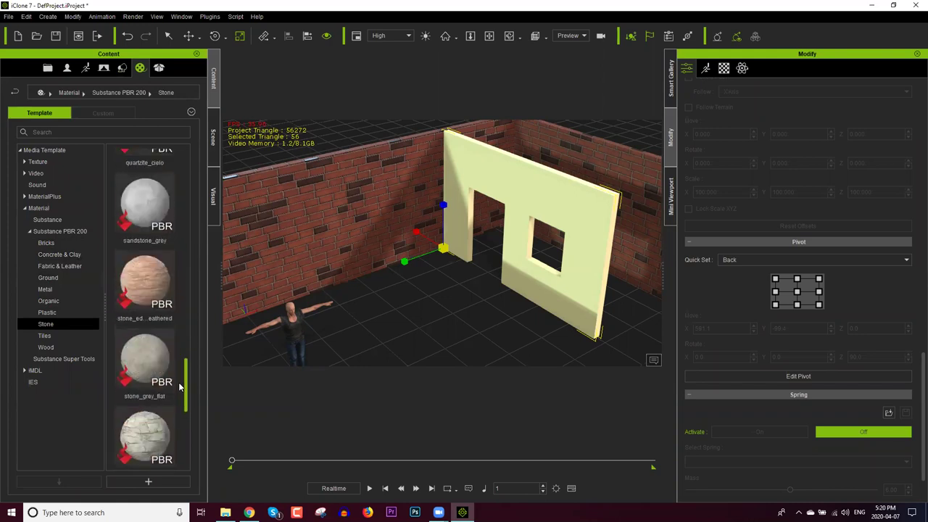
Step: Apply the concrete_grainy_brown material from Concrete & Clay to the door-and-window partition wall
{"action": "left_click", "coordinate": [65, 254]}
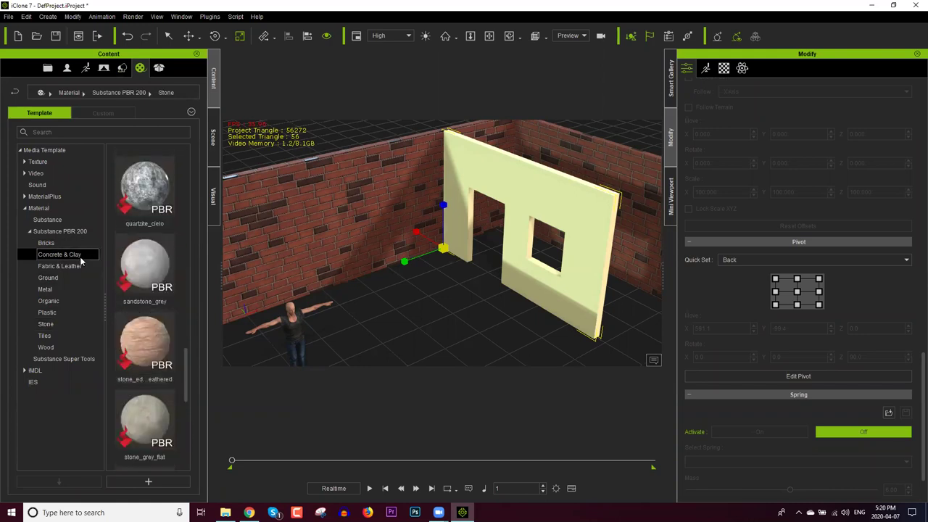
{"action": "left_click_drag", "start_coordinate": [188, 318], "coordinate": [186, 183]}
{"action": "scroll", "coordinate": [186, 171], "scroll_direction": "up", "scroll_amount": 5}
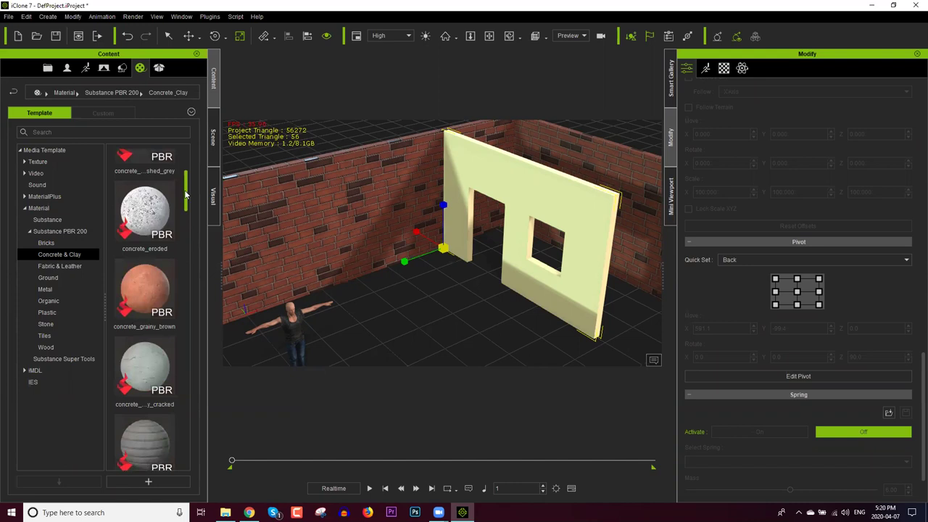
{"action": "left_click_drag", "start_coordinate": [146, 292], "coordinate": [567, 213]}
{"action": "left_click_drag", "start_coordinate": [541, 277], "coordinate": [572, 237]}
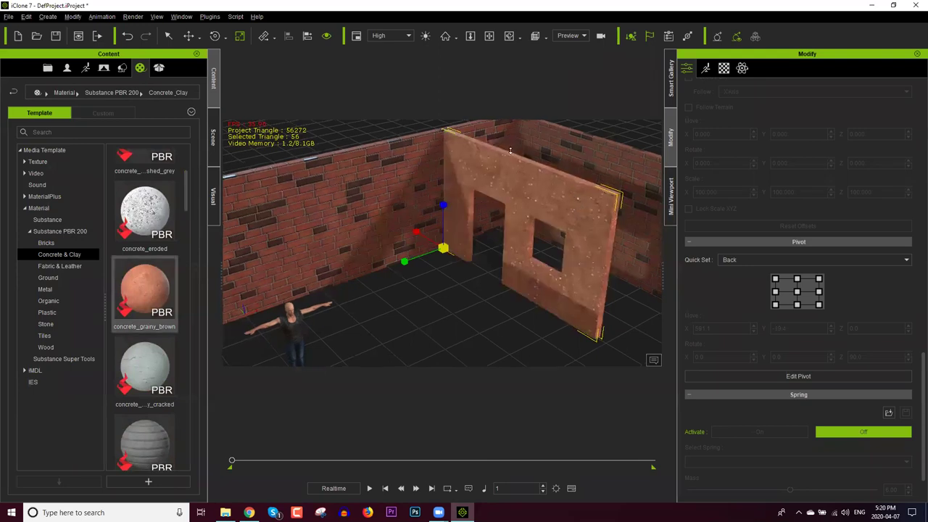
Step: Set the Substance output size of the partition wall's grainy brown material to 1024x1024
{"action": "scroll", "coordinate": [537, 218], "scroll_direction": "up", "scroll_amount": 2}
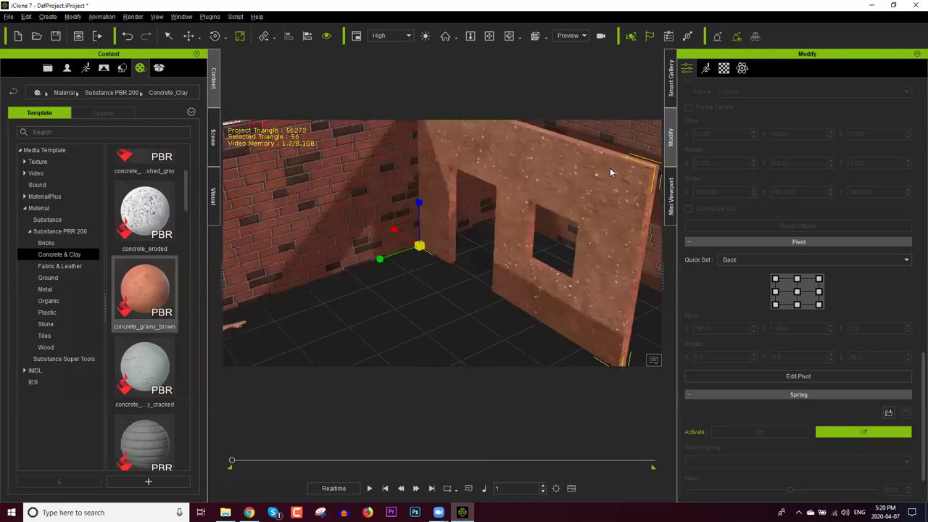
{"action": "middle_click_drag", "start_coordinate": [610, 173], "coordinate": [577, 173]}
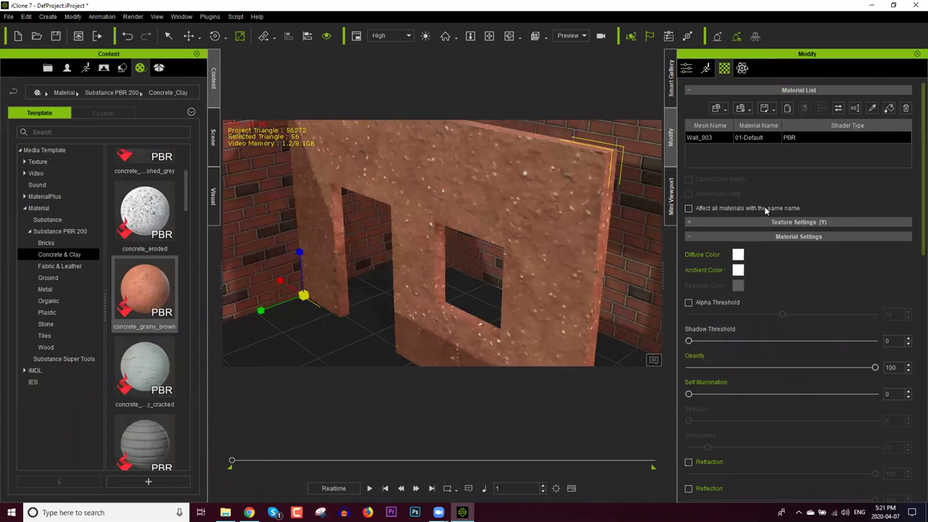
{"action": "scroll", "coordinate": [765, 209], "scroll_direction": "down", "scroll_amount": 5}
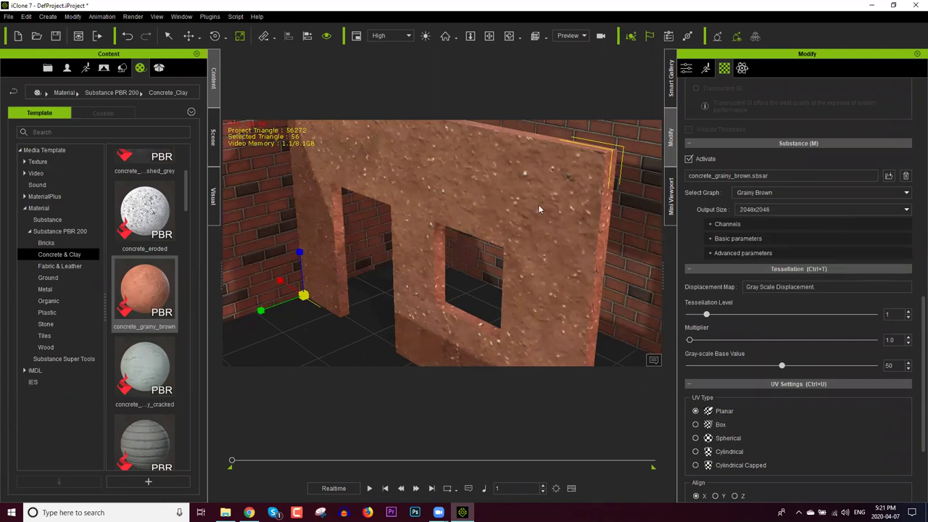
{"action": "left_click", "coordinate": [777, 210]}
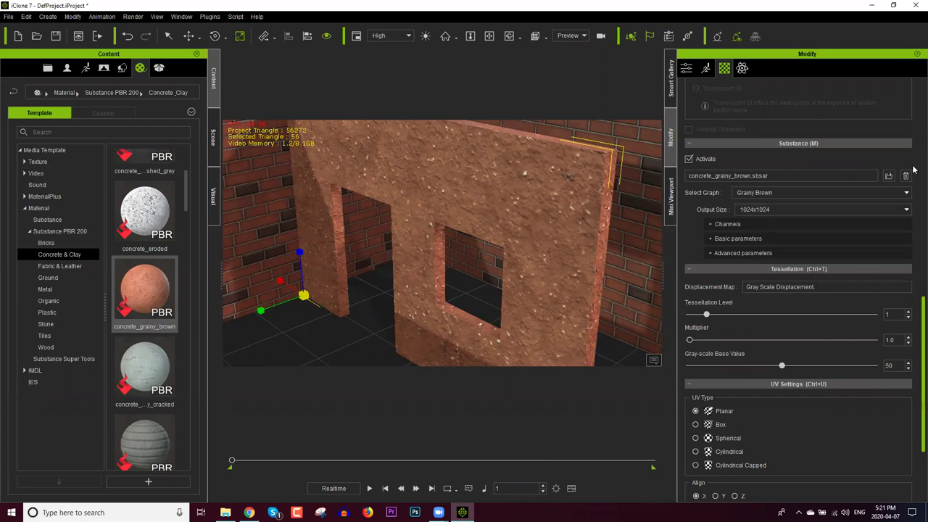
Step: Bake the partition wall's Substance textures for the Displacement, Roughness, Base Color, AO, Metallic and Bump channels
{"action": "left_click_drag", "start_coordinate": [913, 174], "coordinate": [913, 210]}
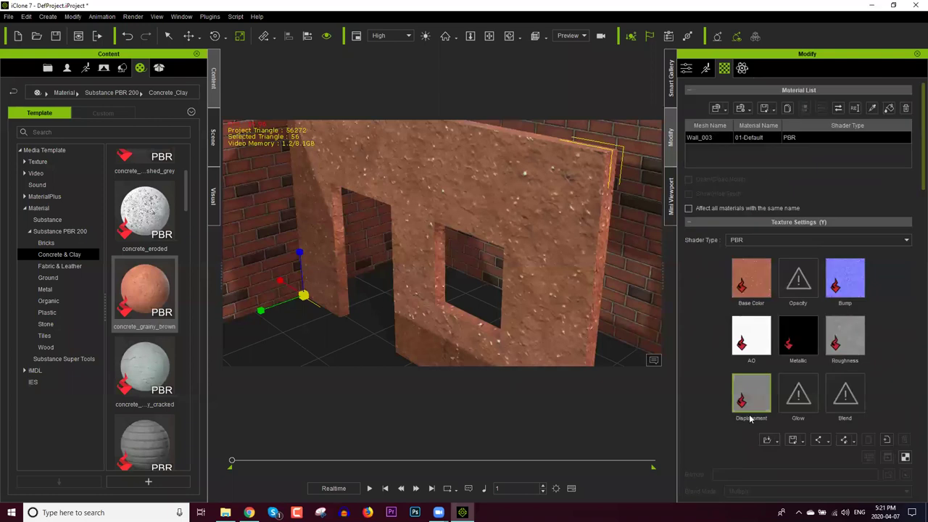
{"action": "scroll", "coordinate": [794, 435], "scroll_direction": "down", "scroll_amount": 3}
{"action": "left_click", "coordinate": [792, 427]}
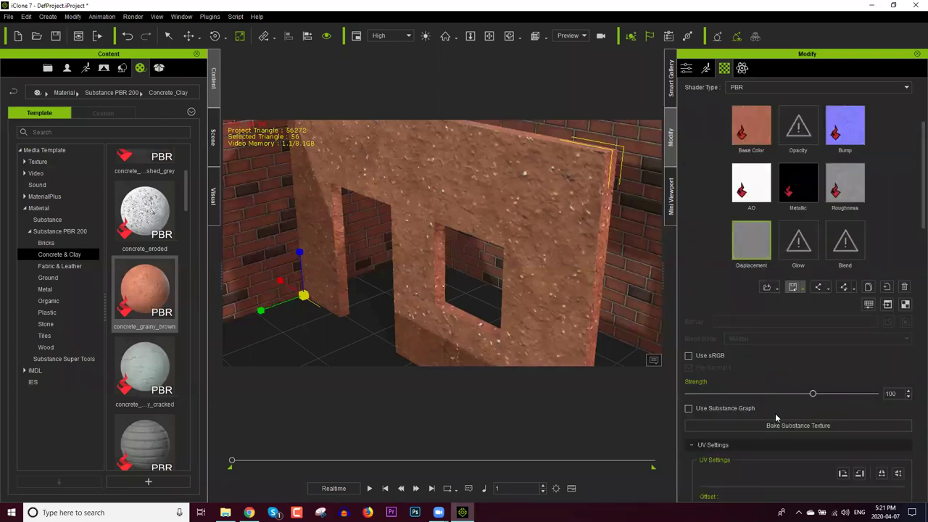
{"action": "left_click", "coordinate": [856, 209]}
{"action": "left_click", "coordinate": [819, 427]}
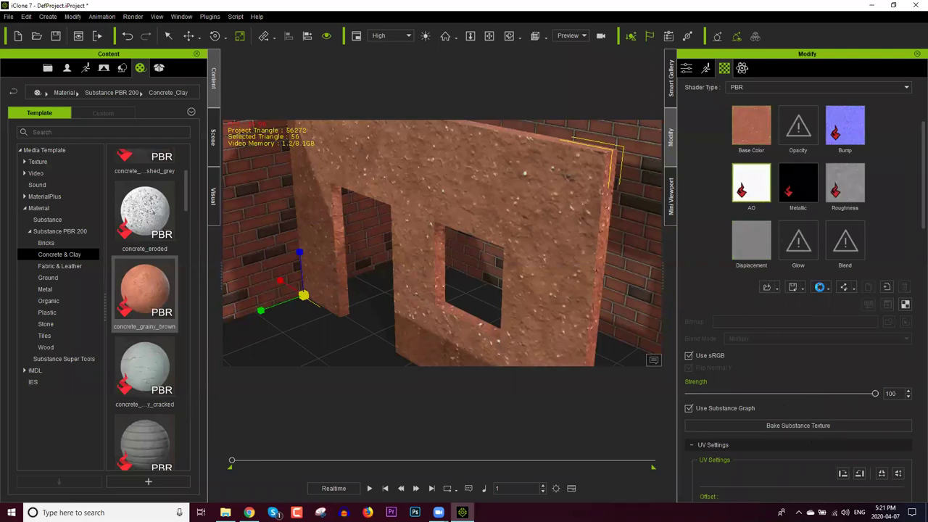
{"action": "left_click", "coordinate": [805, 190]}
{"action": "left_click", "coordinate": [819, 425]}
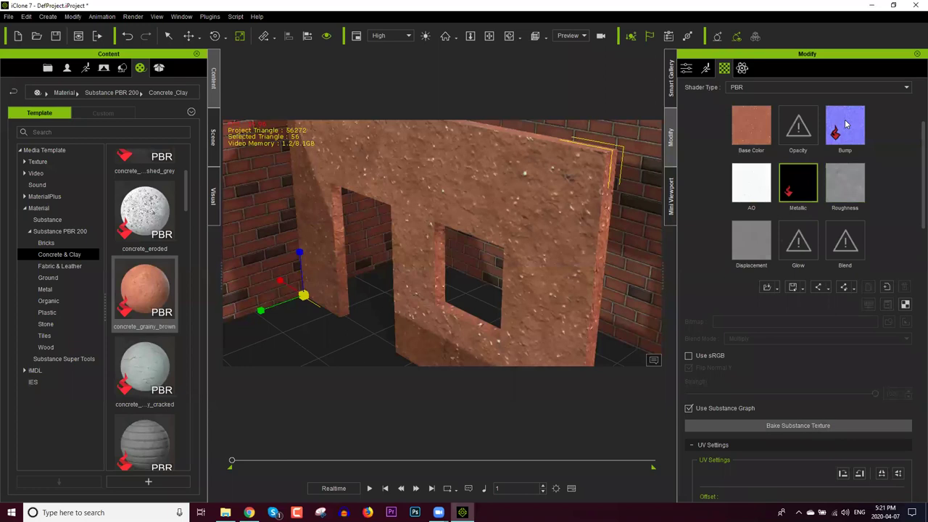
{"action": "left_click", "coordinate": [833, 426]}
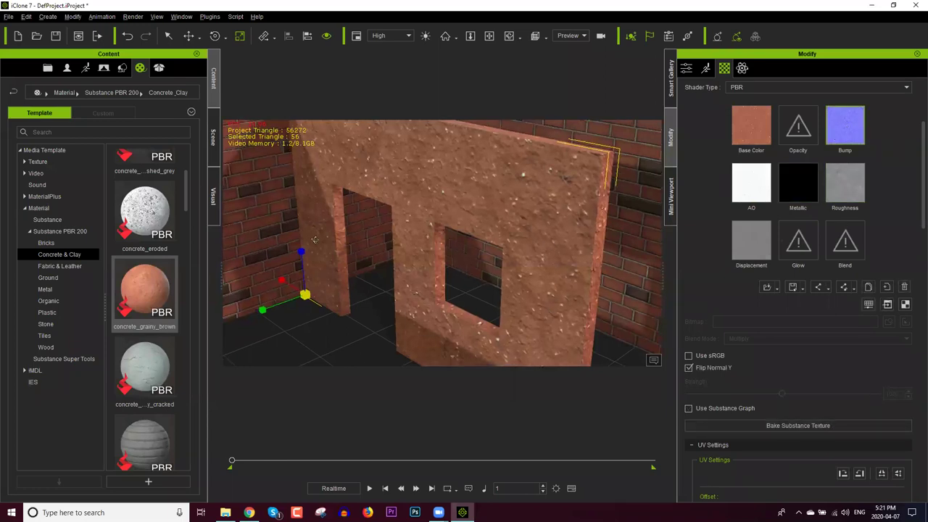
Step: Add the Floor_001 prop from the Wall and Floor blocks beneath the character, brick walls and partition
{"action": "scroll", "coordinate": [324, 221], "scroll_direction": "down", "scroll_amount": 1}
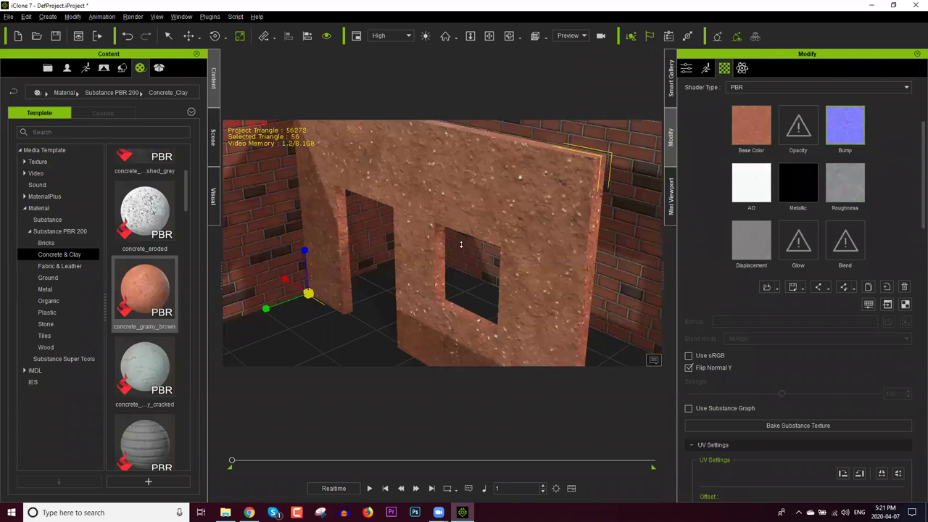
{"action": "scroll", "coordinate": [460, 244], "scroll_direction": "down", "scroll_amount": 3}
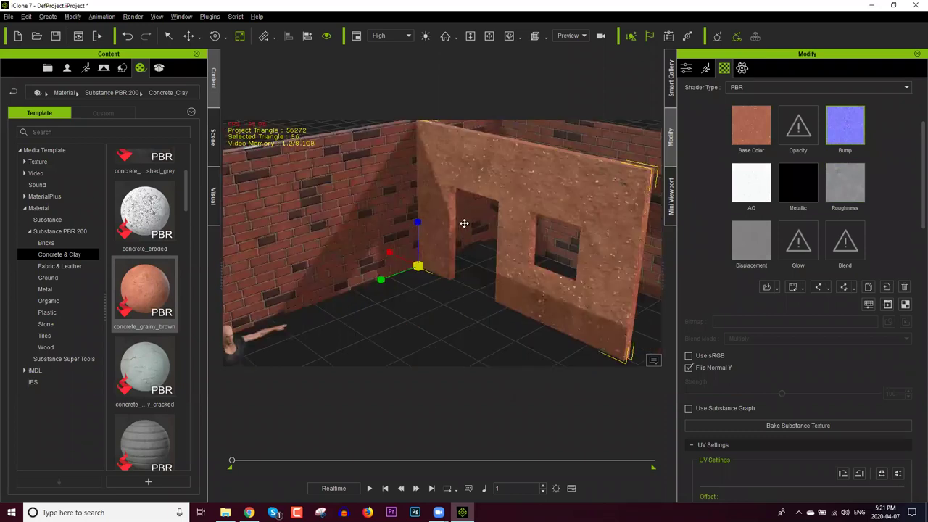
{"action": "middle_click_drag", "start_coordinate": [478, 224], "coordinate": [443, 216]}
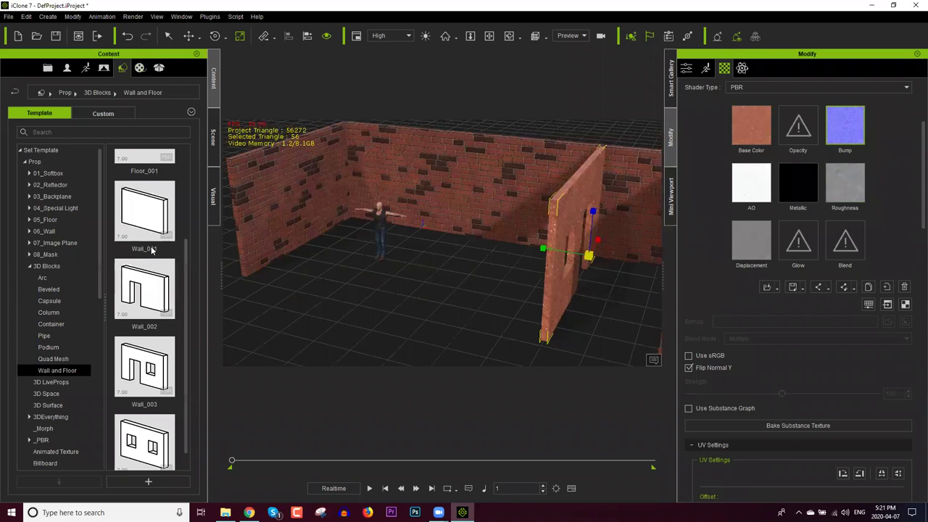
{"action": "left_click_drag", "start_coordinate": [145, 158], "coordinate": [464, 286]}
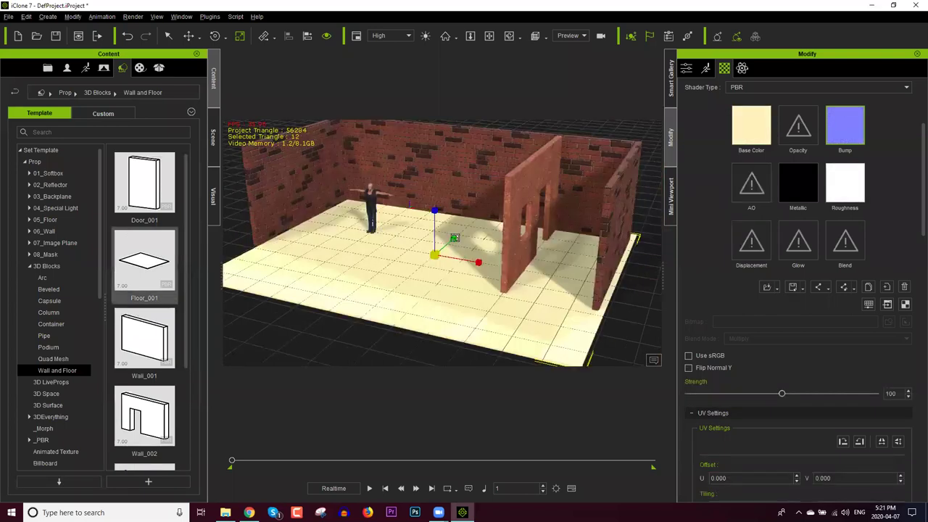
{"action": "right_click_drag", "start_coordinate": [433, 251], "coordinate": [369, 248]}
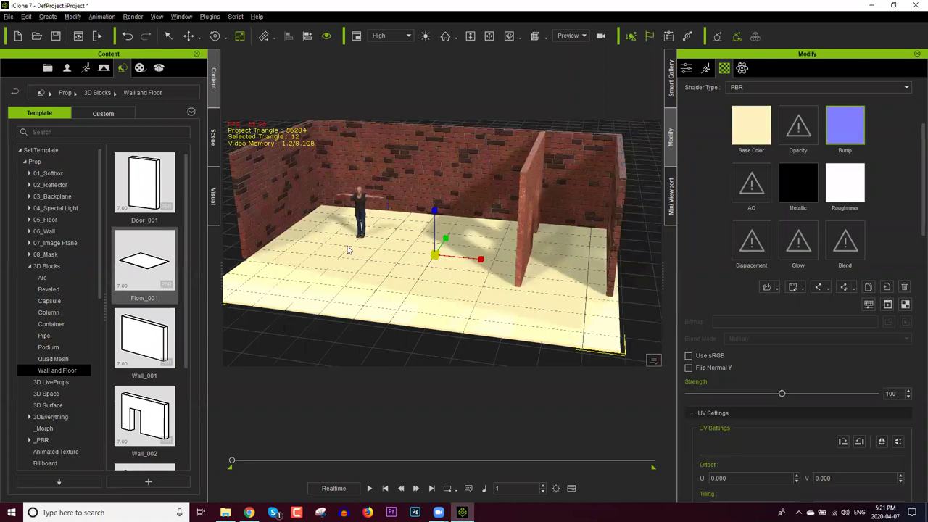
{"action": "right_click_drag", "start_coordinate": [429, 245], "coordinate": [441, 246]}
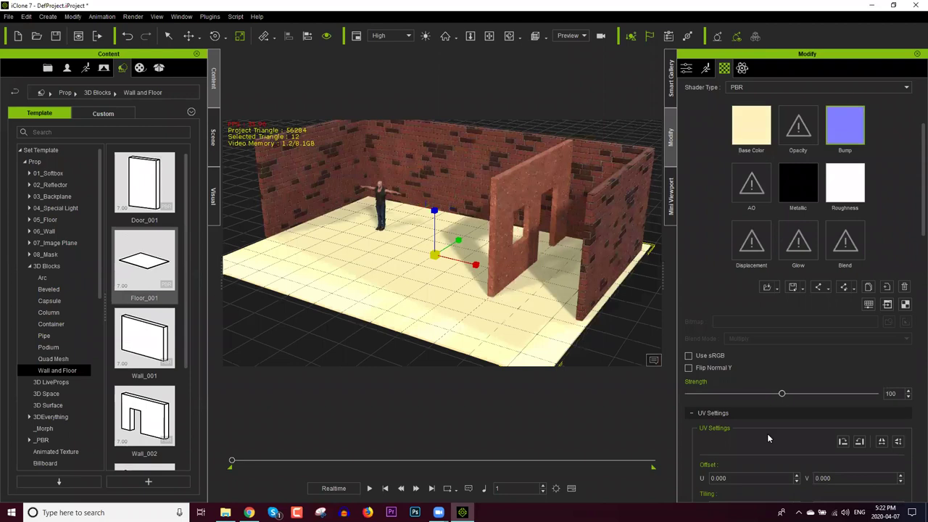
Step: Set the floor's pivot to Back and scale its depth down until its front edge lines up with the side walls' ends
{"action": "scroll", "coordinate": [915, 333], "scroll_direction": "down", "scroll_amount": 10}
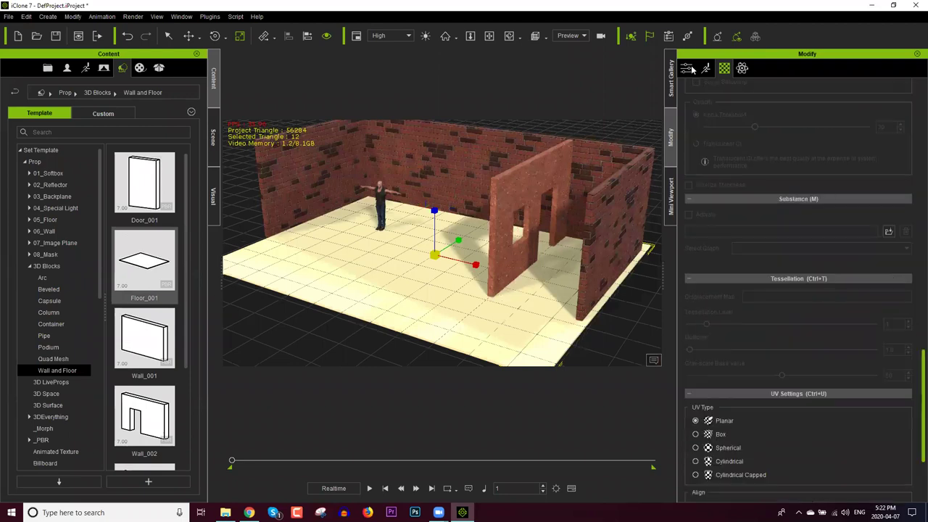
{"action": "scroll", "coordinate": [784, 136], "scroll_direction": "up", "scroll_amount": 3}
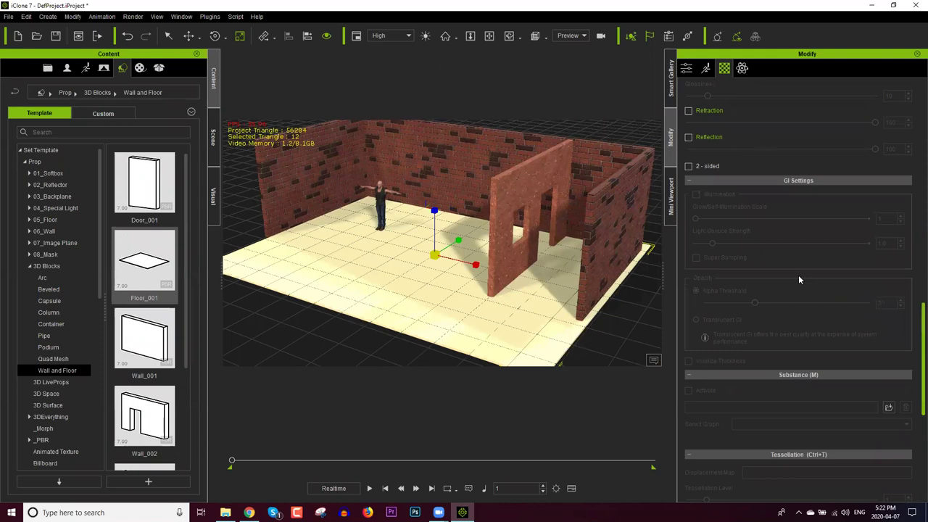
{"action": "key", "text": "w"}
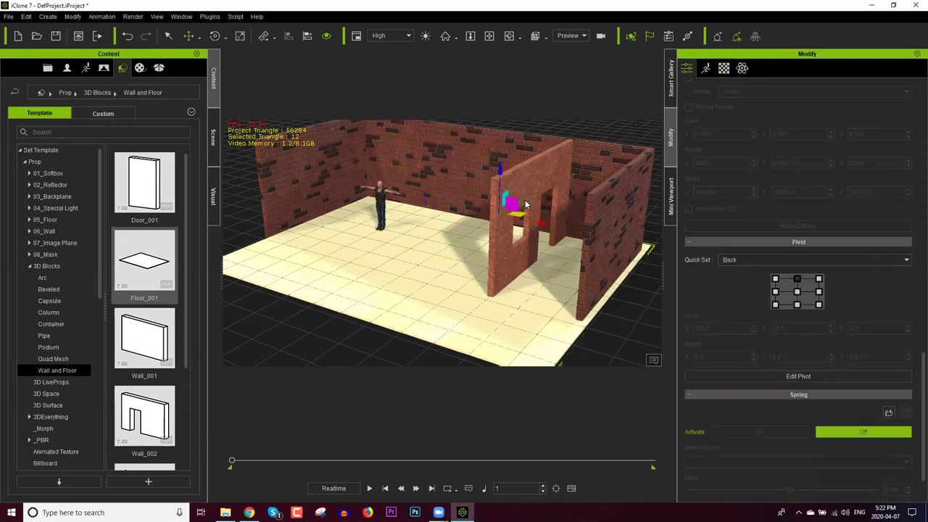
{"action": "left_click_drag", "start_coordinate": [498, 235], "coordinate": [482, 269]}
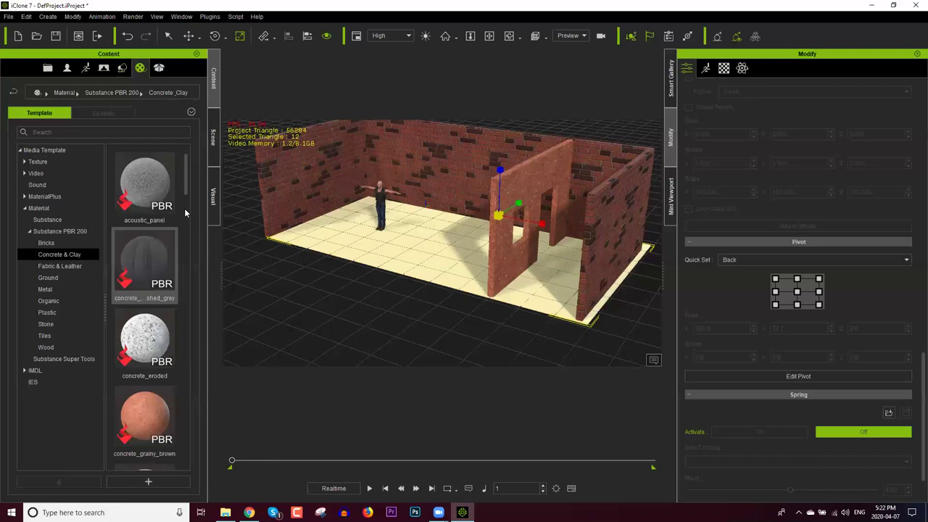
Step: Apply the concrete_eroded material from the Concrete & Clay category to the floor
{"action": "scroll", "coordinate": [176, 269], "scroll_direction": "down", "scroll_amount": 2}
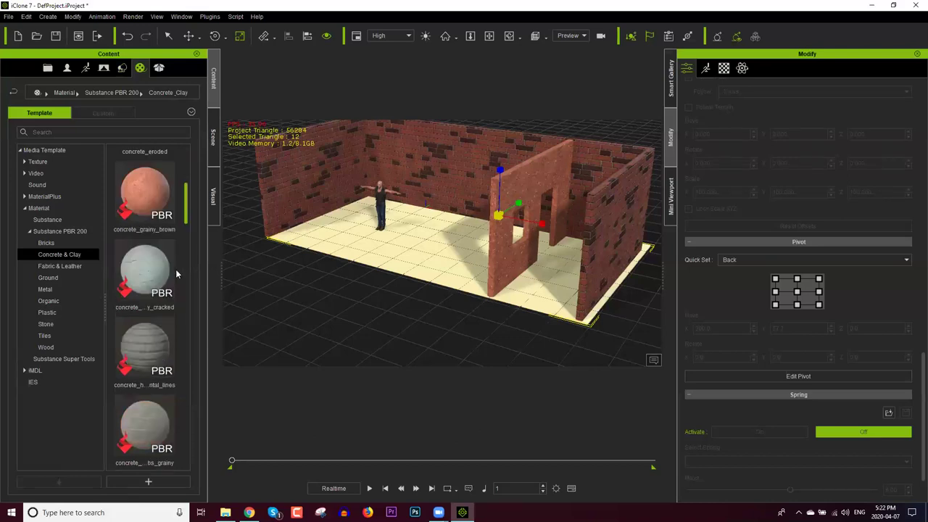
{"action": "scroll", "coordinate": [176, 269], "scroll_direction": "up", "scroll_amount": 1}
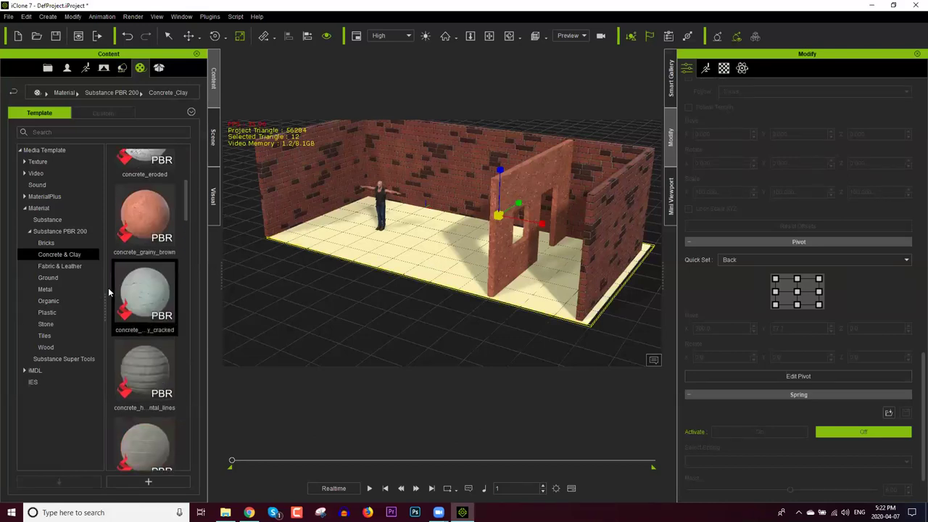
{"action": "double_click", "coordinate": [145, 297]}
{"action": "scroll", "coordinate": [159, 227], "scroll_direction": "up", "scroll_amount": 4}
{"action": "left_click_drag", "start_coordinate": [158, 227], "coordinate": [426, 258]}
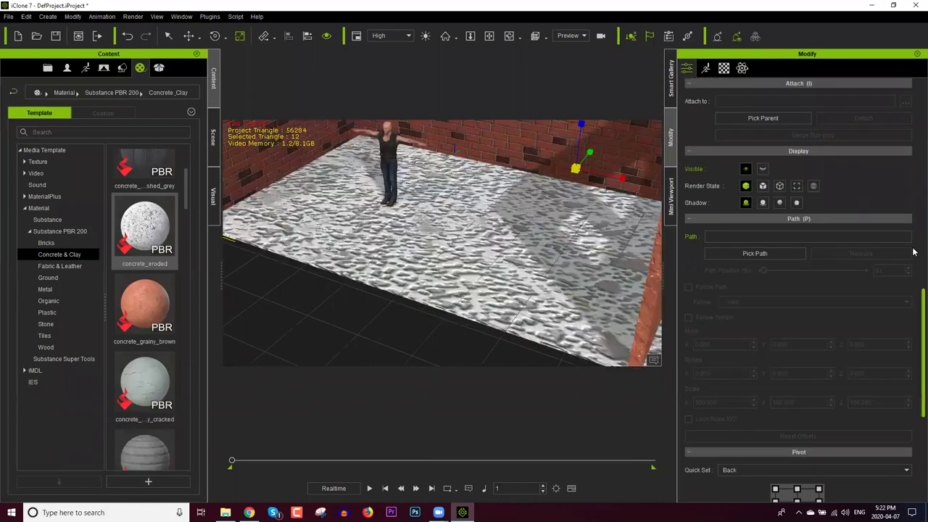
Step: Set the floor's eroded concrete Substance to 2048x2048 output size, 0.61 hole density and 0.20 small hole density
{"action": "scroll", "coordinate": [914, 392], "scroll_direction": "up", "scroll_amount": 1}
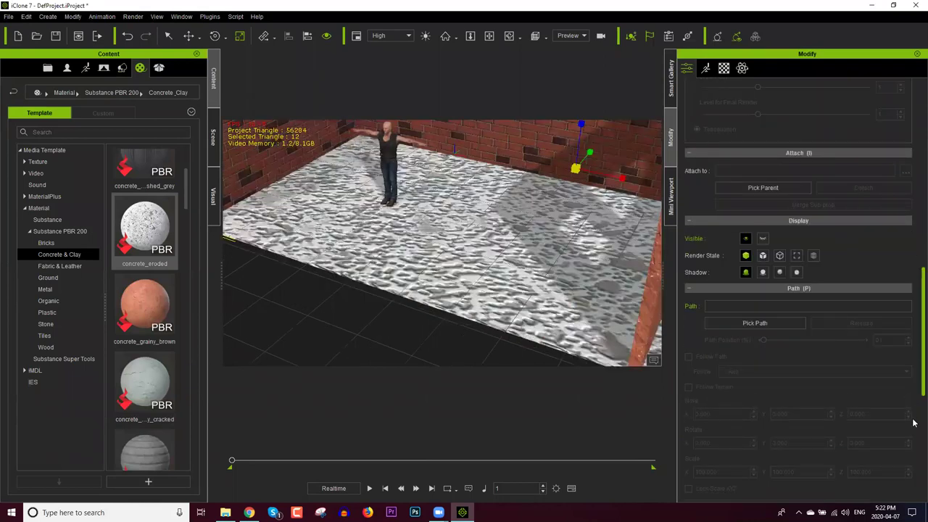
{"action": "left_click", "coordinate": [724, 68]}
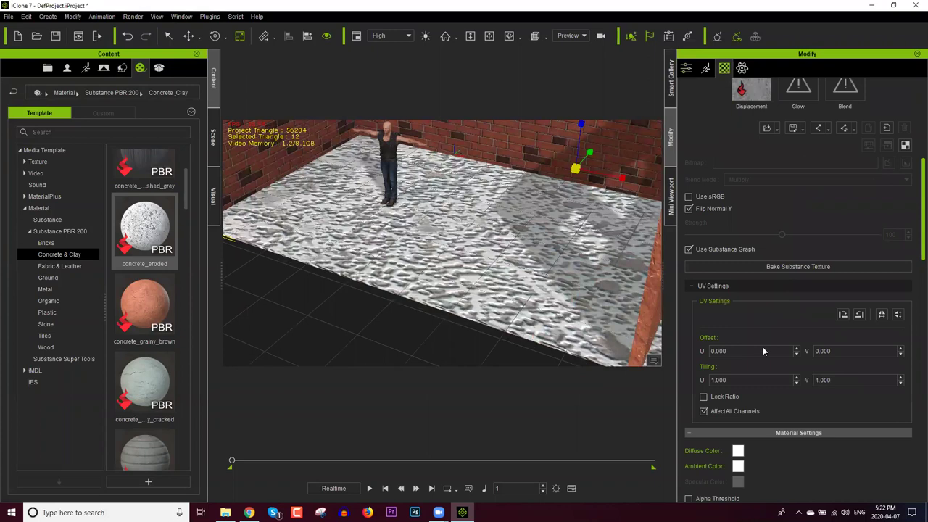
{"action": "scroll", "coordinate": [763, 350], "scroll_direction": "down", "scroll_amount": 10}
{"action": "left_click", "coordinate": [769, 281]}
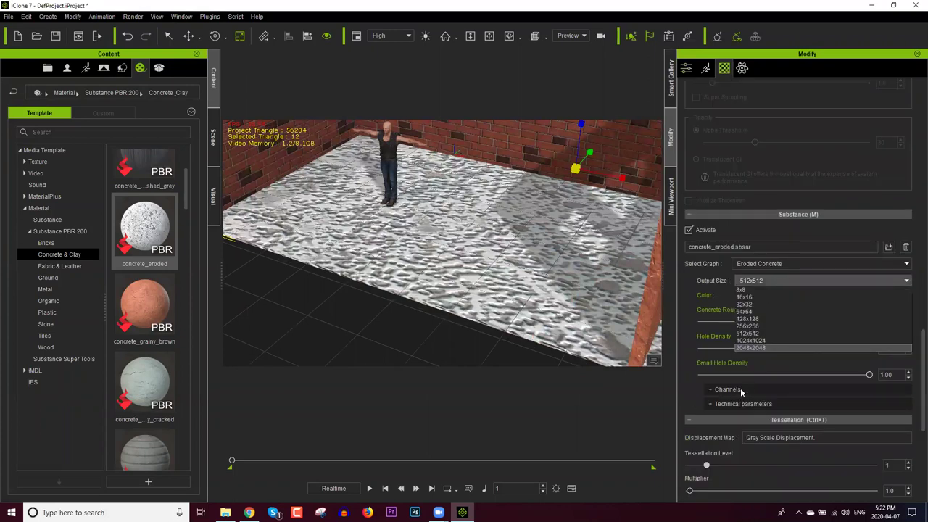
{"action": "left_click", "coordinate": [798, 348]}
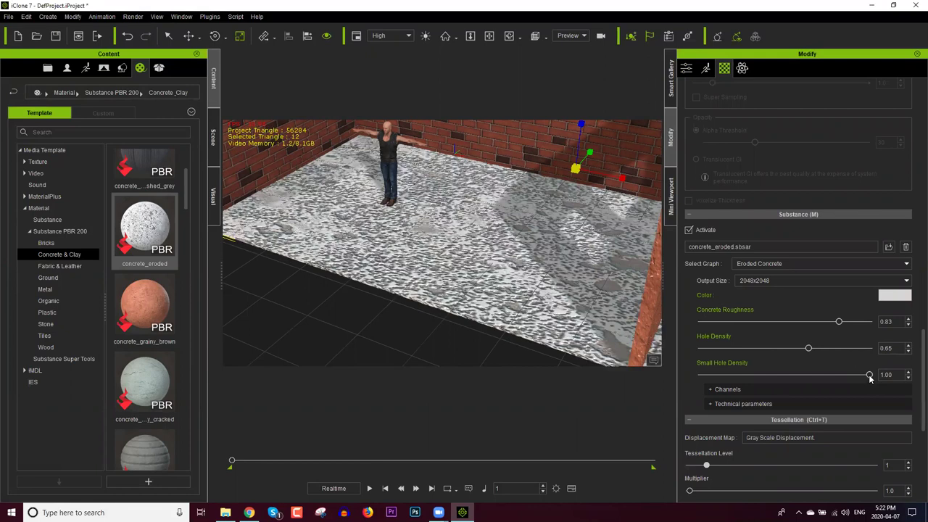
{"action": "left_click", "coordinate": [740, 375]}
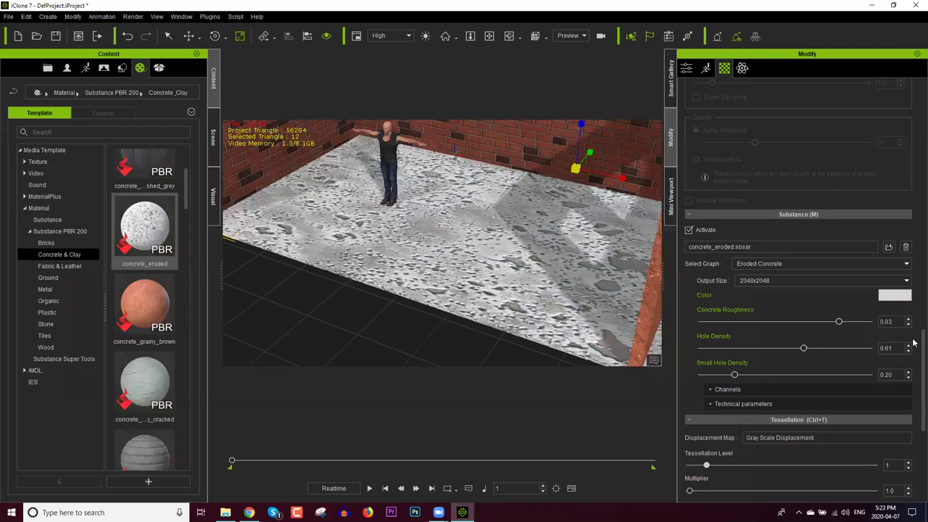
Step: Bake the floor's Substance textures for the Base Color, Bump, Metallic, Roughness and Displacement channels
{"action": "scroll", "coordinate": [854, 247], "scroll_direction": "up", "scroll_amount": 3}
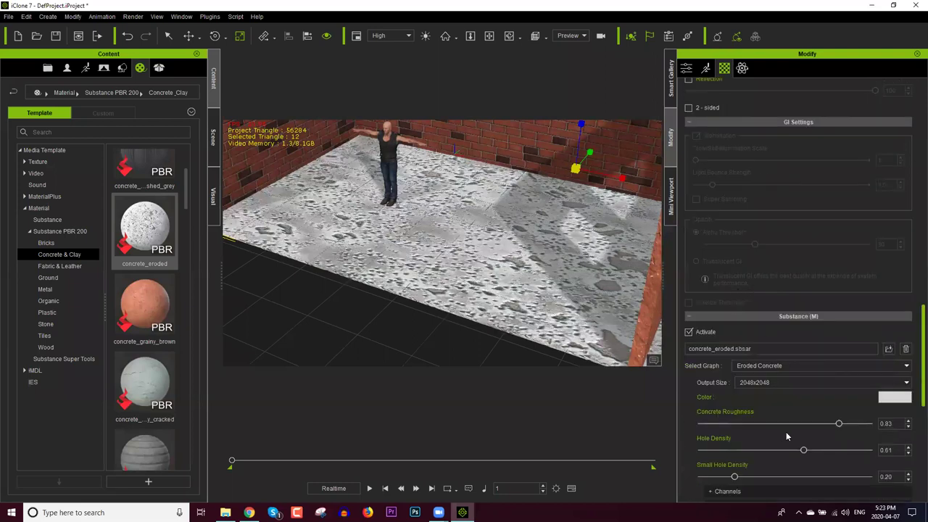
{"action": "scroll", "coordinate": [914, 338], "scroll_direction": "up", "scroll_amount": 15}
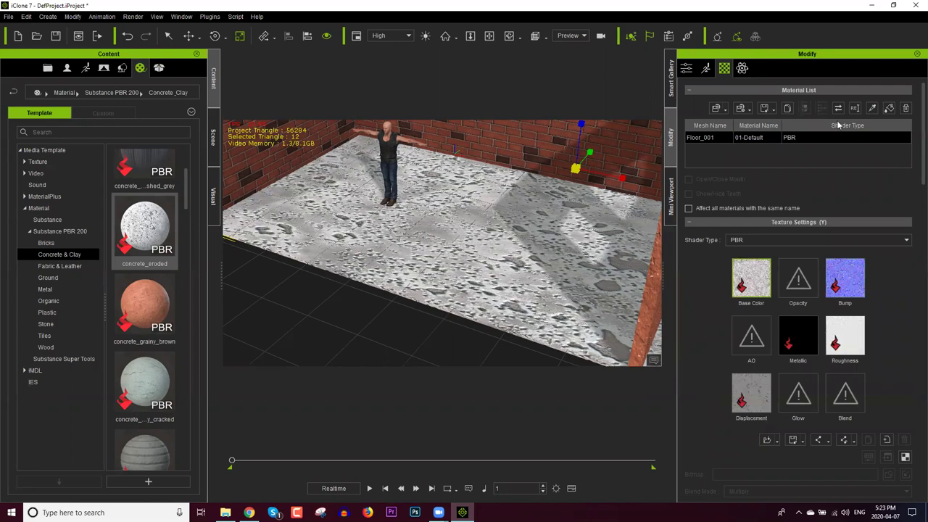
{"action": "scroll", "coordinate": [826, 131], "scroll_direction": "down", "scroll_amount": 5}
{"action": "left_click", "coordinate": [809, 409]}
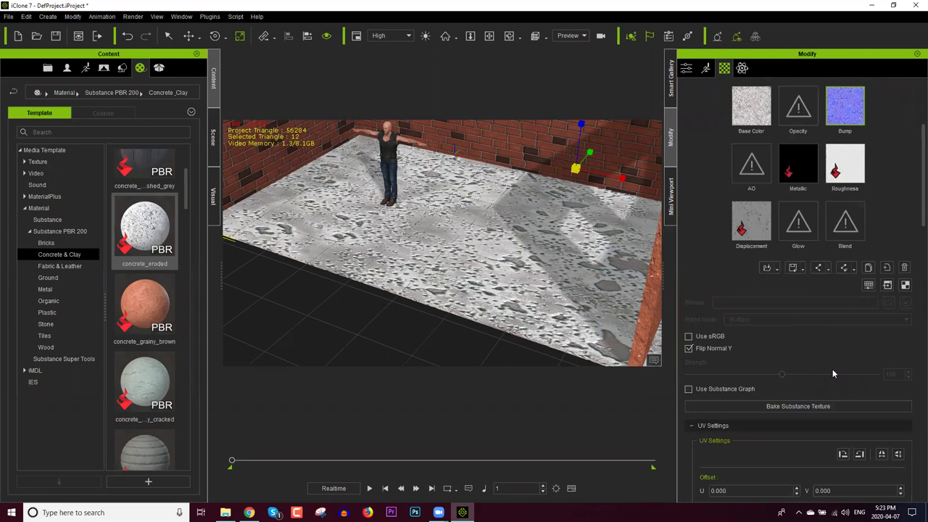
{"action": "left_click", "coordinate": [823, 407]}
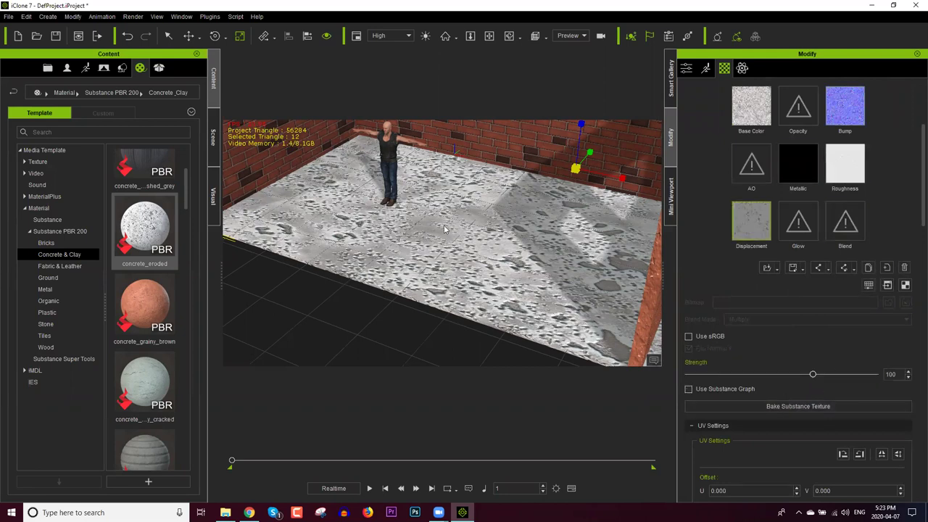
Step: Open the Smart Gallery and go back from the Policeman Uniforms & Gears pack to the full pack list
{"action": "middle_click_drag", "start_coordinate": [495, 267], "coordinate": [469, 284]}
{"action": "right_click_drag", "start_coordinate": [491, 280], "coordinate": [465, 223]}
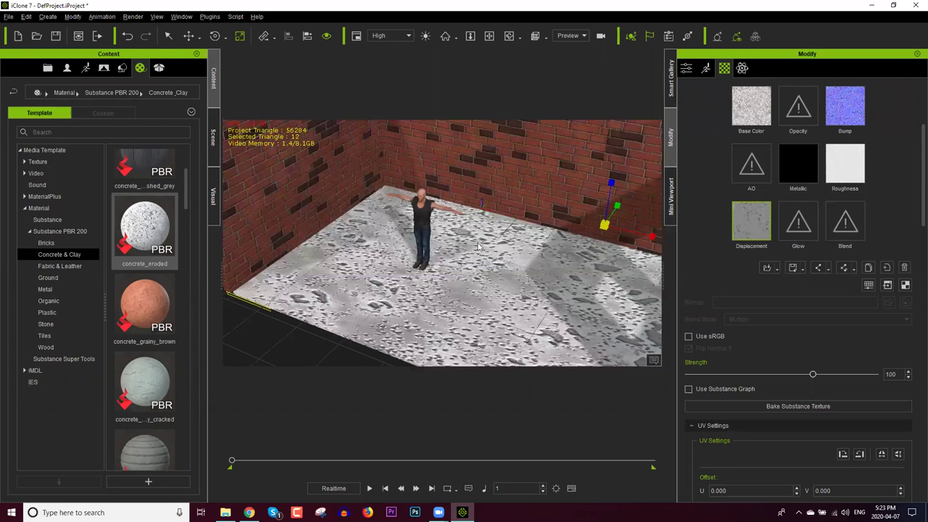
{"action": "scroll", "coordinate": [479, 246], "scroll_direction": "up", "scroll_amount": 2}
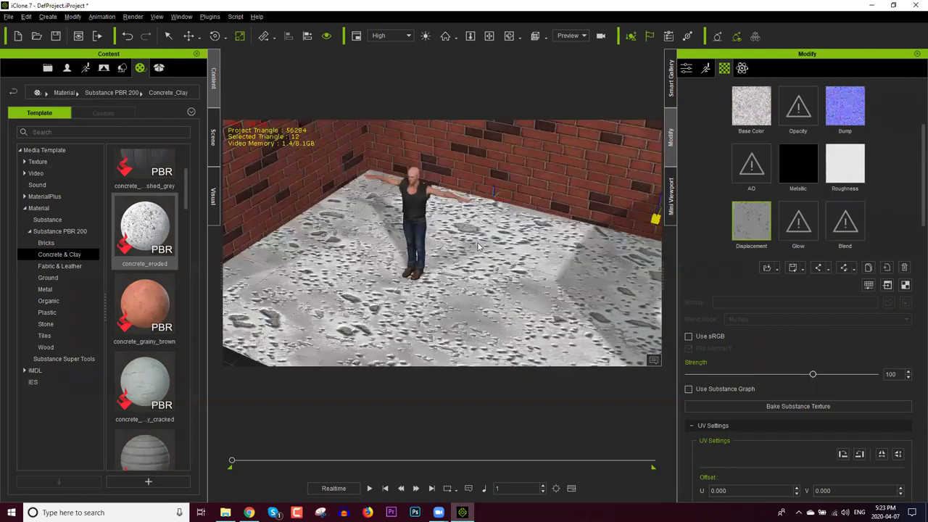
{"action": "right_click_drag", "start_coordinate": [478, 247], "coordinate": [478, 229]}
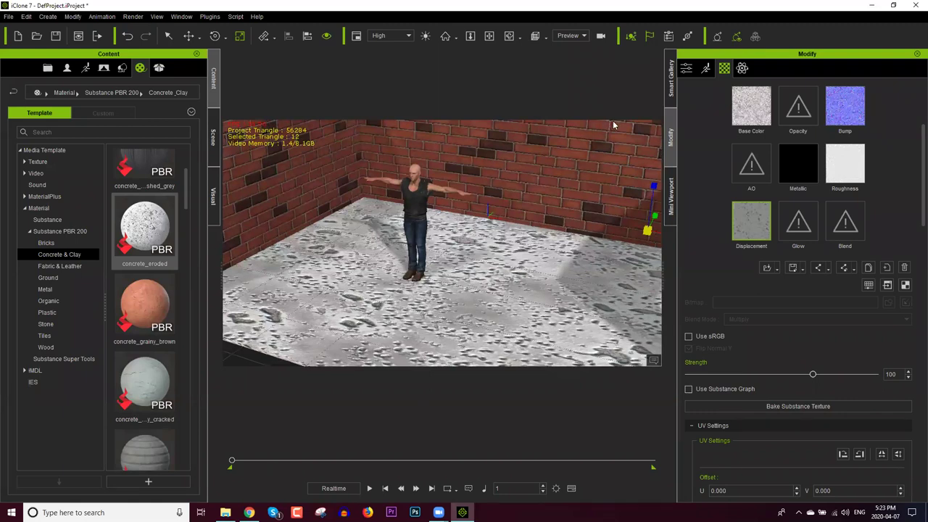
{"action": "left_click", "coordinate": [670, 85]}
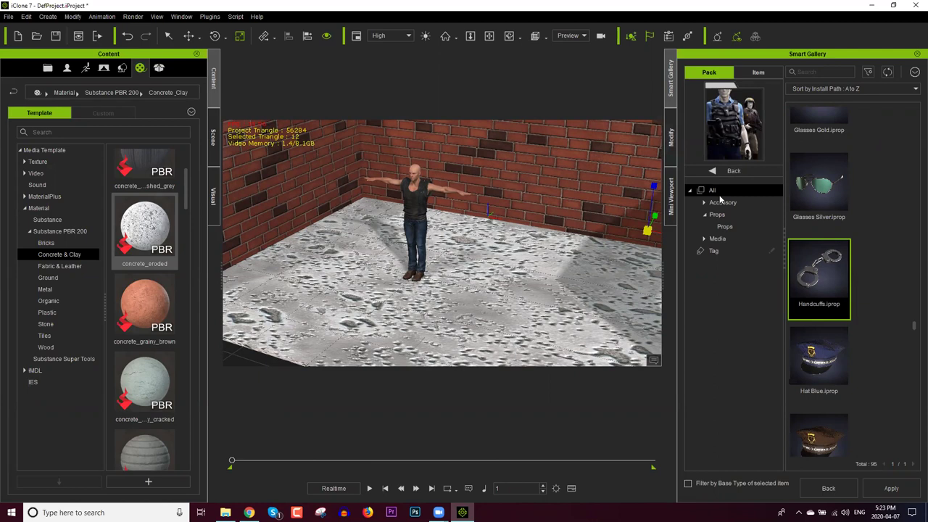
{"action": "left_click", "coordinate": [737, 172]}
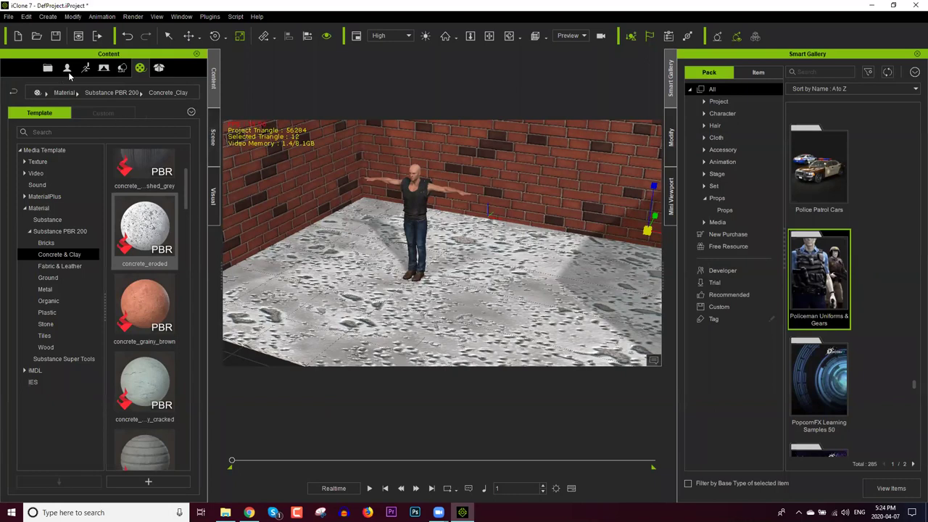
Step: Search the Prop template library for "chair" and look through the matching chair props
{"action": "left_click", "coordinate": [122, 69]}
{"action": "left_click", "coordinate": [41, 163]}
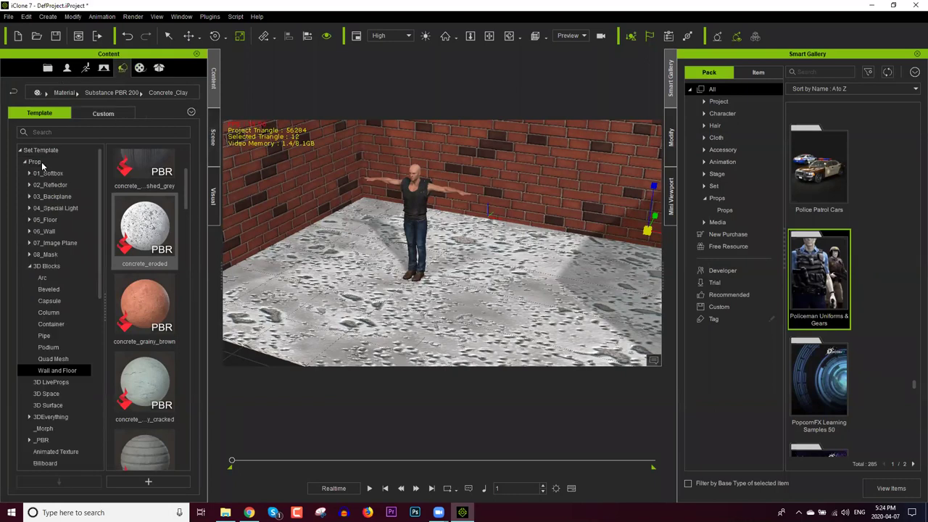
{"action": "left_click", "coordinate": [44, 163]}
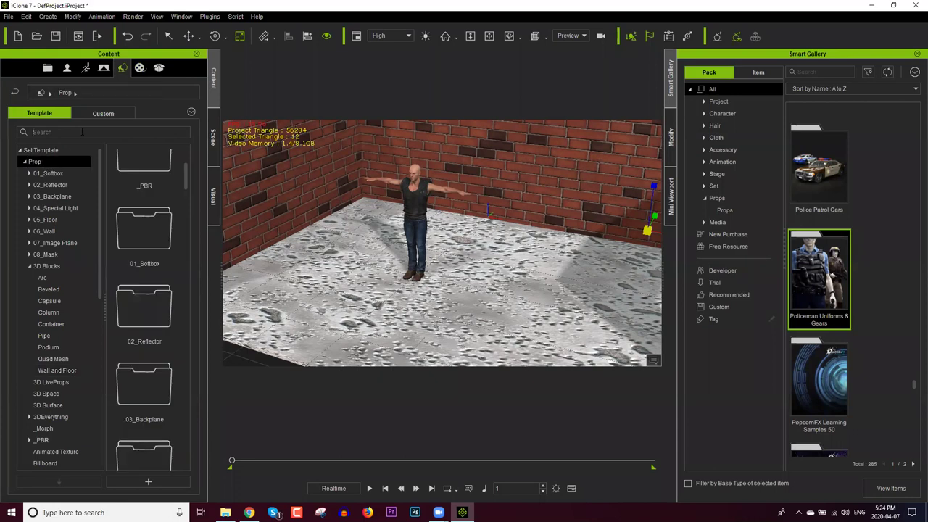
{"action": "left_click", "coordinate": [82, 131]}
{"action": "type", "text": "chair"}
{"action": "key", "text": "Return"}
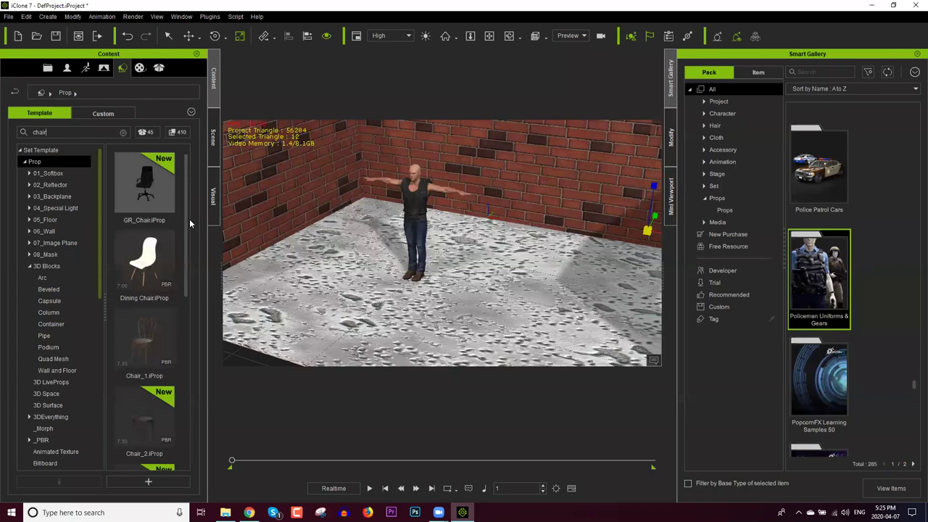
{"action": "scroll", "coordinate": [186, 276], "scroll_direction": "down", "scroll_amount": 1}
{"action": "scroll", "coordinate": [184, 391], "scroll_direction": "down", "scroll_amount": 4}
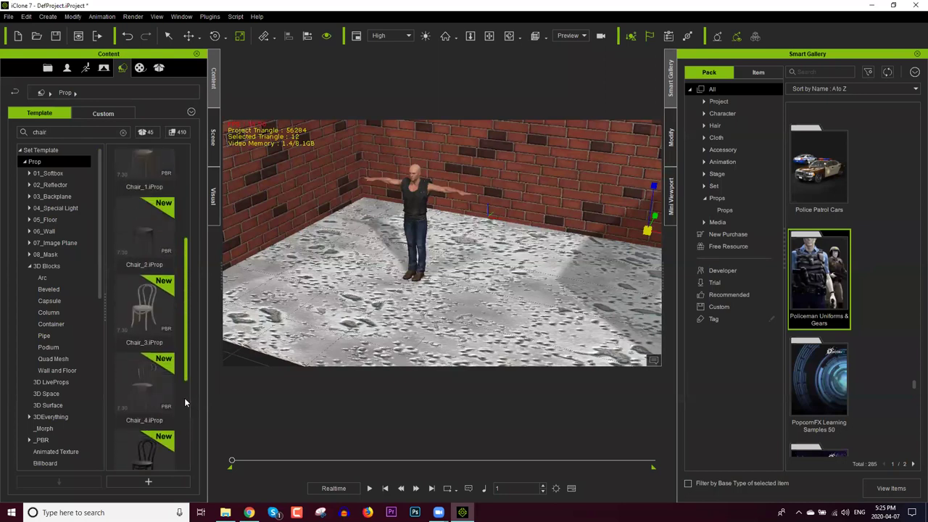
{"action": "scroll", "coordinate": [187, 368], "scroll_direction": "up", "scroll_amount": 6}
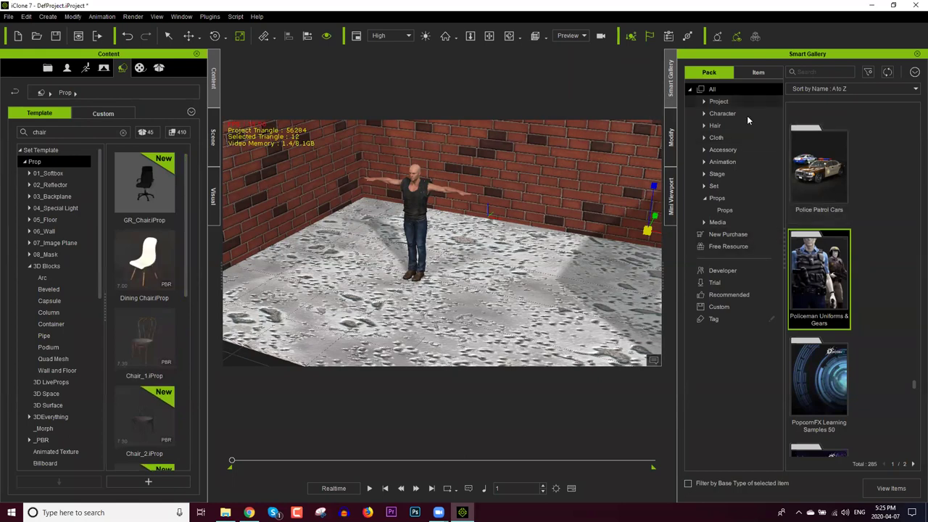
Step: Look through the Project, New Purchase and Character packs in the Smart Gallery
{"action": "left_click", "coordinate": [738, 247]}
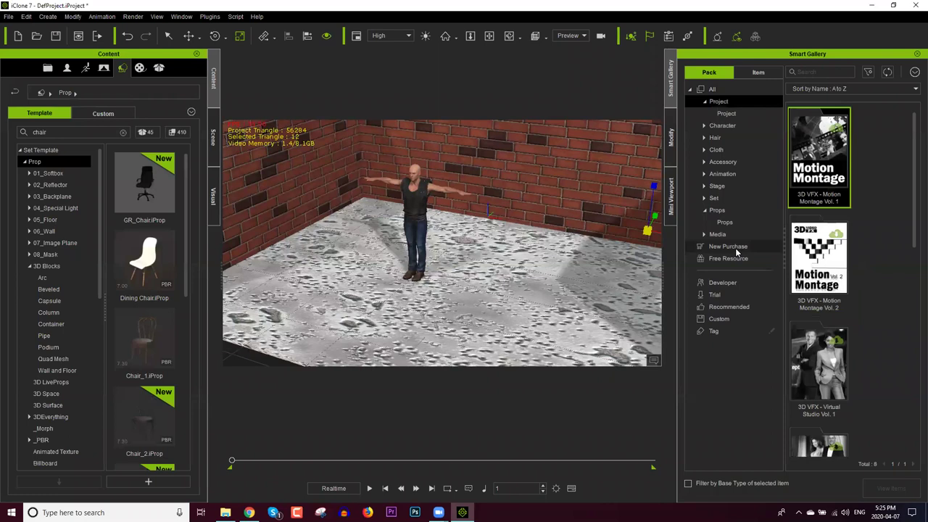
{"action": "left_click", "coordinate": [730, 247]}
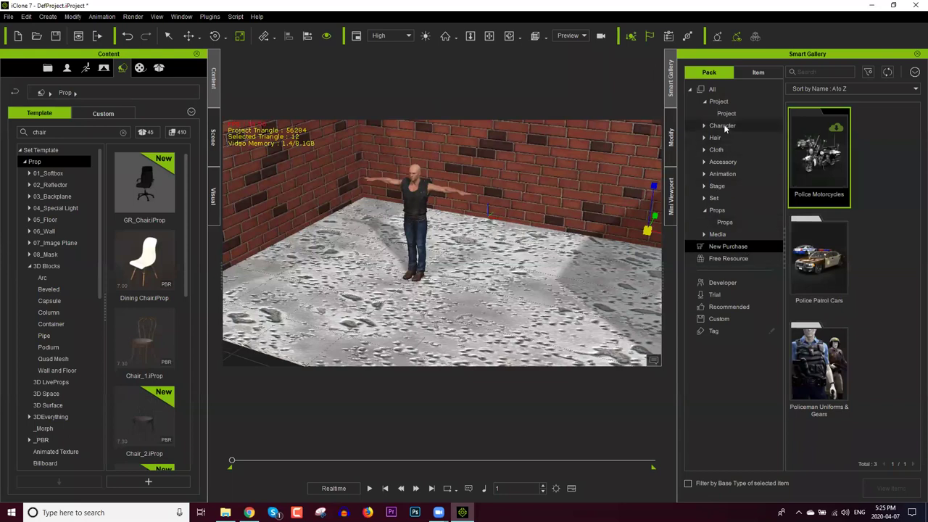
{"action": "left_click_drag", "start_coordinate": [914, 118], "coordinate": [913, 142]}
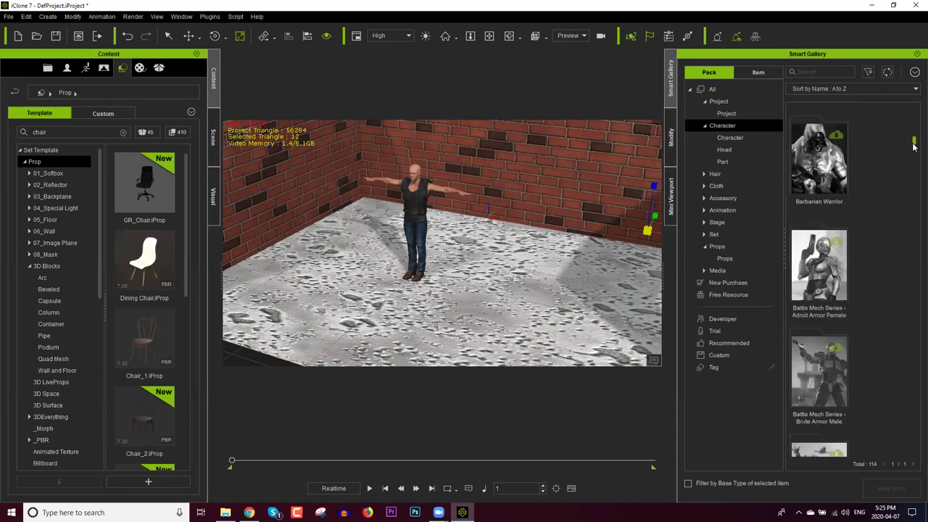
Step: Look further through the Character packs in the Smart Gallery
{"action": "scroll", "coordinate": [840, 197], "scroll_direction": "down", "scroll_amount": 1}
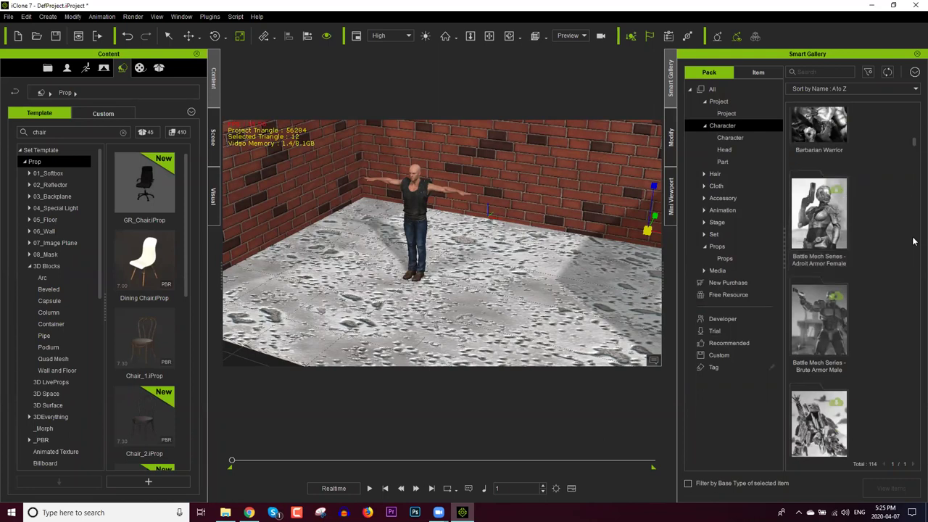
{"action": "scroll", "coordinate": [914, 247], "scroll_direction": "down", "scroll_amount": 10}
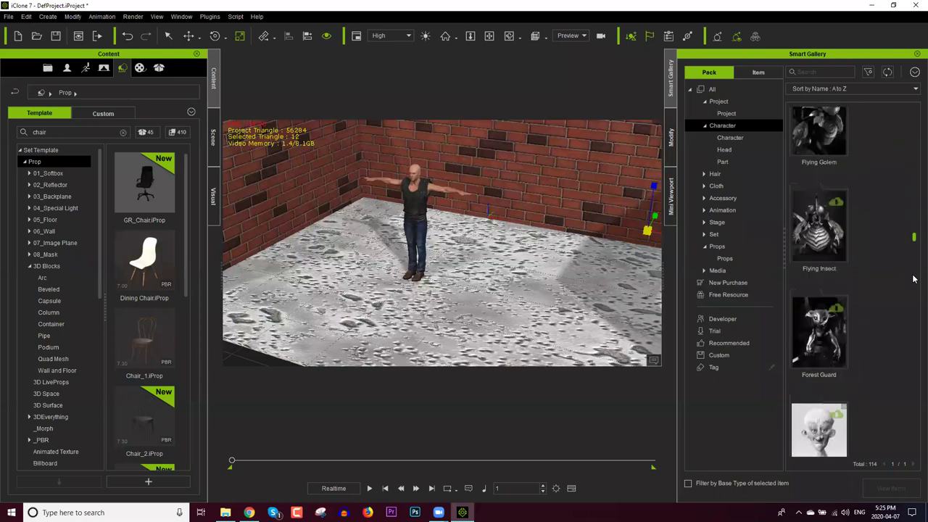
{"action": "scroll", "coordinate": [914, 297], "scroll_direction": "down", "scroll_amount": 5}
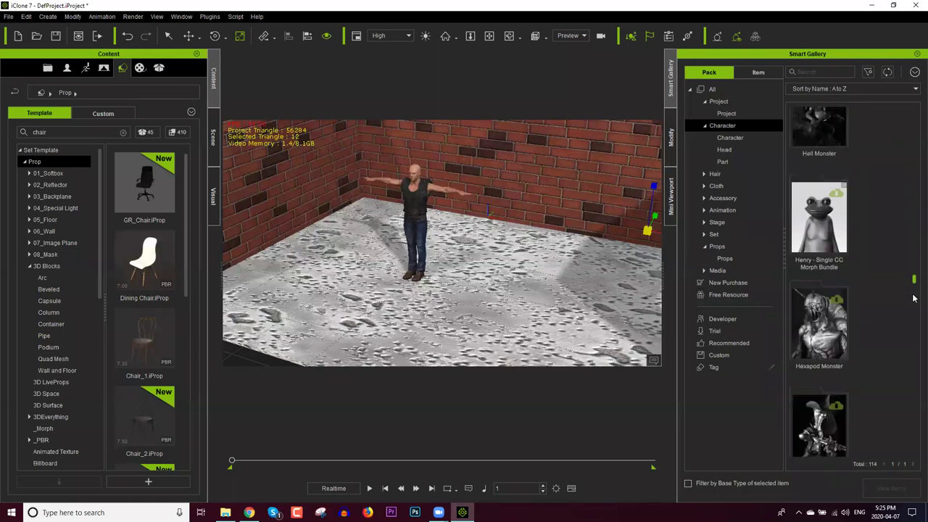
{"action": "left_click_drag", "start_coordinate": [914, 301], "coordinate": [914, 277]}
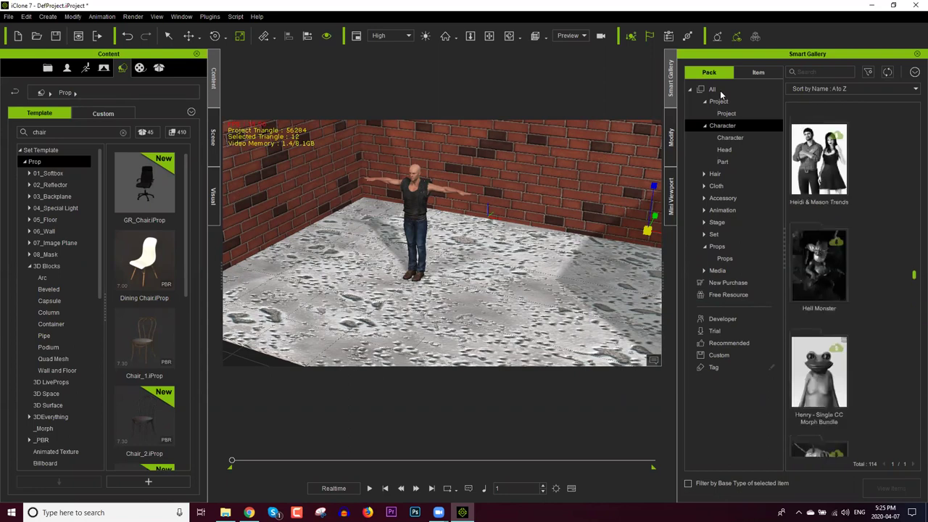
Step: Search all Smart Gallery packs for "chair" and look through the matching packs
{"action": "left_click", "coordinate": [819, 69]}
{"action": "type", "text": "chair"}
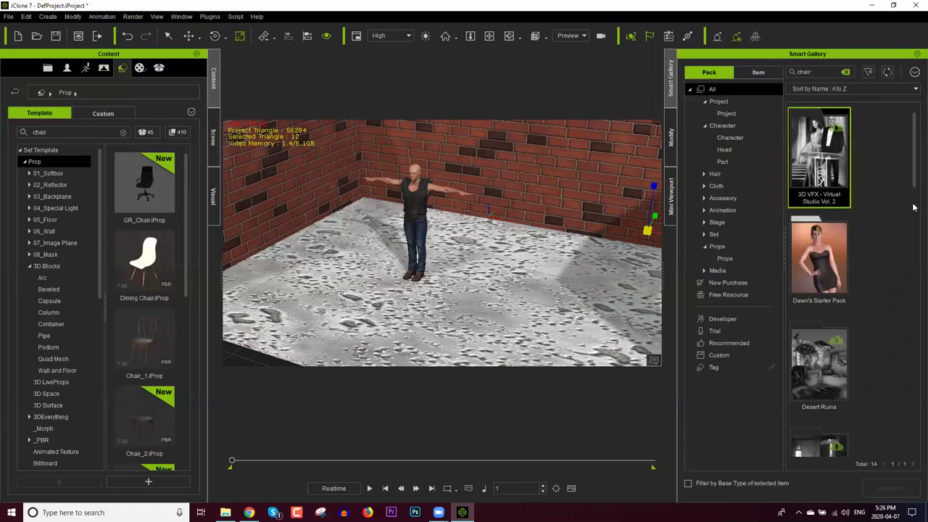
{"action": "scroll", "coordinate": [913, 243], "scroll_direction": "down", "scroll_amount": 3}
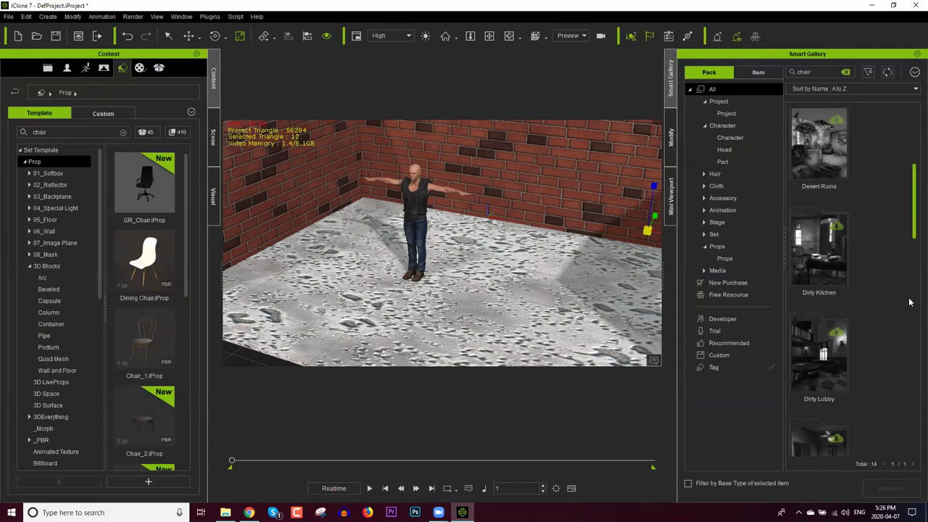
{"action": "scroll", "coordinate": [911, 312], "scroll_direction": "down", "scroll_amount": 2}
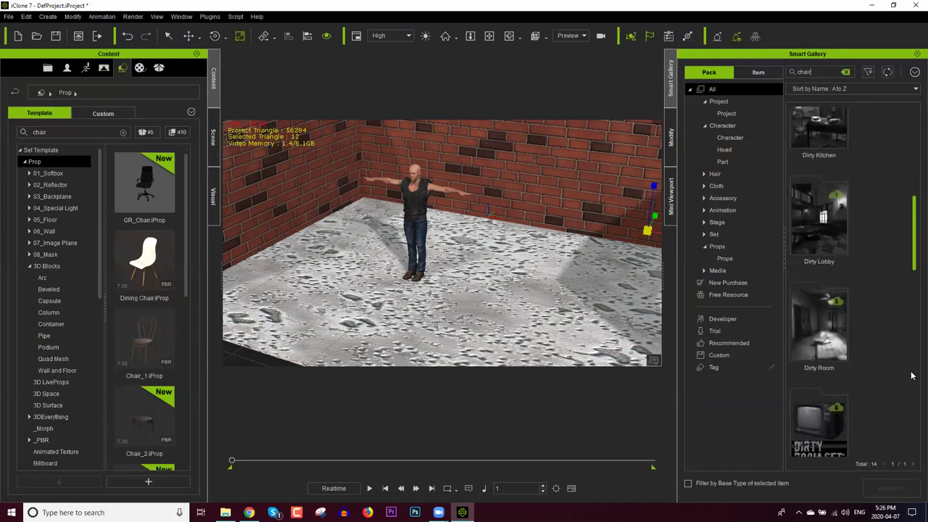
{"action": "scroll", "coordinate": [913, 406], "scroll_direction": "down", "scroll_amount": 8}
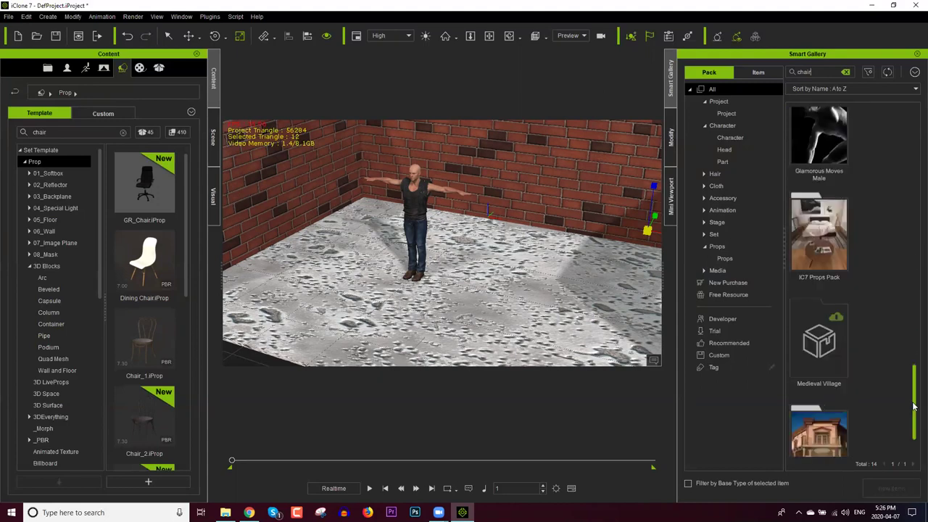
{"action": "scroll", "coordinate": [914, 362], "scroll_direction": "up", "scroll_amount": 4}
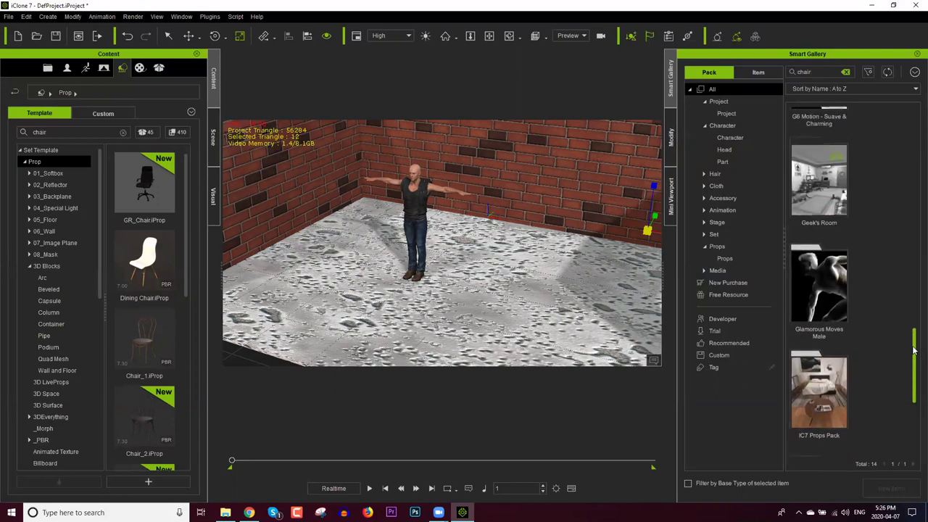
{"action": "scroll", "coordinate": [914, 320], "scroll_direction": "up", "scroll_amount": 3}
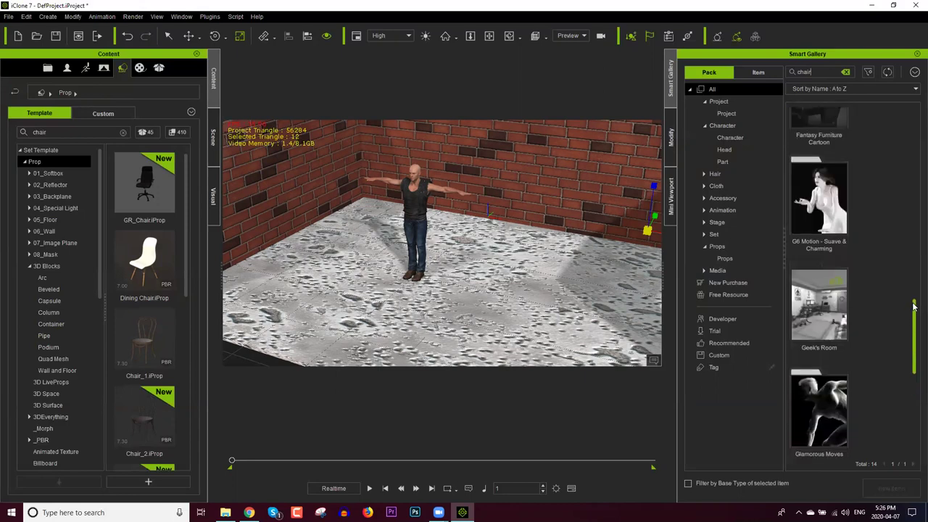
{"action": "left_click_drag", "start_coordinate": [913, 259], "coordinate": [912, 150]}
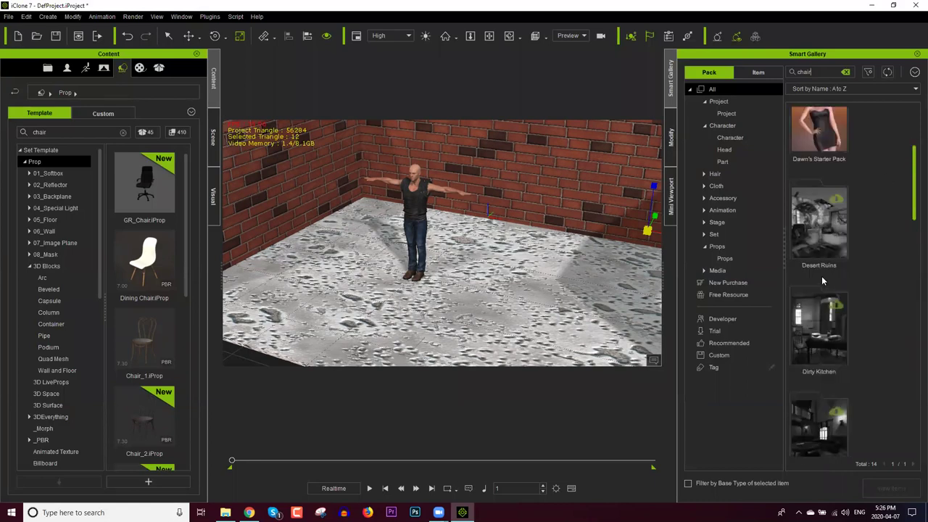
{"action": "scroll", "coordinate": [822, 280], "scroll_direction": "up", "scroll_amount": 2}
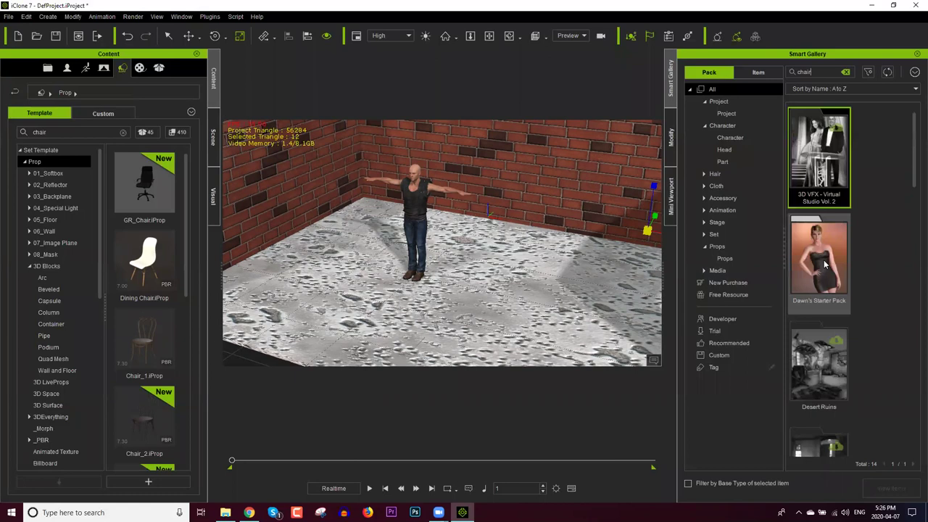
Step: Open Dawn's Starter Pack, show its props and add Chair_4 to the scene at the character's position
{"action": "double_click", "coordinate": [822, 243]}
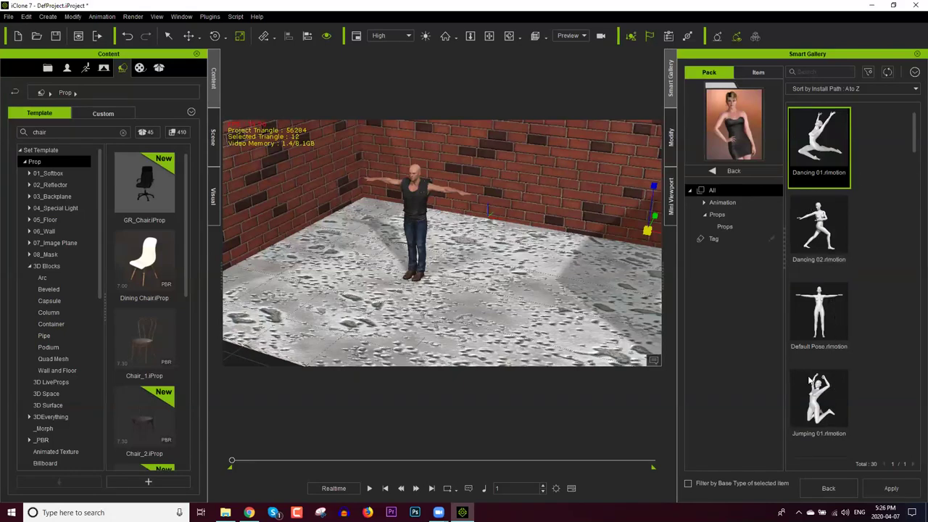
{"action": "left_click", "coordinate": [723, 215]}
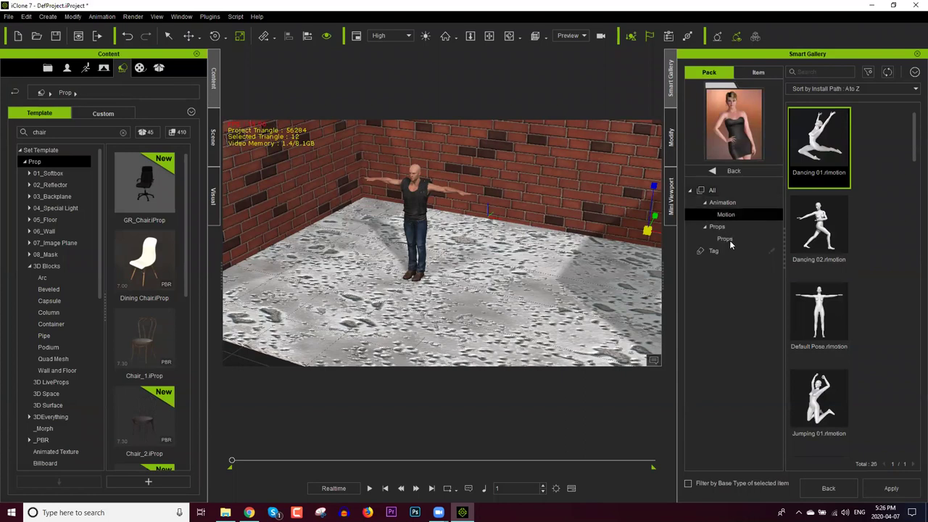
{"action": "left_click", "coordinate": [743, 229]}
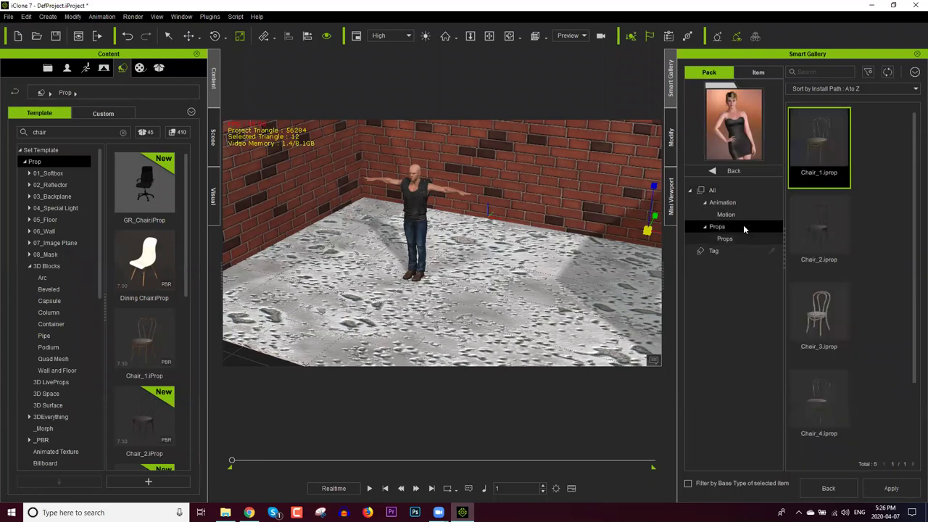
{"action": "left_click", "coordinate": [758, 239]}
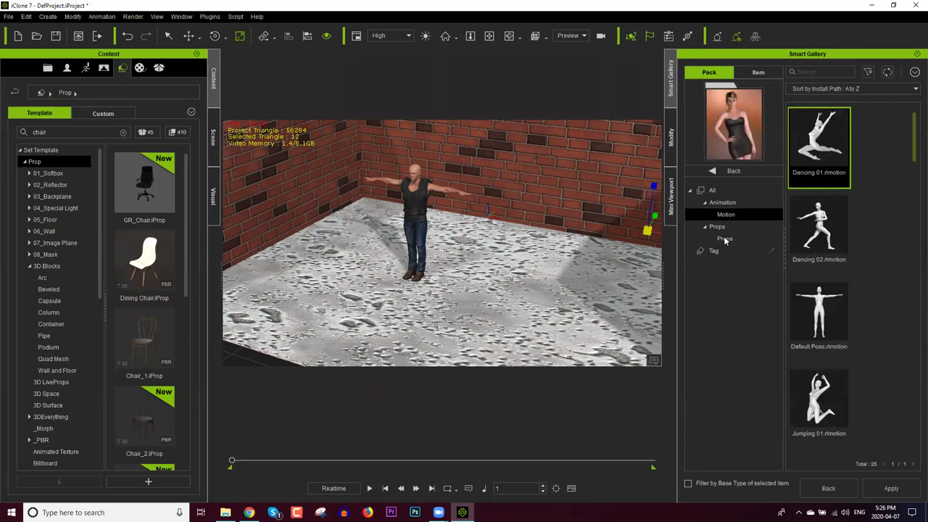
{"action": "left_click", "coordinate": [765, 241]}
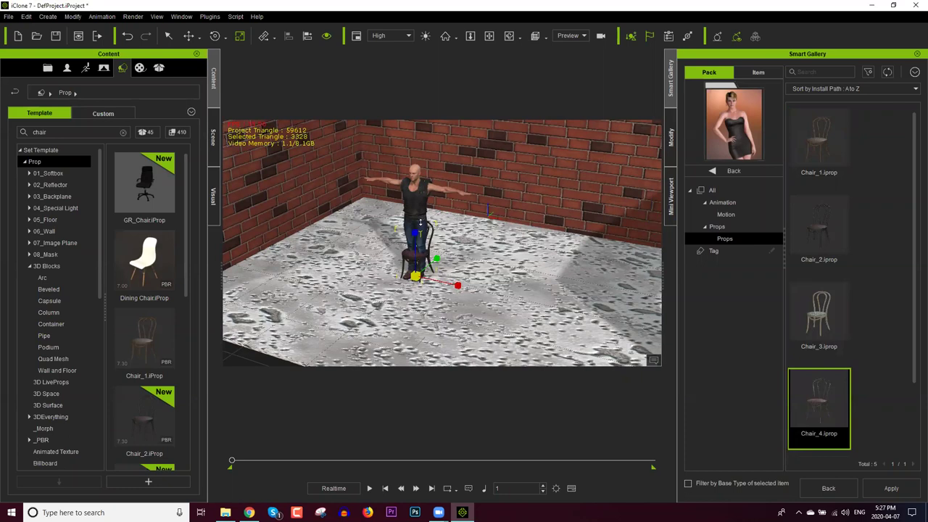
Step: Select the character and the chair together and move them away from the corner toward the middle of the floor
{"action": "scroll", "coordinate": [429, 216], "scroll_direction": "up", "scroll_amount": 1}
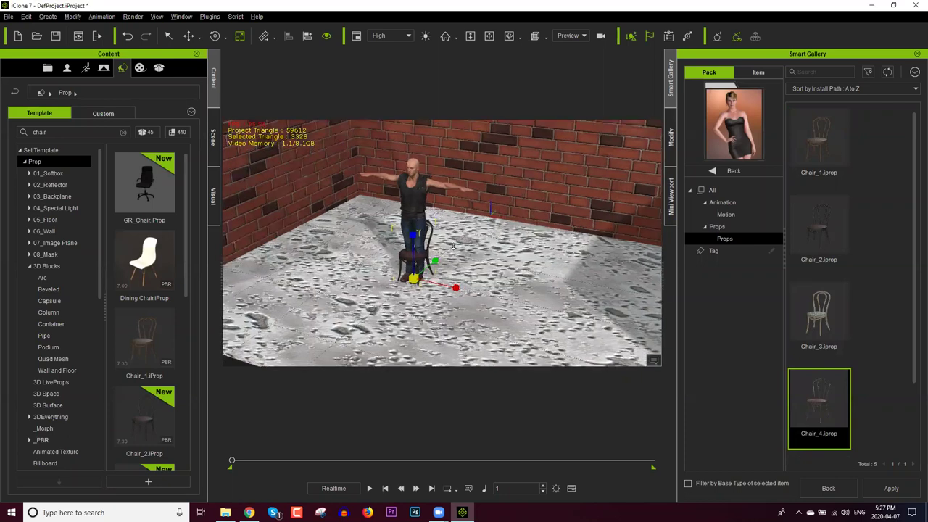
{"action": "scroll", "coordinate": [500, 194], "scroll_direction": "up", "scroll_amount": 2}
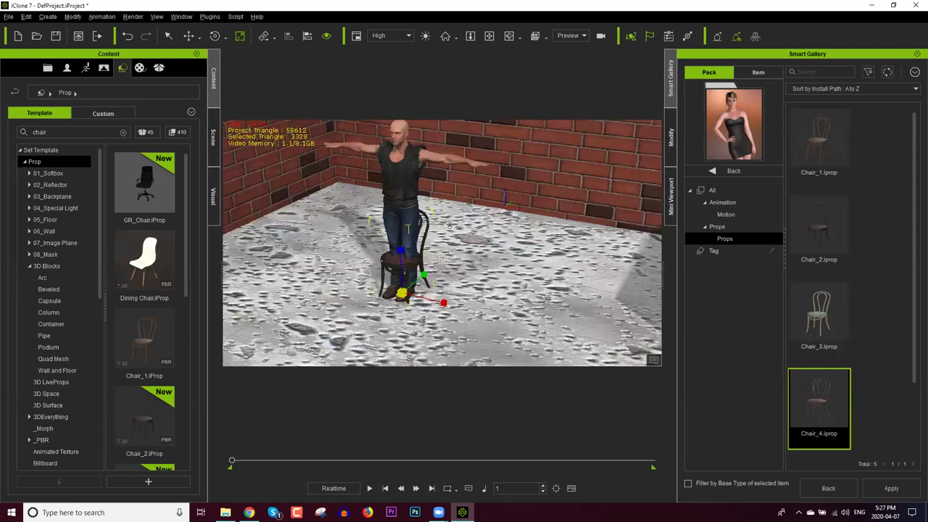
{"action": "scroll", "coordinate": [420, 279], "scroll_direction": "down", "scroll_amount": 2}
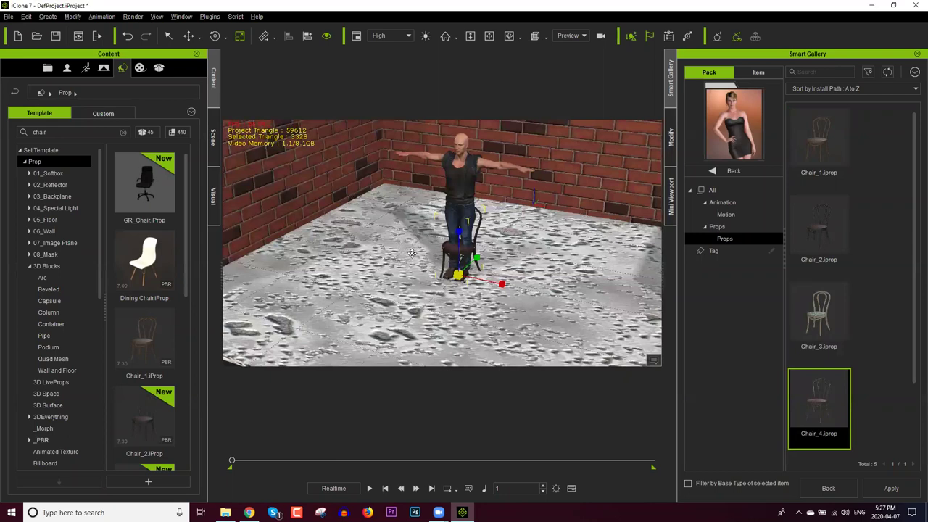
{"action": "scroll", "coordinate": [379, 214], "scroll_direction": "down", "scroll_amount": 3}
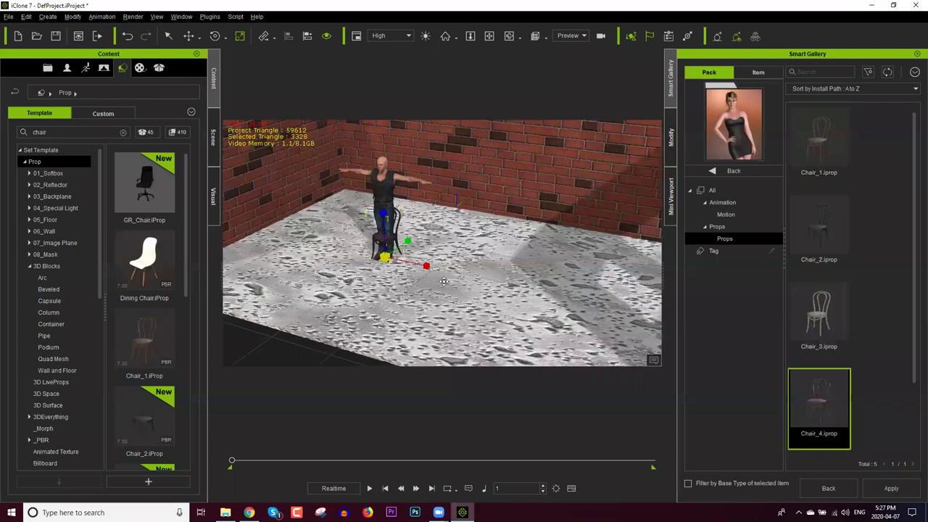
{"action": "key", "text": "ctrl+a"}
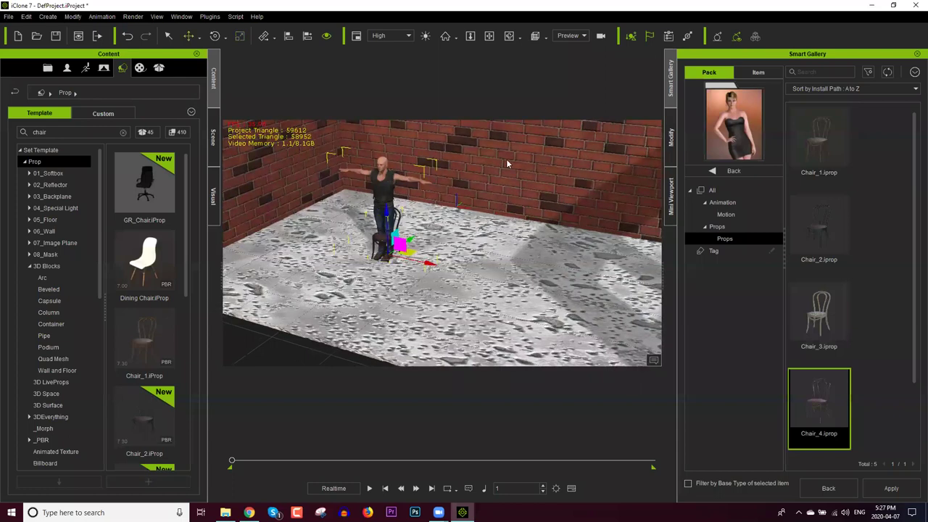
{"action": "key", "text": "ctrl+z"}
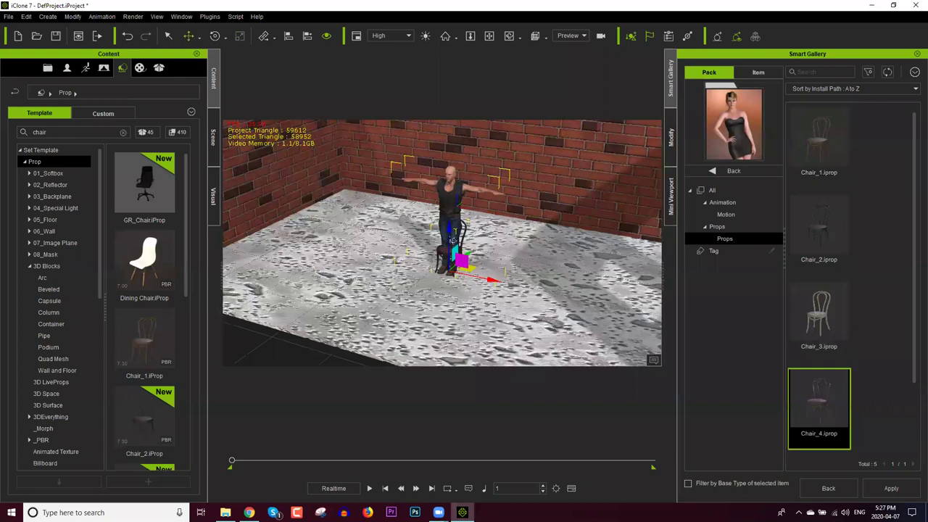
Step: Hide the partition wall Wall_003 that blocks the view of the character and chair
{"action": "right_click_drag", "start_coordinate": [453, 241], "coordinate": [514, 206]}
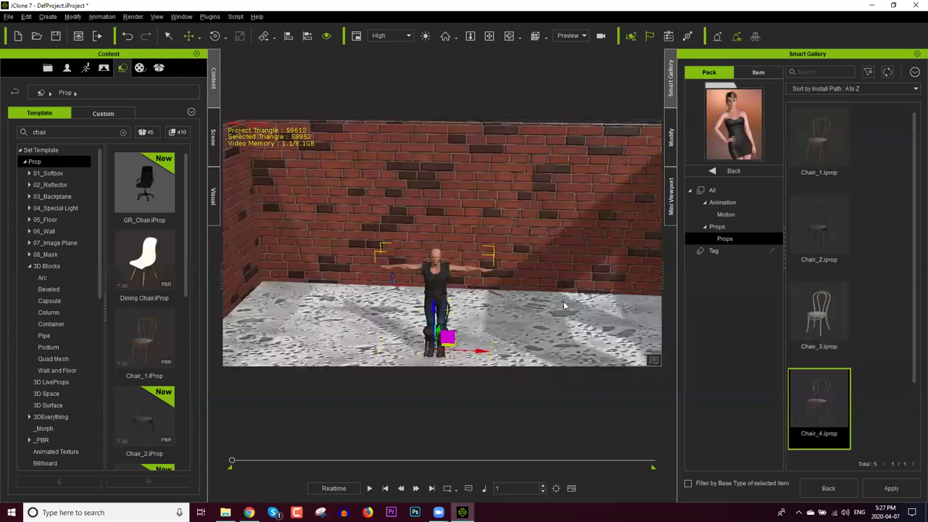
{"action": "right_click_drag", "start_coordinate": [566, 307], "coordinate": [569, 311]}
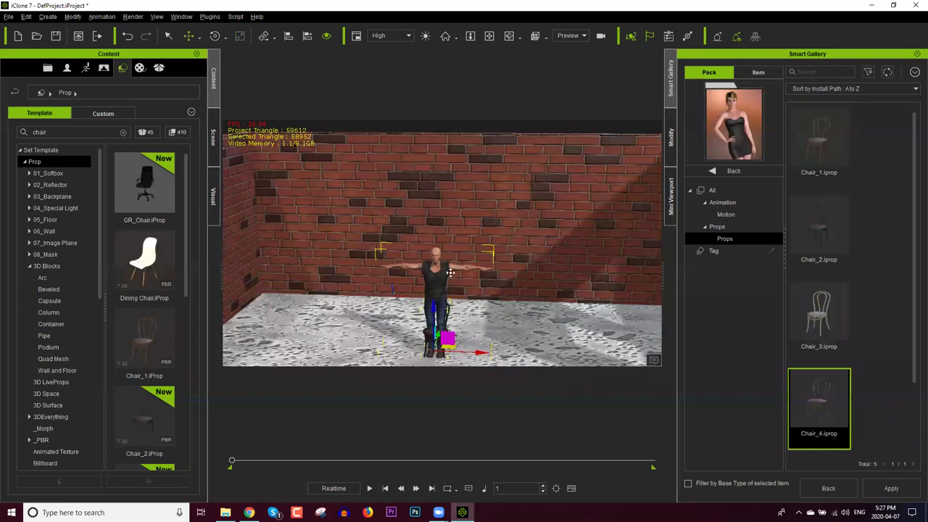
{"action": "right_click_drag", "start_coordinate": [446, 249], "coordinate": [451, 303]}
{"action": "middle_click_drag", "start_coordinate": [453, 304], "coordinate": [509, 262]}
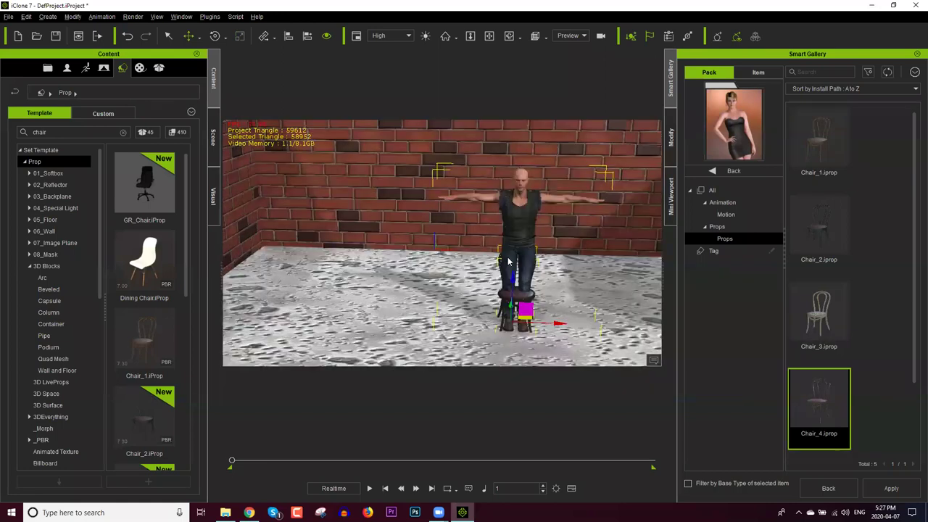
{"action": "key", "text": "l"}
{"action": "left_click", "coordinate": [213, 136]}
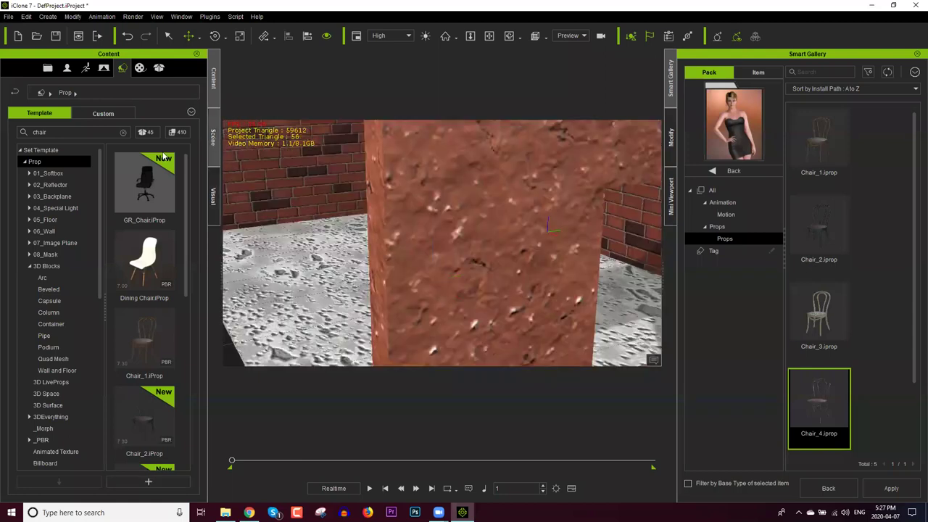
{"action": "left_click", "coordinate": [116, 193]}
{"action": "left_click", "coordinate": [116, 193]}
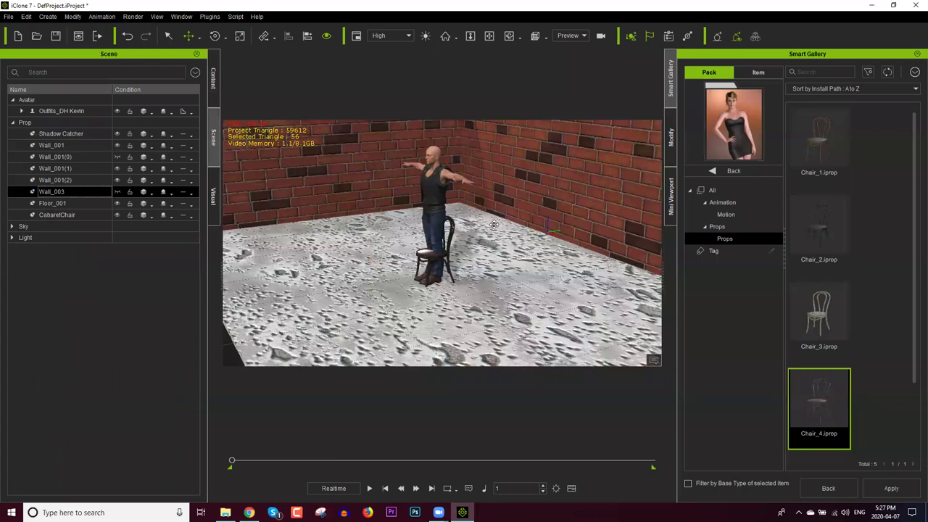
Step: Select the whole avatar and move it forward so it stands just in front of the chair
{"action": "middle_click_drag", "start_coordinate": [494, 224], "coordinate": [536, 272]}
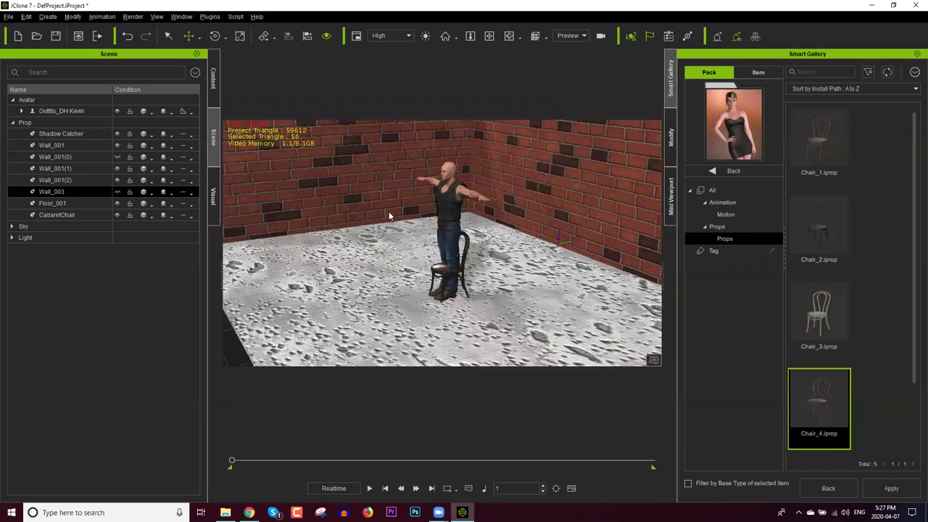
{"action": "scroll", "coordinate": [481, 238], "scroll_direction": "up", "scroll_amount": 3}
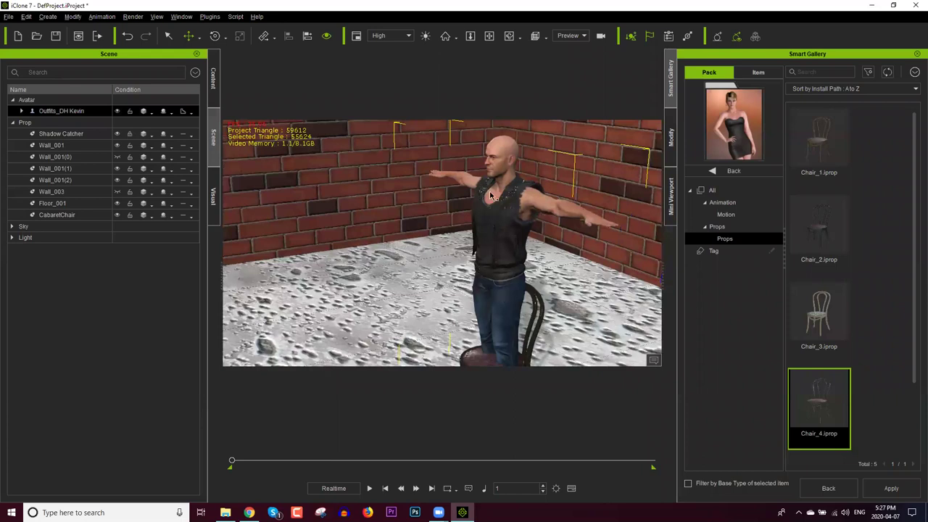
{"action": "scroll", "coordinate": [486, 157], "scroll_direction": "down", "scroll_amount": 3}
{"action": "left_click", "coordinate": [488, 162]}
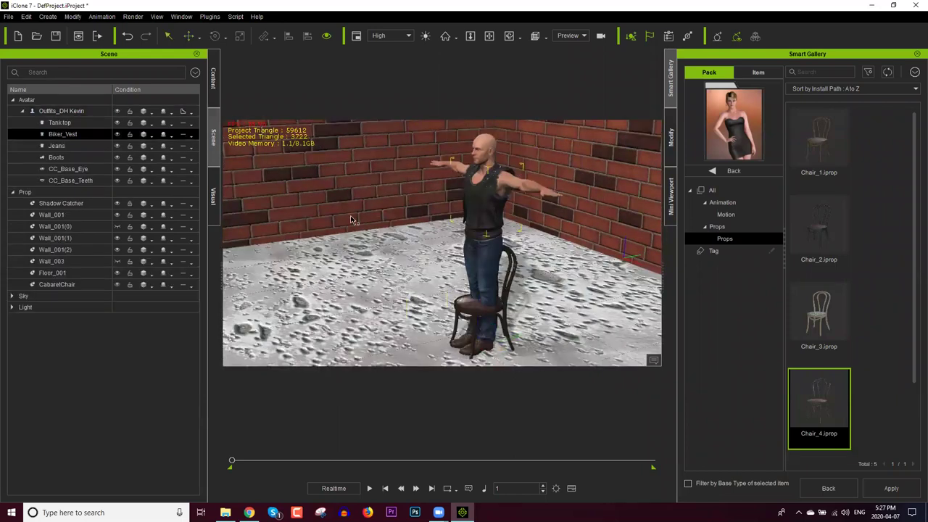
{"action": "left_click", "coordinate": [519, 345]}
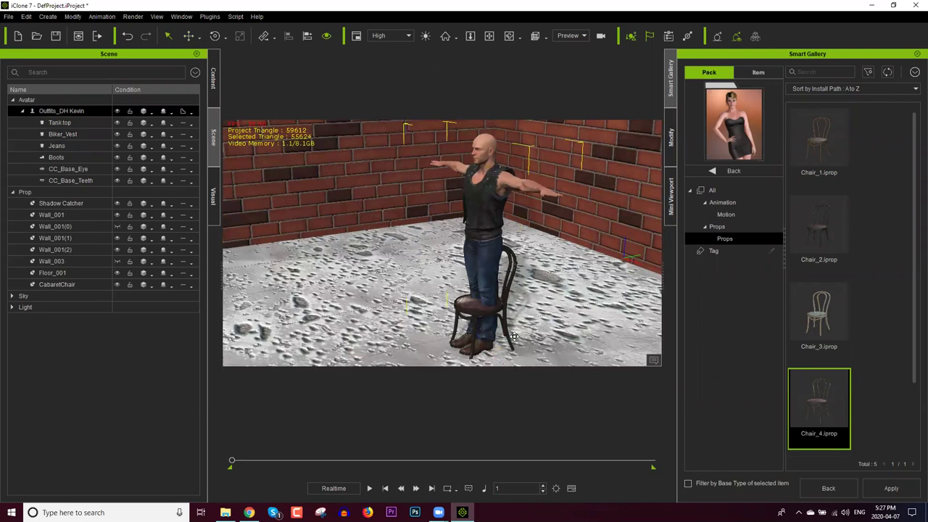
{"action": "left_click", "coordinate": [479, 344]}
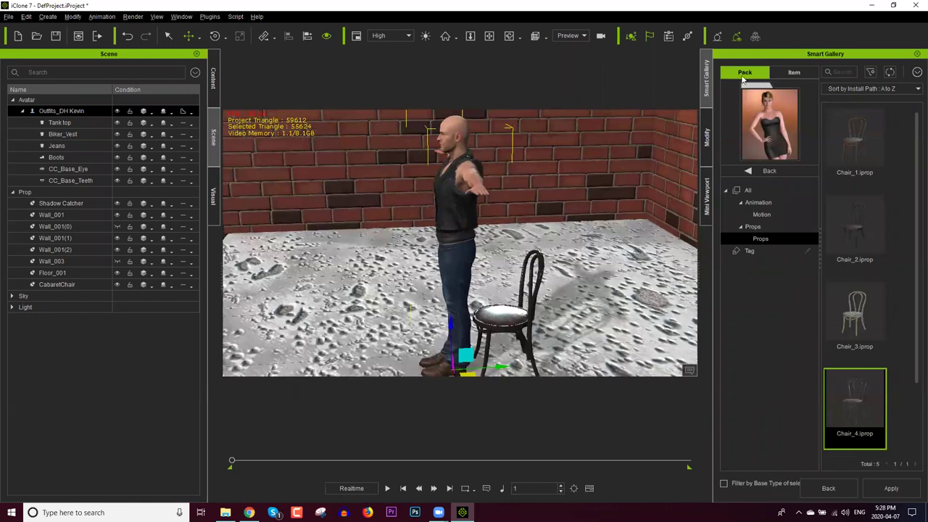
Step: Open Edit Motion Layer for the character and move the hips down and back until he sits on the chair
{"action": "key", "text": "F3"}
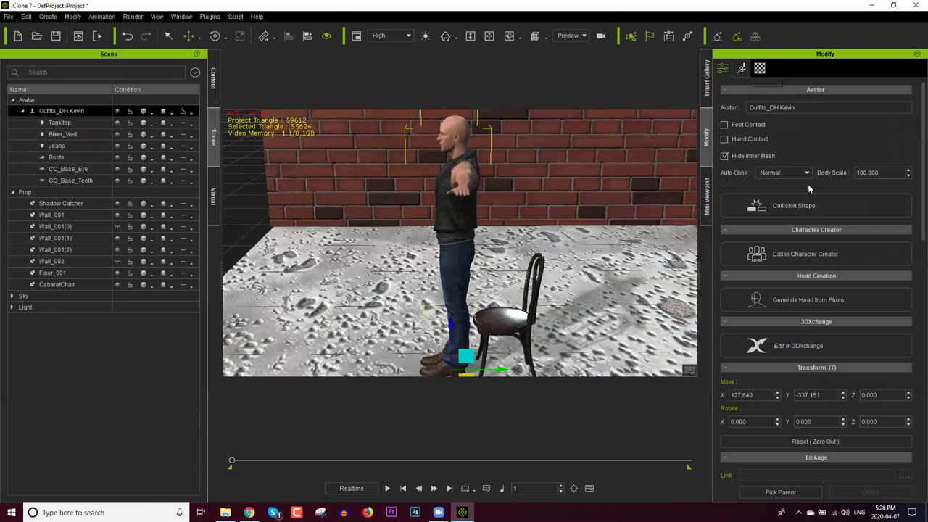
{"action": "left_click", "coordinate": [741, 68]}
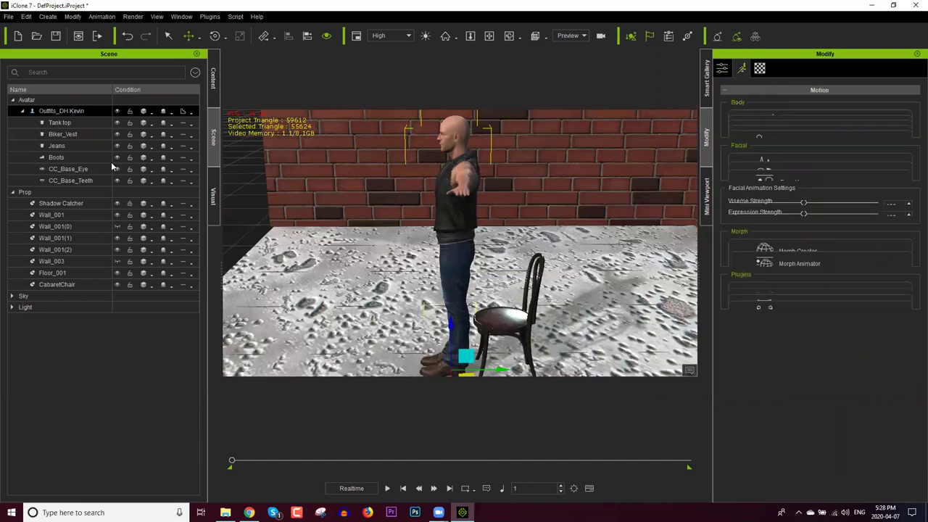
{"action": "key", "text": "n"}
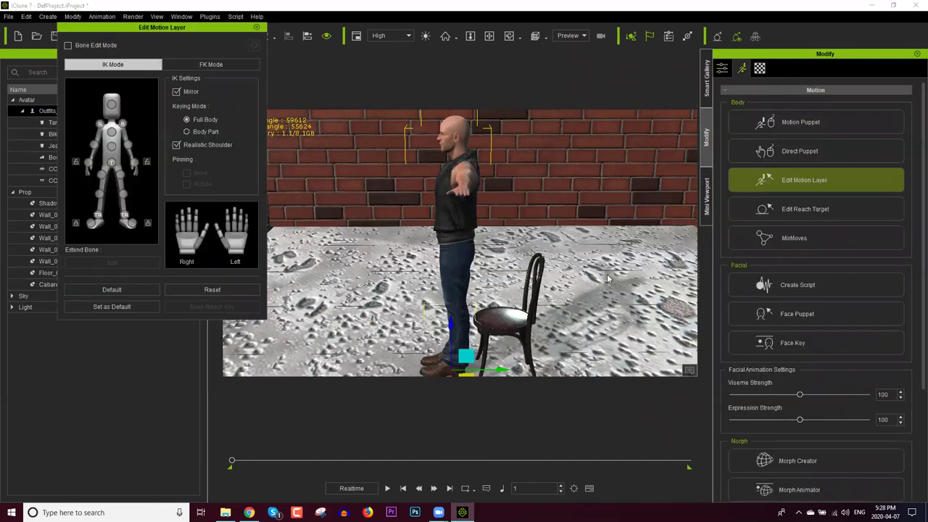
{"action": "left_click", "coordinate": [467, 215]}
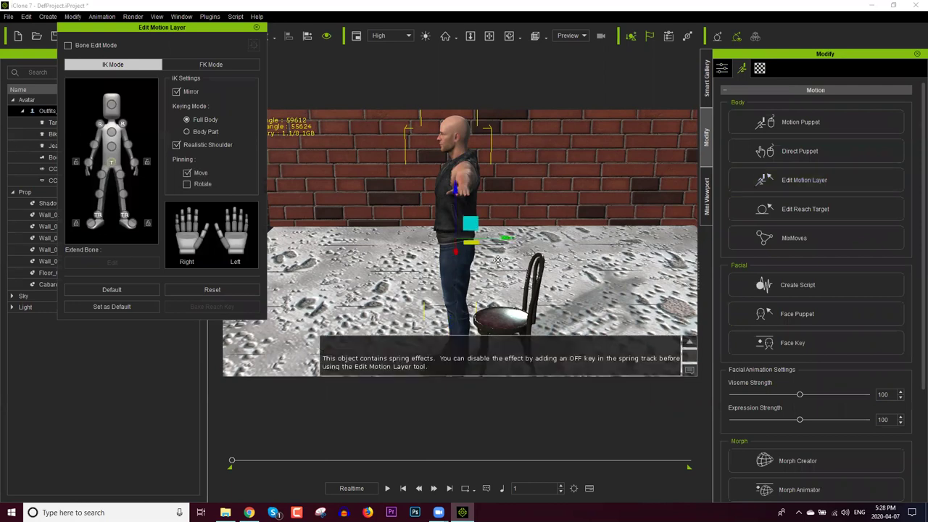
{"action": "left_click_drag", "start_coordinate": [517, 279], "coordinate": [523, 281]}
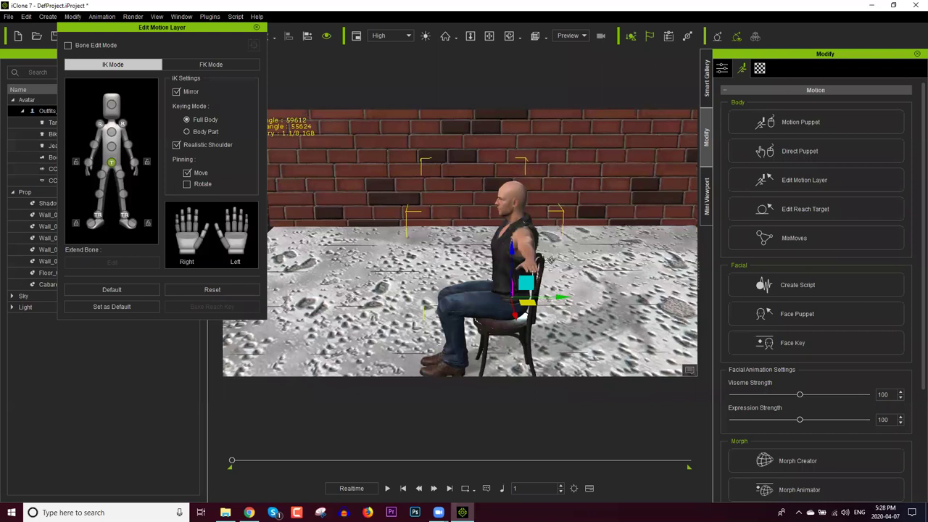
Step: Turn on Bone Edit Mode and rotate the hips so the seated torso leans back toward the chair's backrest
{"action": "scroll", "coordinate": [550, 260], "scroll_direction": "up", "scroll_amount": 2}
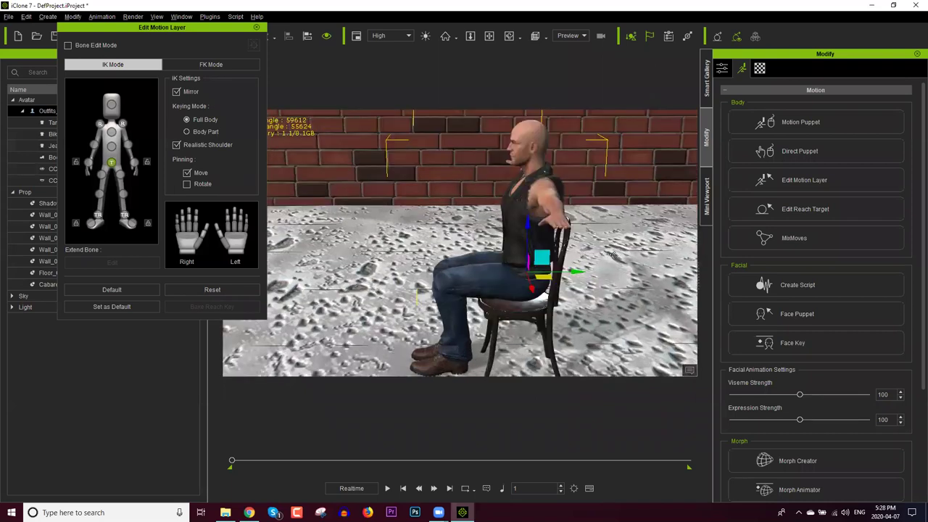
{"action": "right_click_drag", "start_coordinate": [613, 254], "coordinate": [608, 258]}
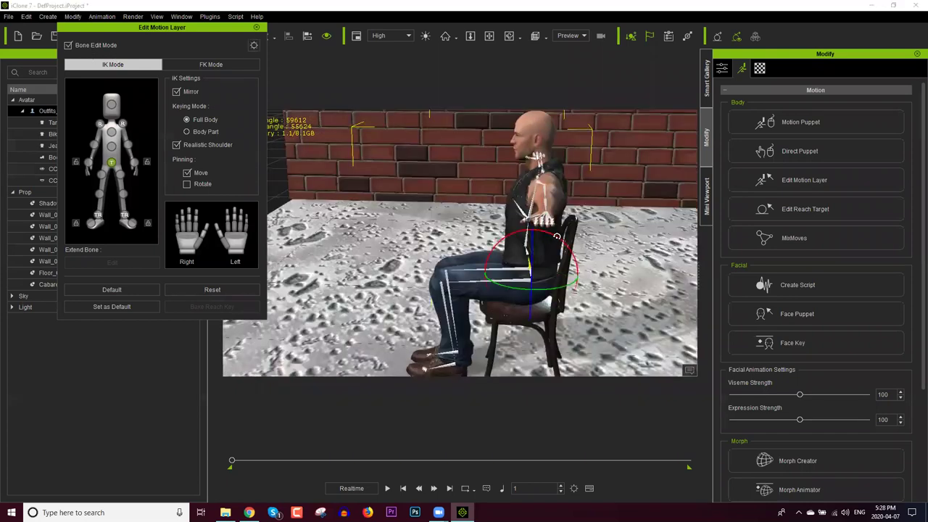
{"action": "left_click_drag", "start_coordinate": [568, 242], "coordinate": [547, 272]}
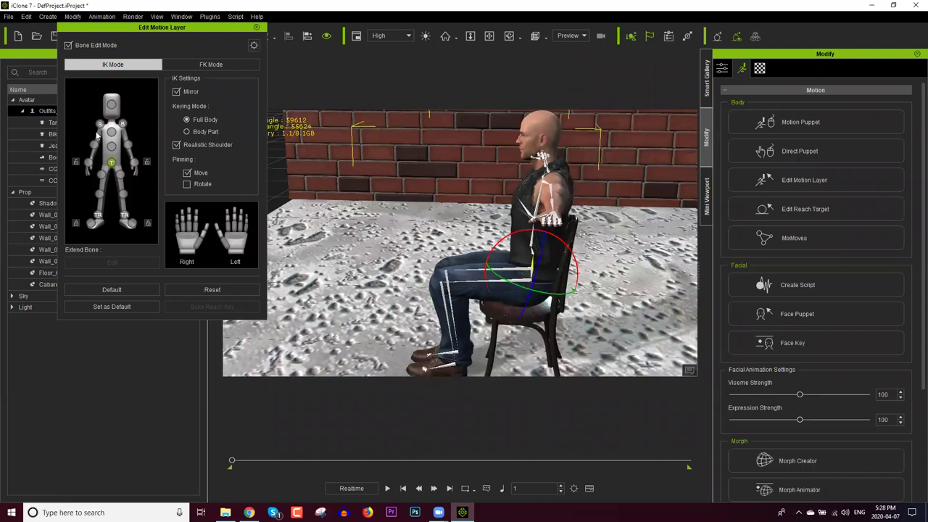
{"action": "scroll", "coordinate": [156, 144], "scroll_direction": "up", "scroll_amount": 2}
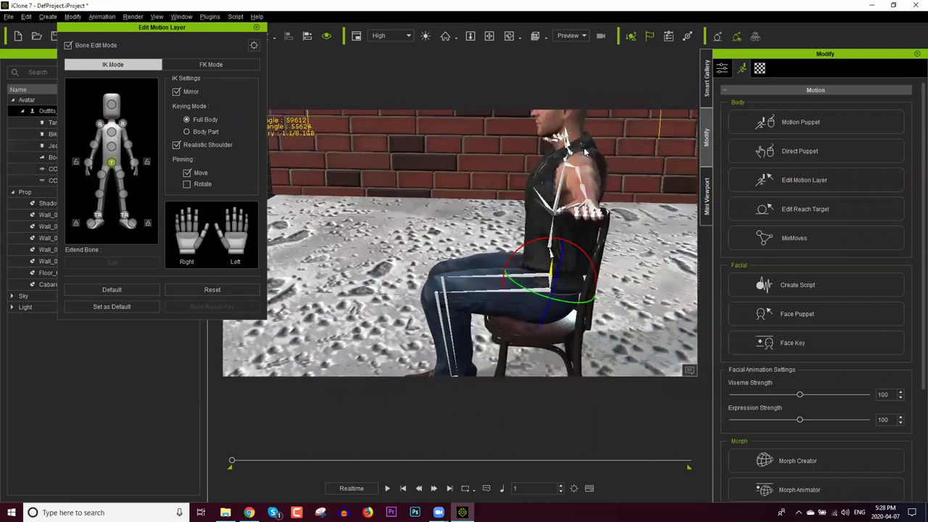
{"action": "right_click_drag", "start_coordinate": [593, 151], "coordinate": [586, 148]}
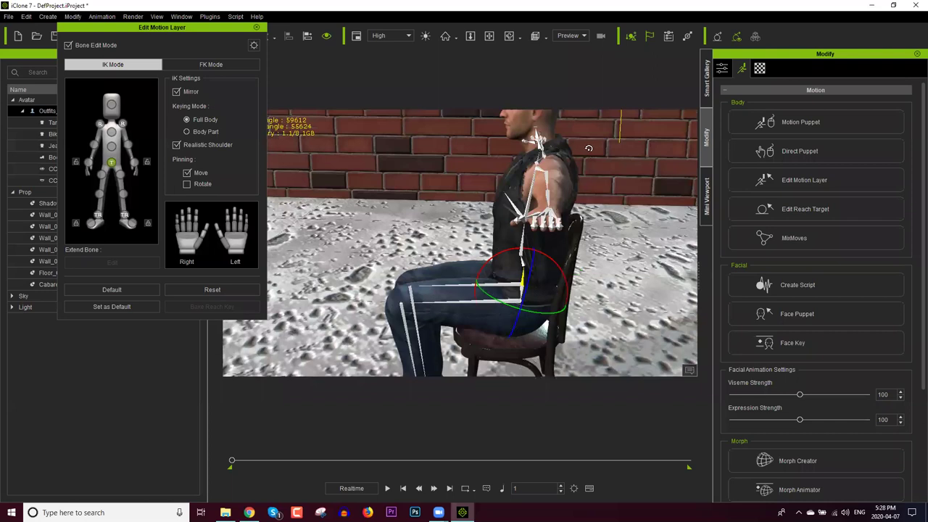
{"action": "key", "text": "ctrl+z"}
{"action": "key", "text": "ctrl+z"}
{"action": "key", "text": "ctrl+z"}
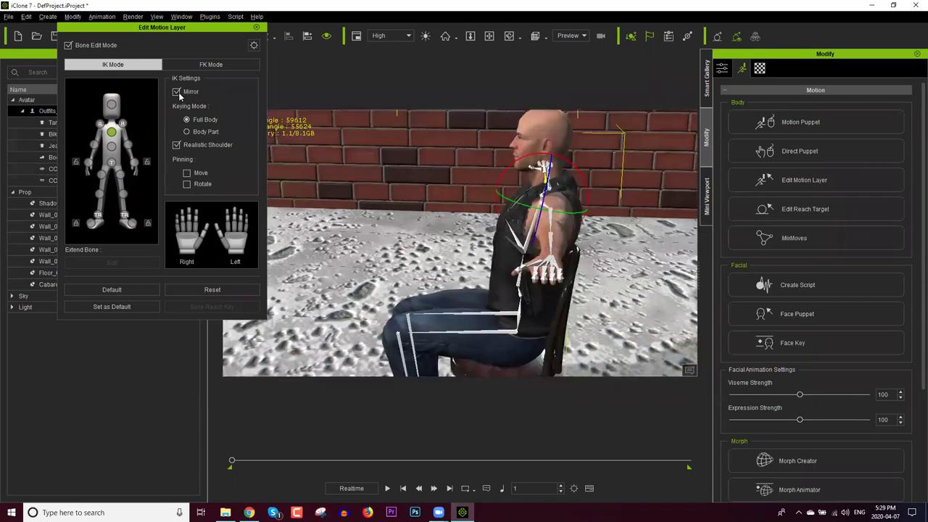
Step: With Mirror on, rotate the left upper arm so both outstretched arms drop down beside the chair
{"action": "key", "text": "b"}
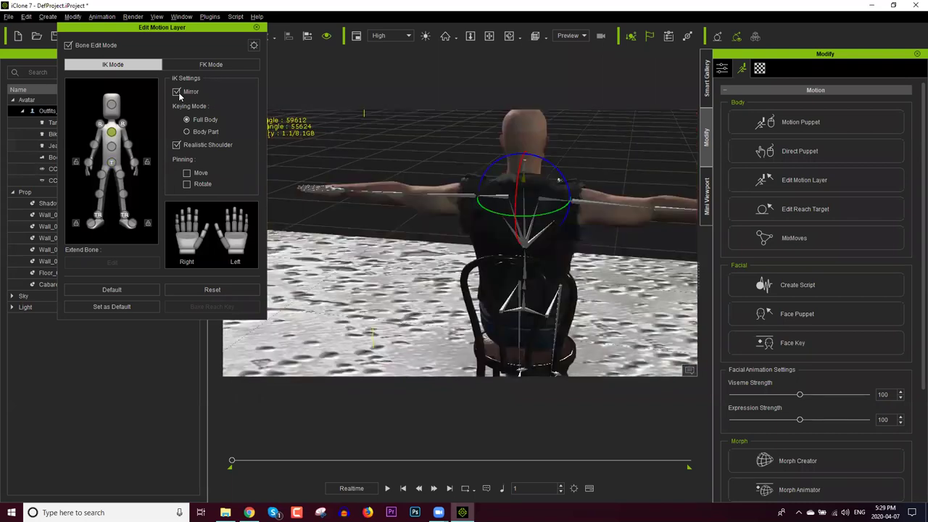
{"action": "left_click", "coordinate": [127, 126]}
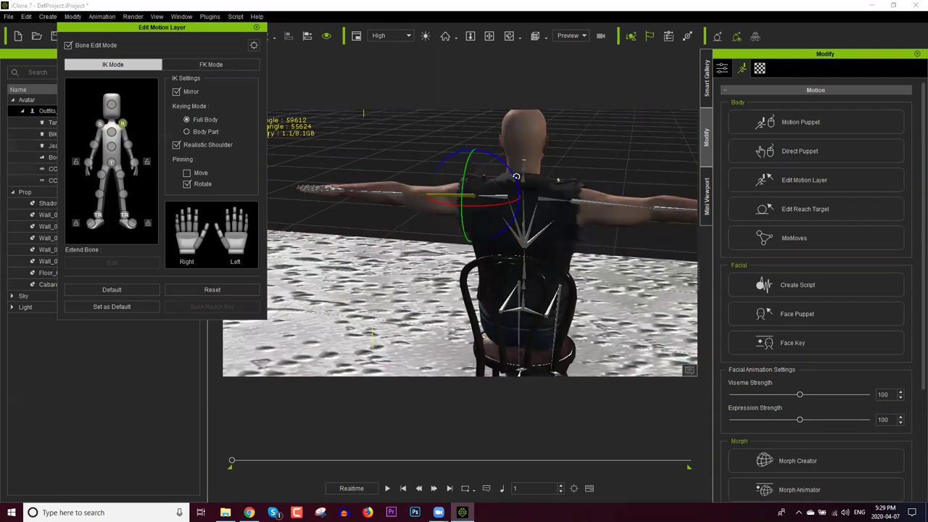
{"action": "left_click_drag", "start_coordinate": [514, 159], "coordinate": [512, 144]}
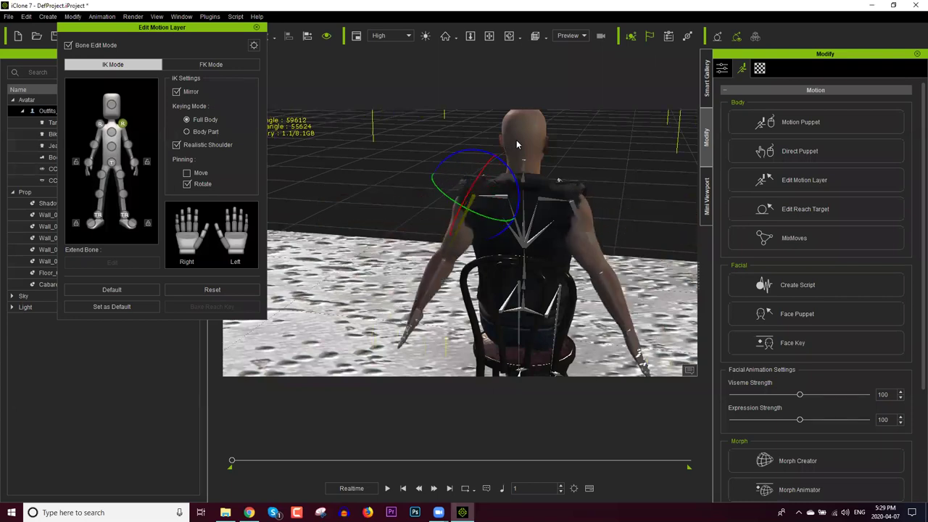
{"action": "left_click_drag", "start_coordinate": [482, 214], "coordinate": [492, 217]}
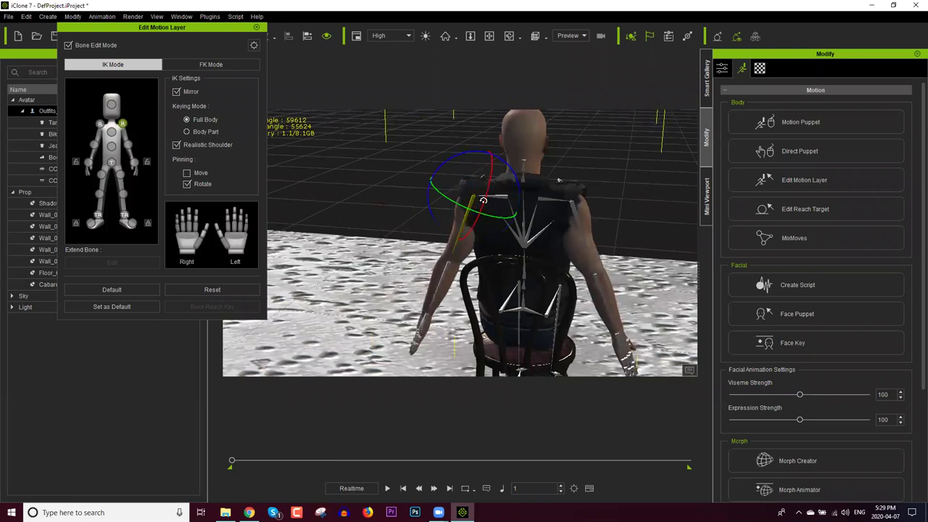
{"action": "left_click_drag", "start_coordinate": [485, 197], "coordinate": [489, 194]}
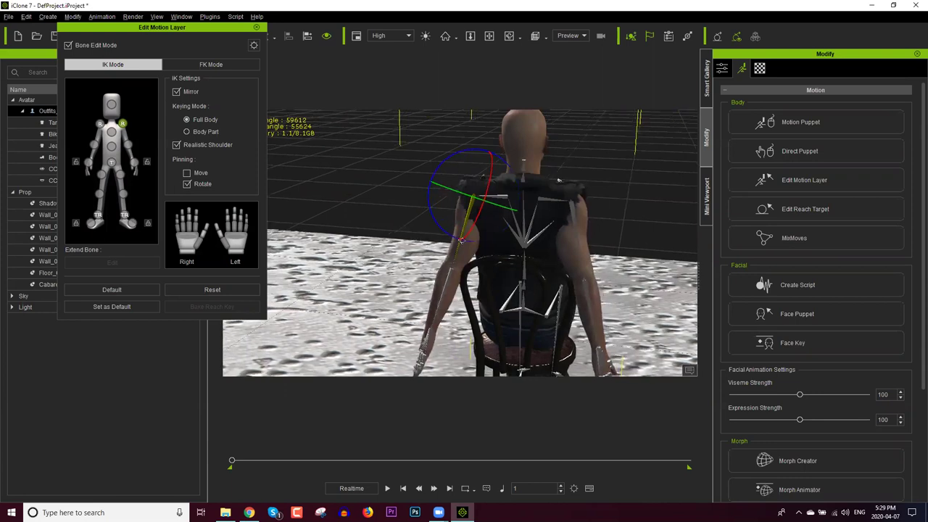
Step: Twist the mirrored forearms so the palms turn toward the rear, and turn off Bone Edit Mode
{"action": "right_click_drag", "start_coordinate": [559, 180], "coordinate": [449, 217]}
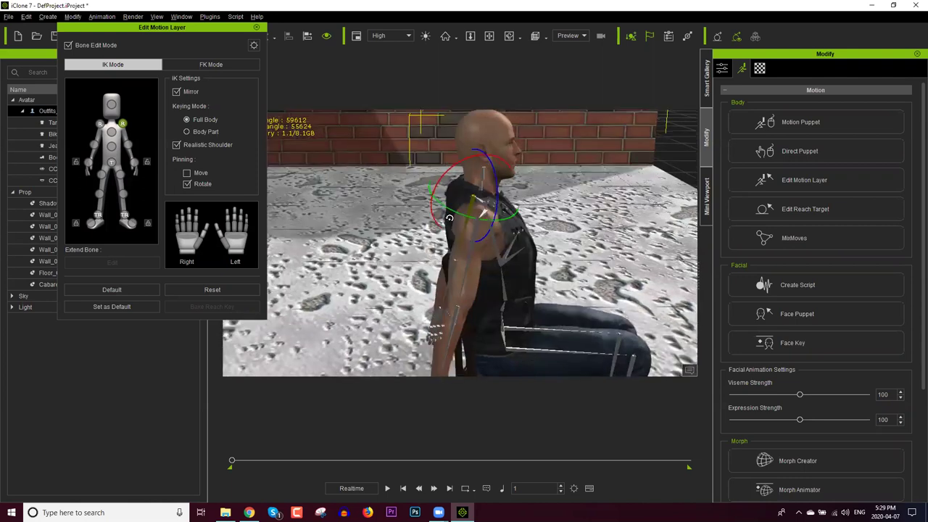
{"action": "key", "text": "ctrl+z"}
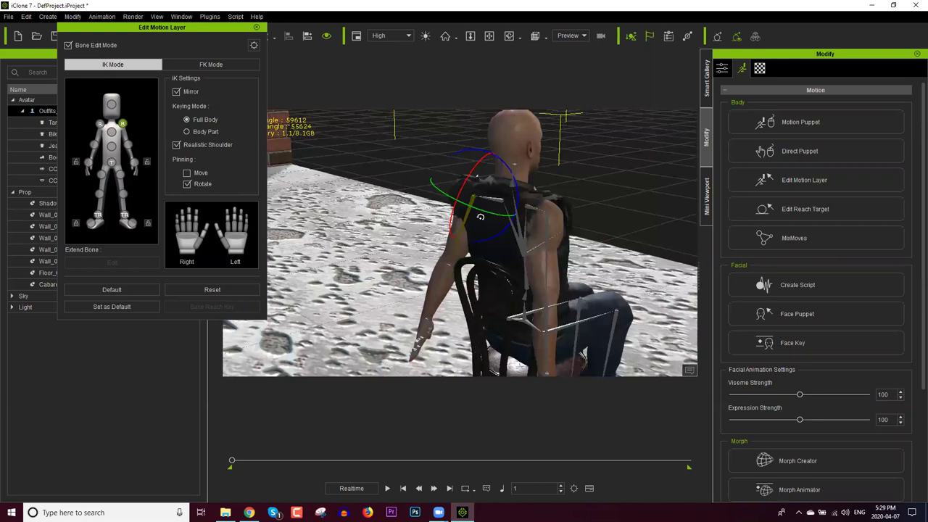
{"action": "key", "text": "ctrl+z"}
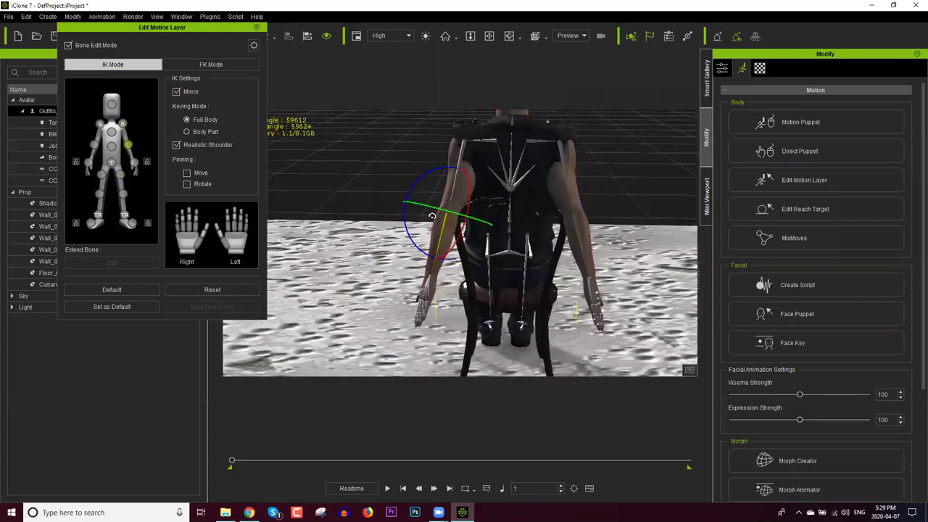
{"action": "key", "text": "ctrl+z"}
{"action": "key", "text": "ctrl+z"}
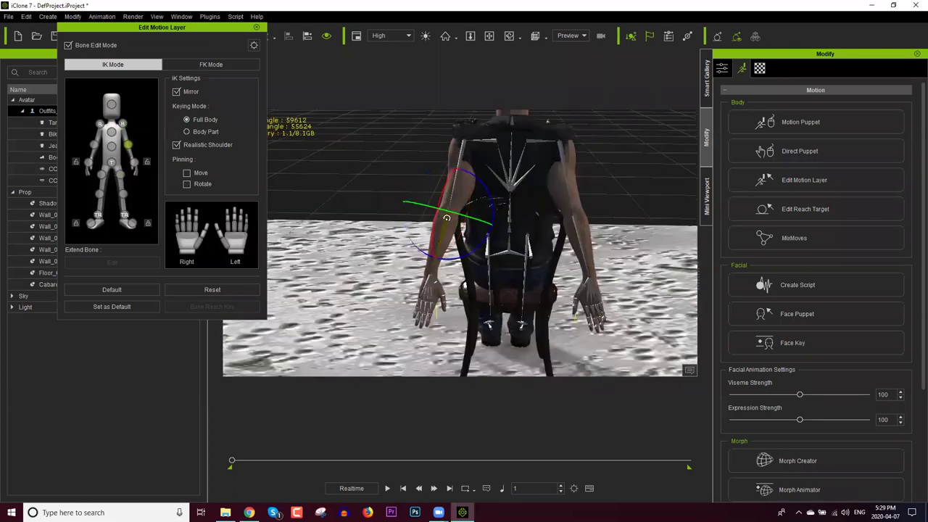
{"action": "left_click", "coordinate": [68, 45]}
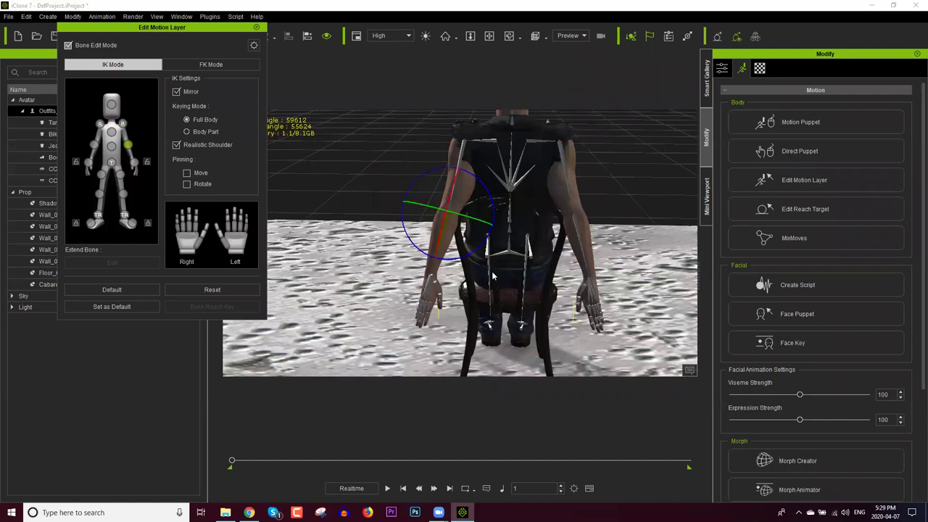
{"action": "key", "text": "space"}
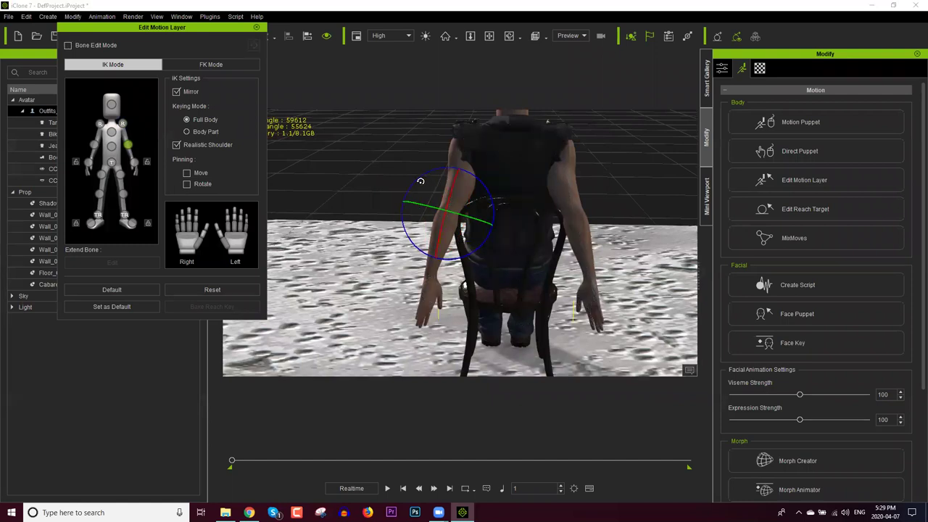
Step: Adjust the rotation of the mirrored upper arms so the elbows turn outward on both sides of the backrest
{"action": "scroll", "coordinate": [415, 181], "scroll_direction": "up", "scroll_amount": 3}
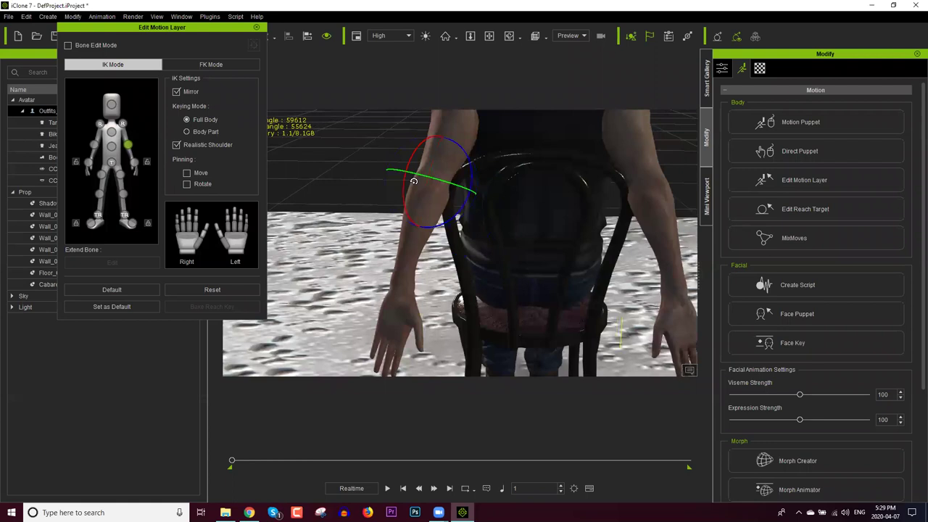
{"action": "key", "text": "ctrl+z"}
{"action": "left_click", "coordinate": [123, 127]}
{"action": "right_click_drag", "start_coordinate": [492, 193], "coordinate": [486, 174]}
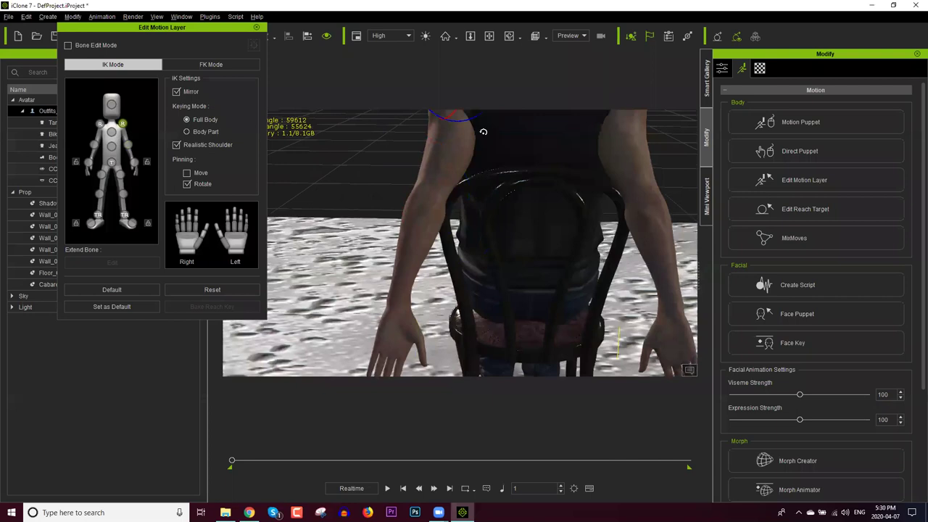
{"action": "scroll", "coordinate": [484, 132], "scroll_direction": "down", "scroll_amount": 2}
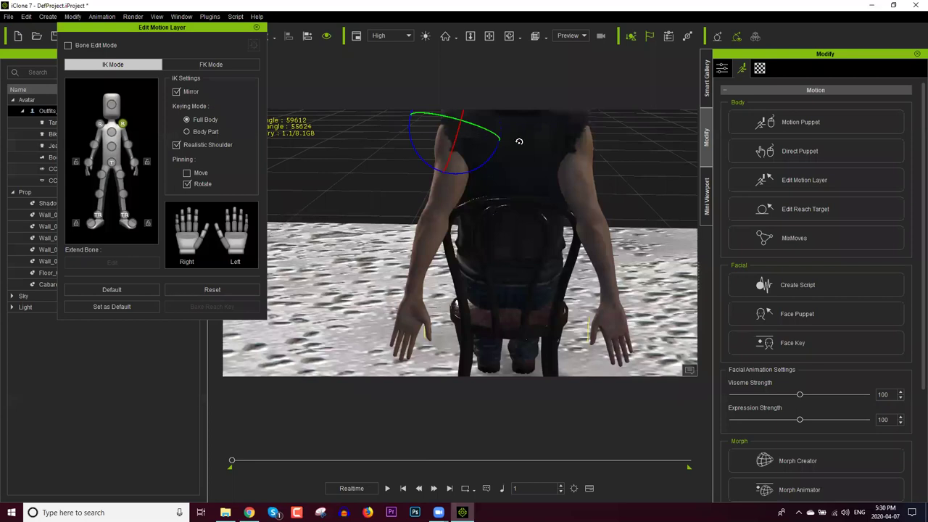
{"action": "middle_click_drag", "start_coordinate": [520, 181], "coordinate": [484, 199]}
{"action": "right_click_drag", "start_coordinate": [348, 231], "coordinate": [479, 236]}
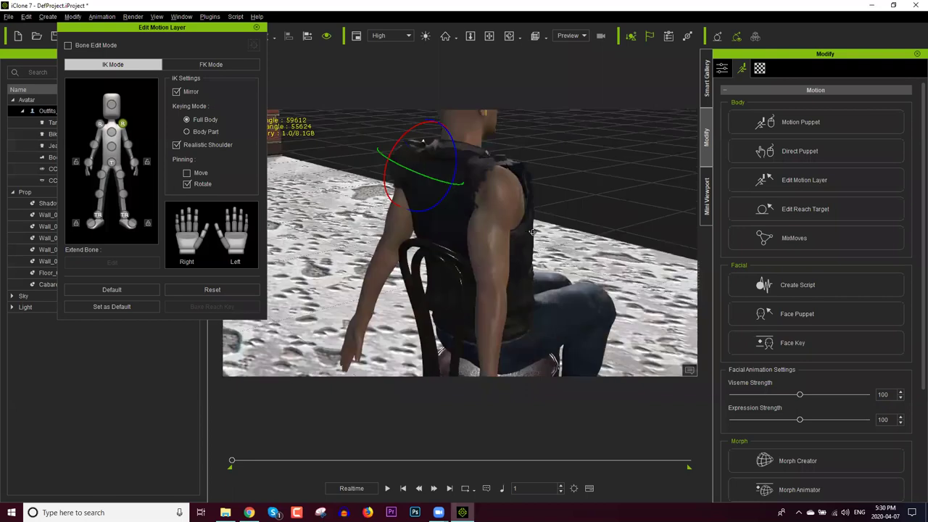
{"action": "right_click_drag", "start_coordinate": [453, 174], "coordinate": [332, 269]}
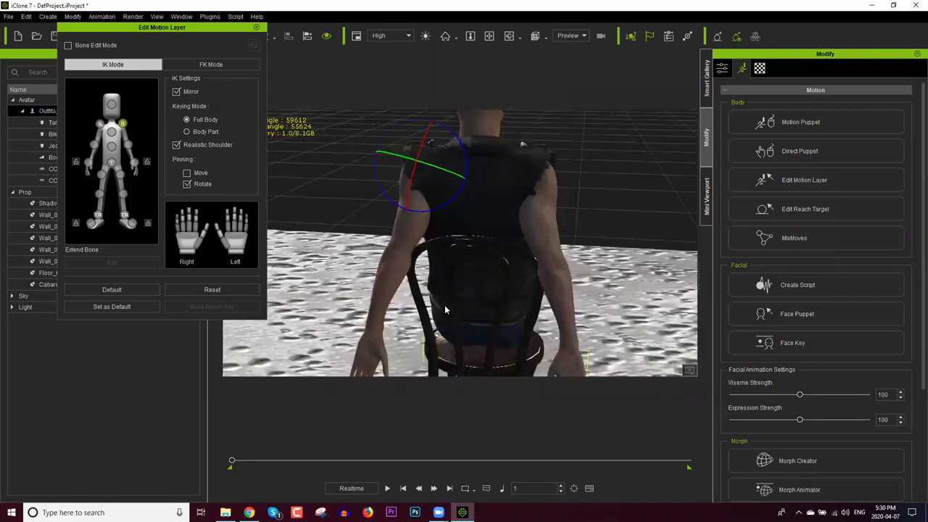
Step: Rotate the right forearm with mirroring so both forearms bend inward and the hands come together behind the chair
{"action": "left_click", "coordinate": [94, 147]}
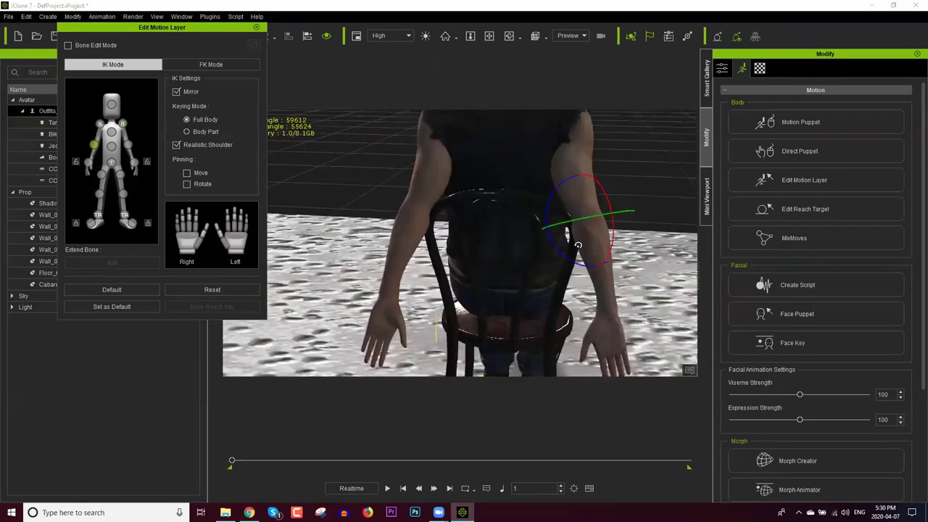
{"action": "left_click_drag", "start_coordinate": [568, 256], "coordinate": [524, 261]}
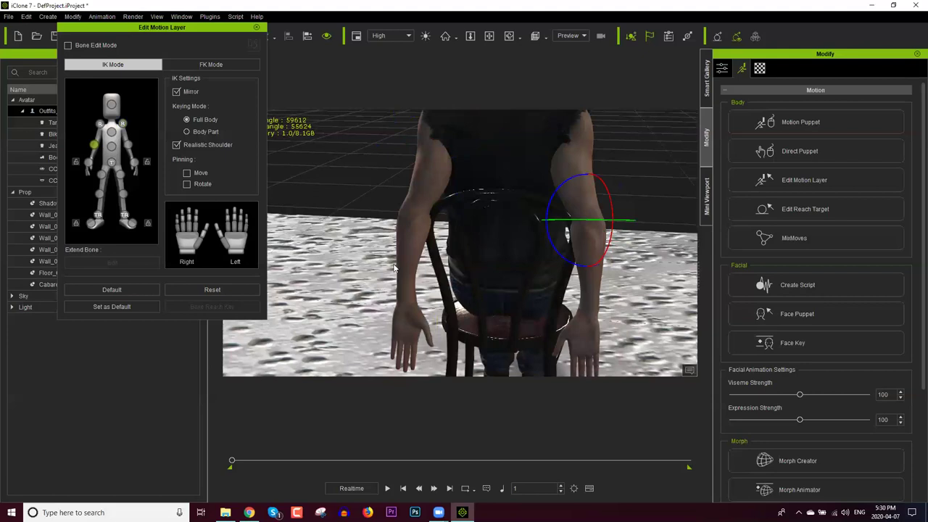
{"action": "key", "text": "ctrl+z"}
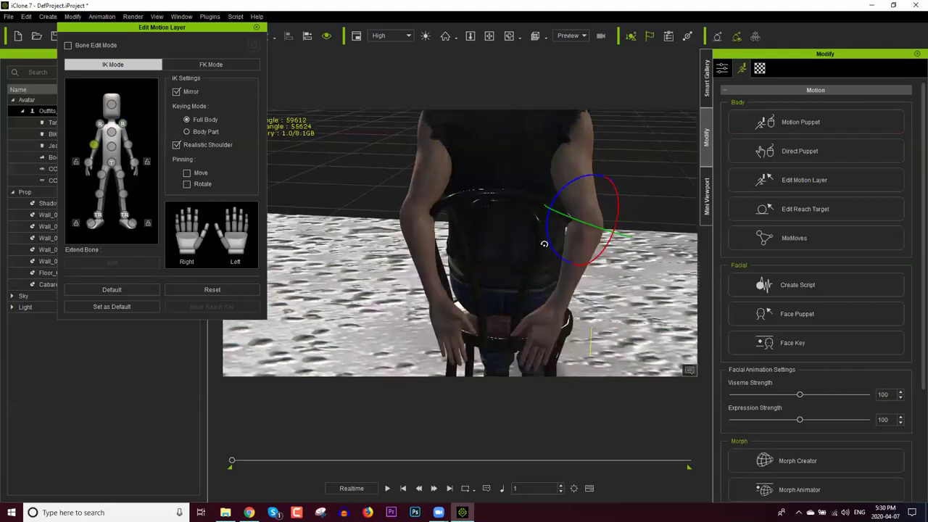
{"action": "key", "text": "ctrl+z"}
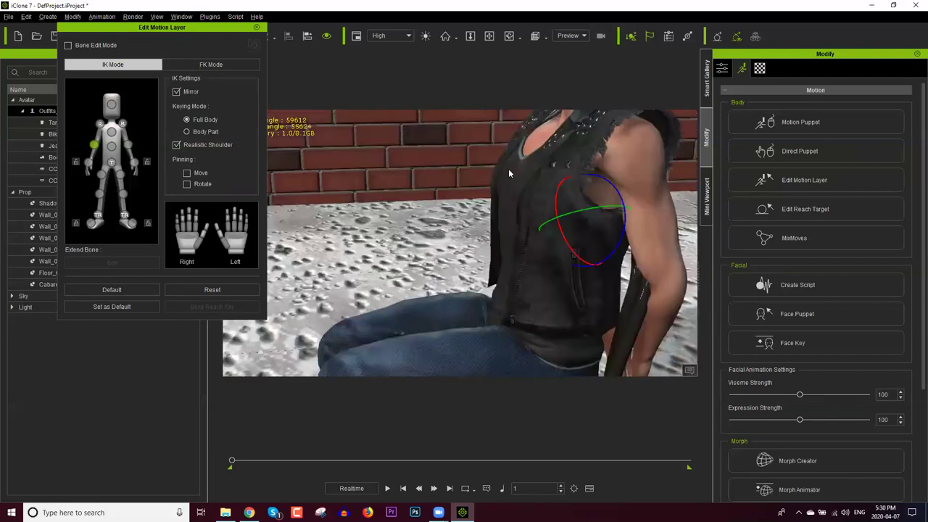
Step: Rotate the mirrored upper arms farther back so the forearms and hands sit behind the backrest
{"action": "right_click_drag", "start_coordinate": [485, 163], "coordinate": [476, 154]}
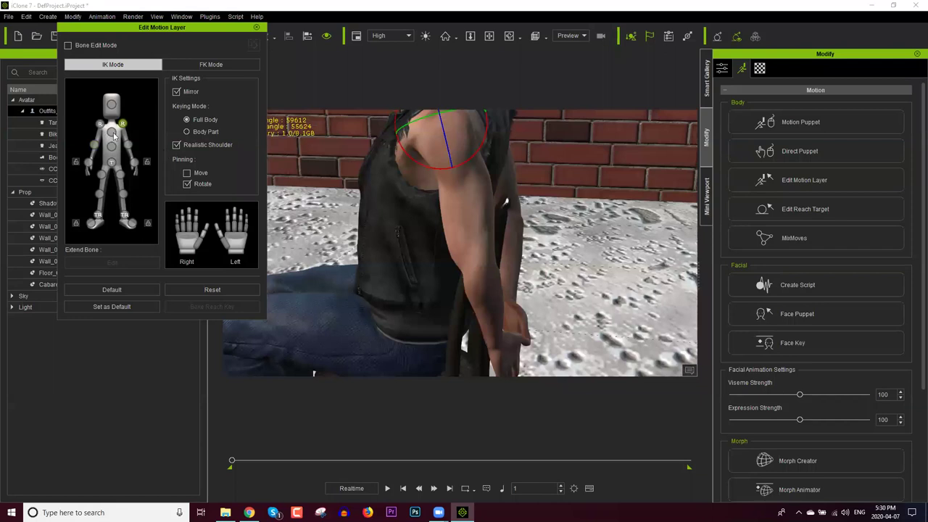
{"action": "mouse_move", "coordinate": [507, 206]}
{"action": "left_mouse_down"}
{"action": "mouse_move", "coordinate": [496, 219]}
{"action": "mouse_move", "coordinate": [511, 211]}
{"action": "left_mouse_up"}
{"action": "right_click_drag", "start_coordinate": [489, 161], "coordinate": [495, 142]}
Step: Move the chest slightly backward to fit the seated upper body and joined hands around the chair's backrest
{"action": "key", "text": "w"}
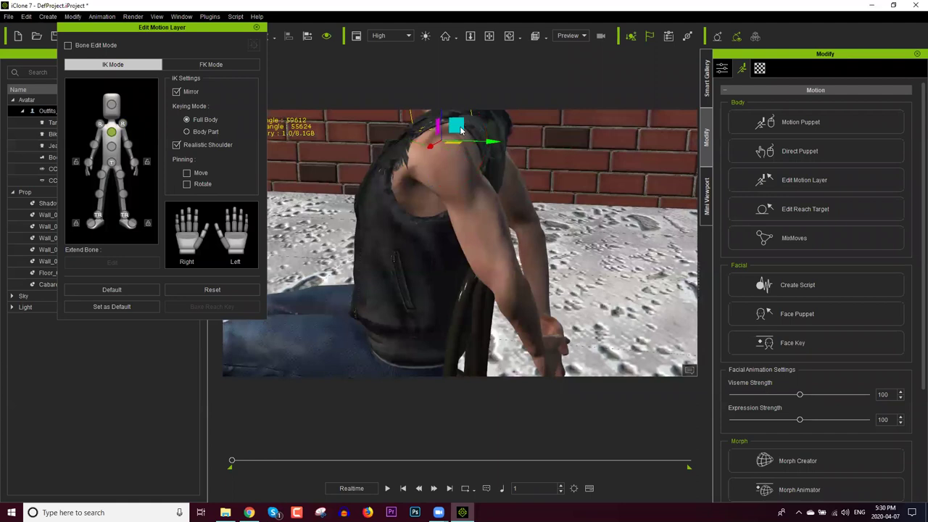
{"action": "left_click_drag", "start_coordinate": [458, 125], "coordinate": [488, 165]}
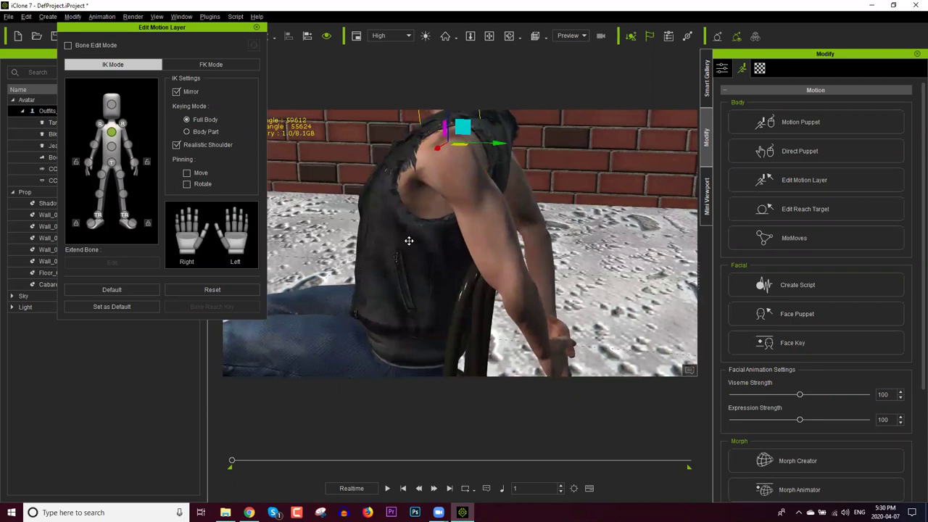
{"action": "right_click_drag", "start_coordinate": [409, 241], "coordinate": [483, 239]}
{"action": "right_click_drag", "start_coordinate": [424, 220], "coordinate": [528, 243]}
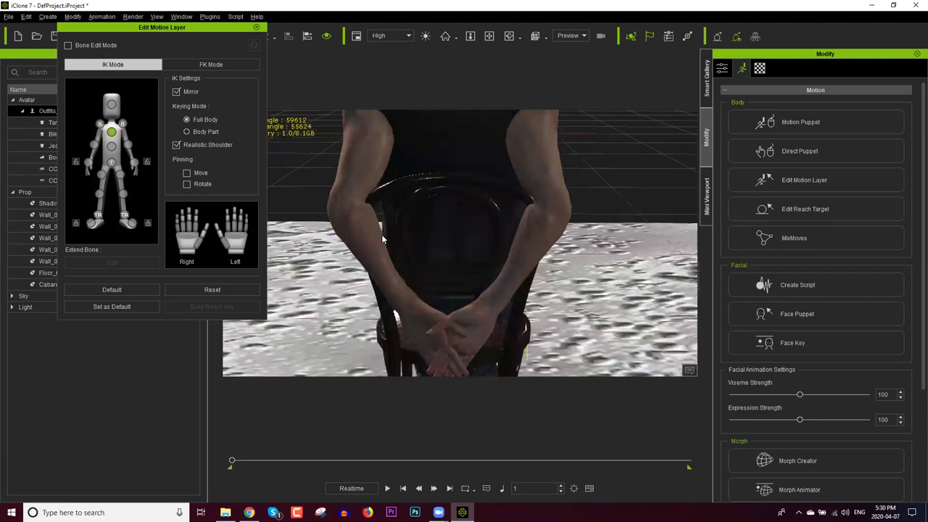
Step: Rotate the mirrored forearms about their length to turn the hands behind the chair's backrest
{"action": "right_click_drag", "start_coordinate": [384, 239], "coordinate": [123, 203]}
{"action": "right_click_drag", "start_coordinate": [283, 243], "coordinate": [396, 248]}
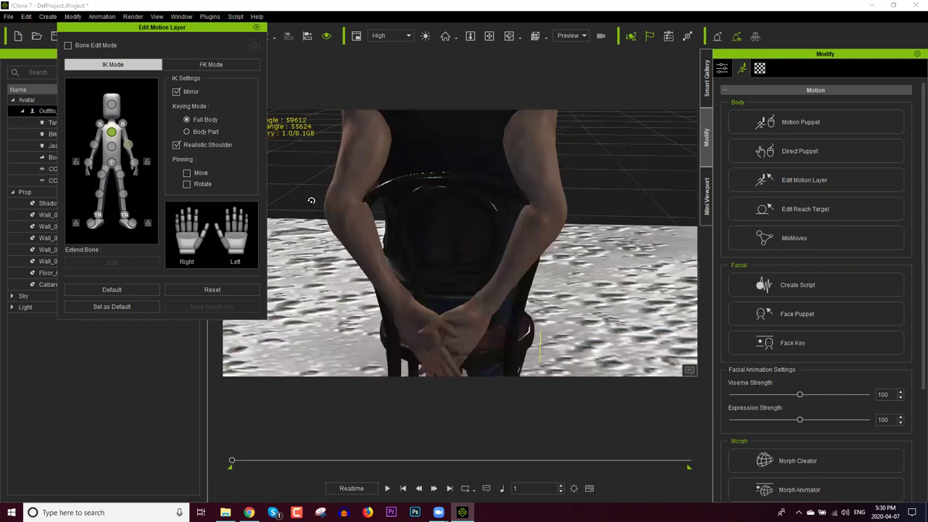
{"action": "left_click", "coordinate": [338, 194]}
{"action": "left_click_drag", "start_coordinate": [390, 191], "coordinate": [445, 195]}
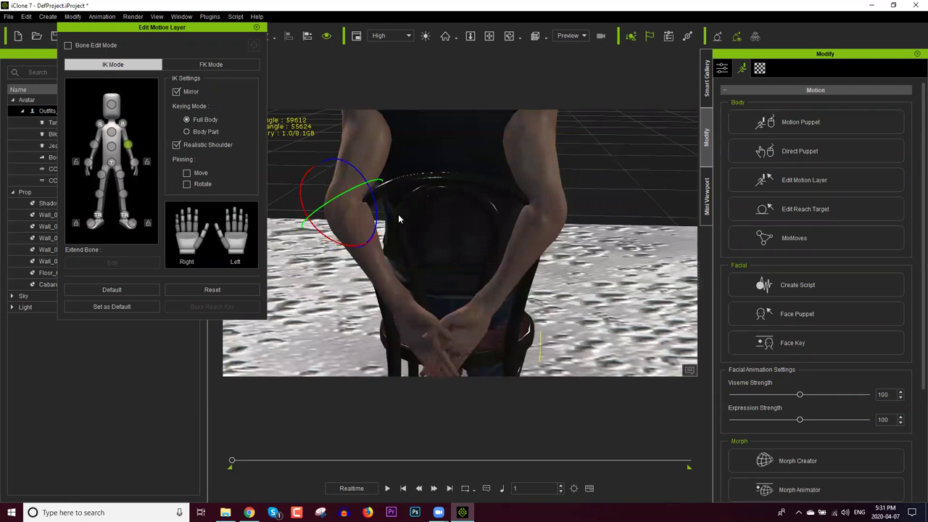
{"action": "left_click_drag", "start_coordinate": [398, 220], "coordinate": [290, 257]}
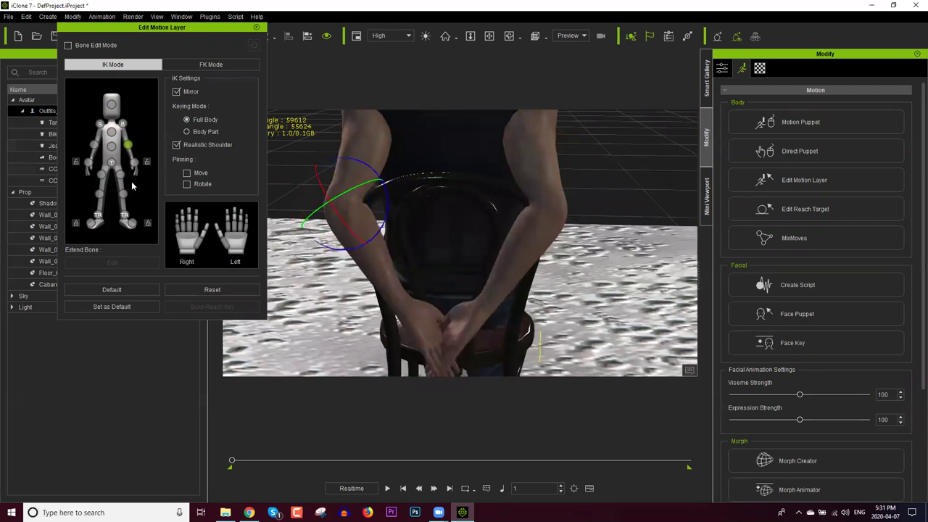
Step: Rotate the mirrored hands at the wrists so they separate and hang fingers down with the palms facing backward
{"action": "left_click", "coordinate": [135, 163]}
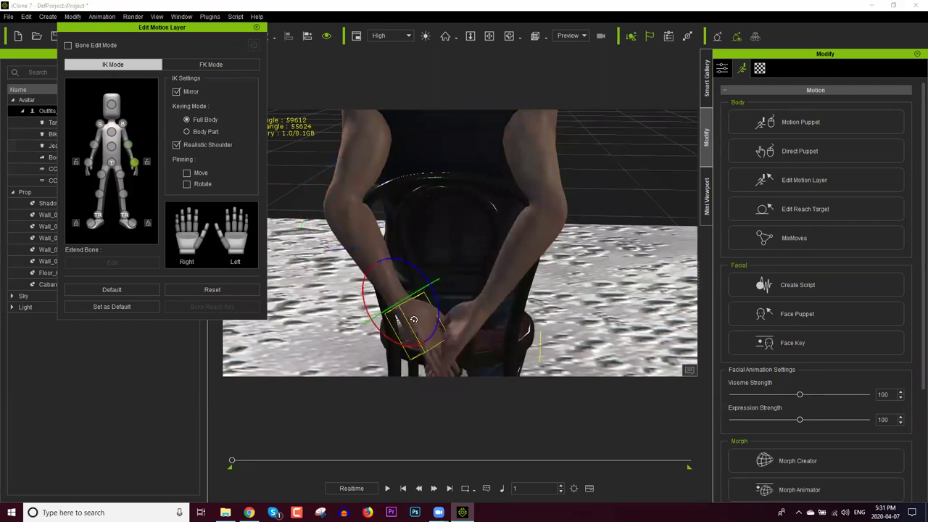
{"action": "left_click_drag", "start_coordinate": [387, 335], "coordinate": [365, 333]}
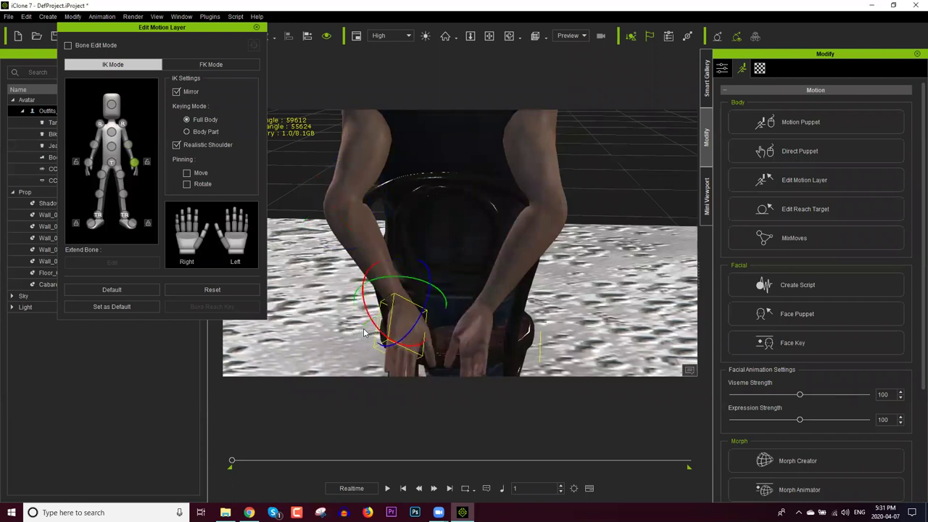
{"action": "left_click_drag", "start_coordinate": [416, 283], "coordinate": [380, 263]}
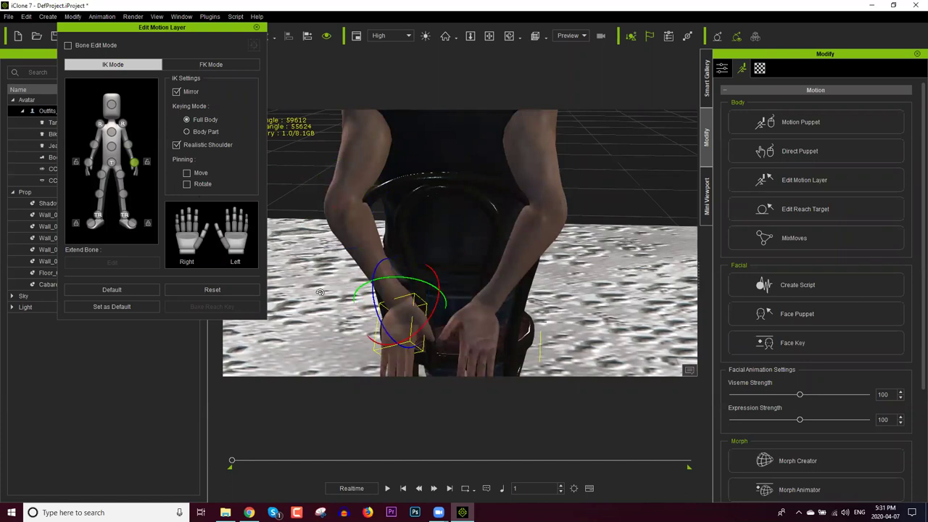
Step: Move the mirrored hands closer together, fine-tune their rotation behind the backrest, and close the motion layer editor
{"action": "key", "text": "w"}
{"action": "left_click_drag", "start_coordinate": [349, 300], "coordinate": [445, 317]}
{"action": "key", "text": "e"}
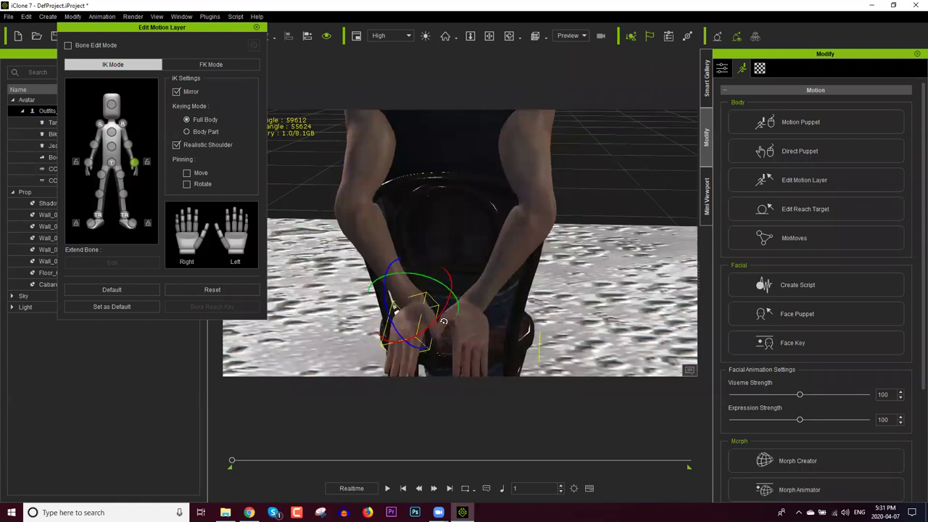
{"action": "left_click_drag", "start_coordinate": [444, 321], "coordinate": [464, 308]}
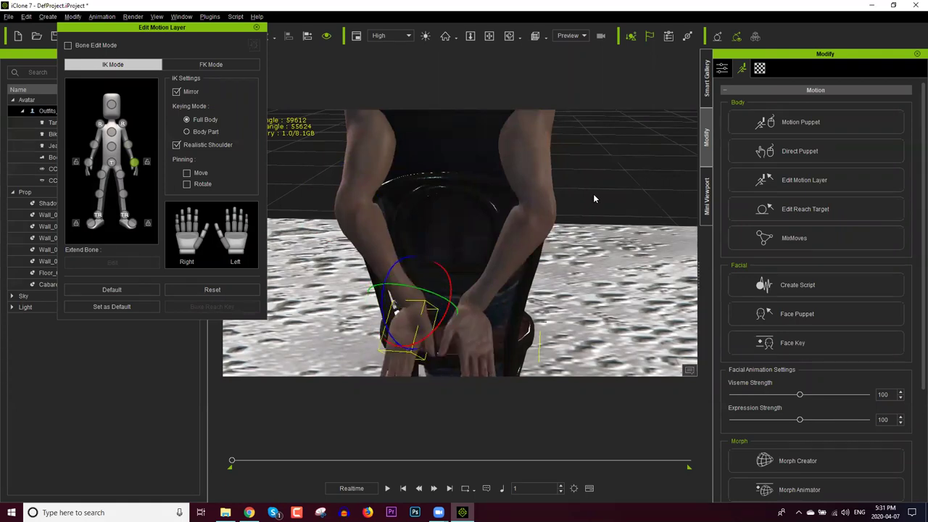
{"action": "scroll", "coordinate": [593, 194], "scroll_direction": "down", "scroll_amount": 3}
{"action": "scroll", "coordinate": [474, 223], "scroll_direction": "down", "scroll_amount": 3}
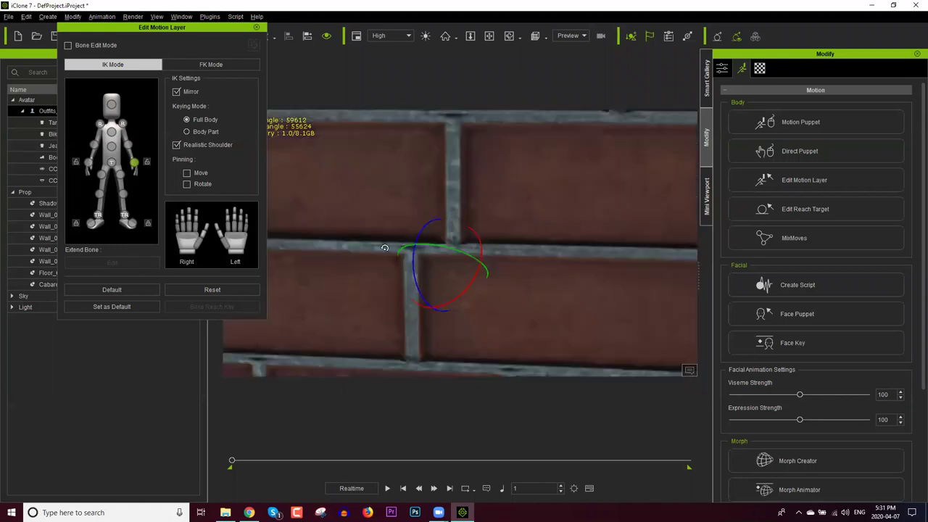
{"action": "left_click_drag", "start_coordinate": [402, 253], "coordinate": [530, 242], "text": "alt"}
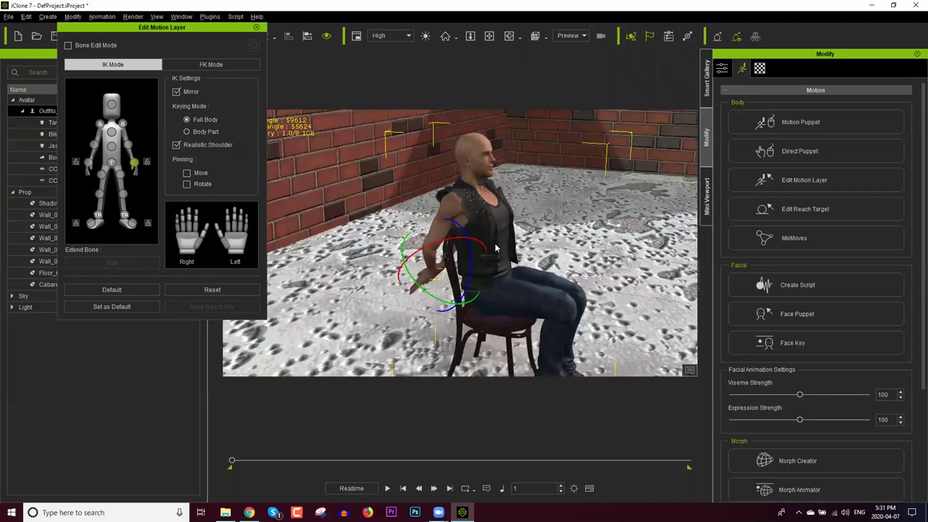
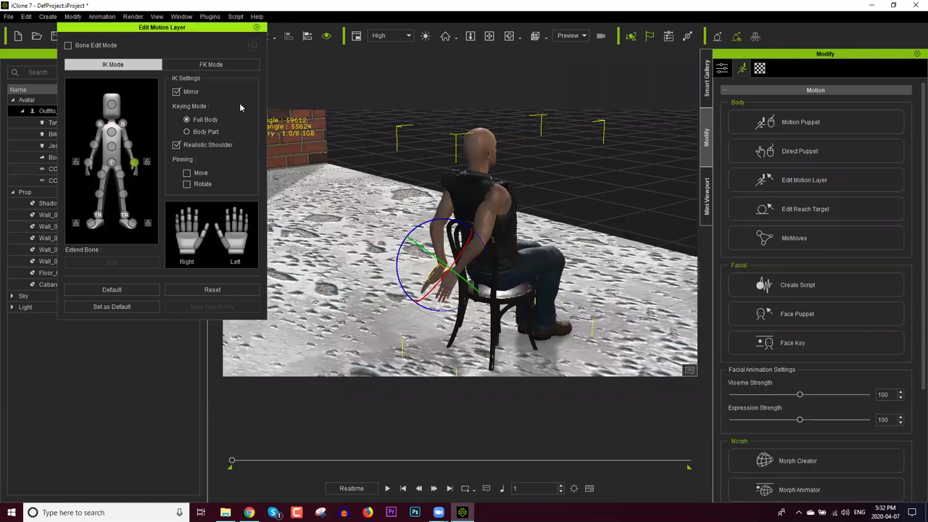
{"action": "key", "text": "Escape"}
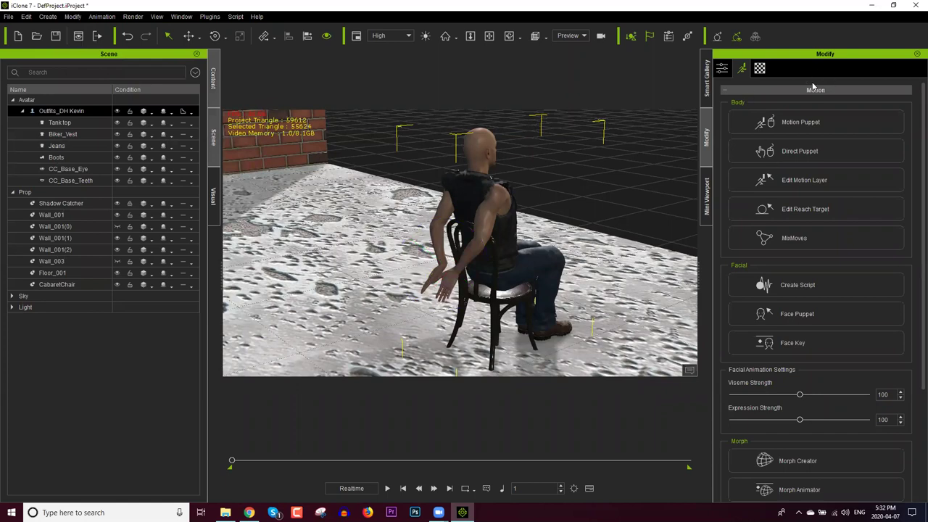
Step: Search the Smart Gallery for "handcuff" and open the Policeman Uniforms & Gears pack
{"action": "key", "text": "F4"}
{"action": "key", "text": "F8"}
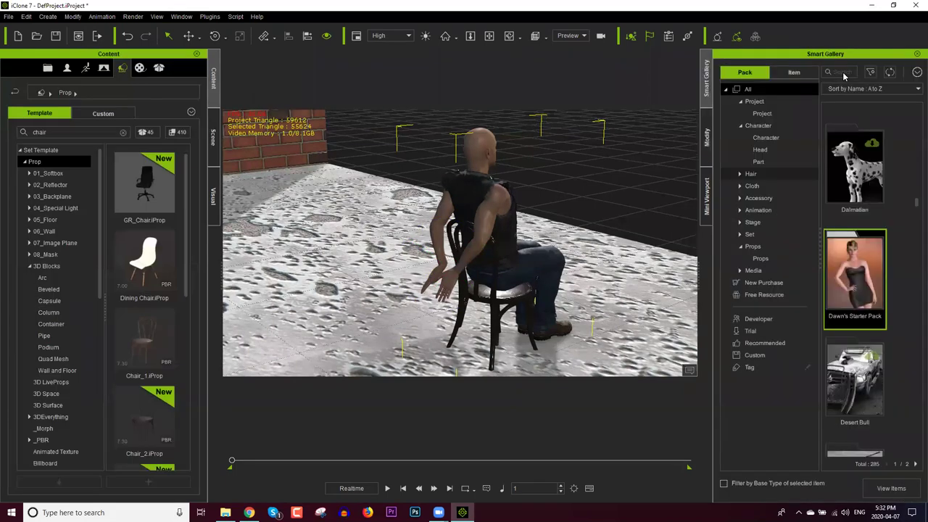
{"action": "left_click", "coordinate": [842, 73]}
{"action": "type", "text": "hardcuff"}
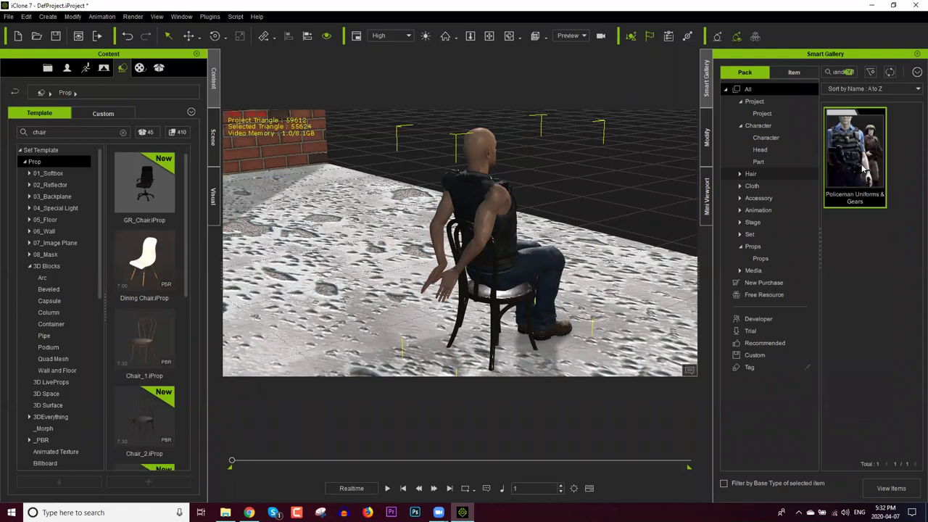
{"action": "double_click", "coordinate": [863, 168]}
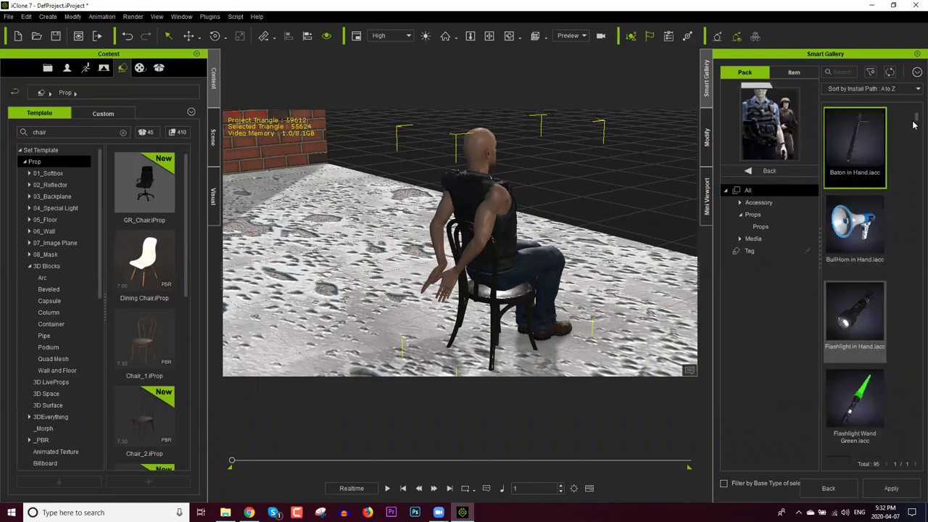
Step: Find the handcuffs in the pack with the search "cuff" and place the Handcuffs prop on the floor behind the chair
{"action": "scroll", "coordinate": [915, 141], "scroll_direction": "down", "scroll_amount": 1}
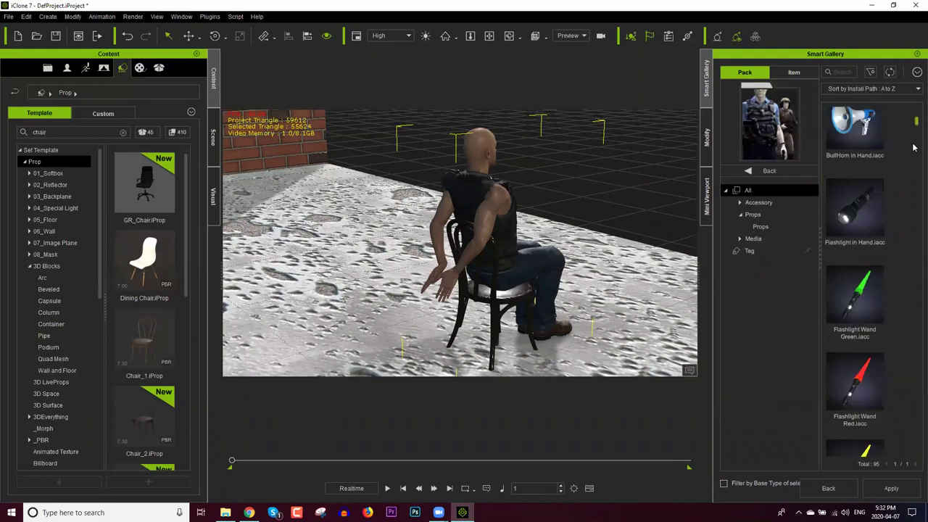
{"action": "scroll", "coordinate": [914, 145], "scroll_direction": "down", "scroll_amount": 2}
{"action": "scroll", "coordinate": [914, 145], "scroll_direction": "down", "scroll_amount": 2}
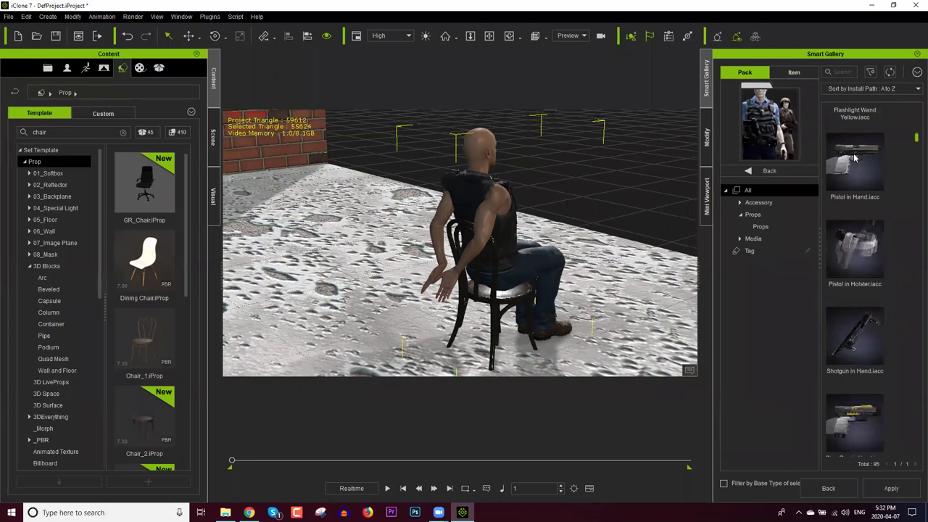
{"action": "left_click_drag", "start_coordinate": [467, 359], "coordinate": [470, 318]}
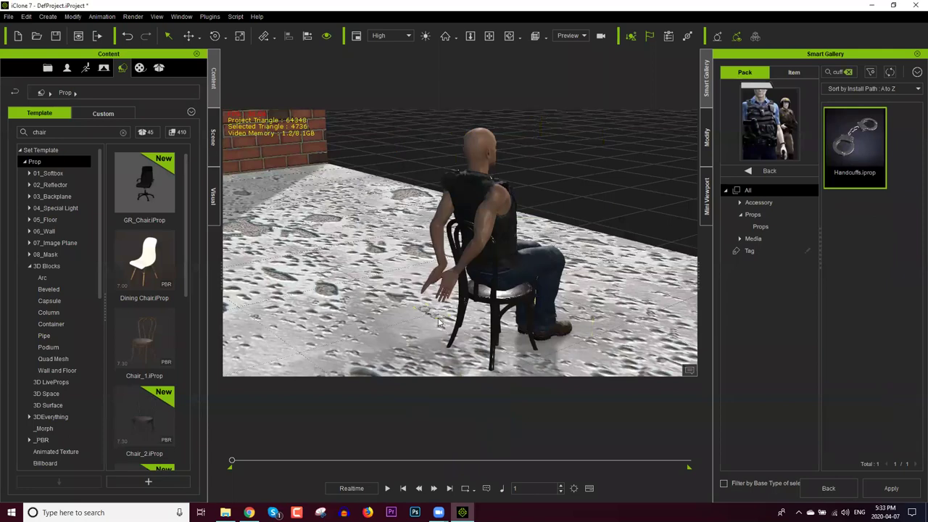
{"action": "left_click", "coordinate": [439, 355]}
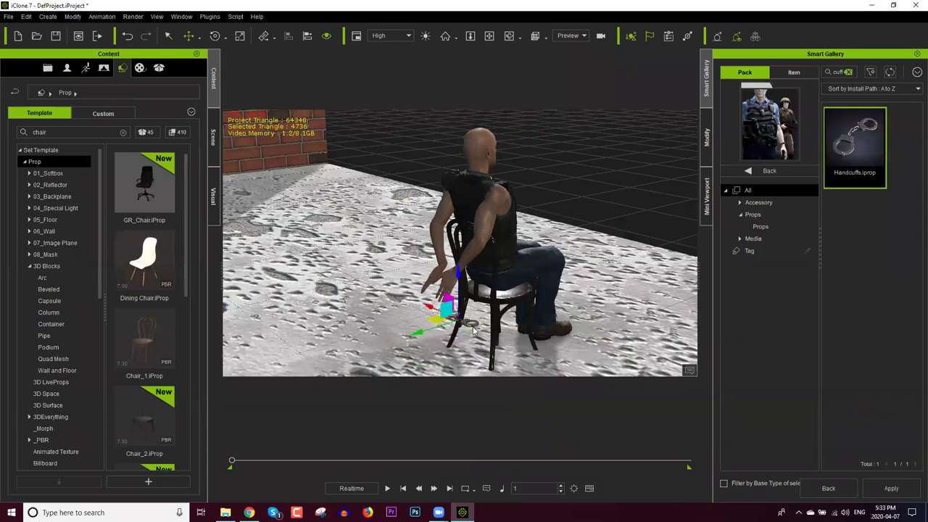
Step: Select Wall_001 and hide it to clear the view of the character from behind
{"action": "key", "text": "Home"}
{"action": "scroll", "coordinate": [473, 326], "scroll_direction": "down", "scroll_amount": 5}
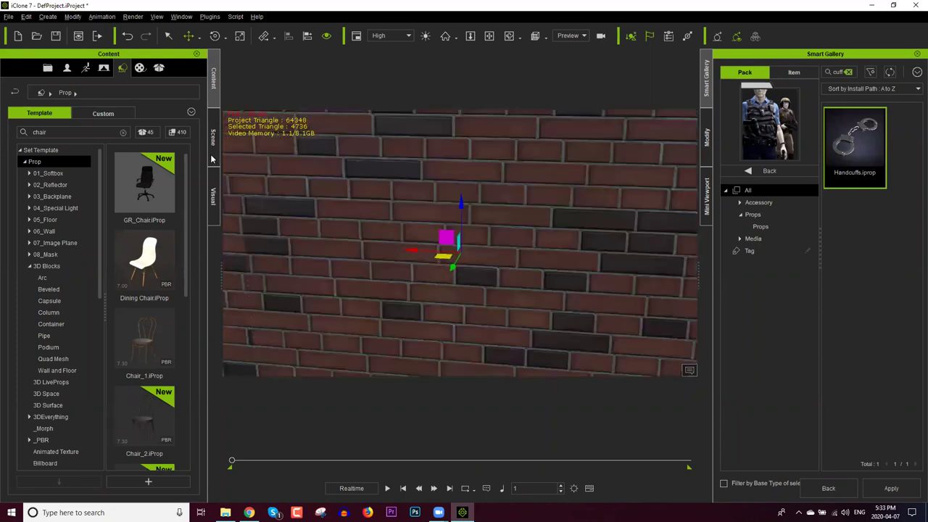
{"action": "key", "text": "ctrl+z"}
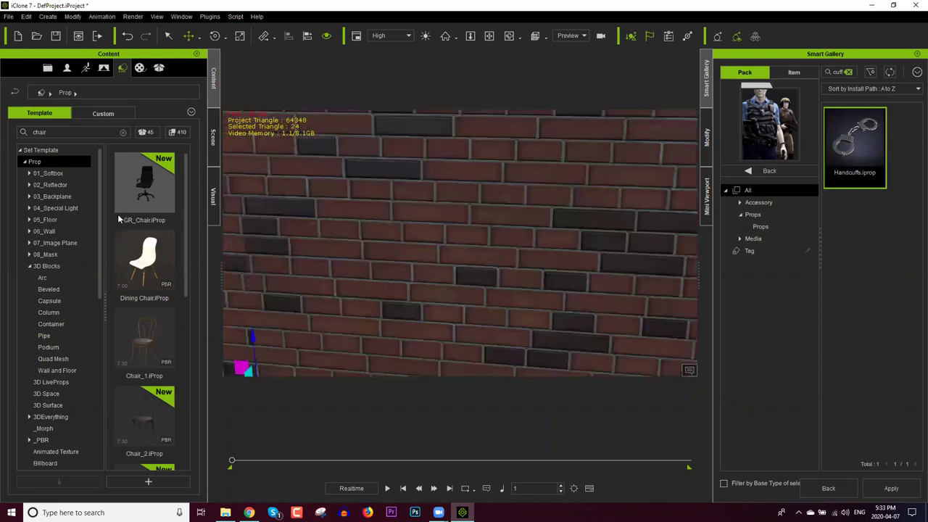
{"action": "left_click", "coordinate": [213, 137]}
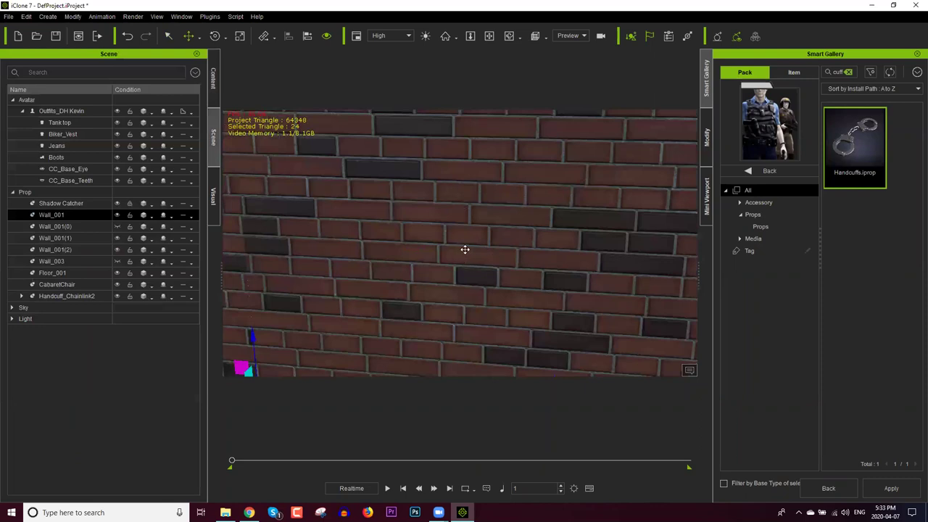
{"action": "key", "text": "h"}
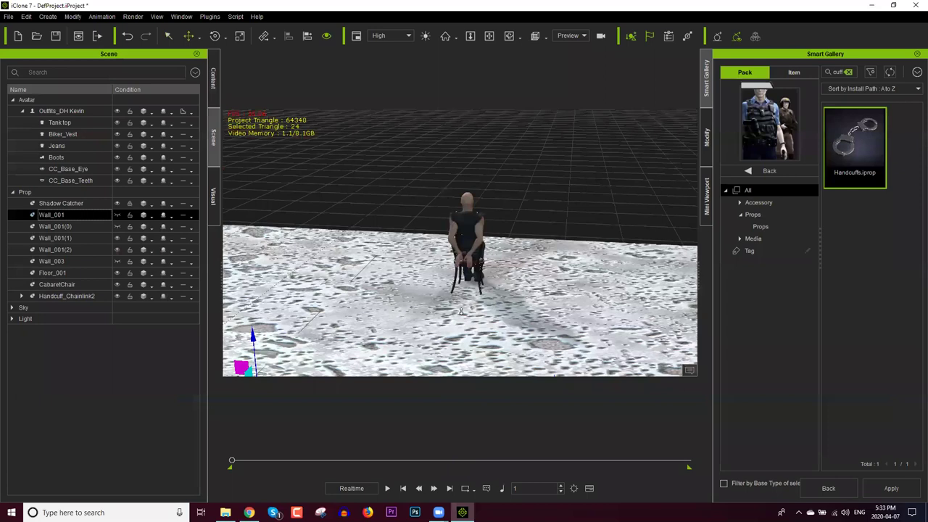
Step: Select the handcuffs behind the chair and raise them to the level of the character's wrists
{"action": "scroll", "coordinate": [473, 273], "scroll_direction": "up", "scroll_amount": 5}
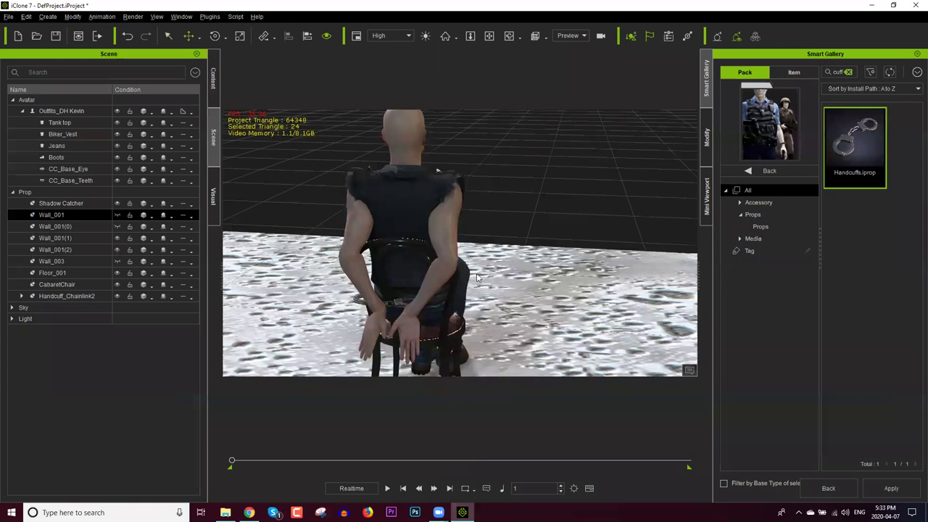
{"action": "scroll", "coordinate": [408, 212], "scroll_direction": "up", "scroll_amount": 3}
{"action": "scroll", "coordinate": [388, 232], "scroll_direction": "up", "scroll_amount": 2}
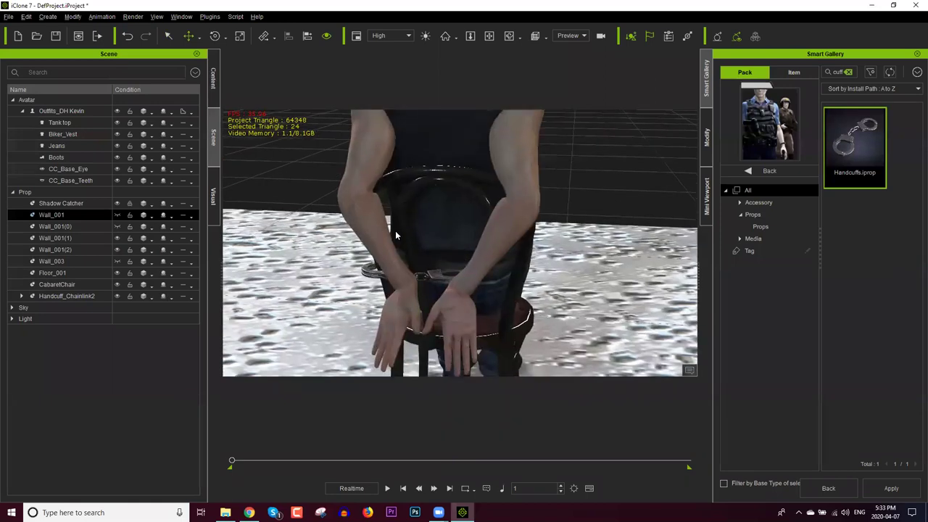
{"action": "left_click", "coordinate": [438, 250]}
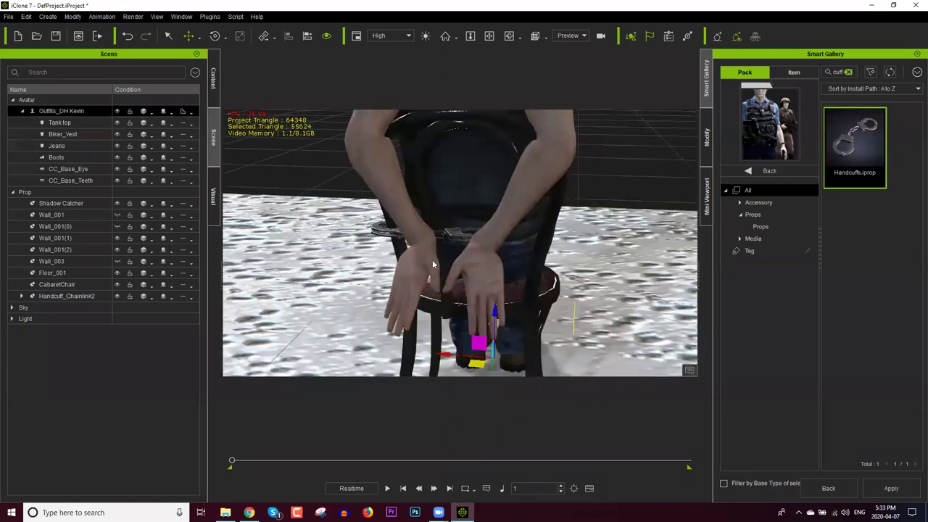
{"action": "left_click", "coordinate": [435, 261]}
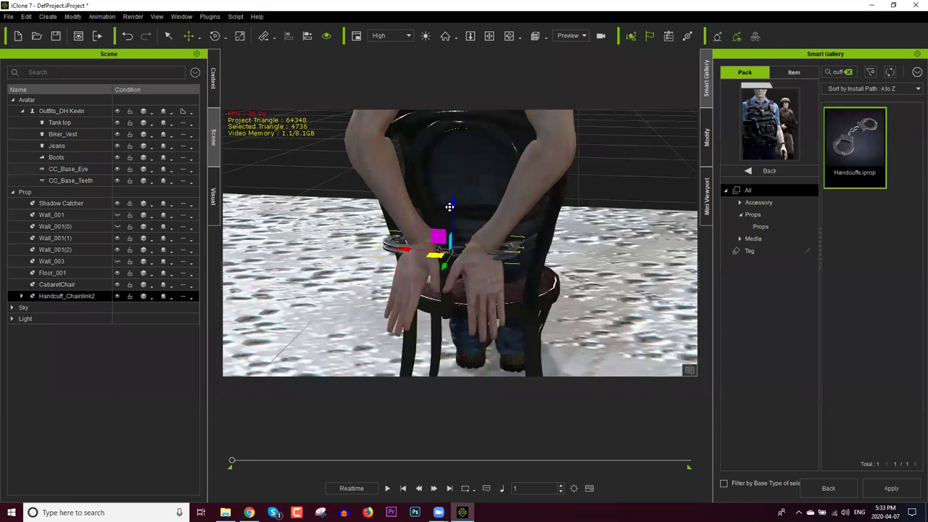
{"action": "key", "text": "ctrl+z"}
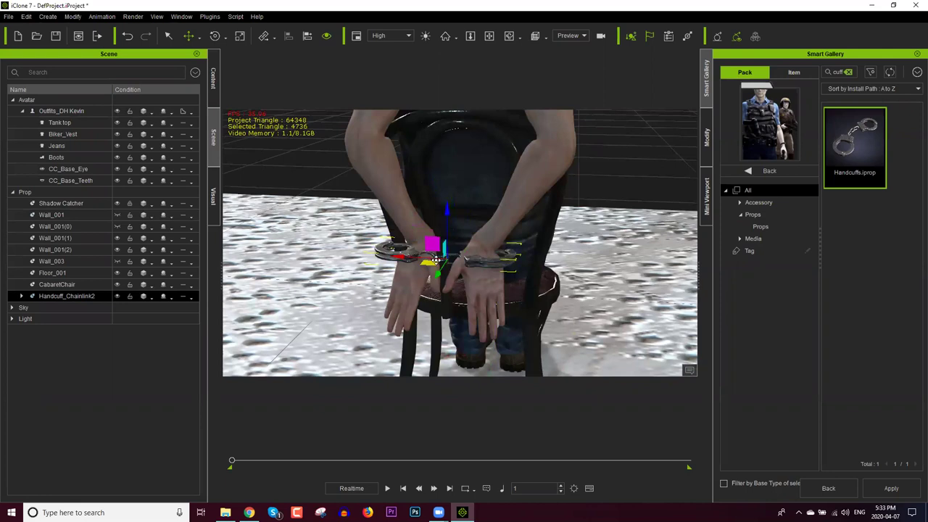
{"action": "left_click_drag", "start_coordinate": [438, 256], "coordinate": [445, 242]}
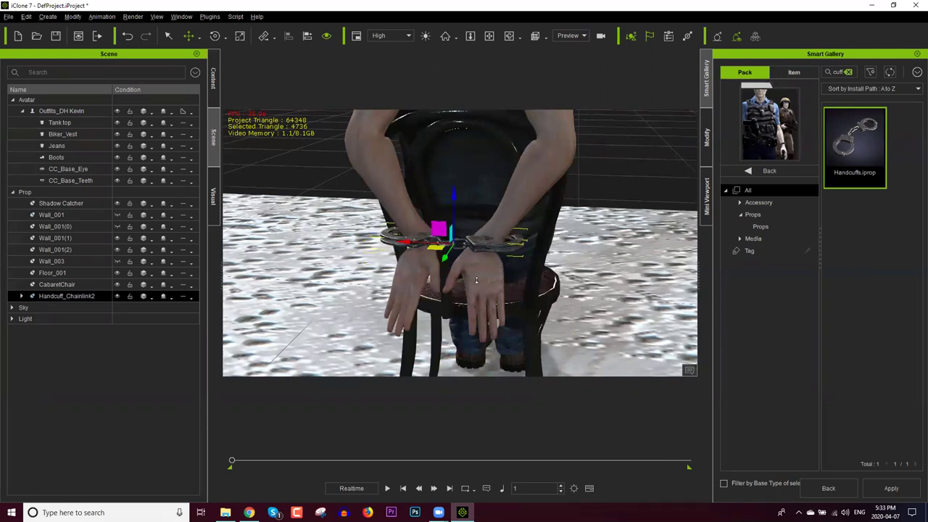
{"action": "right_click_drag", "start_coordinate": [477, 280], "coordinate": [470, 276]}
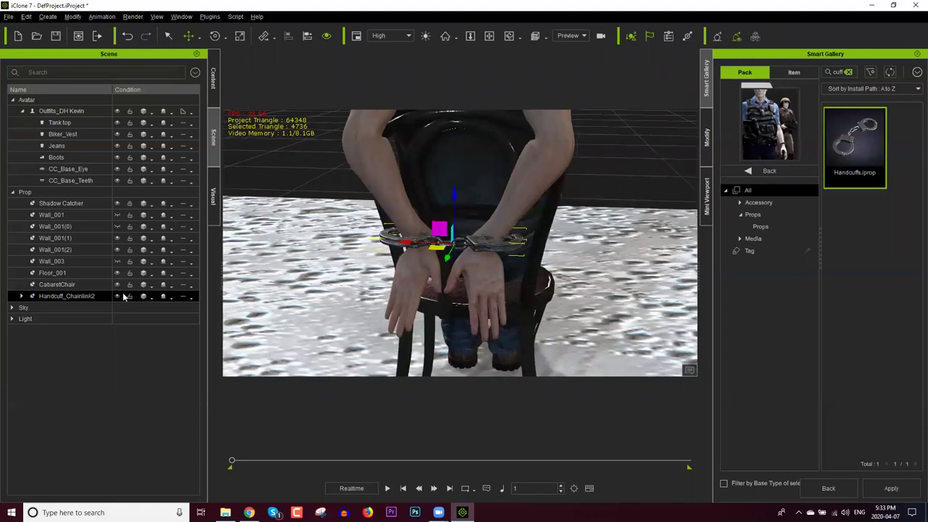
Step: Expand the handcuffs' parts and move Handcuff_ChainLink1 inward so its cuff sits around the wrist
{"action": "double_click", "coordinate": [71, 296]}
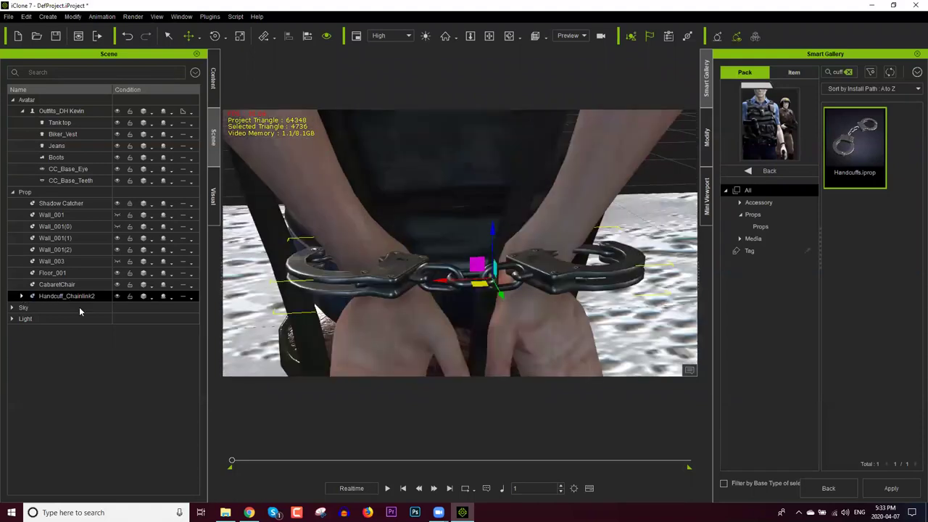
{"action": "left_click", "coordinate": [623, 285]}
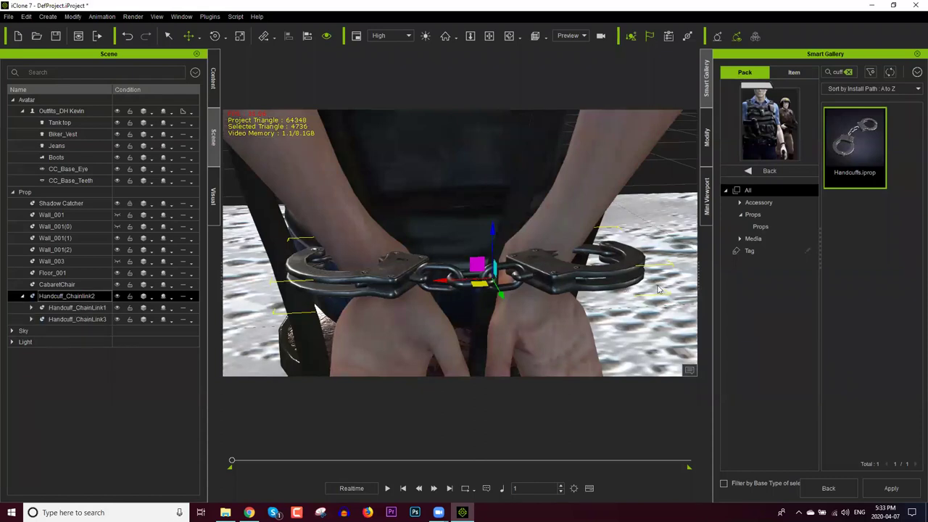
{"action": "key", "text": "e"}
{"action": "left_click_drag", "start_coordinate": [519, 250], "coordinate": [412, 229]}
{"action": "key", "text": "w"}
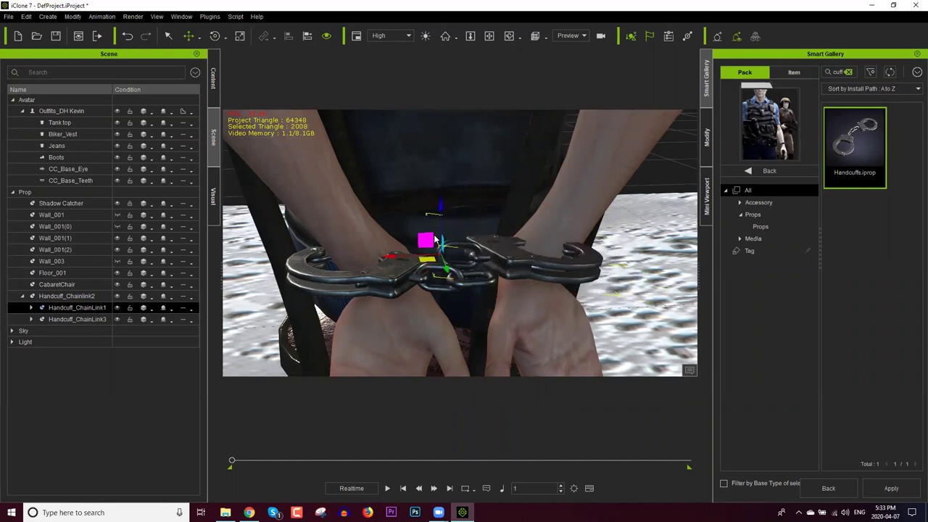
{"action": "left_click", "coordinate": [26, 16]}
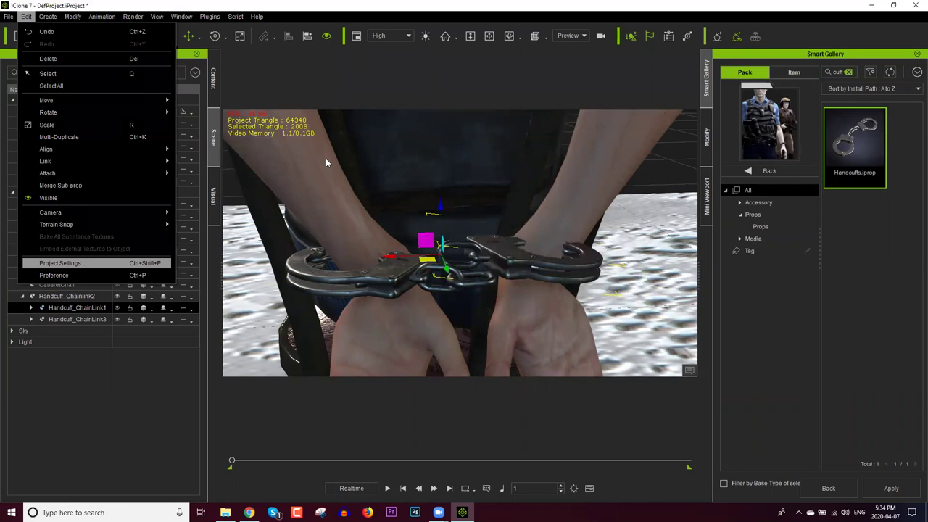
{"action": "key", "text": "Down"}
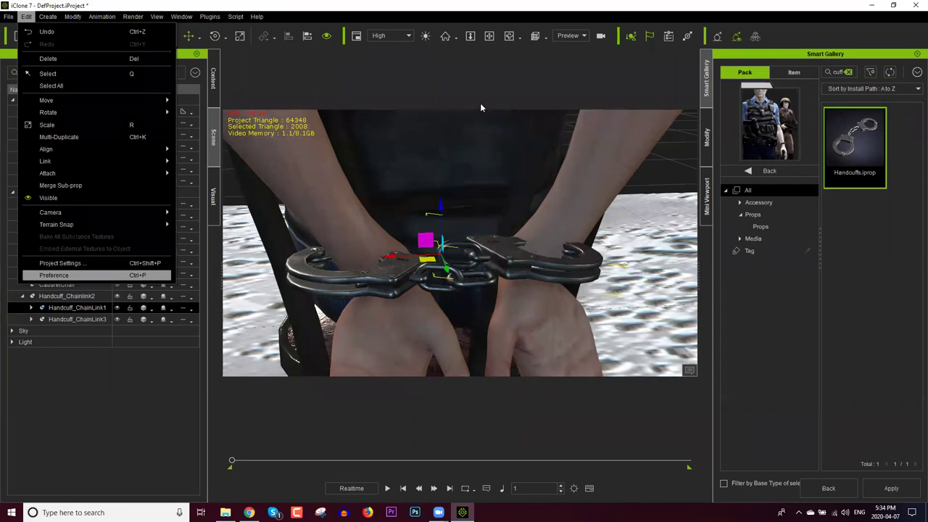
Step: Select the complete handcuffs and move them across so the cuffs sit around both wrists
{"action": "key", "text": "Return"}
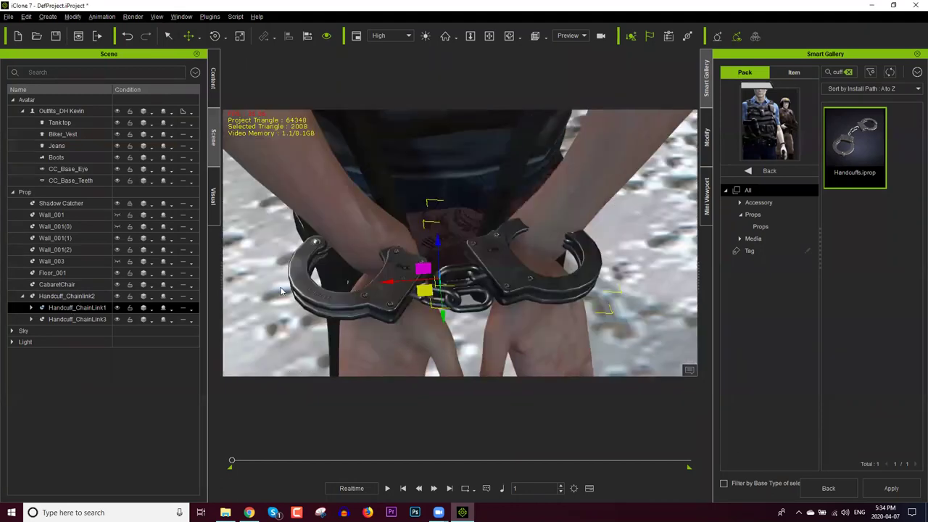
{"action": "left_click", "coordinate": [378, 298]}
{"action": "left_click_drag", "start_coordinate": [424, 273], "coordinate": [481, 257]}
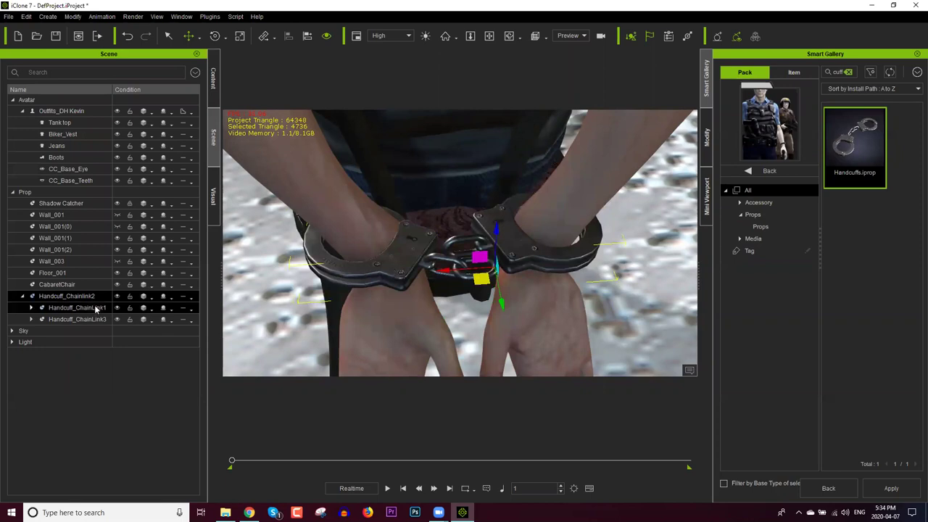
Step: Select Handcuff_ChainLink3 and rotate it so its cuff lines up with the angle of the wrist
{"action": "left_click", "coordinate": [75, 319]}
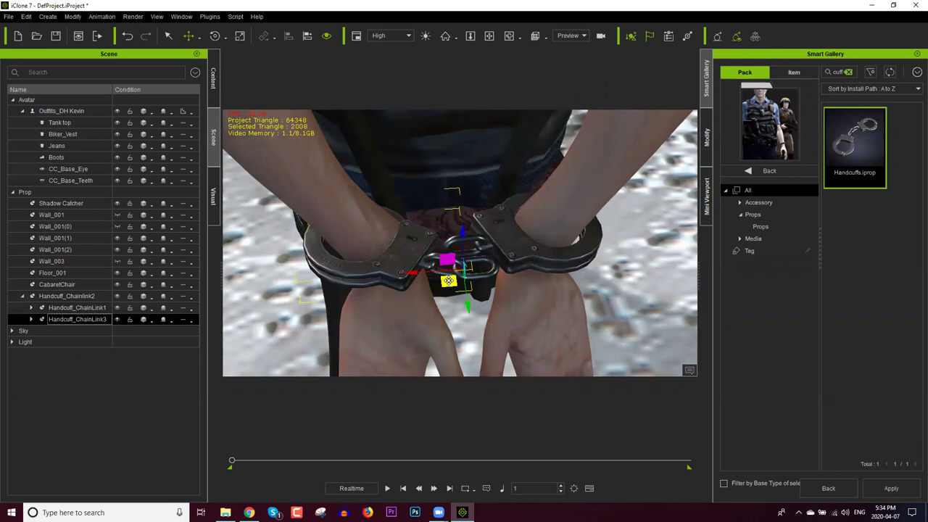
{"action": "key", "text": "e"}
{"action": "left_click_drag", "start_coordinate": [487, 300], "coordinate": [486, 299]}
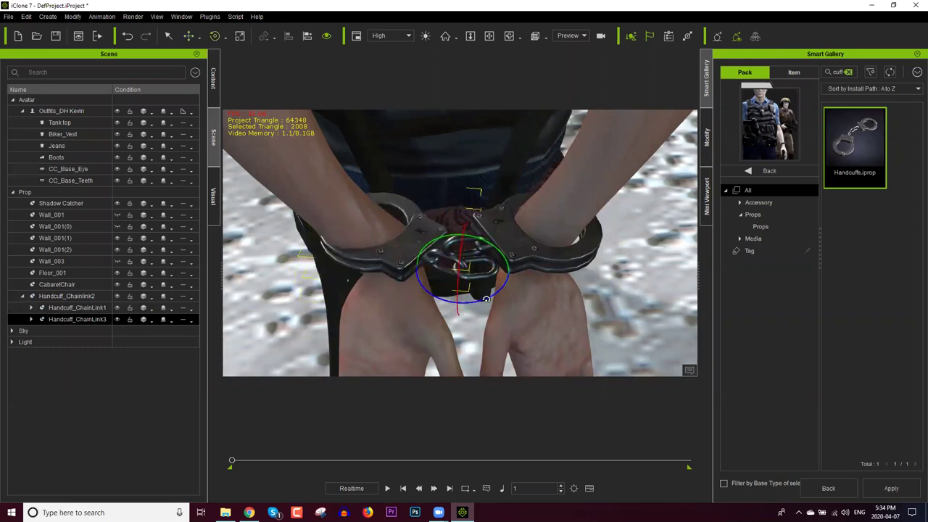
{"action": "left_click_drag", "start_coordinate": [482, 332], "coordinate": [508, 333]}
{"action": "right_click_drag", "start_coordinate": [523, 292], "coordinate": [493, 187], "text": "alt"}
{"action": "left_click_drag", "start_coordinate": [492, 199], "coordinate": [449, 208]}
Step: Try raising Handcuff_ChainLink3 slightly at the wrist and undo the last change
{"action": "key", "text": "w"}
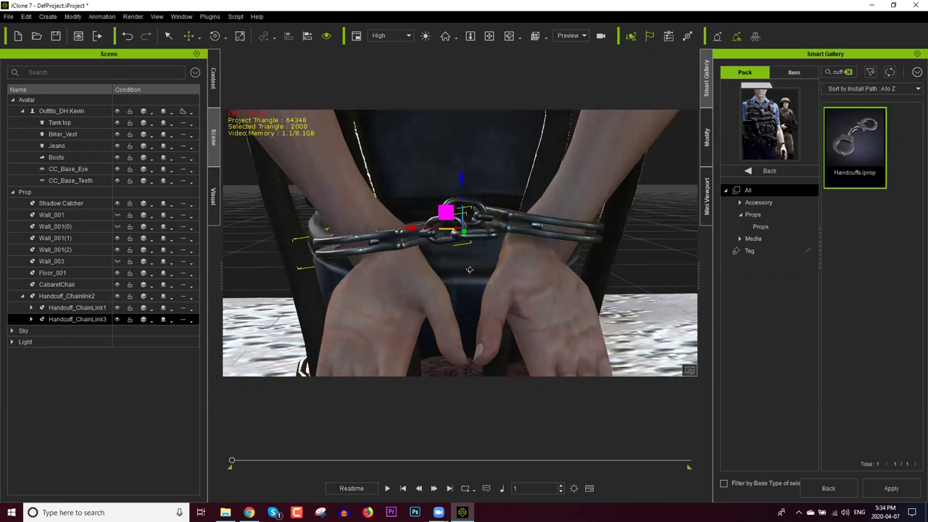
{"action": "left_click_drag", "start_coordinate": [470, 270], "coordinate": [479, 252]}
{"action": "right_click_drag", "start_coordinate": [479, 253], "coordinate": [478, 264]}
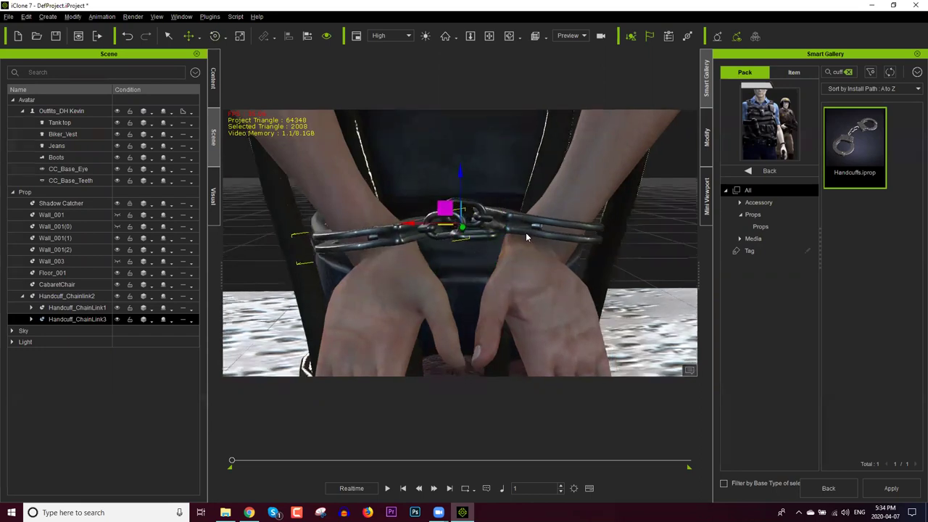
{"action": "right_click_drag", "start_coordinate": [526, 232], "coordinate": [472, 263]}
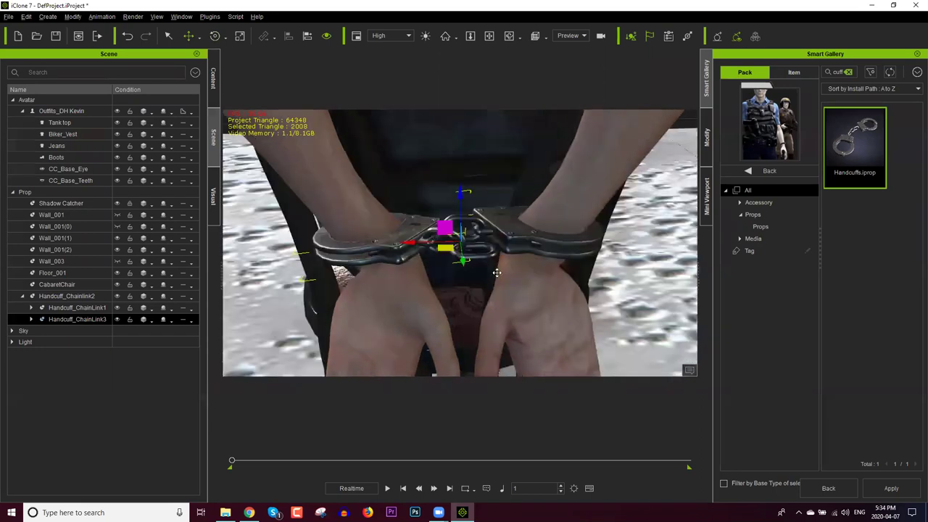
{"action": "key", "text": "ctrl+z"}
Step: Select the character and adjust the finger pose of both cuffed hands in Edit Motion Layer with Mirror on
{"action": "right_click_drag", "start_coordinate": [498, 272], "coordinate": [439, 231]}
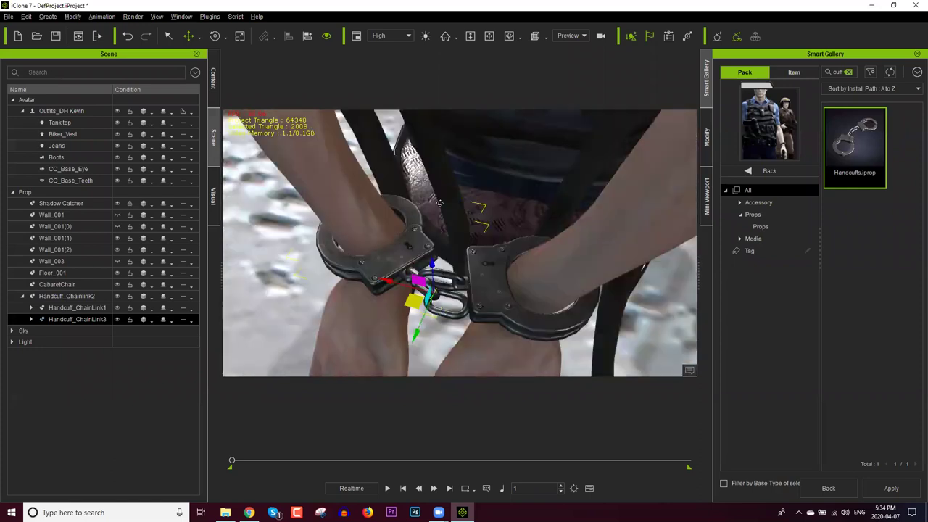
{"action": "right_click_drag", "start_coordinate": [504, 211], "coordinate": [502, 287]}
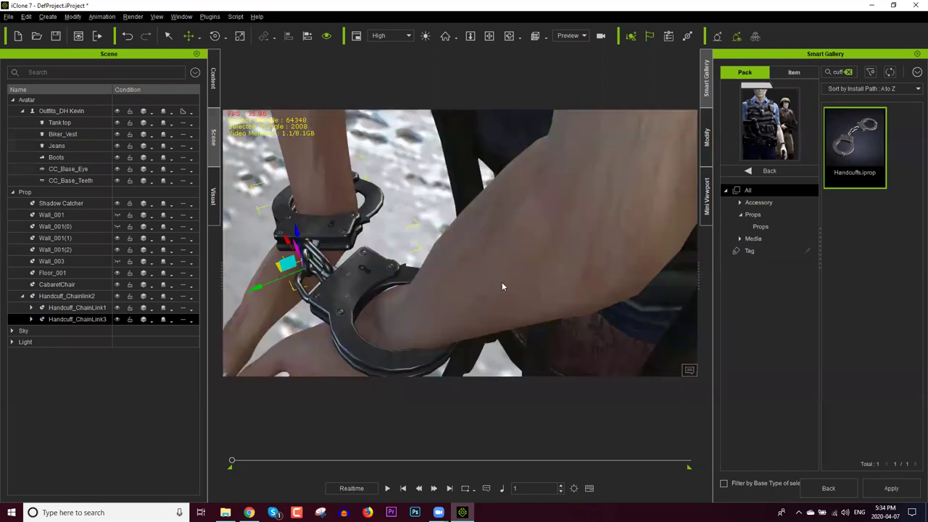
{"action": "right_click_drag", "start_coordinate": [508, 210], "coordinate": [610, 202]}
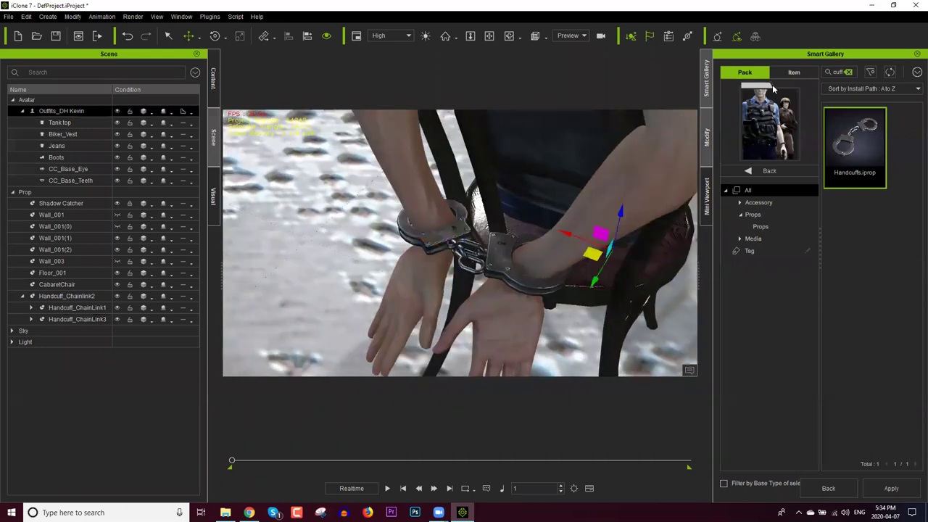
{"action": "left_click", "coordinate": [707, 143]}
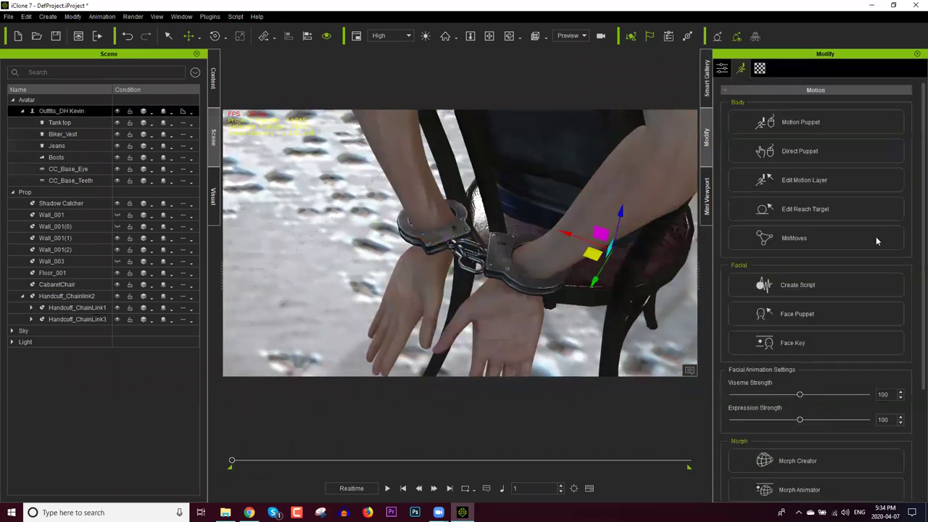
{"action": "left_click", "coordinate": [821, 183]}
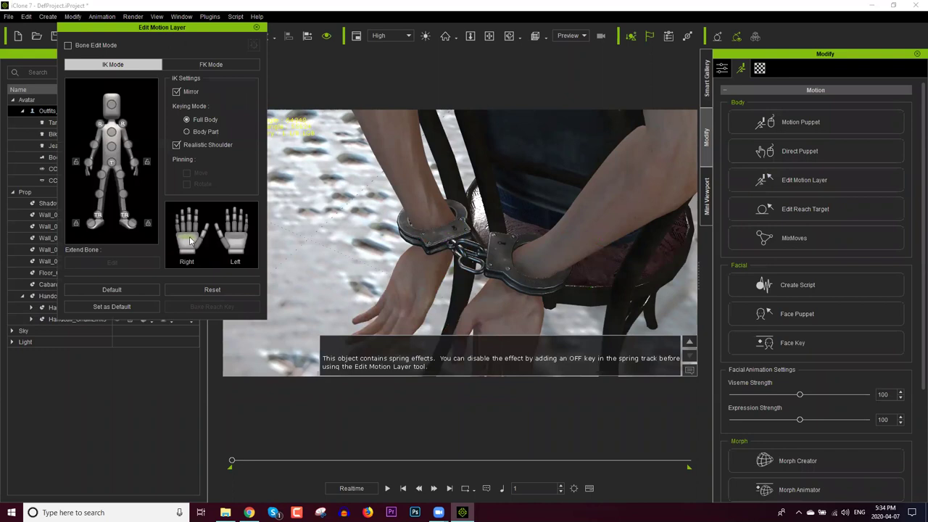
{"action": "left_click", "coordinate": [190, 240]}
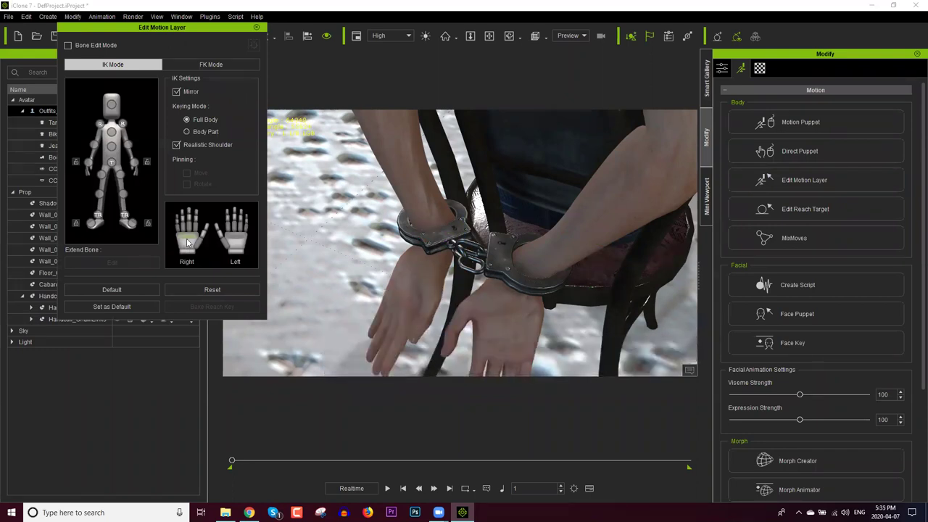
{"action": "left_click_drag", "start_coordinate": [185, 276], "coordinate": [197, 235]}
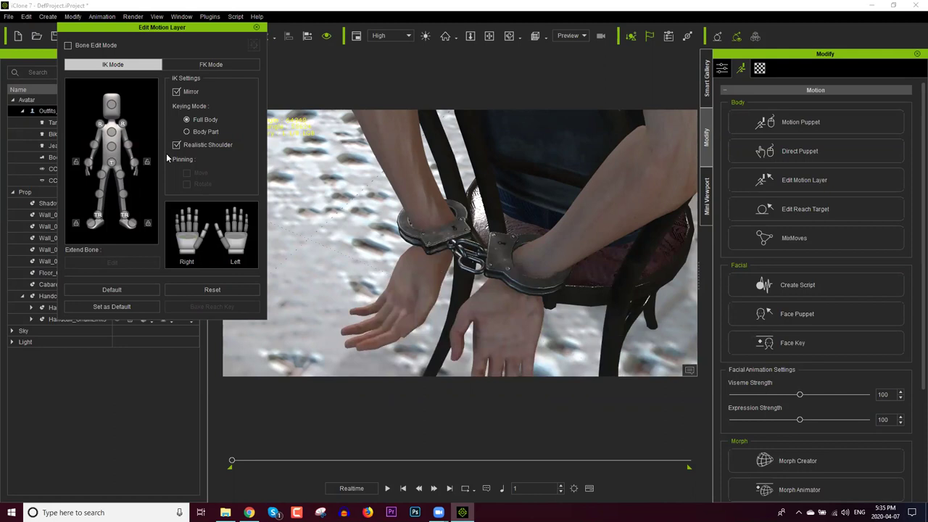
{"action": "left_click", "coordinate": [257, 28]}
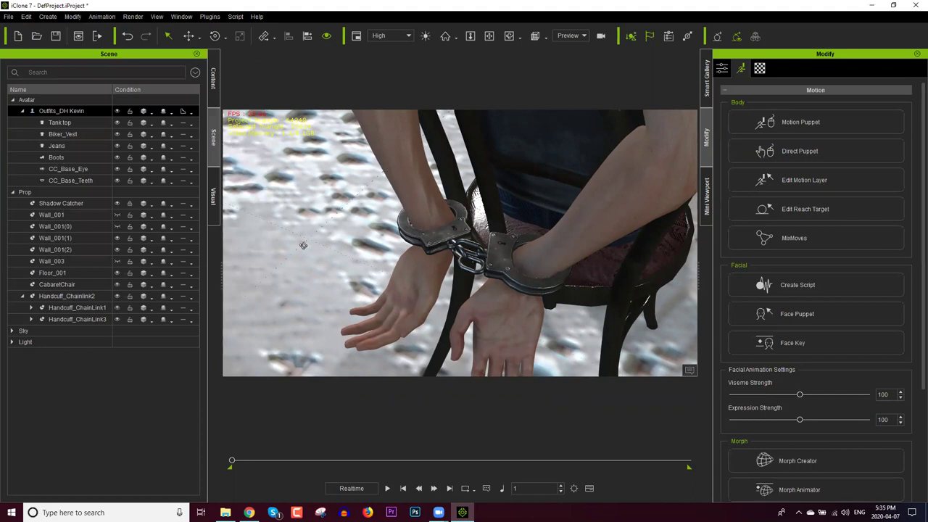
Step: Open Direct Puppet for the character and pin both hands with Lock Move and Lock Rotate
{"action": "scroll", "coordinate": [303, 246], "scroll_direction": "down", "scroll_amount": 3}
{"action": "right_click_drag", "start_coordinate": [504, 222], "coordinate": [478, 265]}
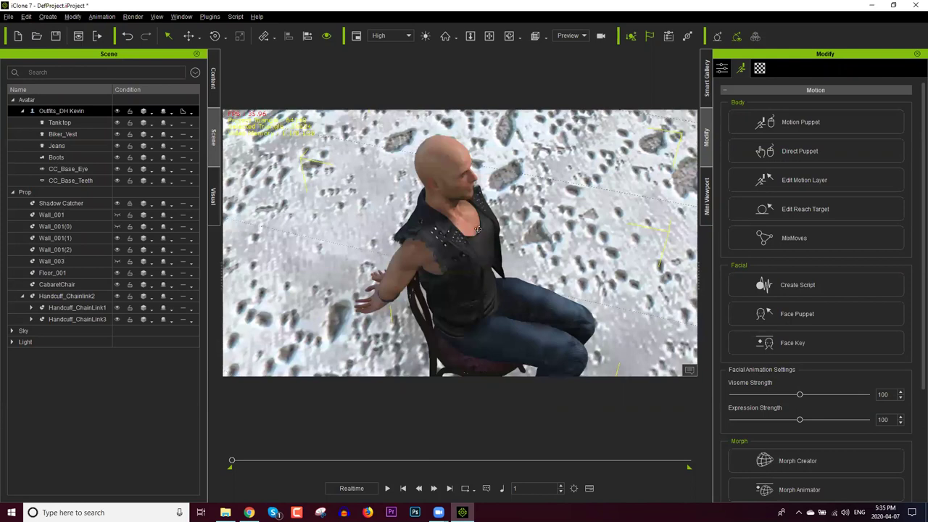
{"action": "right_click_drag", "start_coordinate": [478, 229], "coordinate": [480, 229]}
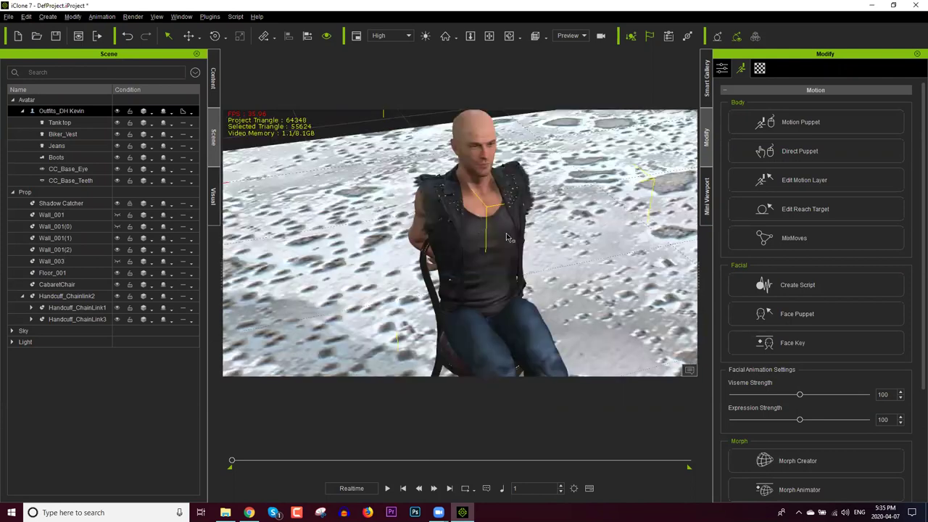
{"action": "left_click", "coordinate": [766, 188]}
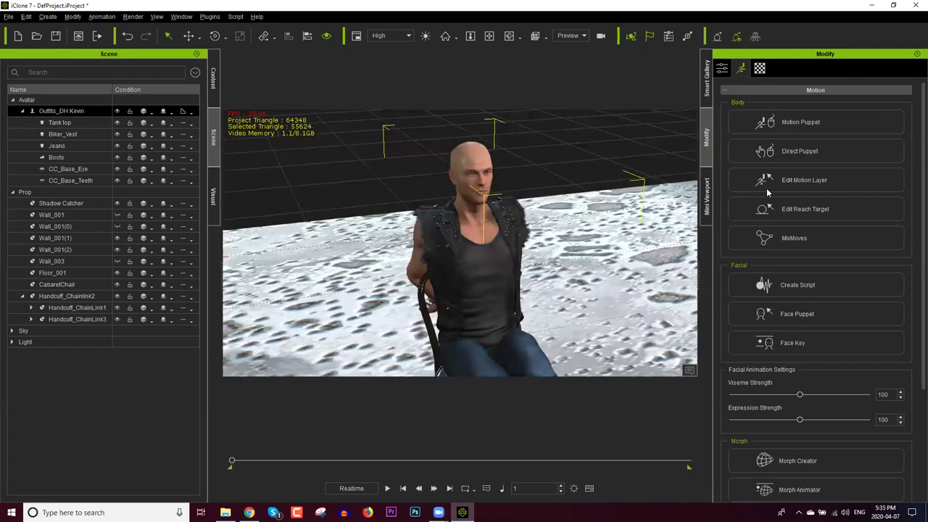
{"action": "left_click", "coordinate": [767, 188]}
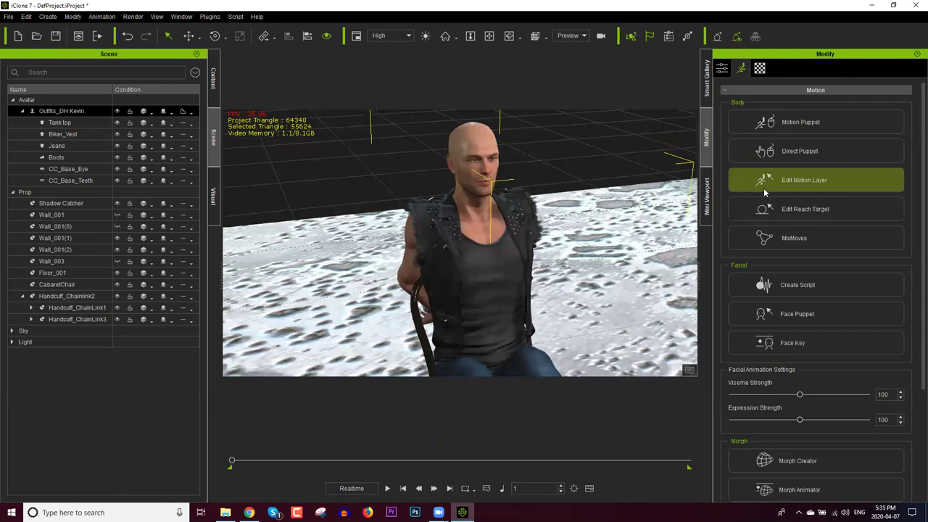
{"action": "right_click", "coordinate": [511, 209]}
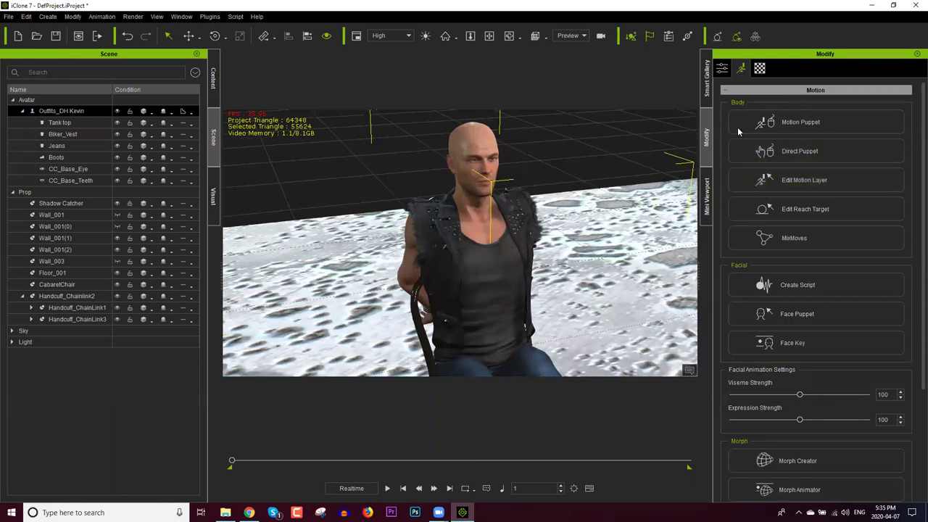
{"action": "left_click", "coordinate": [829, 155]}
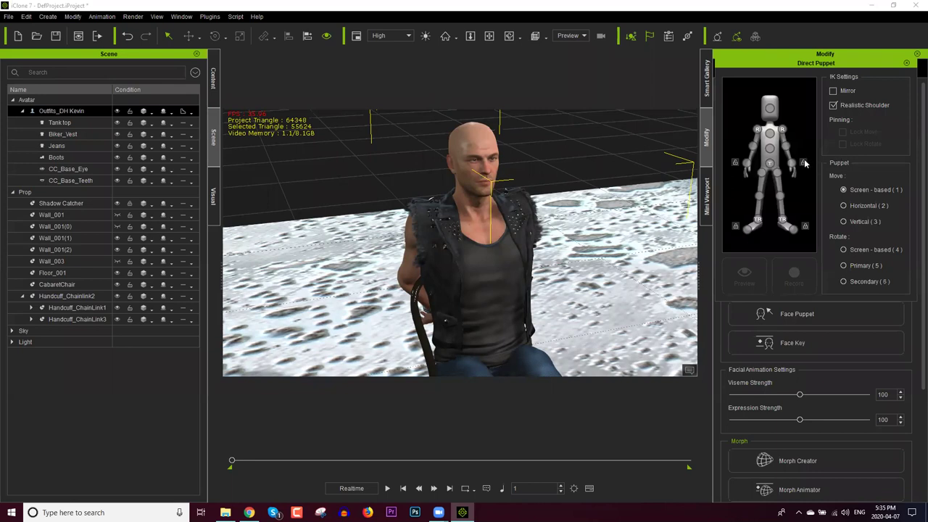
{"action": "left_click", "coordinate": [804, 164]}
{"action": "left_click", "coordinate": [735, 164]}
{"action": "left_click", "coordinate": [792, 164]}
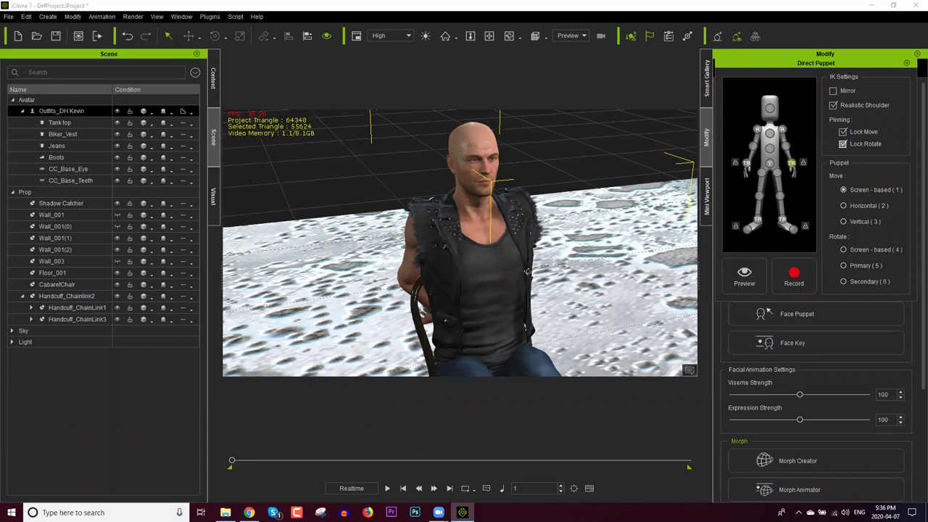
Step: Select the upper chest for puppeting, set the rotation to Primary, and preview the torso motion from the front
{"action": "left_click", "coordinate": [537, 249]}
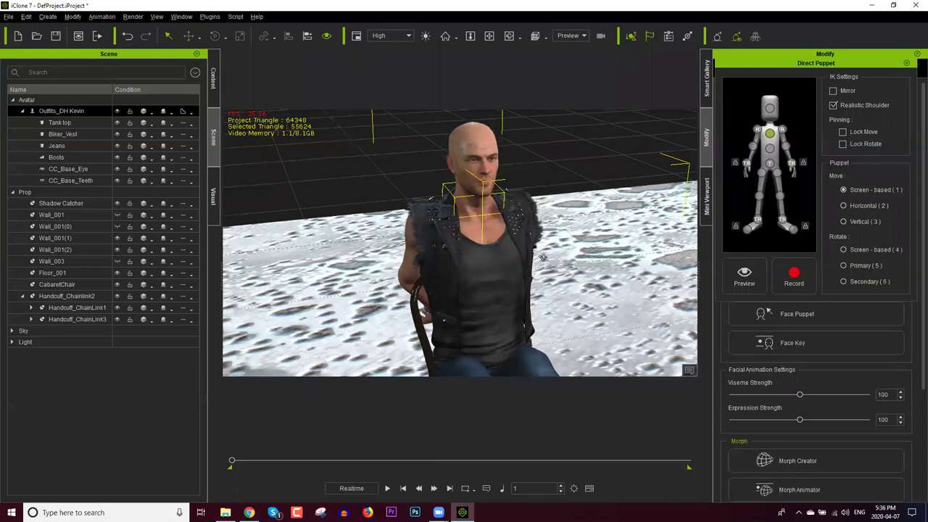
{"action": "middle_click_drag", "start_coordinate": [543, 257], "coordinate": [562, 258]}
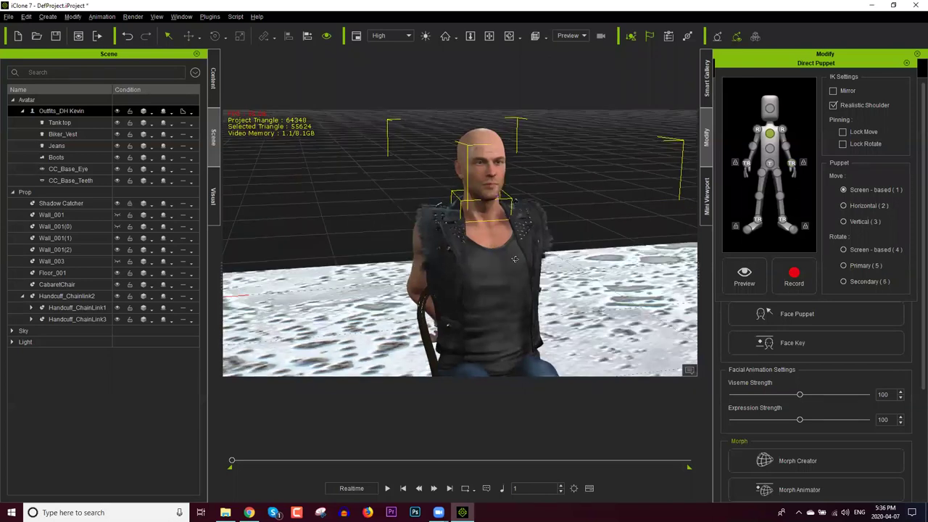
{"action": "right_click_drag", "start_coordinate": [505, 258], "coordinate": [641, 261]}
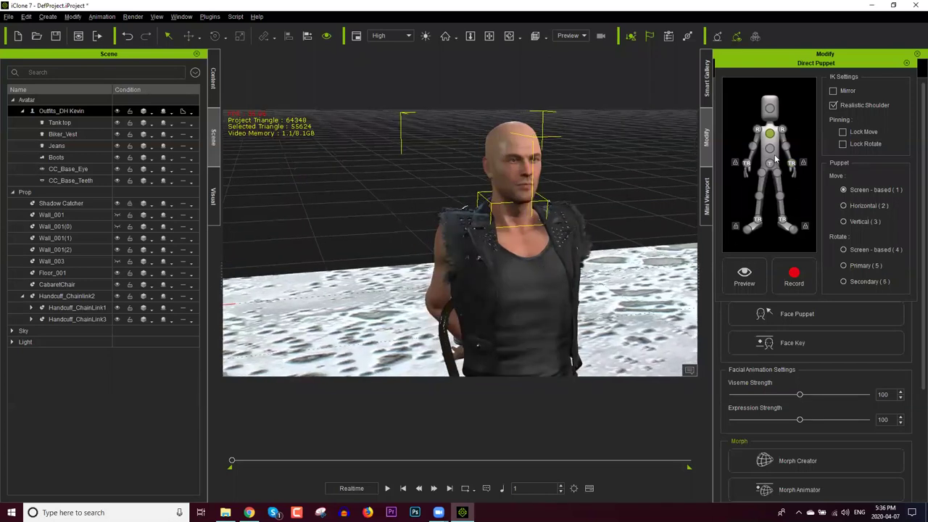
{"action": "left_click", "coordinate": [861, 267]}
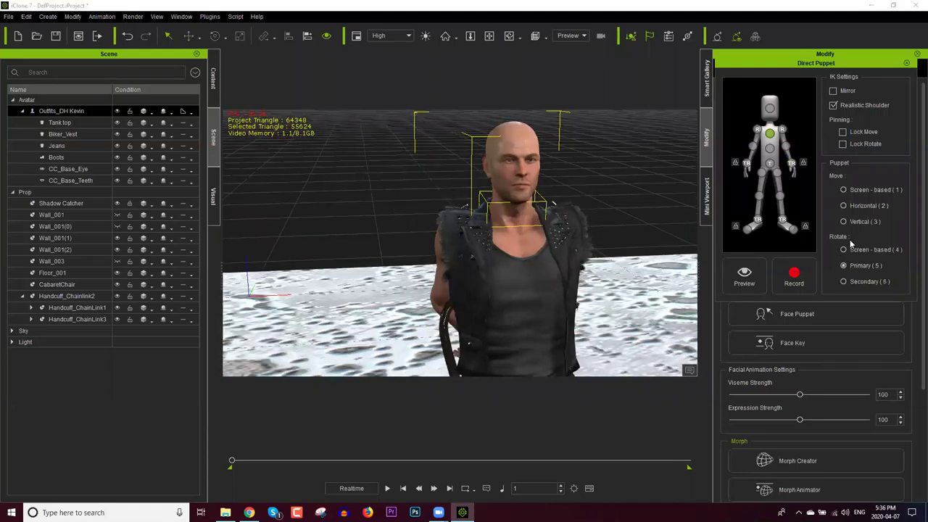
{"action": "left_click", "coordinate": [745, 275]}
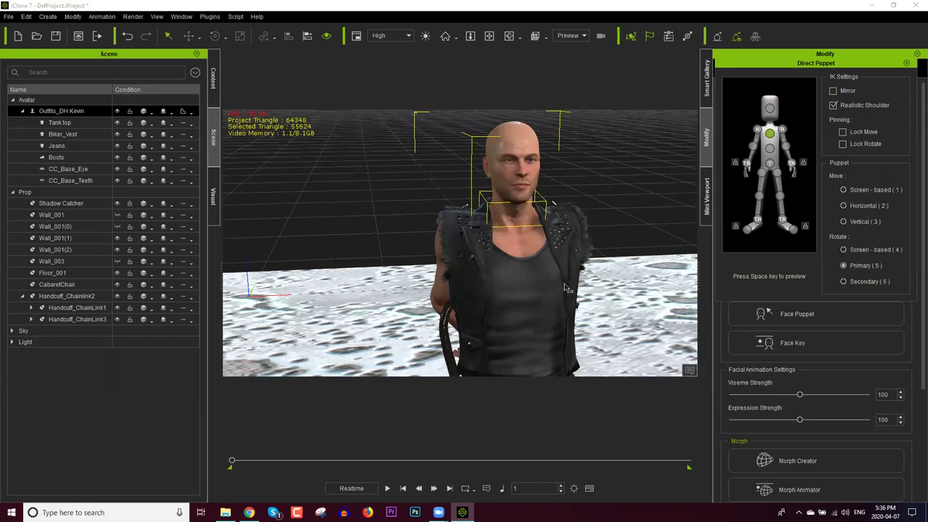
{"action": "key", "text": "space"}
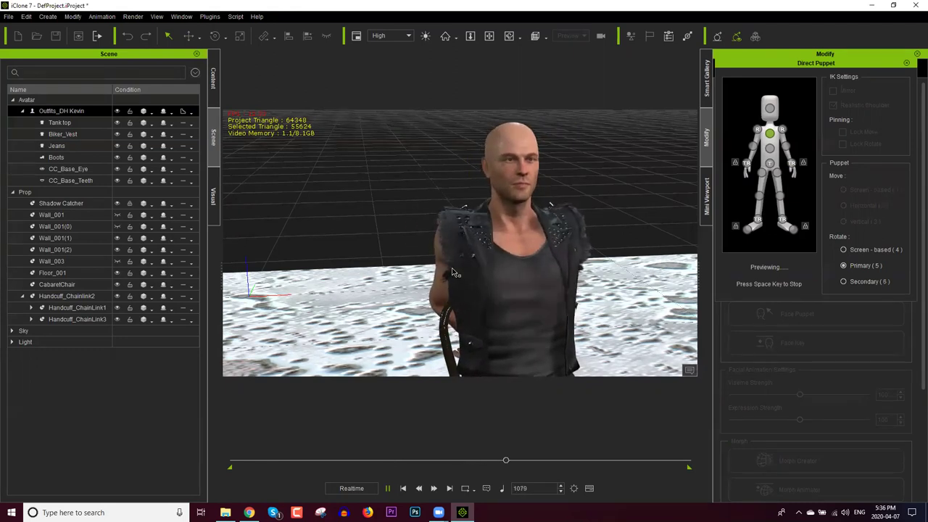
{"action": "key", "text": "space"}
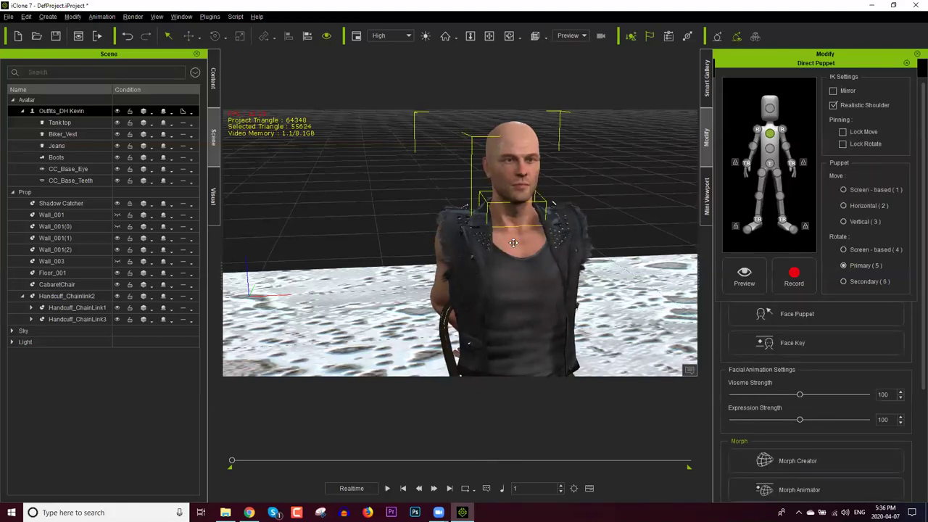
Step: Preview the torso puppeting again from behind to check the pinned wrists, and close Direct Puppet
{"action": "right_click_drag", "start_coordinate": [685, 280], "coordinate": [509, 273]}
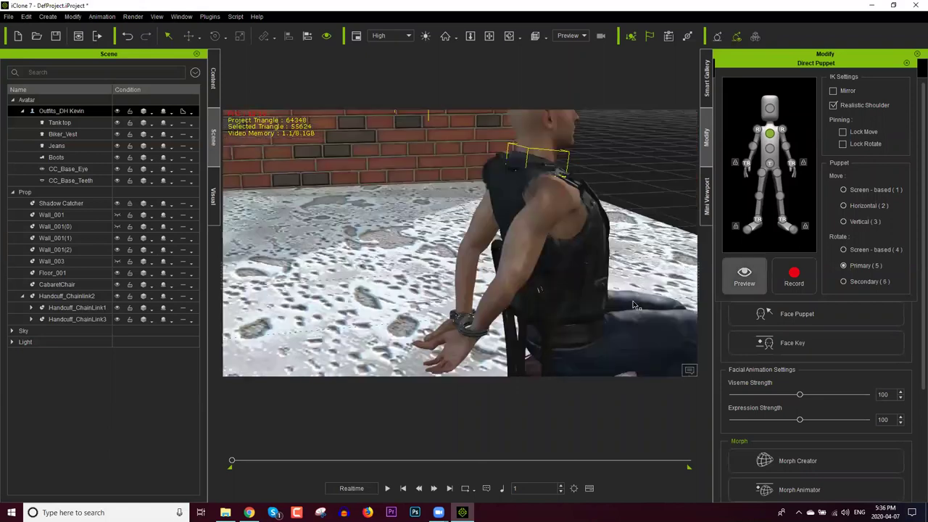
{"action": "key", "text": "space"}
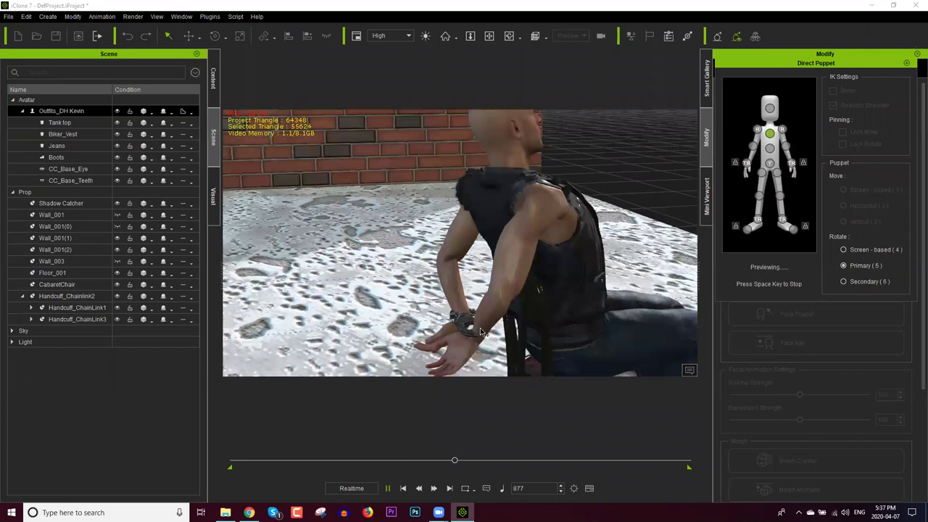
{"action": "key", "text": "space"}
{"action": "key", "text": "Escape"}
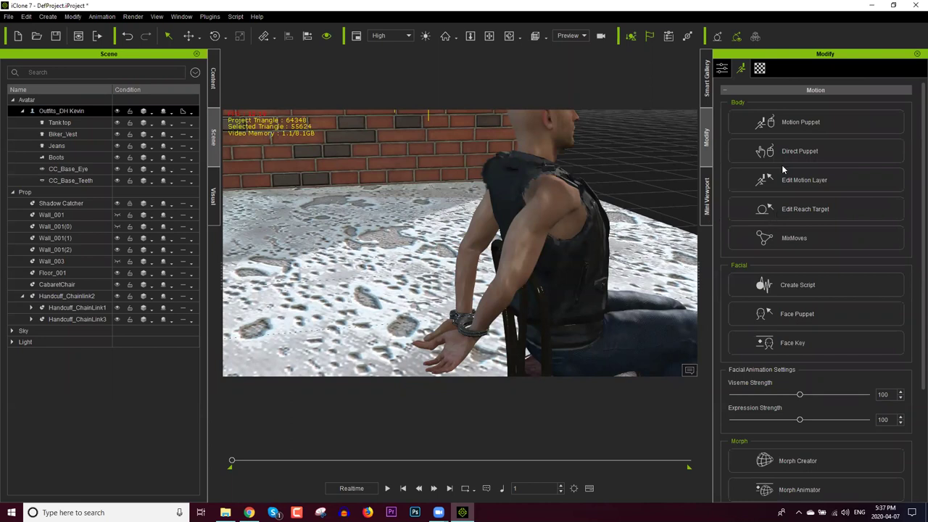
Step: Create reach effectors for the character's left and right hands with Edit Reach Target, and close the Reach Target dialog
{"action": "left_click", "coordinate": [822, 213]}
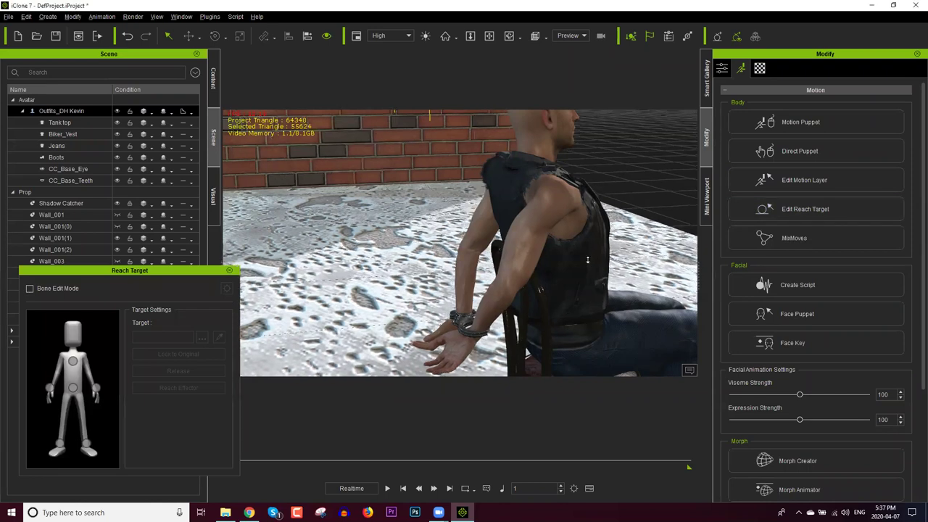
{"action": "right_click_drag", "start_coordinate": [611, 266], "coordinate": [642, 266], "text": "alt"}
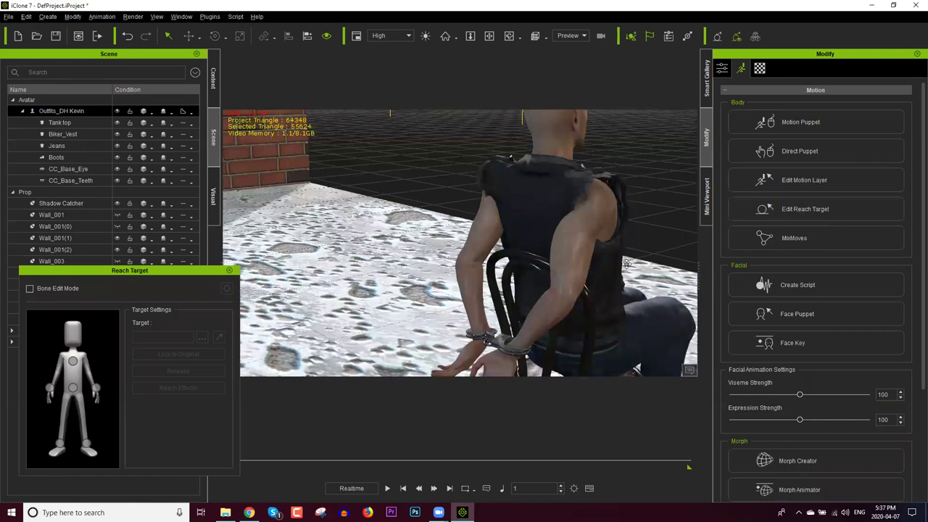
{"action": "scroll", "coordinate": [637, 263], "scroll_direction": "up", "scroll_amount": 3}
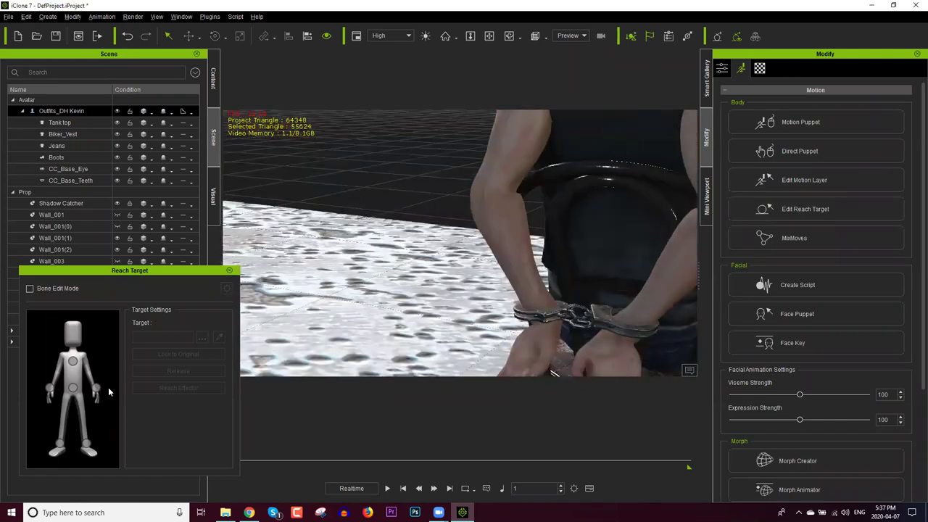
{"action": "left_click", "coordinate": [97, 390]}
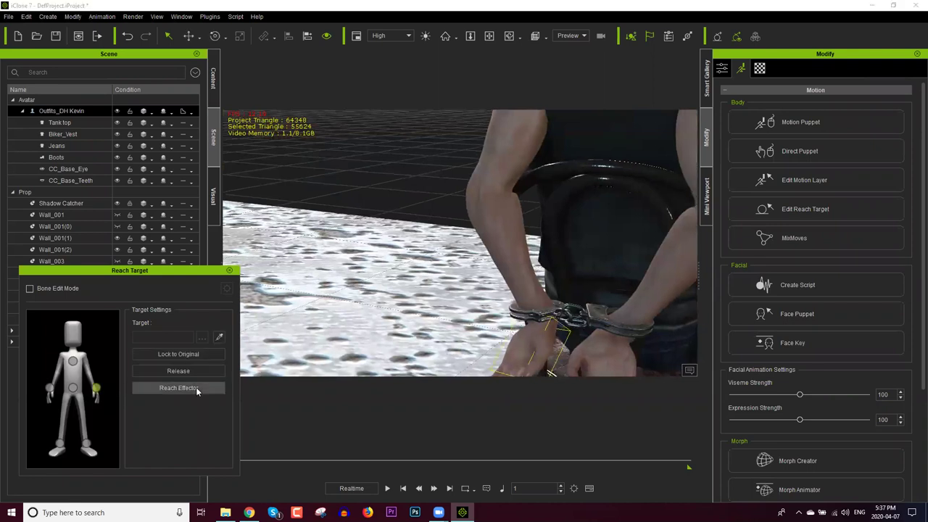
{"action": "left_click", "coordinate": [195, 387]}
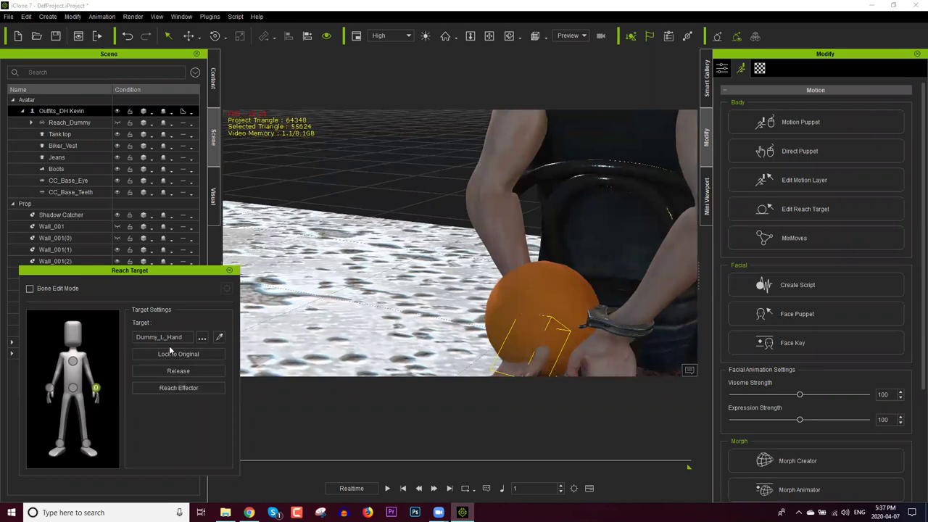
{"action": "left_click", "coordinate": [50, 392]}
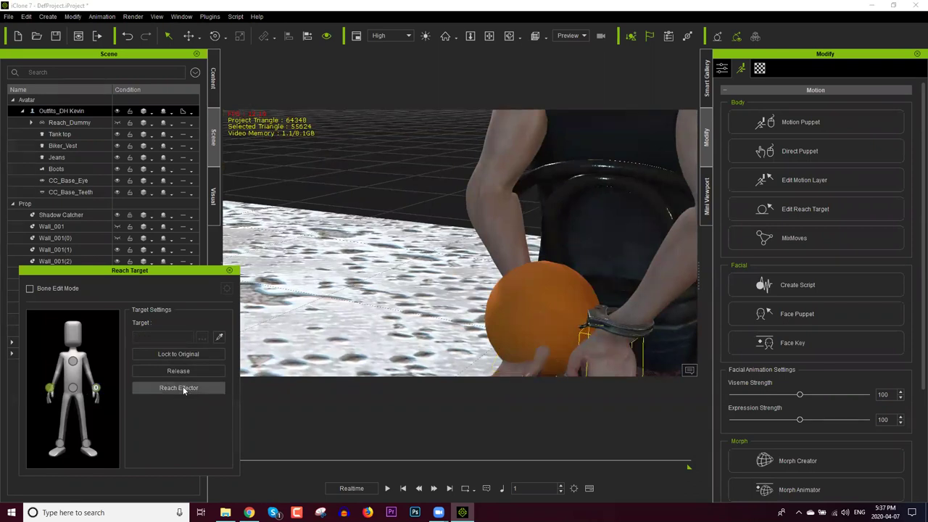
{"action": "left_click", "coordinate": [184, 389]}
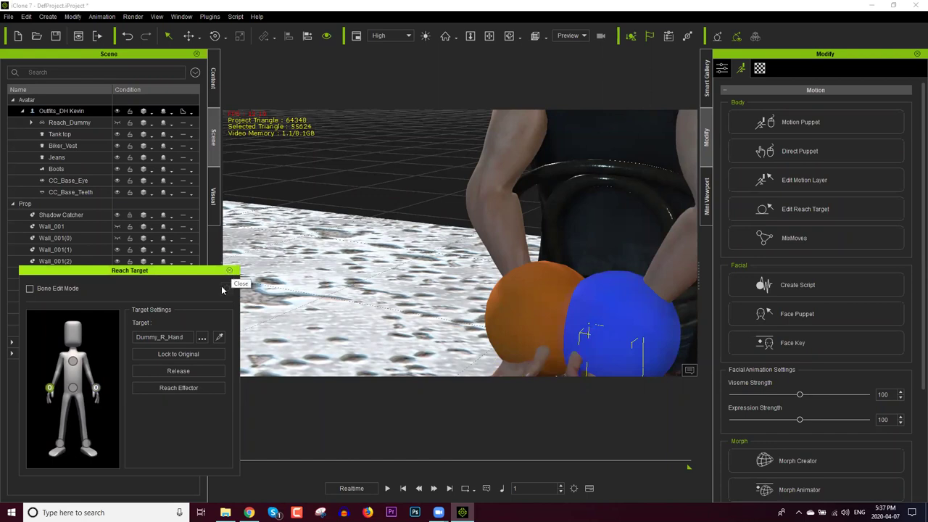
{"action": "left_click", "coordinate": [181, 354]}
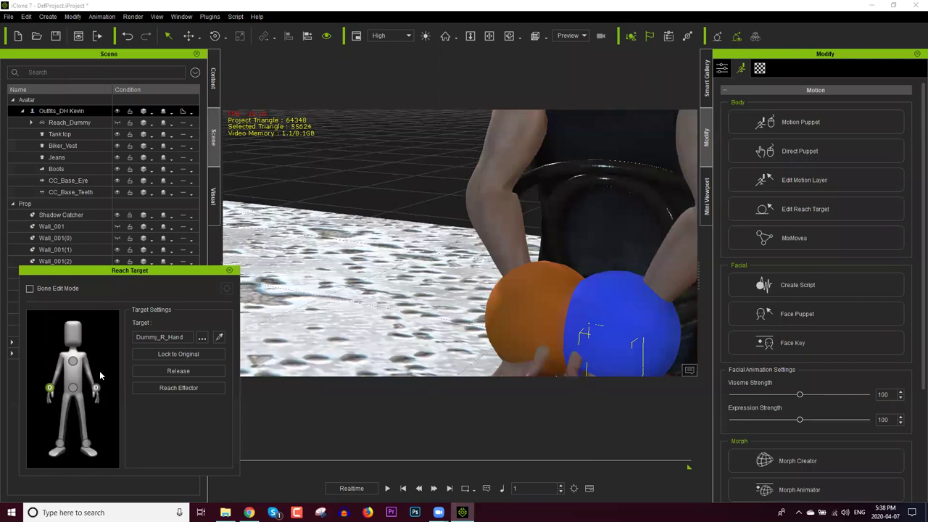
{"action": "left_click", "coordinate": [229, 270]}
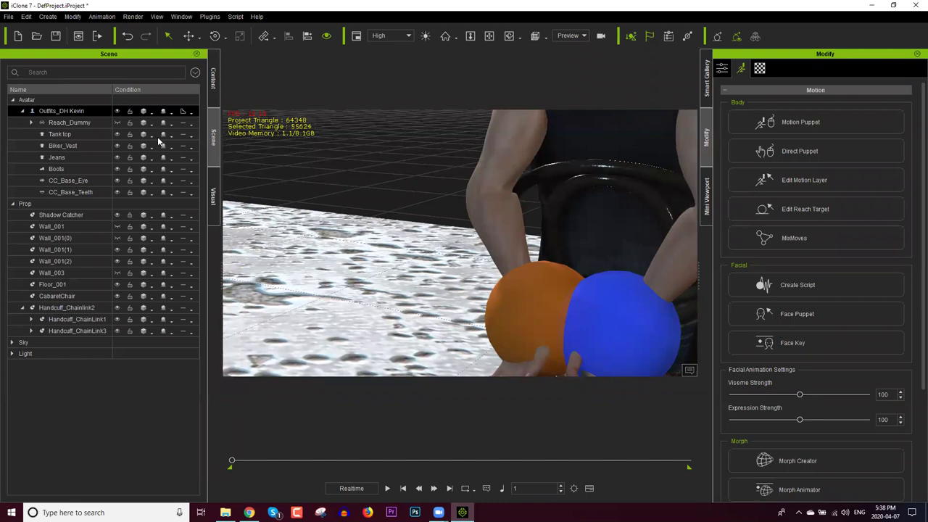
Step: Scale down Dummy_R_Hand and Dummy_L_Hand under Reach_Dummy to about wrist size, the left one to about 43
{"action": "left_click", "coordinate": [61, 124]}
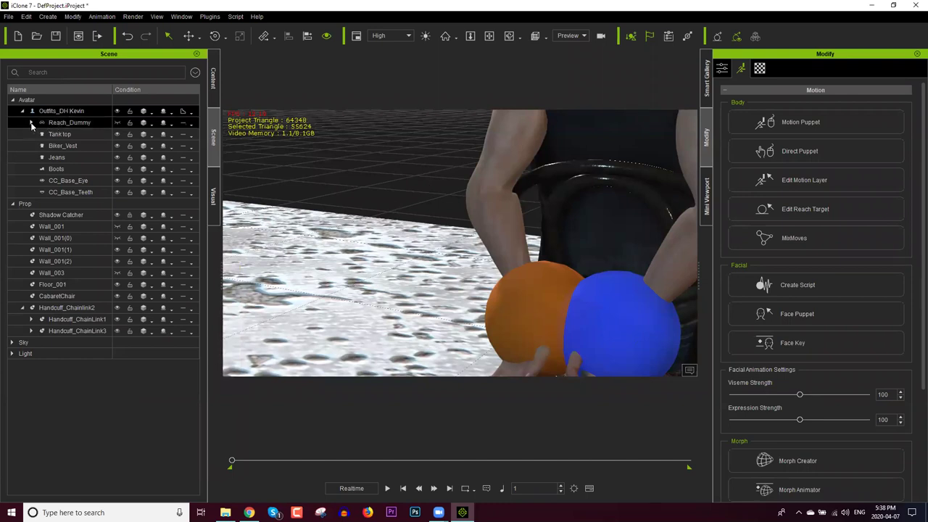
{"action": "left_click", "coordinate": [32, 124]}
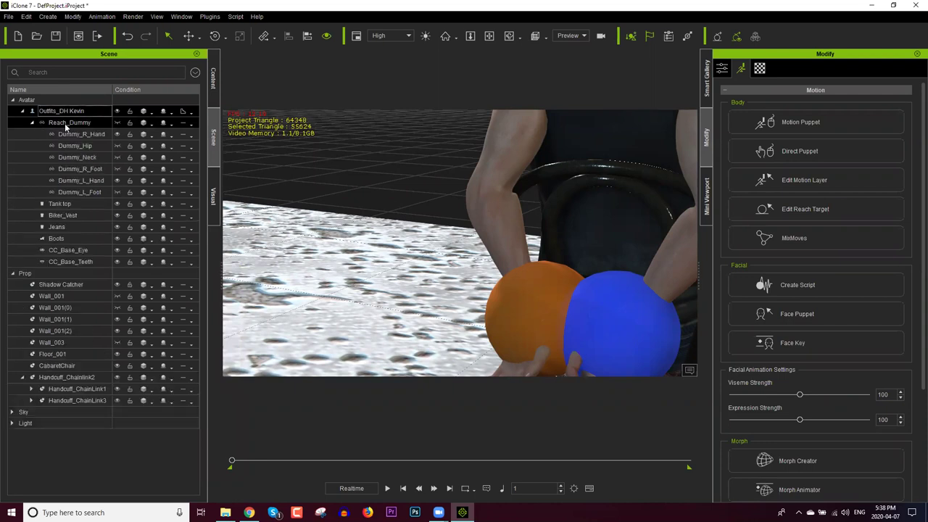
{"action": "left_click", "coordinate": [94, 134]}
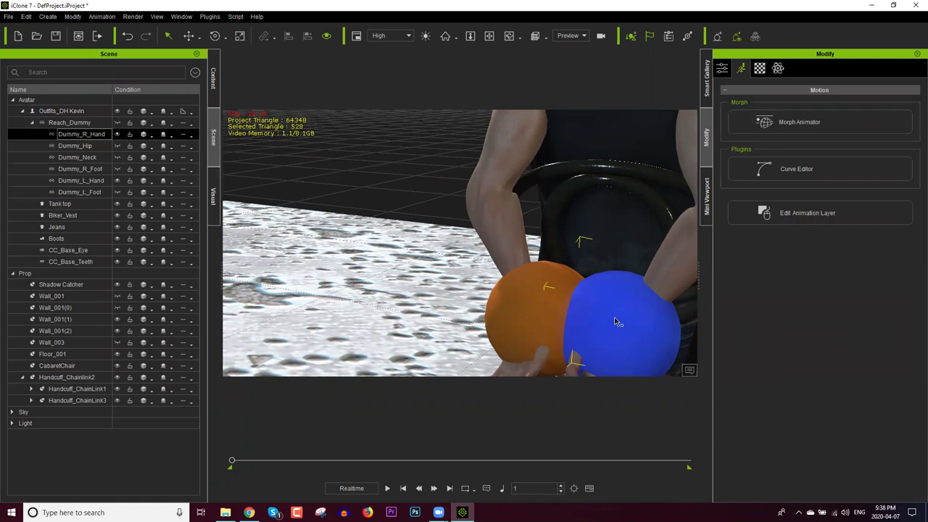
{"action": "middle_click_drag", "start_coordinate": [624, 323], "coordinate": [560, 289]}
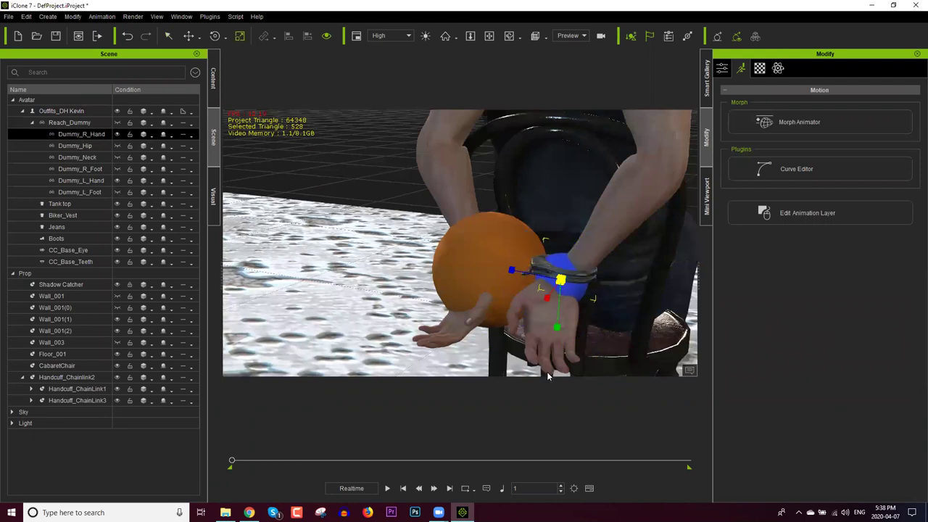
{"action": "left_click", "coordinate": [94, 182], "text": "ctrl"}
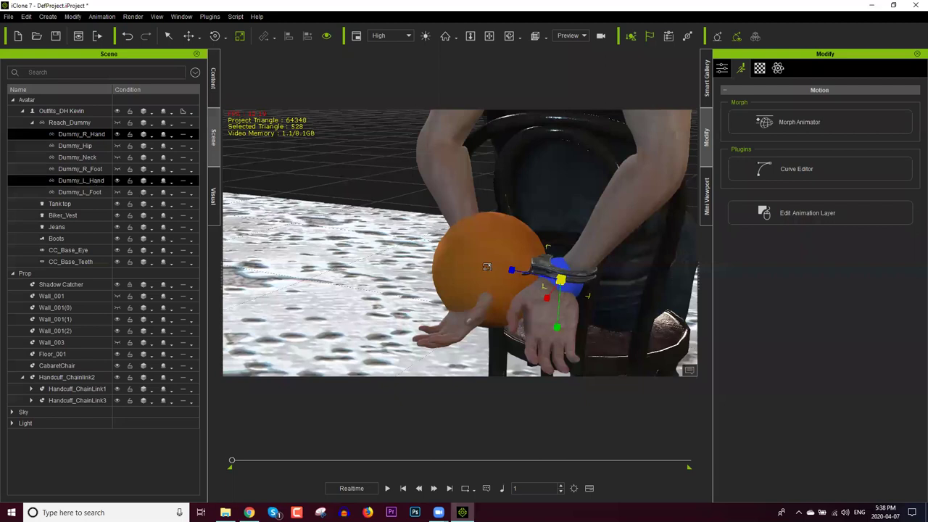
{"action": "key", "text": "ctrl+z"}
{"action": "key", "text": "ctrl+z"}
{"action": "key", "text": "ctrl+z"}
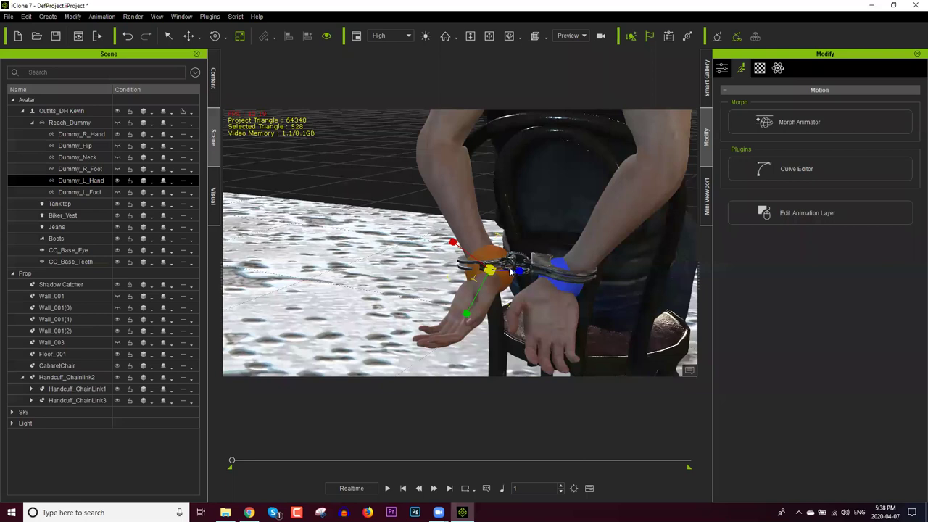
Step: Try moving Dummy_L_Hand away from the handcuff to test how the arm follows, and undo the moves
{"action": "left_click_drag", "start_coordinate": [480, 257], "coordinate": [381, 245]}
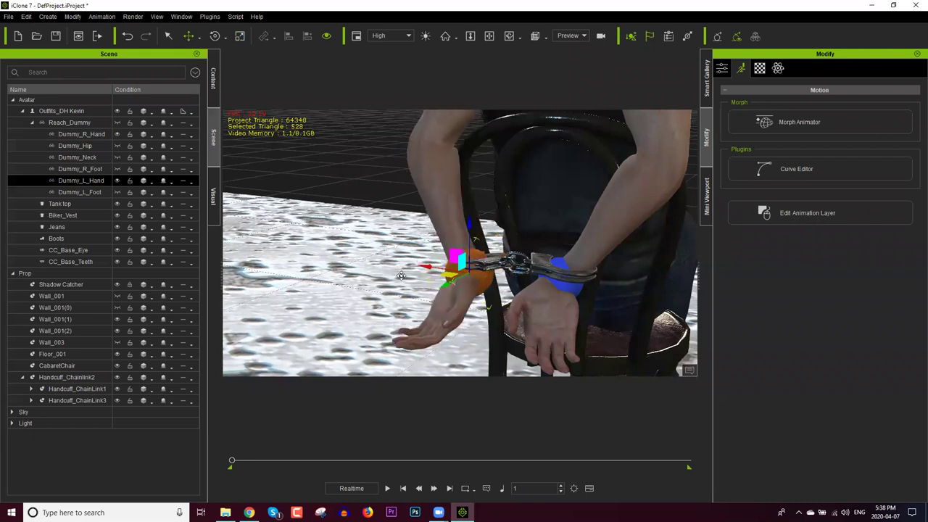
{"action": "left_click_drag", "start_coordinate": [452, 247], "coordinate": [392, 218]}
{"action": "key", "text": "ctrl+z"}
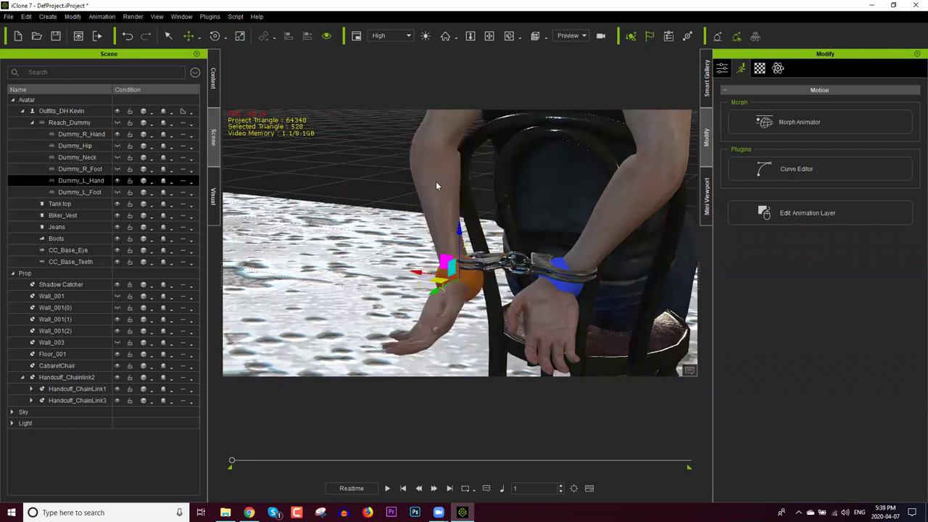
{"action": "left_click_drag", "start_coordinate": [438, 181], "coordinate": [451, 207]}
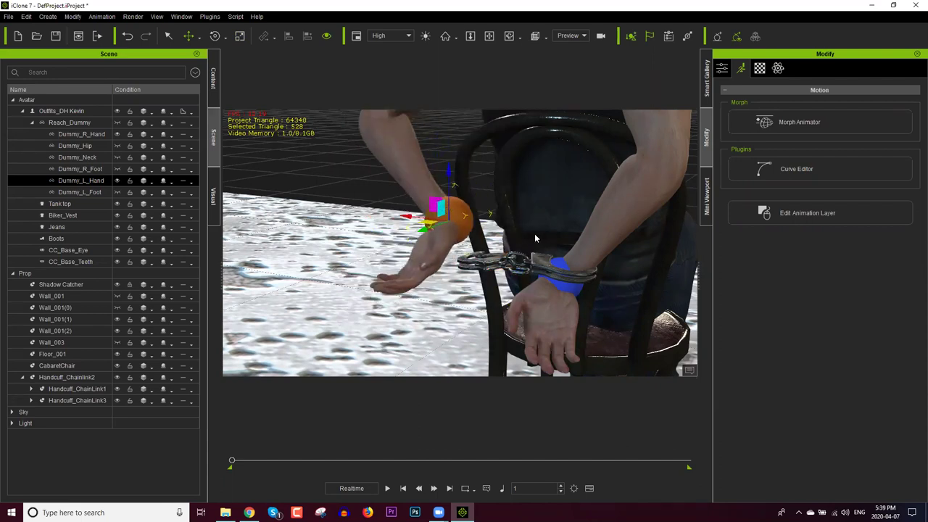
{"action": "key", "text": "ctrl+z"}
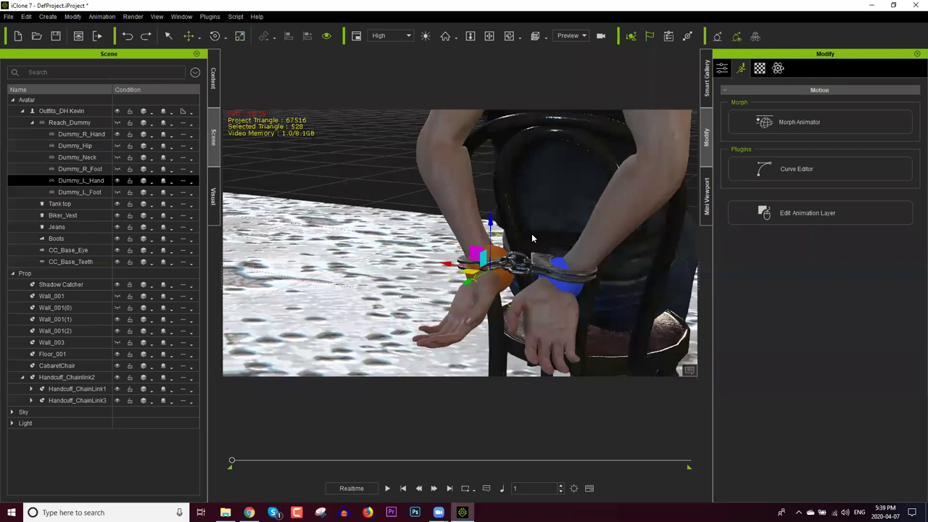
Step: Attach Dummy_L_Hand to the Handcuff_Left prop by picking it as the parent
{"action": "left_click", "coordinate": [89, 165]}
{"action": "left_click", "coordinate": [87, 179]}
{"action": "scroll", "coordinate": [557, 286], "scroll_direction": "up", "scroll_amount": 3}
{"action": "middle_click_drag", "start_coordinate": [517, 291], "coordinate": [495, 292]}
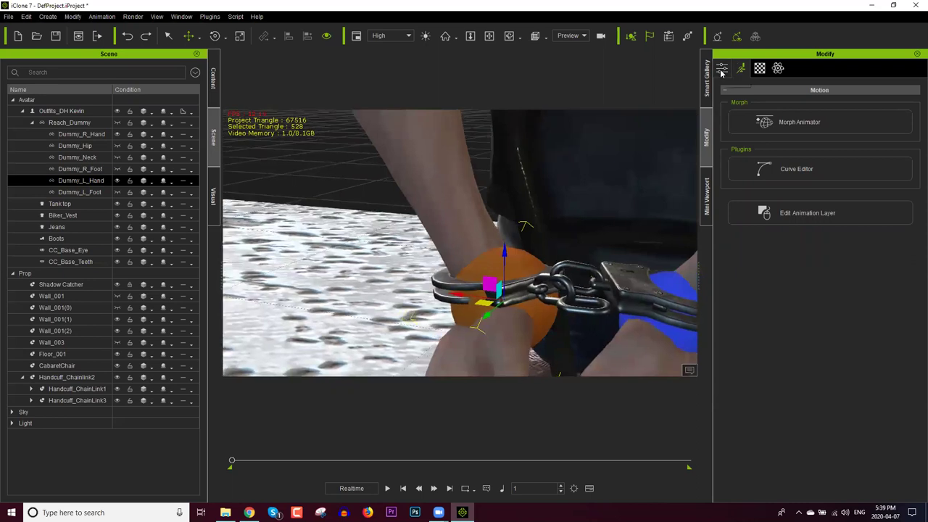
{"action": "left_click", "coordinate": [721, 70]}
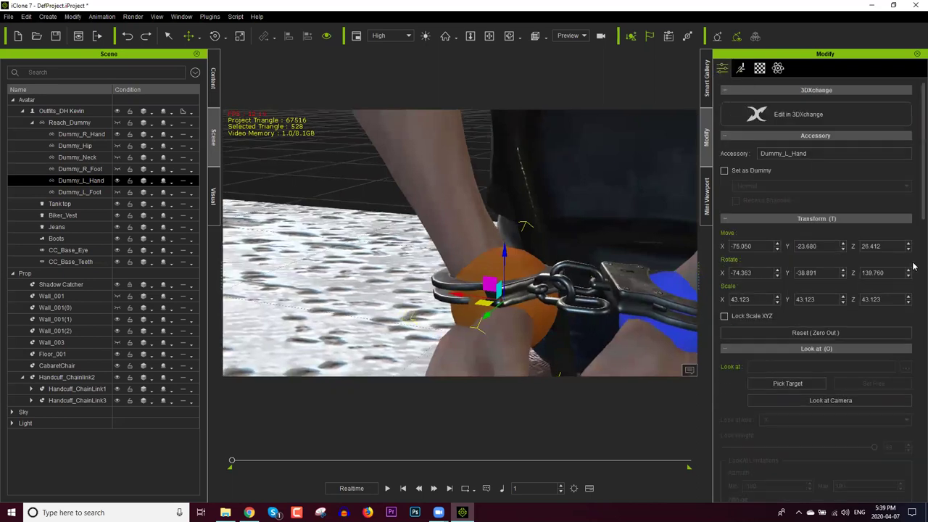
{"action": "scroll", "coordinate": [913, 290], "scroll_direction": "down", "scroll_amount": 1}
{"action": "scroll", "coordinate": [913, 348], "scroll_direction": "down", "scroll_amount": 8}
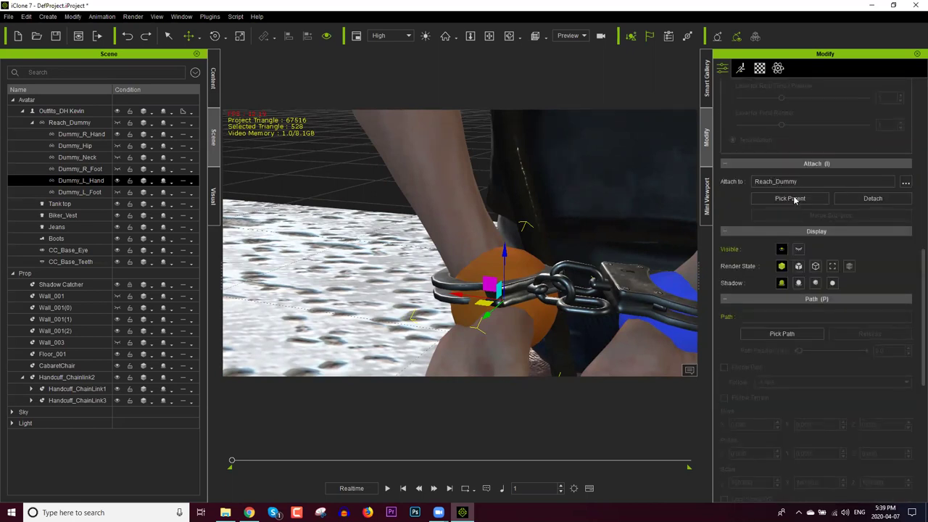
{"action": "left_click", "coordinate": [796, 201]}
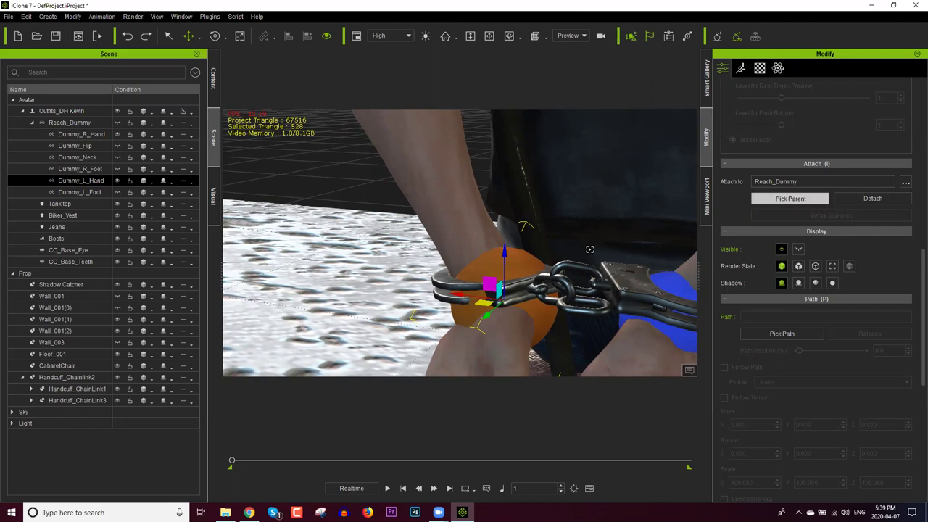
{"action": "left_click", "coordinate": [512, 289]}
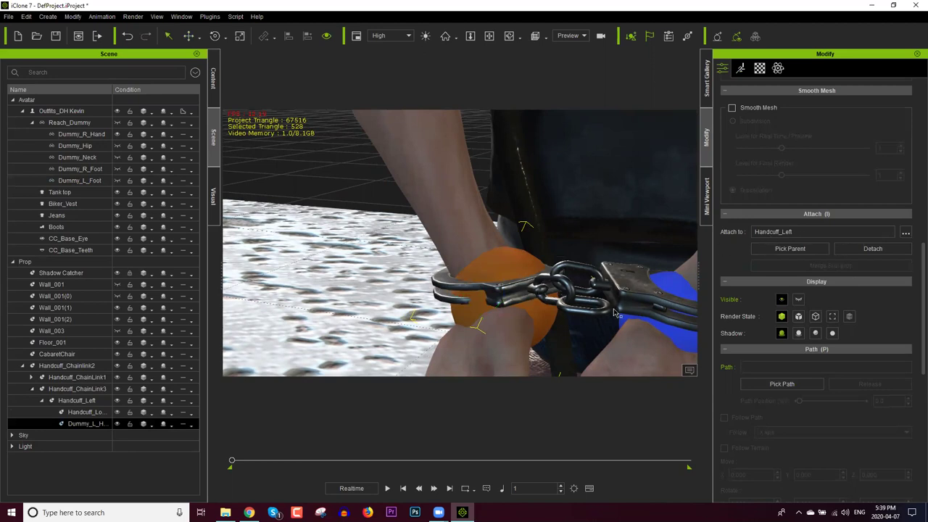
Step: Attach Dummy_R_Hand to the right cuff, Handcuffs Extended, by picking it as the parent
{"action": "left_click", "coordinate": [675, 289]}
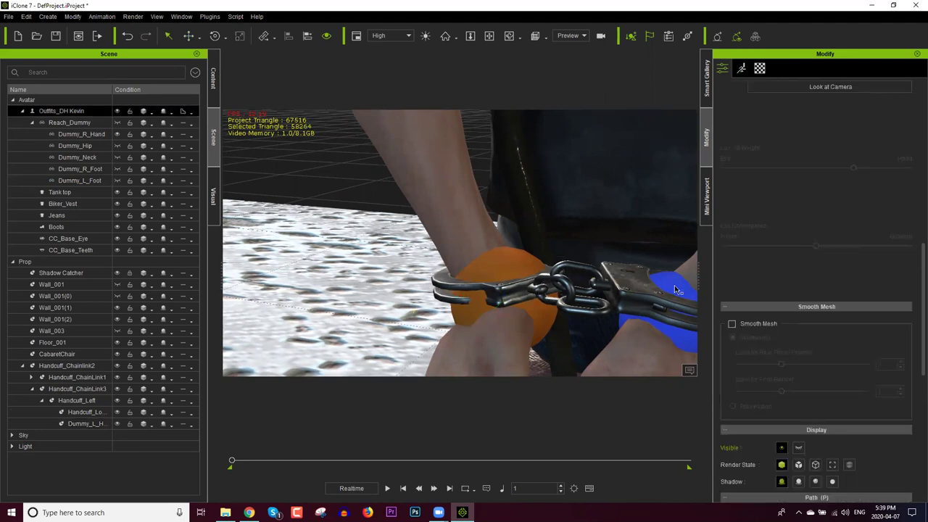
{"action": "left_click", "coordinate": [80, 138]}
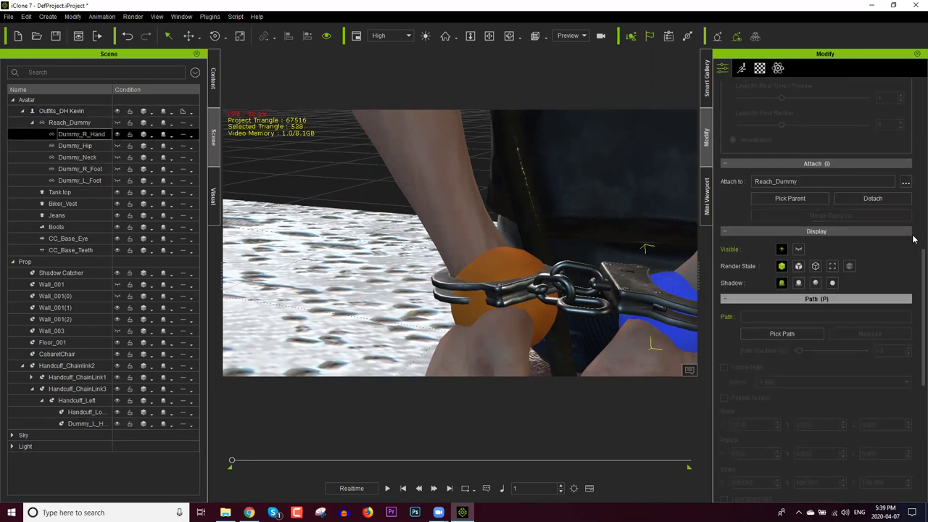
{"action": "left_click", "coordinate": [791, 199]}
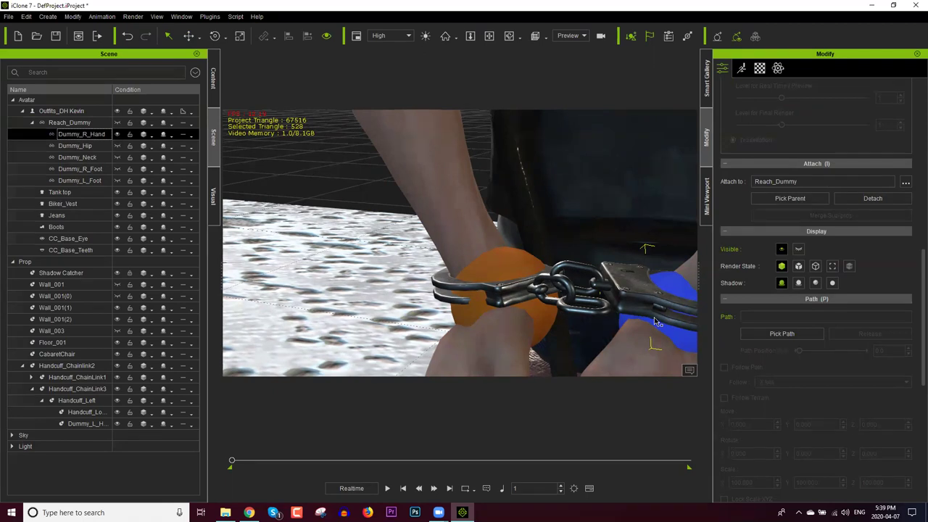
{"action": "left_click", "coordinate": [634, 295]}
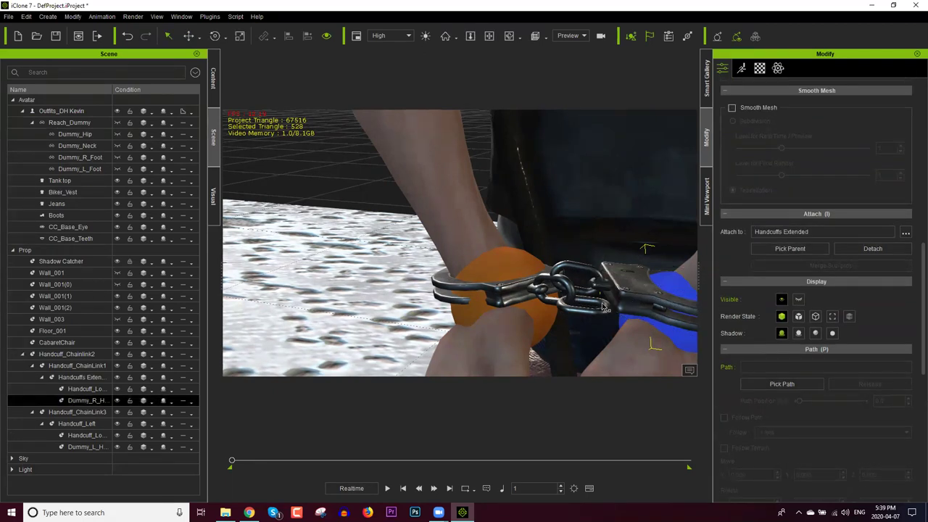
Step: Hide both hand dummies inside the Handcuff_Chainlink2 hierarchy and select the Handcuff_Chainlink2 prop
{"action": "left_click", "coordinate": [70, 354]}
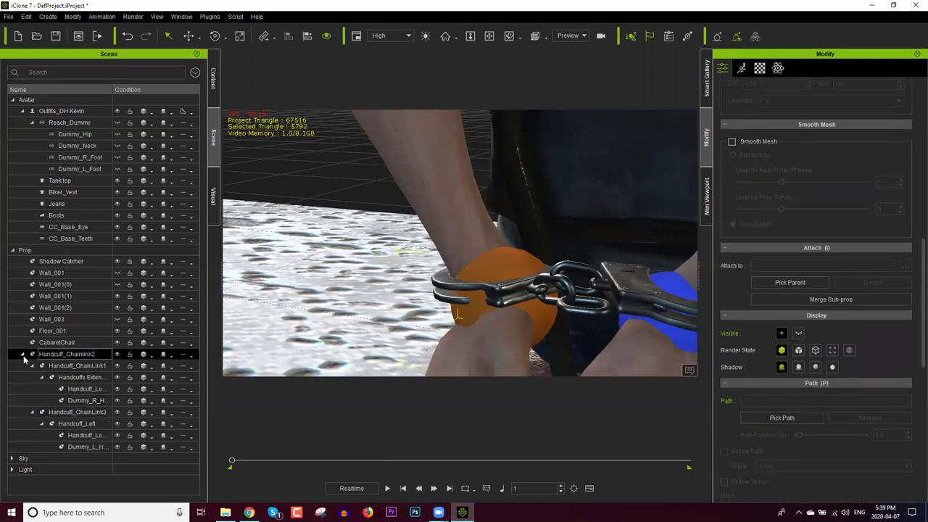
{"action": "left_click", "coordinate": [32, 355]}
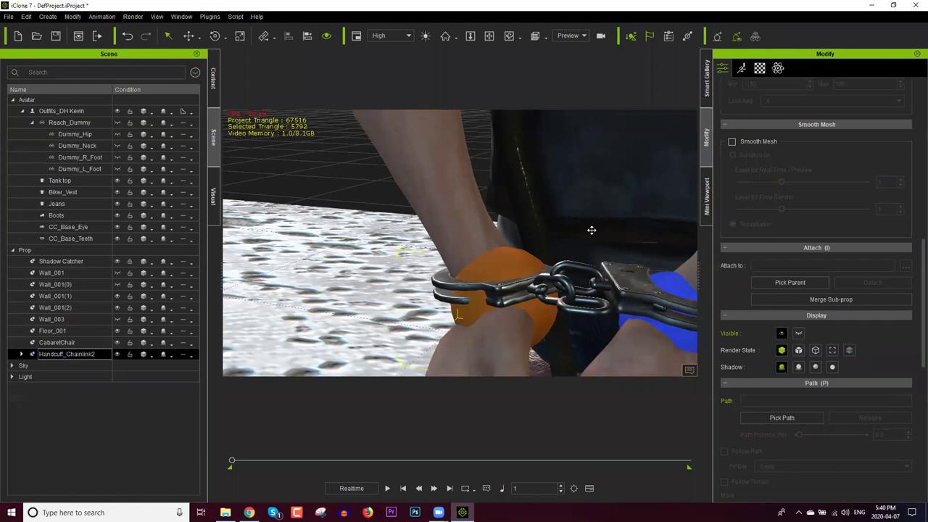
{"action": "middle_click_drag", "start_coordinate": [592, 259], "coordinate": [554, 256]}
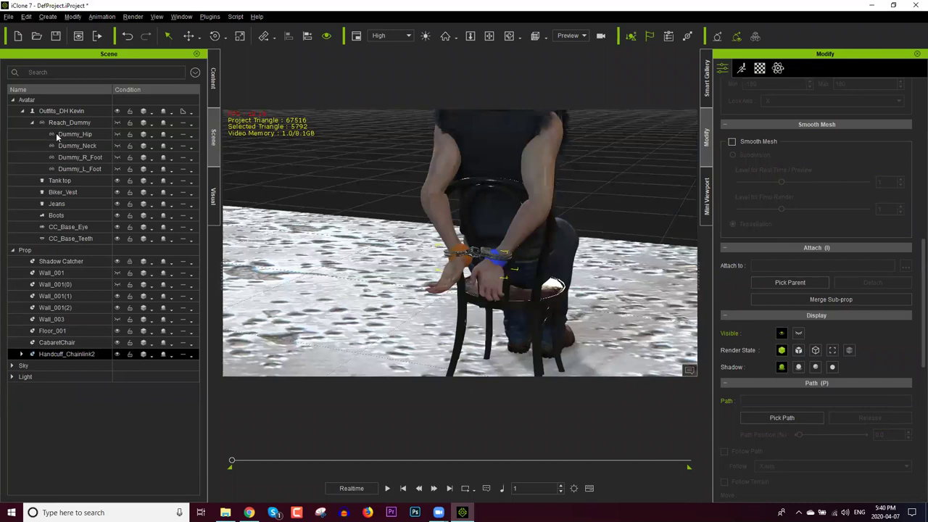
{"action": "key", "text": "z"}
{"action": "left_click", "coordinate": [22, 354]}
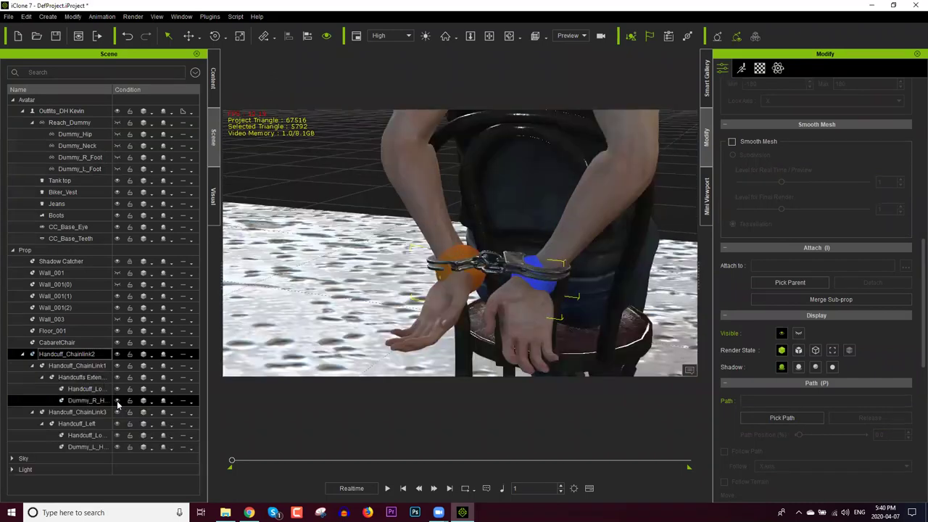
{"action": "left_click", "coordinate": [116, 400]}
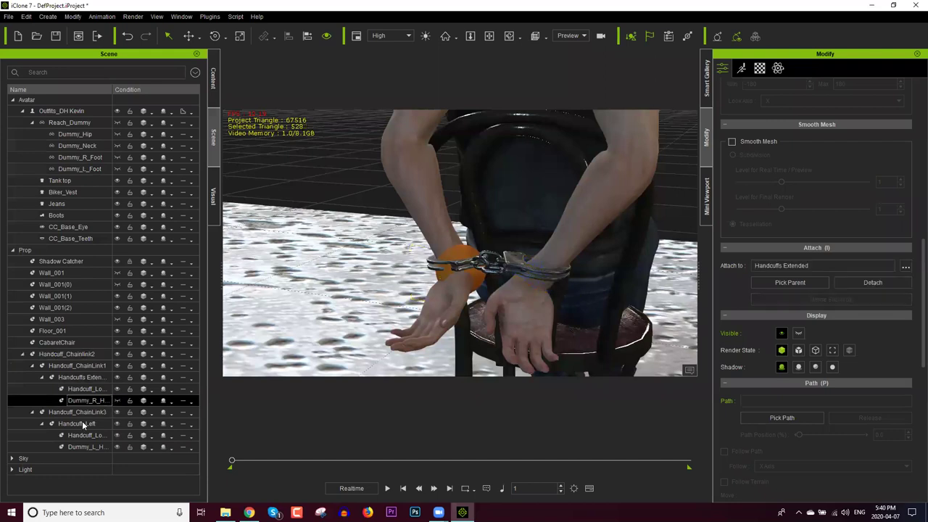
{"action": "left_click", "coordinate": [117, 446]}
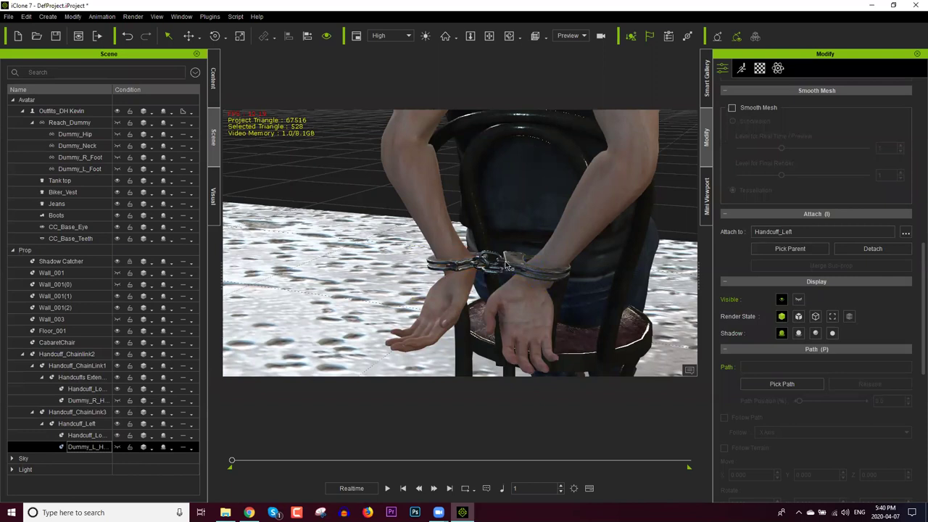
{"action": "left_click", "coordinate": [71, 354]}
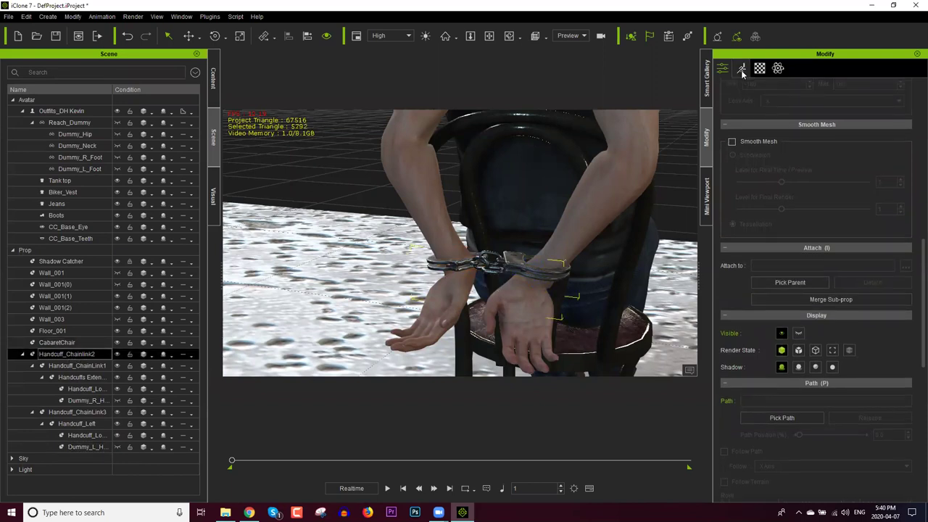
Step: Set up Prop Puppet with Vertical Movement for Handcuff_Chainlink2 and preview moving the cuffs behind the chair
{"action": "left_click", "coordinate": [804, 271]}
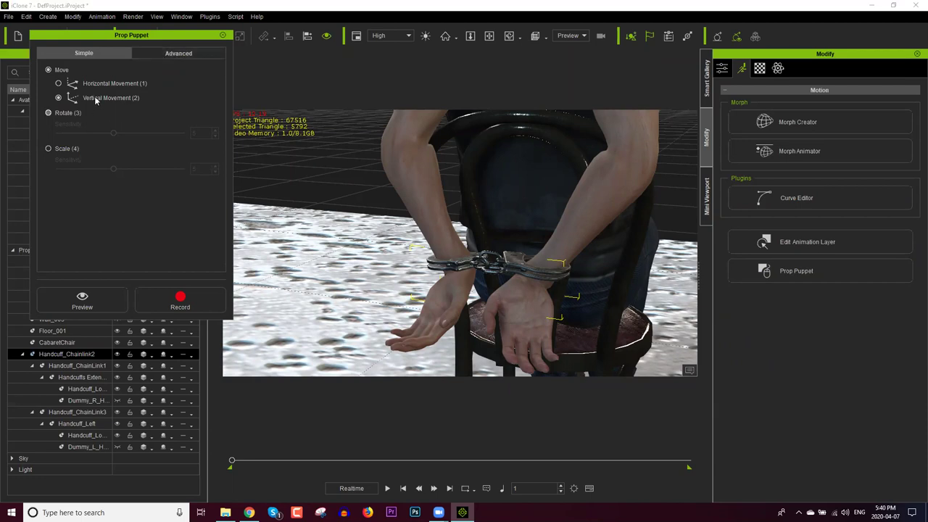
{"action": "left_click", "coordinate": [120, 300]}
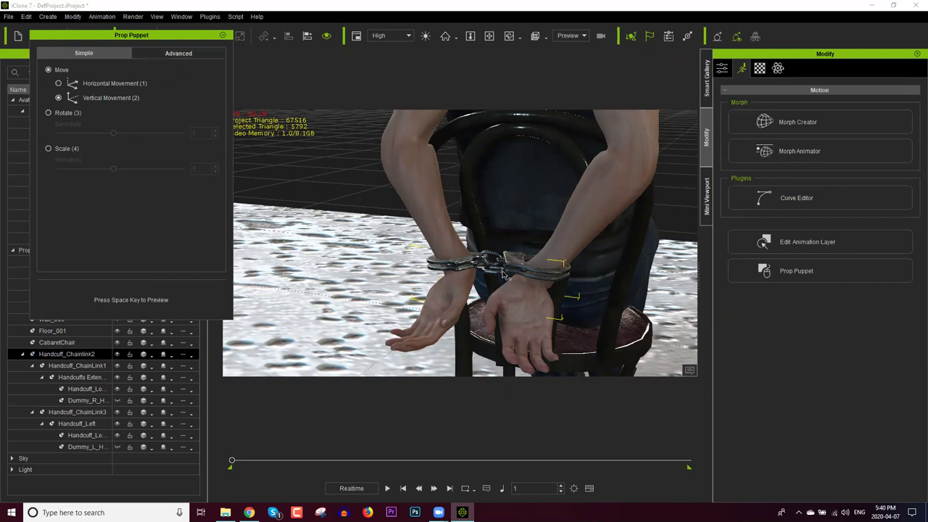
{"action": "key", "text": "space"}
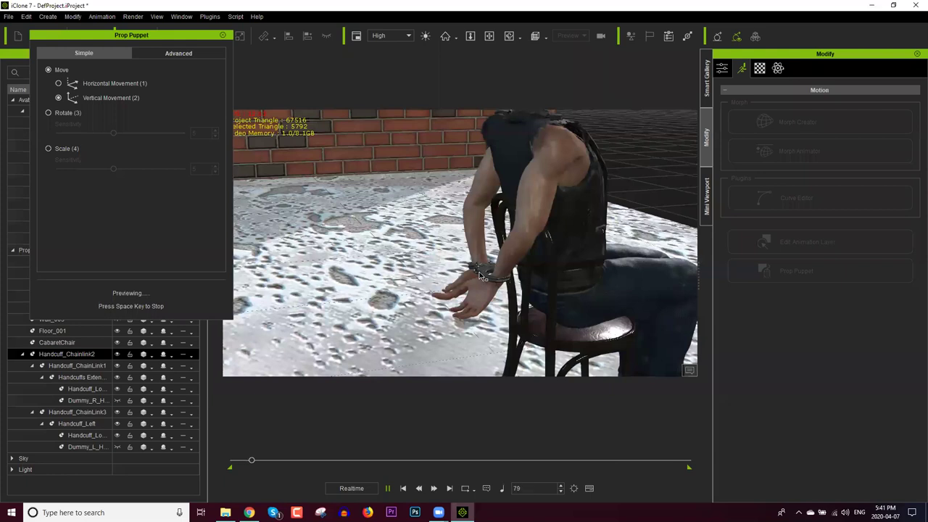
{"action": "key", "text": "space"}
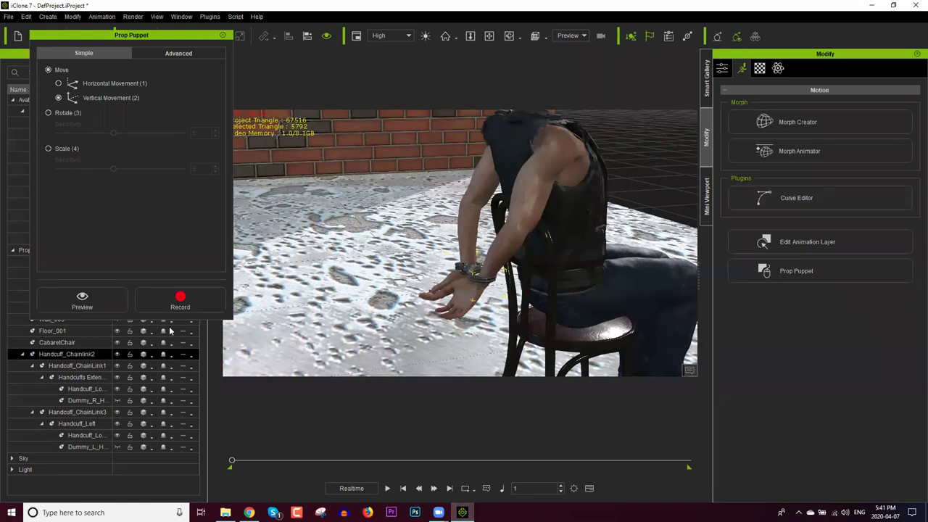
Step: Record a Prop Puppet vertical movement of Handcuff_Chainlink2 from frame 1 to frame 502 and close Prop Puppet
{"action": "left_click", "coordinate": [182, 302]}
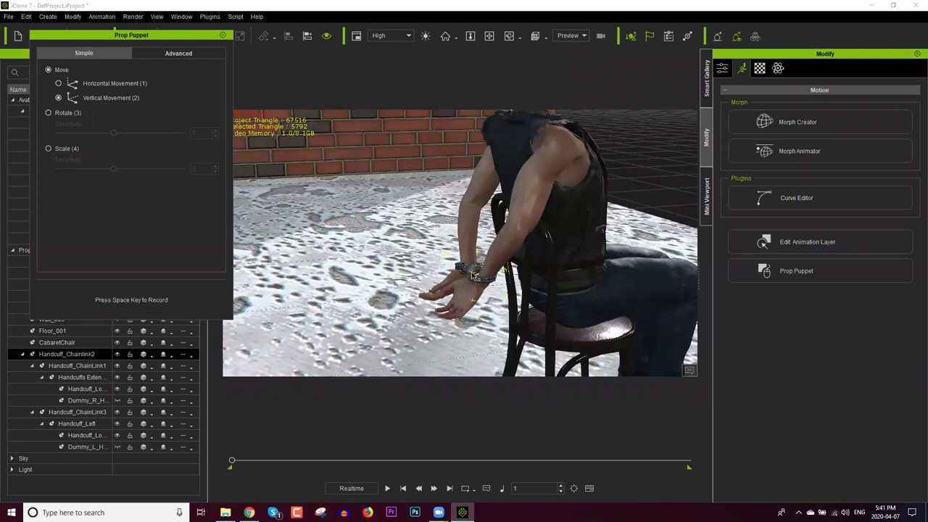
{"action": "key", "text": "space"}
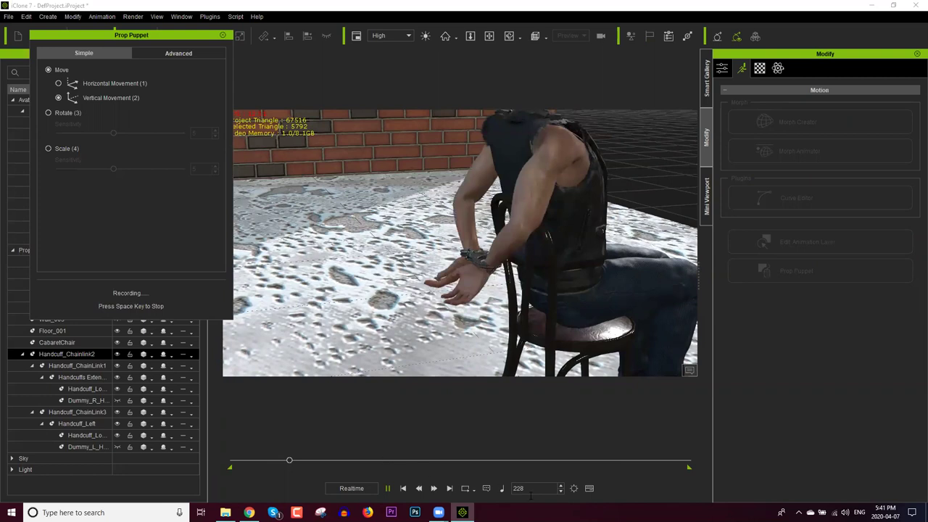
{"action": "key", "text": "space"}
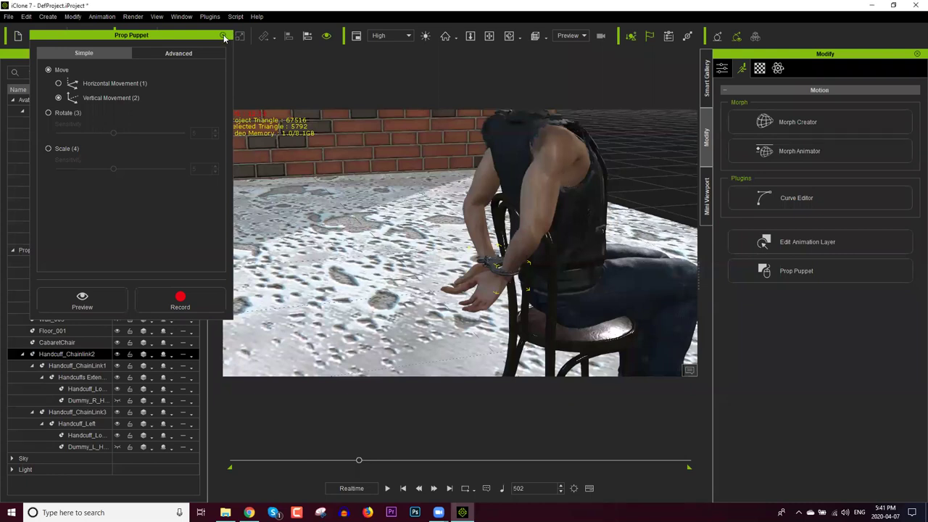
{"action": "key", "text": "alt"}
{"action": "key", "text": "Escape"}
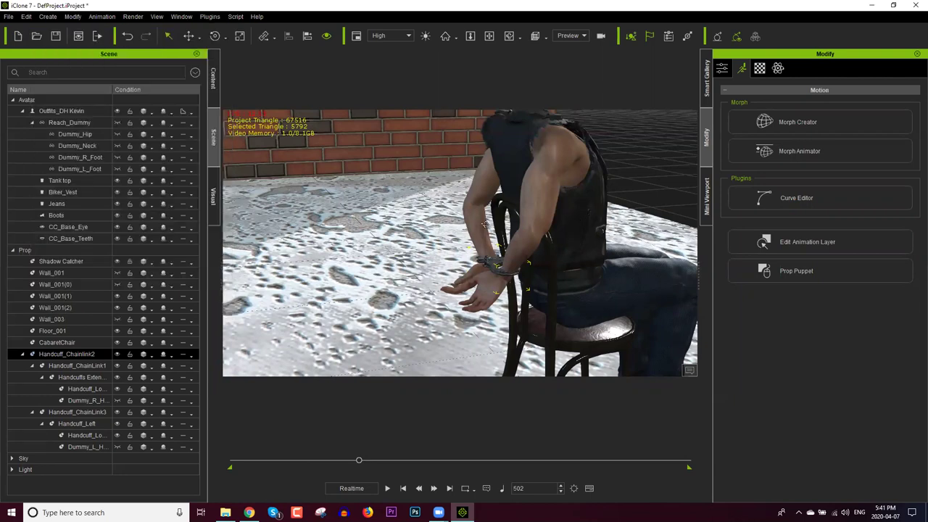
Step: Select the seated character and preview a Direct Puppet screen-based move of the upper chest with Realistic Shoulder enabled
{"action": "left_click", "coordinate": [507, 231]}
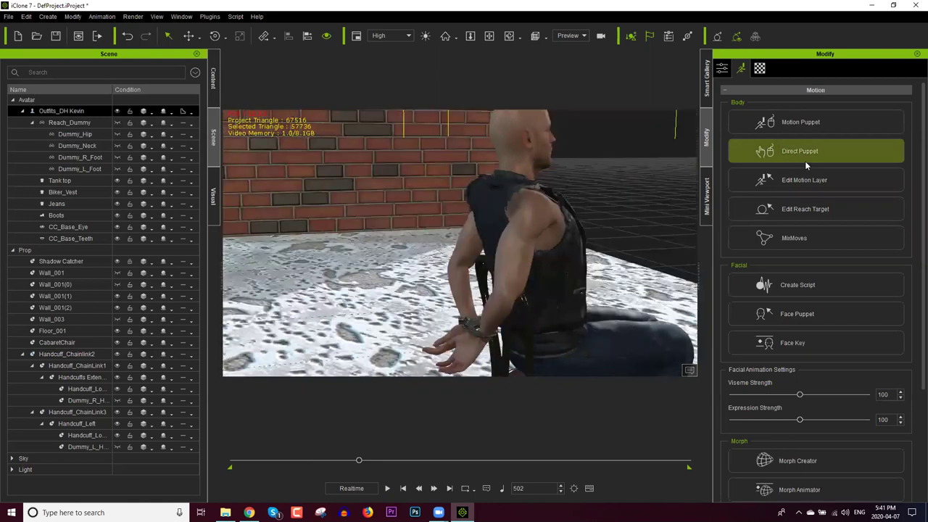
{"action": "left_click", "coordinate": [805, 161]}
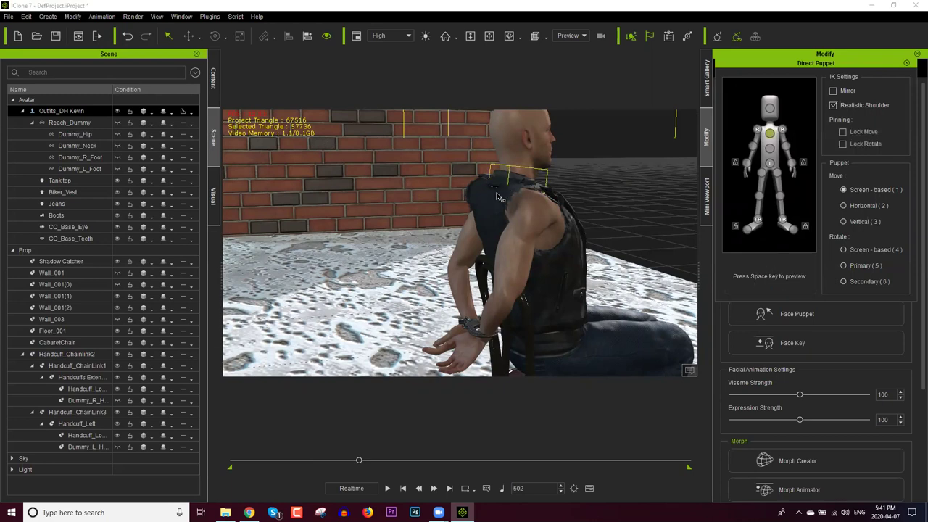
{"action": "key", "text": "space"}
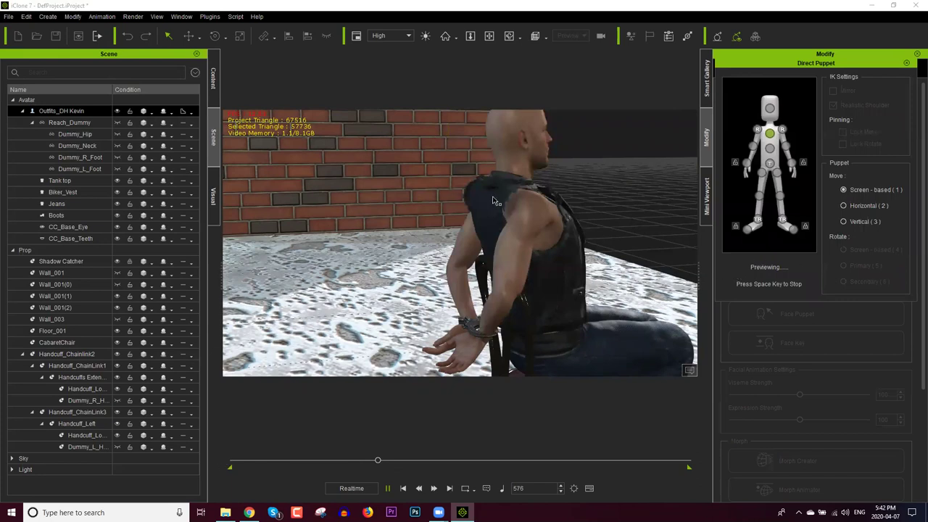
{"action": "key", "text": "space"}
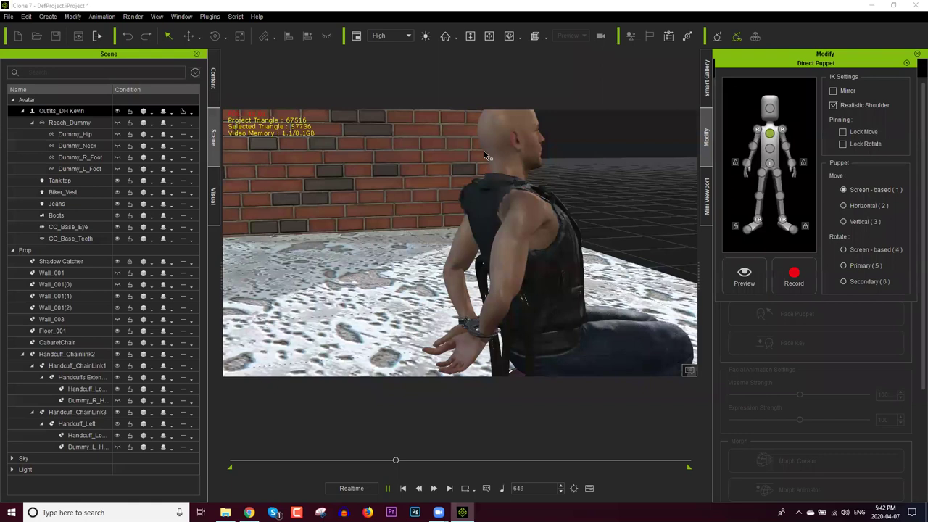
{"action": "key", "text": "space"}
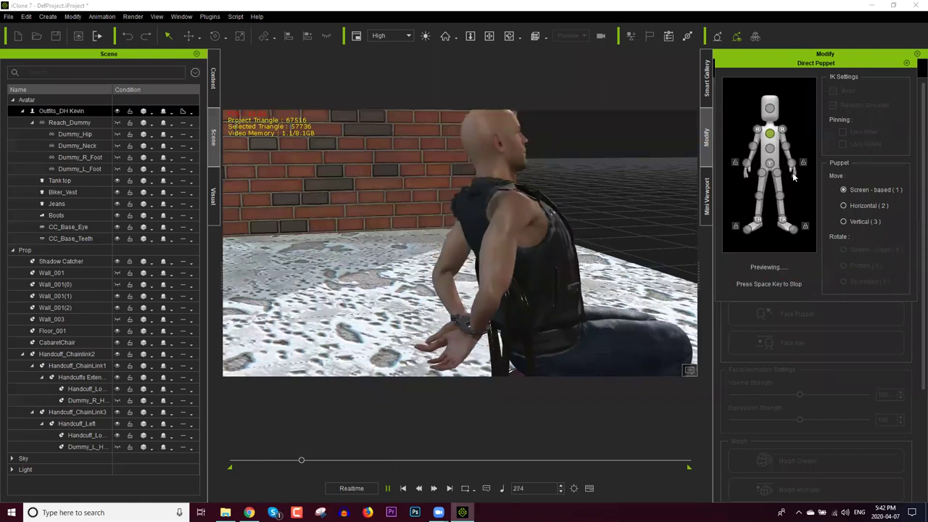
Step: Preview the avatar's upper-chest motion with Direct Puppet using screen-based movement
{"action": "key", "text": "space"}
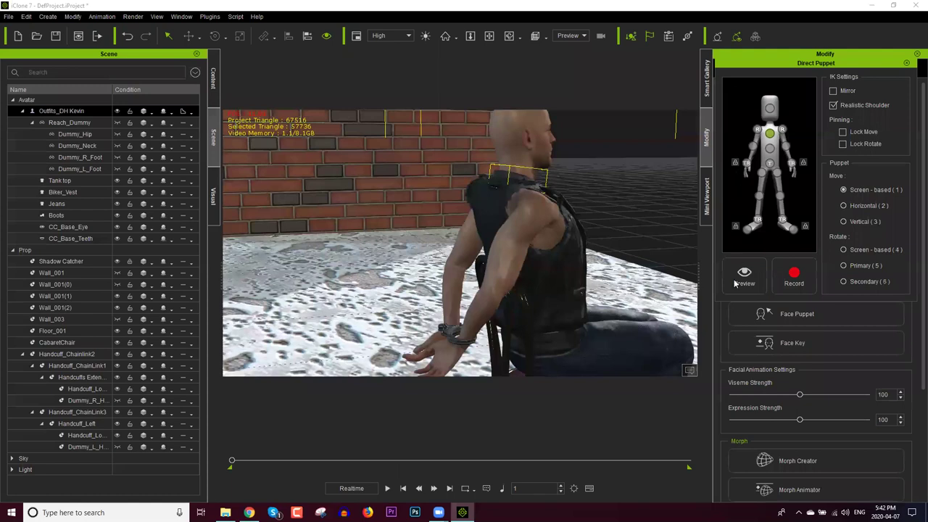
{"action": "key", "text": "space"}
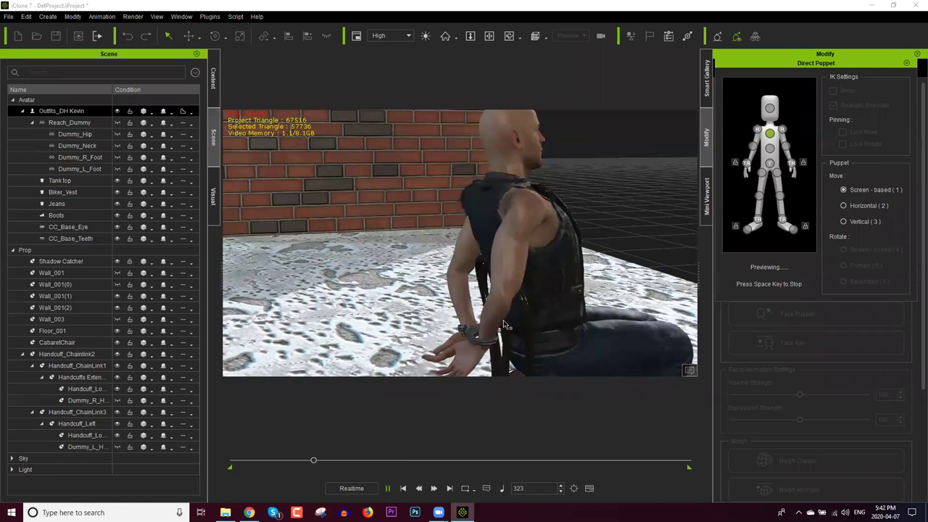
{"action": "key", "text": "space"}
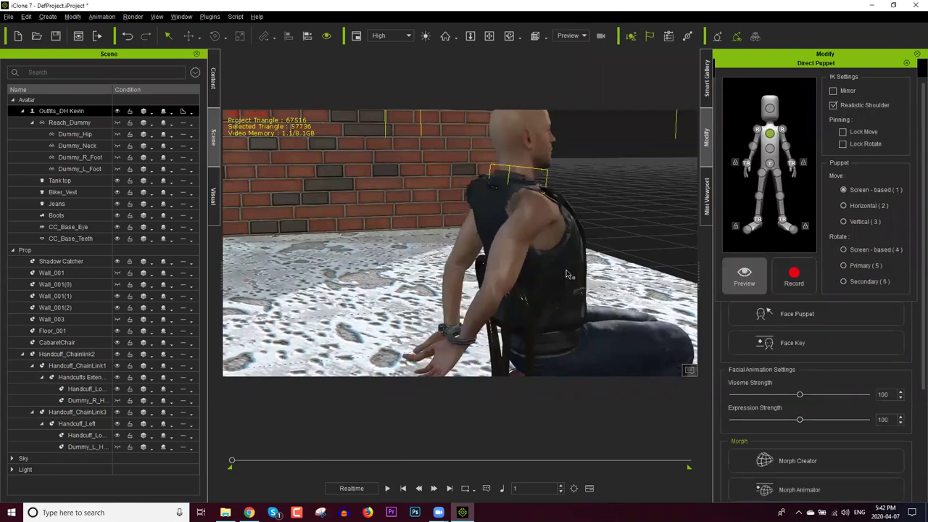
Step: Record a Direct Puppet motion for the avatar's upper chest using Primary rotation
{"action": "right_click_drag", "start_coordinate": [520, 275], "coordinate": [511, 276]}
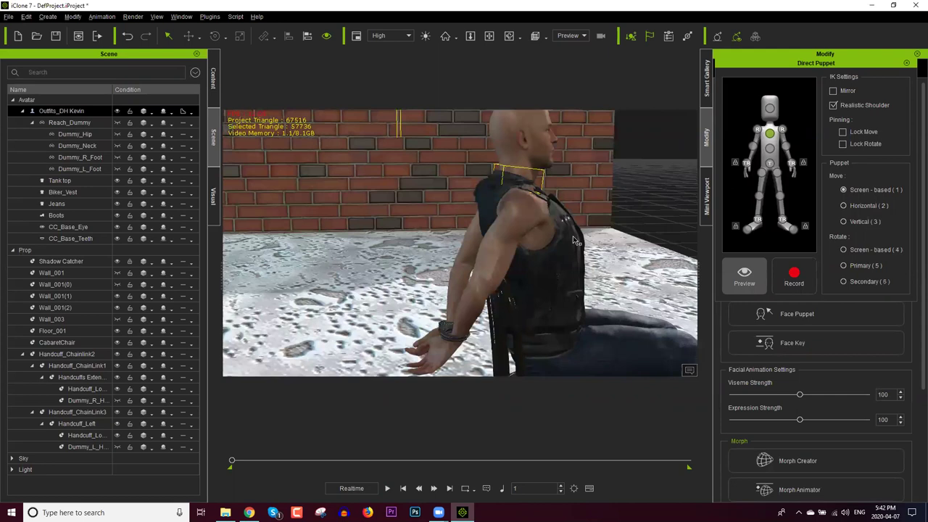
{"action": "left_click", "coordinate": [762, 271]}
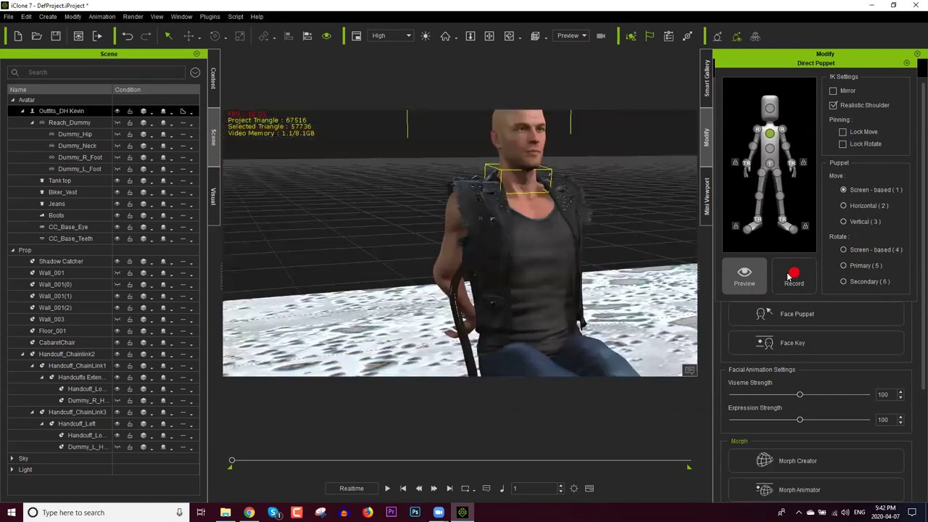
{"action": "left_click", "coordinate": [783, 277]}
{"action": "key", "text": "space"}
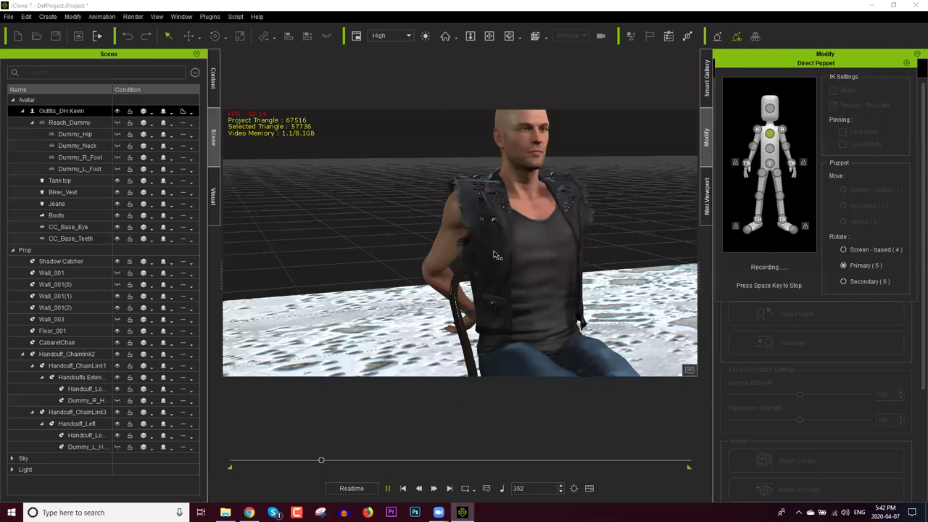
{"action": "key", "text": "space"}
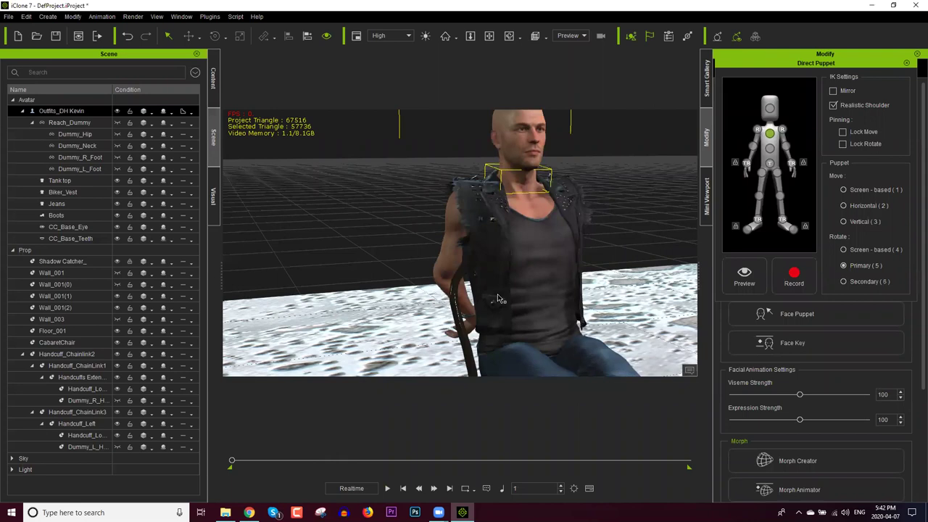
Step: Play back the recorded upper-body motion and return to the first frame
{"action": "scroll", "coordinate": [499, 298], "scroll_direction": "down", "scroll_amount": 3}
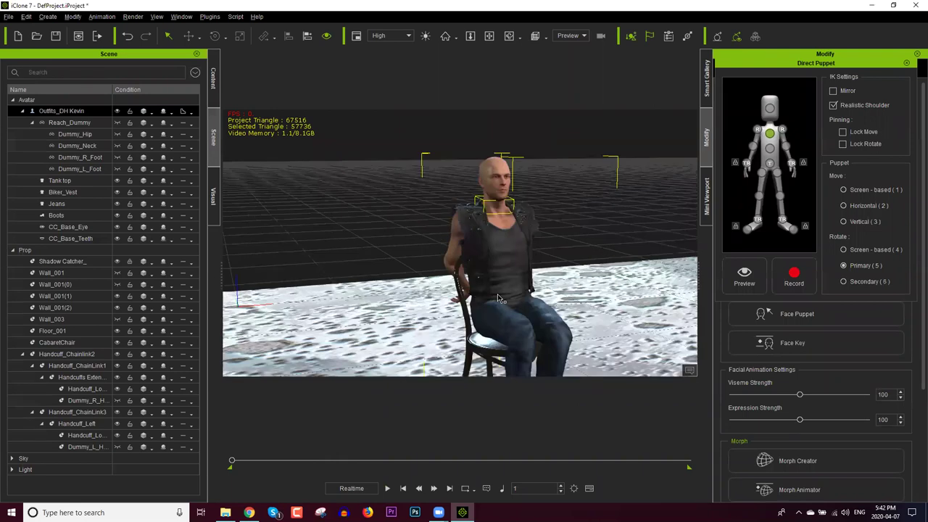
{"action": "key", "text": "space"}
{"action": "left_click", "coordinate": [403, 488]}
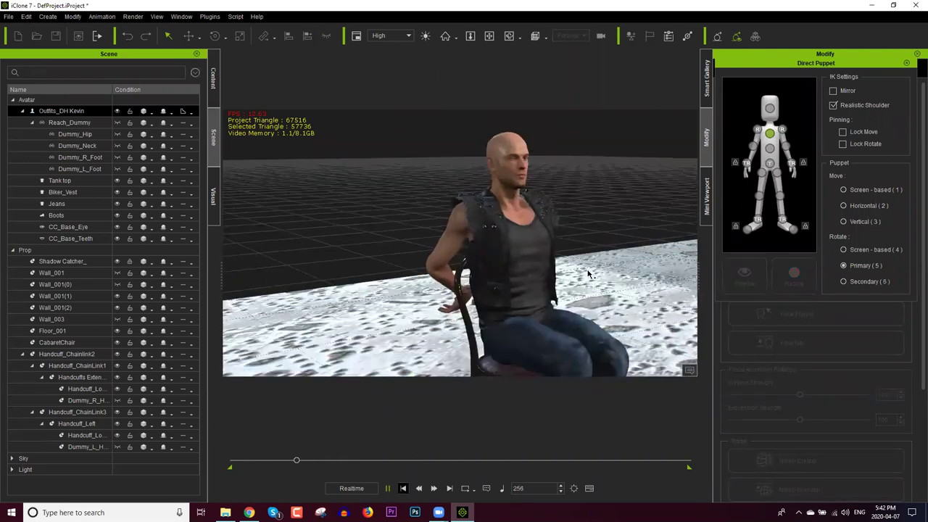
Step: Record a Direct Puppet motion for the avatar's head using Primary rotation
{"action": "left_click", "coordinate": [771, 108]}
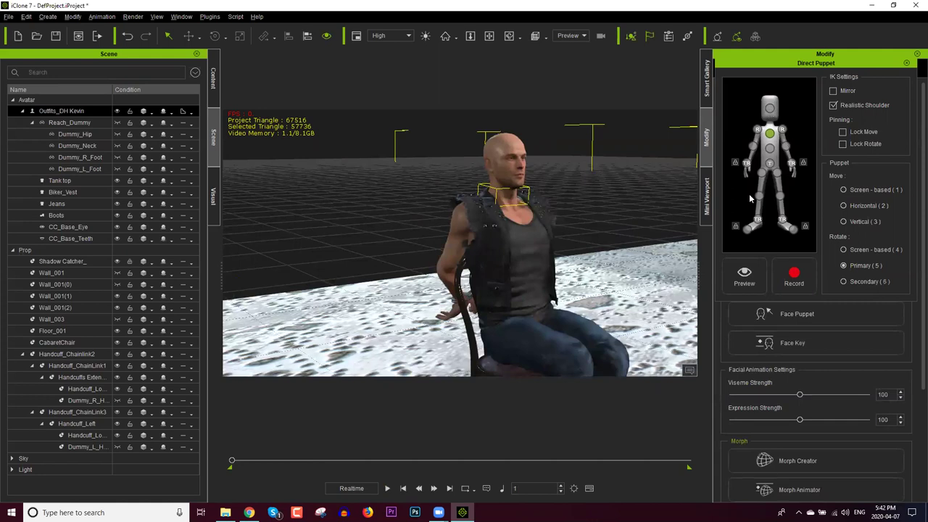
{"action": "left_click", "coordinate": [793, 278]}
{"action": "key", "text": "space"}
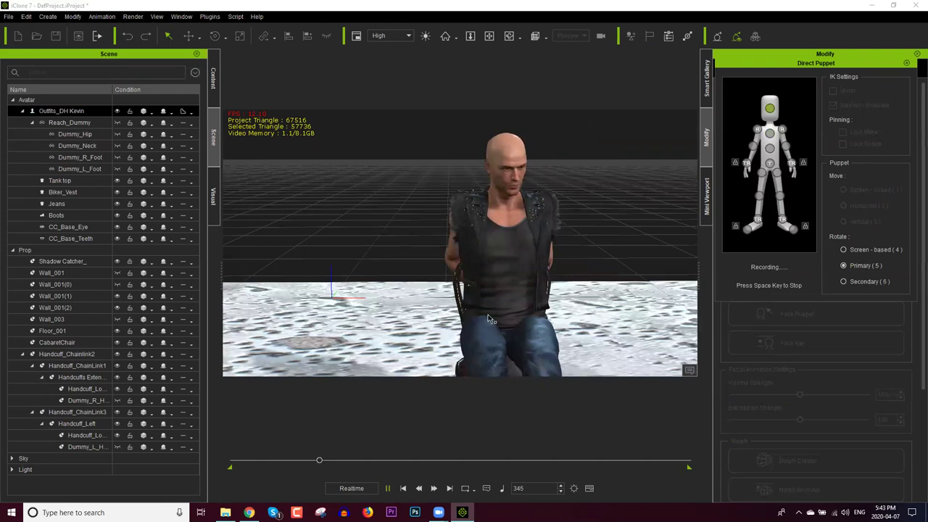
{"action": "key", "text": "space"}
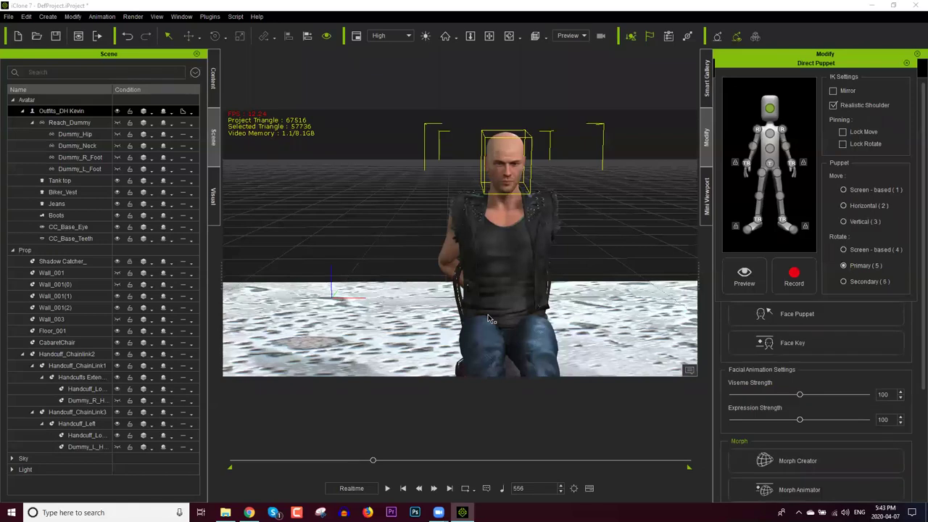
Step: Play the combined head and torso animation from the start, and return to the first frame
{"action": "left_click", "coordinate": [404, 489]}
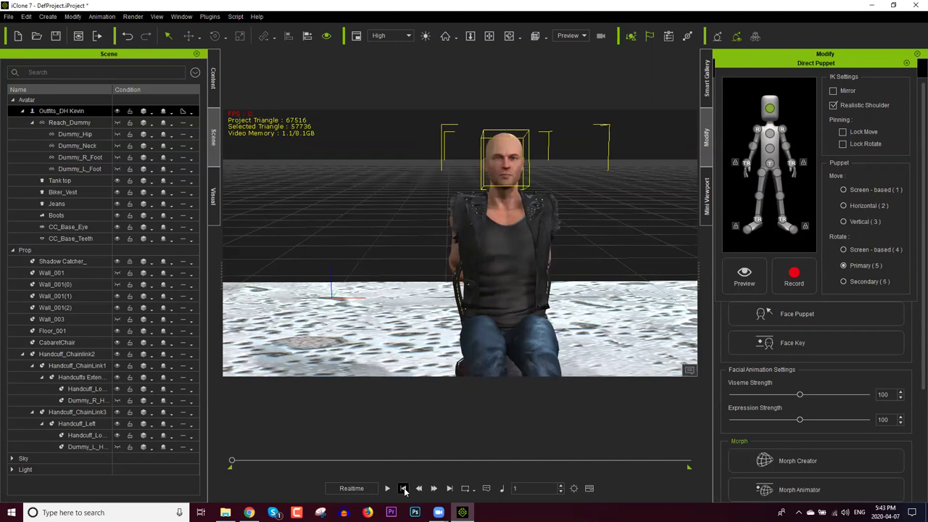
{"action": "left_click", "coordinate": [388, 488]}
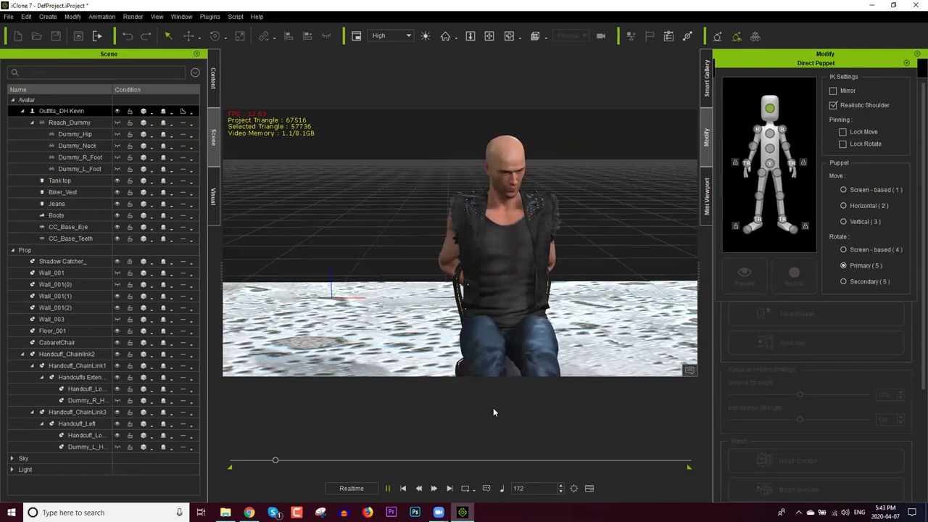
{"action": "left_click", "coordinate": [403, 489]}
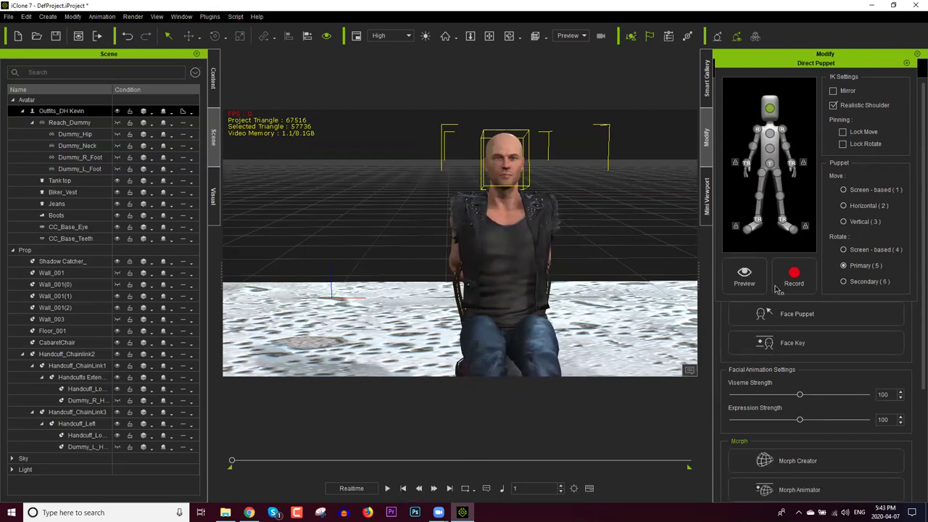
Step: Close Direct Puppet and create a facial script for the avatar from the Struggling audio file
{"action": "left_click", "coordinate": [907, 63]}
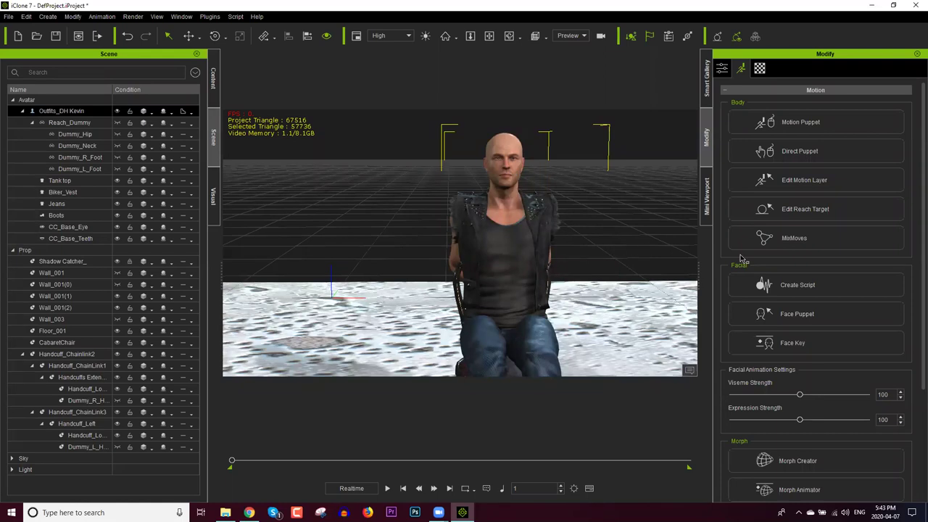
{"action": "left_click", "coordinate": [812, 285]}
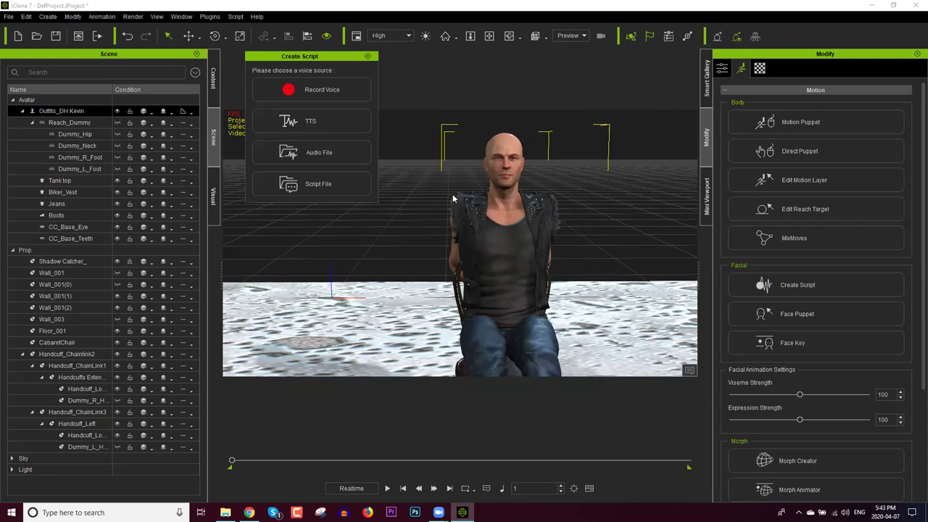
{"action": "left_click", "coordinate": [321, 154]}
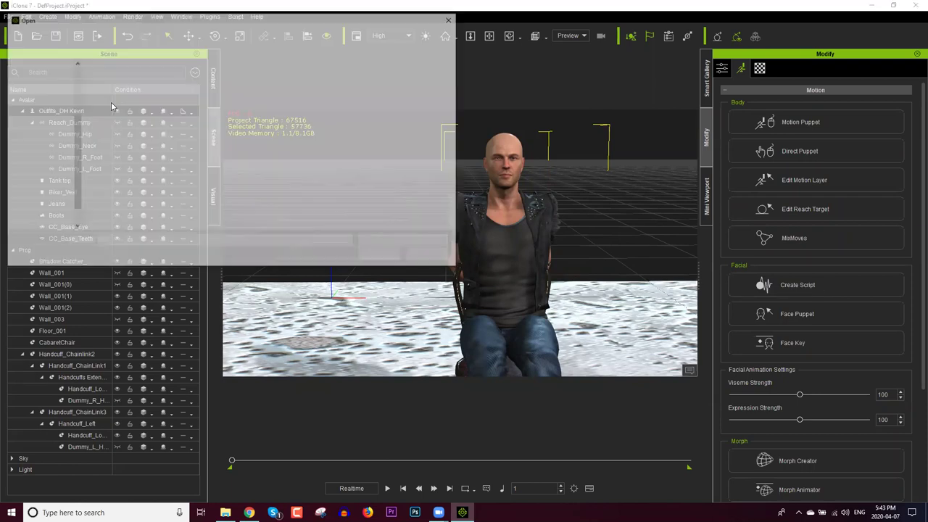
{"action": "left_click", "coordinate": [111, 99]}
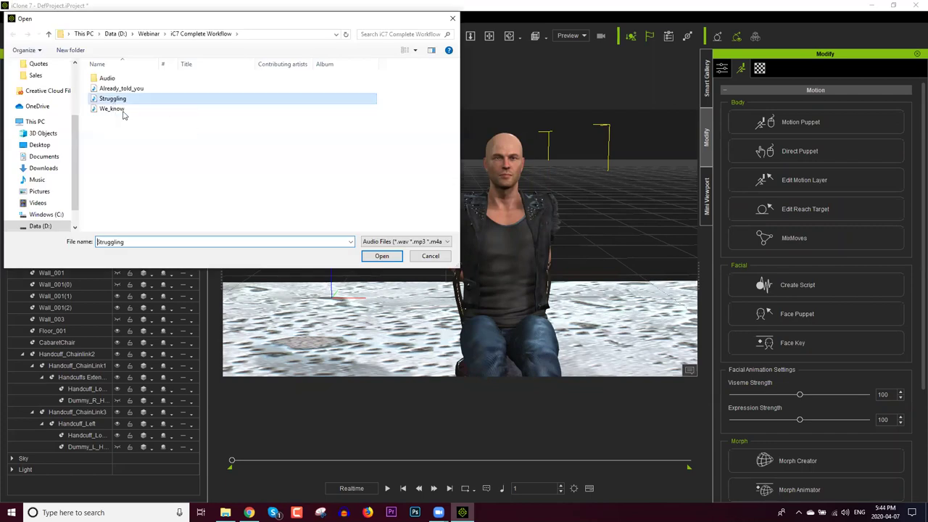
{"action": "key", "text": "Return"}
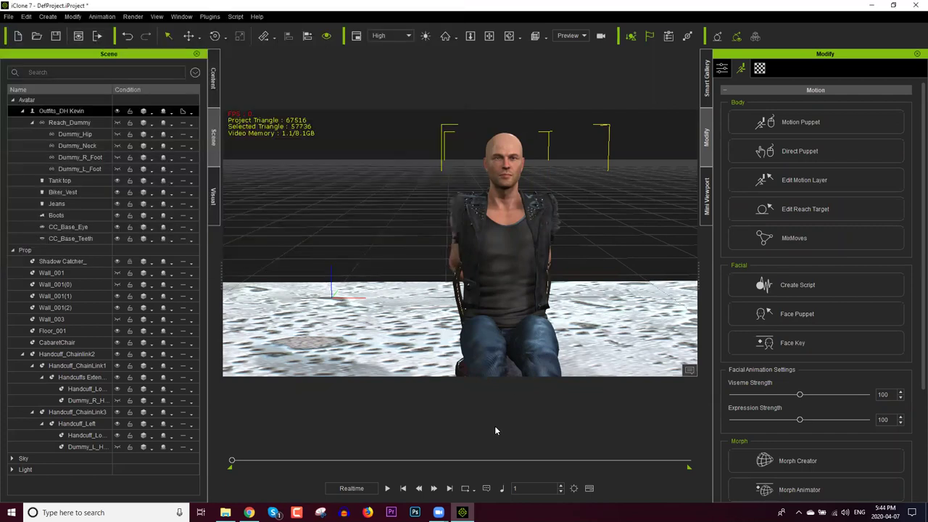
Step: Play the body animation with the imported voice clip and return to the first frame
{"action": "left_click", "coordinate": [387, 488]}
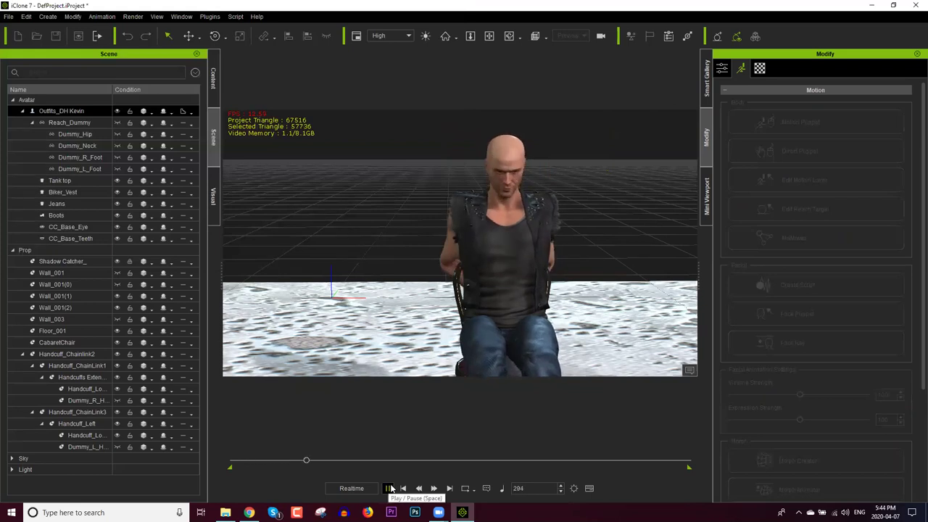
{"action": "left_click", "coordinate": [389, 489]}
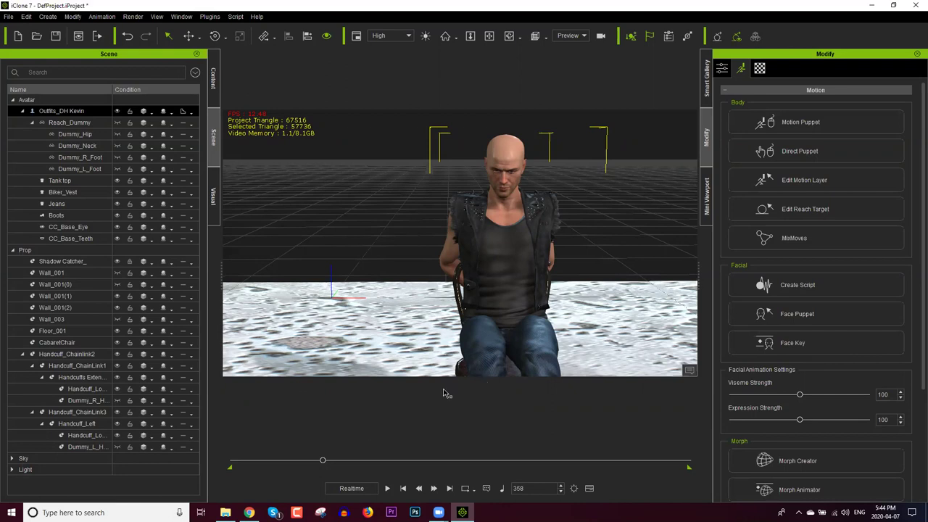
{"action": "left_click_drag", "start_coordinate": [323, 459], "coordinate": [231, 462]}
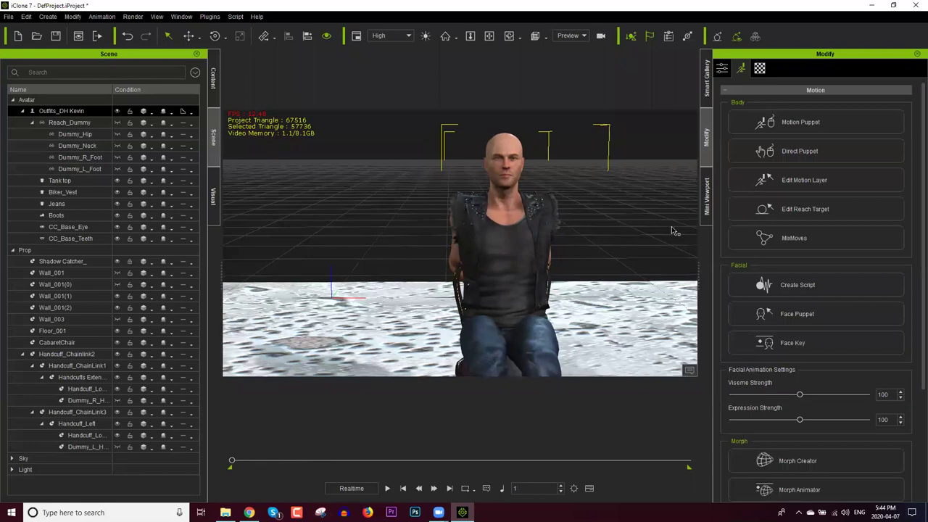
Step: Set up Face Puppet with the 00_Zane profile and the third full-face control preset, framing the avatar's face
{"action": "middle_click_drag", "start_coordinate": [516, 250], "coordinate": [501, 220]}
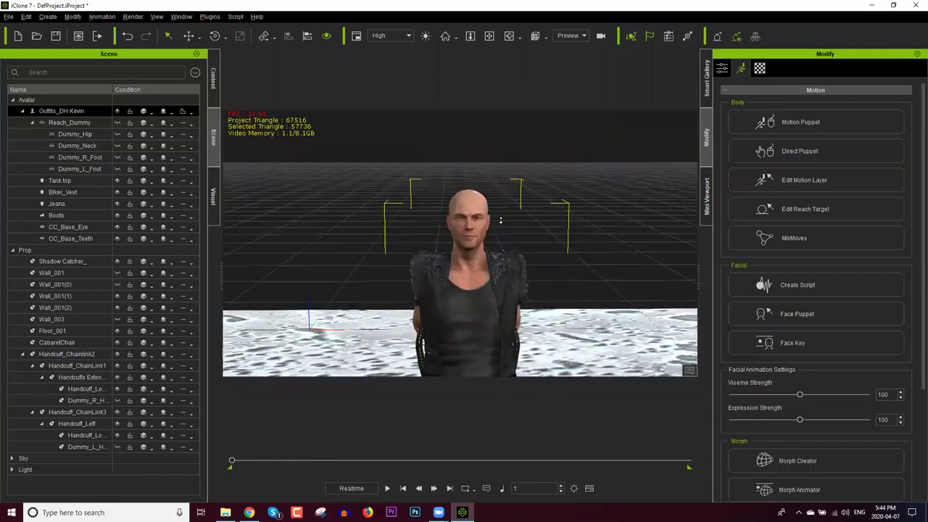
{"action": "scroll", "coordinate": [499, 226], "scroll_direction": "up", "scroll_amount": 3}
{"action": "scroll", "coordinate": [503, 242], "scroll_direction": "up", "scroll_amount": 3}
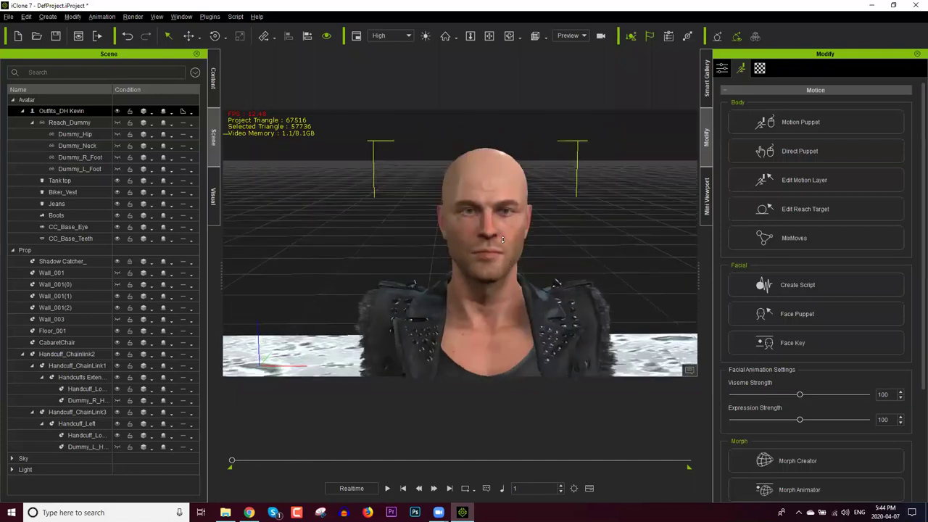
{"action": "scroll", "coordinate": [502, 240], "scroll_direction": "up", "scroll_amount": 2}
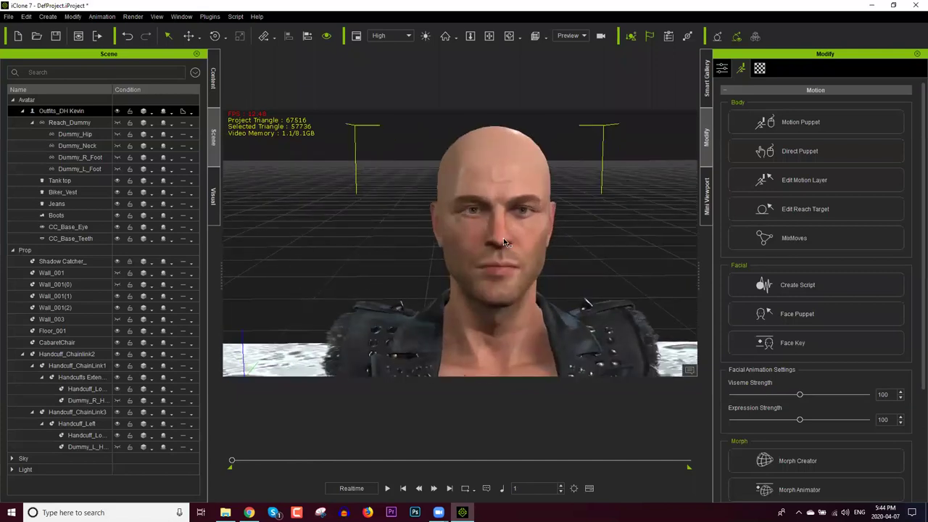
{"action": "left_click", "coordinate": [814, 314]}
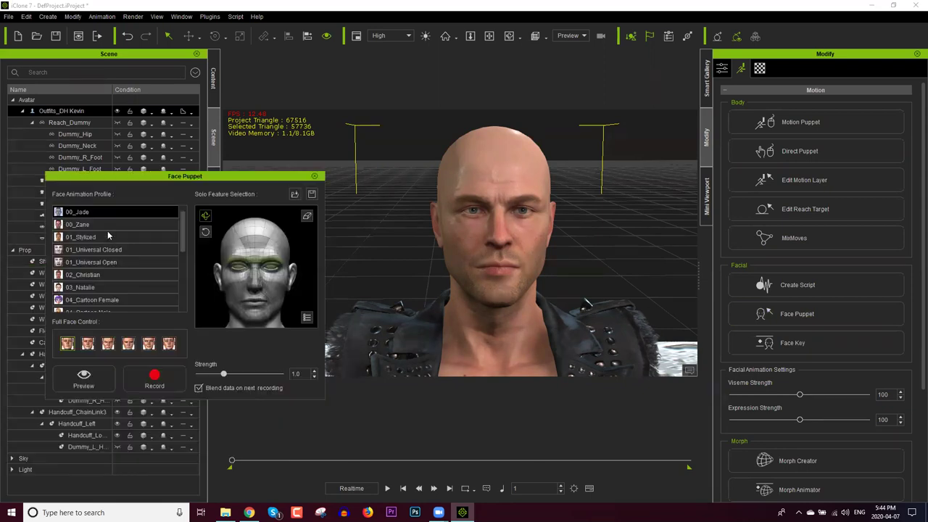
{"action": "left_click", "coordinate": [107, 225]}
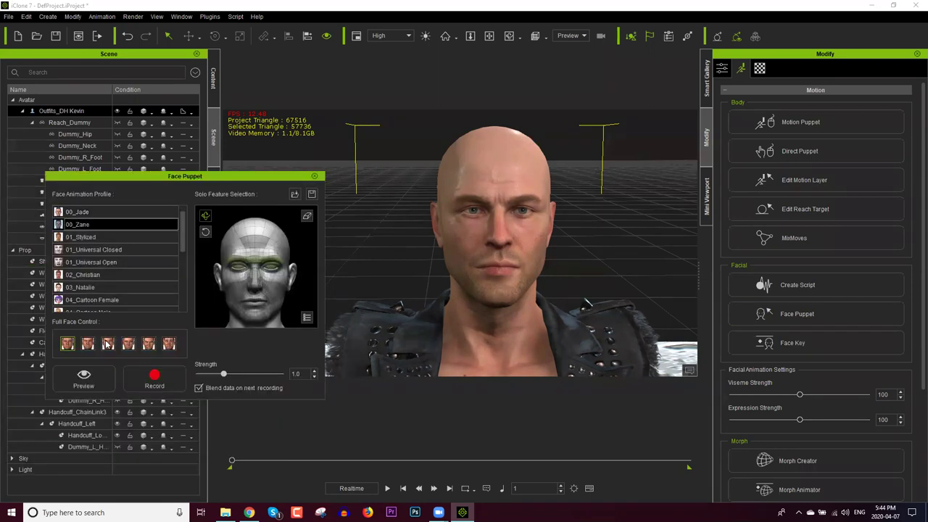
{"action": "left_click", "coordinate": [108, 344]}
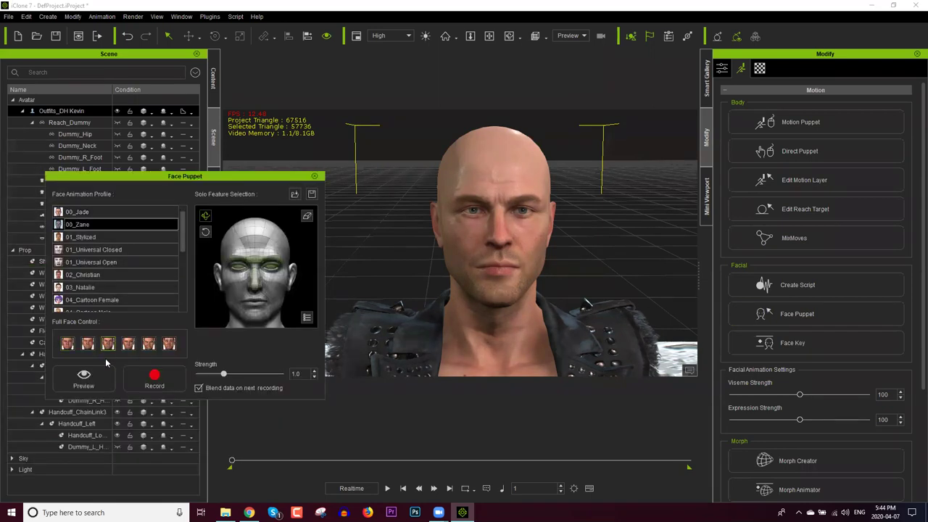
Step: Preview the selected facial expression on the avatar with Face Puppet
{"action": "left_click", "coordinate": [100, 383]}
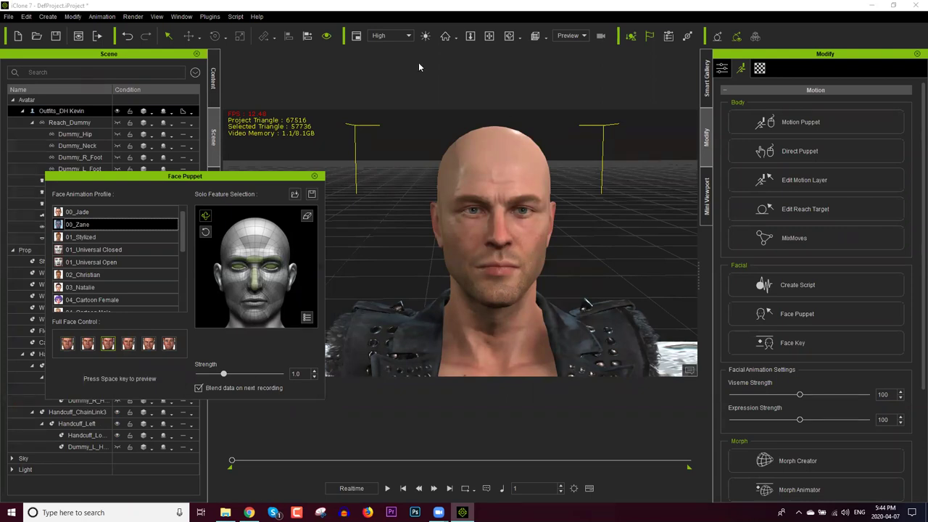
{"action": "key", "text": "space"}
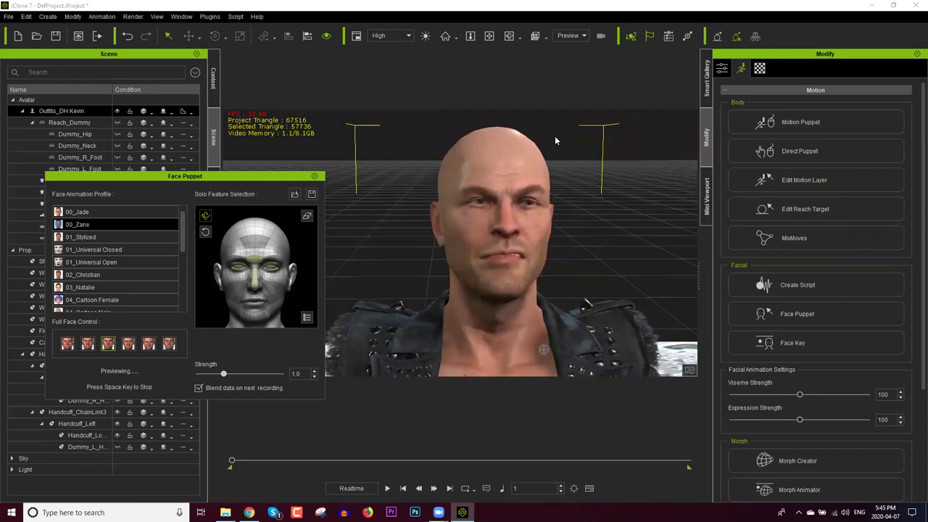
{"action": "key", "text": "space"}
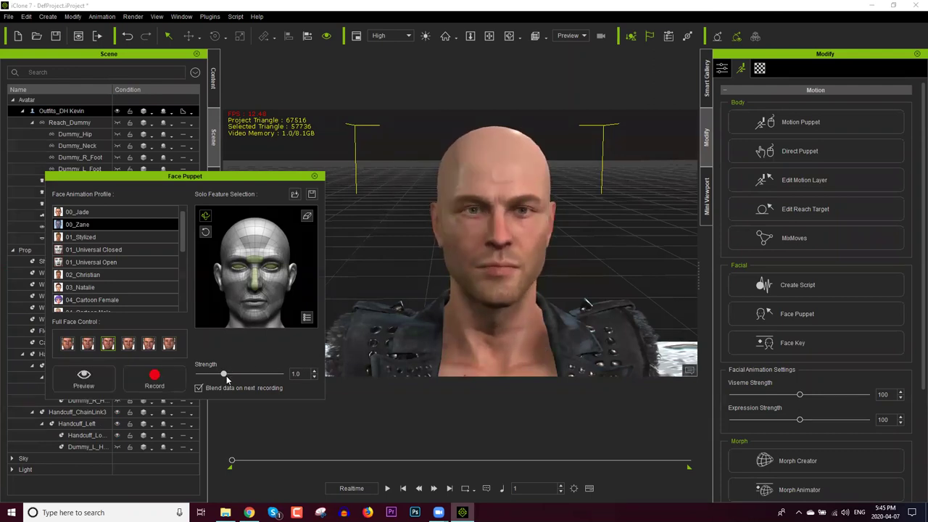
Step: Set the Face Puppet strength to 2.3 and preview the exaggerated expression
{"action": "left_click_drag", "start_coordinate": [241, 374], "coordinate": [263, 374]}
{"action": "left_click", "coordinate": [105, 381]}
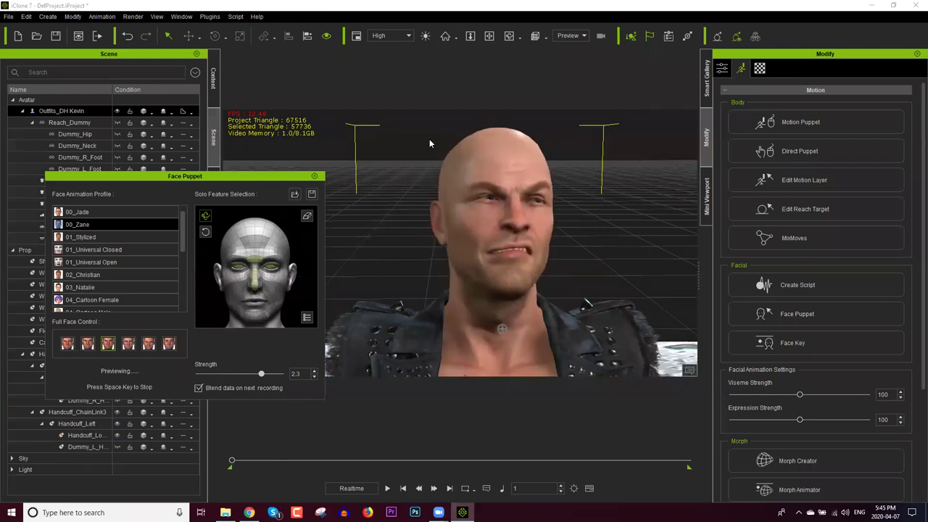
{"action": "key", "text": "space"}
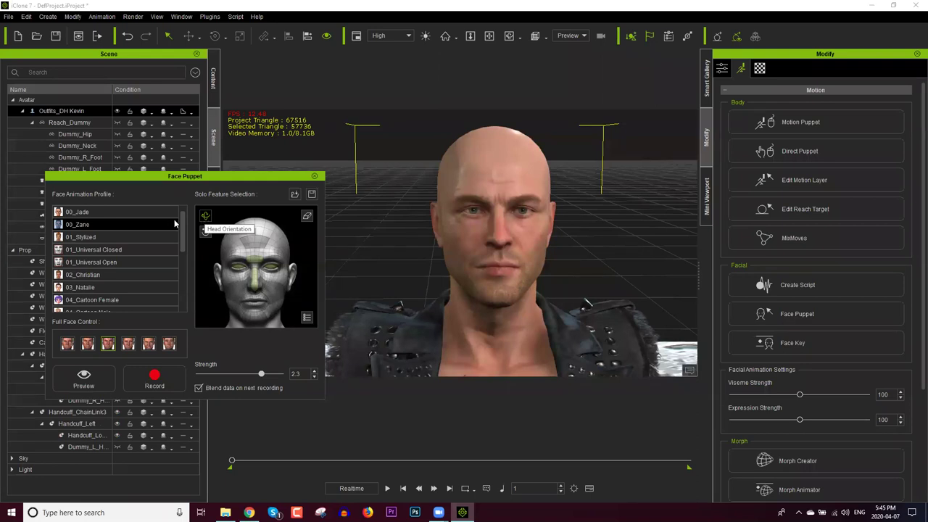
Step: Preview the facial expression, record it with Face Puppet up to about frame 596, close Face Puppet and return to the first frame
{"action": "left_click", "coordinate": [83, 377]}
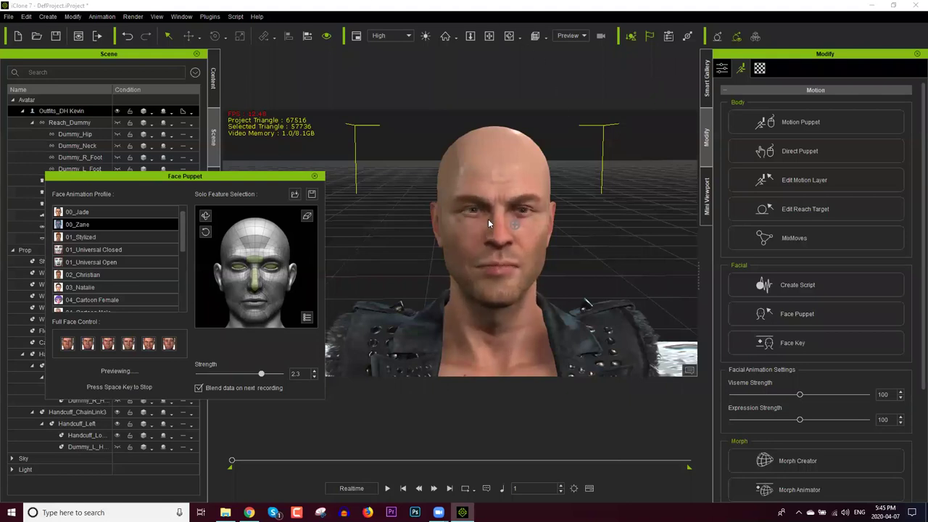
{"action": "key", "text": "space"}
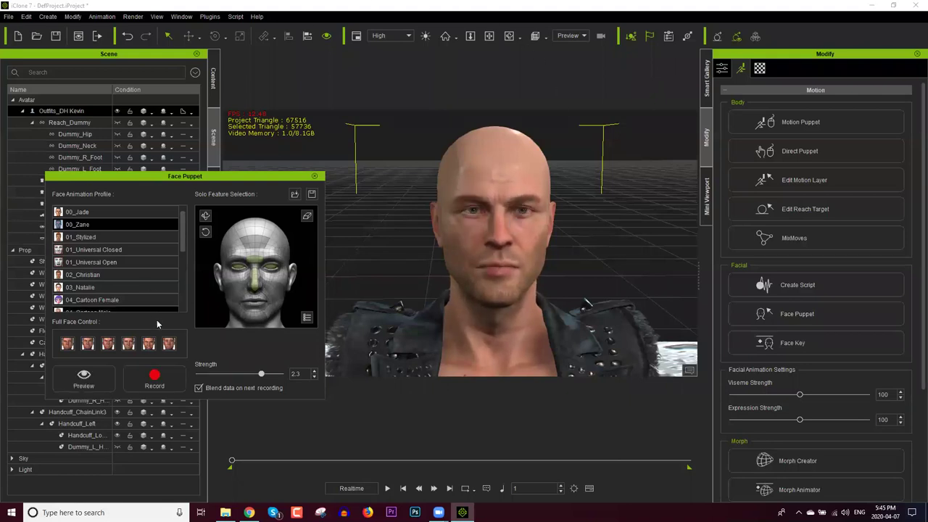
{"action": "left_click", "coordinate": [153, 380]}
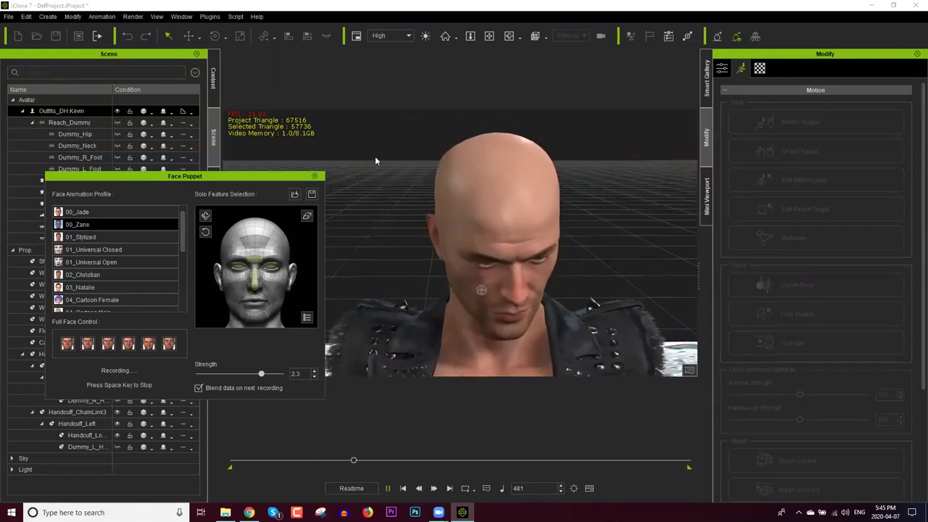
{"action": "key", "text": "space"}
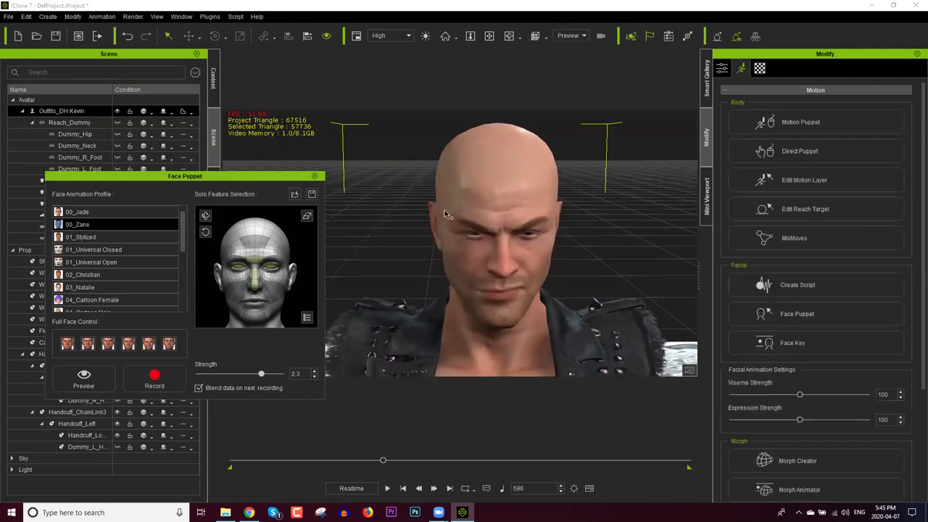
{"action": "left_click", "coordinate": [314, 177]}
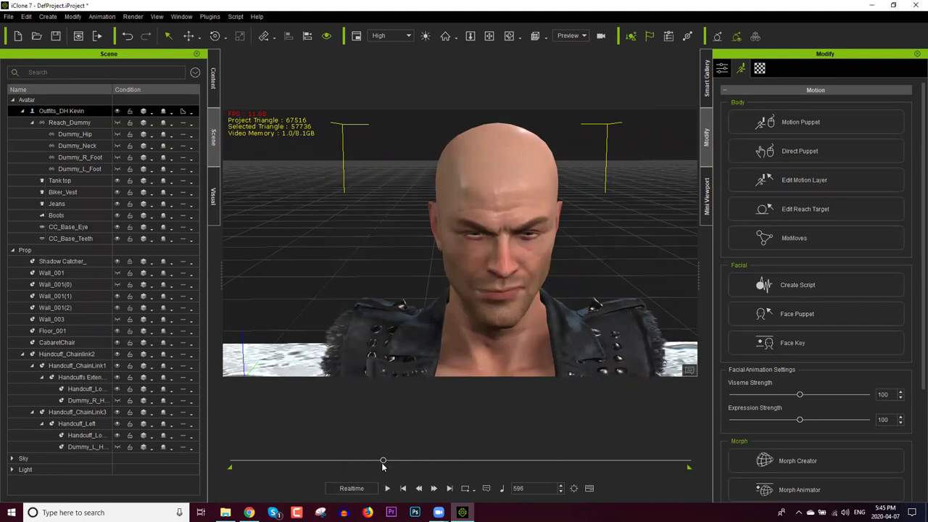
{"action": "left_click", "coordinate": [232, 464]}
Step: Try to import the Corrupt Cop avatar from the iC7 Complete Workflow folder directly onto the seated avatar
{"action": "mouse_move", "coordinate": [225, 513]}
{"action": "left_click", "coordinate": [225, 473]}
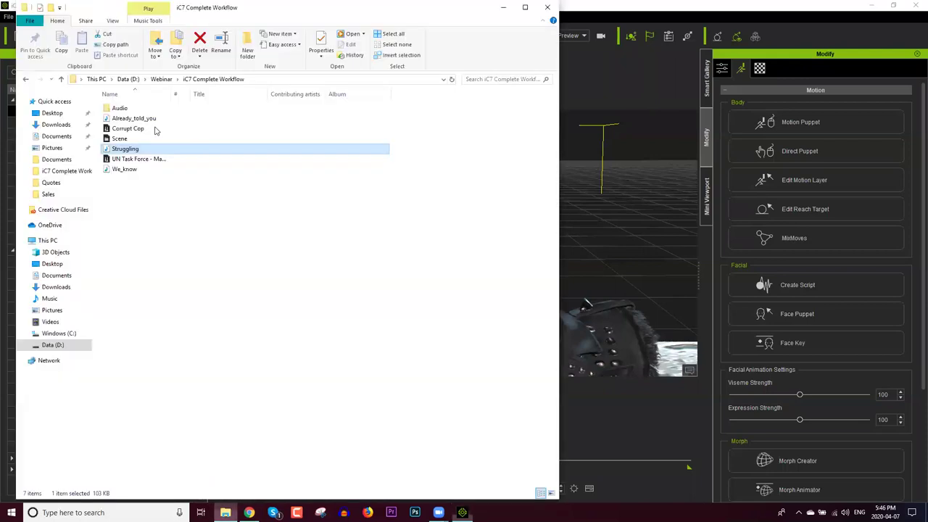
{"action": "left_click_drag", "start_coordinate": [127, 128], "coordinate": [646, 307]}
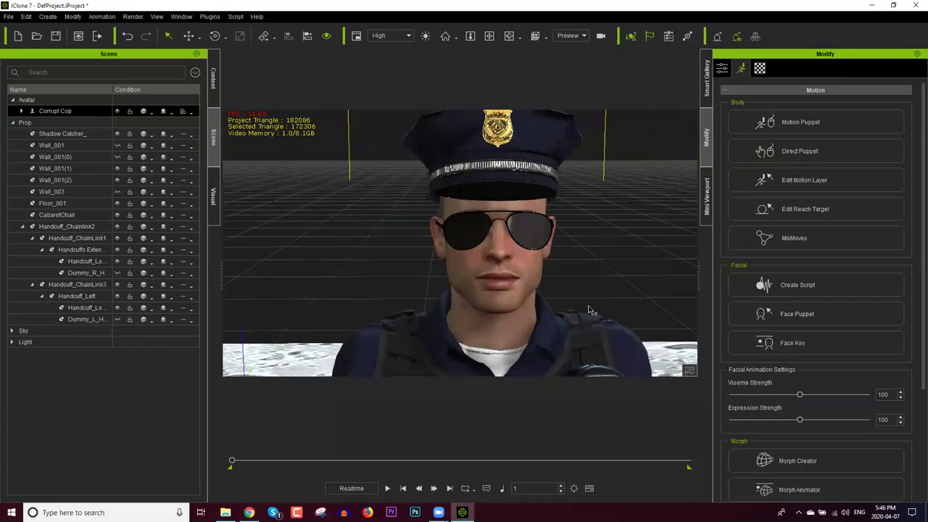
{"action": "scroll", "coordinate": [524, 319], "scroll_direction": "down", "scroll_amount": 5}
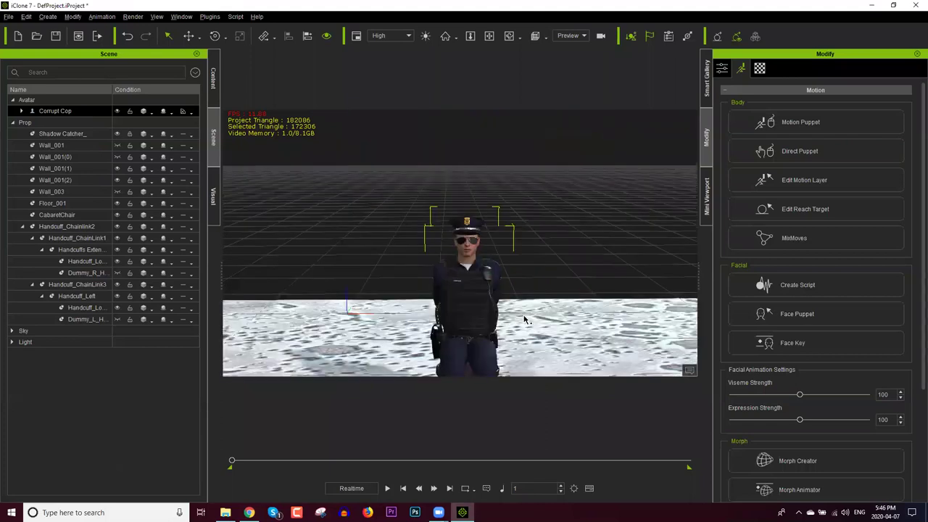
{"action": "scroll", "coordinate": [525, 319], "scroll_direction": "down", "scroll_amount": 2}
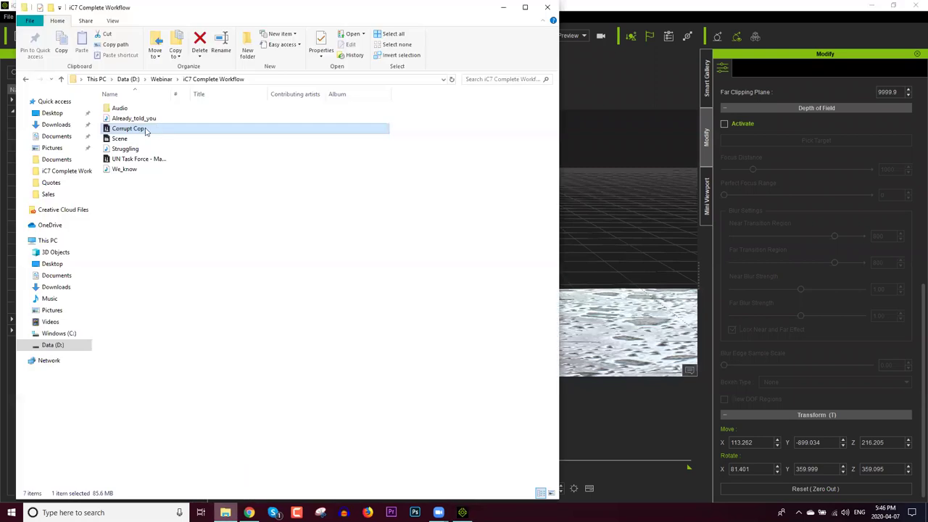
Step: Import the Corrupt Cop avatar on empty ground and place it on the floor near X 400, Y -205, turned roughly toward the seated avatar
{"action": "left_click_drag", "start_coordinate": [146, 130], "coordinate": [631, 290]}
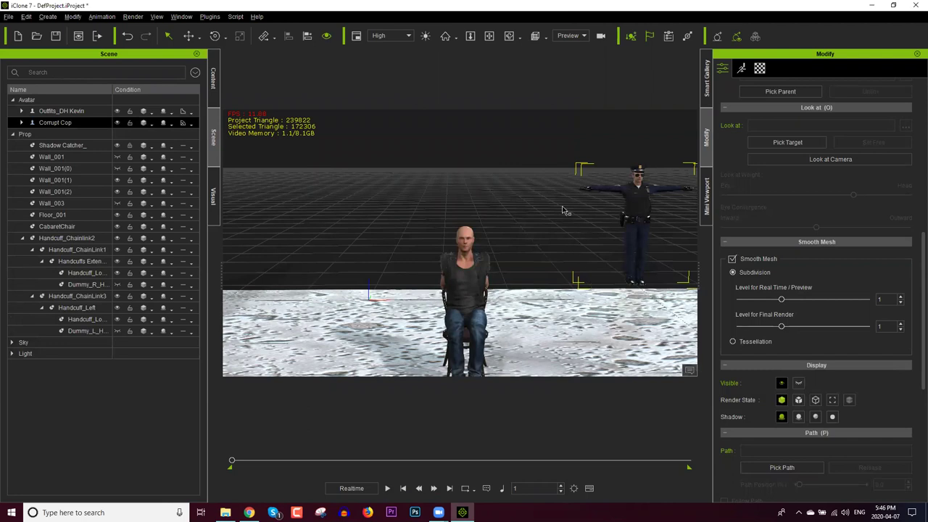
{"action": "key", "text": "j"}
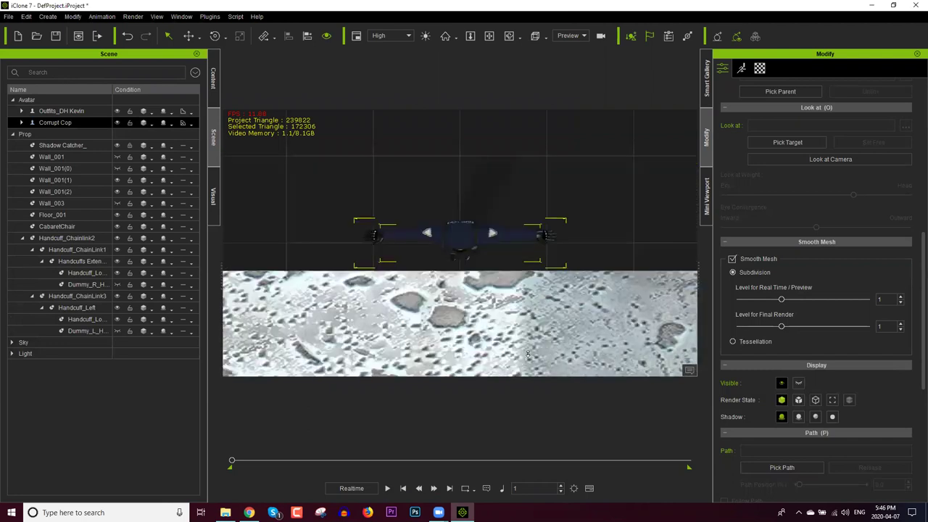
{"action": "scroll", "coordinate": [544, 223], "scroll_direction": "down", "scroll_amount": 3}
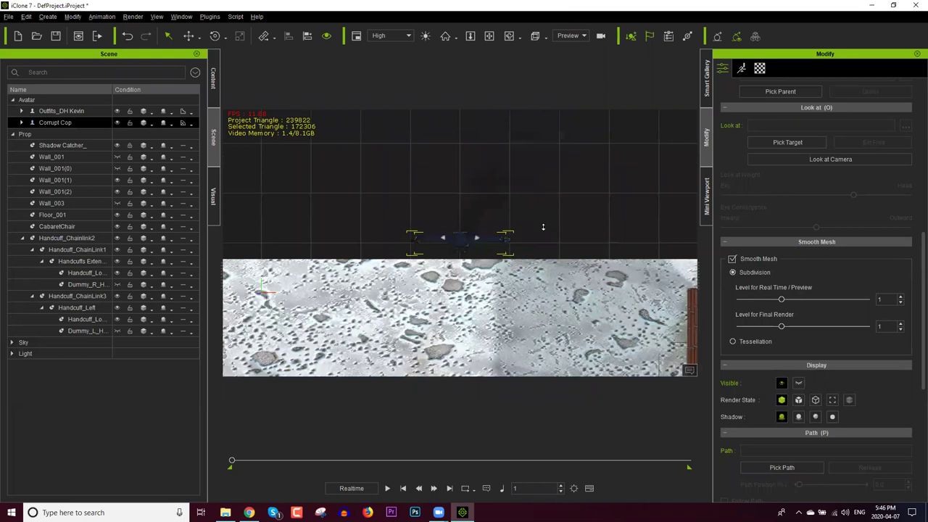
{"action": "scroll", "coordinate": [524, 208], "scroll_direction": "down", "scroll_amount": 1}
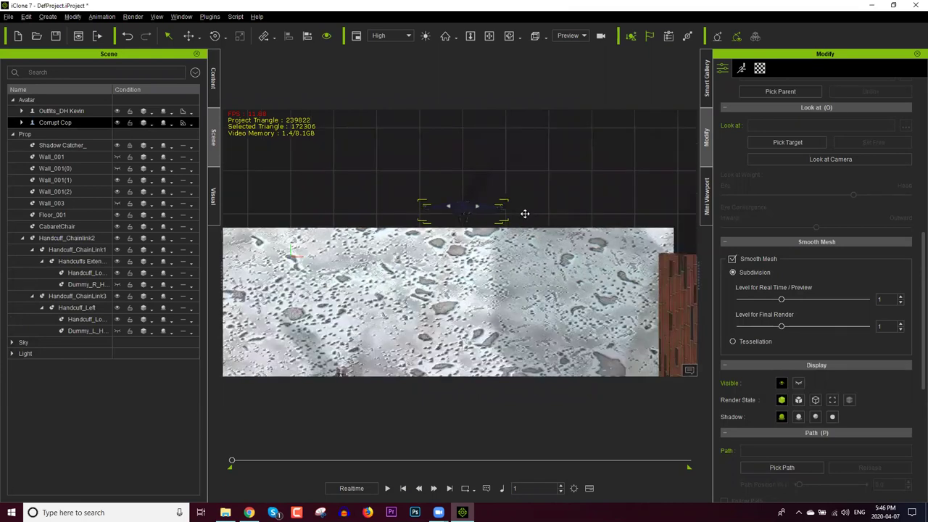
{"action": "middle_click_drag", "start_coordinate": [510, 179], "coordinate": [491, 114]}
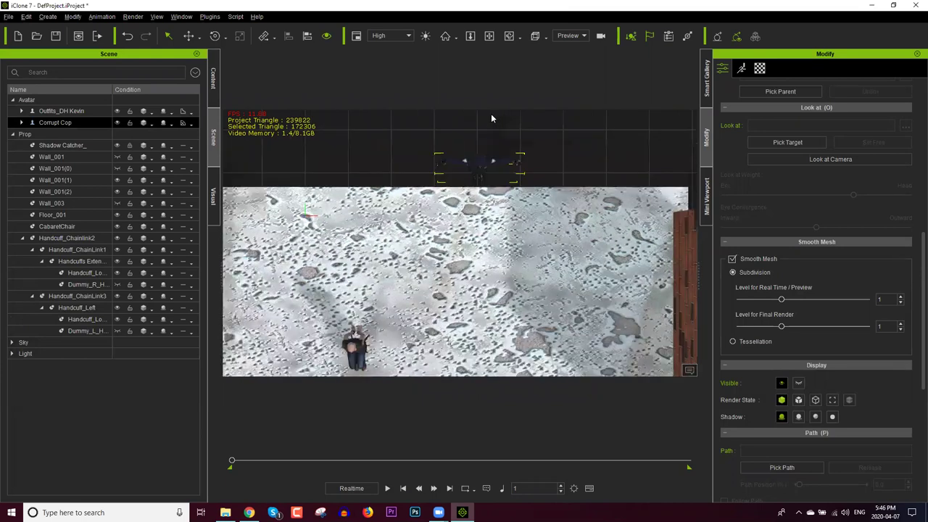
{"action": "scroll", "coordinate": [494, 113], "scroll_direction": "down", "scroll_amount": 1}
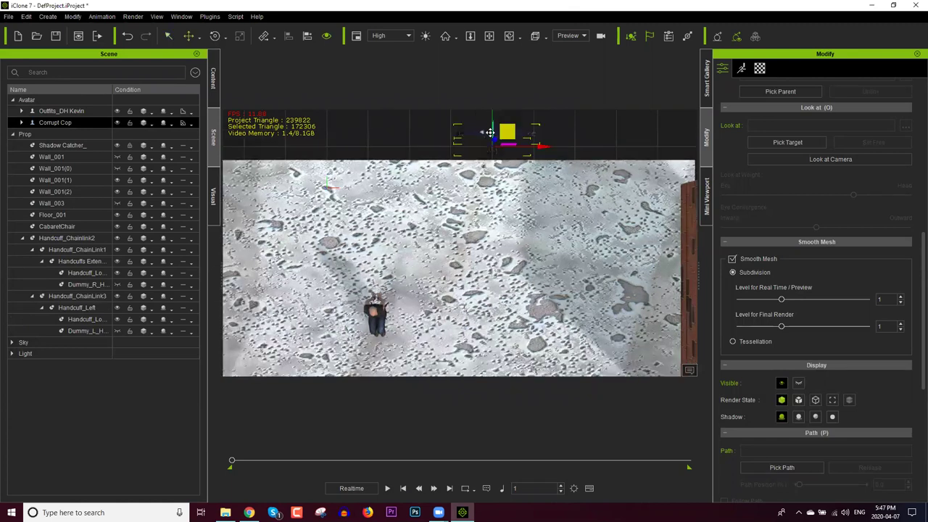
{"action": "left_click_drag", "start_coordinate": [488, 233], "coordinate": [485, 246]}
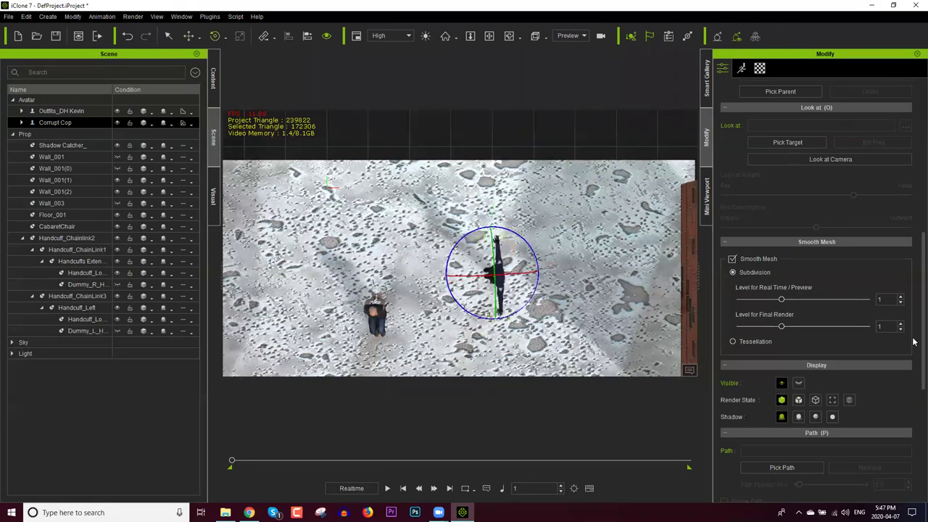
Step: Set the cop's Z rotation to exactly -90 so it faces the seated avatar
{"action": "scroll", "coordinate": [913, 239], "scroll_direction": "up", "scroll_amount": 3}
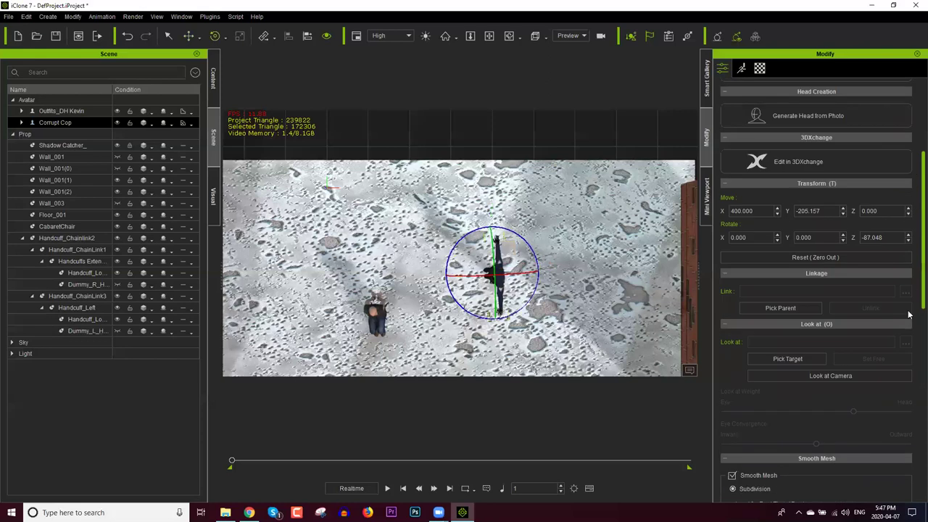
{"action": "scroll", "coordinate": [844, 352], "scroll_direction": "up", "scroll_amount": 3}
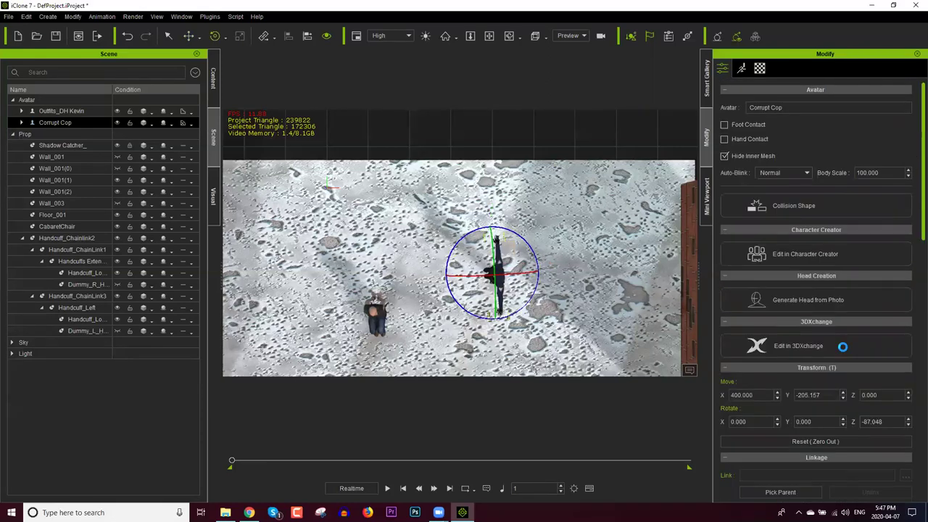
{"action": "scroll", "coordinate": [843, 347], "scroll_direction": "down", "scroll_amount": 1}
{"action": "double_click", "coordinate": [879, 358]}
{"action": "type", "text": "90"}
{"action": "key", "text": "Return"}
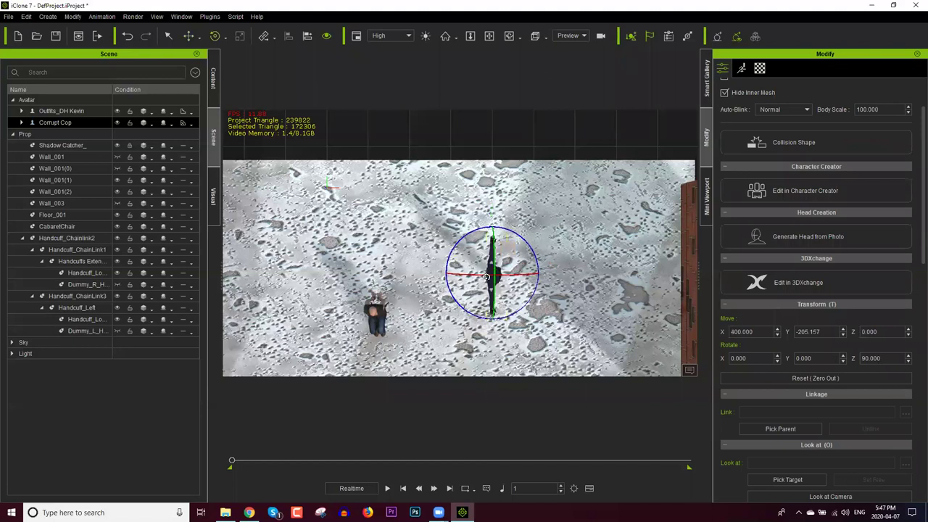
{"action": "key", "text": "ctrl+z"}
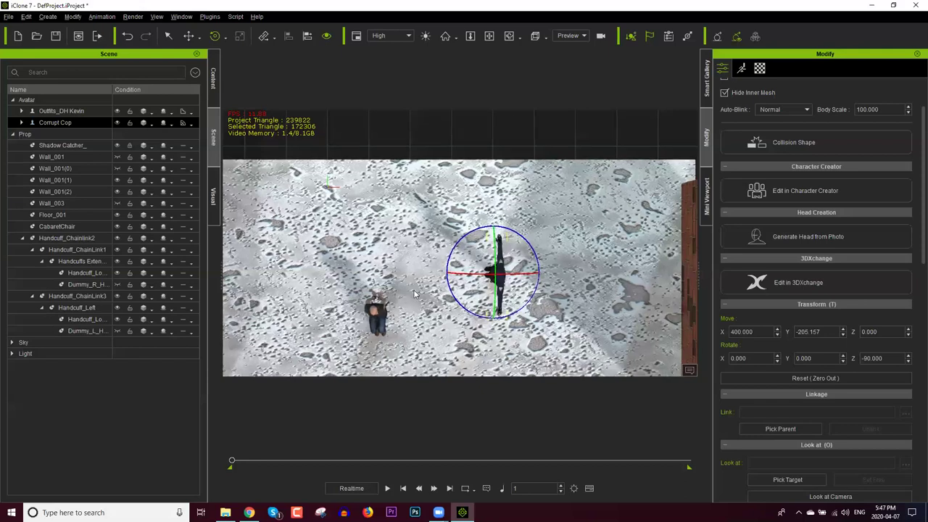
Step: Move the cop closer to the seated avatar, to about X 323
{"action": "middle_click_drag", "start_coordinate": [386, 181], "coordinate": [424, 205]}
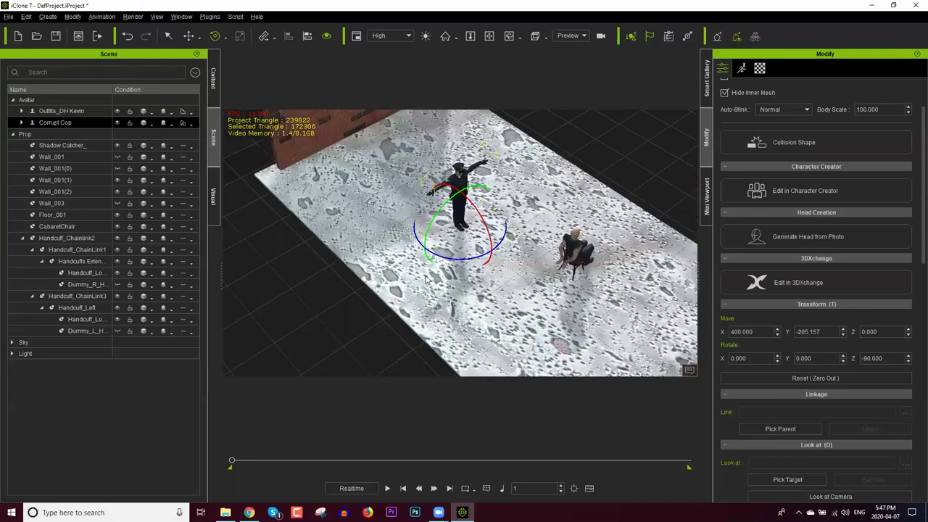
{"action": "mouse_move", "coordinate": [553, 251]}
{"action": "middle_mouse_down"}
{"action": "mouse_move", "coordinate": [567, 252]}
{"action": "mouse_move", "coordinate": [537, 253]}
{"action": "middle_mouse_up"}
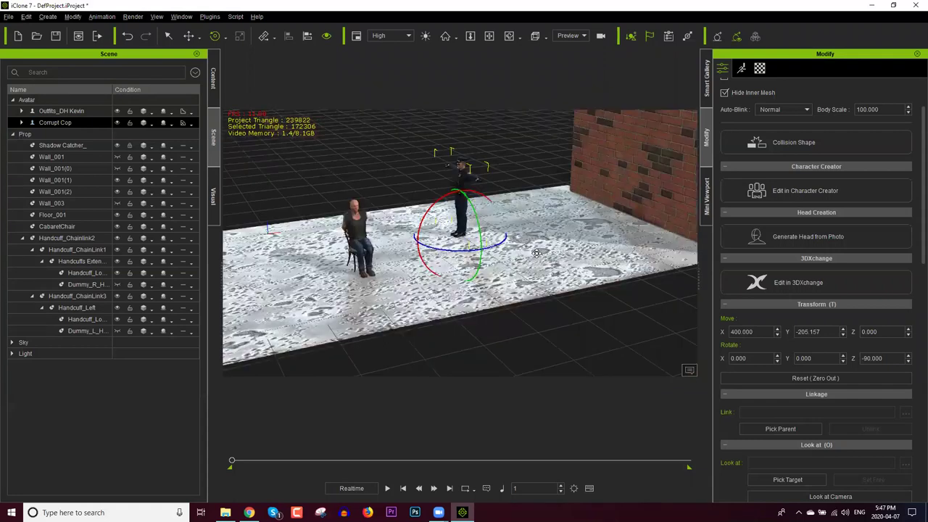
{"action": "key", "text": "w"}
{"action": "middle_click_drag", "start_coordinate": [468, 289], "coordinate": [402, 249]}
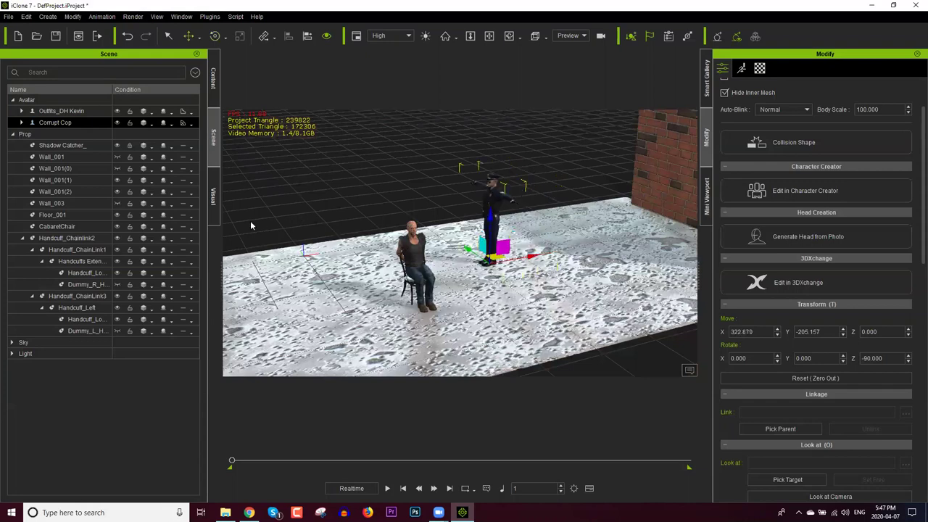
{"action": "right_click_drag", "start_coordinate": [250, 225], "coordinate": [235, 177]}
{"action": "right_click_drag", "start_coordinate": [137, 75], "coordinate": [84, 72]}
Step: Open the Walk motions of Studio Mocap-City Life in the content library's motion templates
{"action": "key", "text": "F4"}
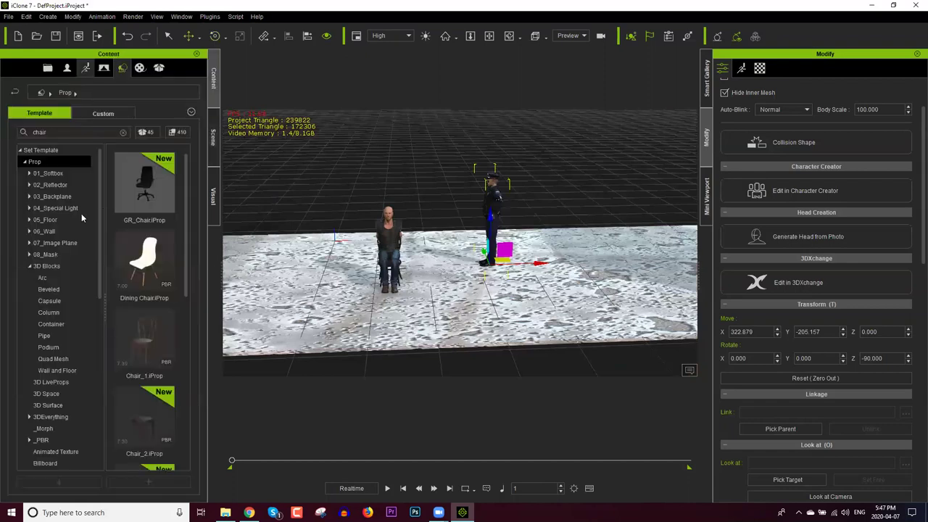
{"action": "left_click", "coordinate": [86, 68]}
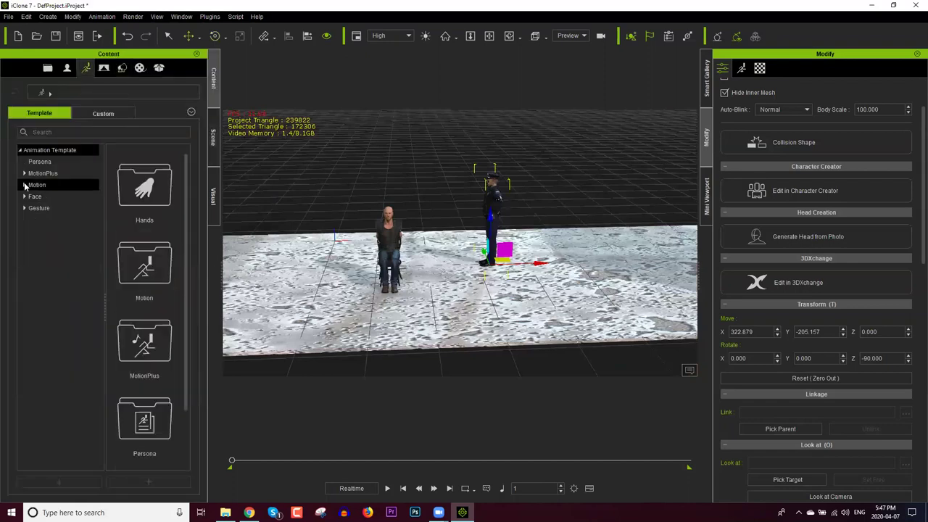
{"action": "left_click", "coordinate": [24, 185]}
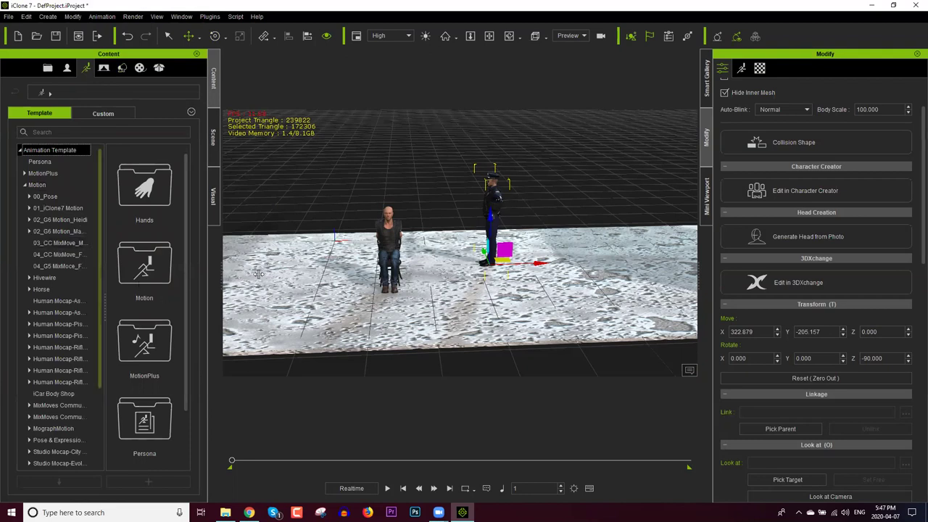
{"action": "scroll", "coordinate": [271, 274], "scroll_direction": "down", "scroll_amount": 3}
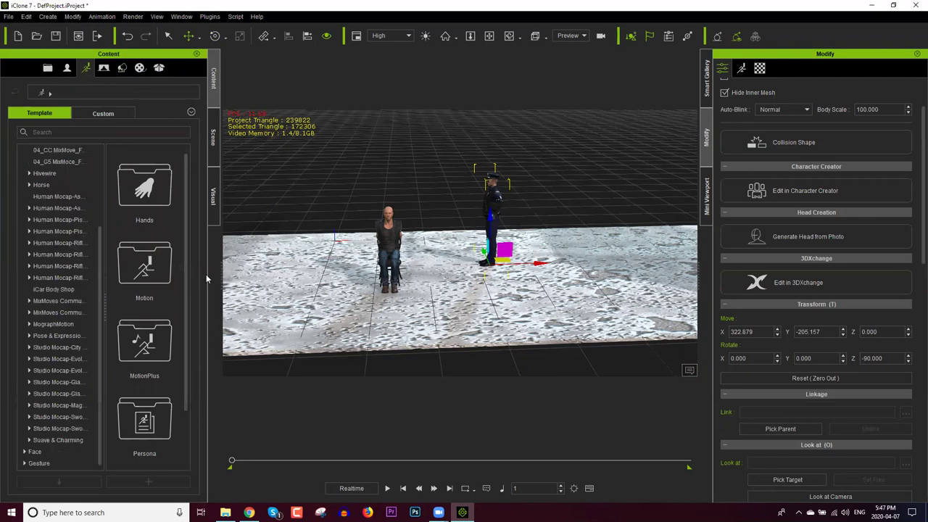
{"action": "left_click", "coordinate": [31, 351]}
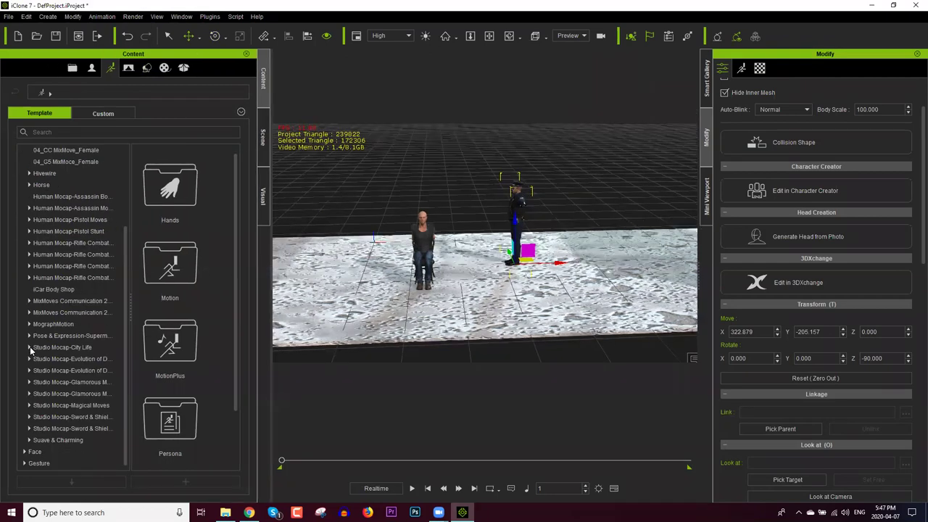
{"action": "double_click", "coordinate": [61, 348]}
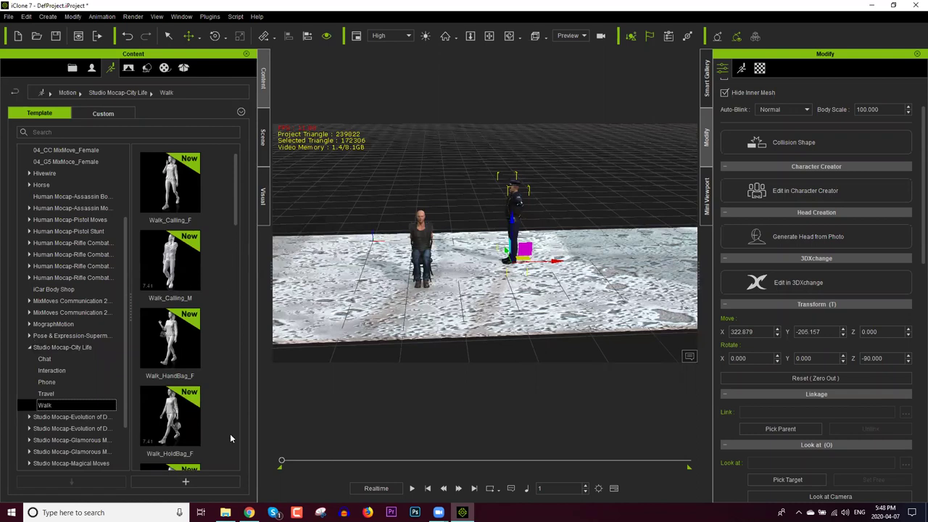
Step: Apply the Walk_Wander_M motion to the cop and play it back to see him walk past the seated avatar
{"action": "scroll", "coordinate": [230, 434], "scroll_direction": "down", "scroll_amount": 5}
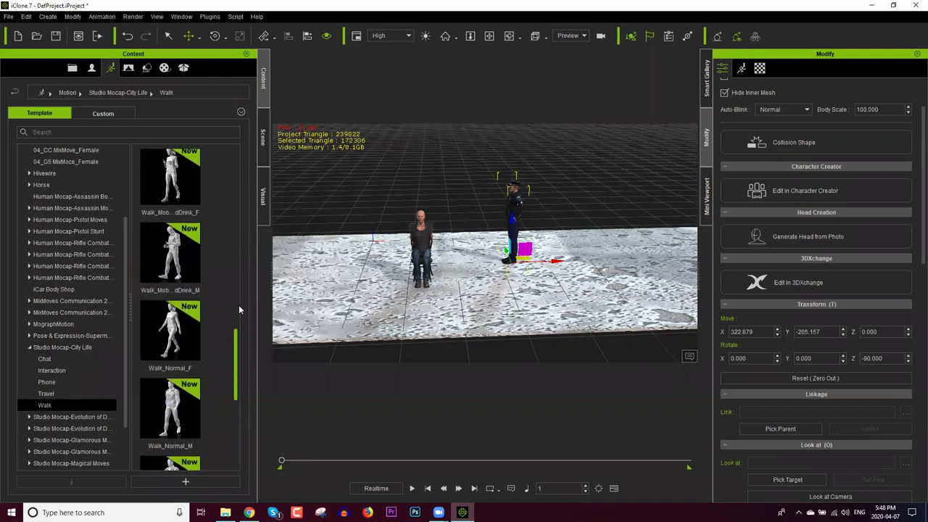
{"action": "scroll", "coordinate": [239, 305], "scroll_direction": "up", "scroll_amount": 5}
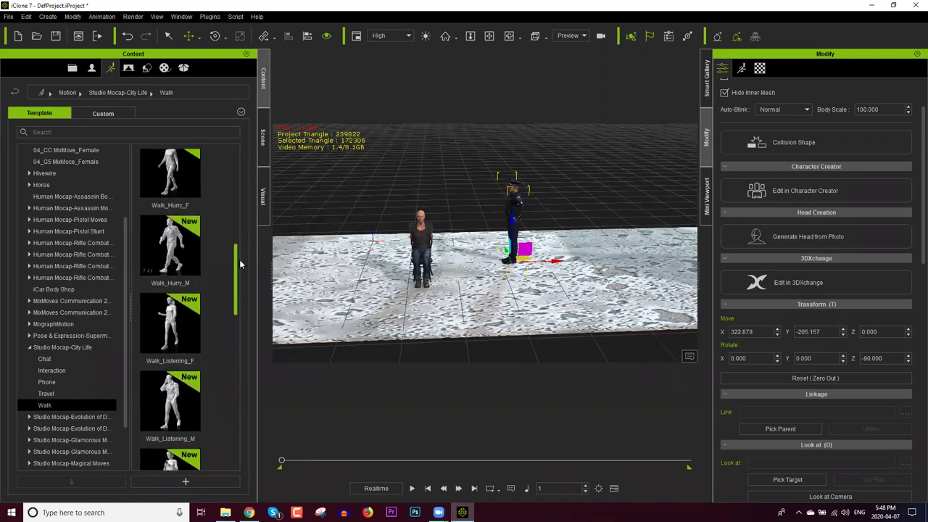
{"action": "scroll", "coordinate": [239, 257], "scroll_direction": "up", "scroll_amount": 1}
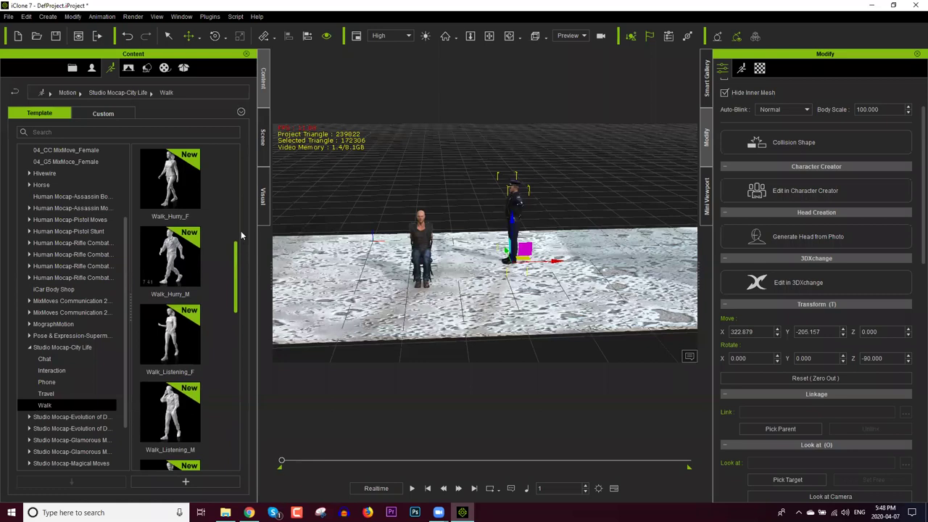
{"action": "scroll", "coordinate": [239, 255], "scroll_direction": "up", "scroll_amount": 2}
{"action": "scroll", "coordinate": [239, 291], "scroll_direction": "down", "scroll_amount": 5}
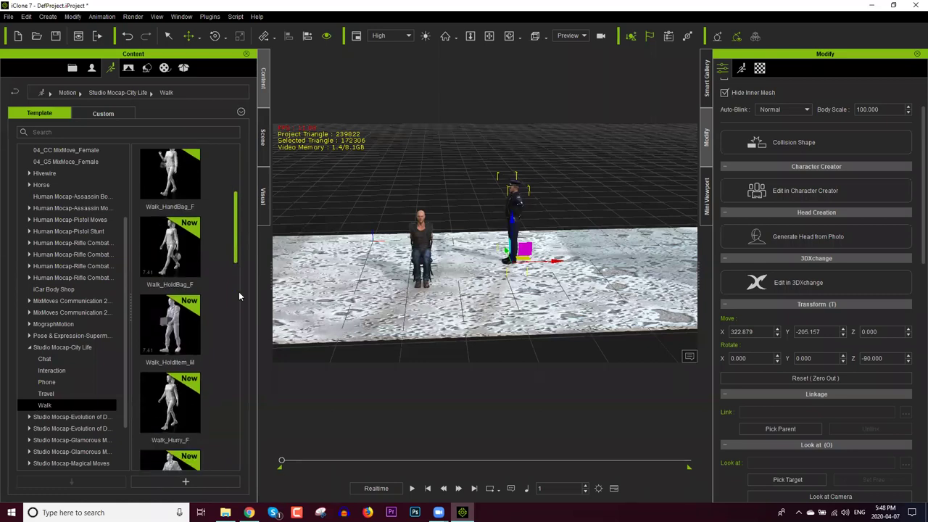
{"action": "scroll", "coordinate": [230, 417], "scroll_direction": "down", "scroll_amount": 5}
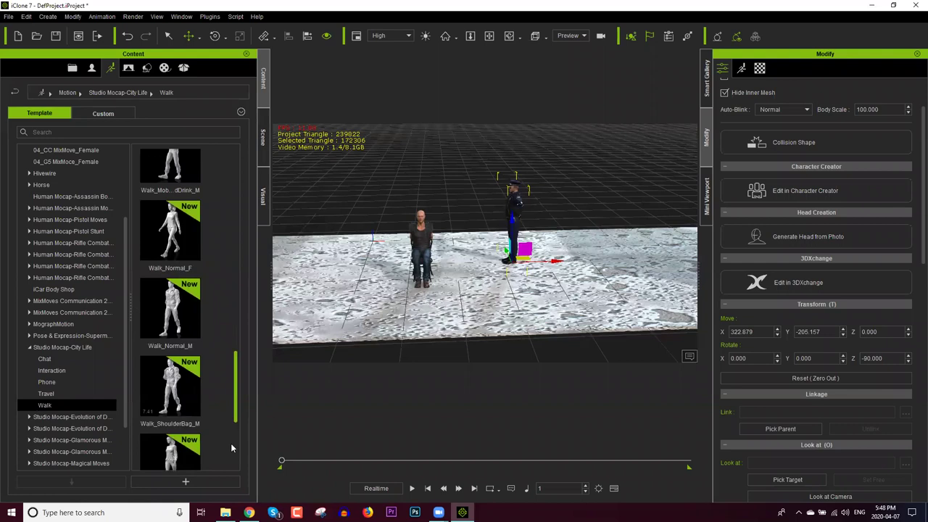
{"action": "scroll", "coordinate": [231, 447], "scroll_direction": "down", "scroll_amount": 5}
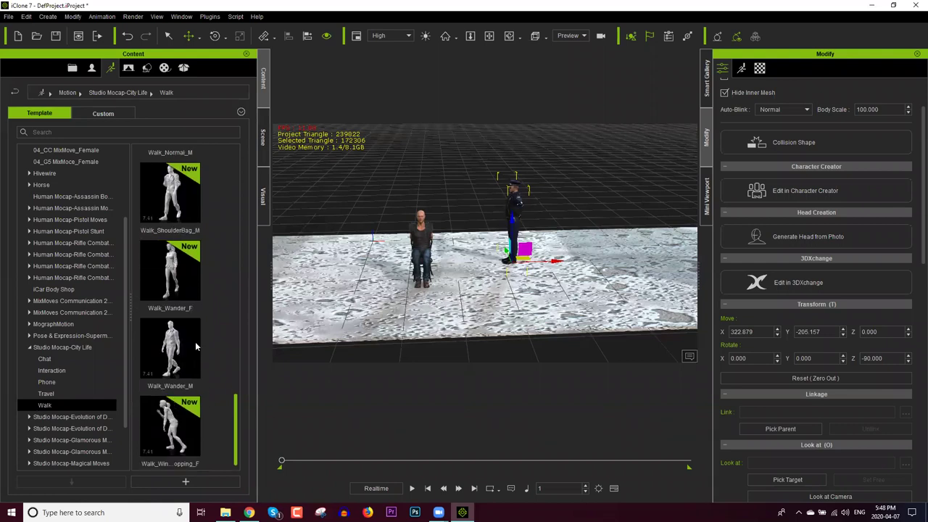
{"action": "double_click", "coordinate": [185, 339]}
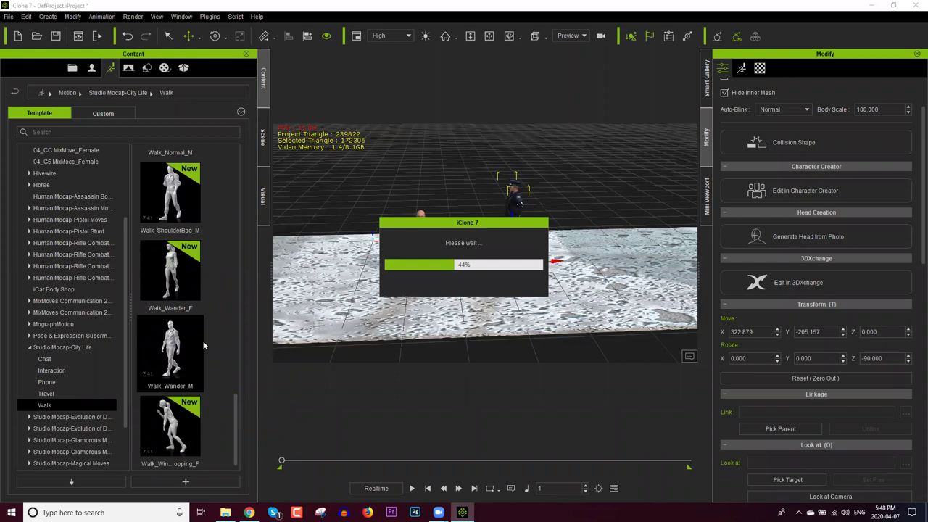
{"action": "left_click", "coordinate": [413, 490]}
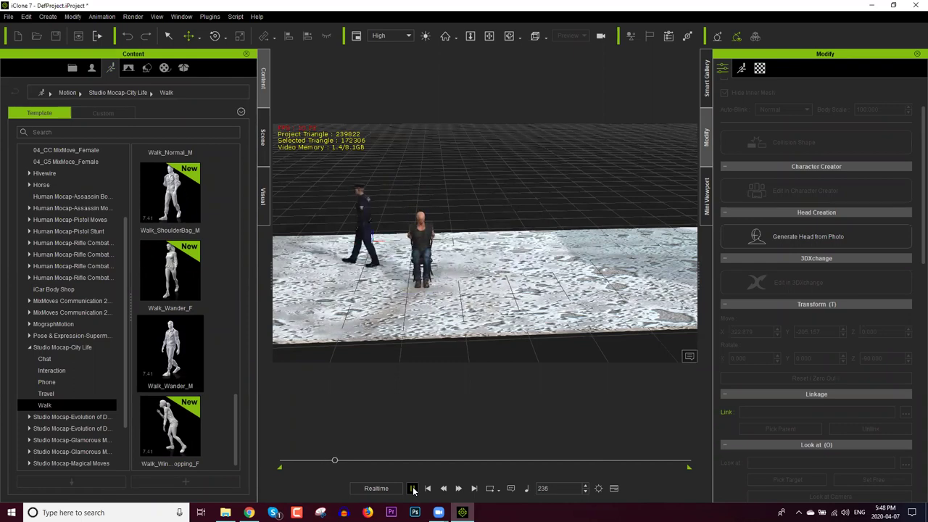
{"action": "left_click", "coordinate": [413, 488]}
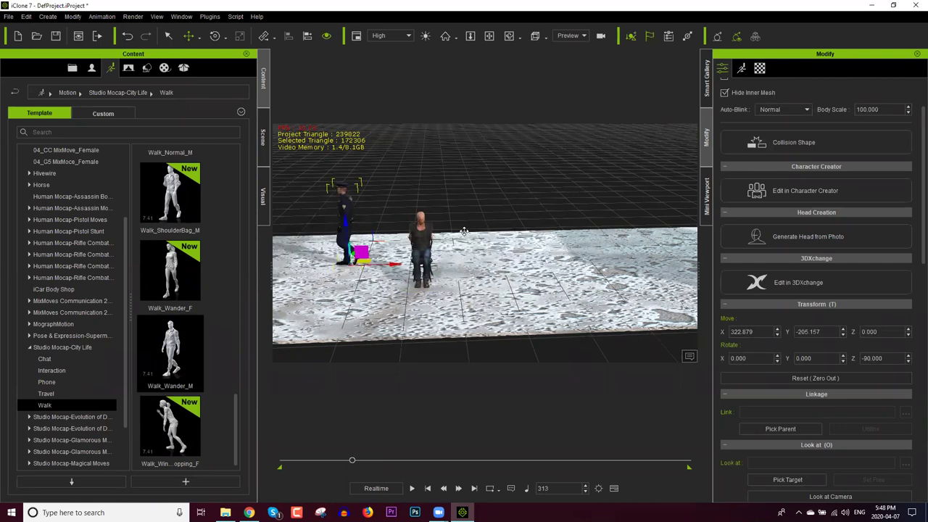
Step: Show the cop's motion track in the timeline and stretch the Walk_Wander_M clip to about frame 360, slowing it to x0.70
{"action": "key", "text": "F3"}
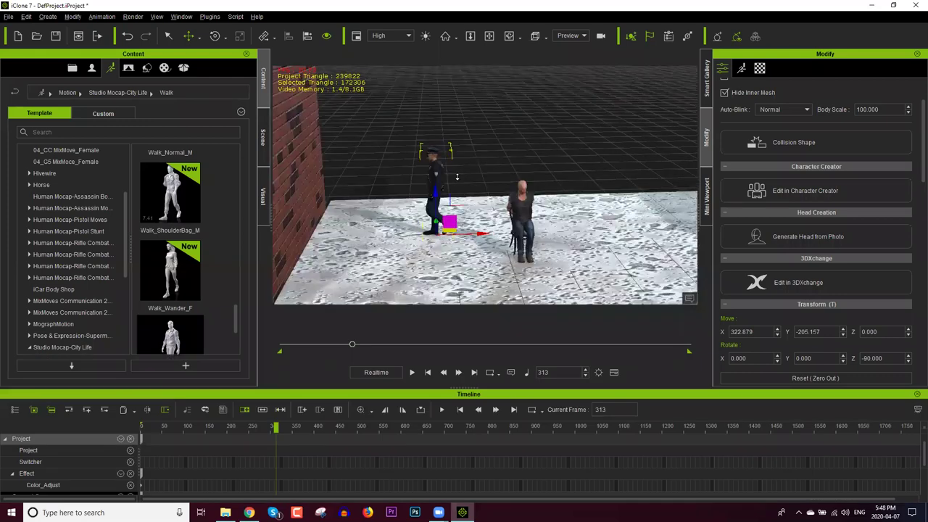
{"action": "scroll", "coordinate": [448, 182], "scroll_direction": "up", "scroll_amount": 1}
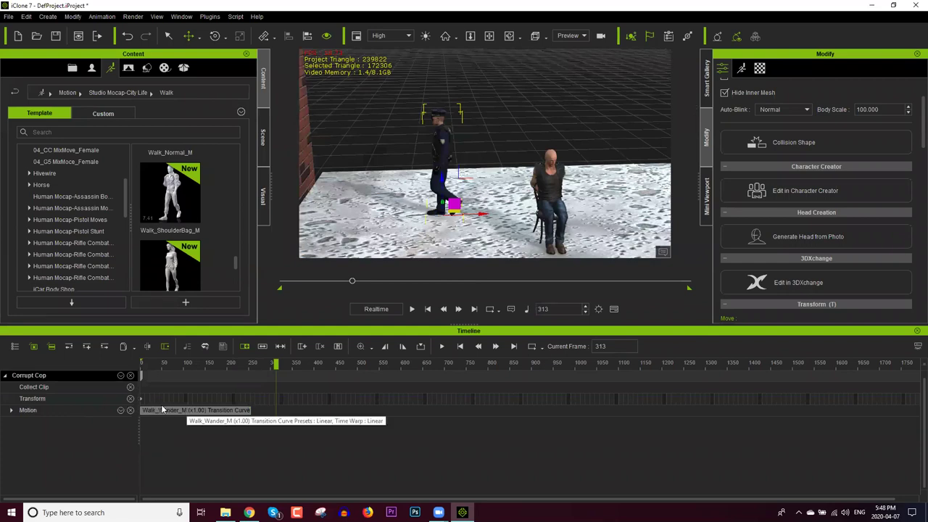
{"action": "left_click", "coordinate": [261, 348]}
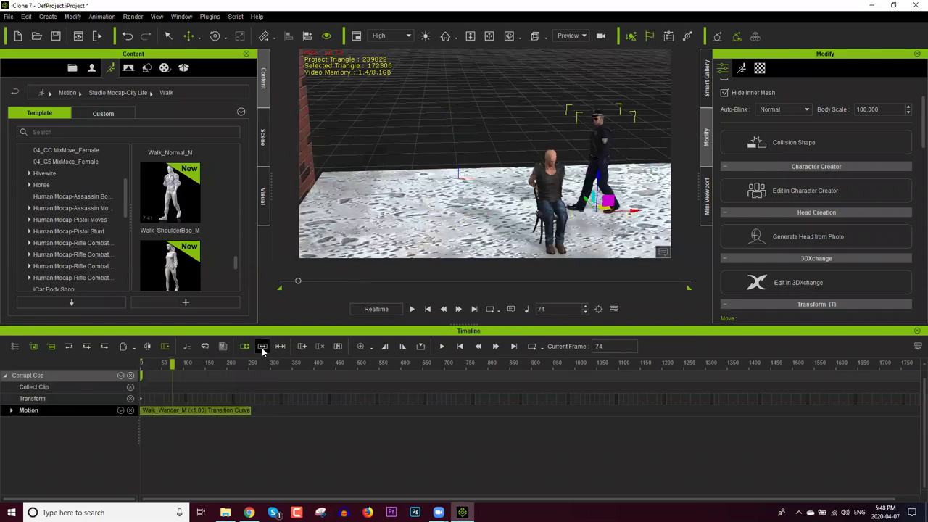
{"action": "left_click_drag", "start_coordinate": [252, 410], "coordinate": [298, 411]}
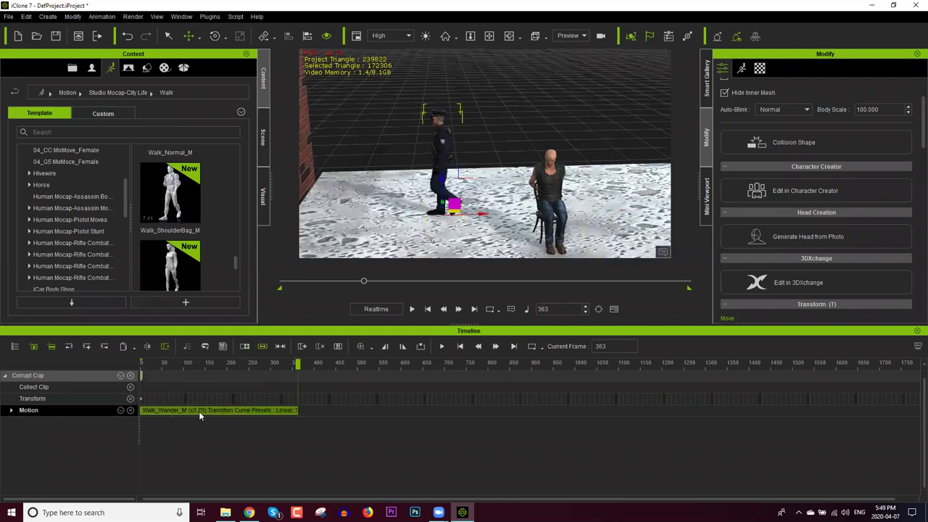
Step: Play the slowed walk from the beginning to check its pace
{"action": "left_click", "coordinate": [168, 362]}
{"action": "left_click_drag", "start_coordinate": [133, 368], "coordinate": [137, 366]}
{"action": "key", "text": "space"}
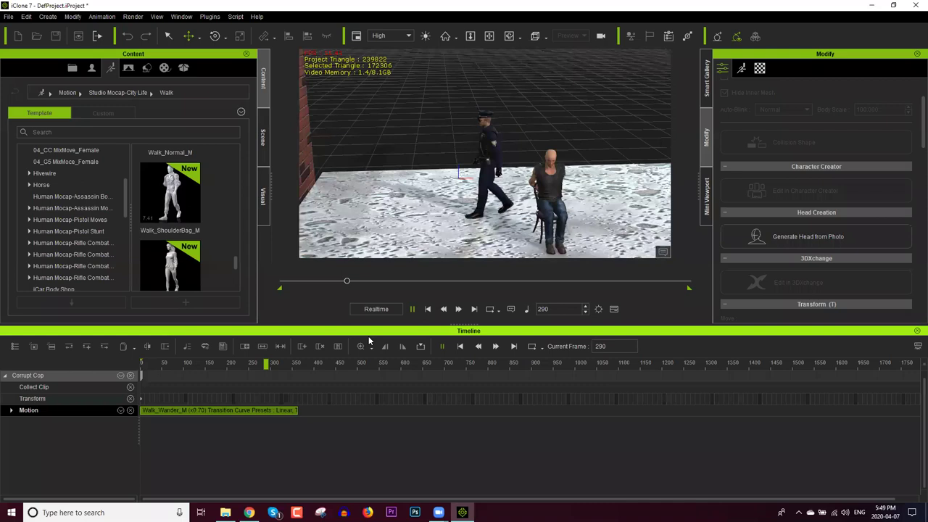
{"action": "key", "text": "space"}
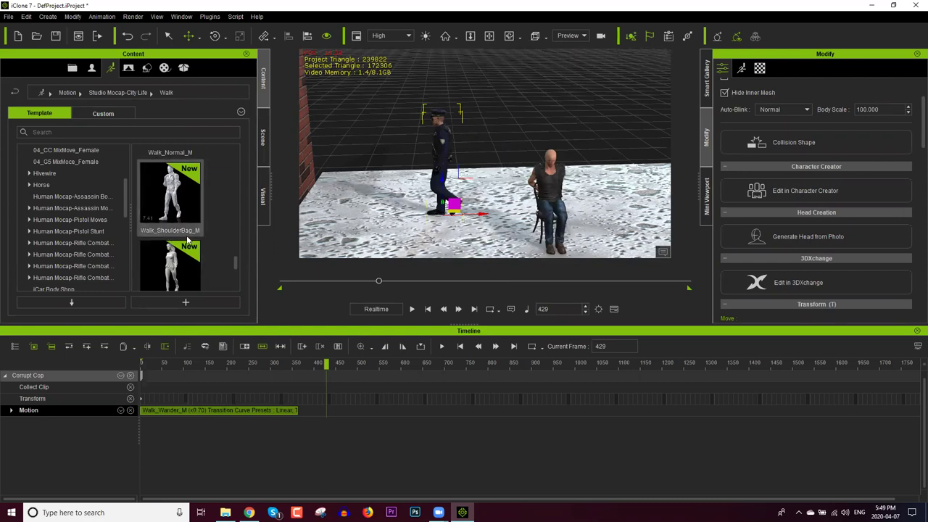
Step: Add the Chat_Stand_M motion from Studio Mocap-City Life's Chat category to the cop at frame 429
{"action": "mouse_move", "coordinate": [187, 239]}
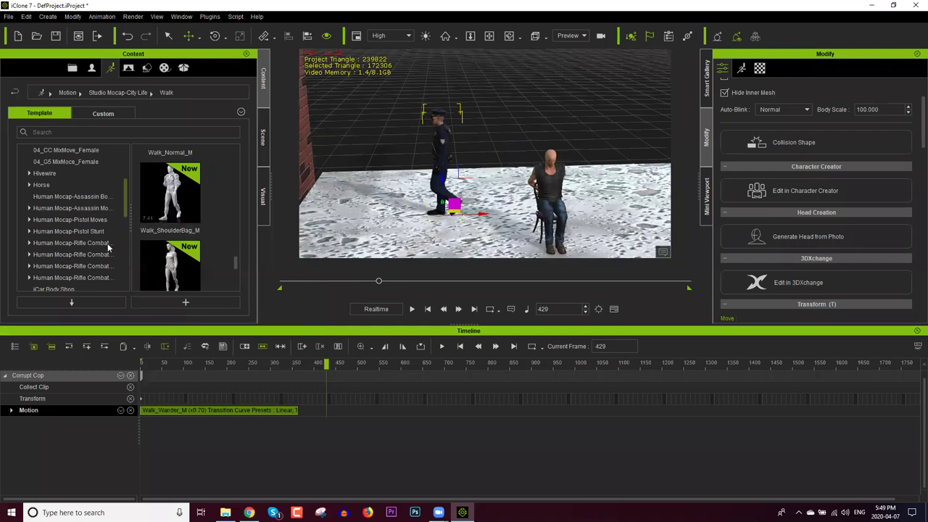
{"action": "scroll", "coordinate": [51, 187], "scroll_direction": "down", "scroll_amount": 5}
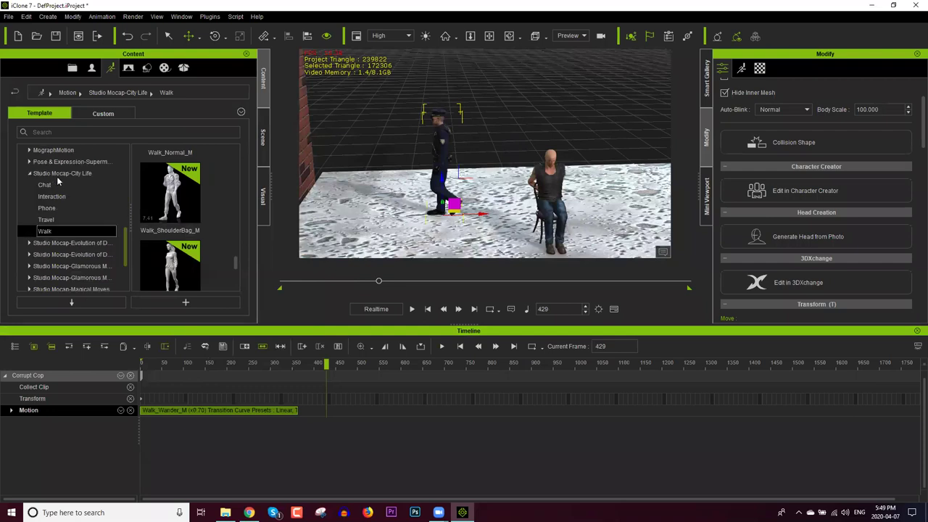
{"action": "left_click", "coordinate": [63, 184]}
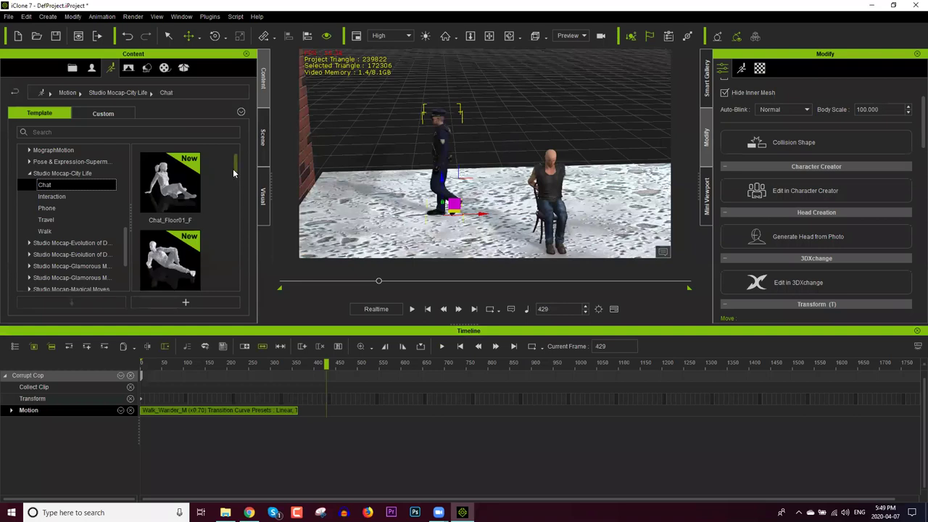
{"action": "scroll", "coordinate": [235, 188], "scroll_direction": "down", "scroll_amount": 1}
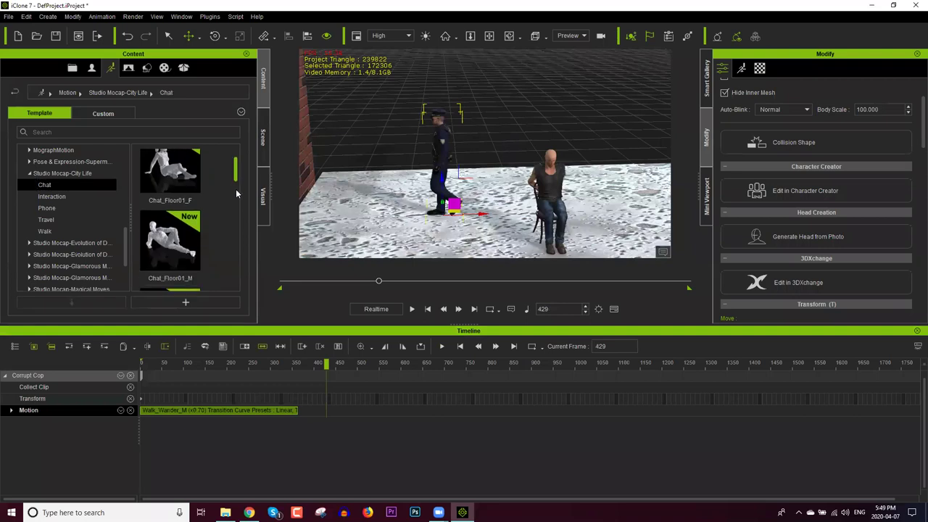
{"action": "scroll", "coordinate": [235, 205], "scroll_direction": "down", "scroll_amount": 3}
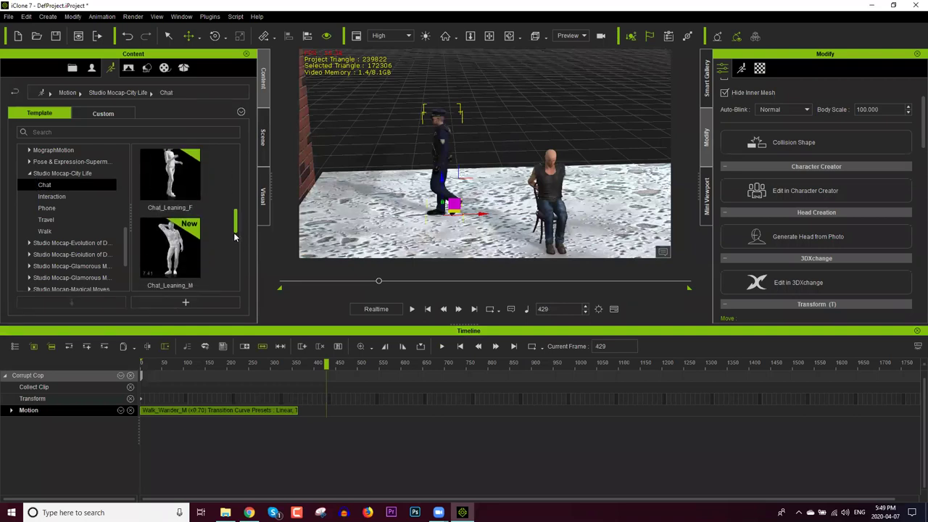
{"action": "scroll", "coordinate": [234, 242], "scroll_direction": "down", "scroll_amount": 4}
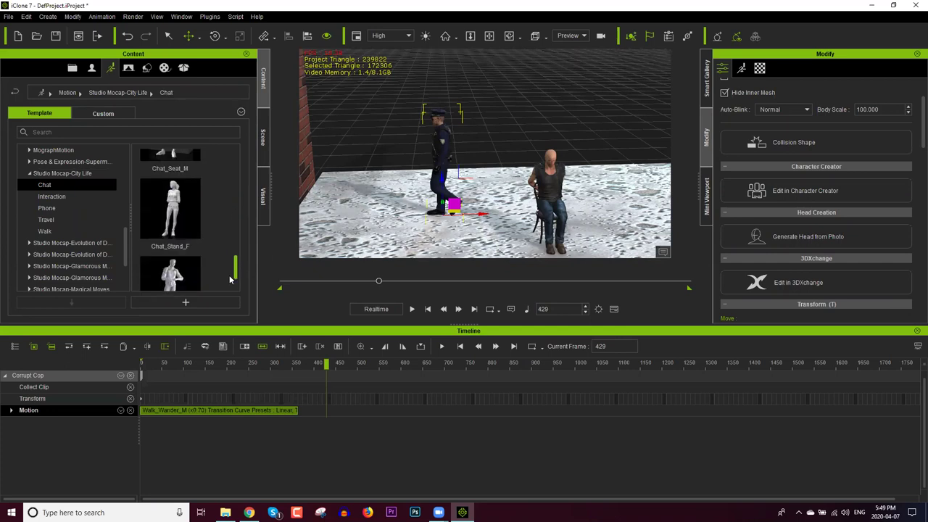
{"action": "double_click", "coordinate": [176, 267]}
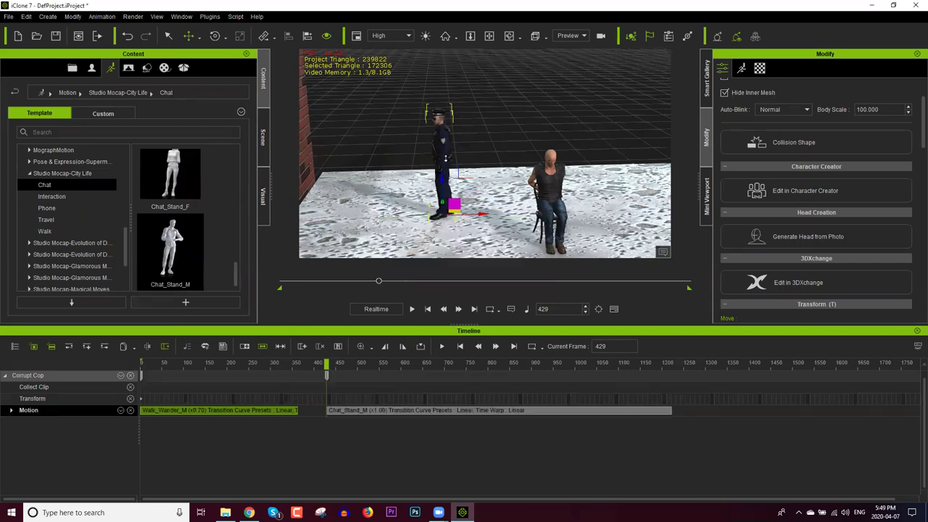
Step: Compare the cop's leg and foot poses near the walk clip's end with the start of the standing chat clip
{"action": "right_click_drag", "start_coordinate": [446, 158], "coordinate": [481, 167]}
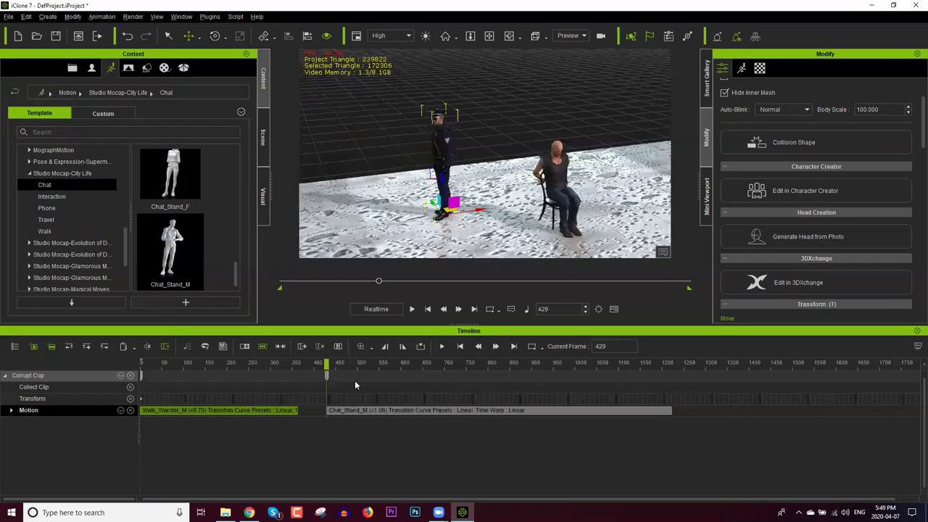
{"action": "key", "text": "Home"}
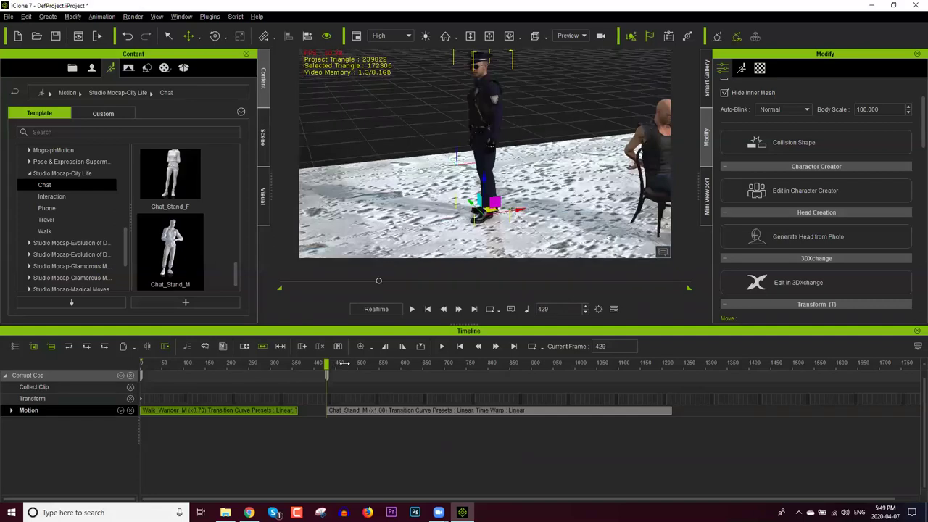
{"action": "left_click_drag", "start_coordinate": [353, 363], "coordinate": [332, 363]}
{"action": "left_click", "coordinate": [332, 363]}
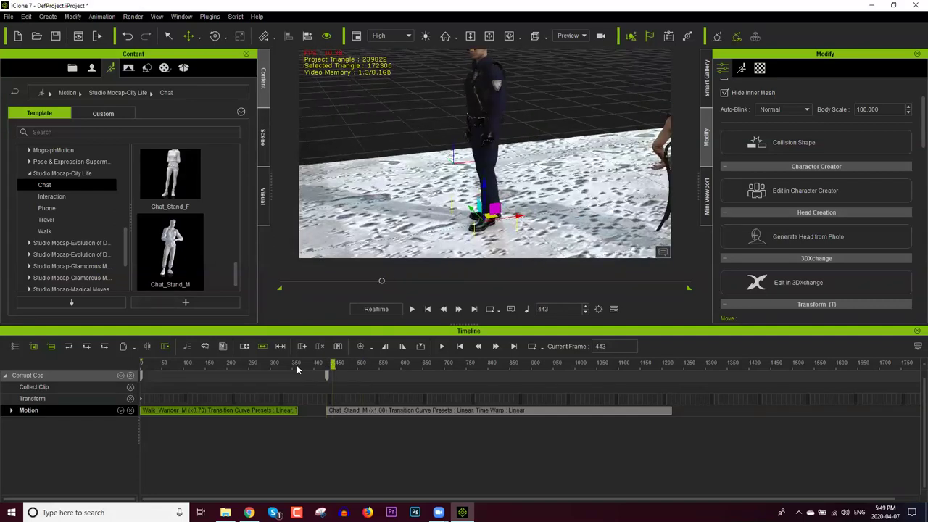
{"action": "key", "text": "Left"}
{"action": "key", "text": "Left"}
{"action": "left_click", "coordinate": [297, 364]}
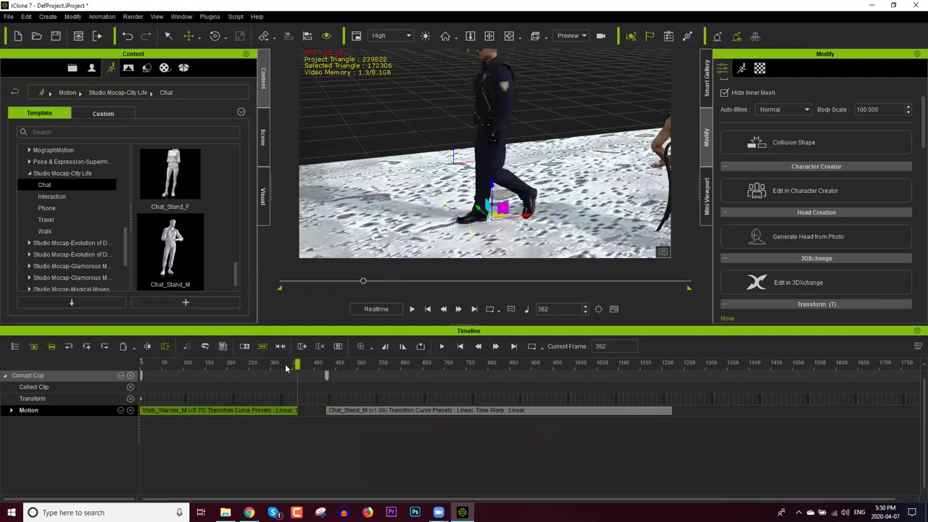
{"action": "left_click_drag", "start_coordinate": [293, 366], "coordinate": [266, 367]}
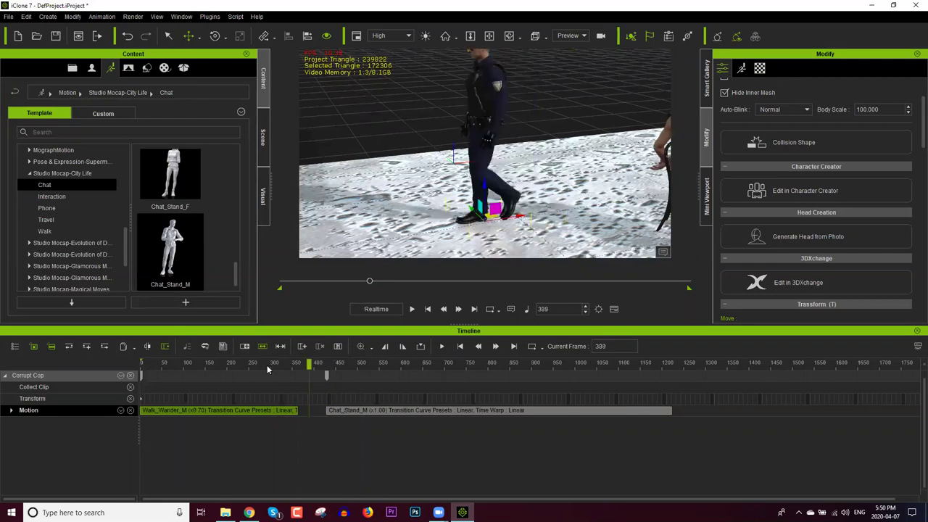
{"action": "left_click", "coordinate": [264, 366]}
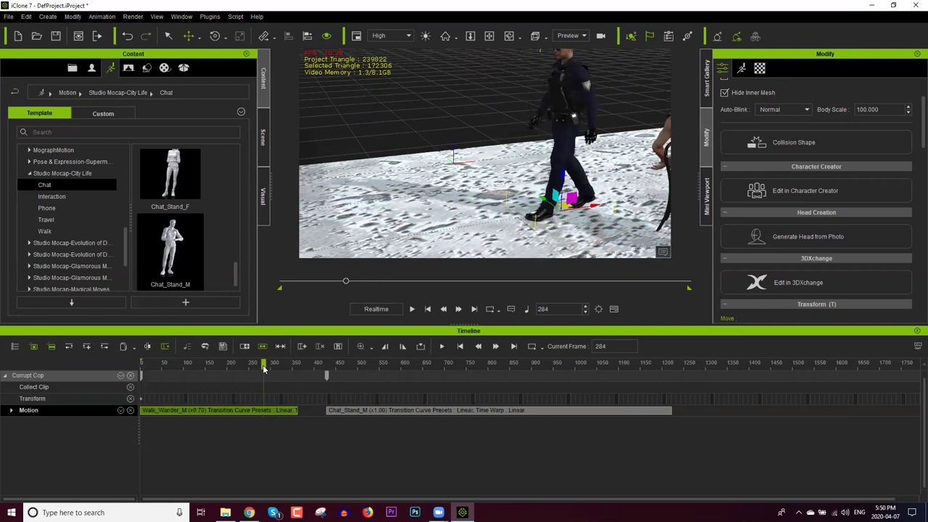
{"action": "left_click_drag", "start_coordinate": [264, 369], "coordinate": [267, 368]}
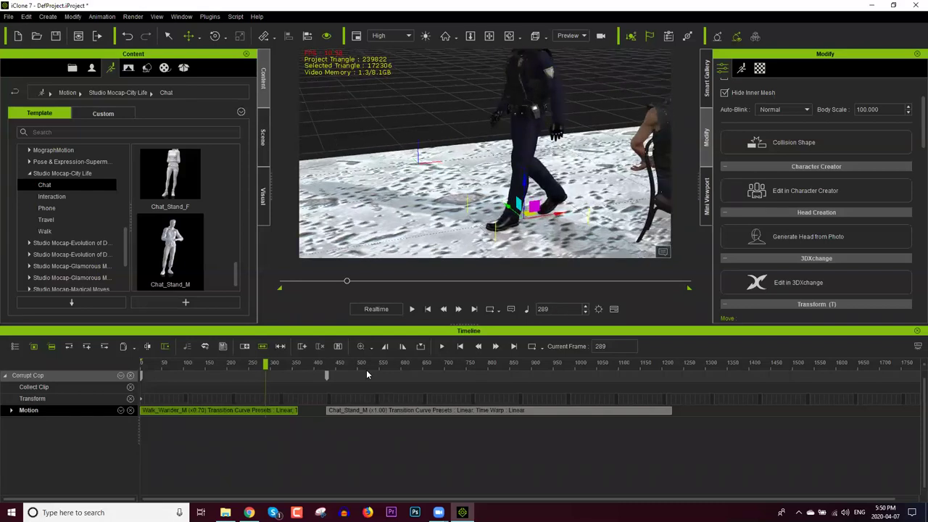
Step: Split the cop's walk clip at frame 295, where his step suits the standing pose, and delete the leftover end piece
{"action": "left_click", "coordinate": [329, 363]}
{"action": "key", "text": "Right"}
{"action": "key", "text": "Right"}
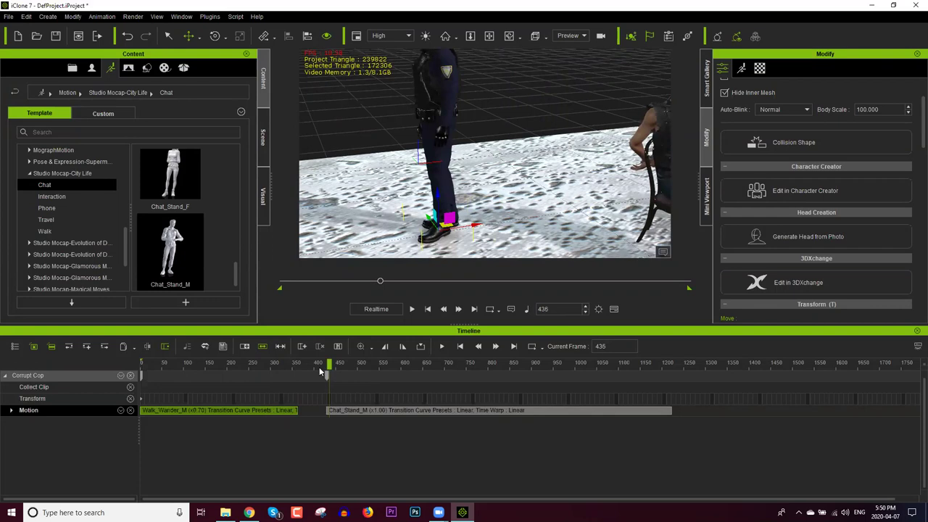
{"action": "left_click_drag", "start_coordinate": [280, 364], "coordinate": [268, 367]}
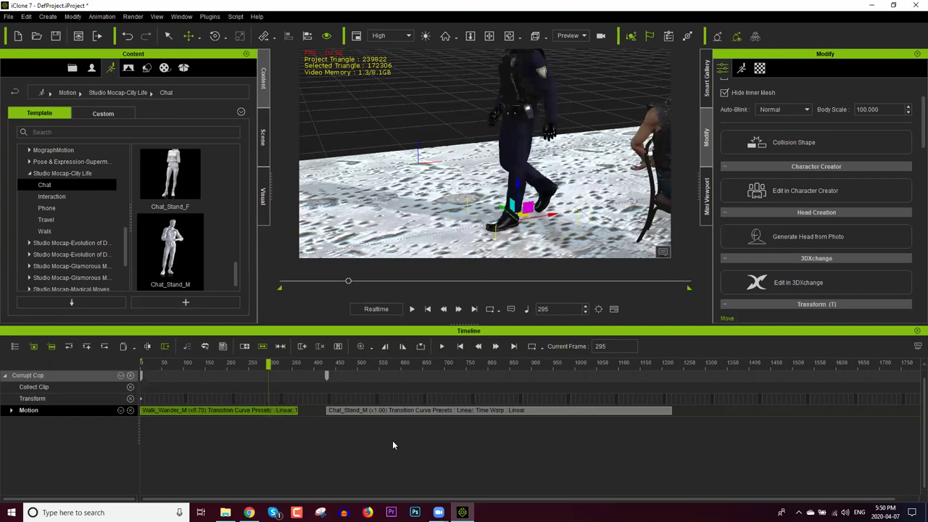
{"action": "double_click", "coordinate": [286, 415]}
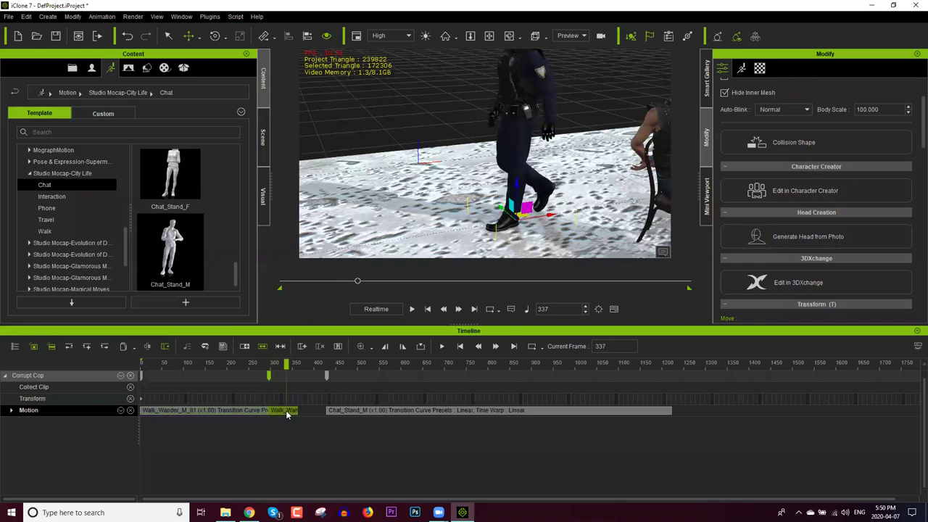
Step: Examine the cop's poses across the gap between the trimmed walk clip and the standing chat clip
{"action": "left_click", "coordinate": [324, 364]}
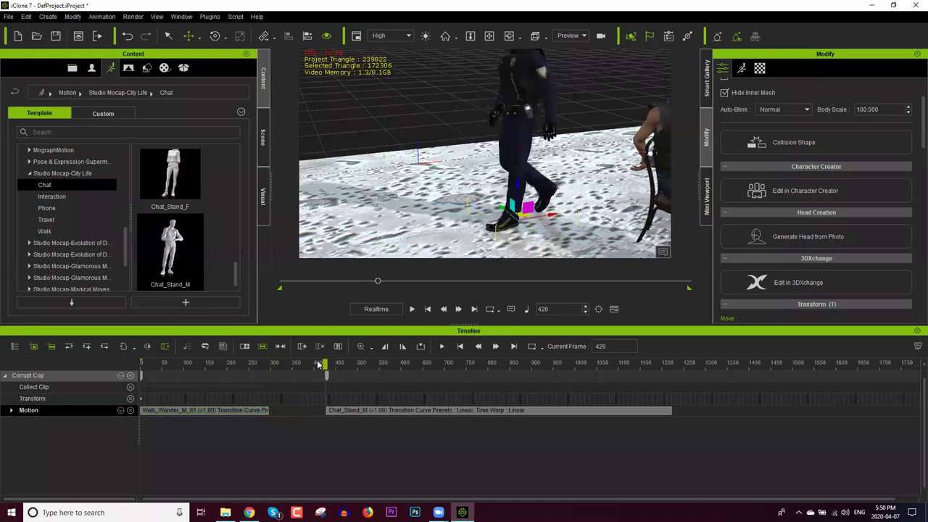
{"action": "key", "text": "Right"}
{"action": "key", "text": "Right"}
{"action": "key", "text": "Right"}
{"action": "key", "text": "Right"}
{"action": "key", "text": "Right"}
{"action": "left_click_drag", "start_coordinate": [317, 366], "coordinate": [334, 366]}
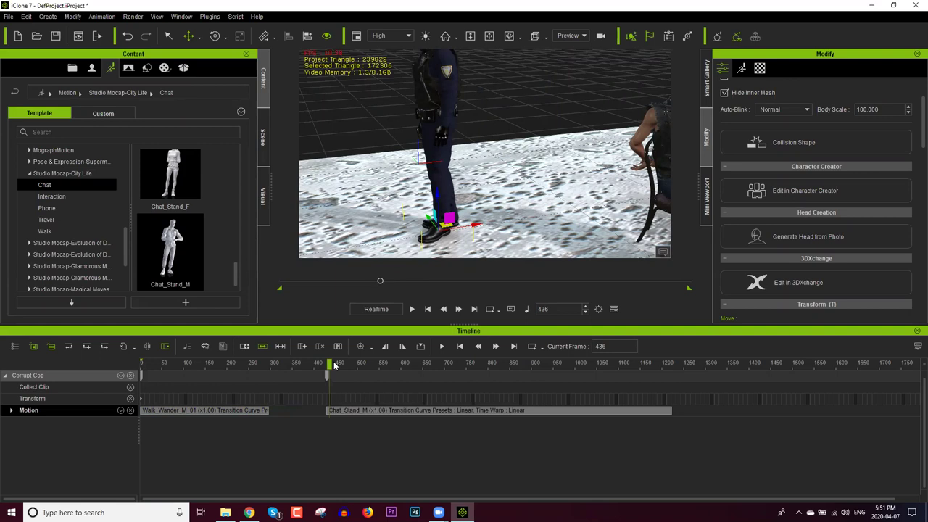
{"action": "left_click_drag", "start_coordinate": [334, 365], "coordinate": [296, 366]}
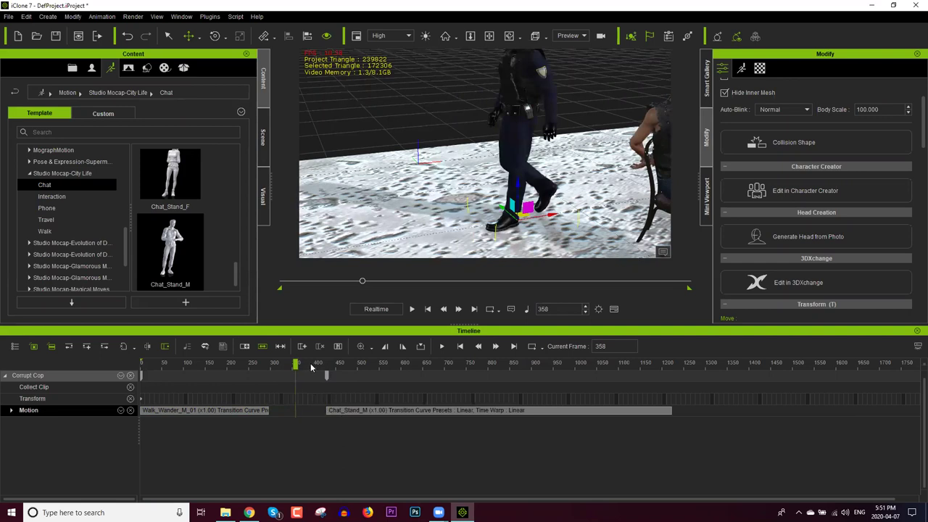
Step: Delete the cop's Chat_Stand_M clip and add the motion again at frame 299, just after the trimmed walk clip
{"action": "left_click_drag", "start_coordinate": [312, 368], "coordinate": [327, 372]}
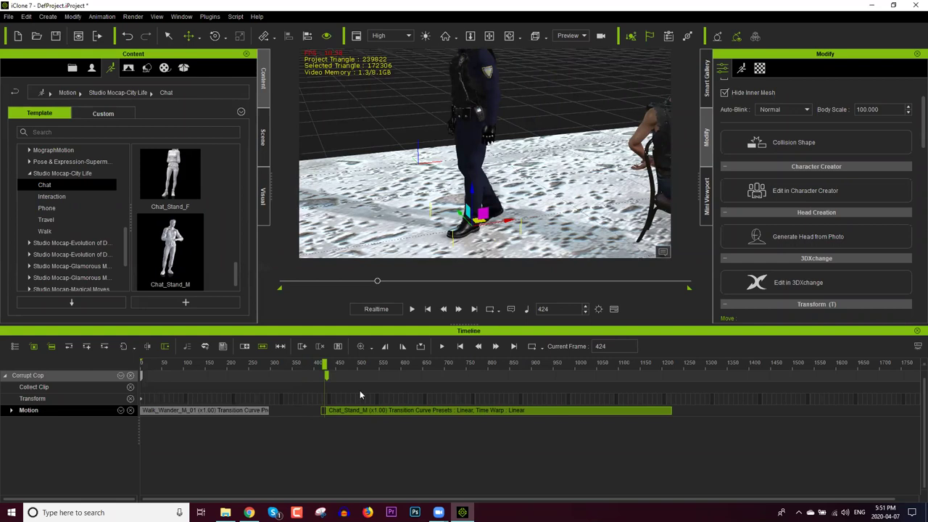
{"action": "left_click", "coordinate": [367, 411]}
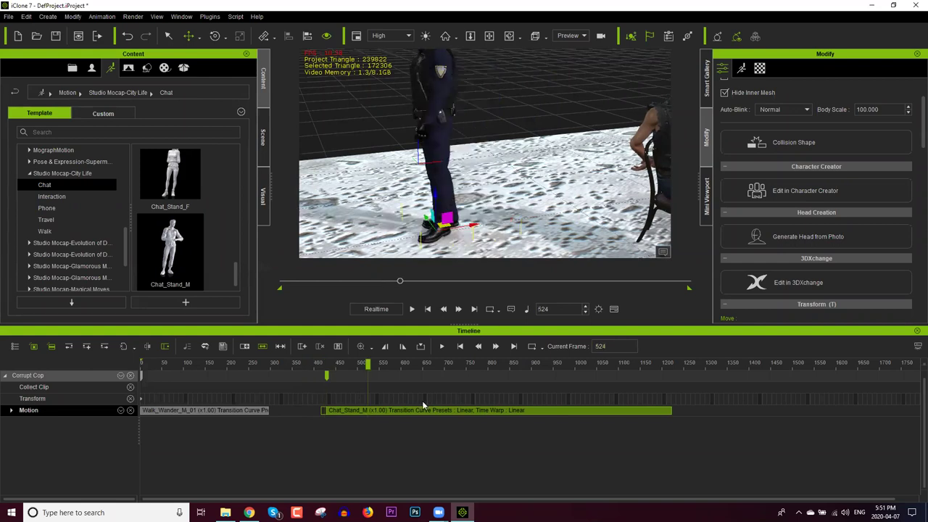
{"action": "key", "text": "Delete"}
{"action": "left_click", "coordinate": [265, 364]}
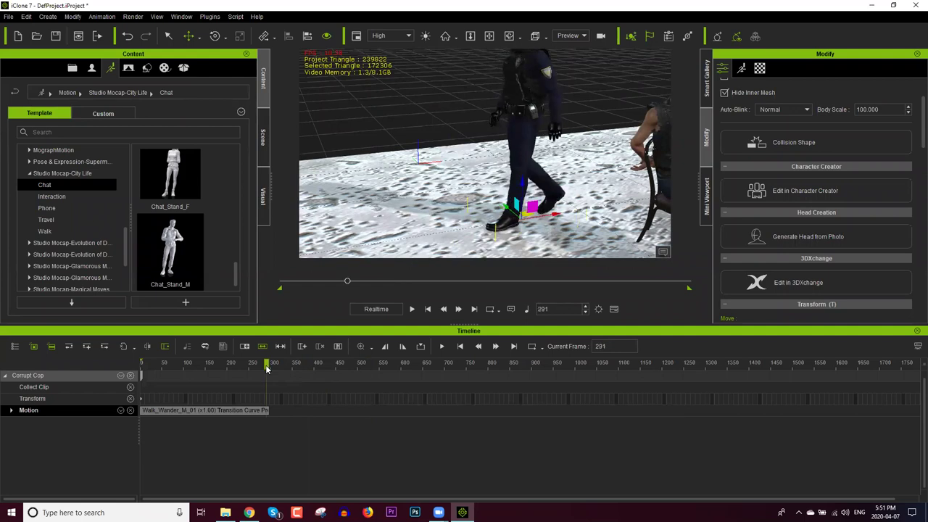
{"action": "scroll", "coordinate": [281, 405], "scroll_direction": "up", "scroll_amount": 5}
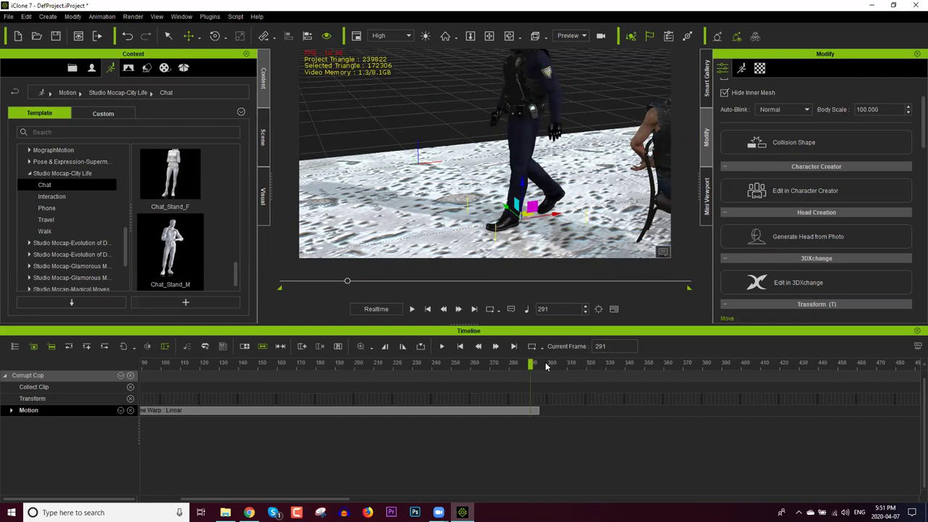
{"action": "left_click", "coordinate": [547, 366]}
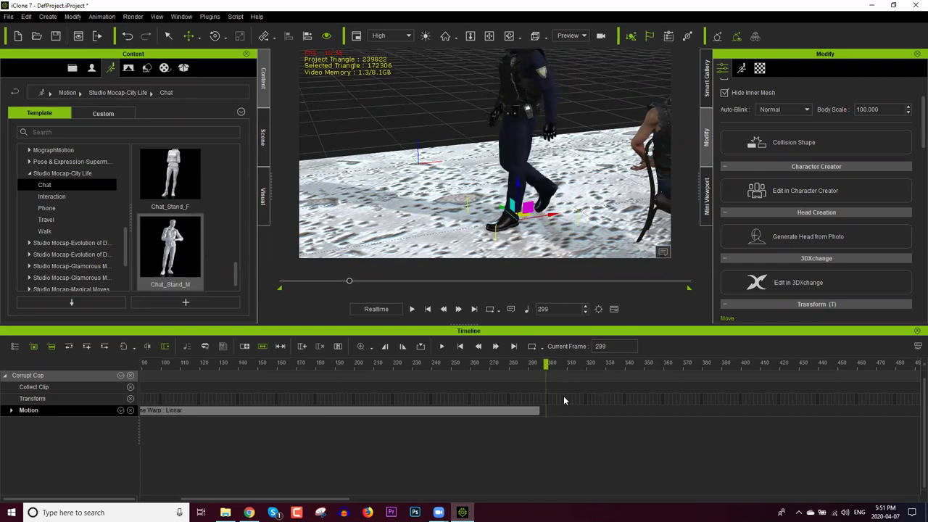
Step: Extend the Chat_Stand_M clip's transition back over the end of the walk clip to about frame 275
{"action": "left_click", "coordinate": [519, 364]}
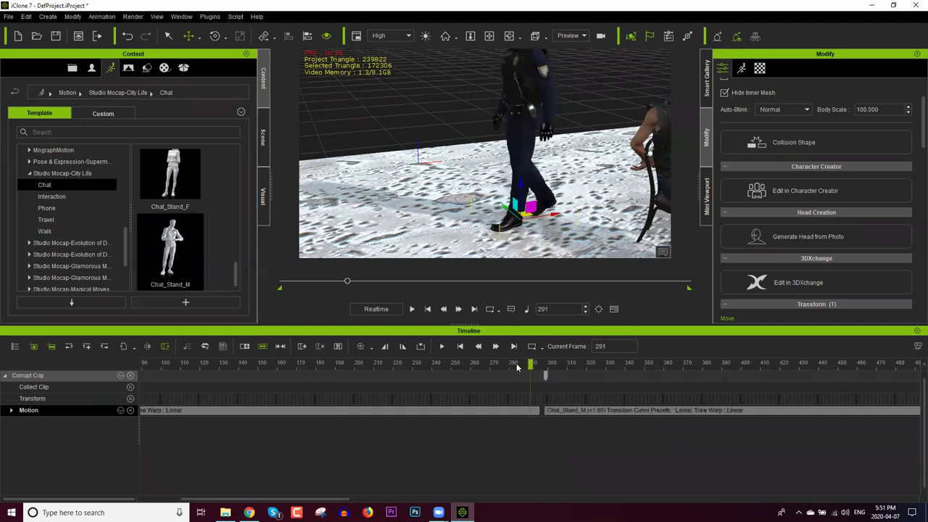
{"action": "left_click_drag", "start_coordinate": [521, 367], "coordinate": [566, 371]}
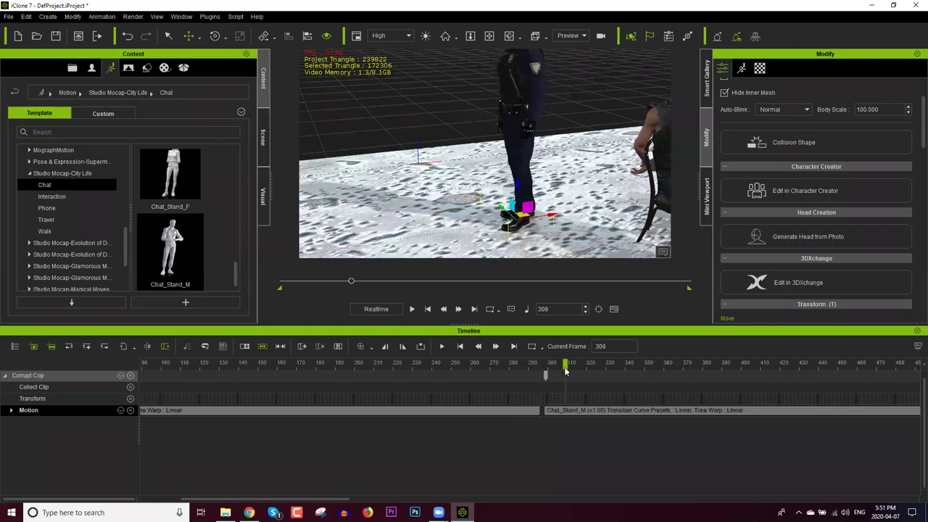
{"action": "left_click", "coordinate": [555, 410]}
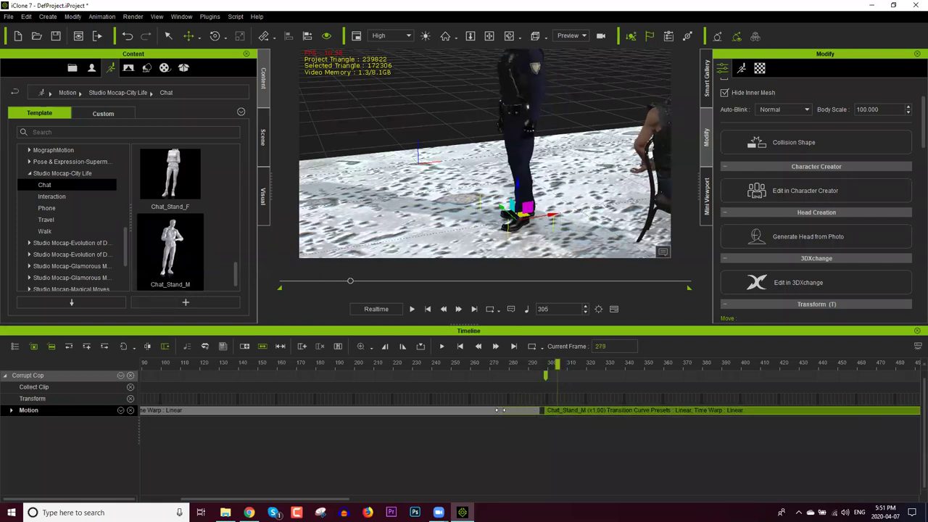
Step: Play the end of the cop's walk into the standing chat motion repeatedly to examine the blend
{"action": "left_click", "coordinate": [491, 367]}
{"action": "key", "text": "space"}
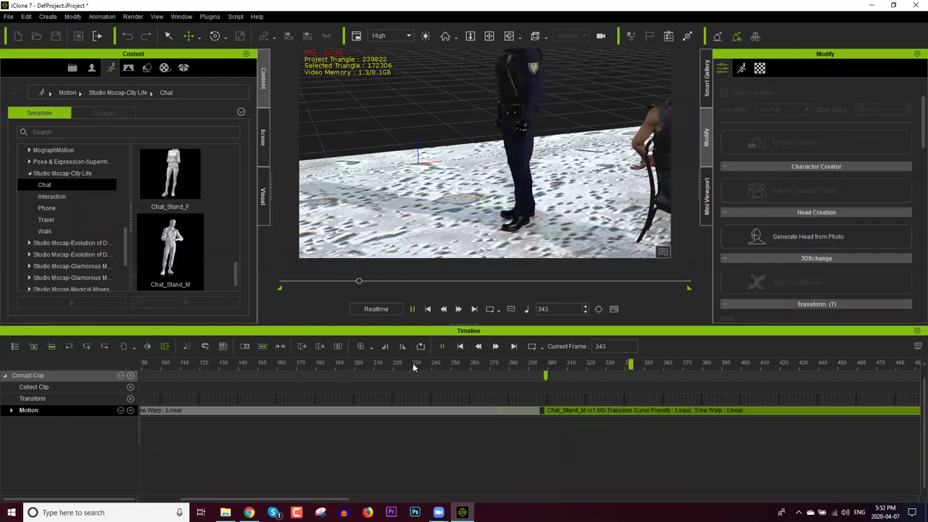
{"action": "left_click_drag", "start_coordinate": [413, 367], "coordinate": [403, 367]}
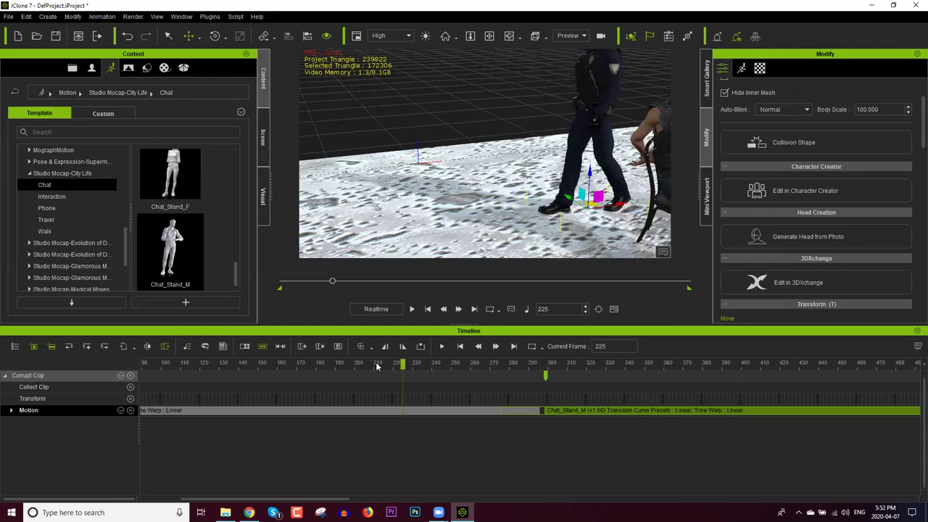
{"action": "key", "text": "space"}
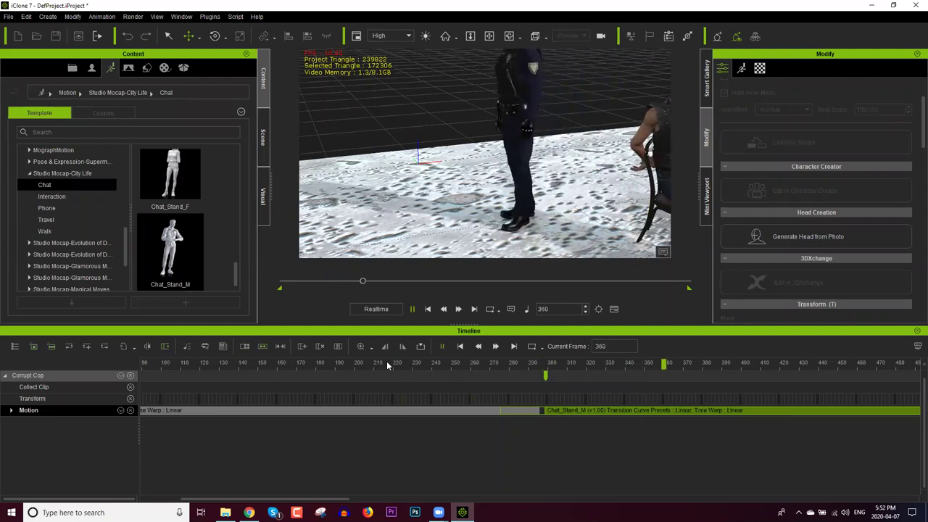
{"action": "key", "text": "space"}
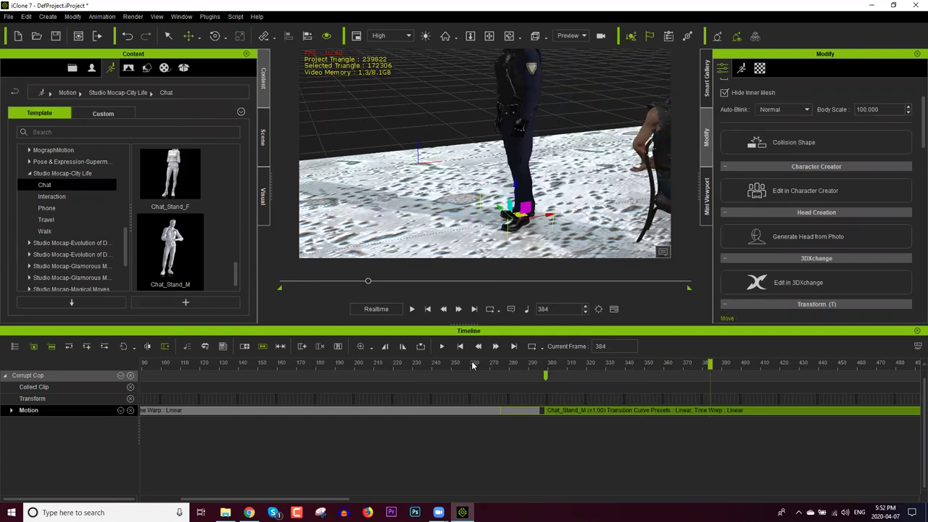
{"action": "left_click_drag", "start_coordinate": [455, 365], "coordinate": [402, 365]}
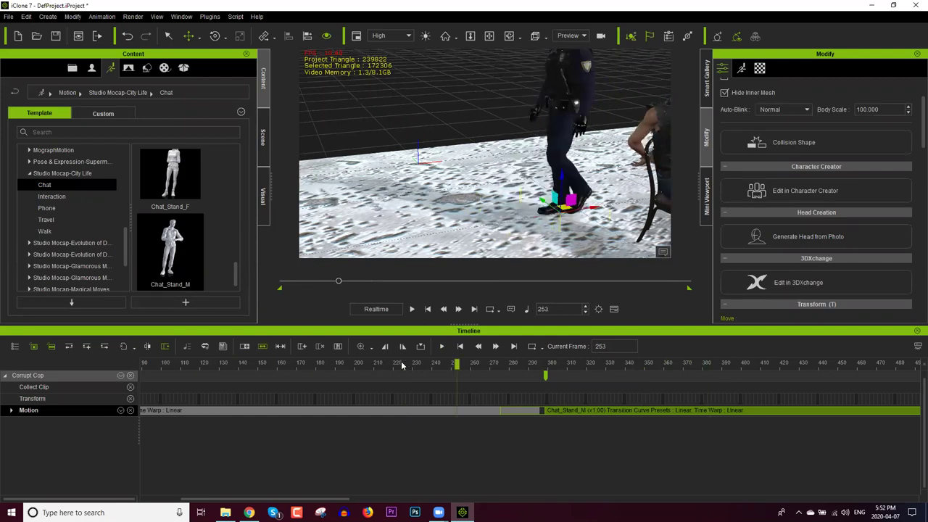
{"action": "key", "text": "space"}
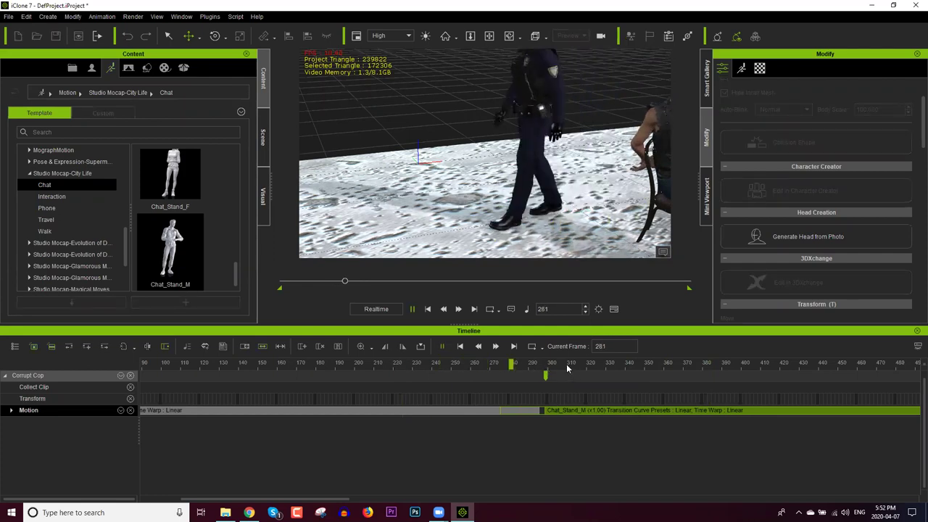
{"action": "key", "text": "space"}
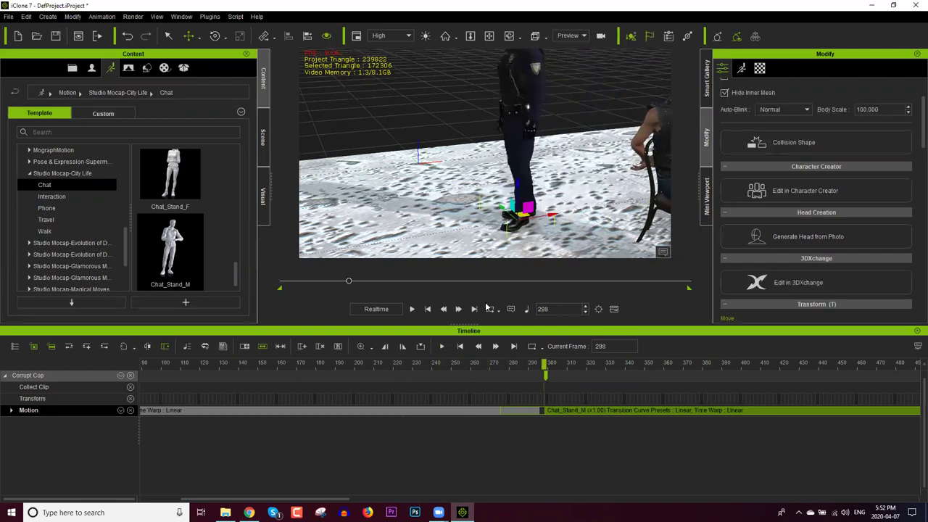
Step: Select the Corrupt Cop avatar and create a voice script for him from the Already_told_you audio file at frame 298
{"action": "left_click", "coordinate": [517, 107]}
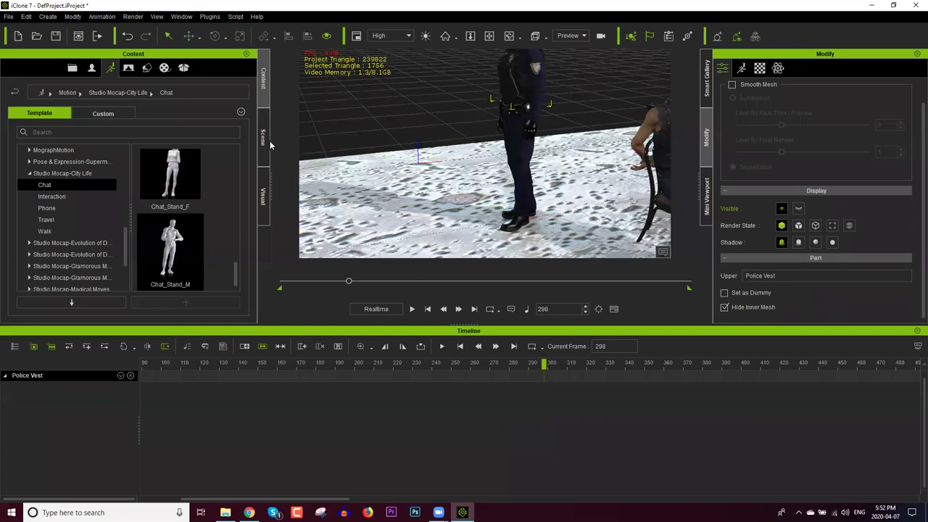
{"action": "key", "text": "F5"}
{"action": "left_click", "coordinate": [65, 123]}
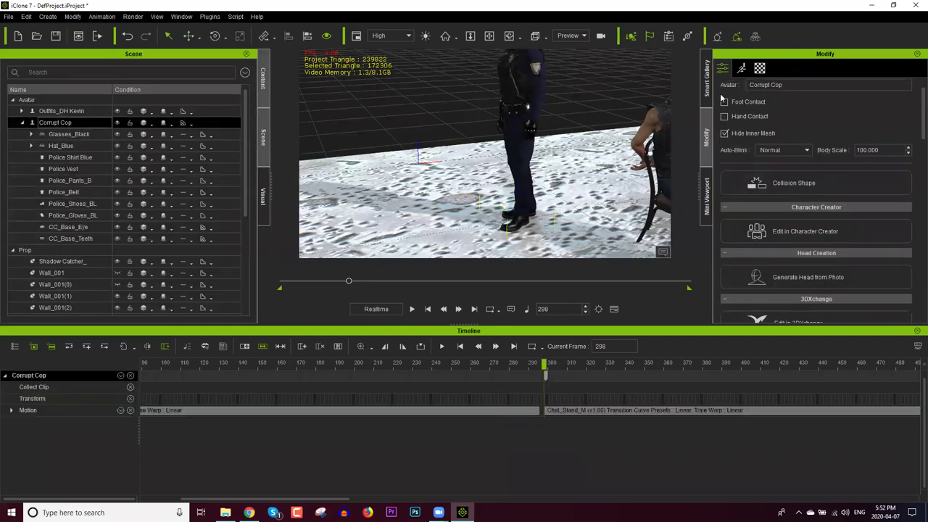
{"action": "left_click", "coordinate": [741, 68]}
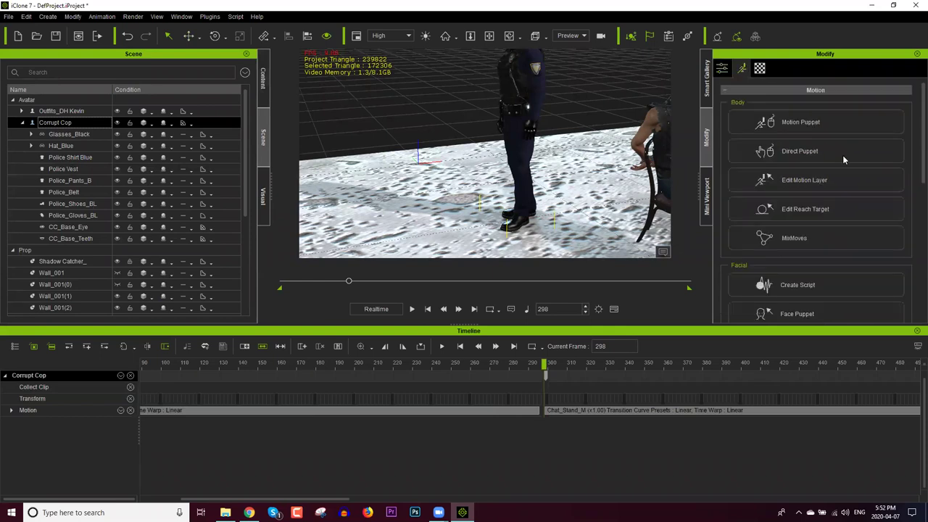
{"action": "left_click", "coordinate": [836, 282]}
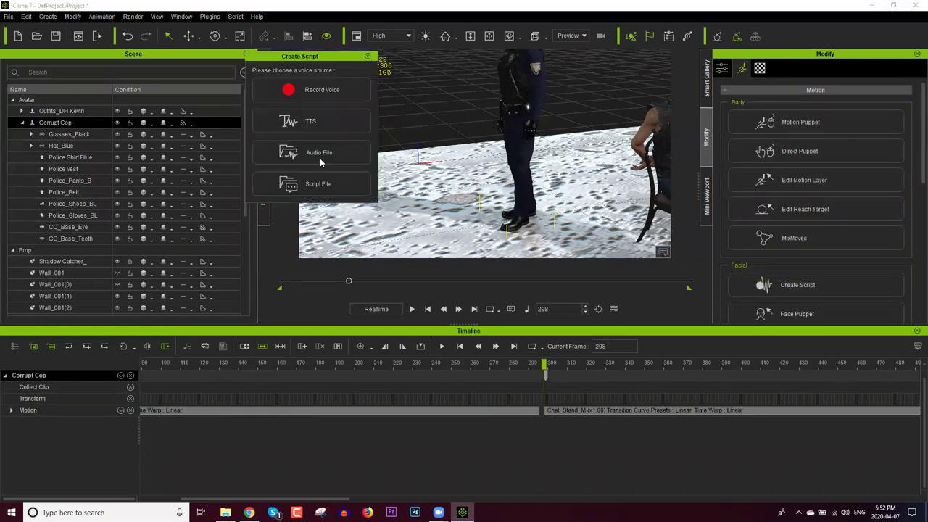
{"action": "left_click", "coordinate": [321, 156]}
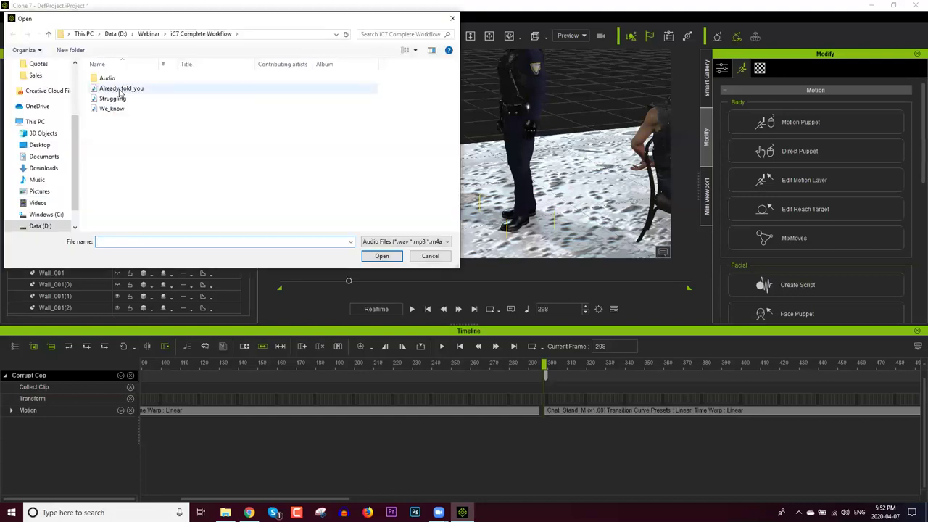
{"action": "double_click", "coordinate": [121, 89]}
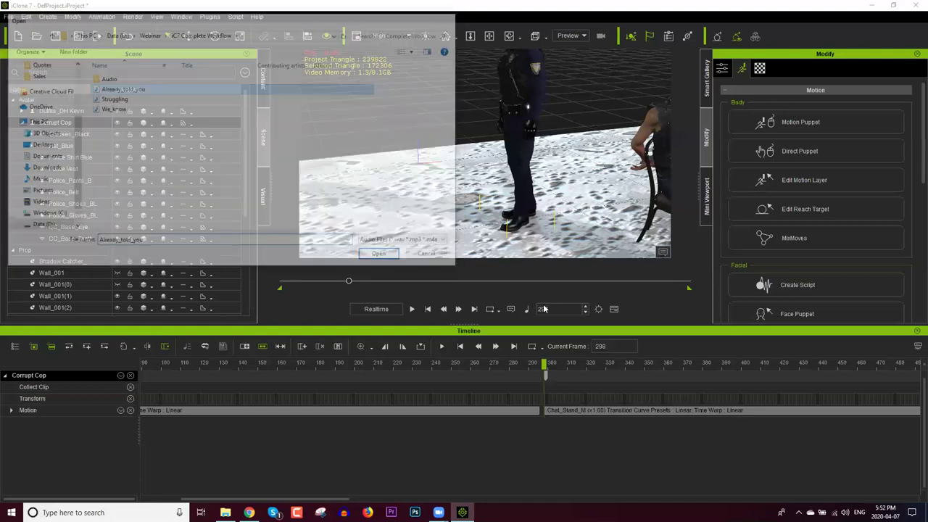
Step: Play back the cop's voice line and show the Viseme track for him in the timeline
{"action": "left_click", "coordinate": [412, 309]}
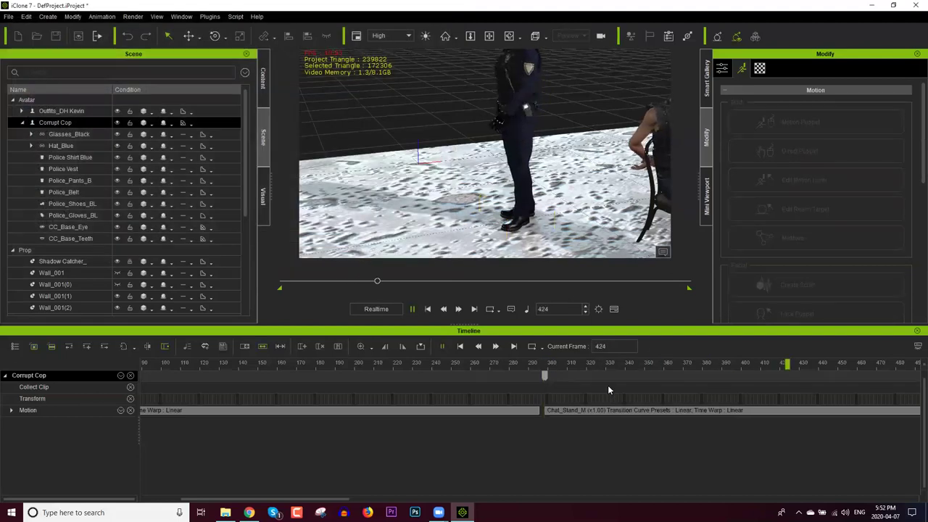
{"action": "key", "text": "space"}
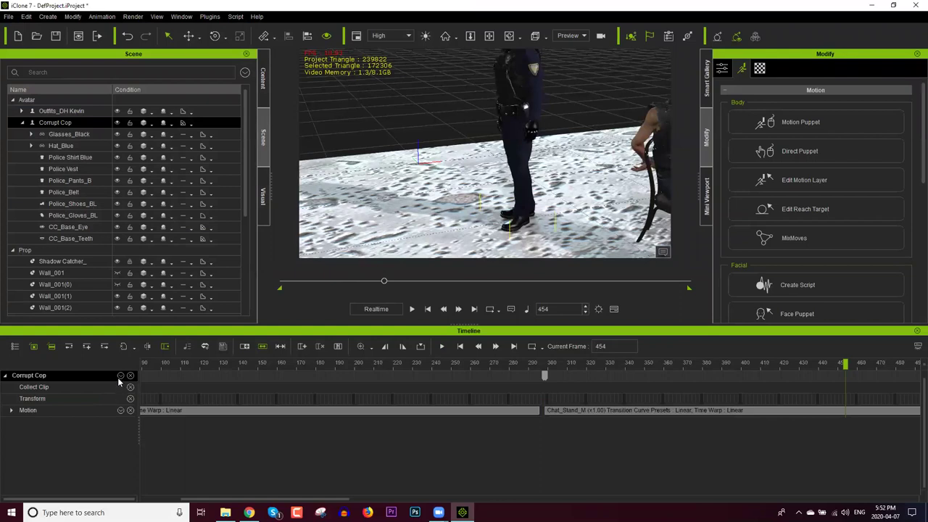
{"action": "left_click", "coordinate": [121, 376]}
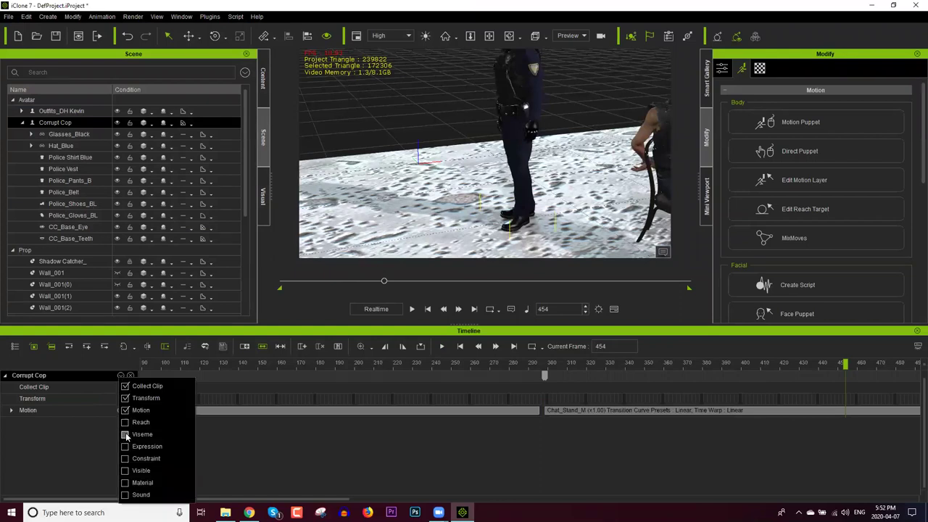
{"action": "left_click", "coordinate": [125, 435]}
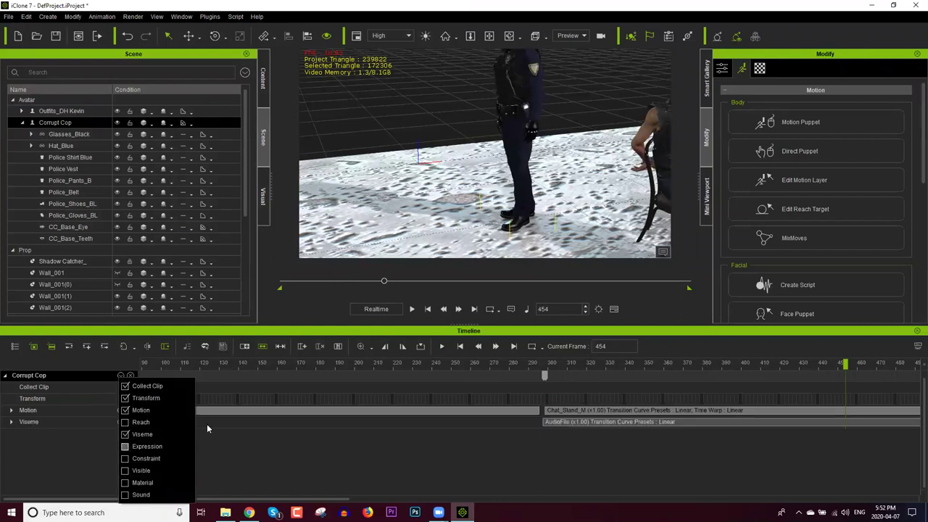
{"action": "left_click", "coordinate": [340, 347]}
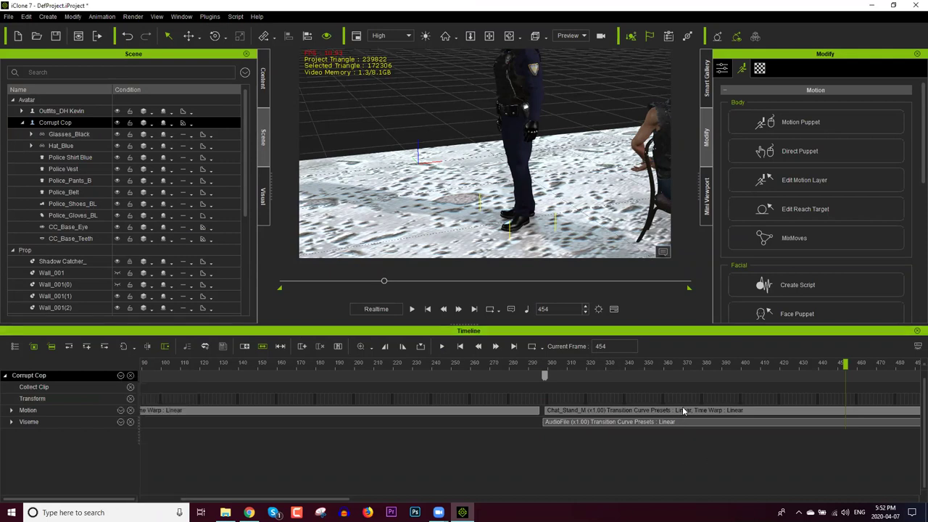
Step: Replace the cop's voice clip with the We_know audio file, starting at frame 299 with the standing chat clip
{"action": "left_click", "coordinate": [683, 411]}
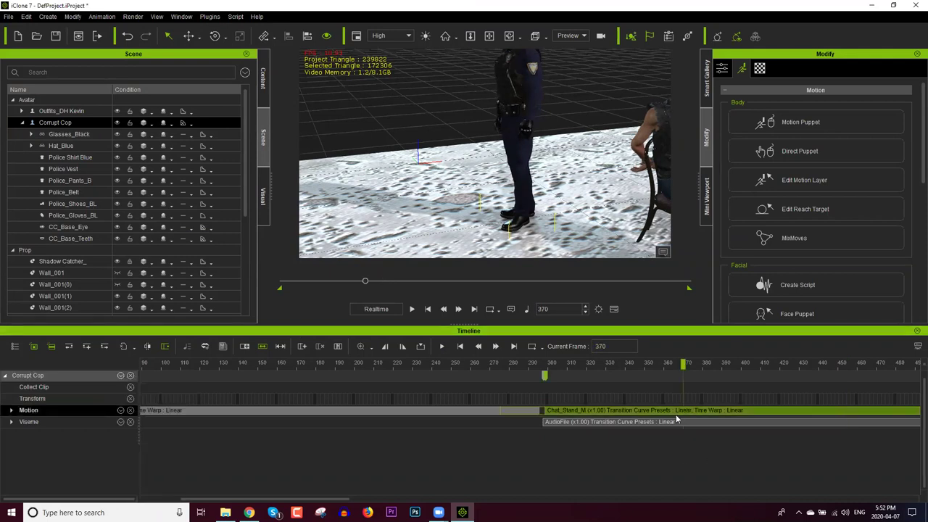
{"action": "left_click", "coordinate": [663, 420]}
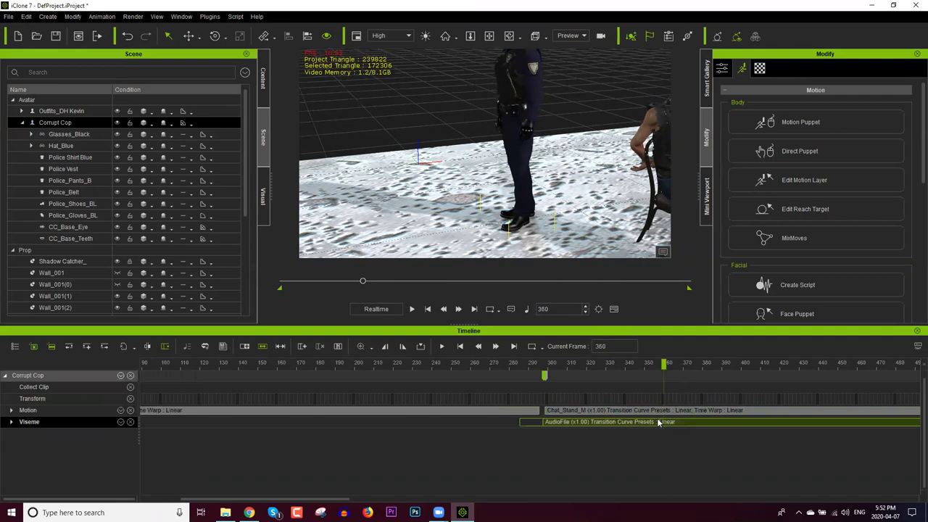
{"action": "key", "text": "Delete"}
{"action": "left_click", "coordinate": [547, 368]}
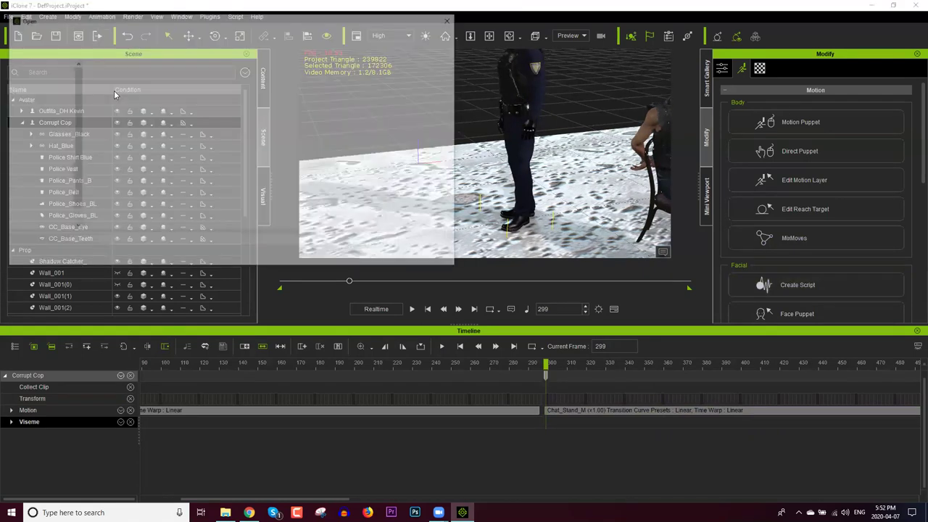
{"action": "double_click", "coordinate": [111, 109]}
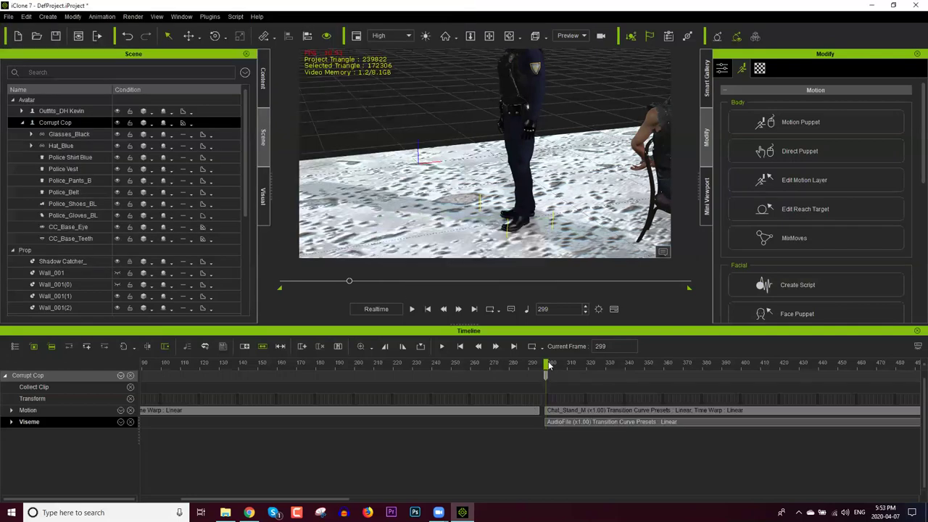
Step: Play past the end of the cop's line and give the seated avatar the Already_told_you audio file as voice at frame 675
{"action": "left_click_drag", "start_coordinate": [493, 366], "coordinate": [458, 363]}
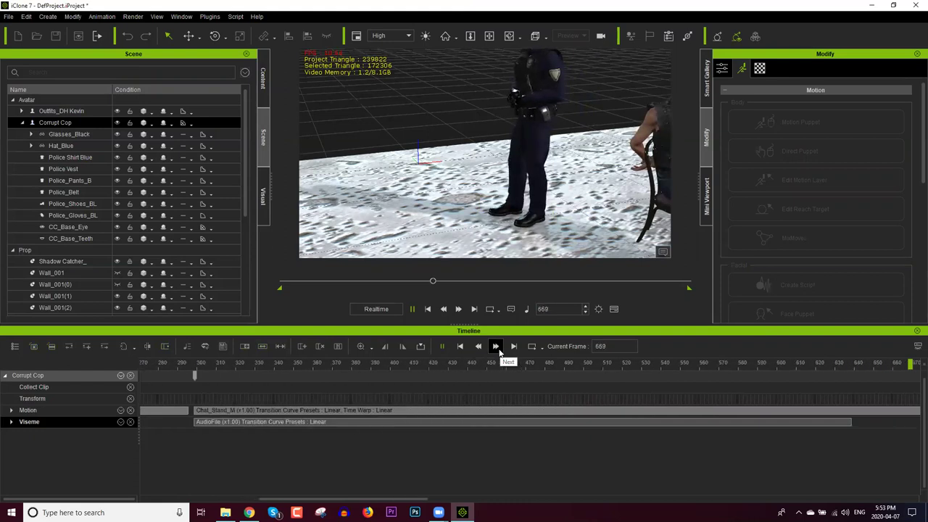
{"action": "key", "text": "space"}
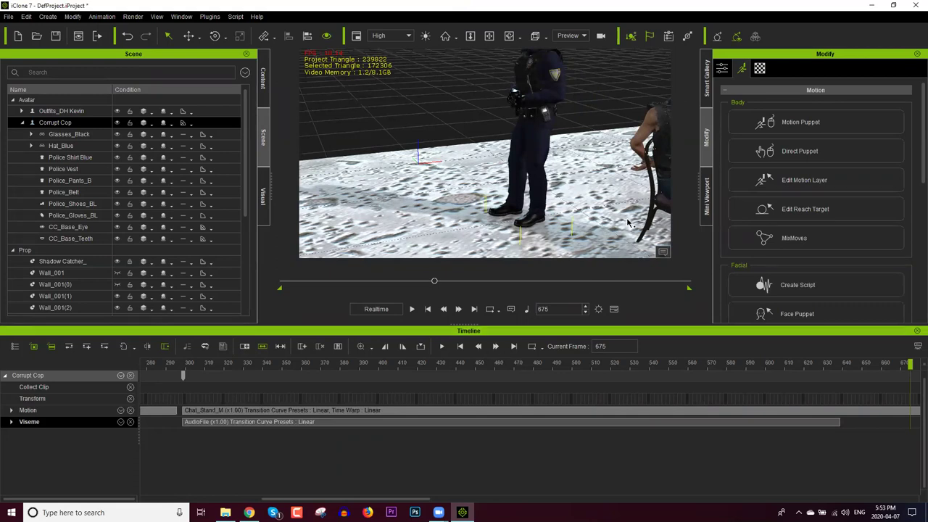
{"action": "left_click", "coordinate": [664, 118]}
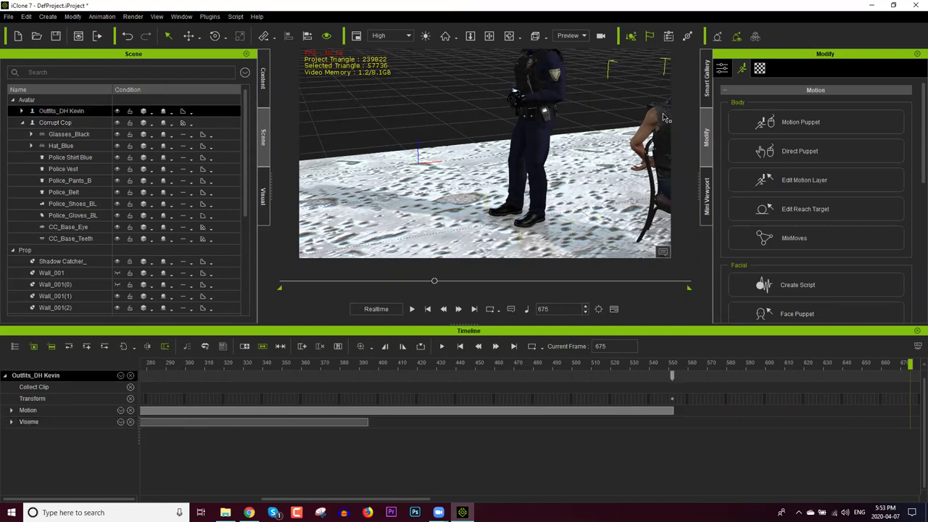
{"action": "left_click", "coordinate": [800, 286]}
{"action": "left_click", "coordinate": [343, 153]}
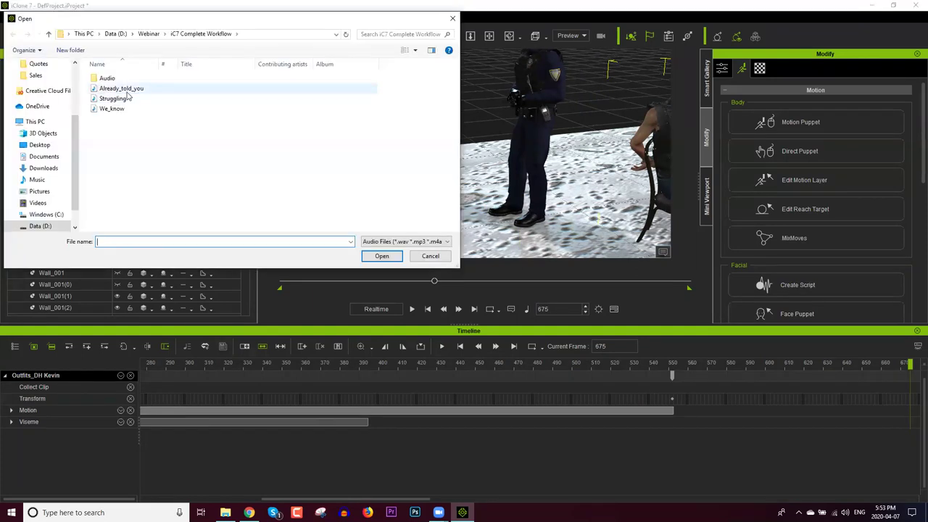
{"action": "left_click", "coordinate": [127, 92]}
{"action": "key", "text": "Return"}
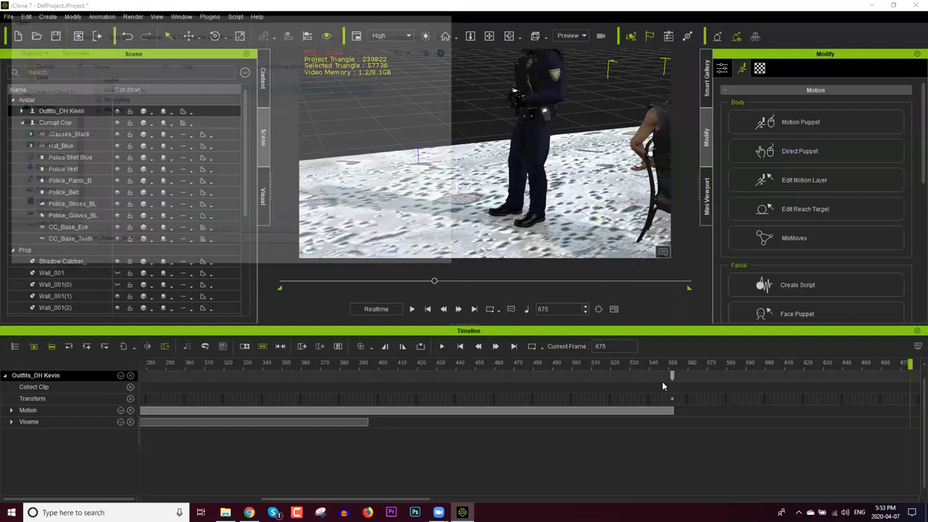
Step: Play back the seated avatar's voice line and return to the first frame
{"action": "left_click", "coordinate": [412, 309]}
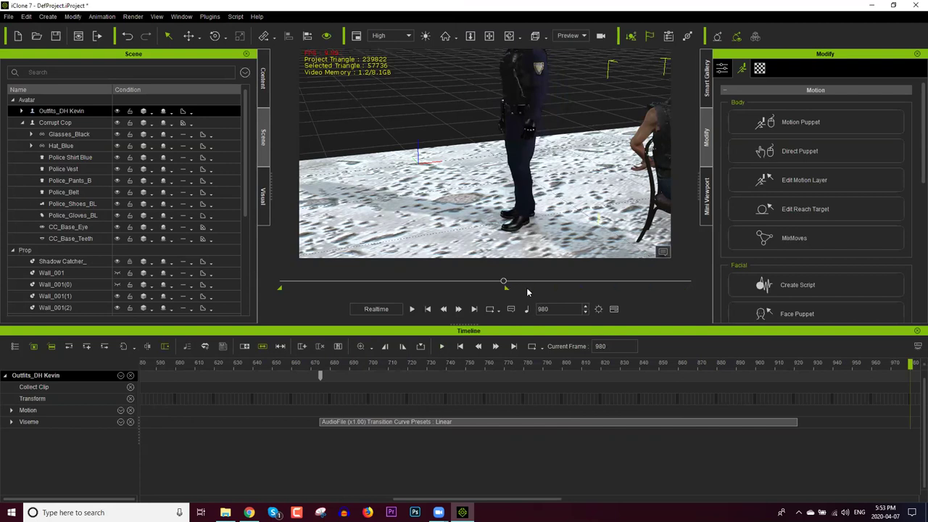
{"action": "left_click", "coordinate": [428, 309]}
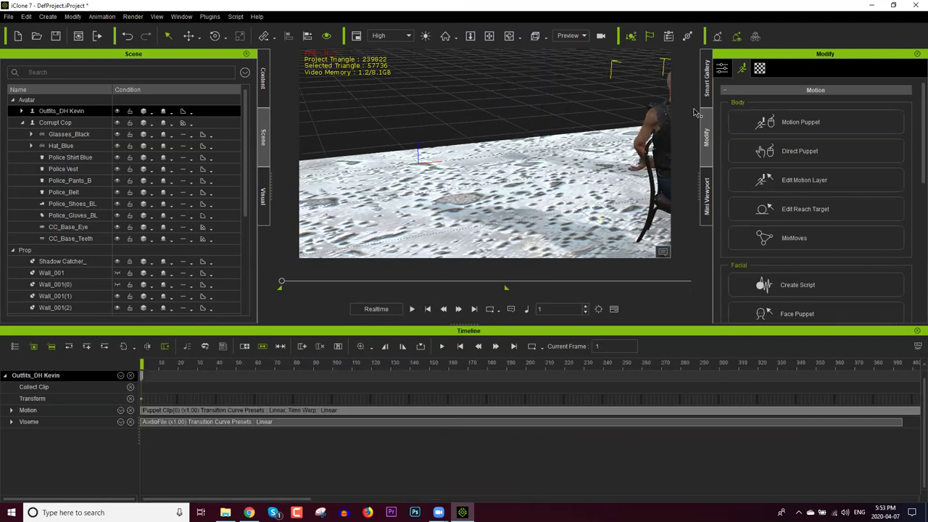
{"action": "middle_click_drag", "start_coordinate": [630, 127], "coordinate": [363, 148]}
{"action": "right_click_drag", "start_coordinate": [570, 147], "coordinate": [518, 145]}
{"action": "mouse_move", "coordinate": [518, 145]}
{"action": "middle_mouse_down"}
{"action": "mouse_move", "coordinate": [523, 150]}
{"action": "mouse_move", "coordinate": [508, 159]}
{"action": "mouse_move", "coordinate": [514, 155]}
{"action": "middle_mouse_up"}
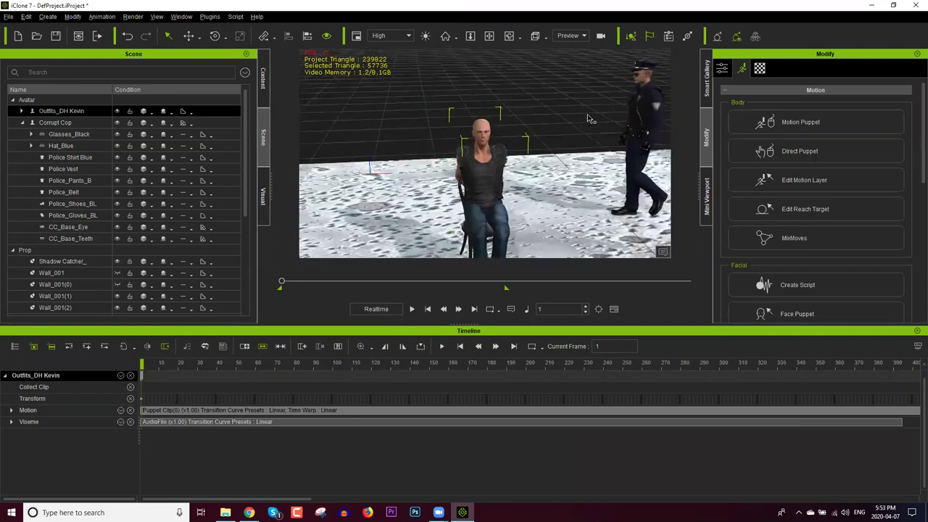
Step: Select the Corrupt Cop and the seated avatar in turn to compare their timeline tracks
{"action": "right_click_drag", "start_coordinate": [609, 90], "coordinate": [608, 90]}
{"action": "left_click", "coordinate": [609, 92]}
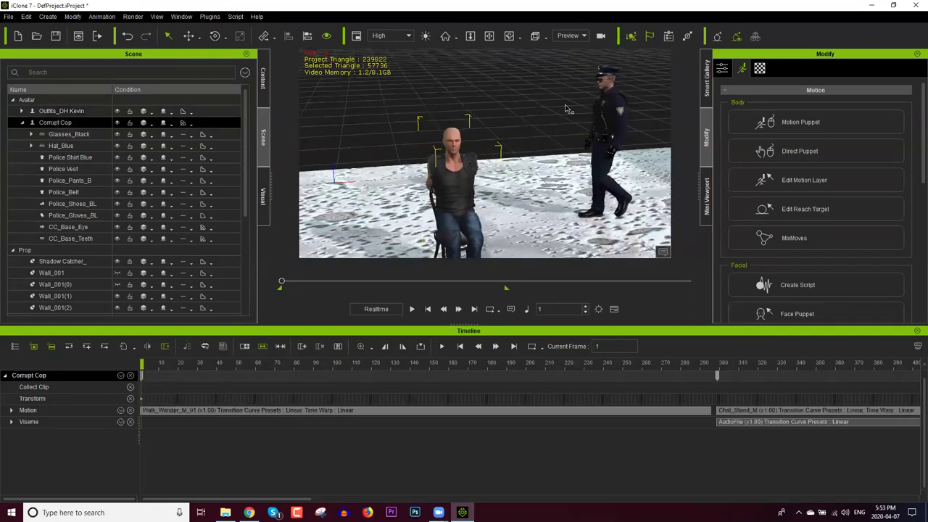
{"action": "left_click", "coordinate": [34, 347]}
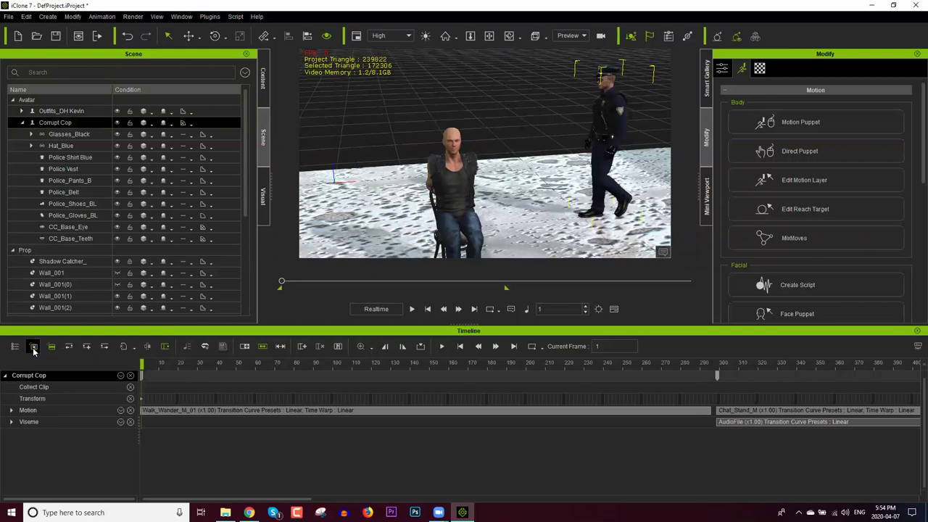
{"action": "left_click", "coordinate": [455, 165]}
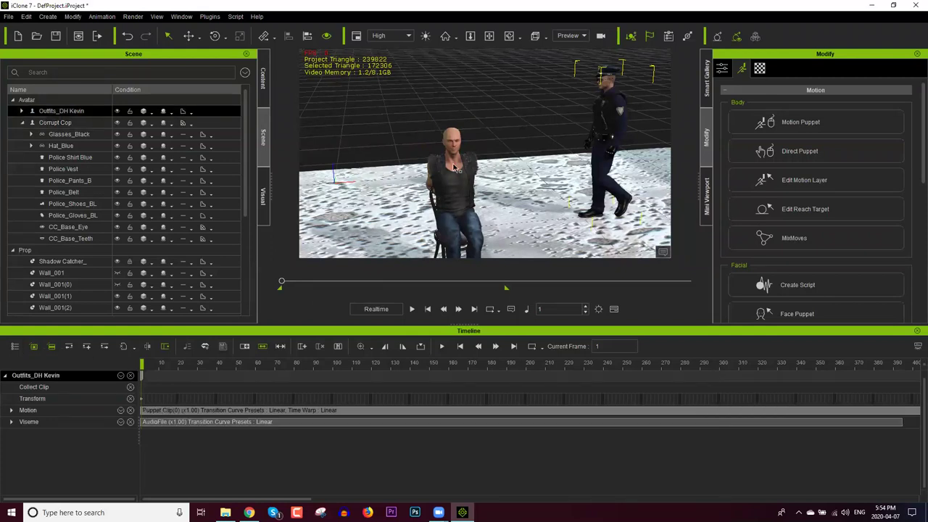
{"action": "left_click", "coordinate": [611, 87]}
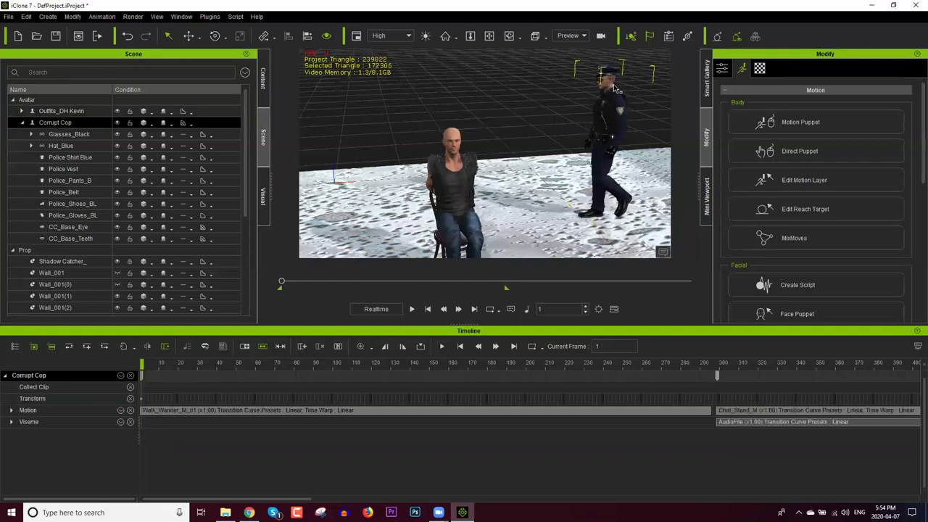
{"action": "left_click", "coordinate": [472, 165]}
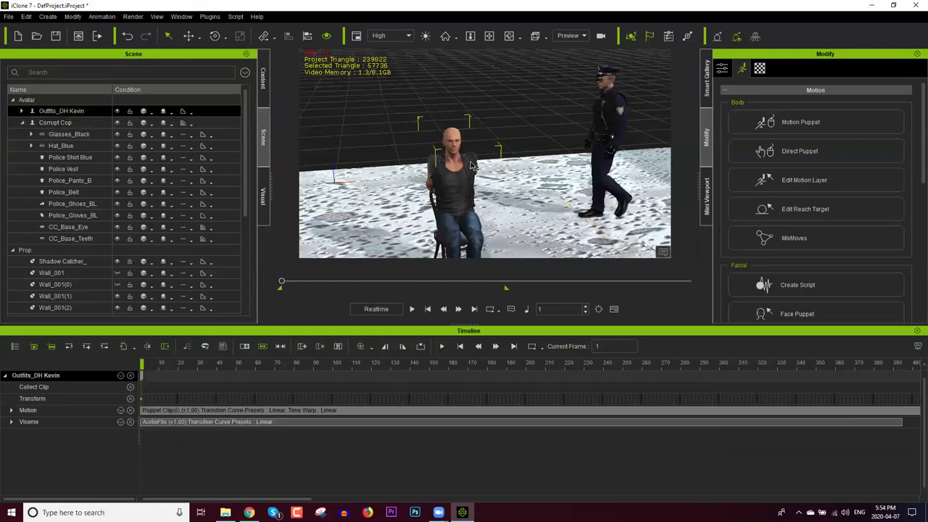
Step: Make the Corrupt Cop look at the seated avatar's head from frame 1, with the look-at weight about midway between Eye and Head
{"action": "left_click", "coordinate": [608, 91]}
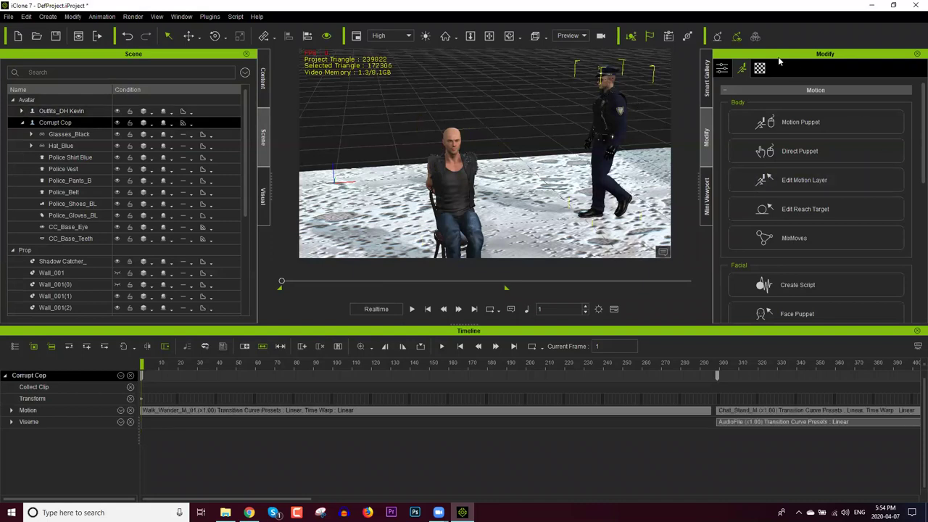
{"action": "left_click", "coordinate": [724, 70]}
{"action": "left_click_drag", "start_coordinate": [913, 141], "coordinate": [914, 201]}
{"action": "scroll", "coordinate": [914, 202], "scroll_direction": "up", "scroll_amount": 2}
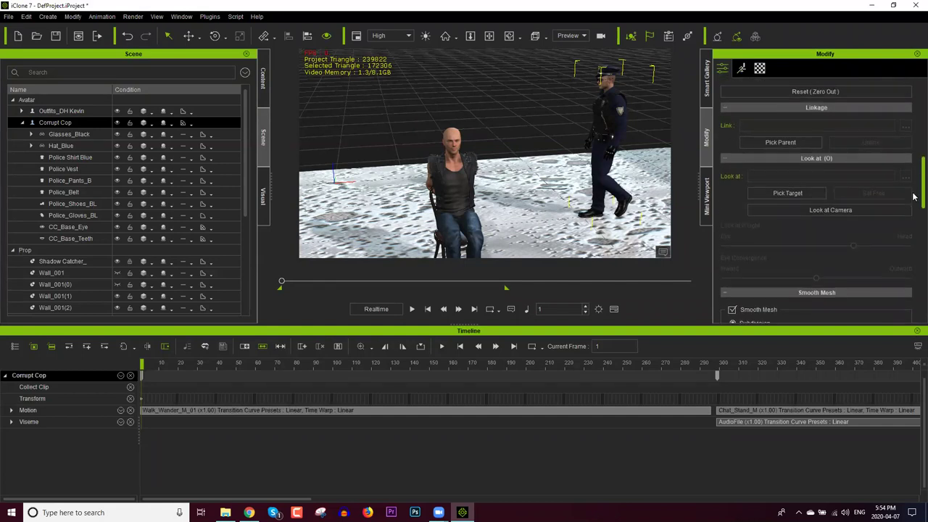
{"action": "left_click", "coordinate": [805, 200]}
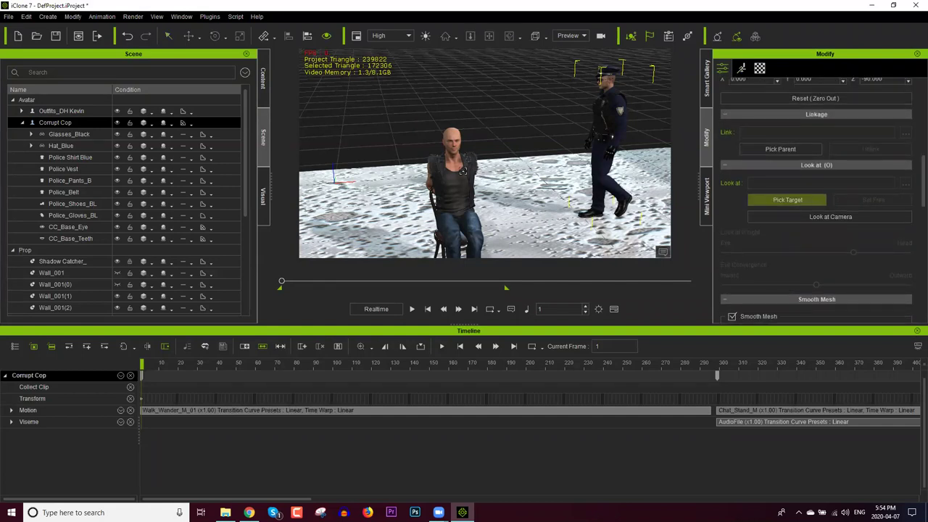
{"action": "left_click", "coordinate": [453, 142]}
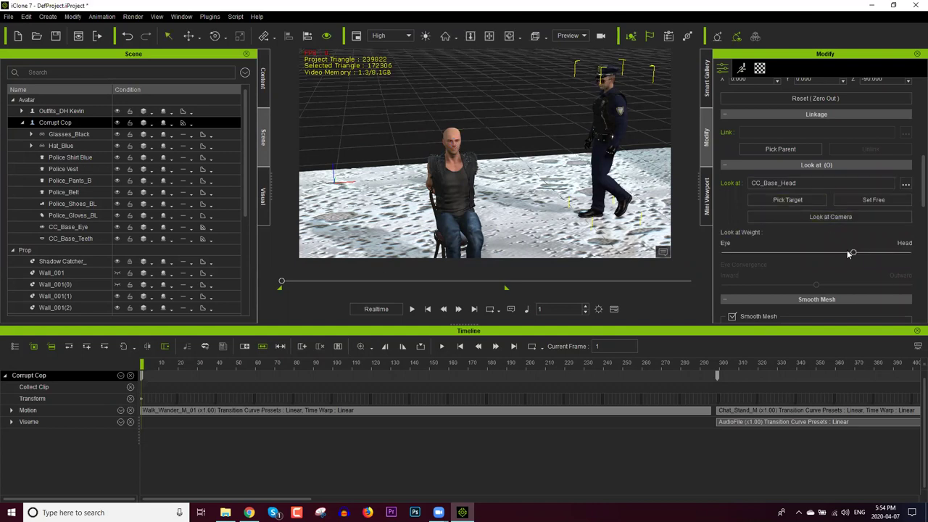
{"action": "mouse_move", "coordinate": [853, 253]}
{"action": "left_mouse_down"}
{"action": "mouse_move", "coordinate": [732, 254]}
{"action": "mouse_move", "coordinate": [913, 251]}
{"action": "mouse_move", "coordinate": [816, 252]}
{"action": "left_mouse_up"}
{"action": "left_click_drag", "start_coordinate": [816, 254], "coordinate": [813, 254]}
Step: Scrub through the cop's walk and set his look-at free at frame 214, once he has passed the chair
{"action": "left_click_drag", "start_coordinate": [289, 283], "coordinate": [316, 285]}
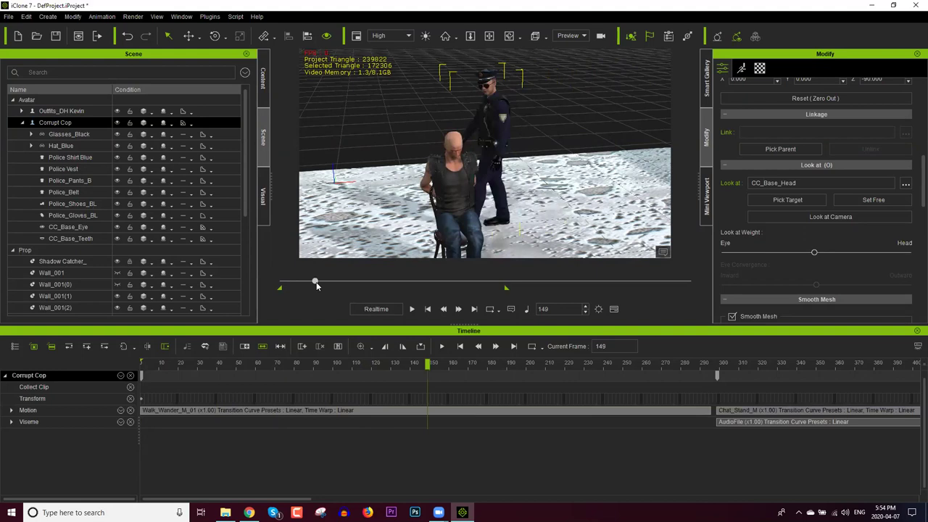
{"action": "left_click_drag", "start_coordinate": [317, 282], "coordinate": [358, 282]}
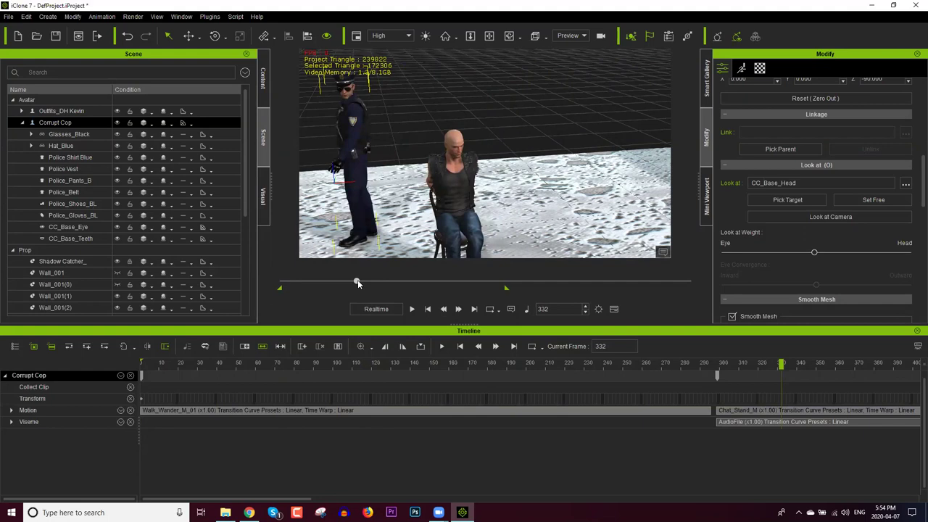
{"action": "left_click_drag", "start_coordinate": [357, 279], "coordinate": [330, 284]}
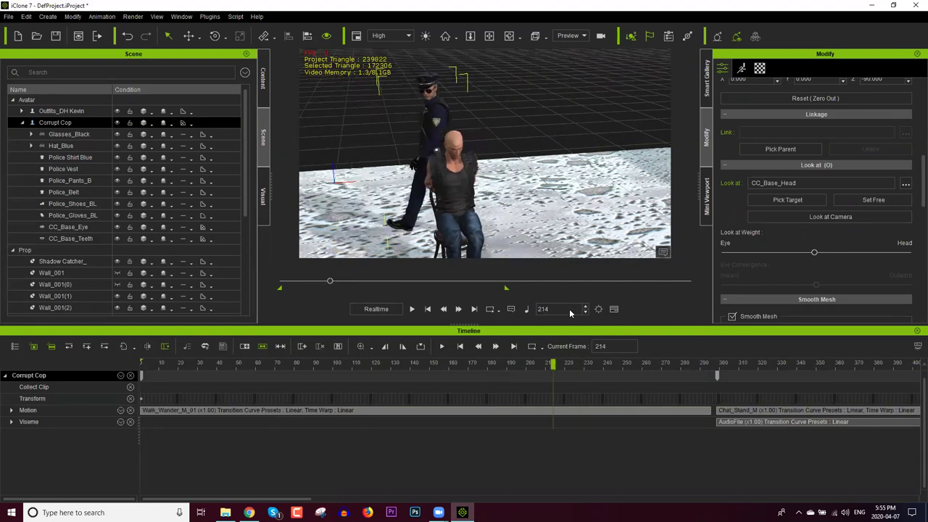
{"action": "left_click", "coordinate": [862, 196]}
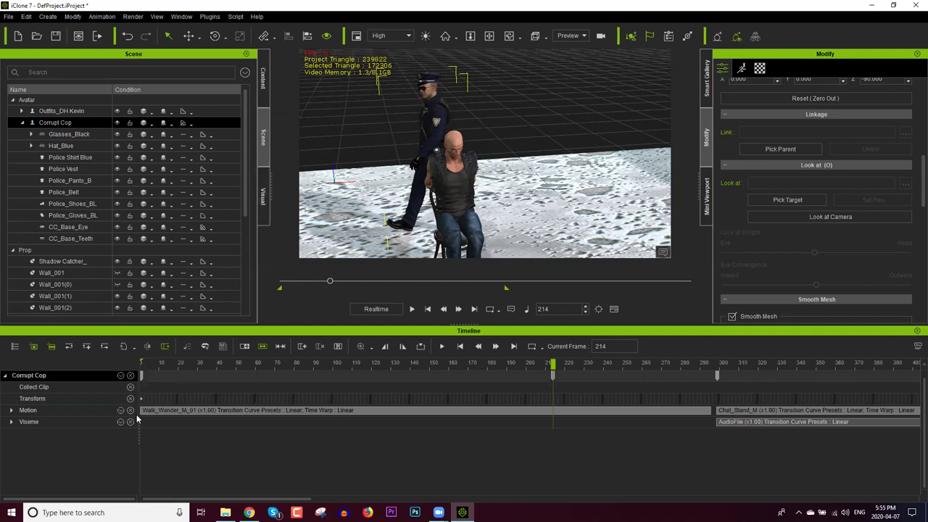
Step: Show the Constraint track for the Corrupt Cop in the timeline and expand it to its Look At row
{"action": "left_click", "coordinate": [120, 377]}
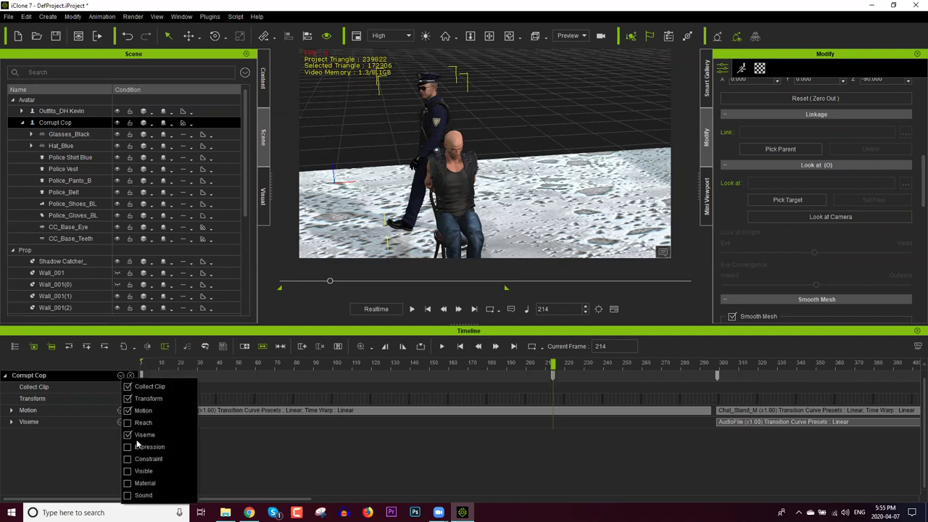
{"action": "left_click", "coordinate": [129, 459]}
{"action": "left_click", "coordinate": [551, 331]}
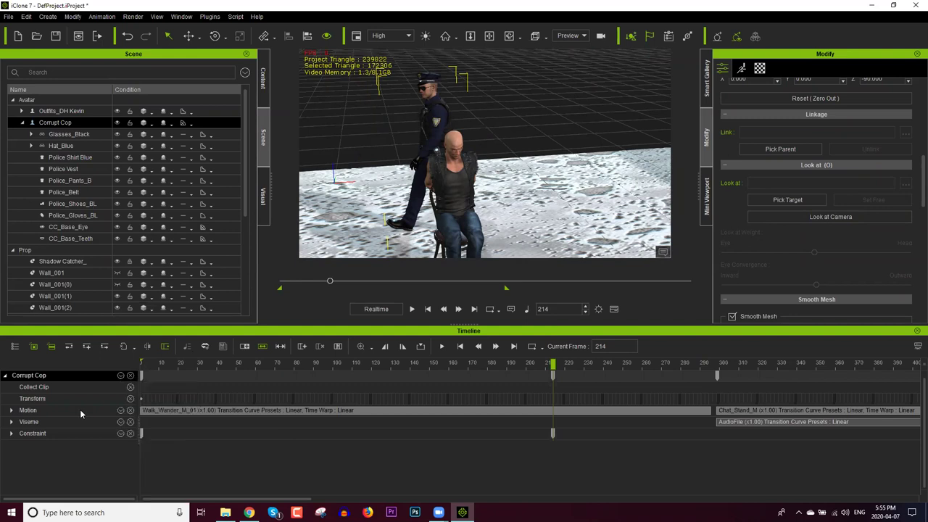
{"action": "left_click", "coordinate": [12, 434]}
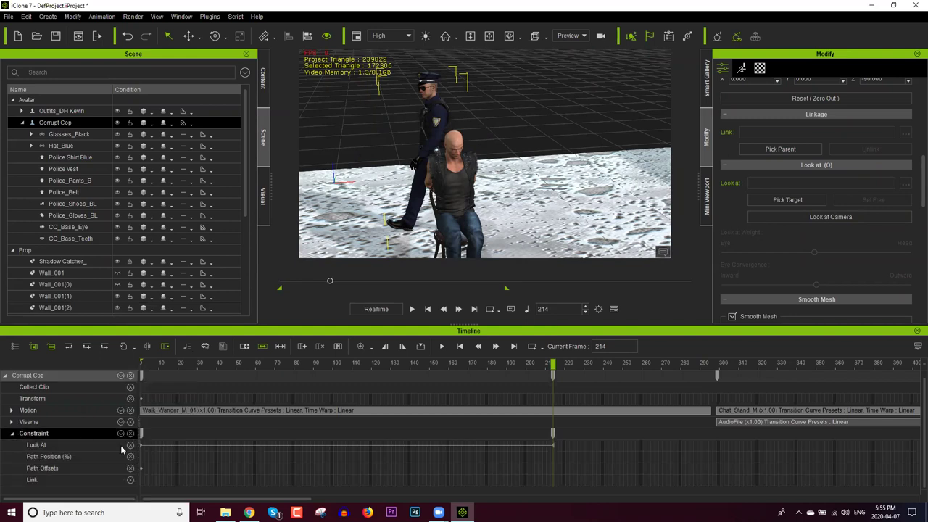
Step: Scrub the cop's walk between the two Look At keys and select the key at frame 214
{"action": "left_click", "coordinate": [178, 363]}
{"action": "left_click_drag", "start_coordinate": [256, 362], "coordinate": [493, 360]}
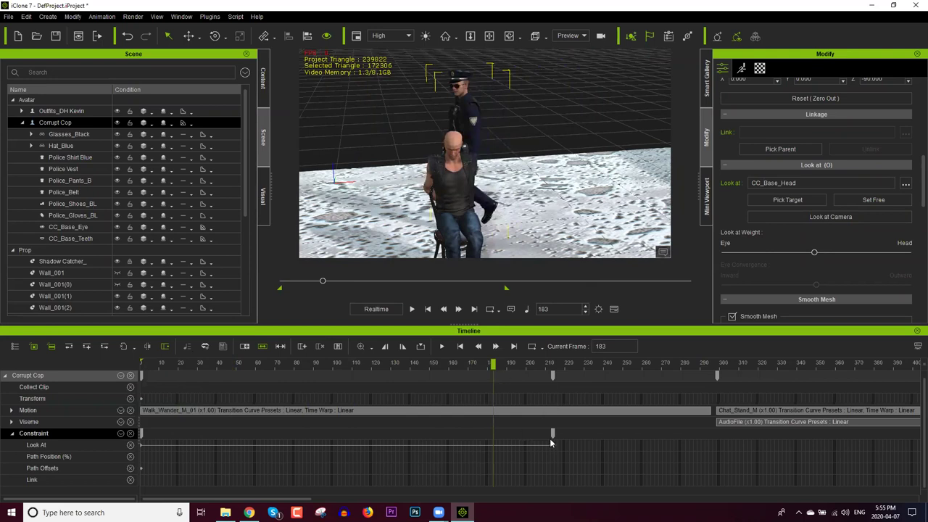
{"action": "left_click_drag", "start_coordinate": [493, 365], "coordinate": [525, 367]}
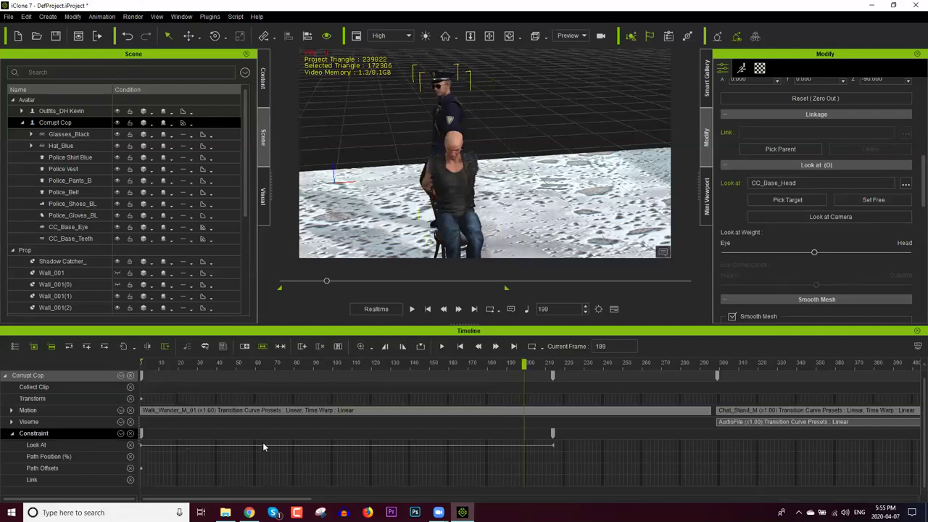
{"action": "left_click_drag", "start_coordinate": [200, 359], "coordinate": [572, 357]}
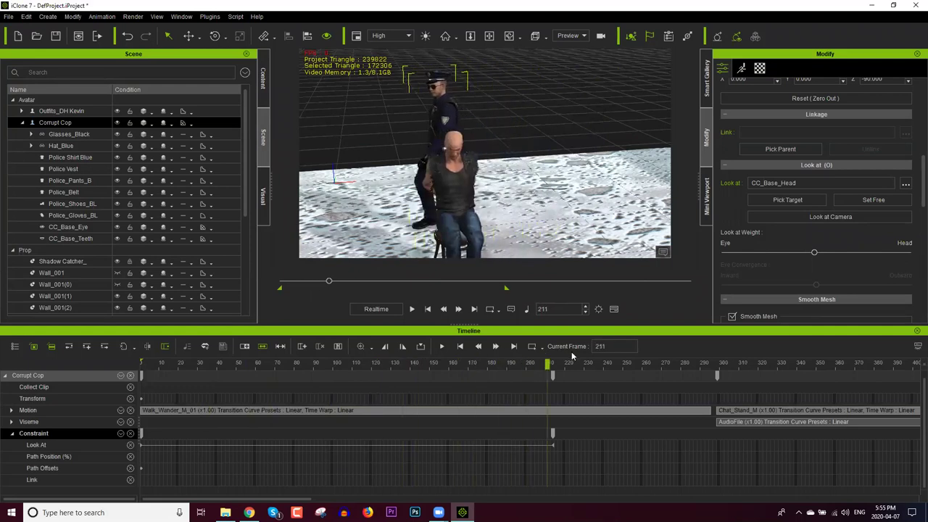
{"action": "left_click", "coordinate": [552, 444]}
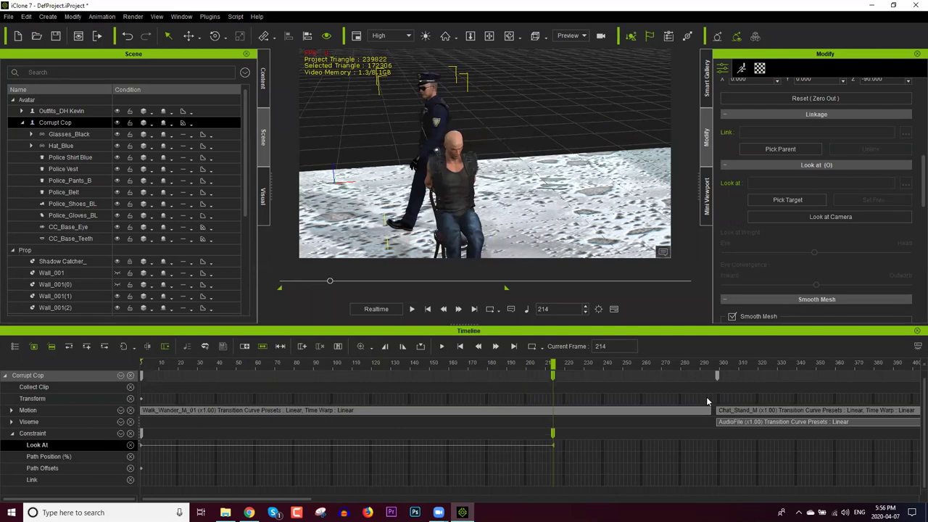
Step: Close the timeline, return to frame 1 and create a new camera
{"action": "left_click", "coordinate": [915, 331]}
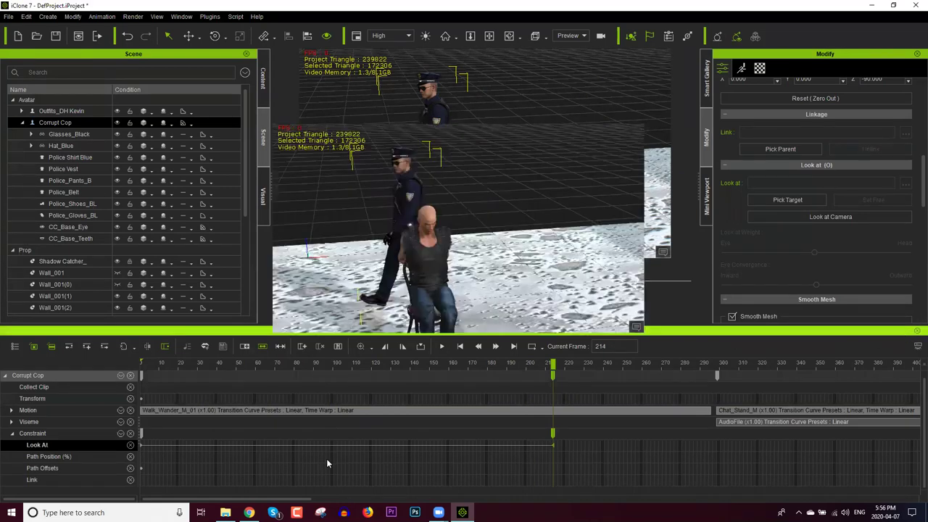
{"action": "key", "text": "F3"}
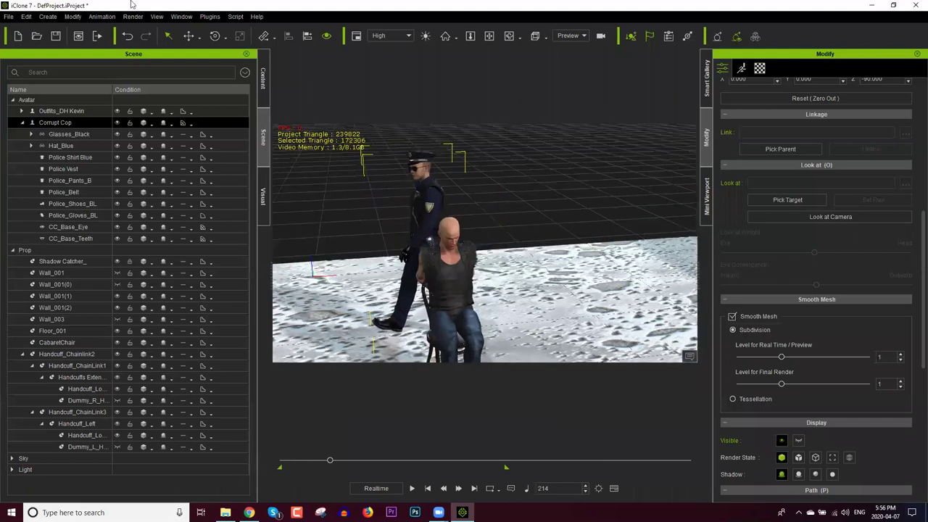
{"action": "key", "text": "ctrl+comma"}
{"action": "left_click", "coordinate": [47, 16]}
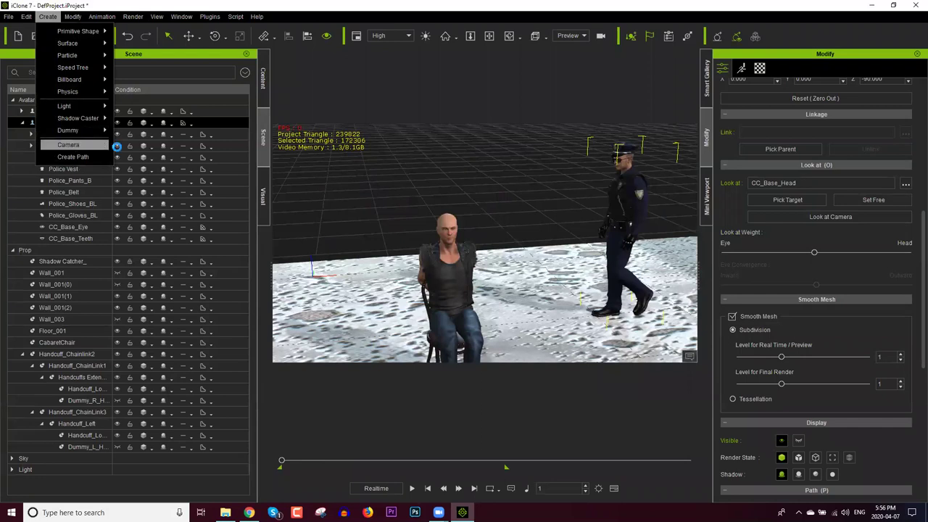
{"action": "left_click", "coordinate": [70, 145]}
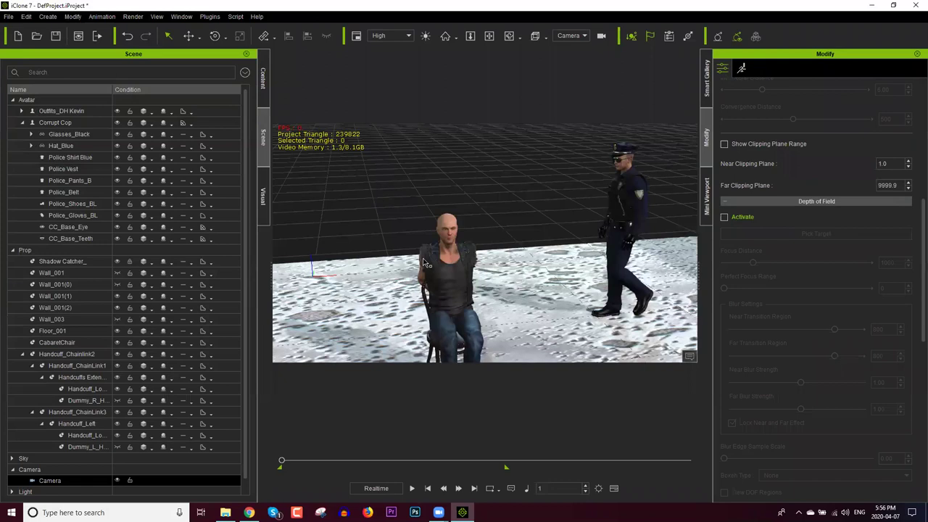
Step: Frame the new camera frontally on the seated avatar as a head-and-chest close-up
{"action": "left_click", "coordinate": [456, 271]}
{"action": "right_click_drag", "start_coordinate": [453, 270], "coordinate": [474, 148]}
{"action": "right_click_drag", "start_coordinate": [479, 254], "coordinate": [474, 174]}
{"action": "mouse_move", "coordinate": [479, 267]}
{"action": "middle_mouse_down"}
{"action": "mouse_move", "coordinate": [475, 259]}
{"action": "mouse_move", "coordinate": [476, 276]}
{"action": "middle_mouse_up"}
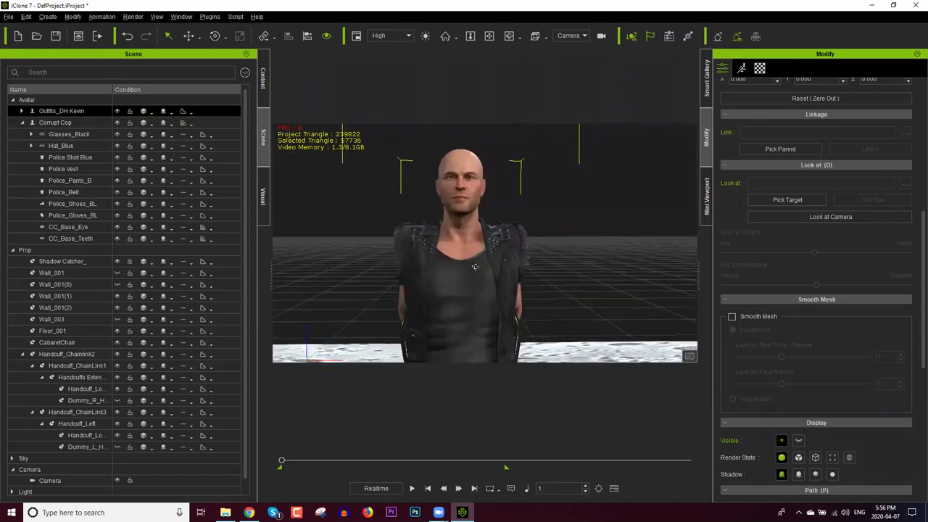
{"action": "right_click_drag", "start_coordinate": [476, 276], "coordinate": [478, 273]}
{"action": "scroll", "coordinate": [477, 273], "scroll_direction": "up", "scroll_amount": 2}
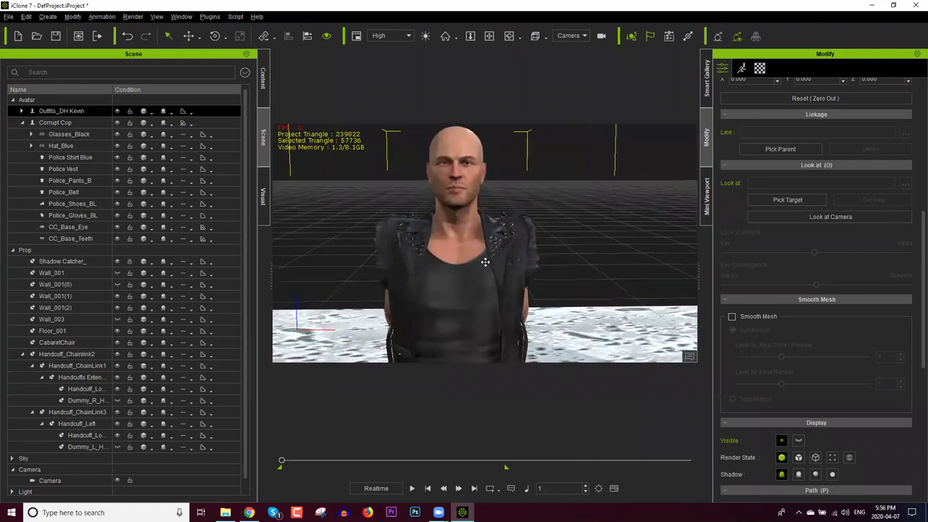
{"action": "scroll", "coordinate": [484, 264], "scroll_direction": "up", "scroll_amount": 2}
{"action": "scroll", "coordinate": [483, 265], "scroll_direction": "down", "scroll_amount": 2}
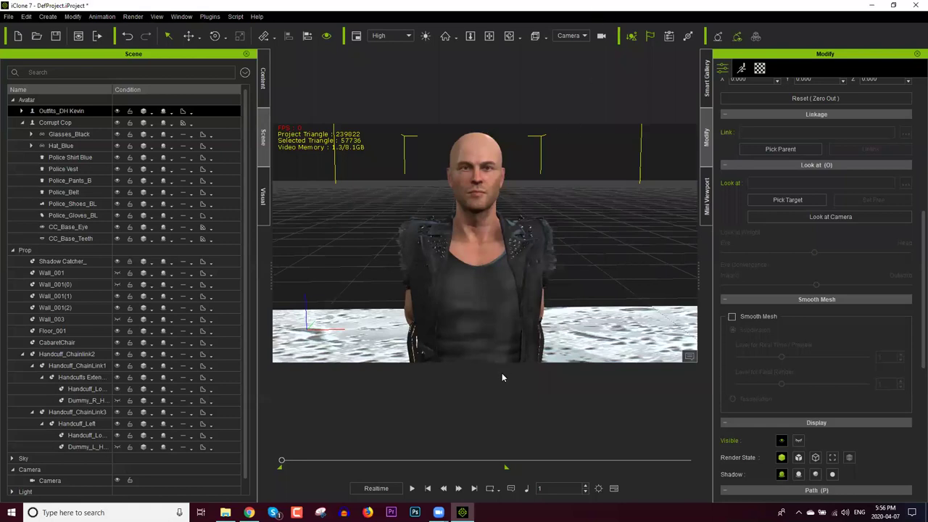
Step: At frame 171, activate the camera's depth of field, focus it on the seated avatar and set the near transition region to 92
{"action": "left_click_drag", "start_coordinate": [293, 462], "coordinate": [313, 460]}
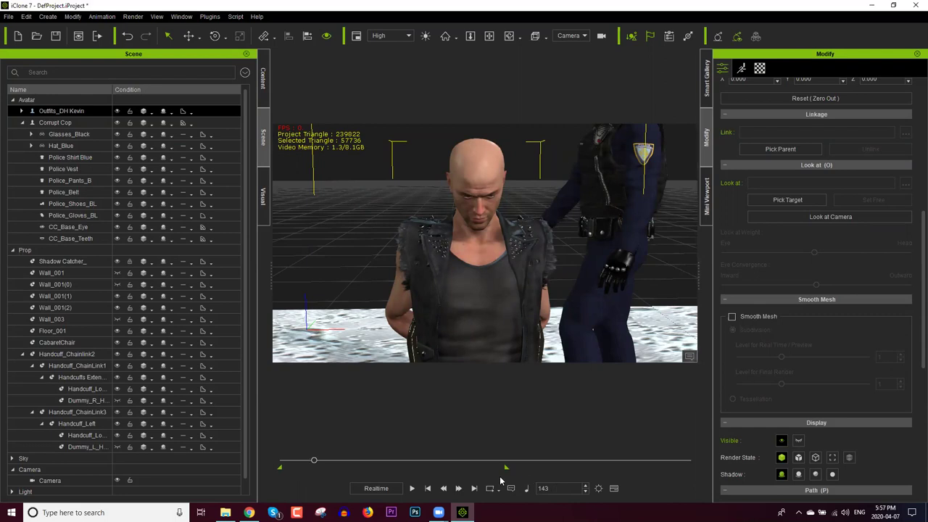
{"action": "left_click", "coordinate": [320, 460]}
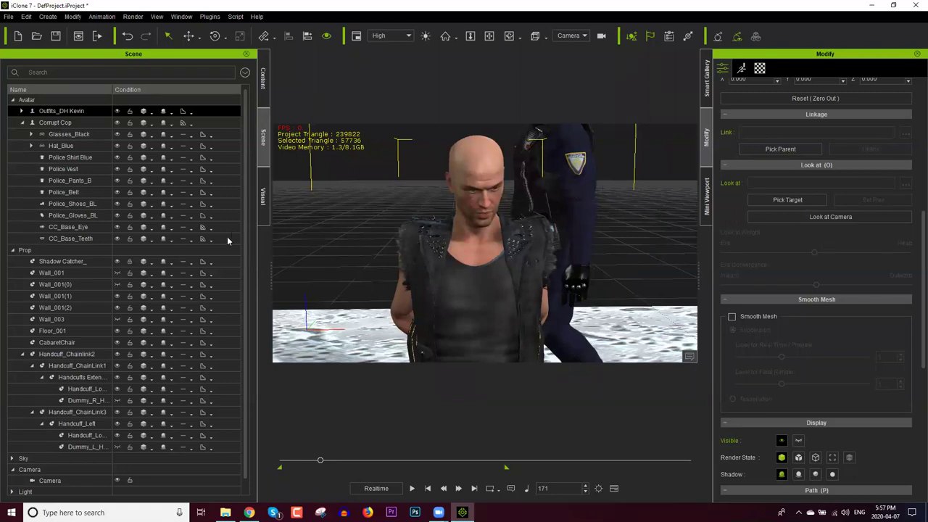
{"action": "scroll", "coordinate": [247, 272], "scroll_direction": "down", "scroll_amount": 1}
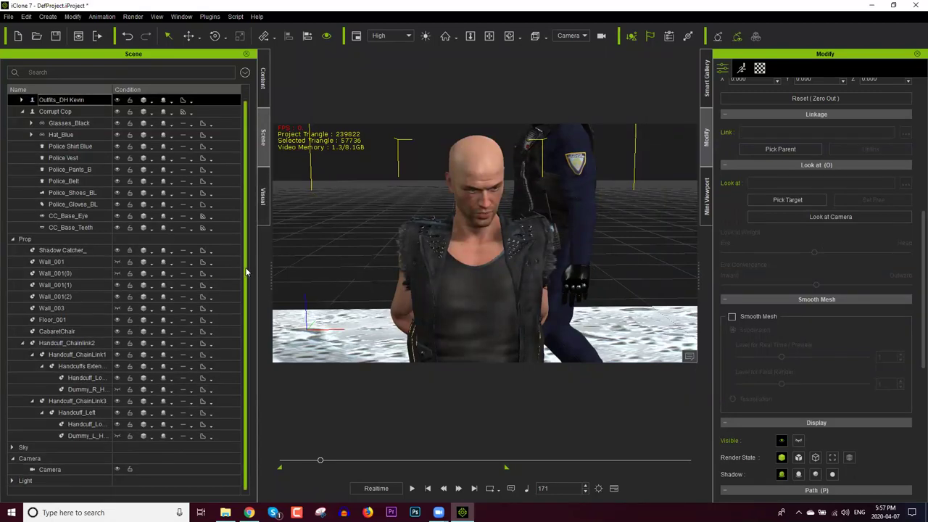
{"action": "left_click", "coordinate": [64, 470]}
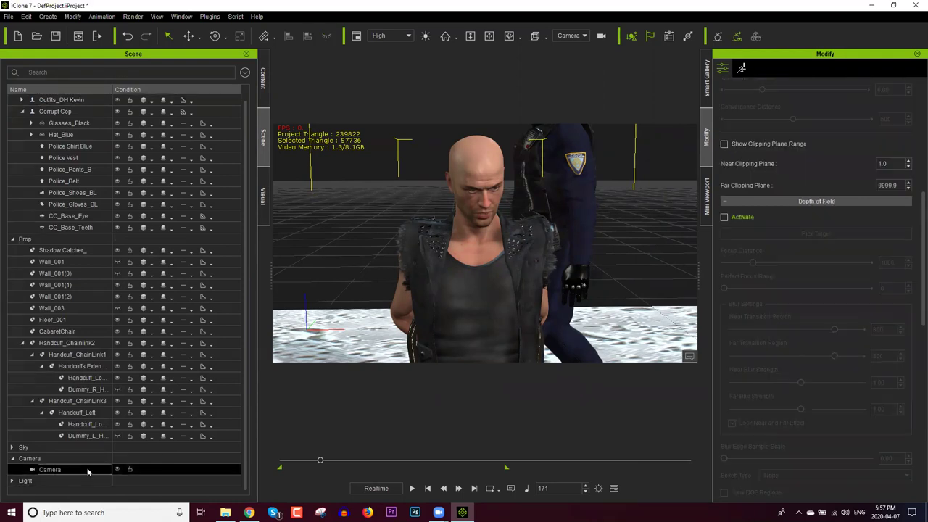
{"action": "scroll", "coordinate": [913, 266], "scroll_direction": "up", "scroll_amount": 1}
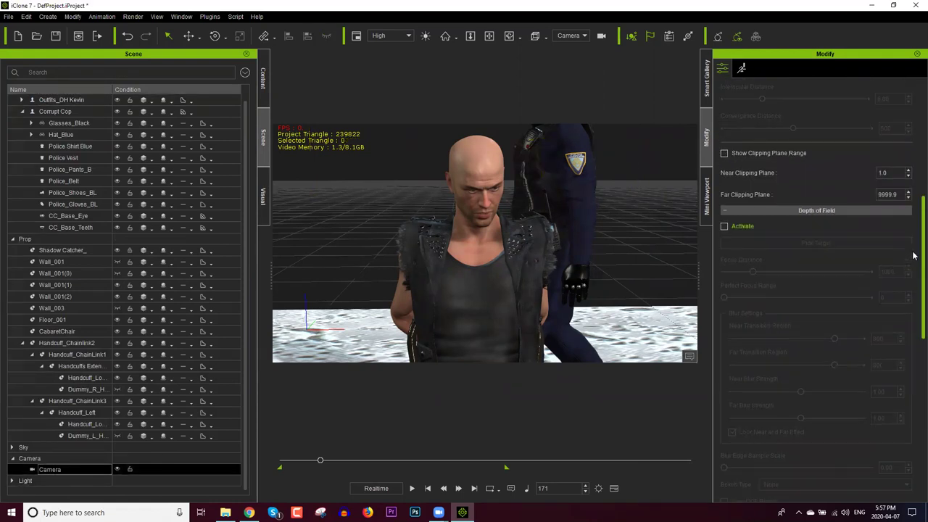
{"action": "left_click", "coordinate": [743, 249]}
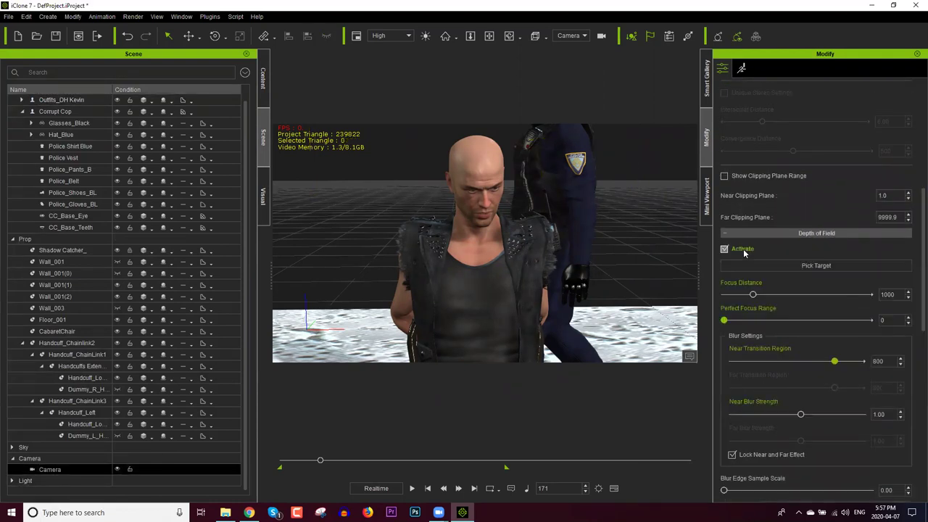
{"action": "left_click", "coordinate": [800, 267]}
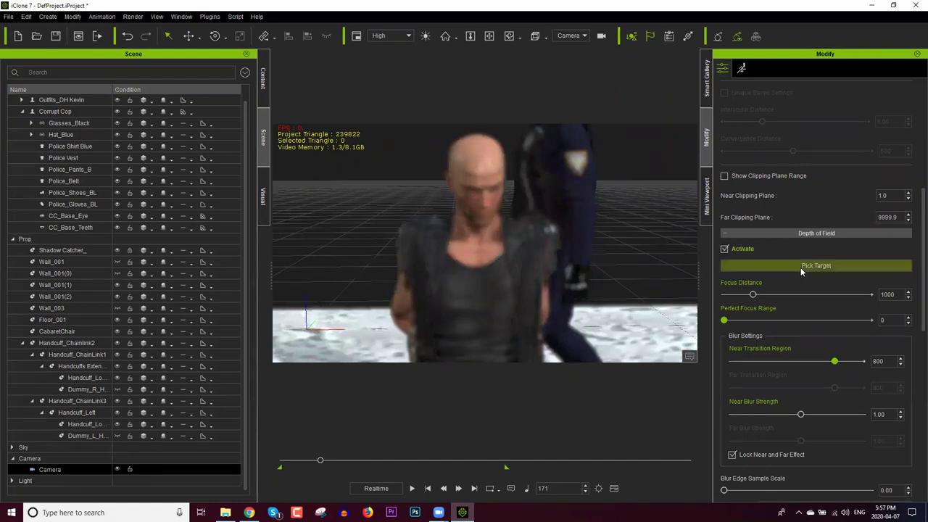
{"action": "left_click", "coordinate": [487, 193]}
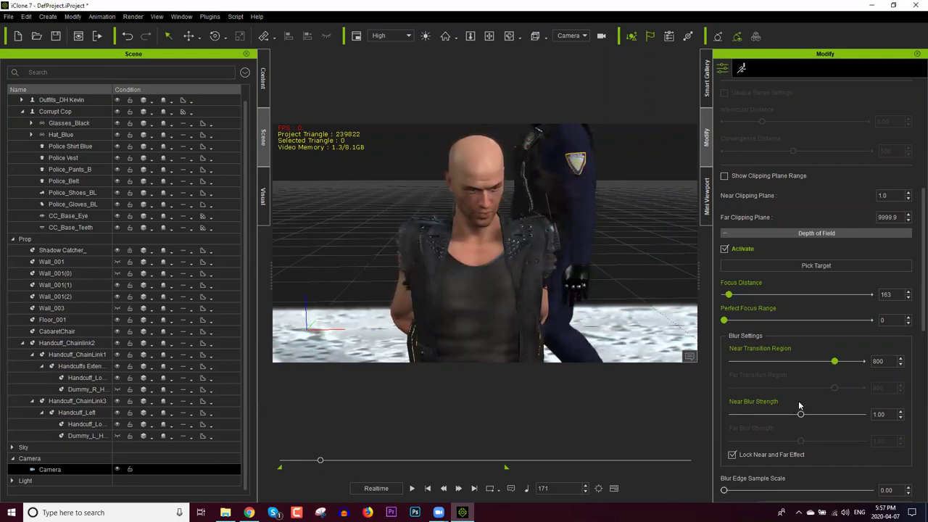
{"action": "left_click_drag", "start_coordinate": [829, 366], "coordinate": [743, 371]}
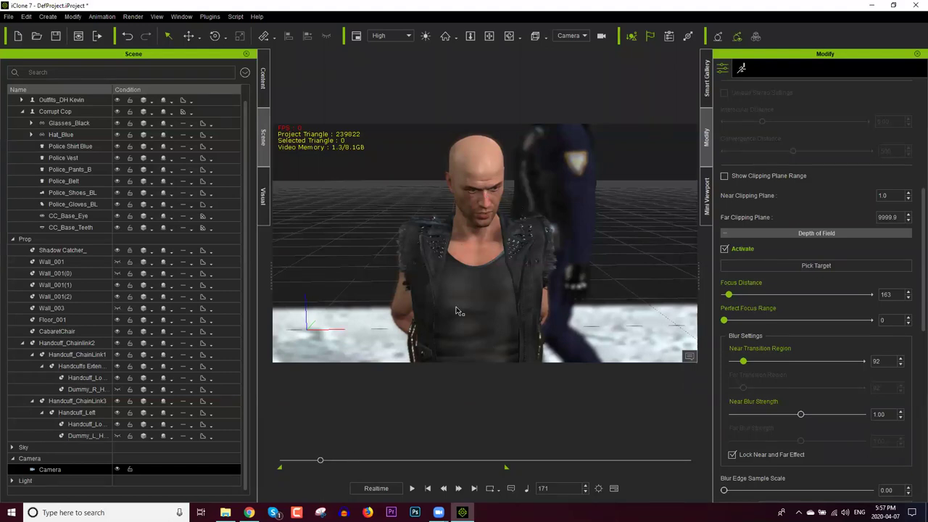
Step: Show the camera's DOF track in the timeline and move the depth-of-field key from frame 171 to frame 1
{"action": "key", "text": "F3"}
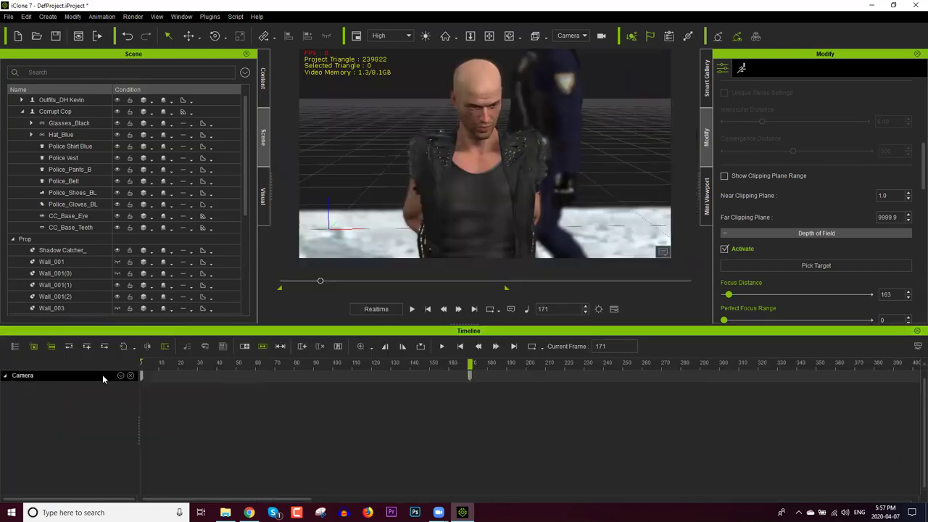
{"action": "left_click", "coordinate": [121, 376]}
{"action": "left_click", "coordinate": [130, 420]}
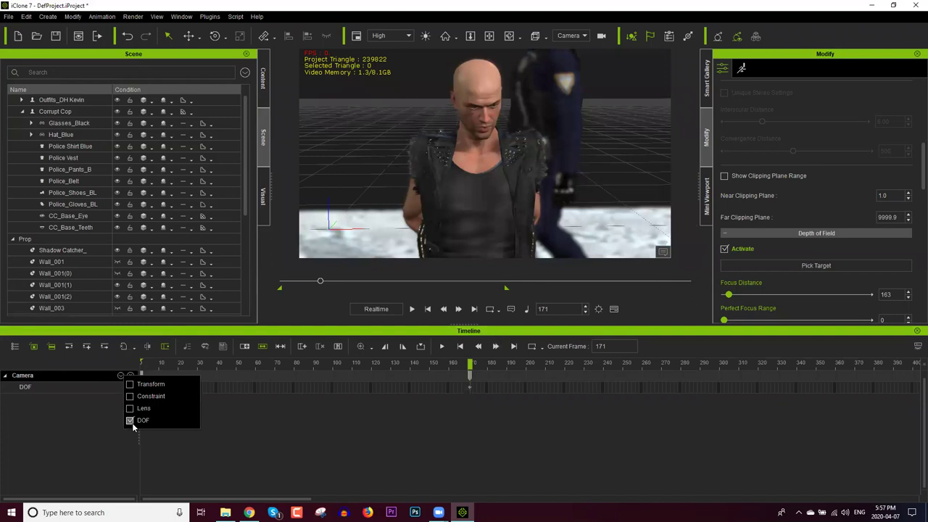
{"action": "left_click", "coordinate": [201, 335]}
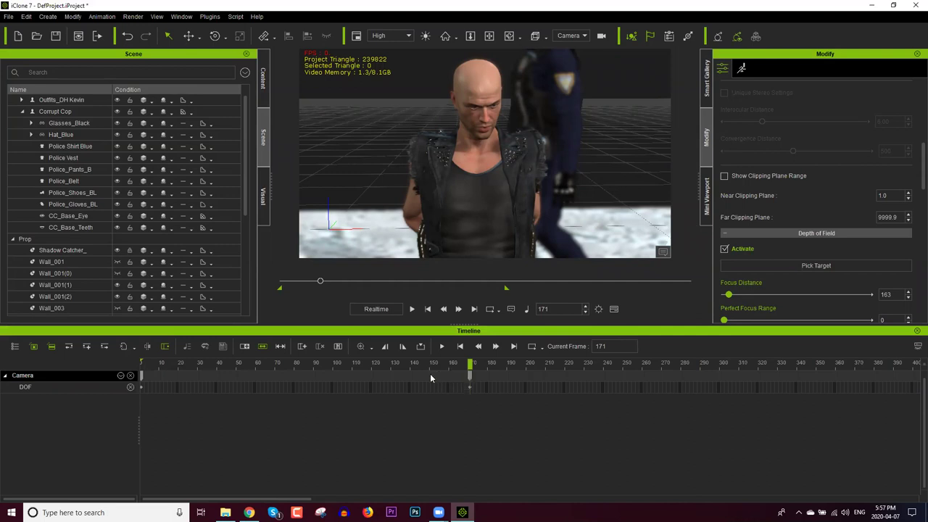
{"action": "left_click", "coordinate": [143, 370]}
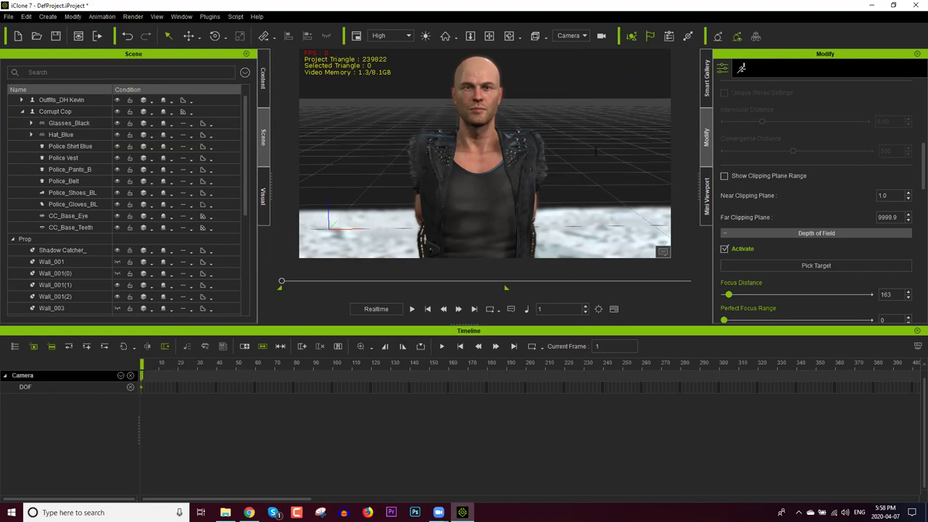
Step: Play the shot through to frame 337, create a second camera there and select it
{"action": "key", "text": "space"}
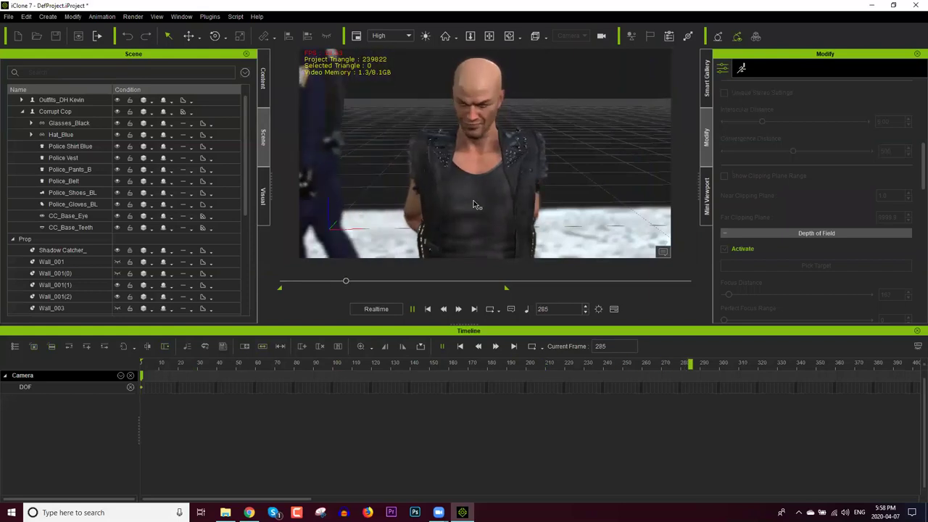
{"action": "key", "text": "space"}
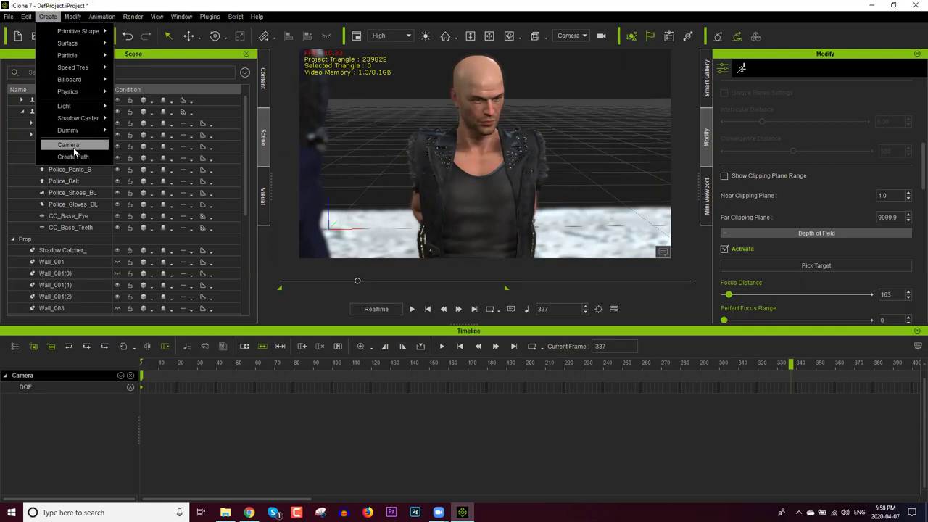
{"action": "left_click", "coordinate": [74, 148]}
{"action": "left_click", "coordinate": [62, 309]}
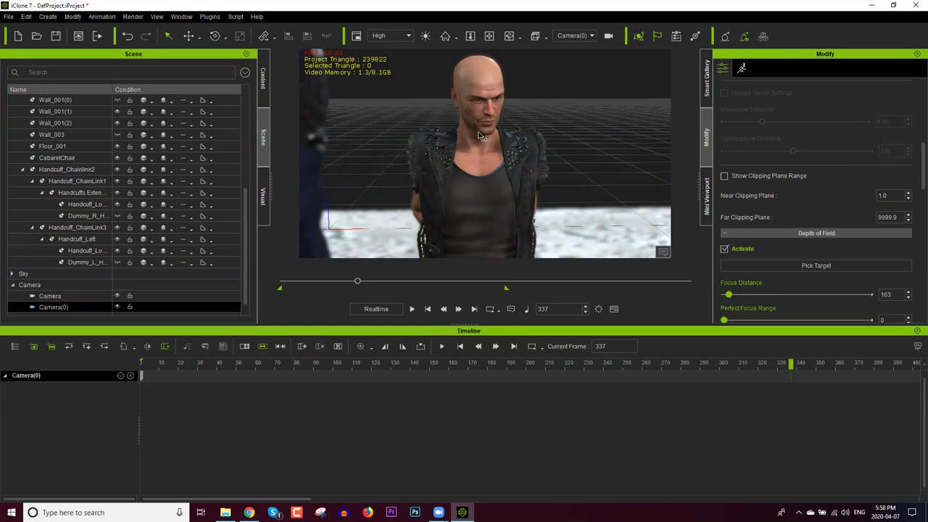
Step: Frame the second camera on the cop's face in the foreground with the seated avatar behind him
{"action": "left_click", "coordinate": [441, 154]}
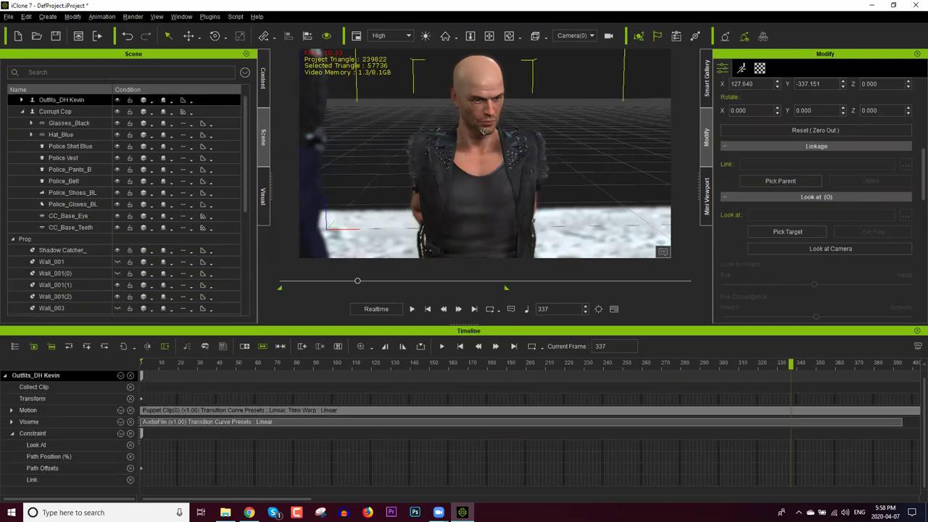
{"action": "right_click_drag", "start_coordinate": [530, 134], "coordinate": [425, 131], "text": "alt"}
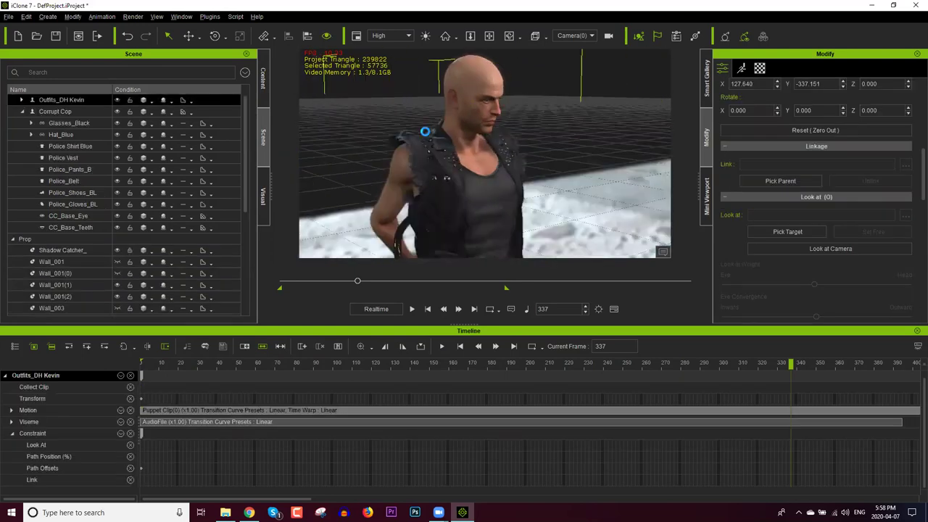
{"action": "left_click_drag", "start_coordinate": [425, 131], "coordinate": [527, 172], "text": "alt"}
{"action": "mouse_move", "coordinate": [541, 166]}
{"action": "right_mouse_down"}
{"action": "mouse_move", "coordinate": [551, 158]}
{"action": "mouse_move", "coordinate": [508, 150]}
{"action": "mouse_move", "coordinate": [472, 160]}
{"action": "mouse_move", "coordinate": [522, 155]}
{"action": "mouse_move", "coordinate": [536, 167]}
{"action": "mouse_move", "coordinate": [523, 156]}
{"action": "mouse_move", "coordinate": [537, 148]}
{"action": "mouse_move", "coordinate": [542, 165]}
{"action": "right_mouse_up"}
{"action": "scroll", "coordinate": [542, 160], "scroll_direction": "up", "scroll_amount": 3}
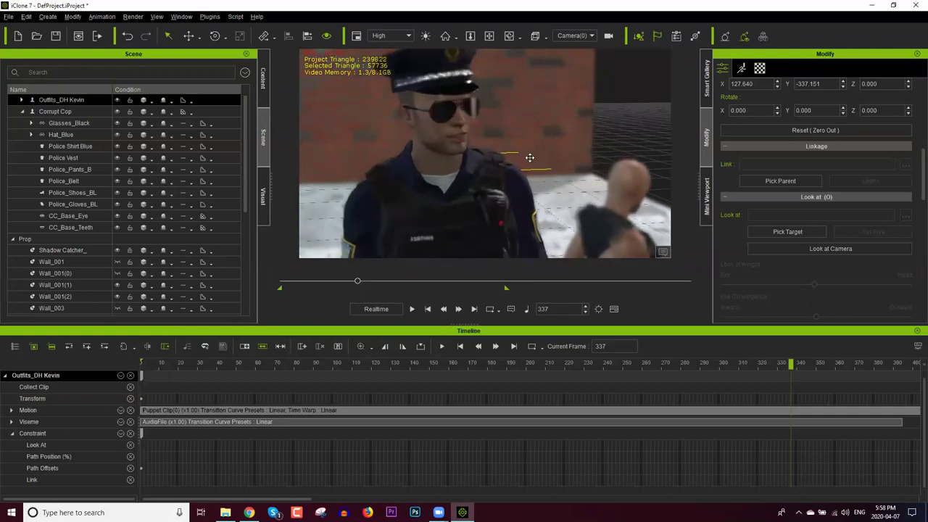
{"action": "mouse_move", "coordinate": [499, 166]}
{"action": "right_mouse_down"}
{"action": "mouse_move", "coordinate": [518, 168]}
{"action": "mouse_move", "coordinate": [501, 163]}
{"action": "mouse_move", "coordinate": [509, 162]}
{"action": "right_mouse_up"}
{"action": "scroll", "coordinate": [510, 161], "scroll_direction": "up", "scroll_amount": 1}
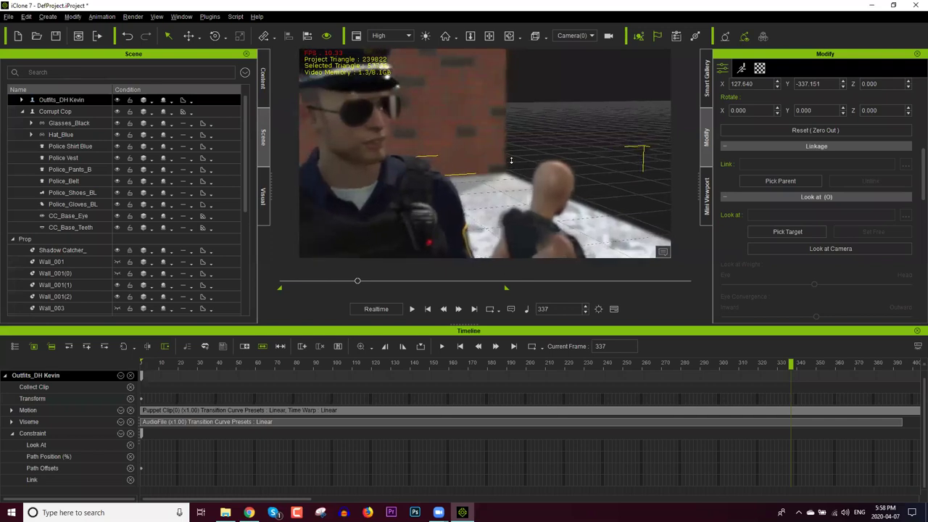
Step: Set the second camera's focal length to 105 mm, keeping the project open
{"action": "left_click", "coordinate": [176, 310]}
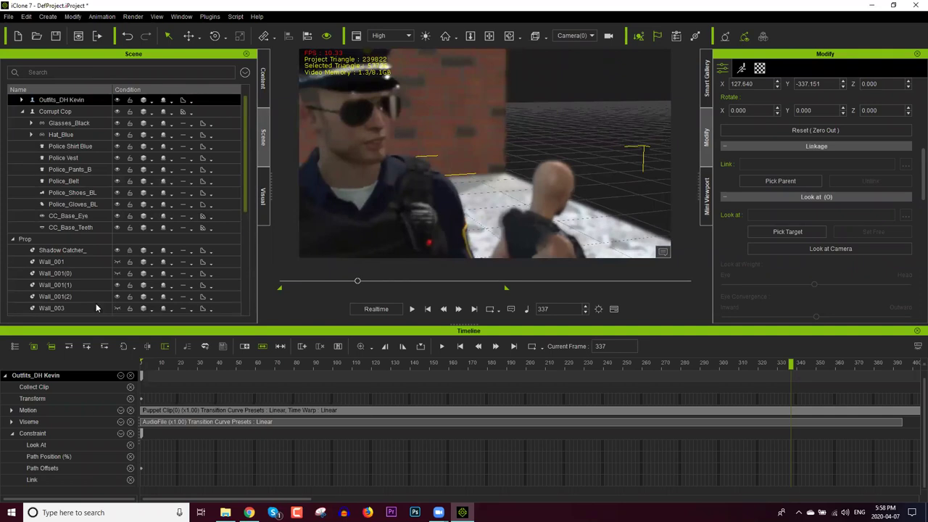
{"action": "scroll", "coordinate": [56, 298], "scroll_direction": "down", "scroll_amount": 5}
{"action": "left_click", "coordinate": [57, 296]}
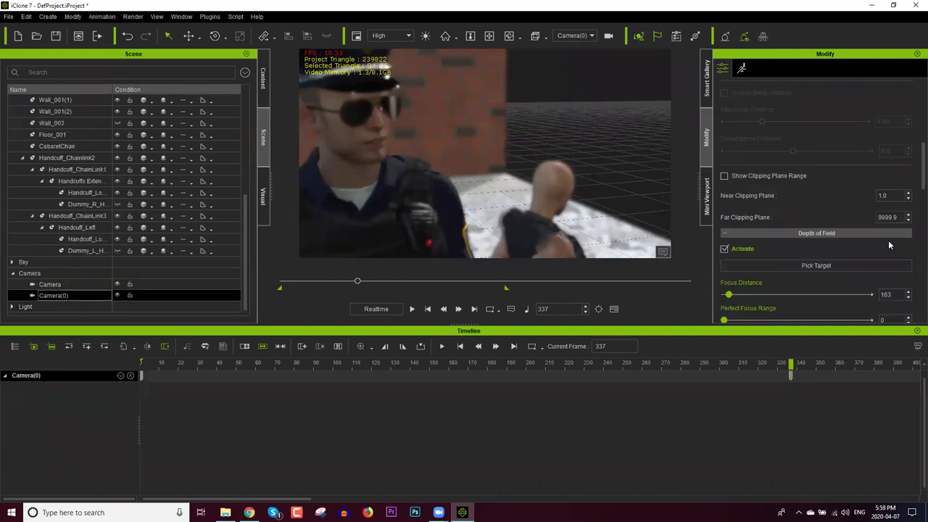
{"action": "scroll", "coordinate": [912, 177], "scroll_direction": "up", "scroll_amount": 1}
{"action": "scroll", "coordinate": [912, 177], "scroll_direction": "down", "scroll_amount": 1}
{"action": "left_click", "coordinate": [915, 6]}
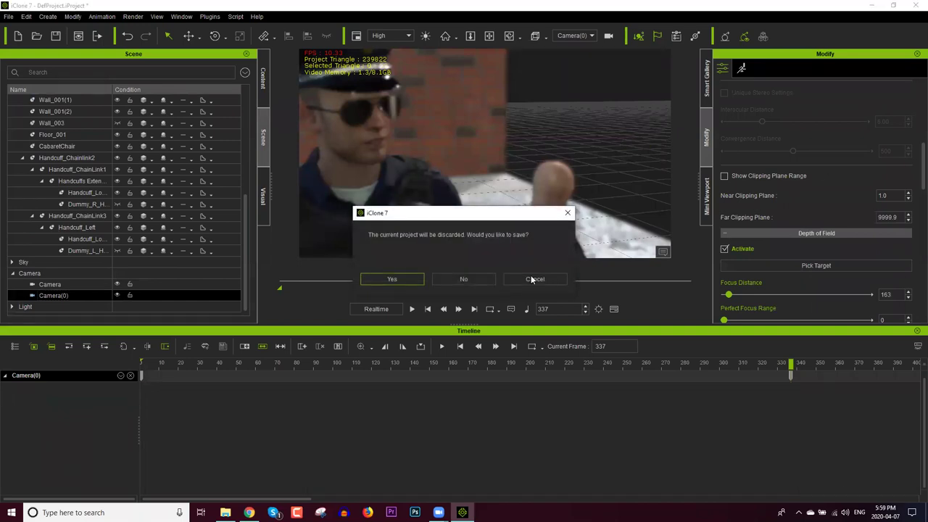
{"action": "left_click", "coordinate": [535, 279]}
{"action": "scroll", "coordinate": [916, 99], "scroll_direction": "up", "scroll_amount": 5}
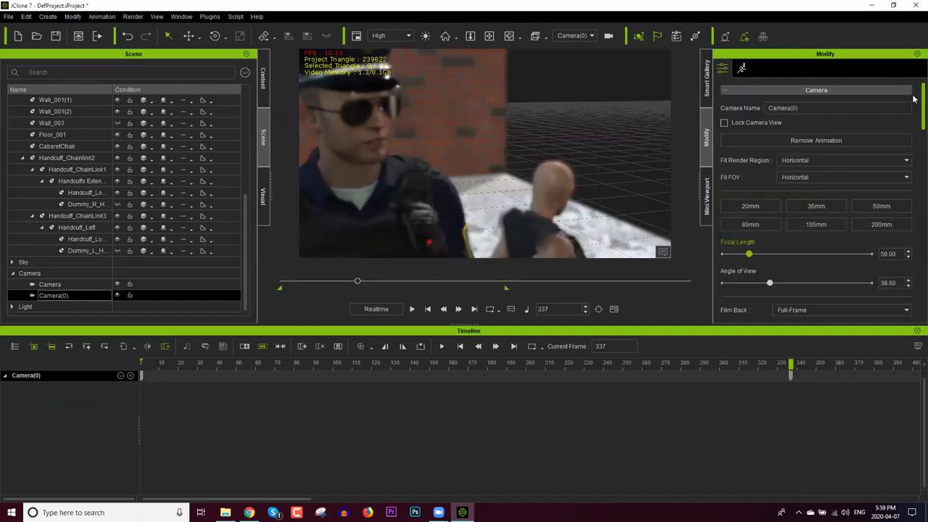
{"action": "left_click", "coordinate": [769, 225]}
{"action": "left_click", "coordinate": [809, 225]}
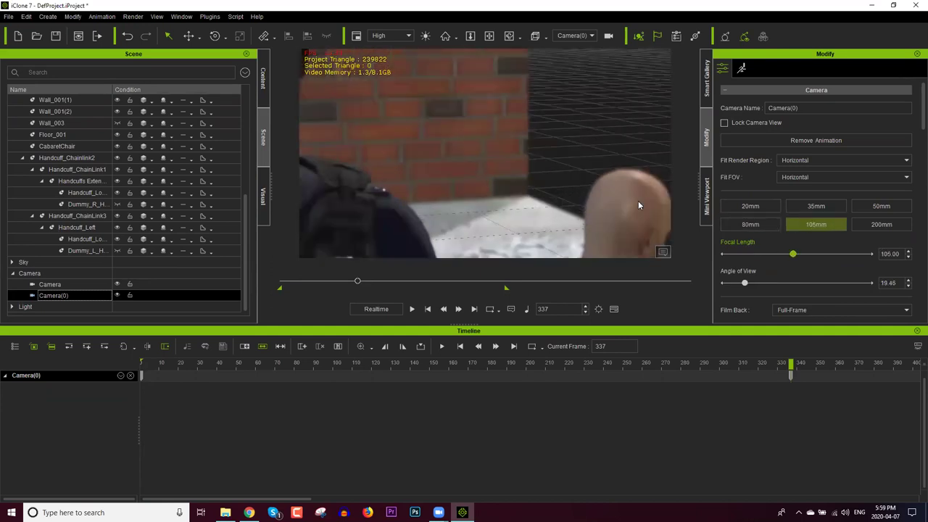
Step: Reframe the second camera as a close two-shot of the cop's face and the back of the seated avatar's head
{"action": "middle_click_drag", "start_coordinate": [491, 184], "coordinate": [455, 229]}
{"action": "double_click", "coordinate": [357, 214]}
{"action": "right_click_drag", "start_coordinate": [605, 224], "coordinate": [573, 179]}
{"action": "mouse_move", "coordinate": [573, 178]}
{"action": "middle_mouse_down"}
{"action": "mouse_move", "coordinate": [585, 193]}
{"action": "mouse_move", "coordinate": [568, 186]}
{"action": "middle_mouse_up"}
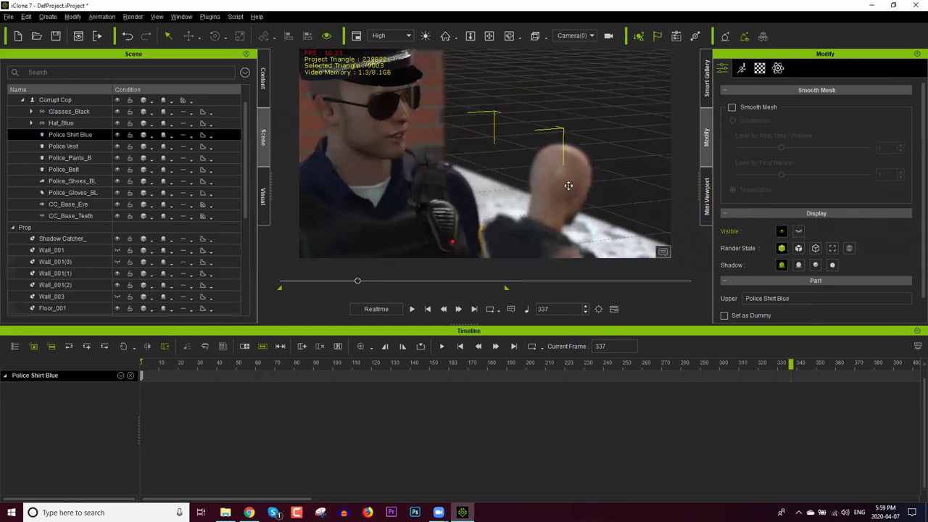
{"action": "middle_click_drag", "start_coordinate": [577, 195], "coordinate": [558, 181]}
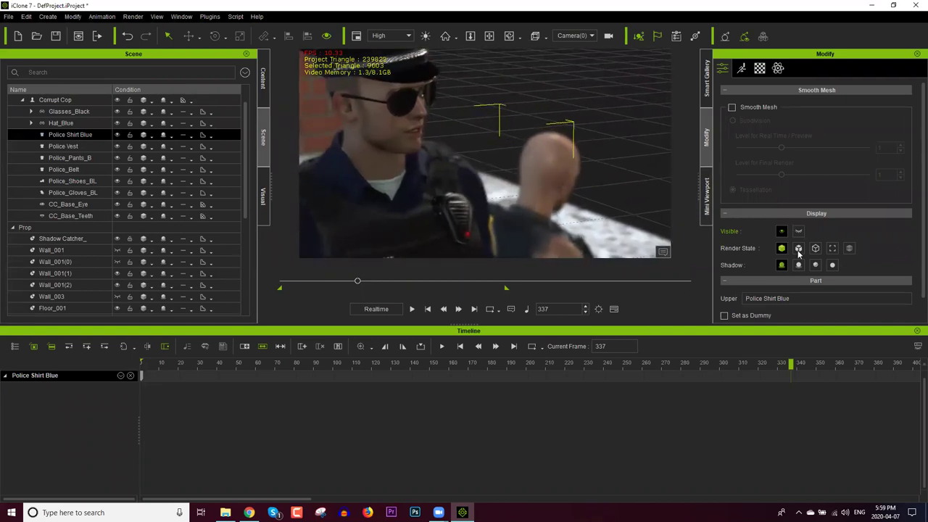
{"action": "scroll", "coordinate": [915, 287], "scroll_direction": "down", "scroll_amount": 1}
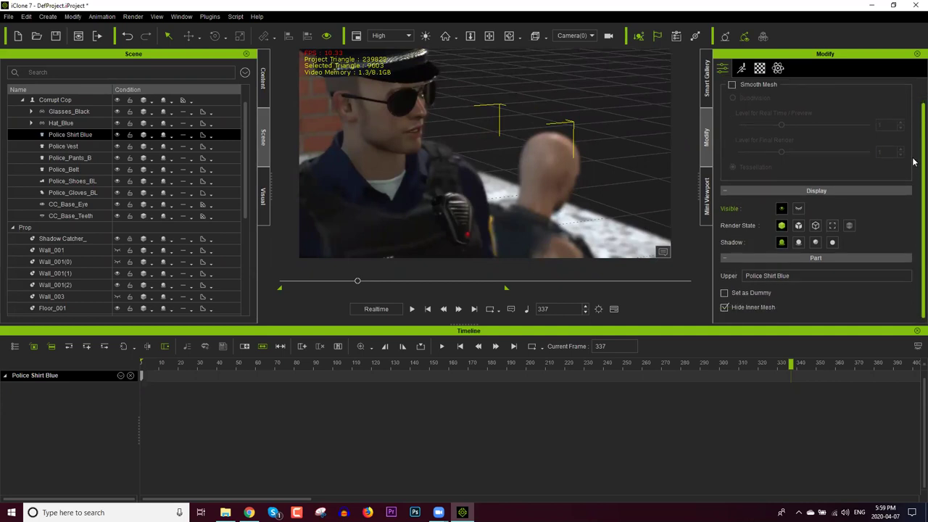
{"action": "scroll", "coordinate": [915, 156], "scroll_direction": "up", "scroll_amount": 1}
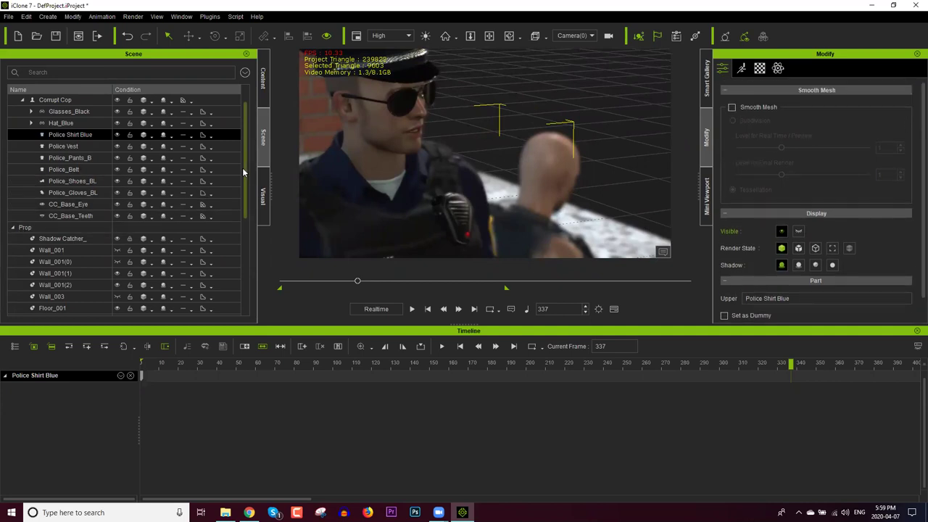
Step: Compare the two-shot by orbiting around both characters in the Preview camera, and return to the Camera(0) view
{"action": "key", "text": "p"}
{"action": "scroll", "coordinate": [367, 207], "scroll_direction": "down", "scroll_amount": 3}
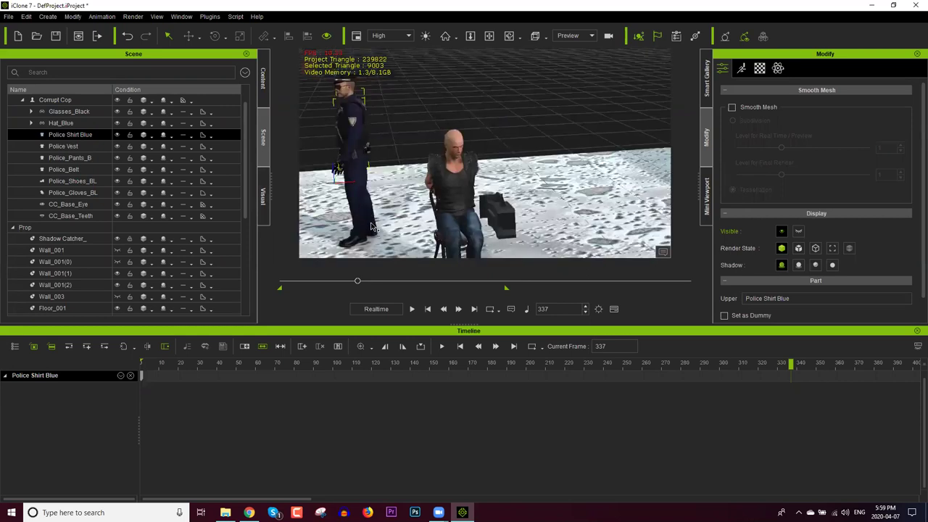
{"action": "right_click_drag", "start_coordinate": [398, 165], "coordinate": [506, 154]}
{"action": "right_click_drag", "start_coordinate": [614, 143], "coordinate": [421, 167]}
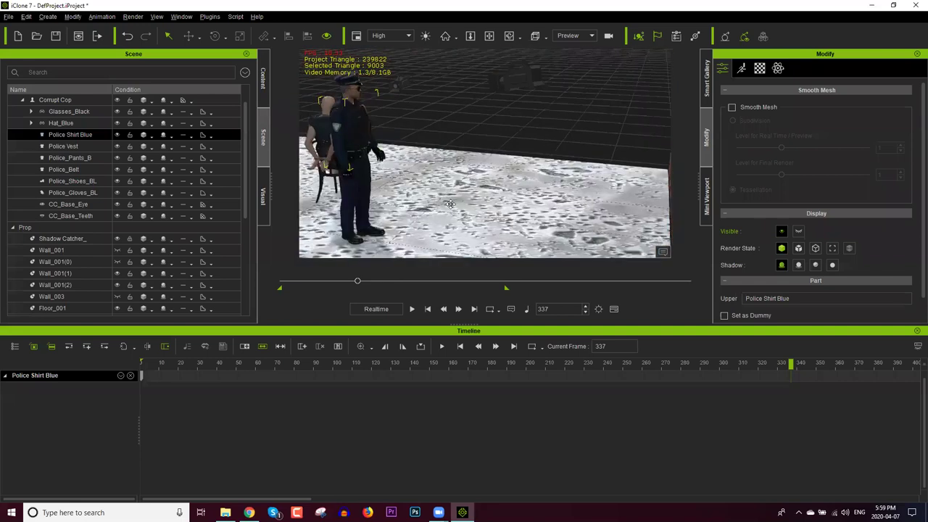
{"action": "middle_click_drag", "start_coordinate": [449, 198], "coordinate": [439, 169]}
{"action": "right_click_drag", "start_coordinate": [439, 168], "coordinate": [371, 163]}
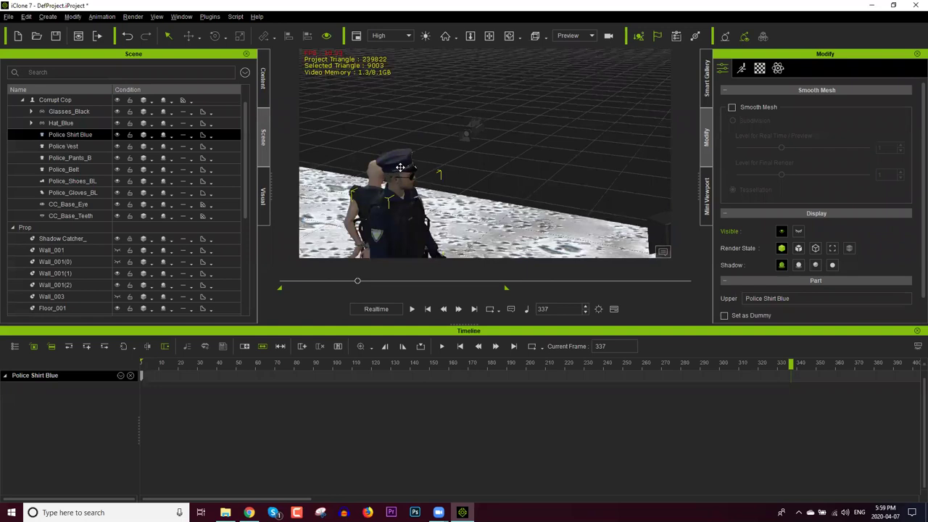
{"action": "right_click_drag", "start_coordinate": [318, 148], "coordinate": [430, 114]}
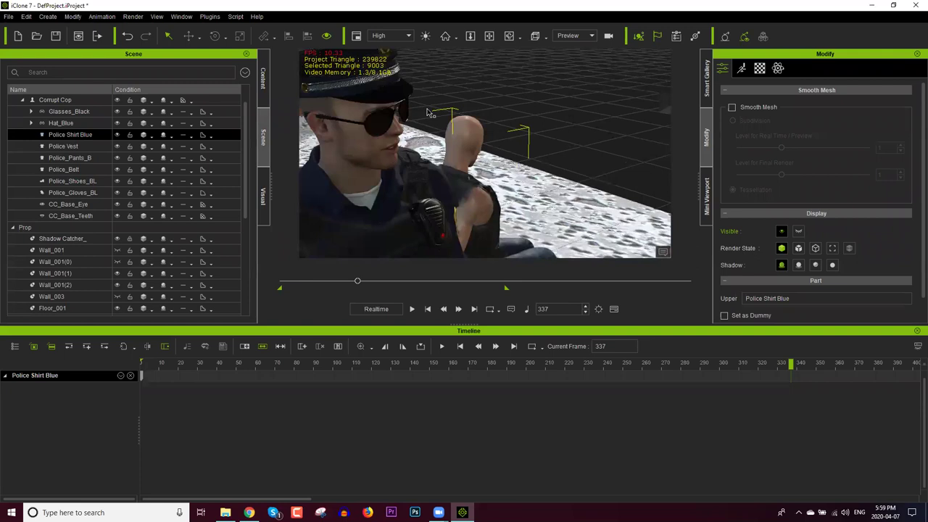
{"action": "left_click", "coordinate": [574, 37]}
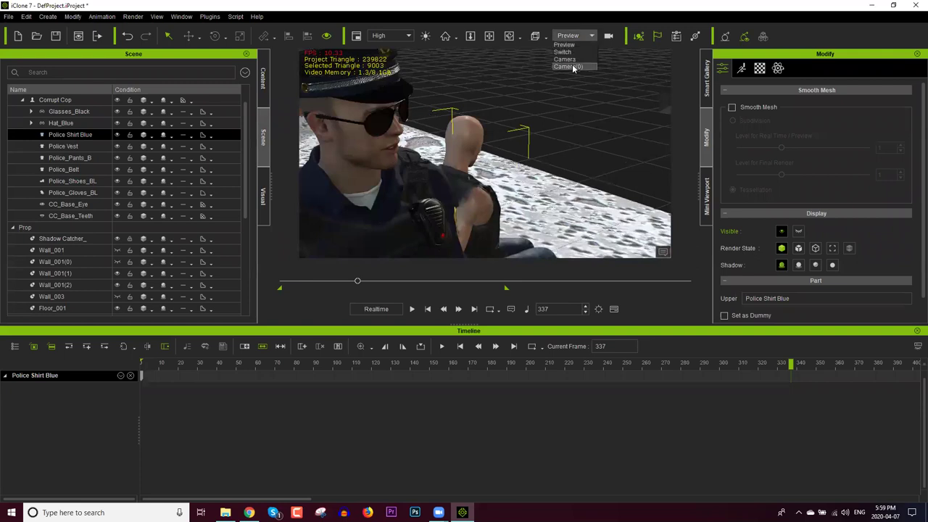
{"action": "left_click", "coordinate": [573, 66]}
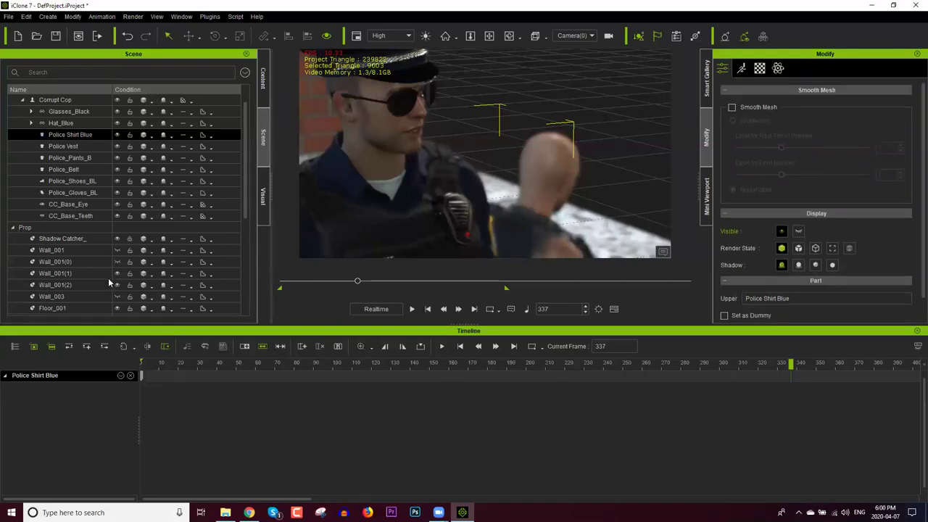
Step: Select Camera(0) in the scene and pick the cop's face as its depth of field target
{"action": "scroll", "coordinate": [238, 302], "scroll_direction": "down", "scroll_amount": 5}
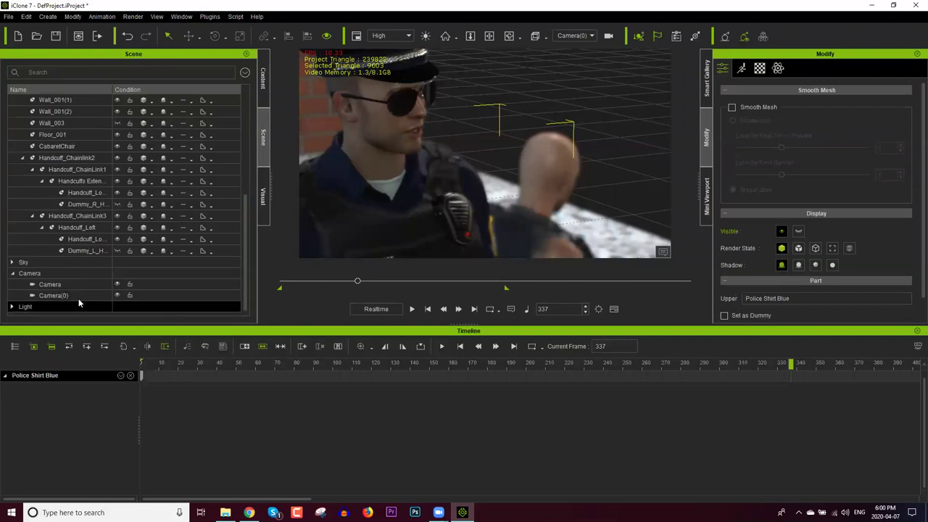
{"action": "left_click", "coordinate": [78, 295]}
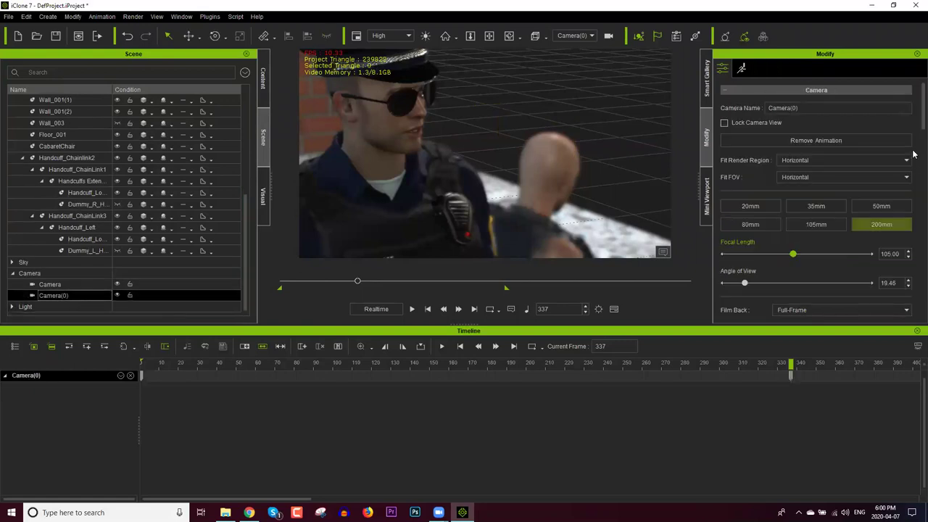
{"action": "scroll", "coordinate": [914, 136], "scroll_direction": "down", "scroll_amount": 6}
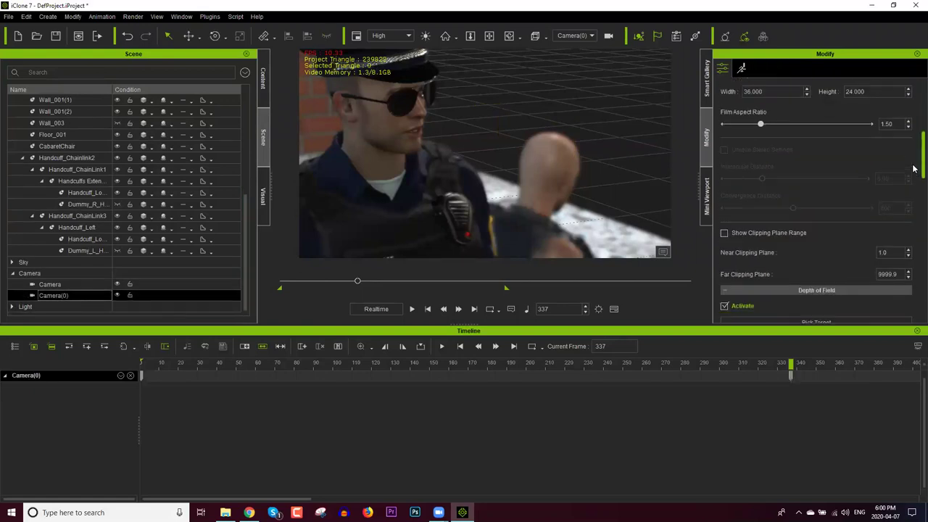
{"action": "scroll", "coordinate": [913, 190], "scroll_direction": "down", "scroll_amount": 1}
{"action": "left_click", "coordinate": [843, 190]}
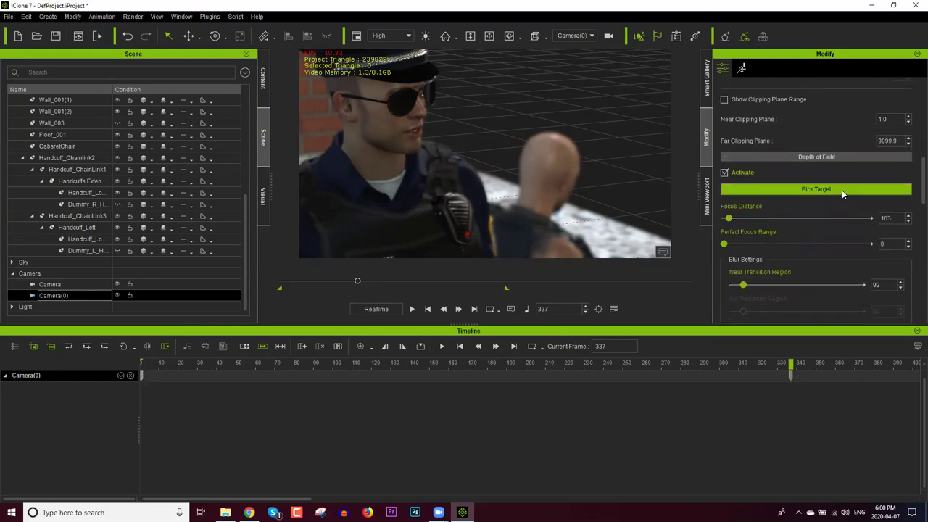
{"action": "left_click", "coordinate": [384, 129]}
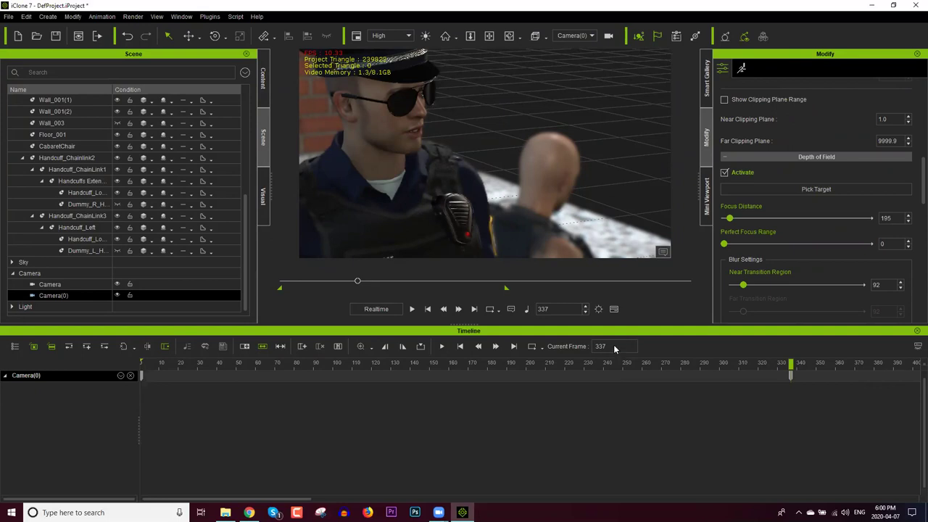
Step: Show Camera(0)'s Lens and DOF tracks, move their keys from frame 337 to frame 1, and play the shot to check the focus
{"action": "left_click", "coordinate": [120, 377]}
{"action": "left_click", "coordinate": [126, 408]}
{"action": "left_click", "coordinate": [126, 420]}
{"action": "left_click_drag", "start_coordinate": [791, 376], "coordinate": [87, 385]}
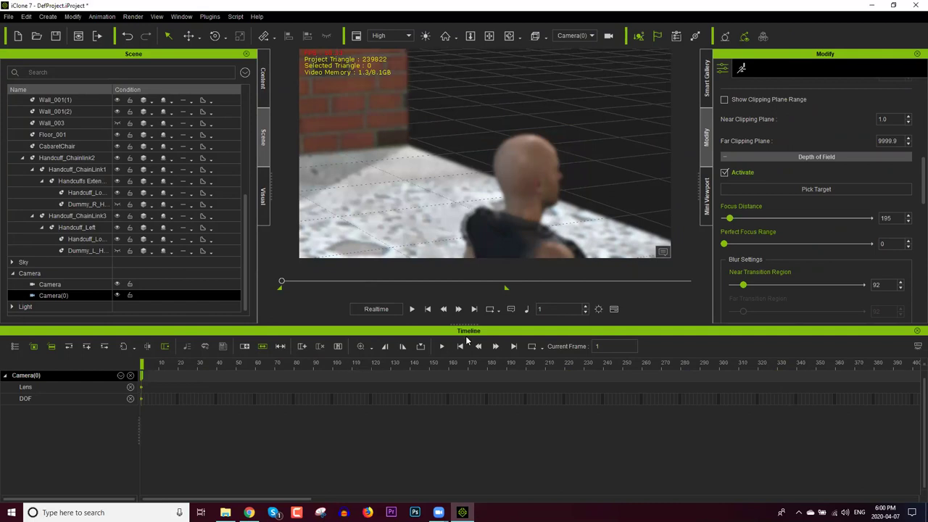
{"action": "left_click", "coordinate": [412, 310]}
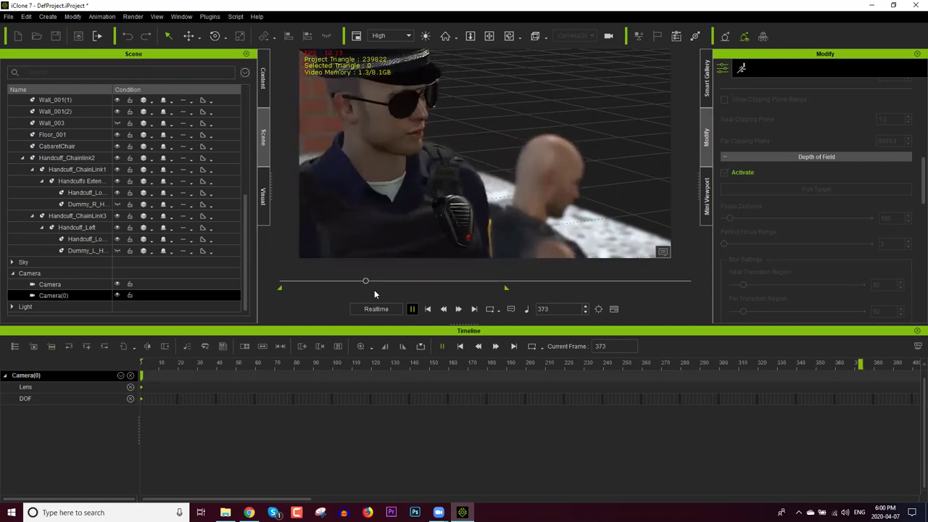
{"action": "mouse_move", "coordinate": [371, 281]}
{"action": "left_mouse_down"}
{"action": "mouse_move", "coordinate": [332, 280]}
{"action": "mouse_move", "coordinate": [357, 282]}
{"action": "left_mouse_up"}
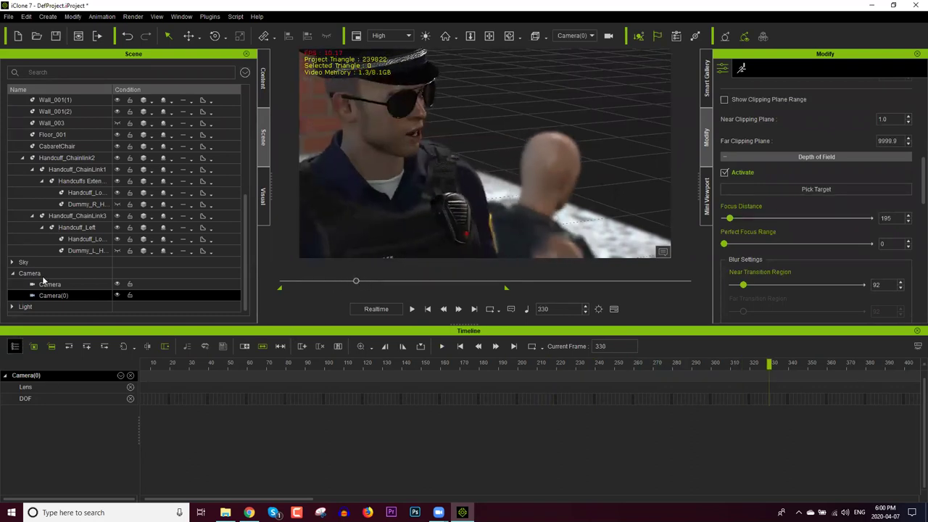
Step: Add the Project tracks, including Switcher, to the timeline and return to its first frames
{"action": "left_click", "coordinate": [15, 17]}
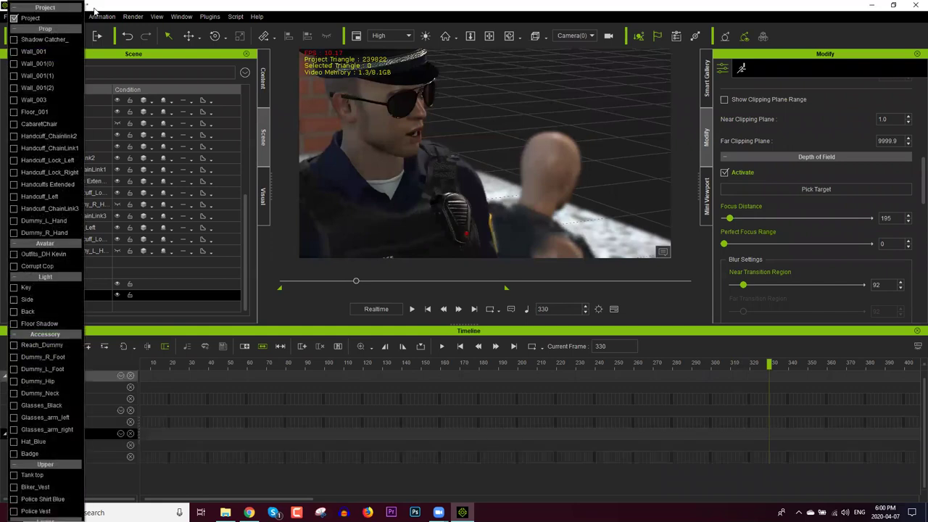
{"action": "left_click", "coordinate": [316, 332]}
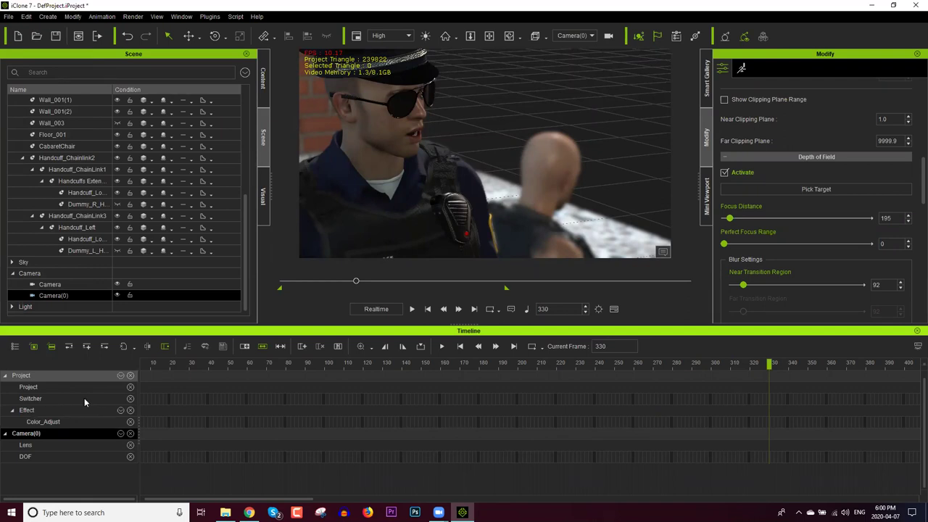
{"action": "left_click_drag", "start_coordinate": [207, 499], "coordinate": [203, 499]}
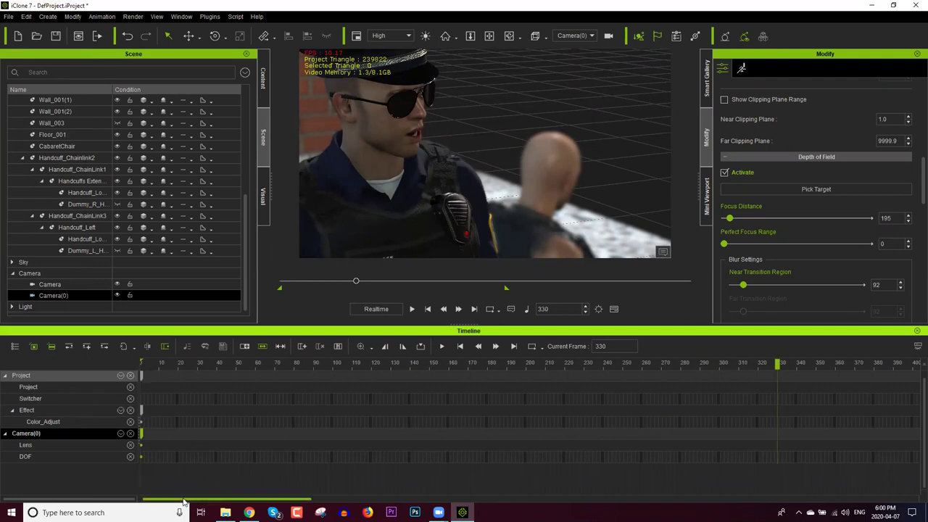
Step: Assign Camera to the Switcher track at frame 1
{"action": "left_click", "coordinate": [143, 401]}
{"action": "left_click_drag", "start_coordinate": [144, 365], "coordinate": [136, 365]}
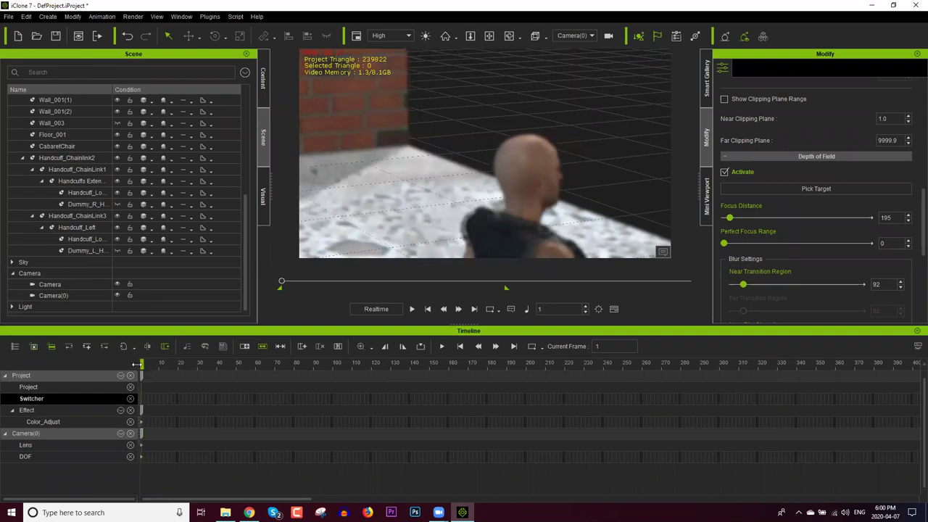
{"action": "right_click", "coordinate": [143, 402]}
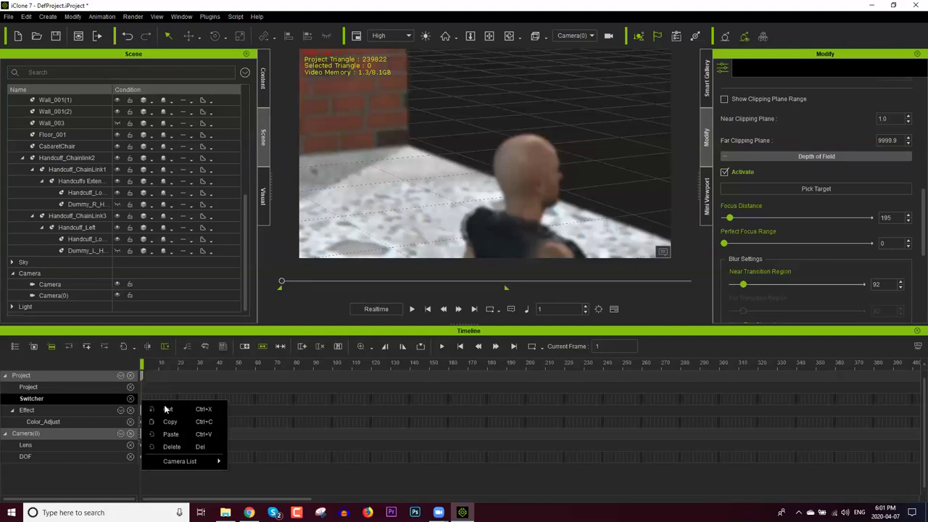
{"action": "mouse_move", "coordinate": [196, 465]}
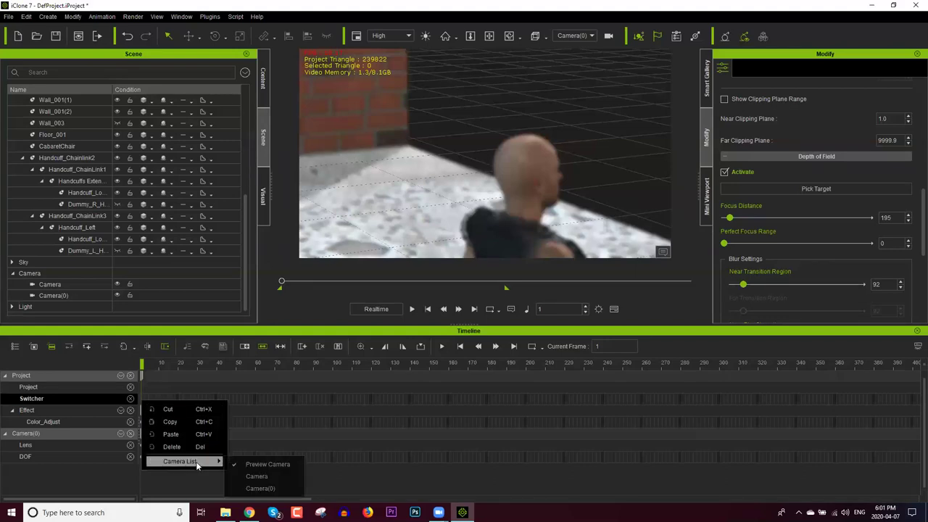
{"action": "left_click", "coordinate": [256, 477]}
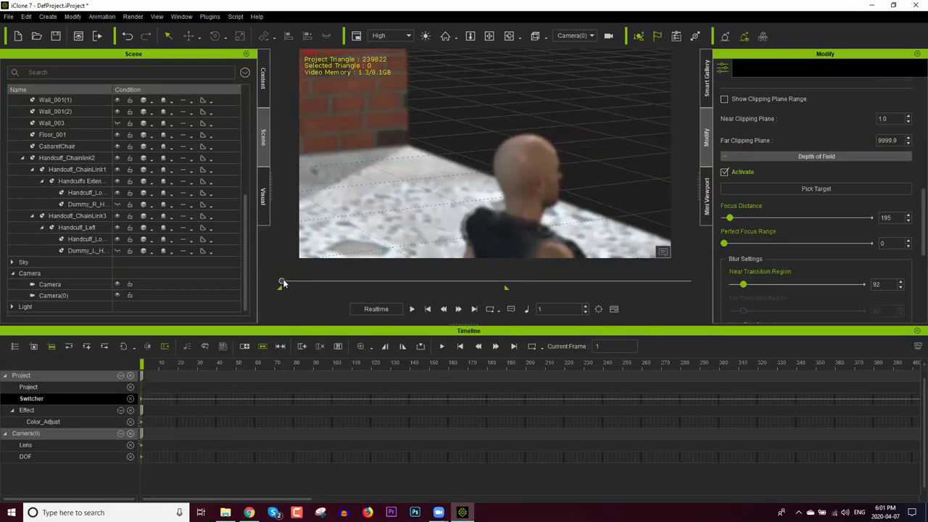
Step: Cut to Camera(0) on the Switcher track at frame 301
{"action": "left_click_drag", "start_coordinate": [303, 282], "coordinate": [351, 283]}
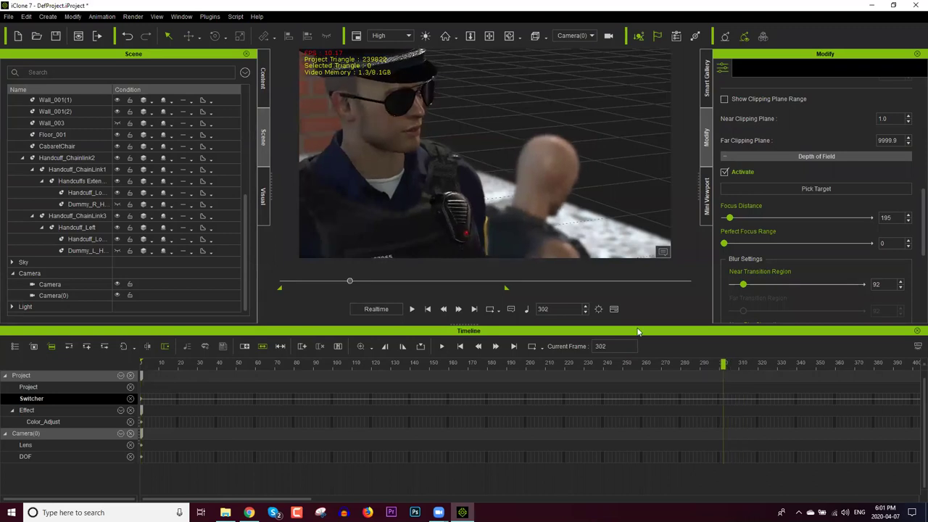
{"action": "right_click", "coordinate": [721, 400]}
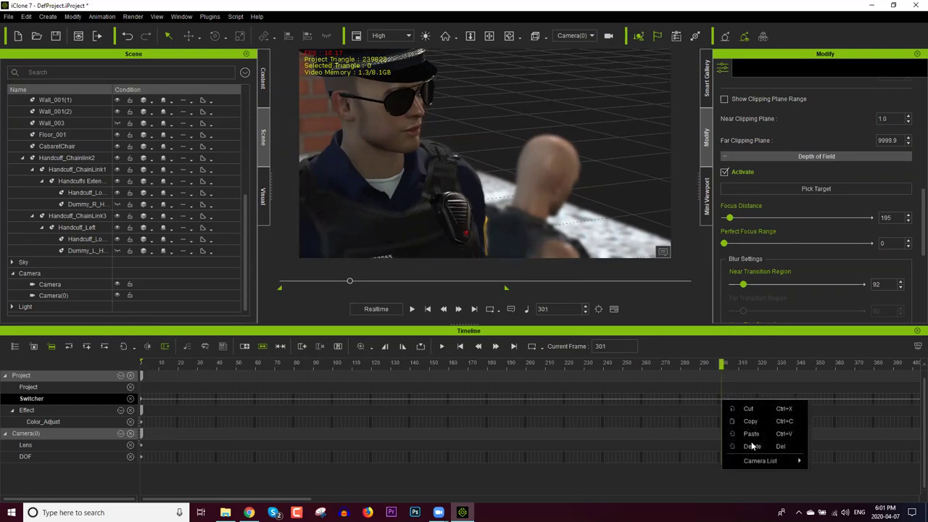
{"action": "mouse_move", "coordinate": [759, 462]}
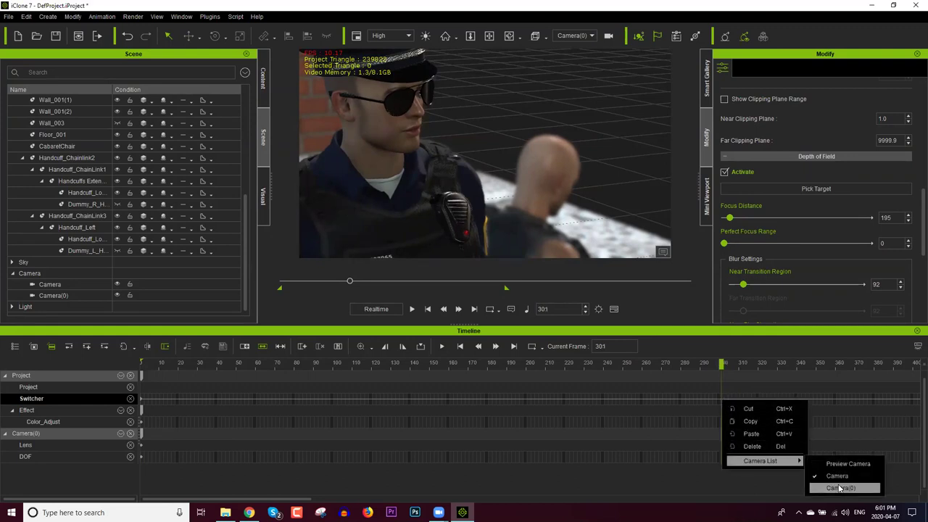
{"action": "left_click", "coordinate": [837, 489]}
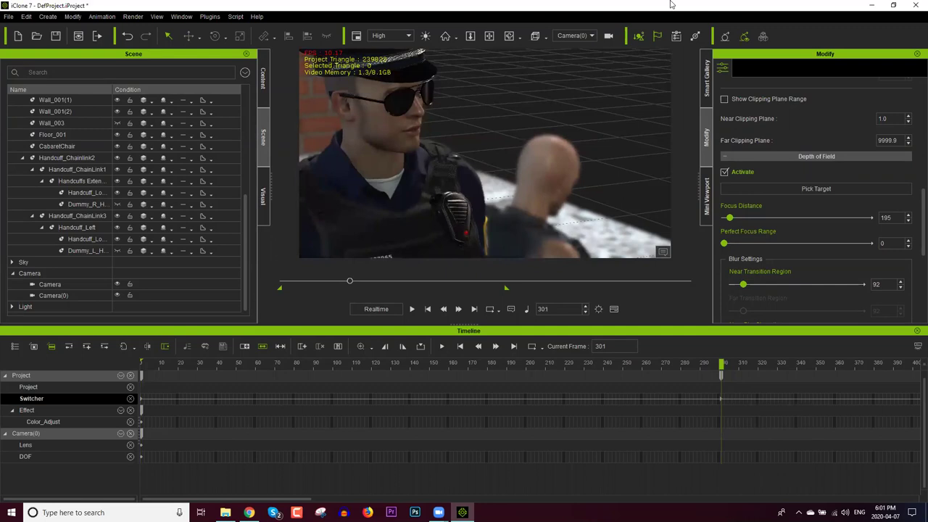
Step: Set the active view to Switch and play the scene from the first frame to review the camera cut
{"action": "left_click", "coordinate": [582, 36]}
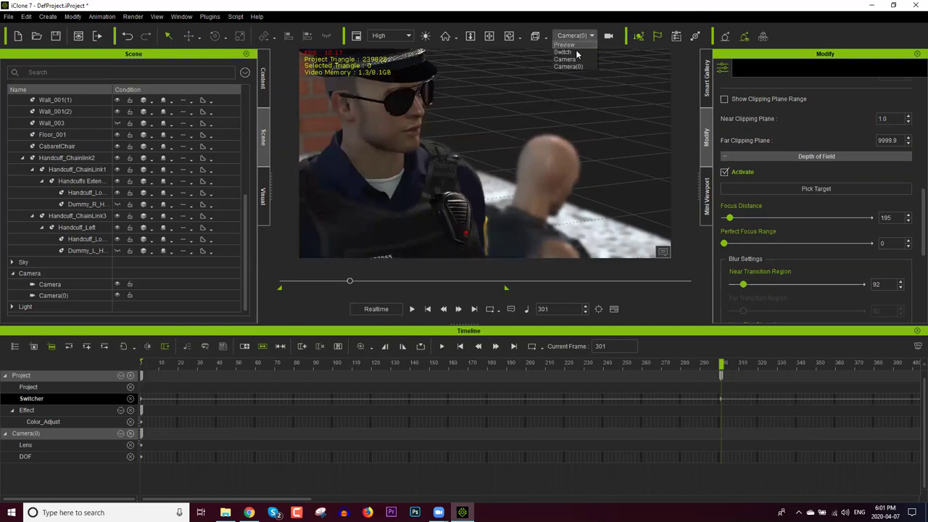
{"action": "left_click", "coordinate": [564, 52]}
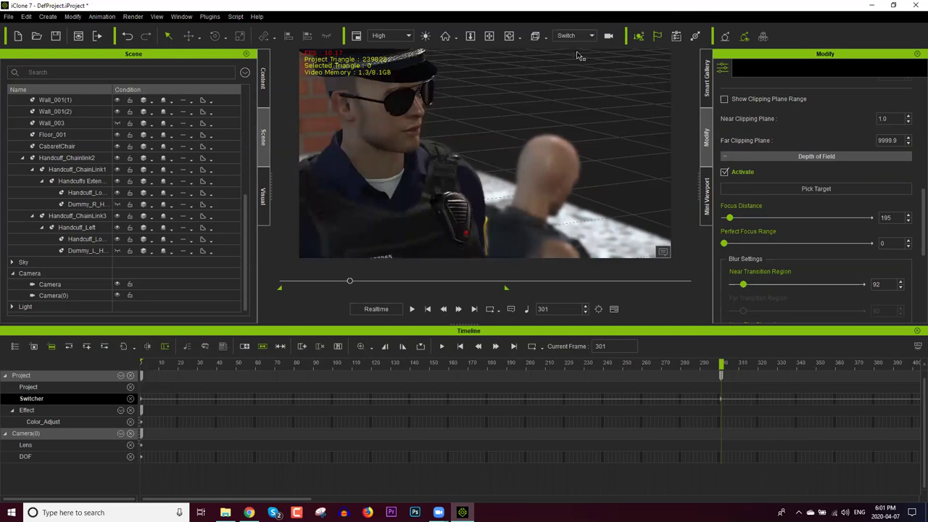
{"action": "left_click", "coordinate": [428, 308]}
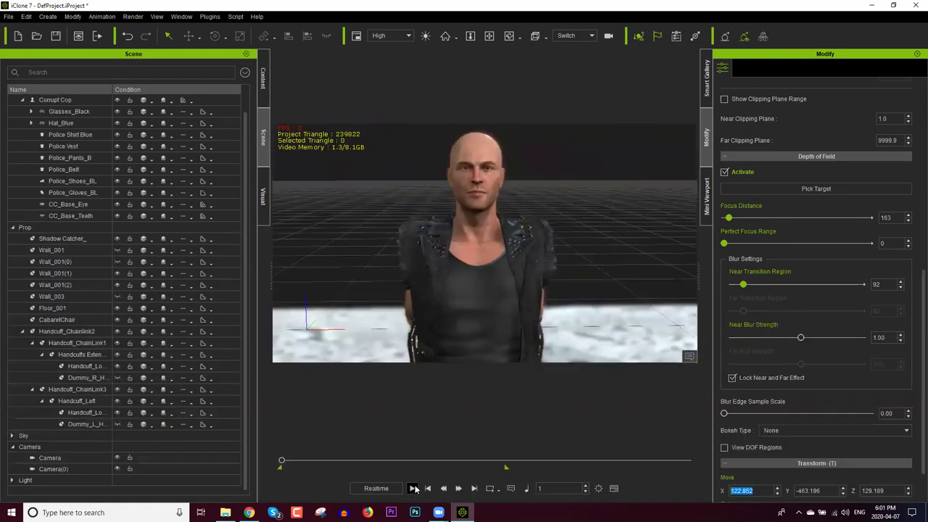
{"action": "left_click", "coordinate": [413, 489]}
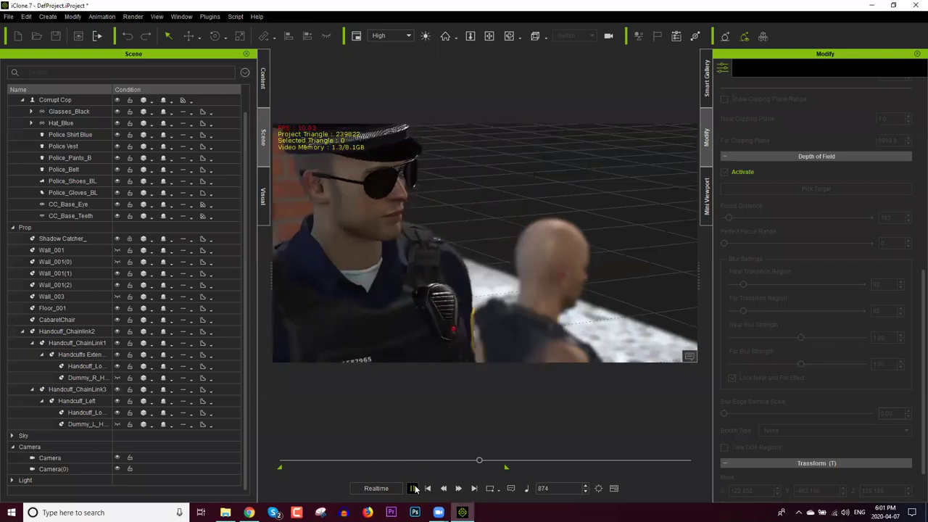
{"action": "left_click", "coordinate": [413, 488]}
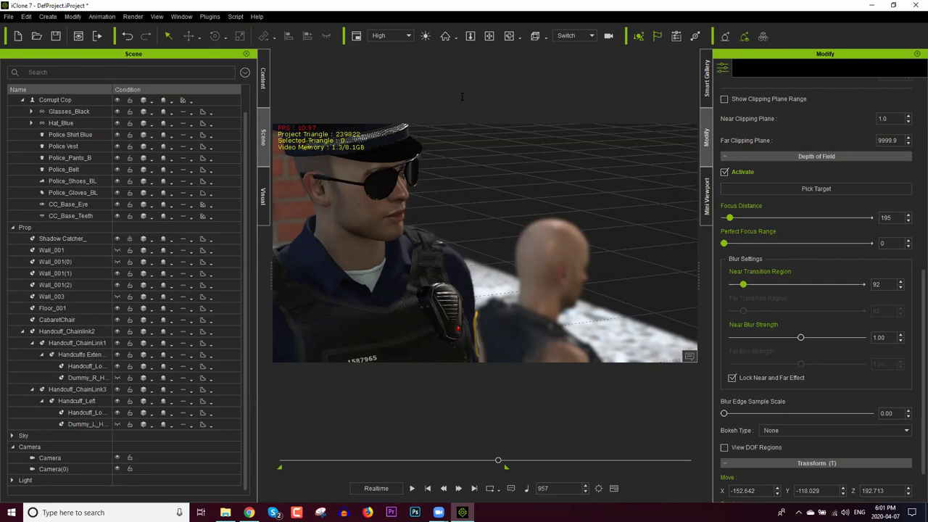
Step: In the Preview camera, unhide Wall_001, Wall_001(0) and Wall_003 to enclose the room around both characters
{"action": "left_click", "coordinate": [580, 36]}
{"action": "left_click", "coordinate": [584, 42]}
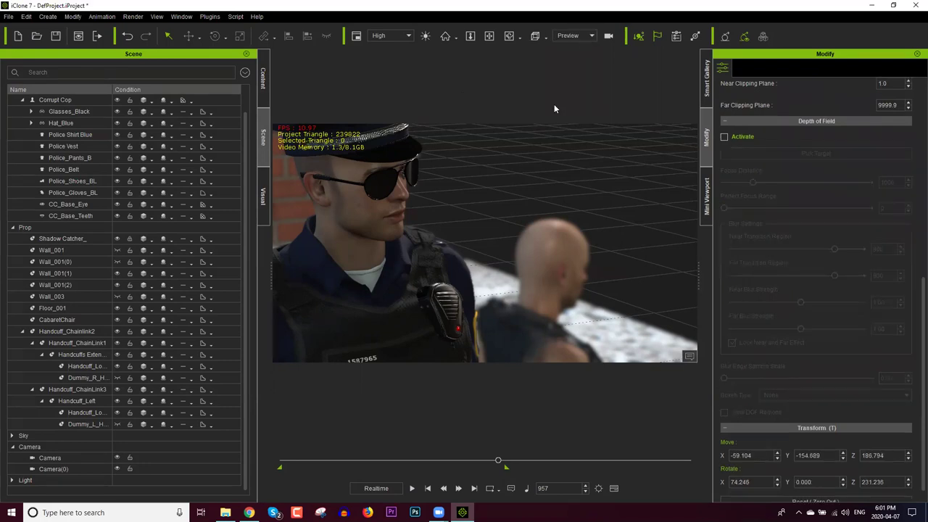
{"action": "right_click_drag", "start_coordinate": [511, 293], "coordinate": [536, 268]}
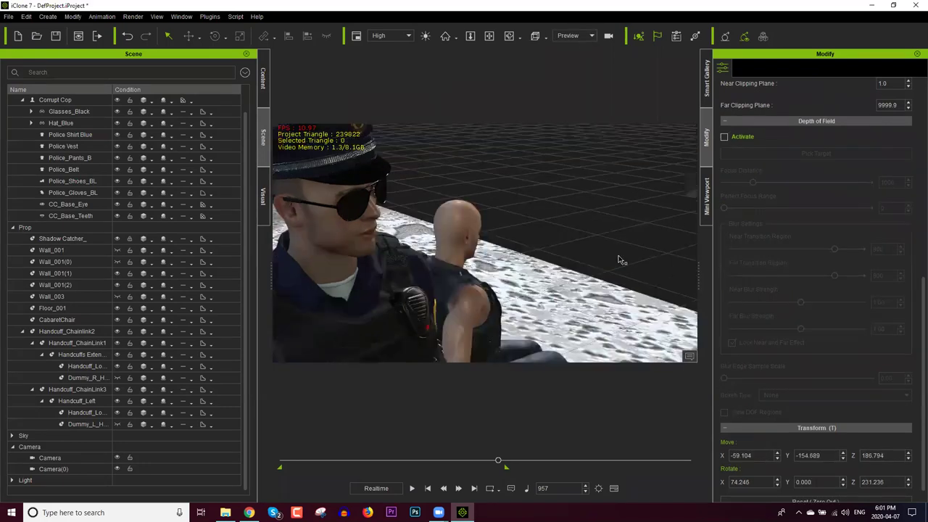
{"action": "right_click_drag", "start_coordinate": [473, 258], "coordinate": [486, 233]}
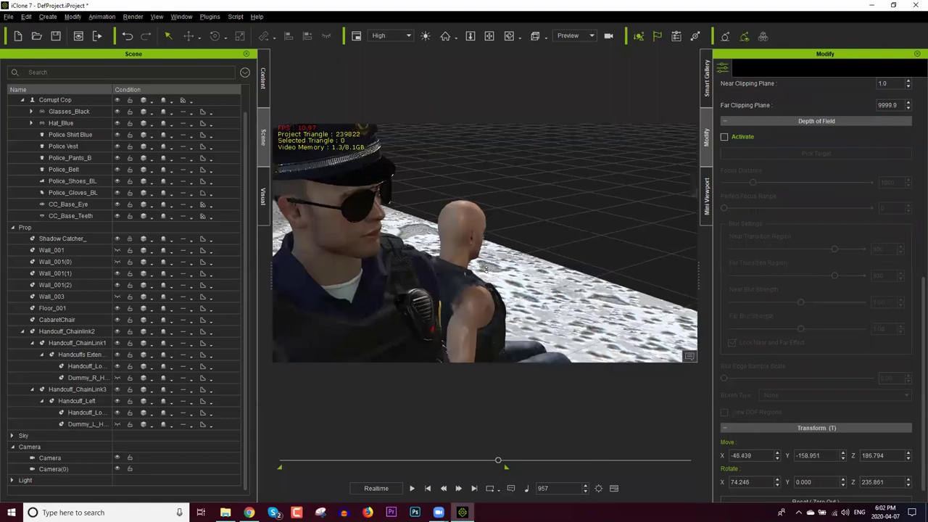
{"action": "right_click_drag", "start_coordinate": [487, 270], "coordinate": [493, 341]}
{"action": "left_click", "coordinate": [452, 245]}
{"action": "right_click_drag", "start_coordinate": [453, 245], "coordinate": [352, 232]}
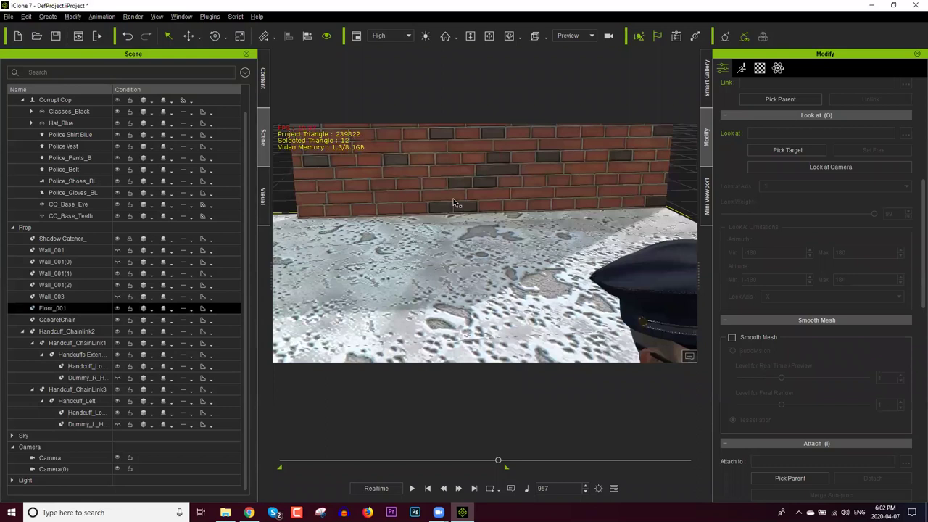
{"action": "right_click_drag", "start_coordinate": [456, 204], "coordinate": [455, 287]}
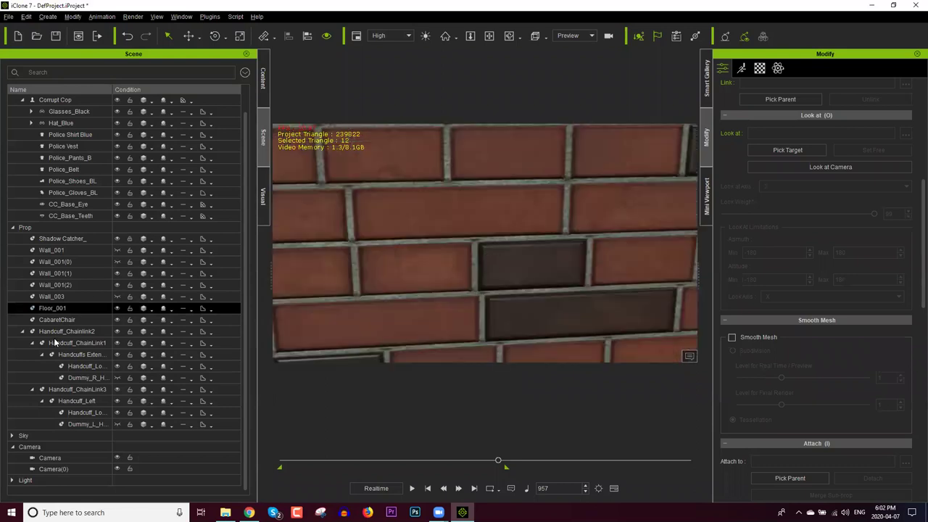
{"action": "double_click", "coordinate": [51, 308]}
{"action": "left_click", "coordinate": [117, 296]}
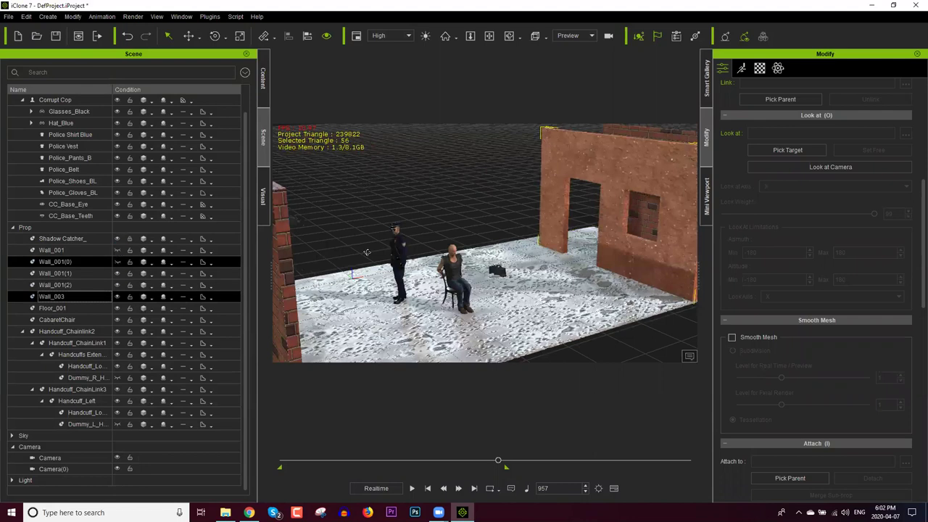
{"action": "middle_click_drag", "start_coordinate": [369, 262], "coordinate": [443, 275]}
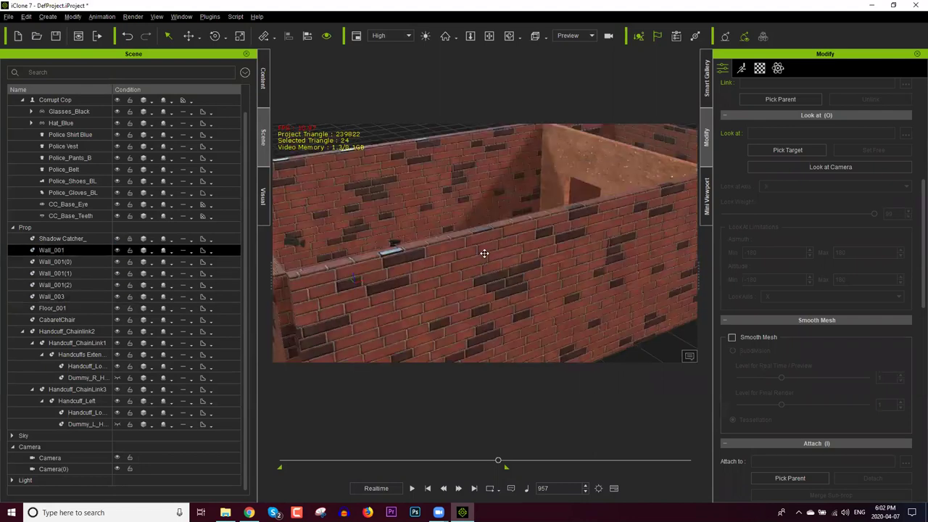
{"action": "right_click_drag", "start_coordinate": [490, 294], "coordinate": [485, 293]}
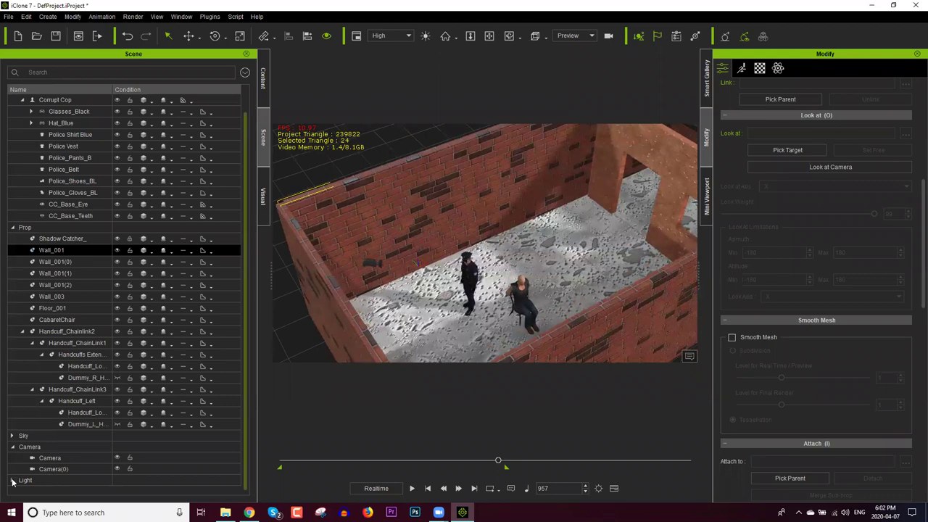
Step: Delete the Side and Back lights from the scene, keeping the Floor Shadow light
{"action": "left_click", "coordinate": [58, 469]}
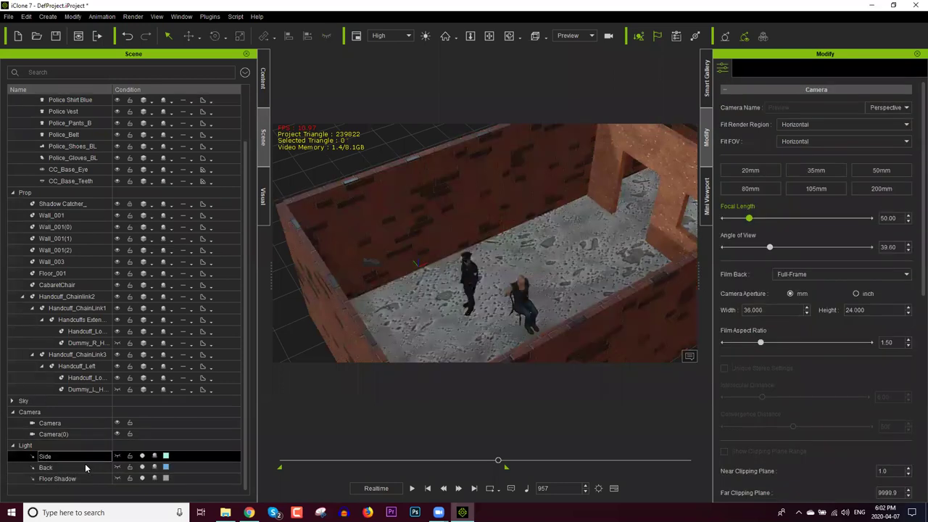
{"action": "key", "text": "ctrl+z"}
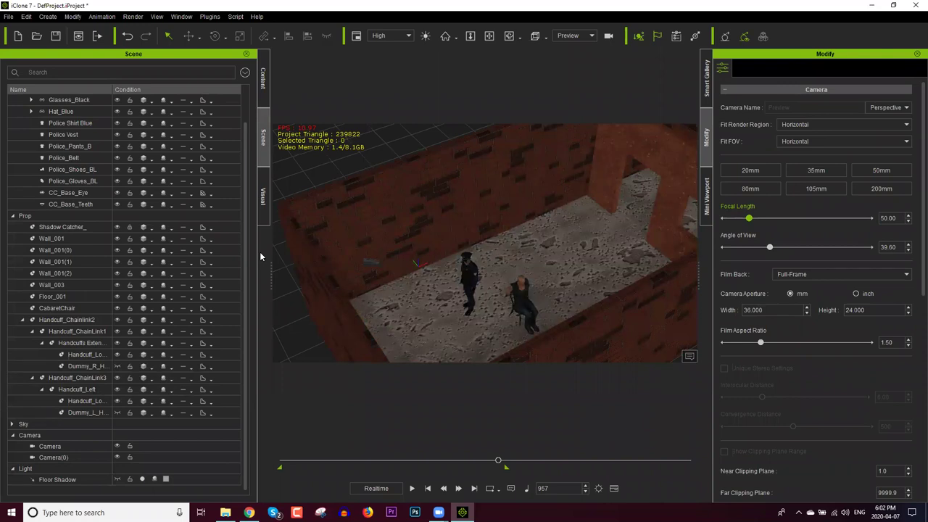
Step: Lower the Image Based Lighting strength to 0 so the room goes dark
{"action": "left_click", "coordinate": [263, 197]}
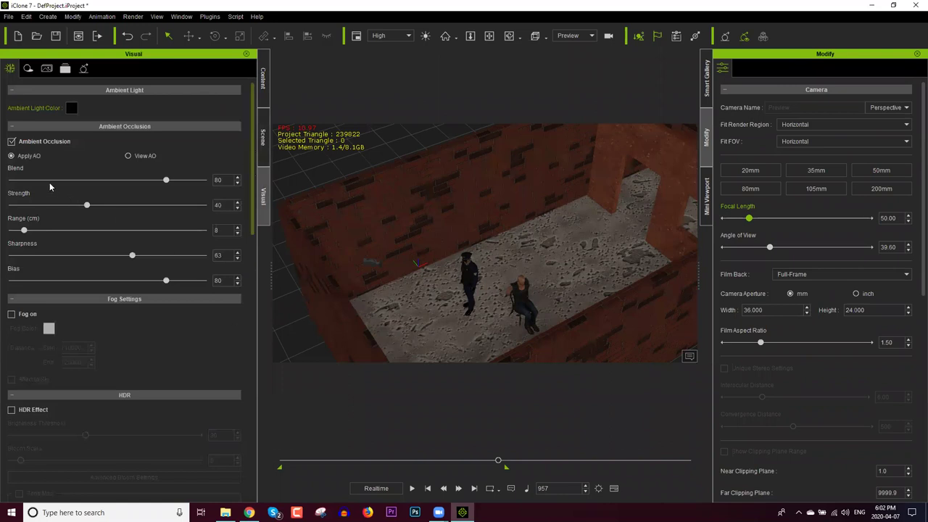
{"action": "scroll", "coordinate": [38, 179], "scroll_direction": "down", "scroll_amount": 10}
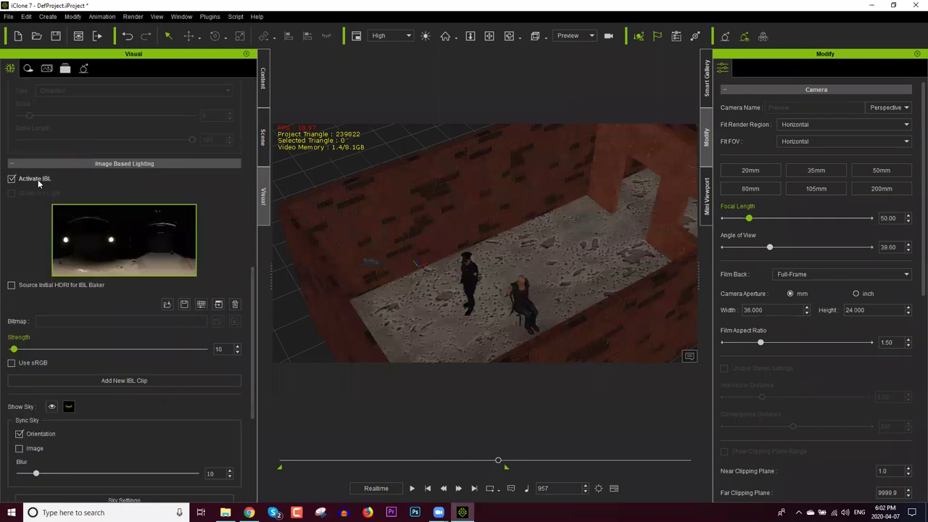
{"action": "left_click", "coordinate": [12, 178]}
{"action": "left_click", "coordinate": [38, 181]}
{"action": "left_click_drag", "start_coordinate": [18, 349], "coordinate": [9, 350]}
{"action": "left_click", "coordinate": [237, 346]}
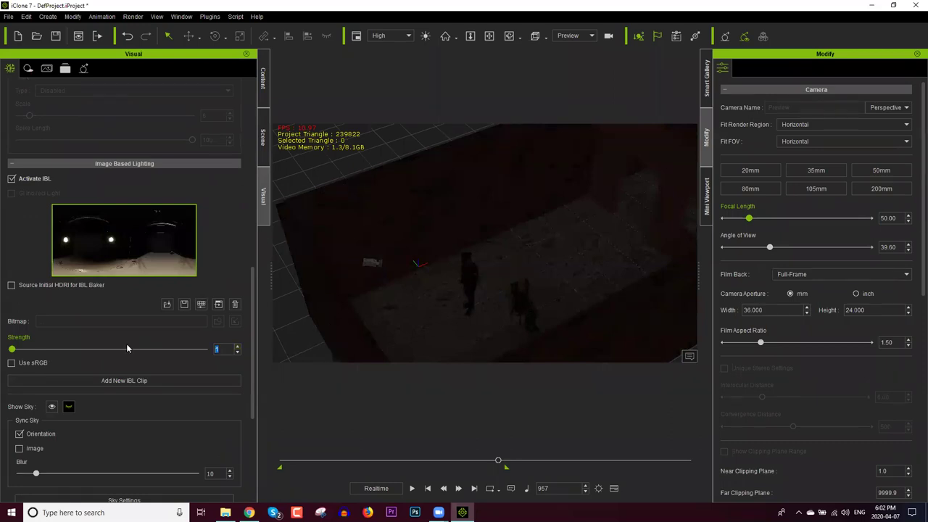
{"action": "left_click_drag", "start_coordinate": [12, 349], "coordinate": [0, 354]}
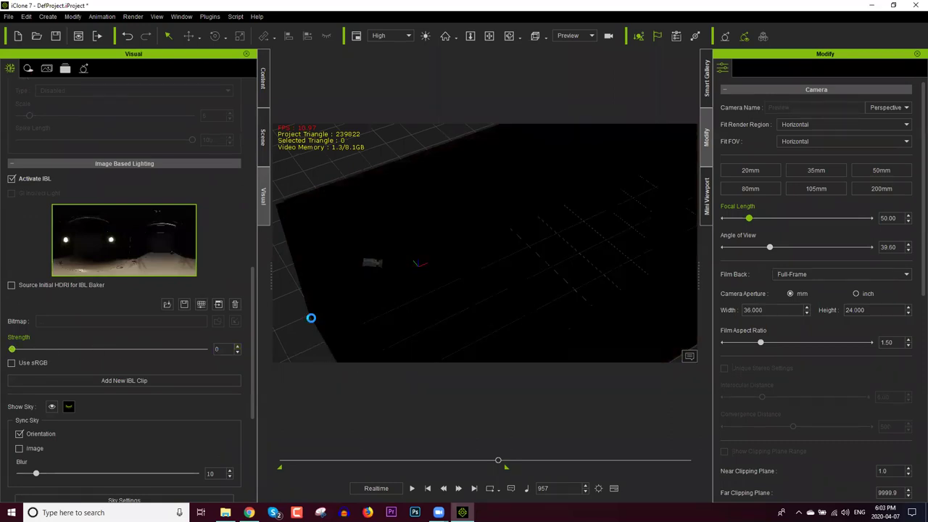
Step: Hide Camera(0) and Camera so their icons no longer show in the viewport
{"action": "left_click", "coordinate": [368, 266]}
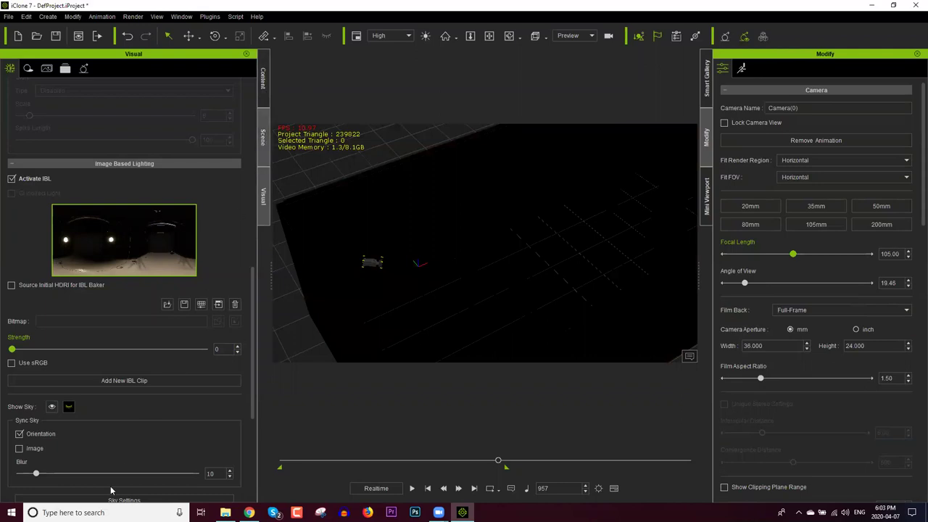
{"action": "key", "text": "F5"}
{"action": "left_click", "coordinate": [117, 449]}
{"action": "left_click", "coordinate": [263, 199]}
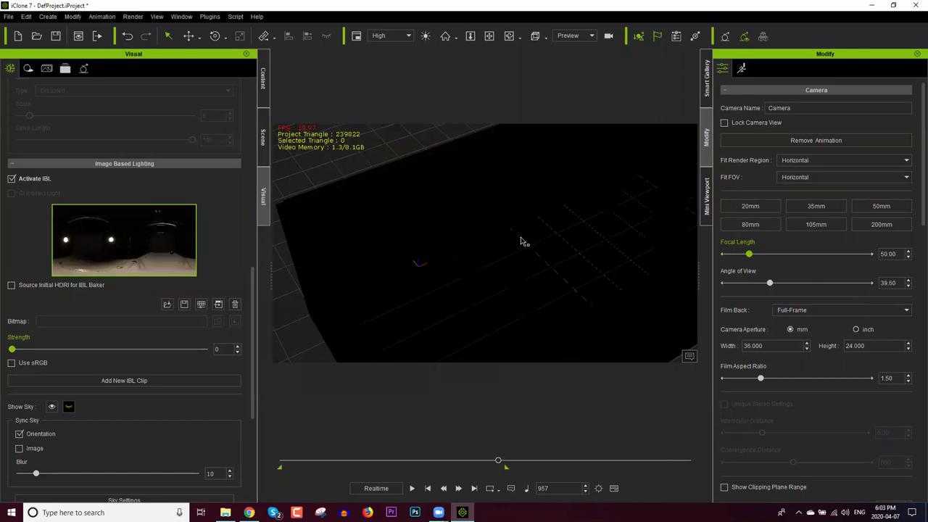
Step: Set the Image Based Lighting strength to 48
{"action": "left_click", "coordinate": [21, 351]}
{"action": "left_click", "coordinate": [22, 352]}
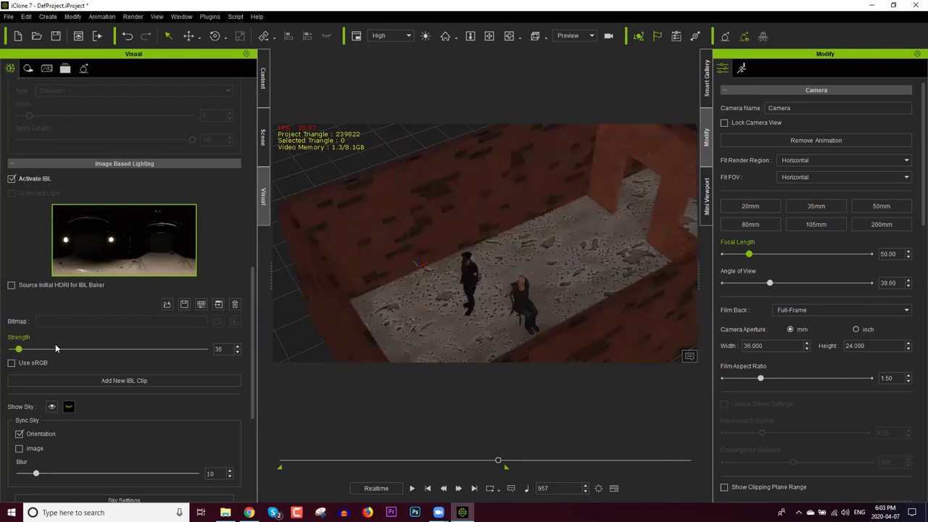
{"action": "left_click", "coordinate": [56, 349]}
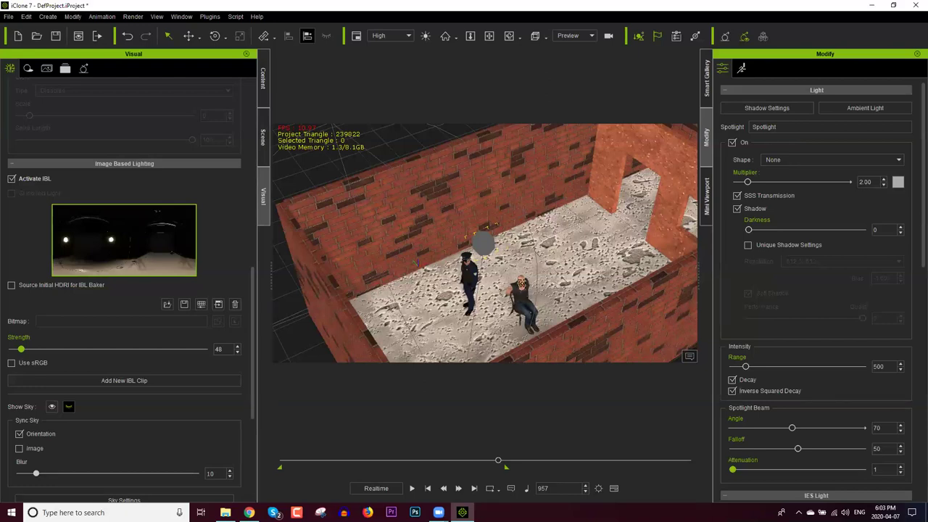
Step: Align the new Spotlight to the center of the seated avatar on the X, Y and Z axes
{"action": "left_click", "coordinate": [307, 35]}
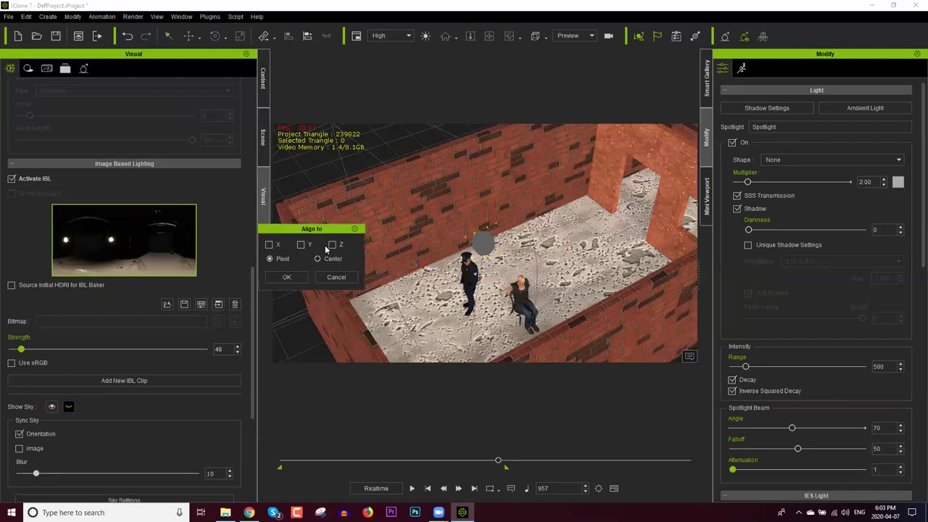
{"action": "left_click", "coordinate": [301, 245]}
{"action": "left_click", "coordinate": [271, 245]}
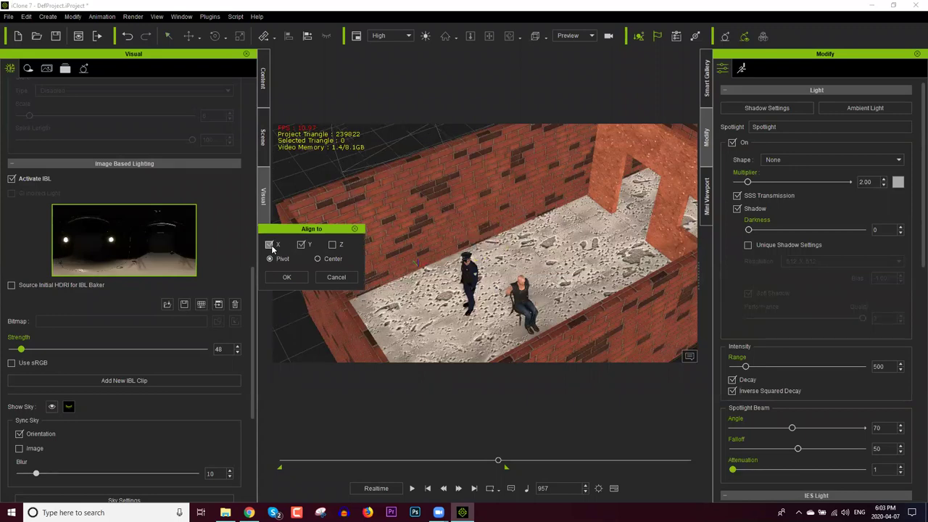
{"action": "left_click", "coordinate": [333, 246]}
{"action": "left_click", "coordinate": [330, 262]}
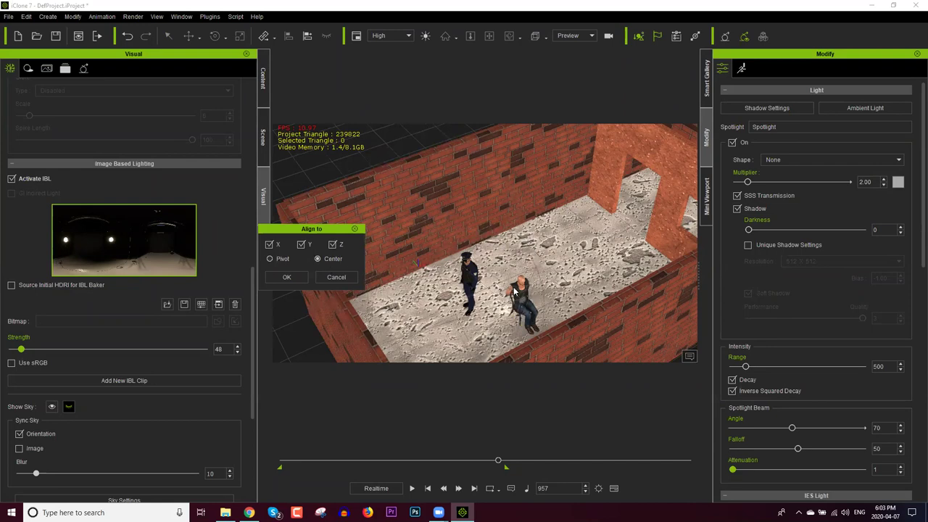
{"action": "left_click", "coordinate": [299, 281]}
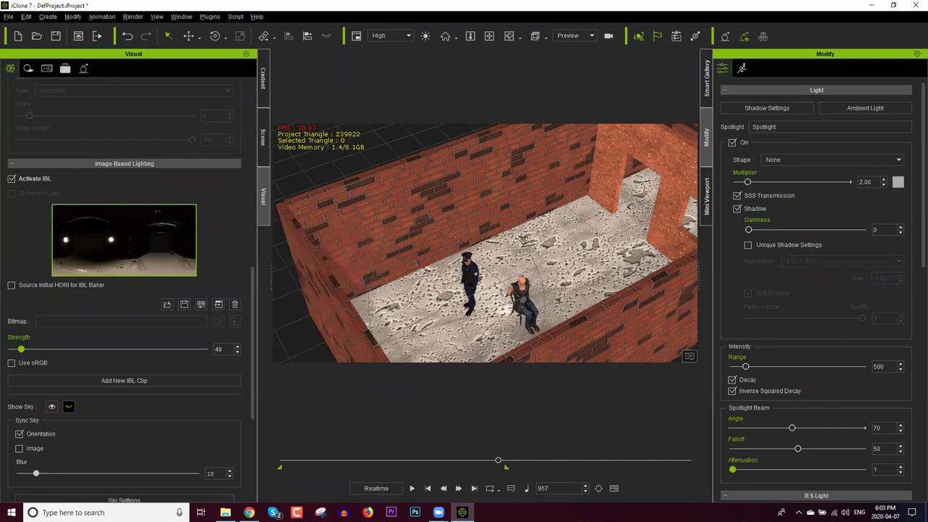
Step: Hide the brick wall Wall_001(0) that blocks the view of the two characters
{"action": "scroll", "coordinate": [523, 232], "scroll_direction": "up", "scroll_amount": 1}
{"action": "right_click_drag", "start_coordinate": [522, 235], "coordinate": [586, 235]}
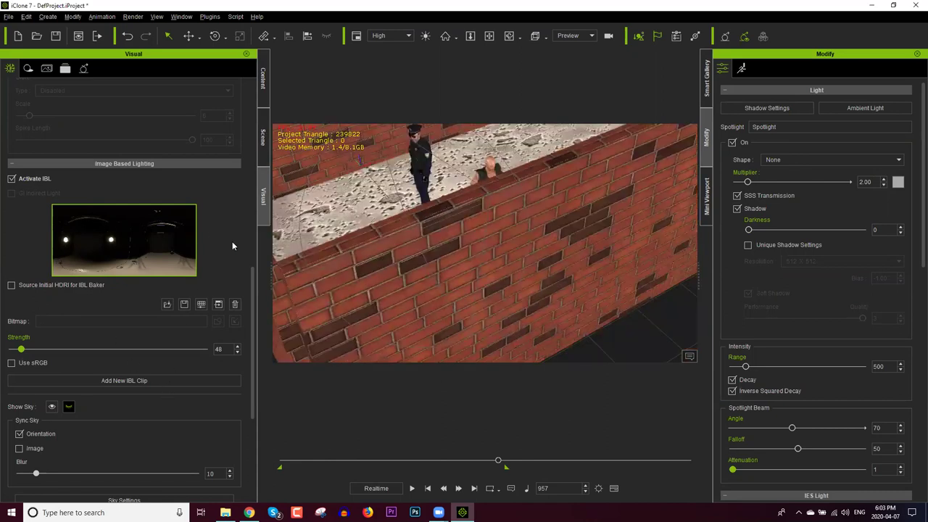
{"action": "left_click", "coordinate": [493, 254]}
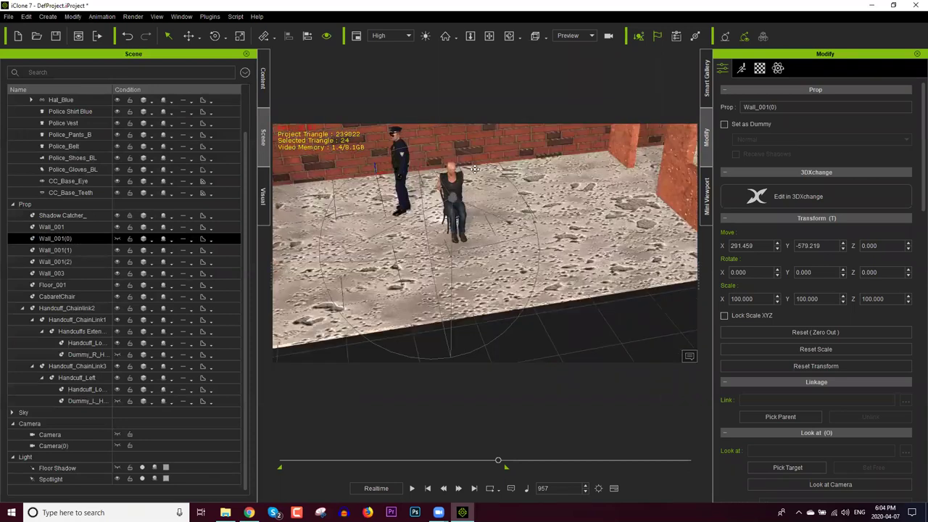
Step: Raise the Spotlight above the seated avatar's head to a Z position of about 200
{"action": "left_click", "coordinate": [453, 196]}
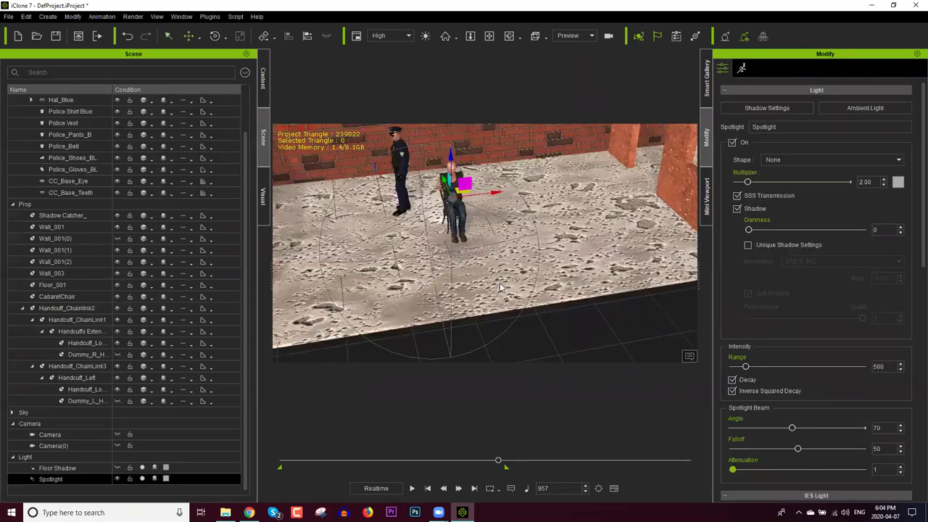
{"action": "left_click_drag", "start_coordinate": [466, 183], "coordinate": [466, 159]}
{"action": "right_click_drag", "start_coordinate": [467, 160], "coordinate": [466, 202]}
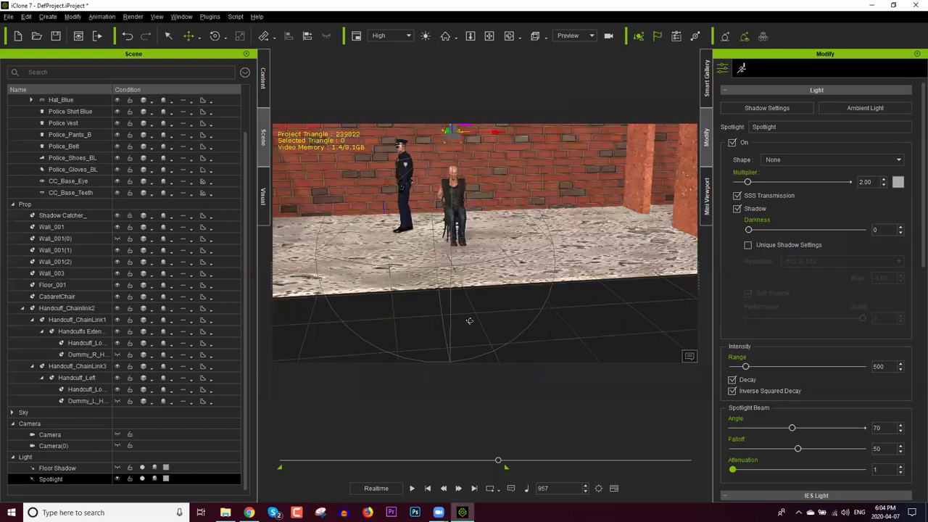
{"action": "scroll", "coordinate": [472, 319], "scroll_direction": "up", "scroll_amount": 2}
{"action": "scroll", "coordinate": [500, 290], "scroll_direction": "up", "scroll_amount": 2}
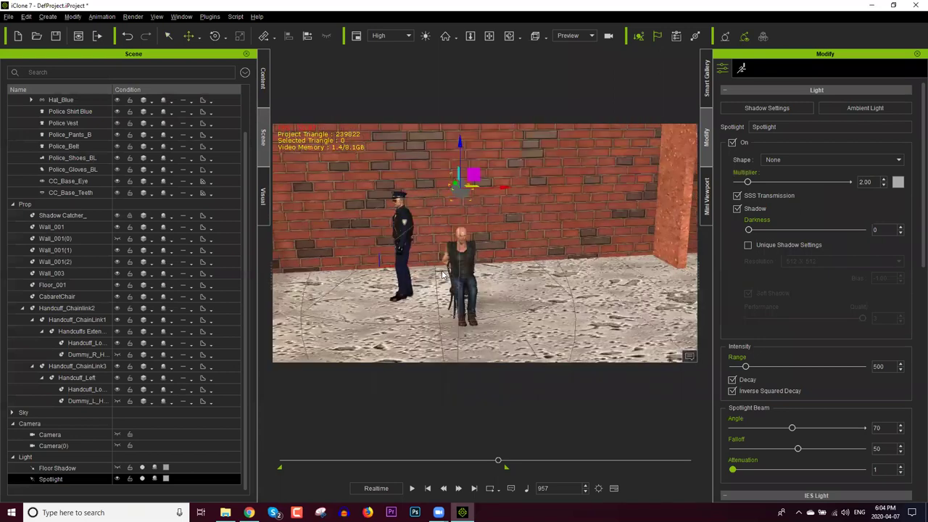
Step: Try tilting the Spotlight about 5 degrees around its X axis and undo the rotation
{"action": "right_click_drag", "start_coordinate": [476, 215], "coordinate": [461, 216]}
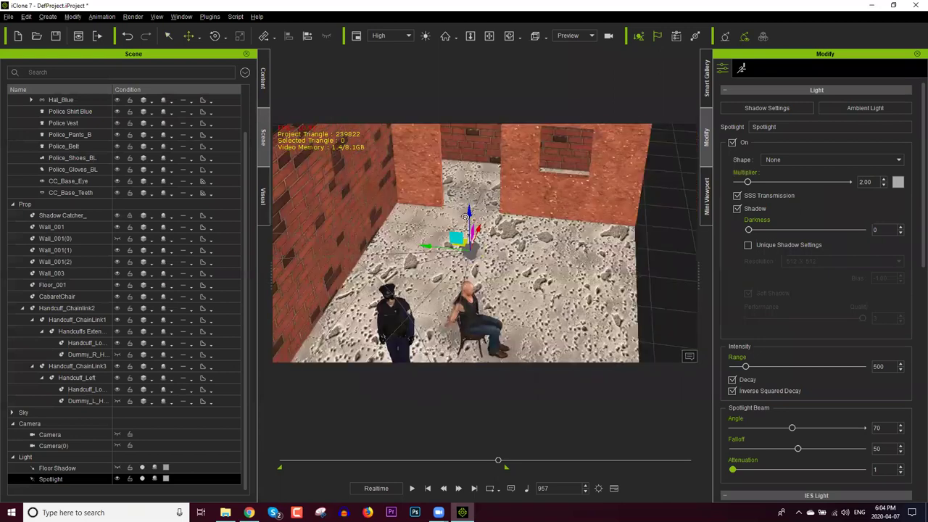
{"action": "key", "text": "e"}
{"action": "left_click_drag", "start_coordinate": [460, 217], "coordinate": [520, 333]}
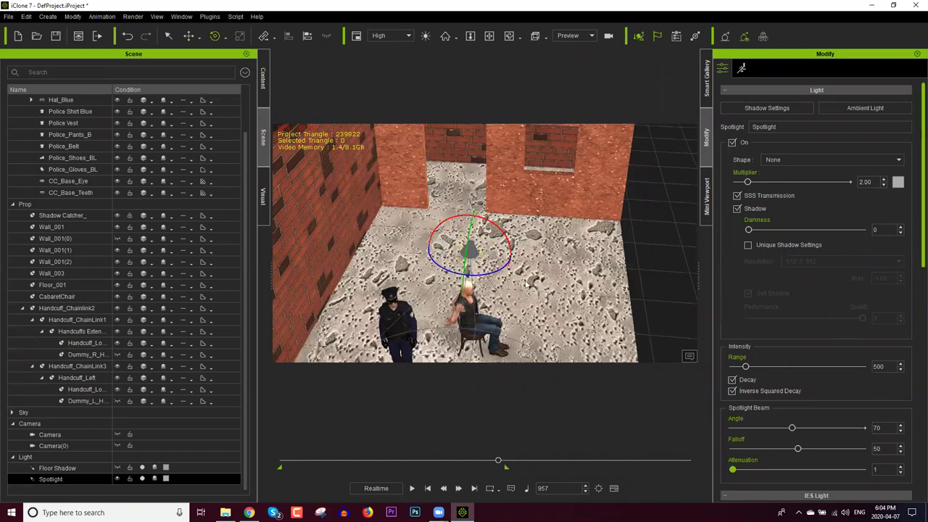
{"action": "scroll", "coordinate": [758, 273], "scroll_direction": "down", "scroll_amount": 5}
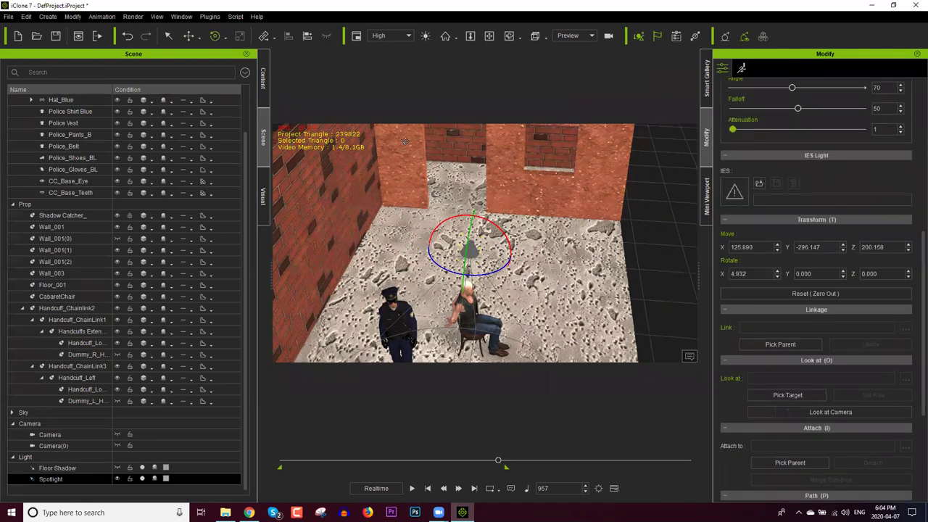
{"action": "key", "text": "ctrl+z"}
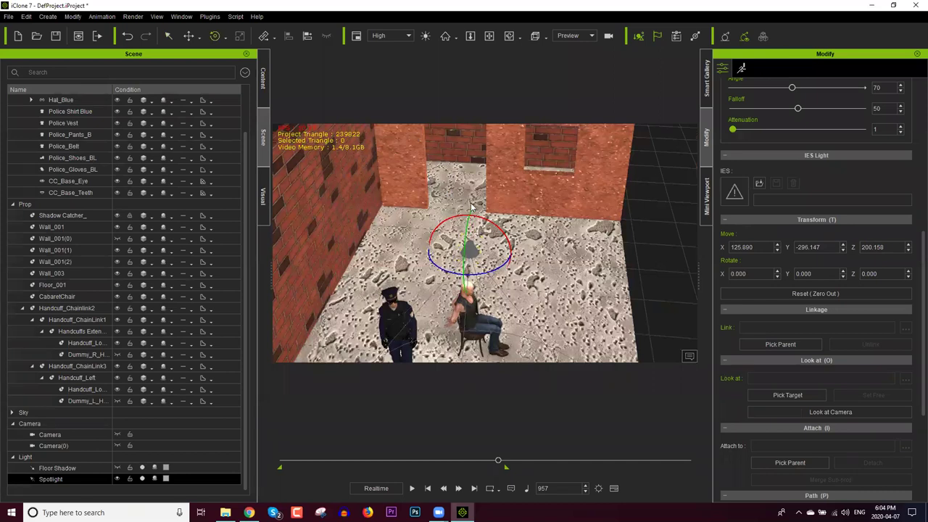
Step: Raise the Spotlight further, to a Z position of about 300 near the top of the wall
{"action": "key", "text": "f"}
{"action": "key", "text": "w"}
{"action": "left_click_drag", "start_coordinate": [472, 205], "coordinate": [474, 135]}
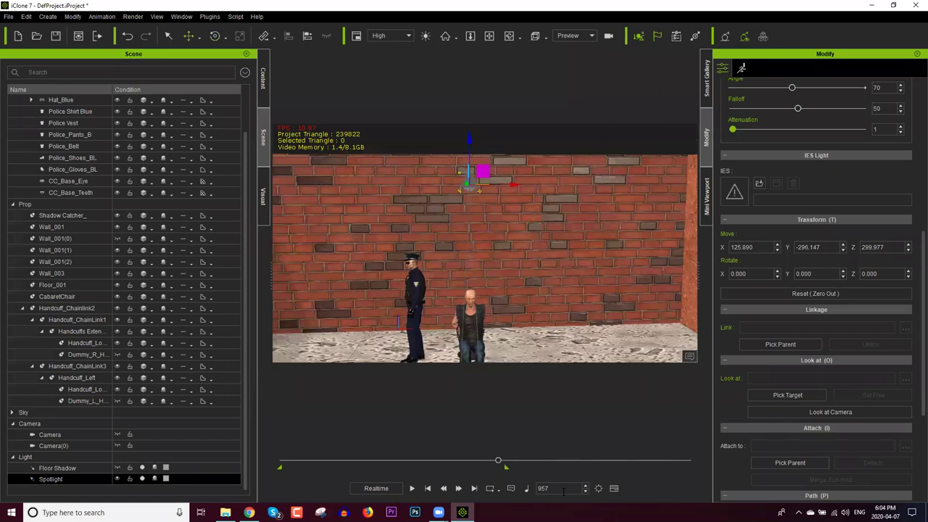
Step: Deactivate Image Based Lighting so that only the Spotlight lights the room
{"action": "right_click", "coordinate": [473, 185]}
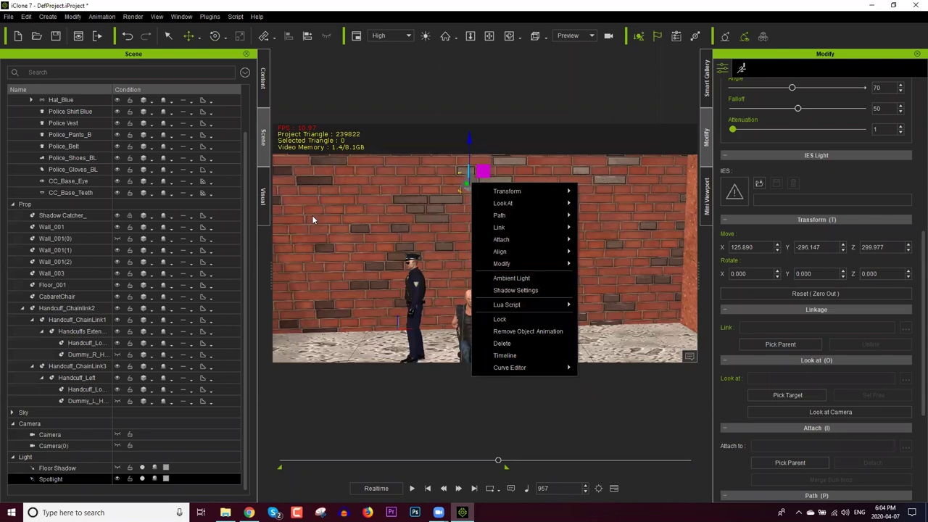
{"action": "left_click", "coordinate": [264, 196]}
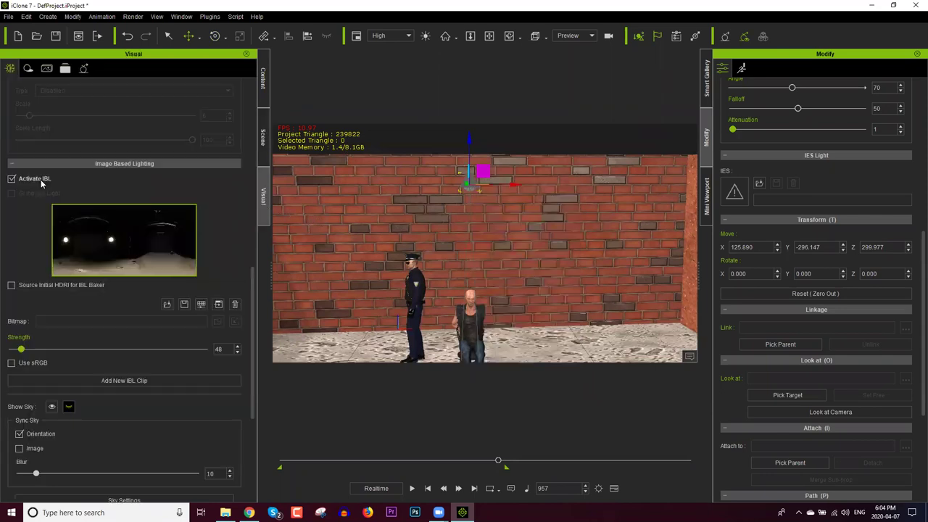
{"action": "left_click", "coordinate": [41, 179]}
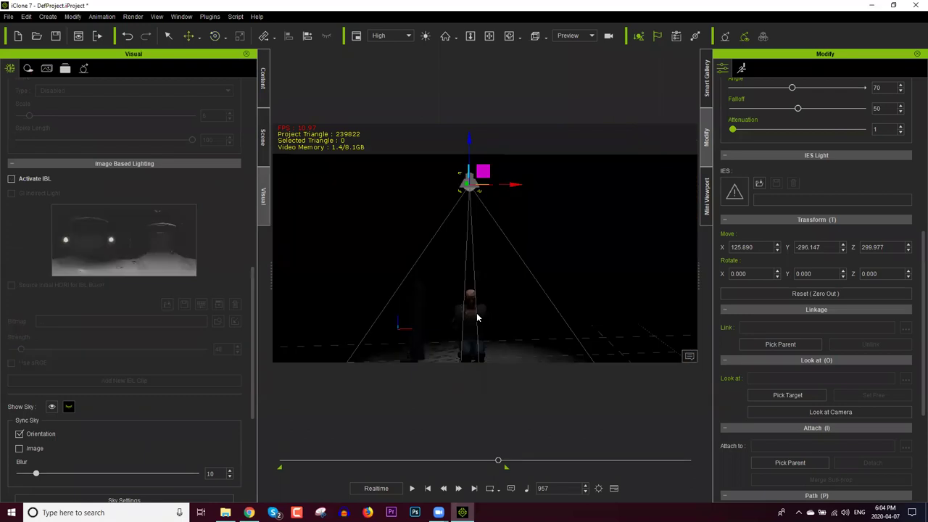
Step: Check how the Spotlight falls on the seated avatar's face and shift the light to a Y position of about -302
{"action": "left_click_drag", "start_coordinate": [489, 285], "coordinate": [490, 271], "text": "alt"}
{"action": "middle_click_drag", "start_coordinate": [489, 270], "coordinate": [460, 143]}
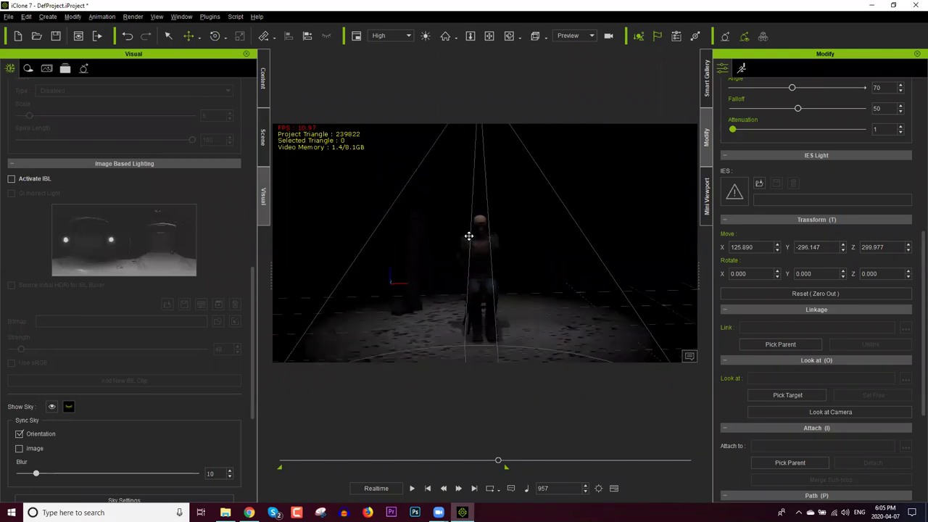
{"action": "scroll", "coordinate": [464, 230], "scroll_direction": "up", "scroll_amount": 3}
{"action": "scroll", "coordinate": [464, 227], "scroll_direction": "up", "scroll_amount": 2}
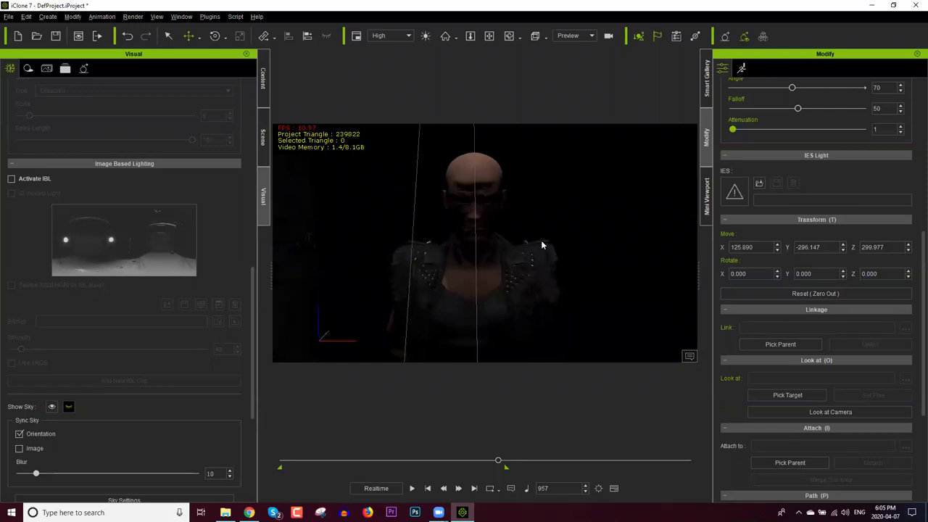
{"action": "right_click_drag", "start_coordinate": [509, 211], "coordinate": [511, 286], "text": "alt"}
{"action": "scroll", "coordinate": [510, 286], "scroll_direction": "down", "scroll_amount": 5}
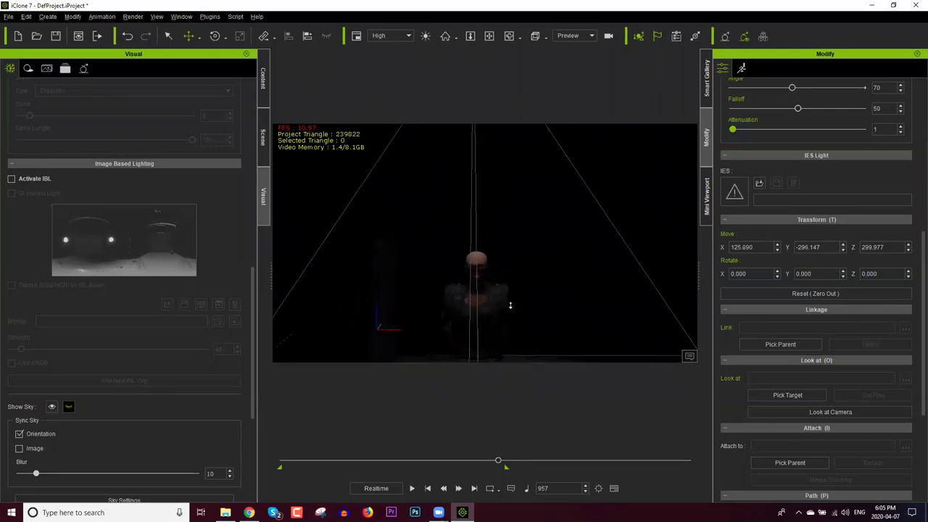
{"action": "middle_click_drag", "start_coordinate": [515, 243], "coordinate": [515, 256]}
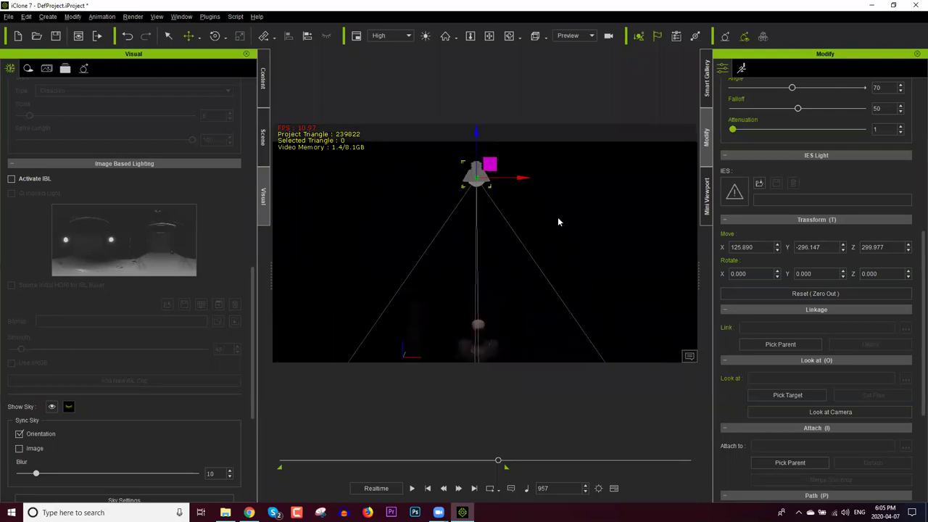
{"action": "left_click_drag", "start_coordinate": [459, 236], "coordinate": [489, 176], "text": "alt"}
{"action": "left_click_drag", "start_coordinate": [556, 300], "coordinate": [541, 239], "text": "alt"}
Step: Set the Spotlight's shadow darkness to 100 and raise its multiplier to about 5.77
{"action": "middle_click_drag", "start_coordinate": [541, 239], "coordinate": [506, 158]}
{"action": "scroll", "coordinate": [408, 200], "scroll_direction": "up", "scroll_amount": 3}
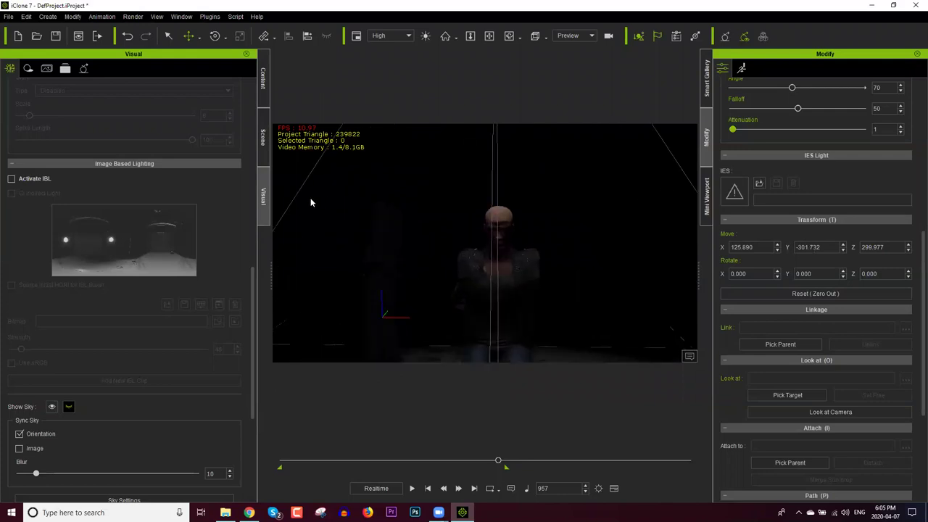
{"action": "right_click_drag", "start_coordinate": [535, 304], "coordinate": [525, 244]}
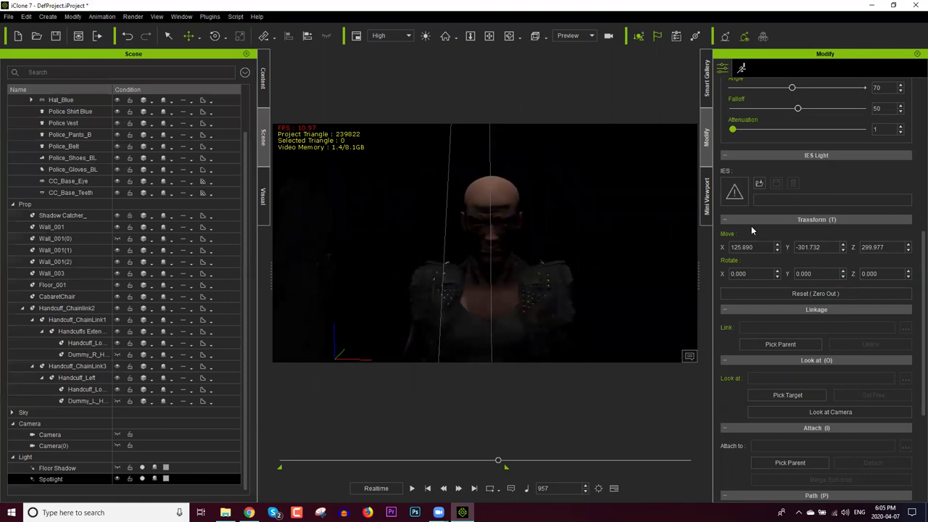
{"action": "scroll", "coordinate": [752, 225], "scroll_direction": "up", "scroll_amount": 5}
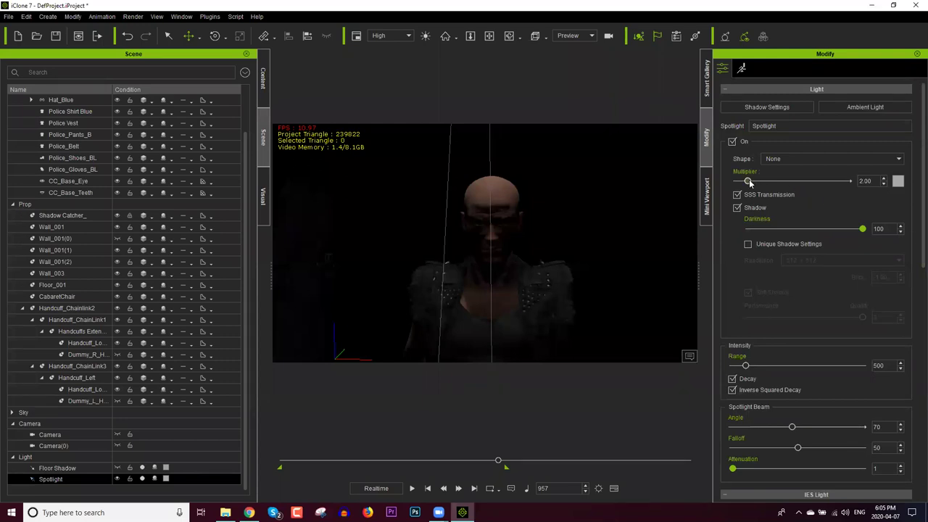
{"action": "mouse_move", "coordinate": [757, 184]}
{"action": "left_mouse_down"}
{"action": "mouse_move", "coordinate": [784, 182]}
{"action": "mouse_move", "coordinate": [774, 182]}
{"action": "left_mouse_up"}
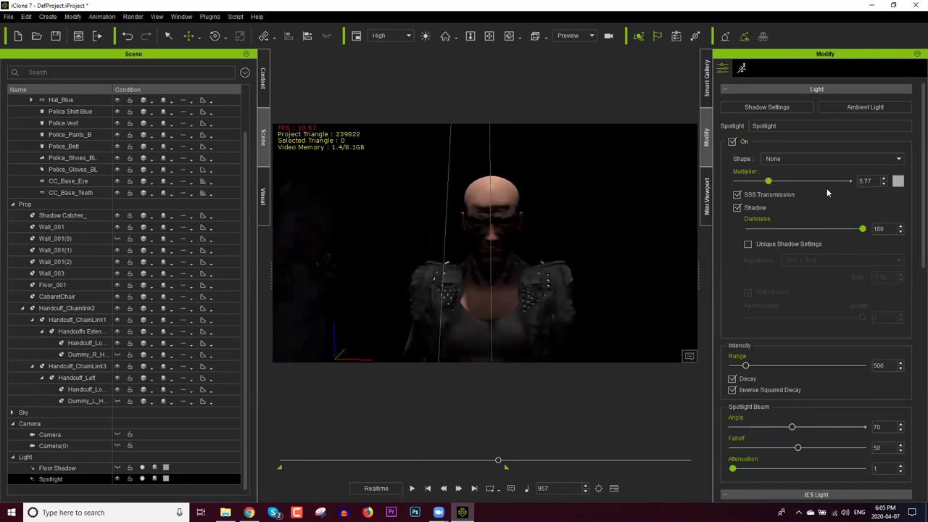
Step: Set the Spotlight's multiplier to 5
{"action": "left_click_drag", "start_coordinate": [875, 181], "coordinate": [834, 182]}
{"action": "type", "text": "5"}
{"action": "key", "text": "Return"}
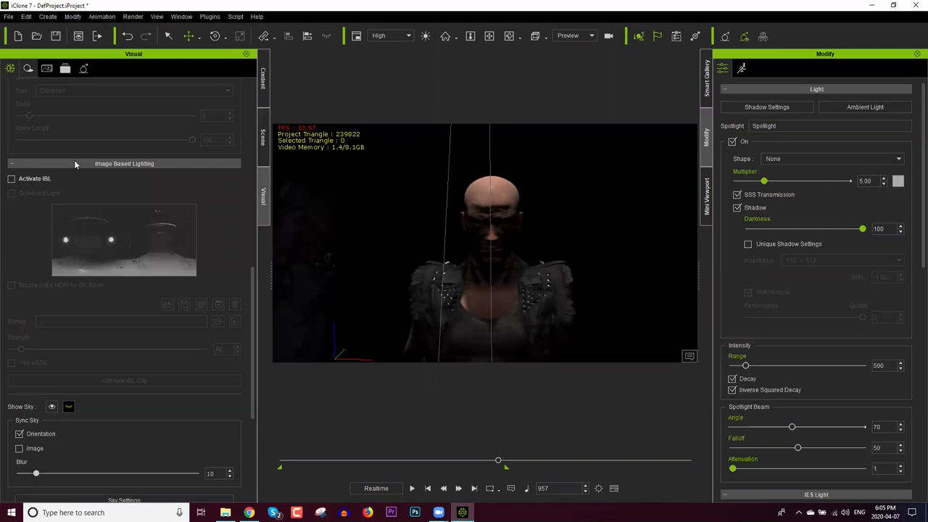
Step: Raise the global shadow resolution to 2048 x 2048 for the Spotlight's shadows on the seated avatar
{"action": "left_click_drag", "start_coordinate": [151, 161], "coordinate": [234, 166]}
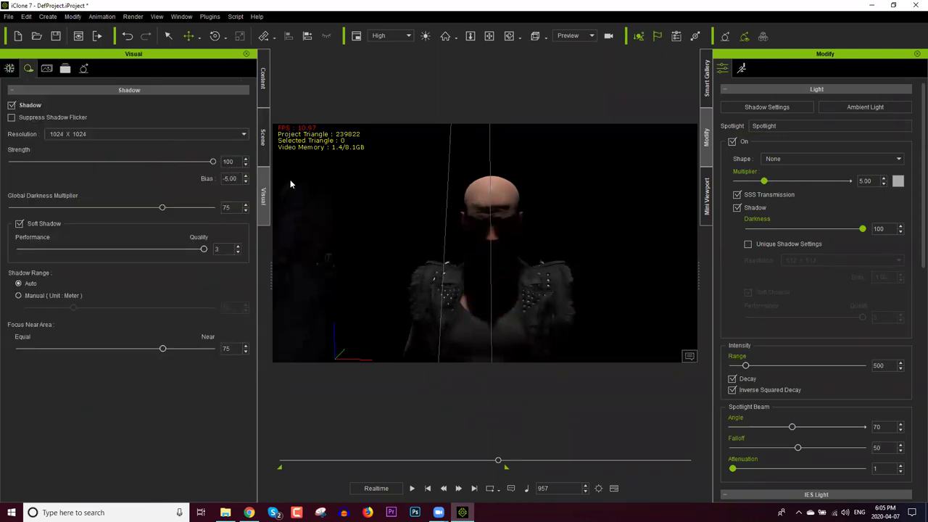
{"action": "right_click_drag", "start_coordinate": [545, 292], "coordinate": [545, 285]}
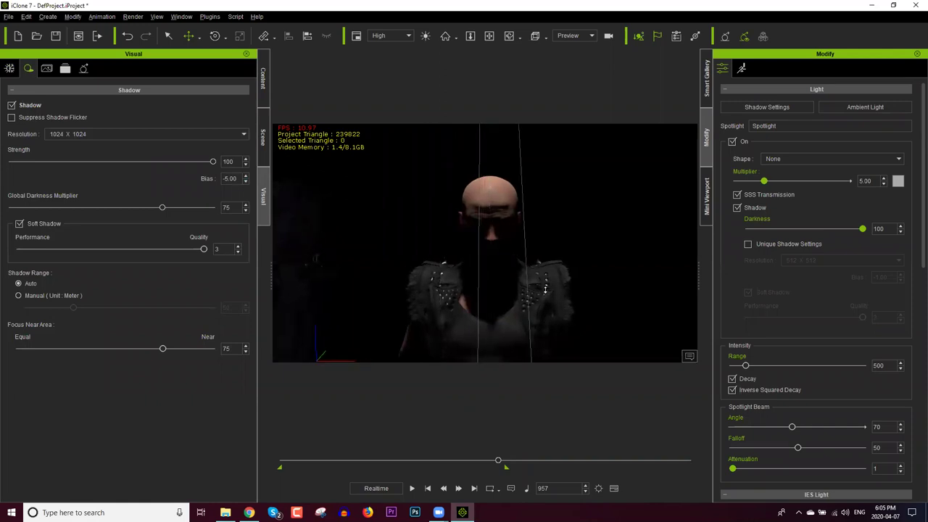
{"action": "scroll", "coordinate": [545, 283], "scroll_direction": "up", "scroll_amount": 2}
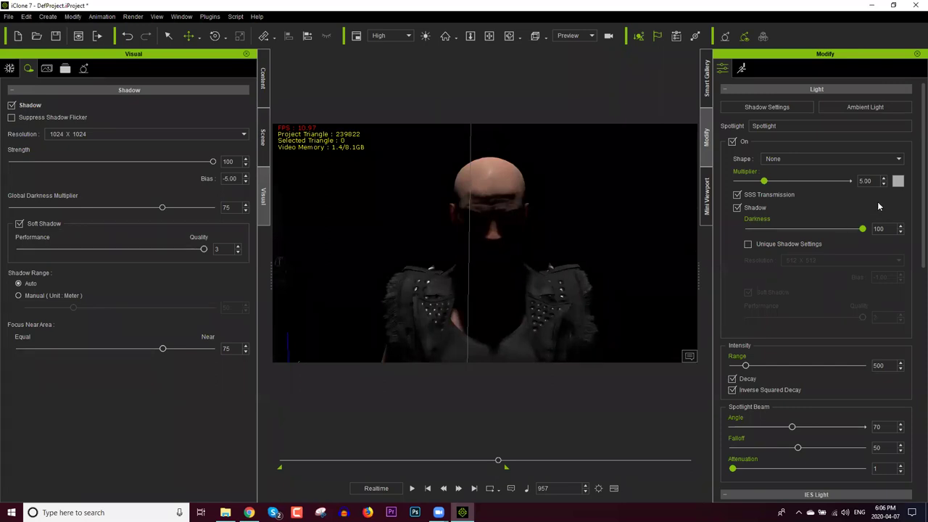
{"action": "right_click_drag", "start_coordinate": [529, 266], "coordinate": [517, 258]}
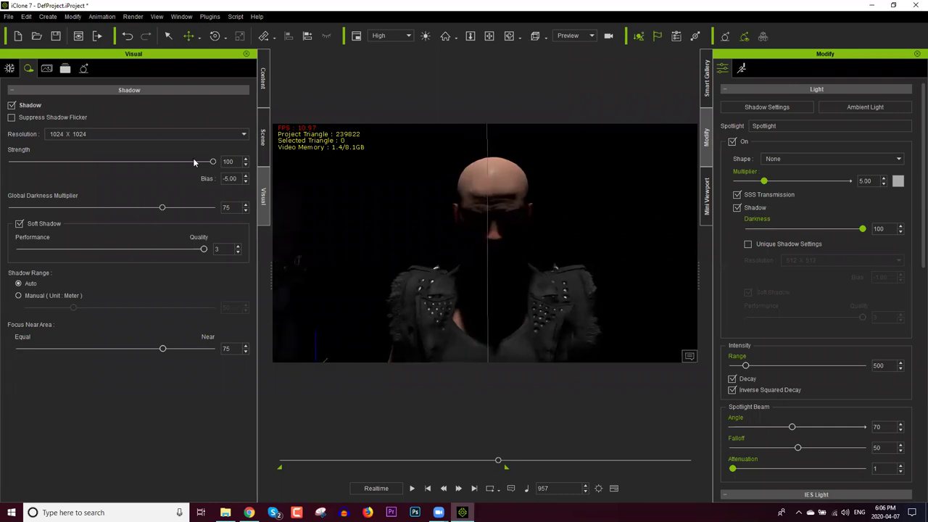
{"action": "left_click", "coordinate": [187, 134]}
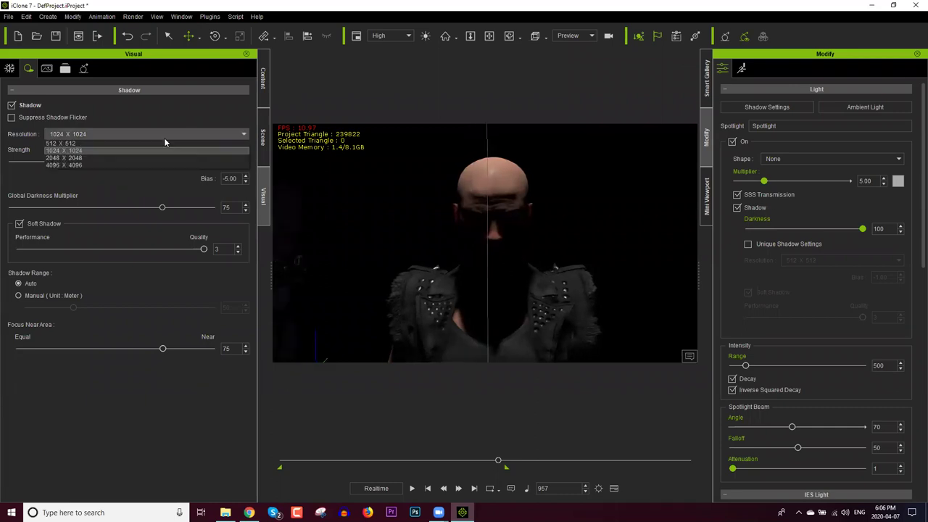
{"action": "left_click", "coordinate": [91, 156]}
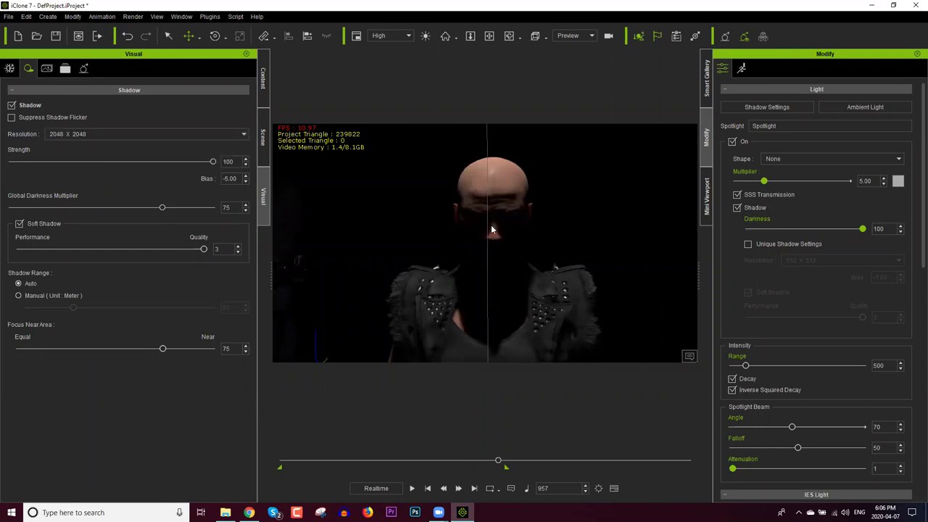
Step: Try a global shadow bias of 0 and settle on a bias of -2
{"action": "double_click", "coordinate": [229, 179]}
{"action": "type", "text": "0"}
{"action": "key", "text": "Return"}
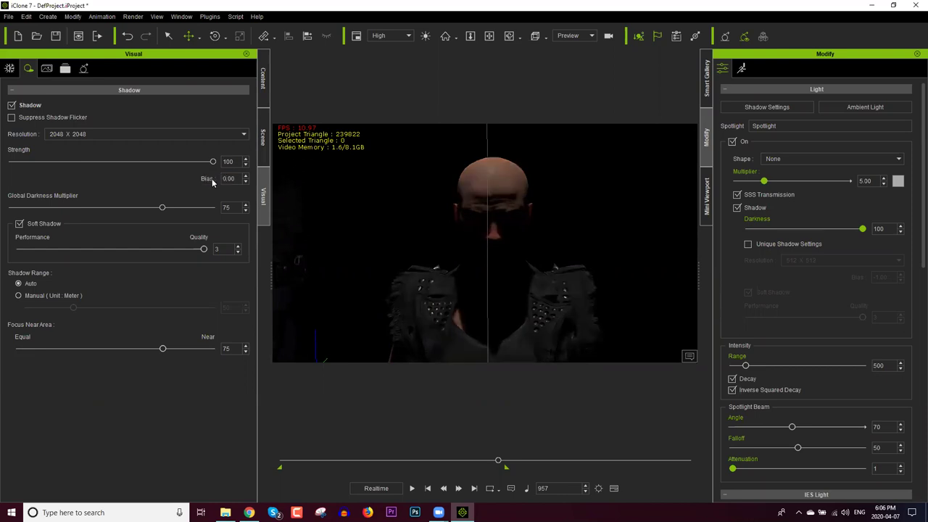
{"action": "mouse_move", "coordinate": [221, 179]}
{"action": "left_mouse_down"}
{"action": "mouse_move", "coordinate": [230, 178]}
{"action": "mouse_move", "coordinate": [212, 181]}
{"action": "left_mouse_up"}
{"action": "type", "text": "-2"}
{"action": "key", "text": "Return"}
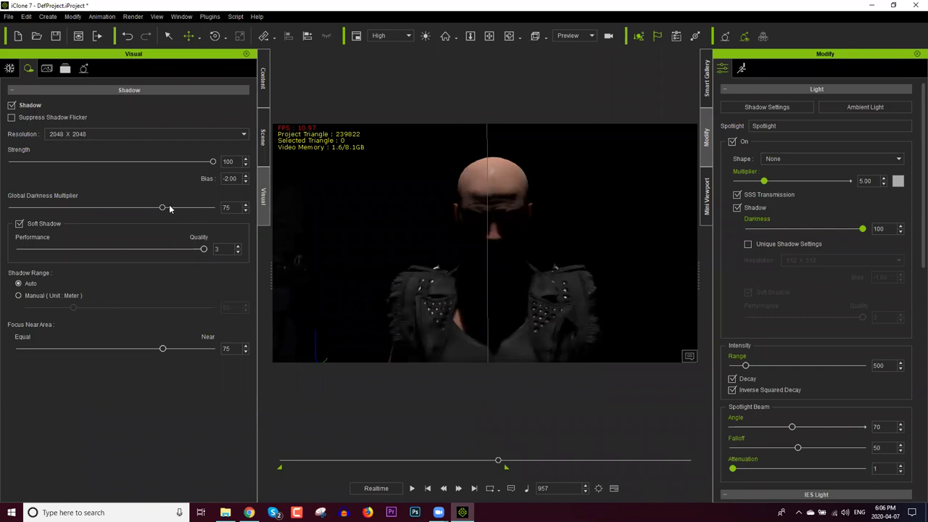
Step: Raise the shadows' Global Darkness Multiplier to 100
{"action": "left_click", "coordinate": [196, 208]}
{"action": "left_click_drag", "start_coordinate": [197, 209], "coordinate": [3, 210]}
{"action": "left_click_drag", "start_coordinate": [202, 210], "coordinate": [232, 211]}
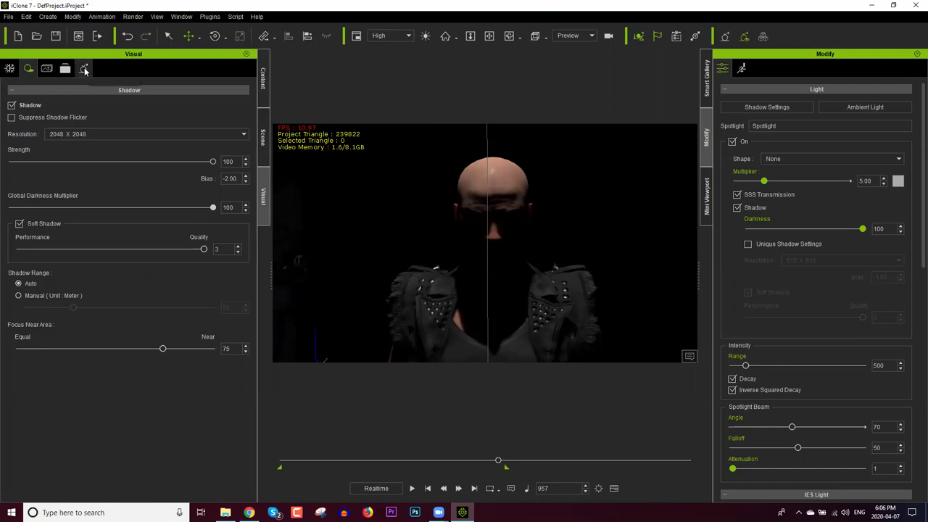
Step: Enable Global Illumination and lower its ambient strength to 7
{"action": "left_click", "coordinate": [84, 69]}
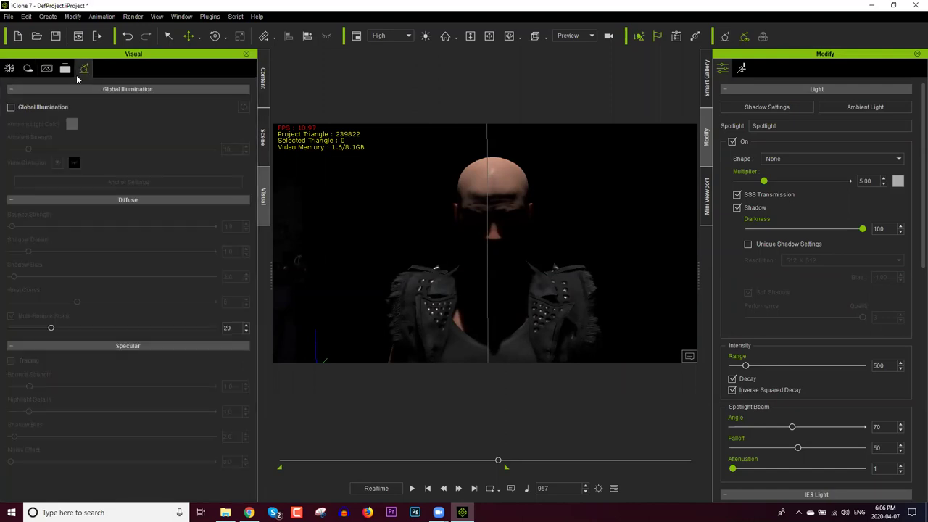
{"action": "left_click", "coordinate": [47, 110]}
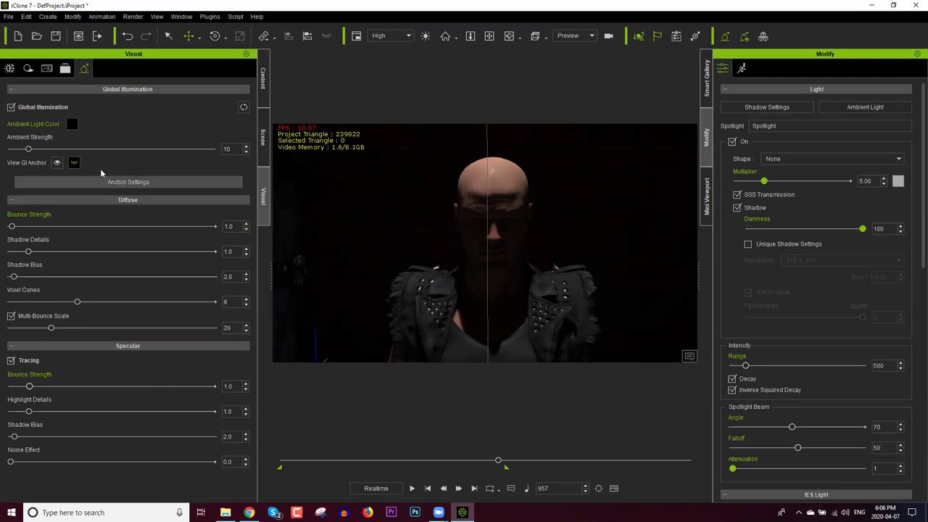
{"action": "mouse_move", "coordinate": [27, 150]}
{"action": "left_mouse_down"}
{"action": "mouse_move", "coordinate": [10, 151]}
{"action": "mouse_move", "coordinate": [22, 150]}
{"action": "left_mouse_up"}
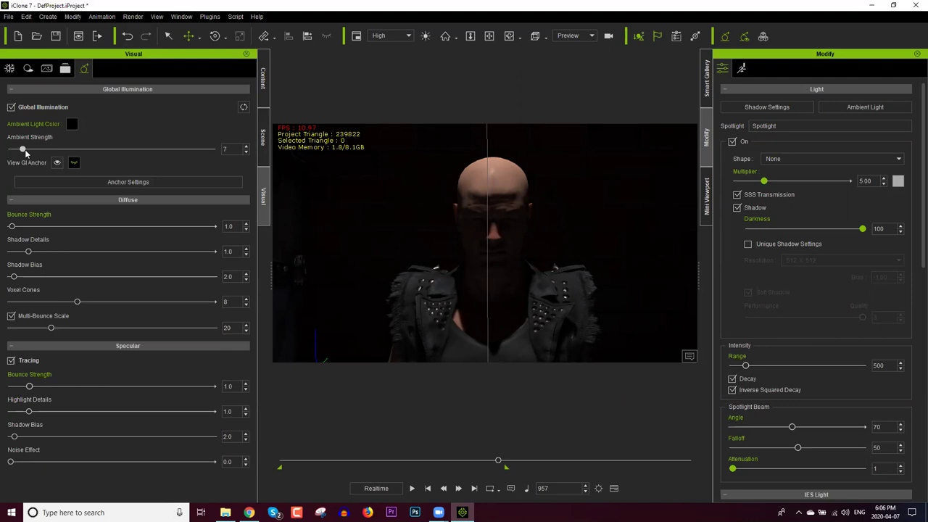
Step: Set the Global Illumination's specular bounce strength to 1.4 and its diffuse bounce strength to 0.3
{"action": "left_click", "coordinate": [247, 230]}
{"action": "left_click", "coordinate": [247, 230]}
{"action": "left_click", "coordinate": [246, 230]}
{"action": "left_click", "coordinate": [247, 230]}
{"action": "mouse_move", "coordinate": [29, 388]}
{"action": "left_mouse_down"}
{"action": "mouse_move", "coordinate": [9, 391]}
{"action": "mouse_move", "coordinate": [109, 386]}
{"action": "mouse_move", "coordinate": [3, 396]}
{"action": "mouse_move", "coordinate": [47, 390]}
{"action": "mouse_move", "coordinate": [37, 387]}
{"action": "left_mouse_up"}
{"action": "left_click_drag", "start_coordinate": [11, 226], "coordinate": [44, 227]}
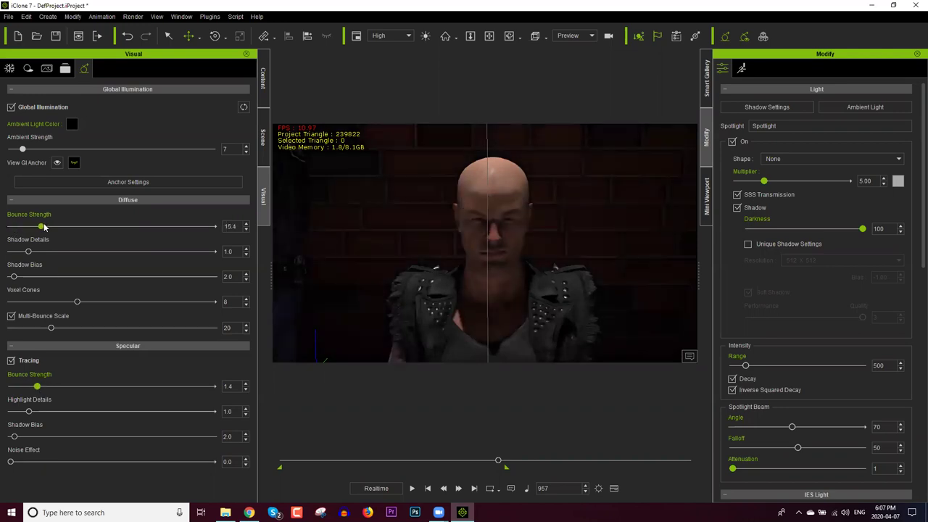
{"action": "left_click_drag", "start_coordinate": [45, 227], "coordinate": [14, 237]}
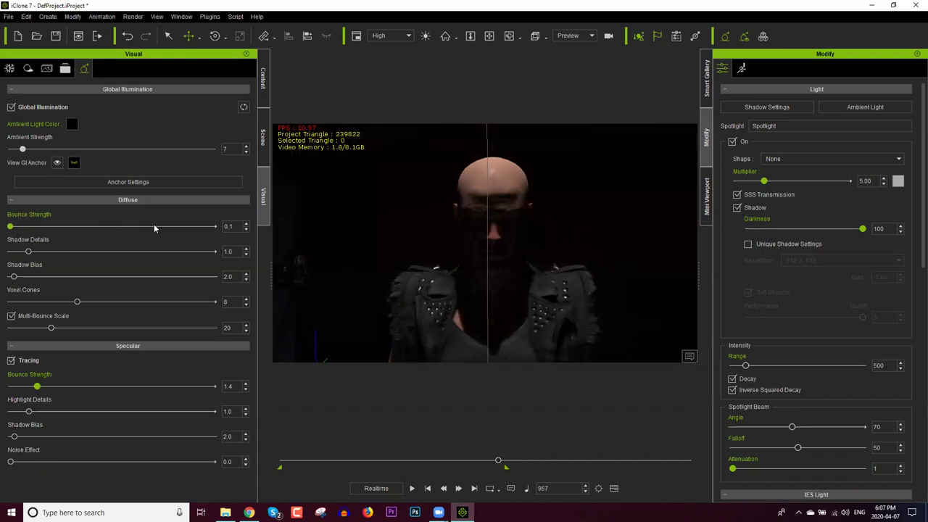
{"action": "left_click", "coordinate": [245, 225]}
{"action": "left_click", "coordinate": [245, 225]}
Step: Open the Light Tool category of the prop library and browse it for a lamp fixture for the room
{"action": "scroll", "coordinate": [497, 193], "scroll_direction": "down", "scroll_amount": 5}
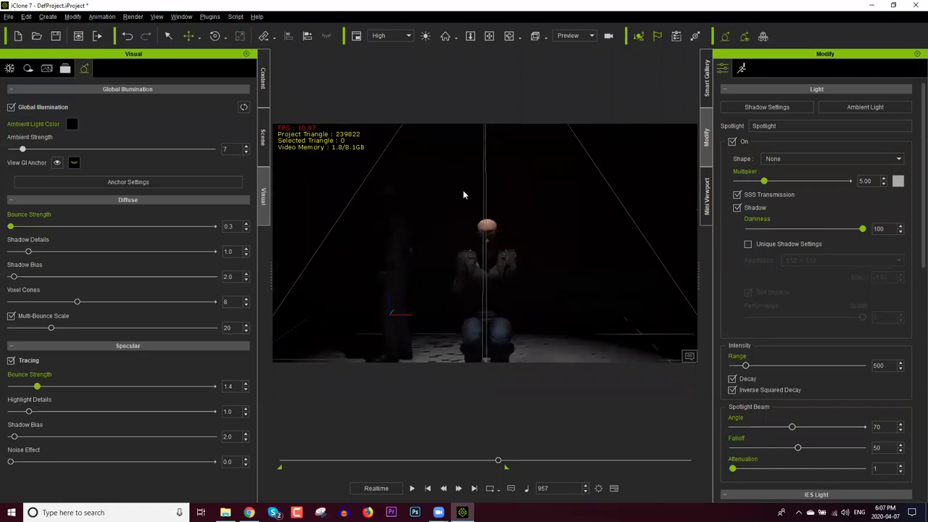
{"action": "right_click_drag", "start_coordinate": [464, 195], "coordinate": [467, 270]}
{"action": "right_click_drag", "start_coordinate": [447, 214], "coordinate": [479, 289]}
{"action": "right_click_drag", "start_coordinate": [430, 213], "coordinate": [445, 237]}
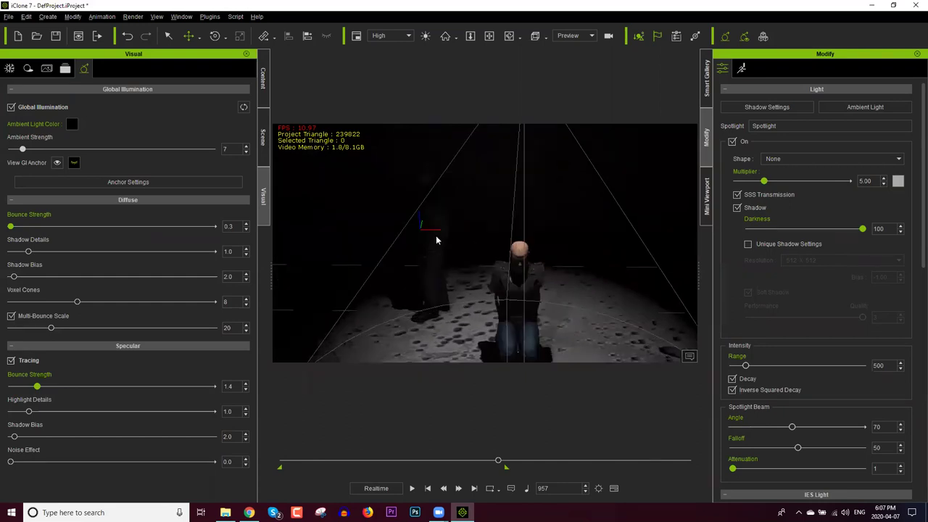
{"action": "scroll", "coordinate": [438, 240], "scroll_direction": "down", "scroll_amount": 1}
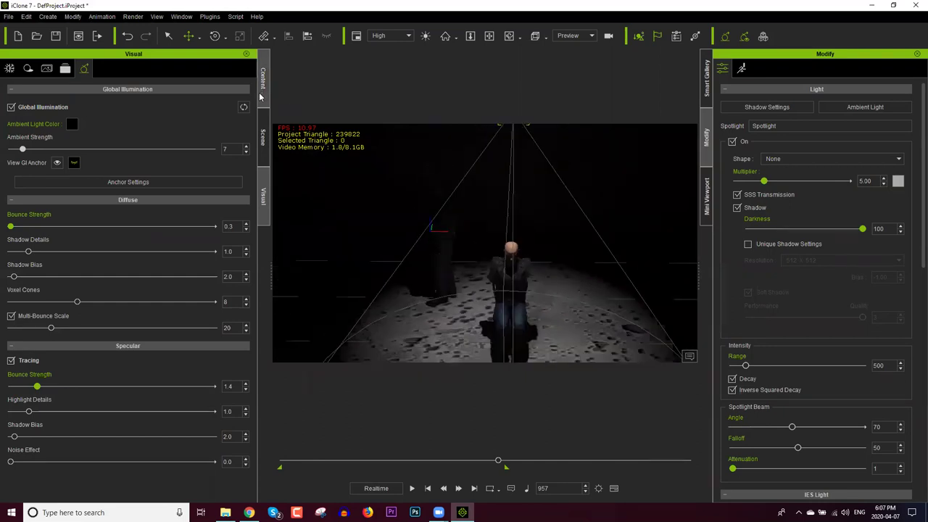
{"action": "left_click", "coordinate": [261, 94]}
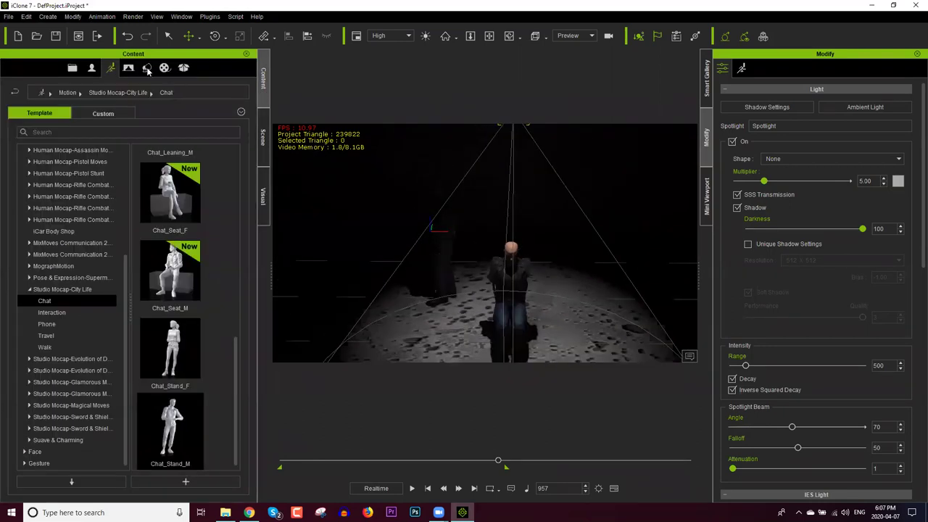
{"action": "left_click", "coordinate": [147, 68]}
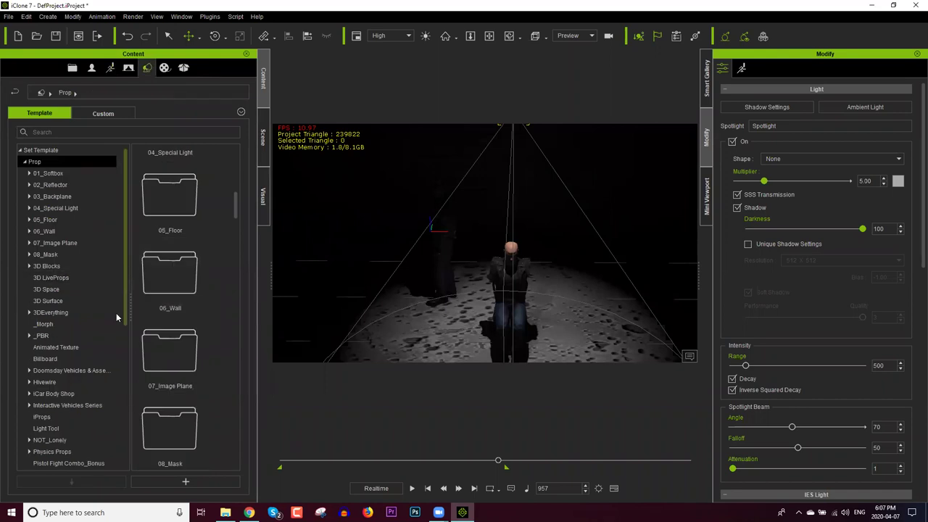
{"action": "scroll", "coordinate": [115, 323], "scroll_direction": "down", "scroll_amount": 3}
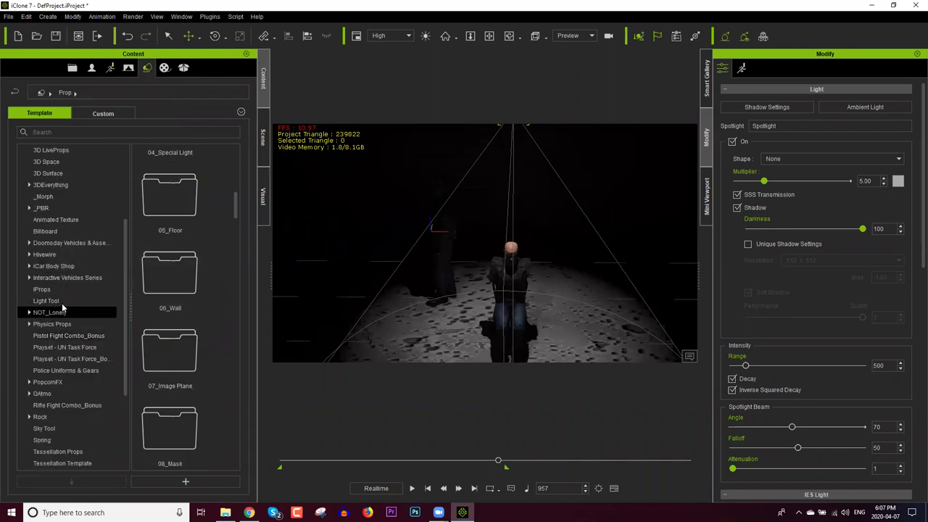
{"action": "left_click", "coordinate": [60, 304]}
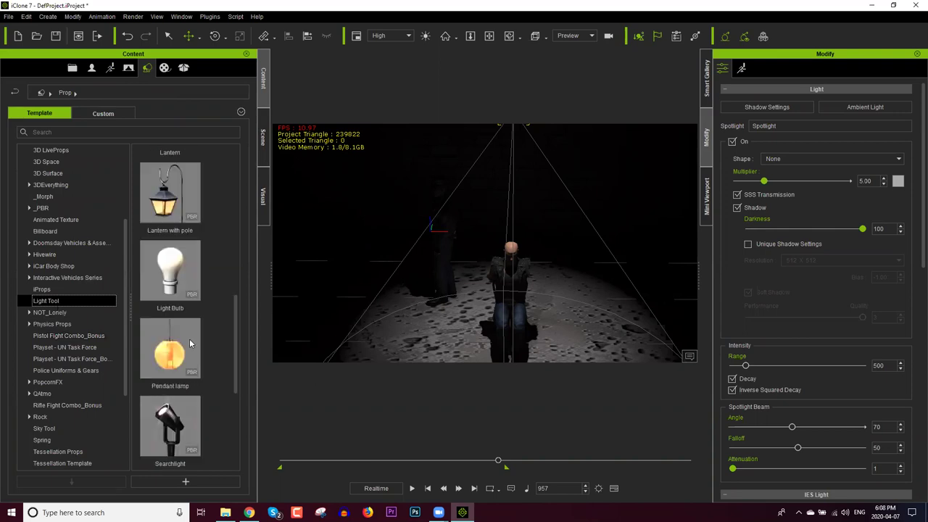
{"action": "scroll", "coordinate": [232, 414], "scroll_direction": "down", "scroll_amount": 3}
{"action": "scroll", "coordinate": [245, 357], "scroll_direction": "up", "scroll_amount": 6}
{"action": "scroll", "coordinate": [241, 228], "scroll_direction": "up", "scroll_amount": 3}
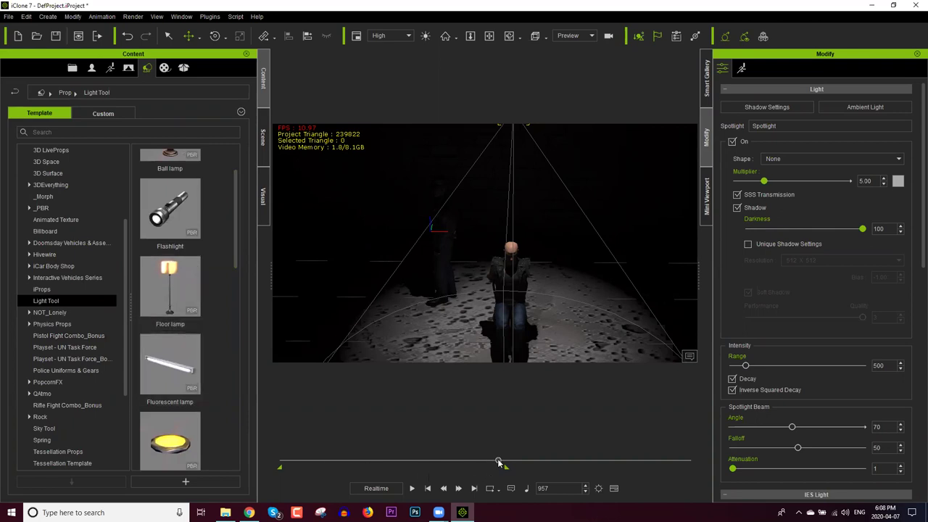
Step: Add a Fluorescent lamp to the room and place it high near the brick wall at about Y -95, Z 264
{"action": "left_click_drag", "start_coordinate": [162, 368], "coordinate": [398, 308]}
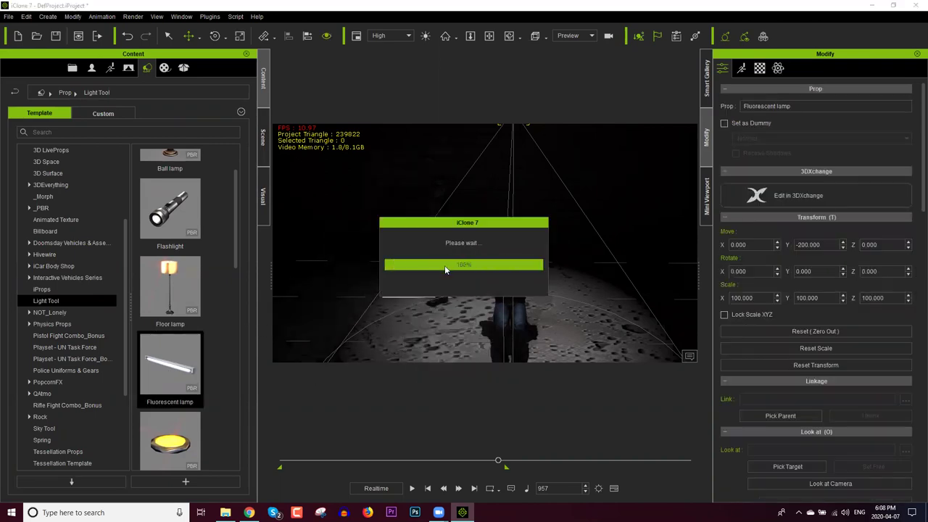
{"action": "left_click_drag", "start_coordinate": [410, 154], "coordinate": [404, 84]}
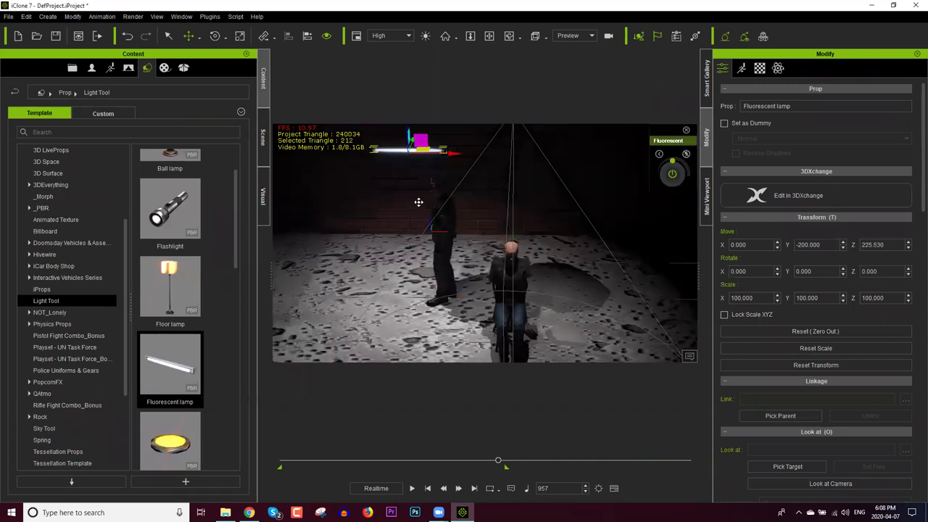
{"action": "right_click_drag", "start_coordinate": [408, 245], "coordinate": [527, 245]}
{"action": "right_click_drag", "start_coordinate": [397, 239], "coordinate": [493, 280]}
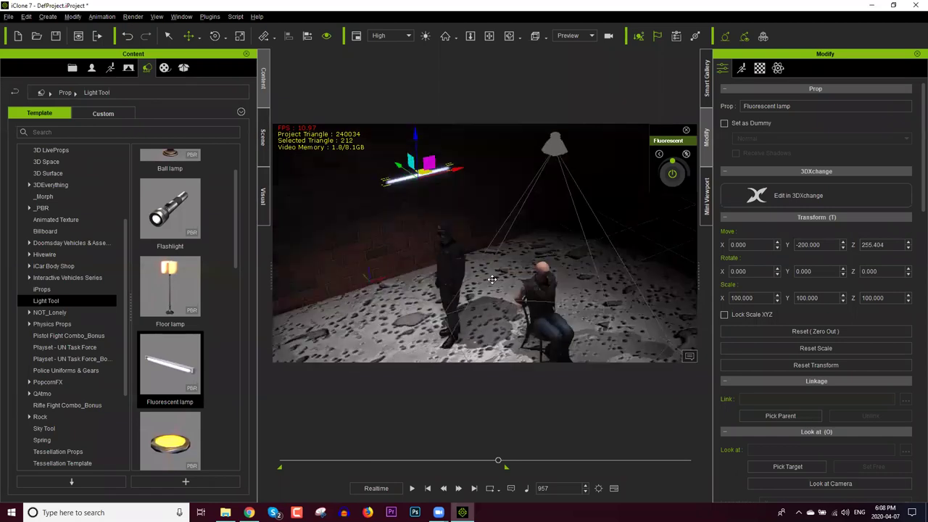
{"action": "left_click_drag", "start_coordinate": [529, 233], "coordinate": [490, 216]}
{"action": "left_click_drag", "start_coordinate": [486, 214], "coordinate": [501, 164]}
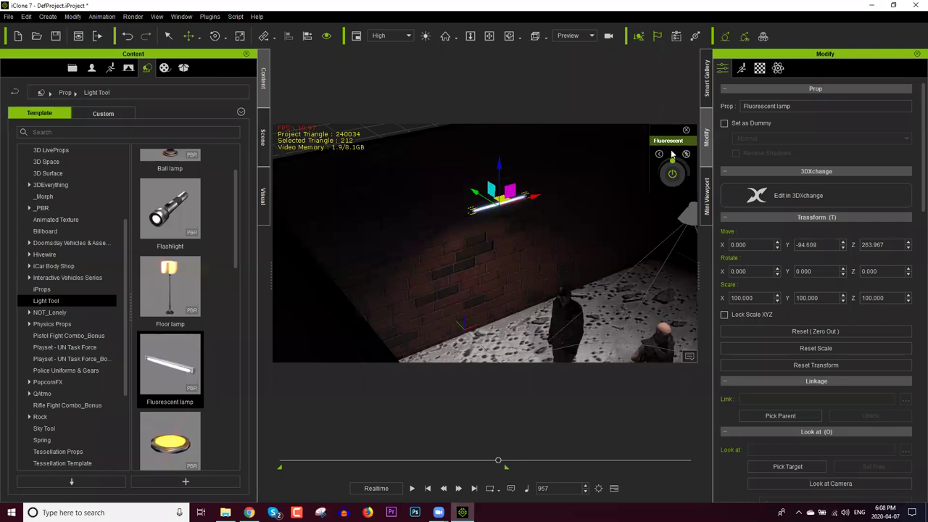
Step: Preview Camera(0) in the Mini Viewport and move the Fluorescent lamp closer to the brick wall
{"action": "left_click", "coordinate": [707, 203]}
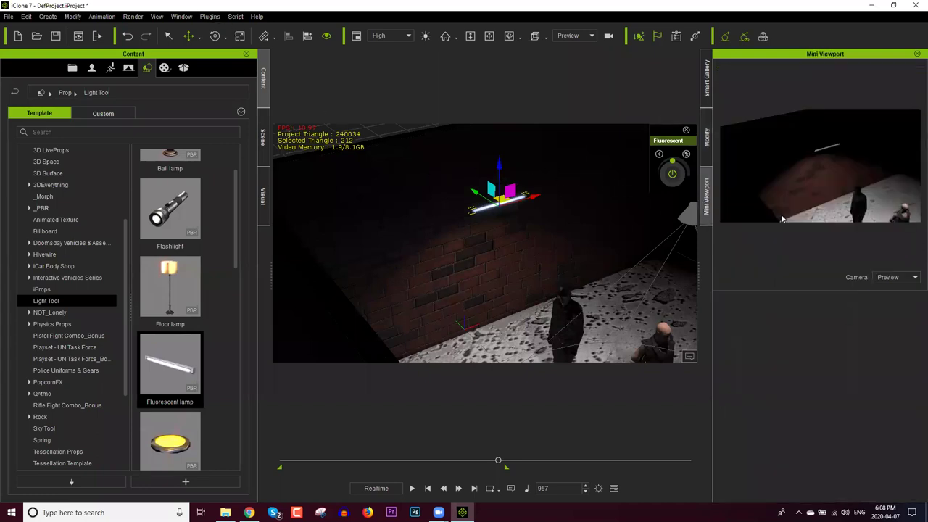
{"action": "left_click", "coordinate": [892, 279]}
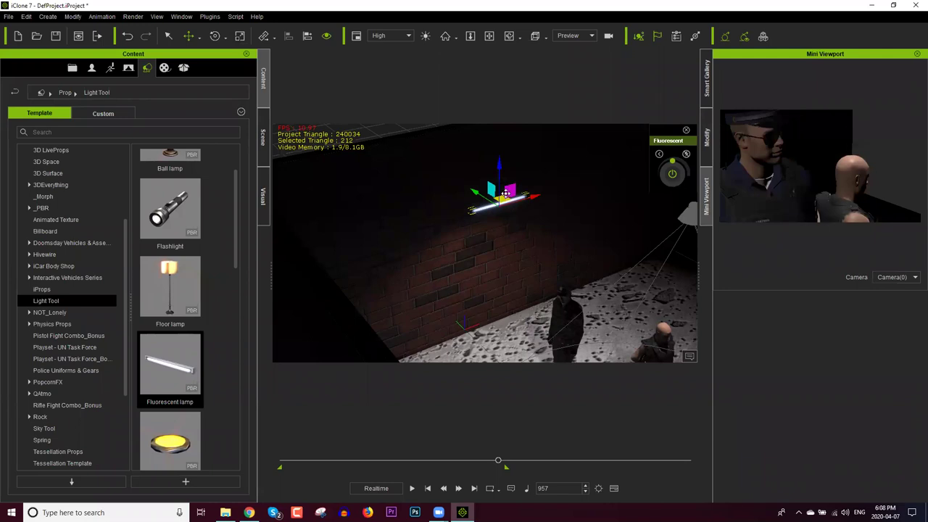
{"action": "left_click_drag", "start_coordinate": [554, 237], "coordinate": [465, 186]}
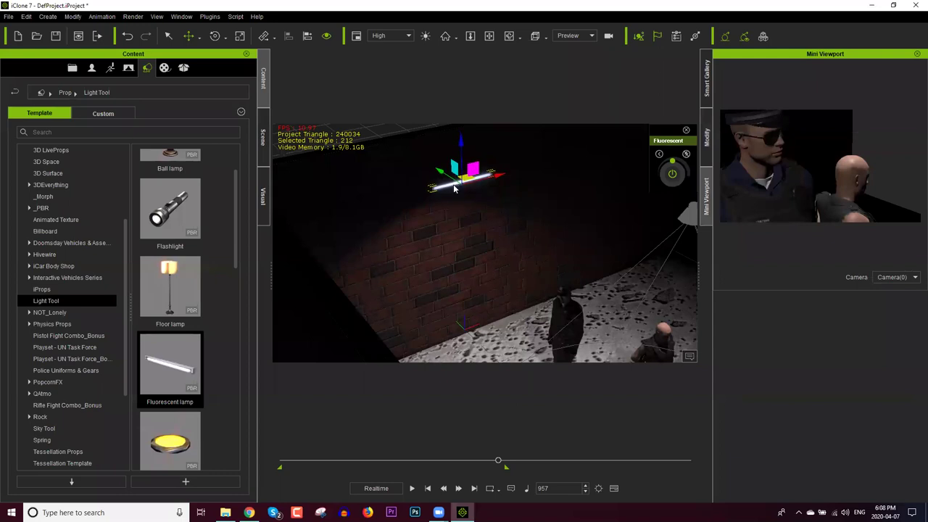
Step: Duplicate the Fluorescent lamp and place the copy high on the opposite side of the room
{"action": "right_click", "coordinate": [454, 187]}
{"action": "scroll", "coordinate": [566, 257], "scroll_direction": "down", "scroll_amount": 1}
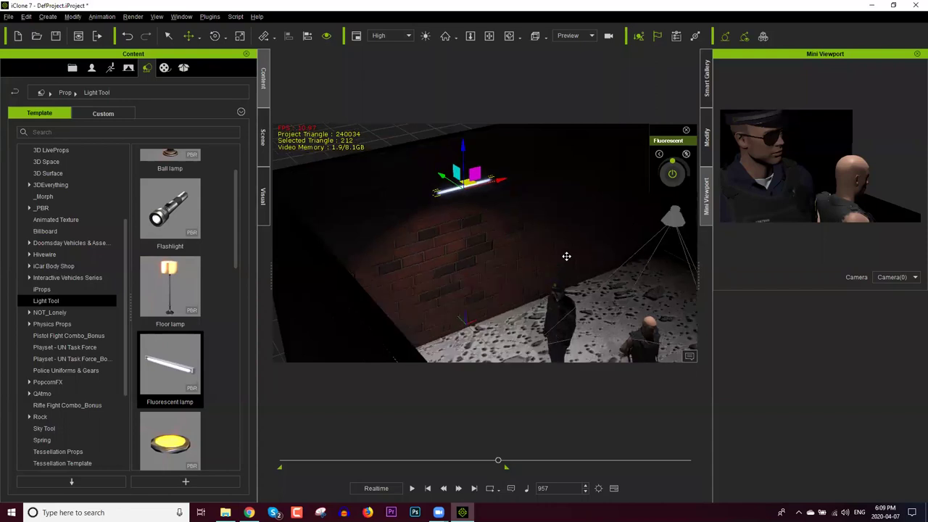
{"action": "scroll", "coordinate": [587, 284], "scroll_direction": "down", "scroll_amount": 1}
{"action": "middle_click_drag", "start_coordinate": [572, 281], "coordinate": [405, 230]}
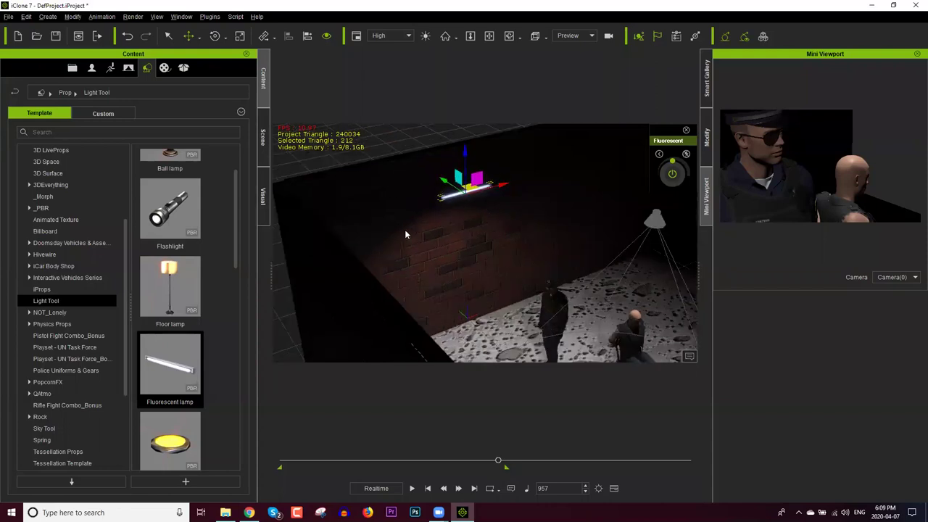
{"action": "scroll", "coordinate": [410, 230], "scroll_direction": "down", "scroll_amount": 1}
{"action": "middle_click_drag", "start_coordinate": [357, 187], "coordinate": [314, 187]}
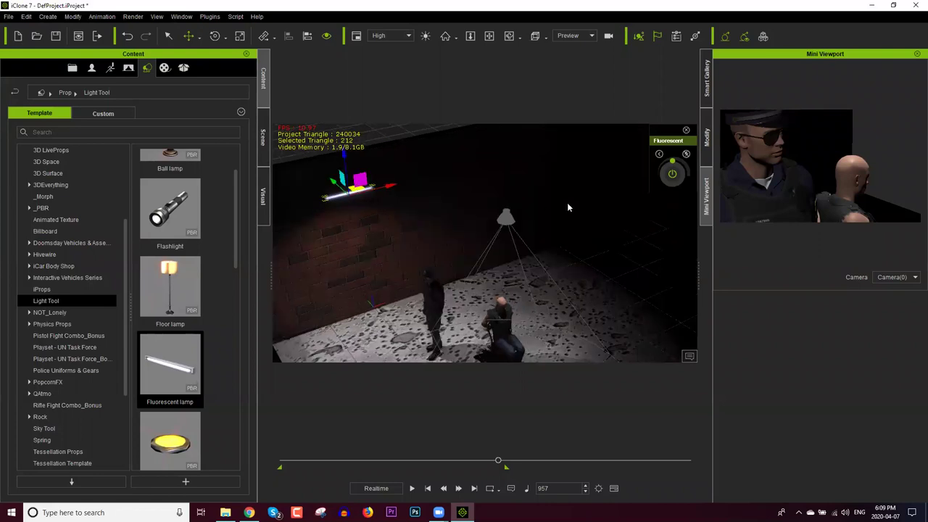
{"action": "key", "text": "ctrl+v"}
{"action": "left_click_drag", "start_coordinate": [717, 246], "coordinate": [726, 243]}
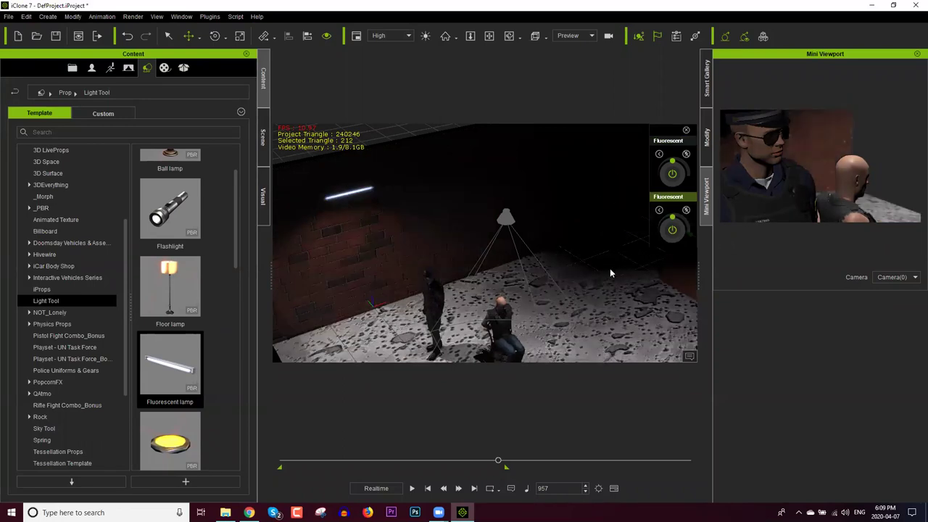
{"action": "key", "text": "x"}
{"action": "left_click_drag", "start_coordinate": [470, 223], "coordinate": [497, 216]}
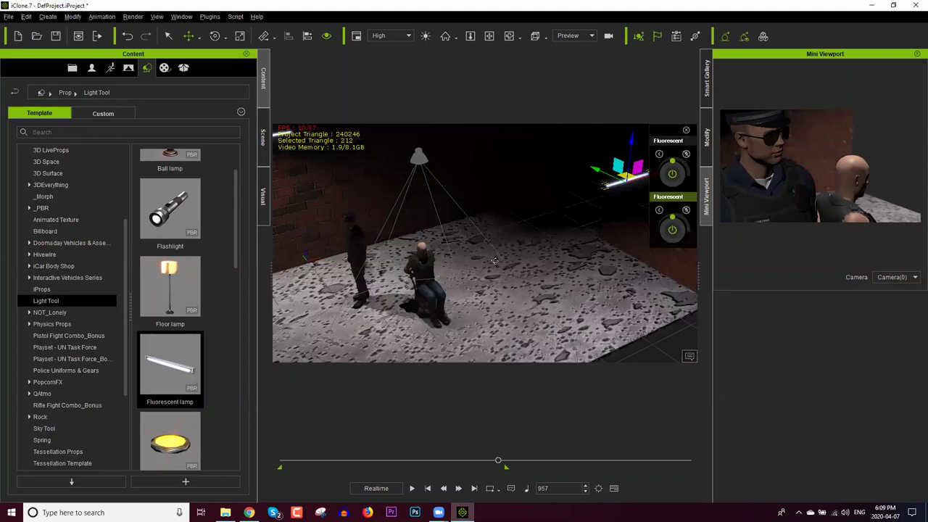
Step: Position the copied Fluorescent lamp near the opposite wall at about X 372, Y -560, Z 309 and close the lamps' light controls
{"action": "left_click_drag", "start_coordinate": [496, 258], "coordinate": [567, 194]}
{"action": "mouse_move", "coordinate": [581, 158]}
{"action": "left_mouse_down"}
{"action": "mouse_move", "coordinate": [587, 148]}
{"action": "mouse_move", "coordinate": [584, 161]}
{"action": "left_mouse_up"}
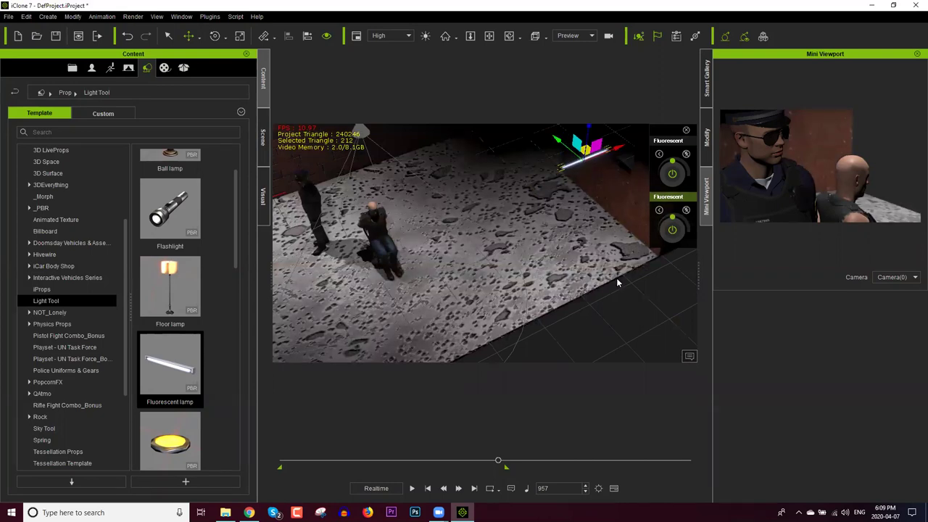
{"action": "right_click", "coordinate": [584, 162]}
{"action": "left_click", "coordinate": [641, 338]}
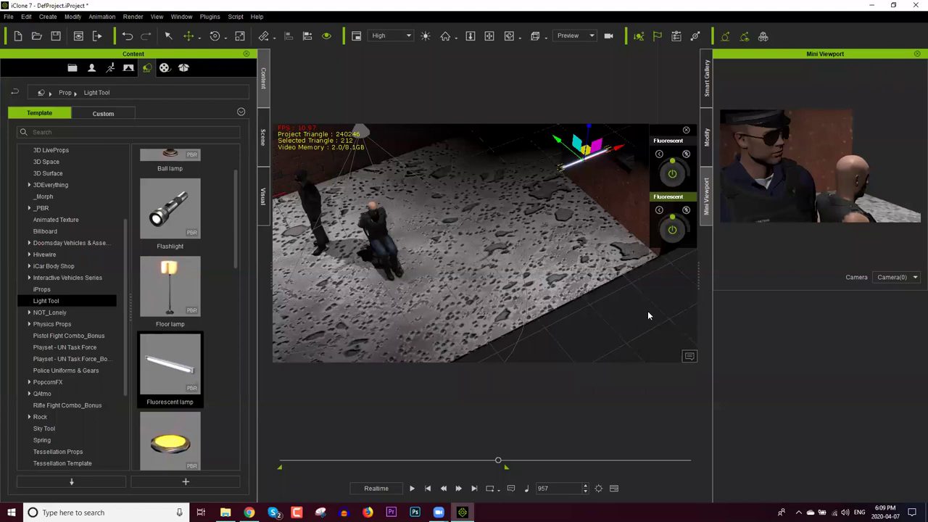
{"action": "left_click", "coordinate": [686, 131]}
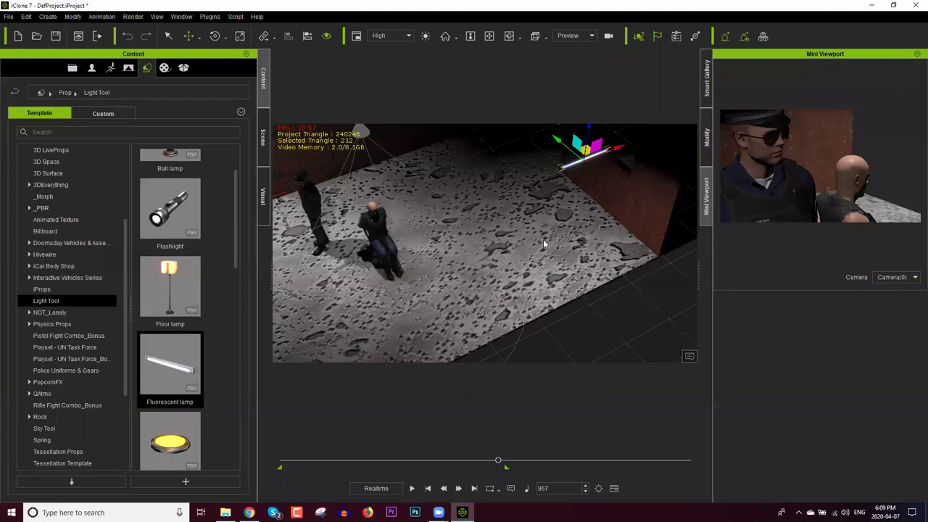
Step: Close the Mini Viewport, change the viewport camera from Preview to Switch, and return the playhead to frame 1
{"action": "left_click", "coordinate": [917, 53]}
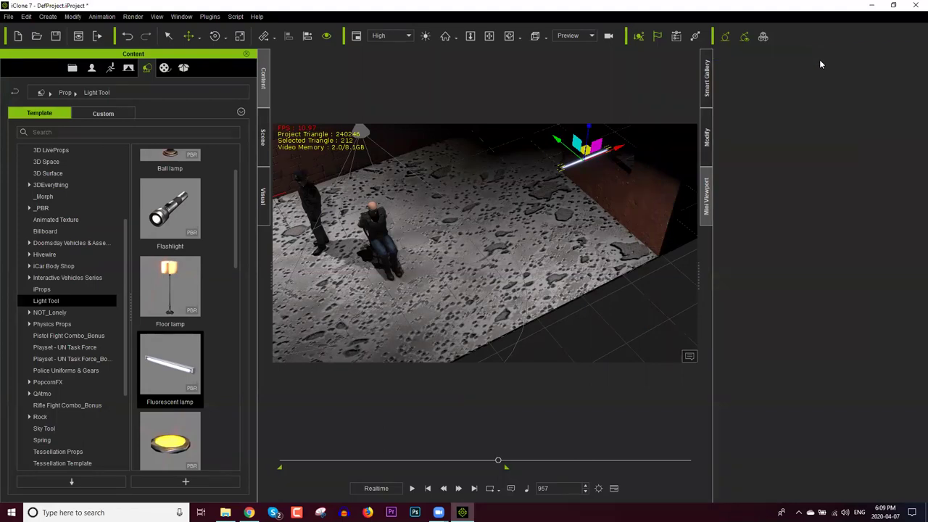
{"action": "left_click", "coordinate": [591, 36]}
{"action": "left_click", "coordinate": [578, 53]}
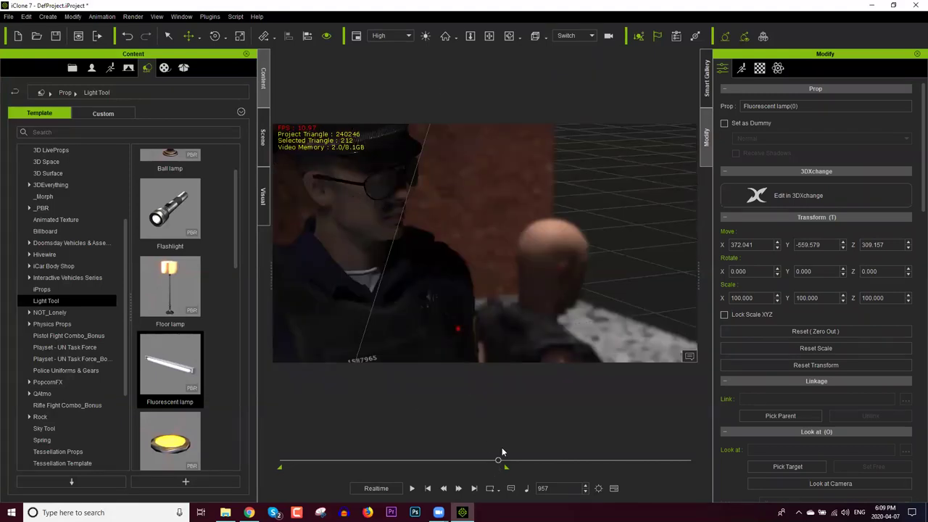
{"action": "left_click_drag", "start_coordinate": [497, 459], "coordinate": [256, 462]}
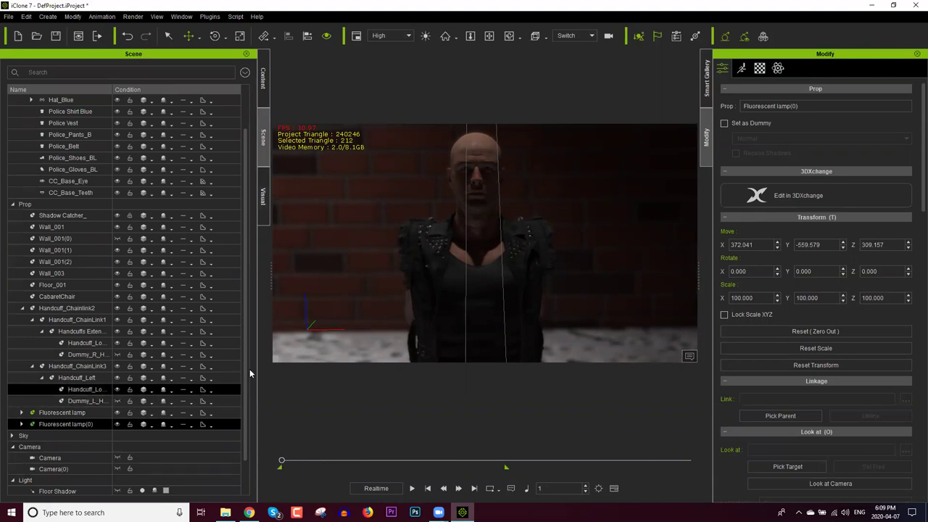
Step: Hide the Spotlight in the scene list and play the shot from the beginning
{"action": "scroll", "coordinate": [177, 440], "scroll_direction": "down", "scroll_amount": 2}
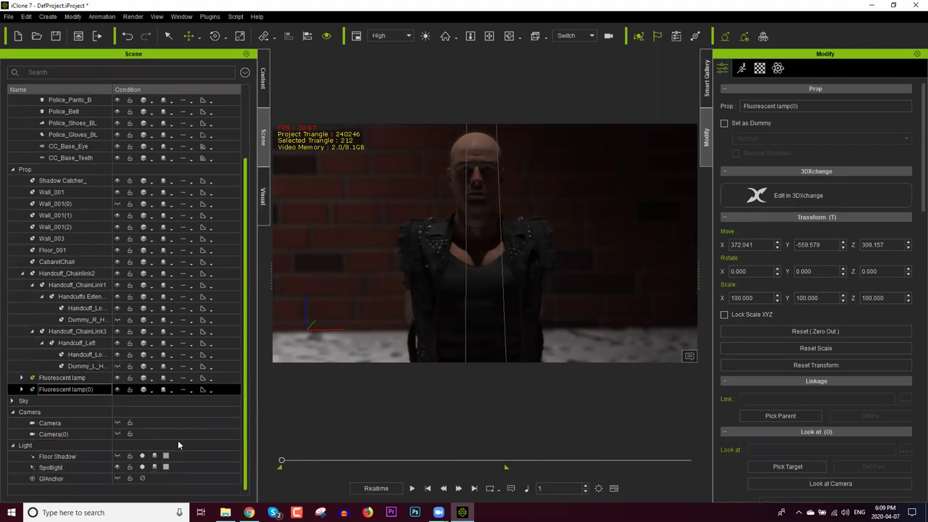
{"action": "left_click", "coordinate": [116, 468]}
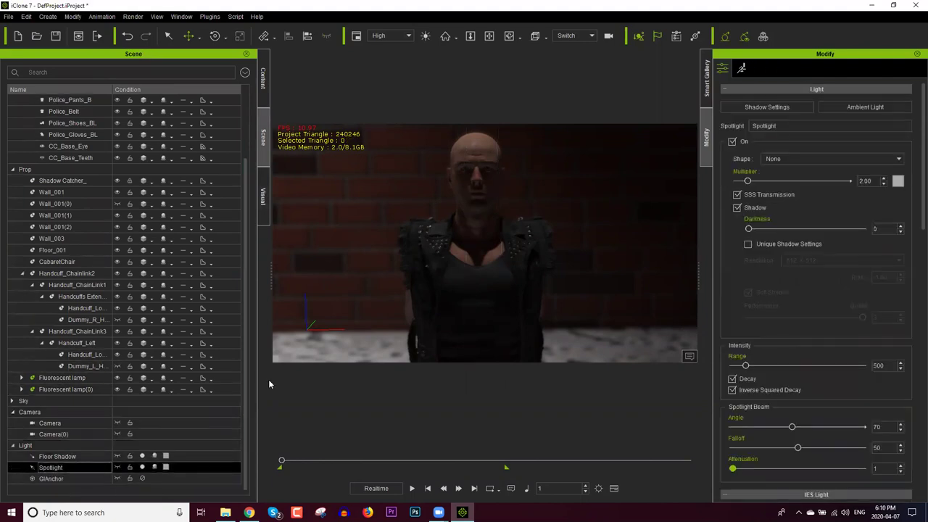
{"action": "left_click", "coordinate": [412, 489]}
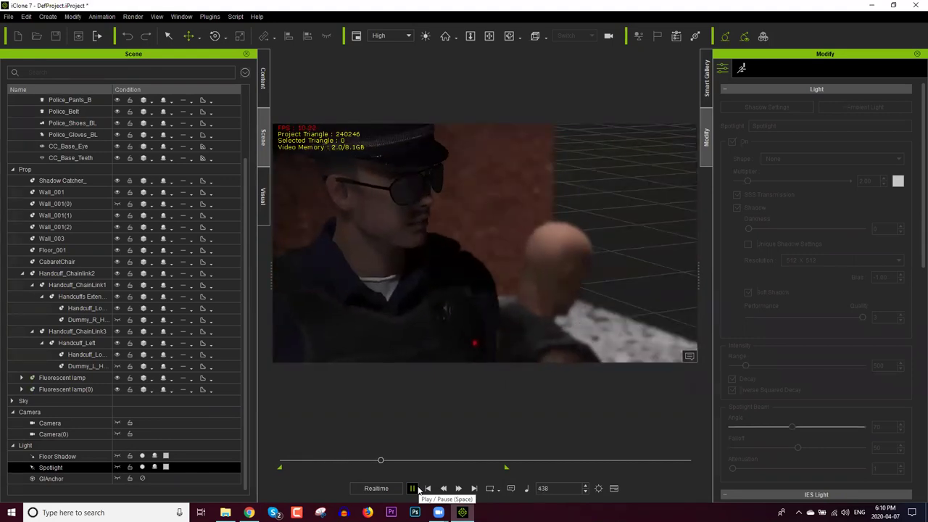
{"action": "left_click", "coordinate": [412, 488]}
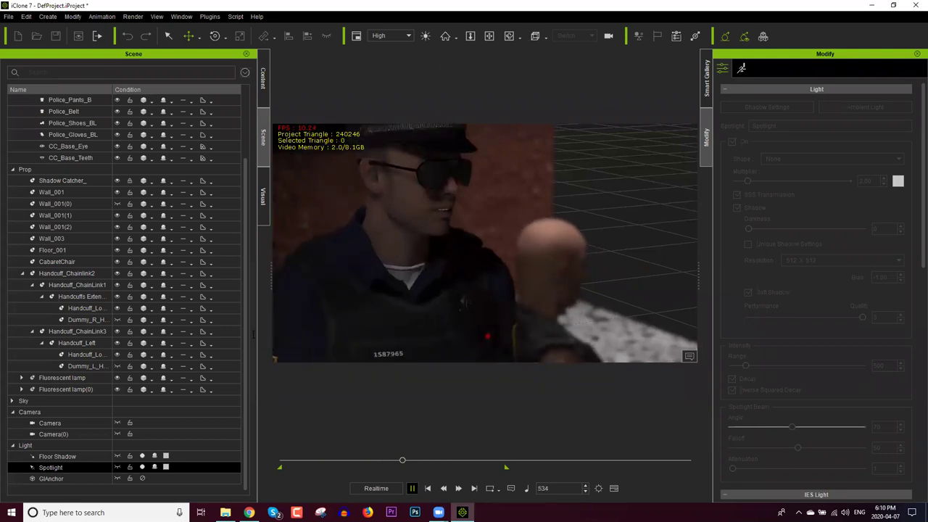
Step: Make Wall_001(0) visible, play the rest of the shot, and move the playhead back to about frame 562
{"action": "left_click", "coordinate": [116, 204]}
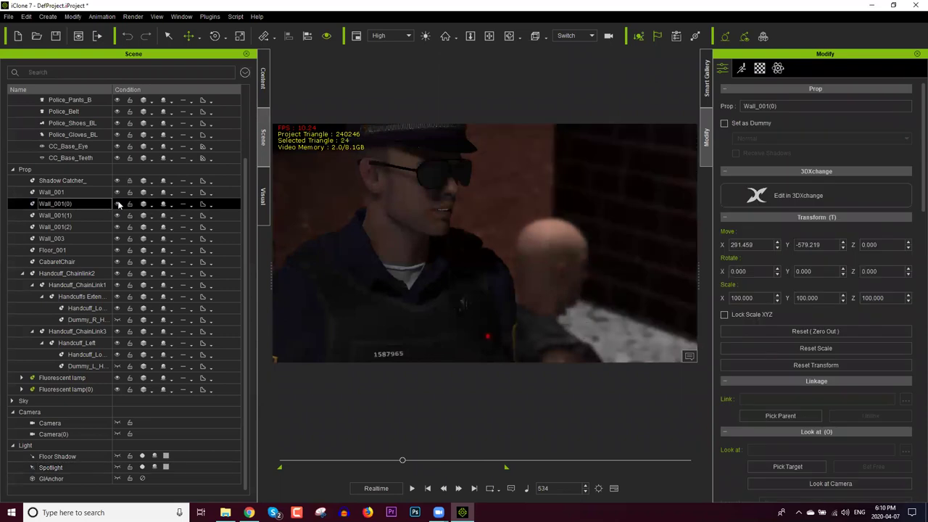
{"action": "left_click", "coordinate": [413, 489]}
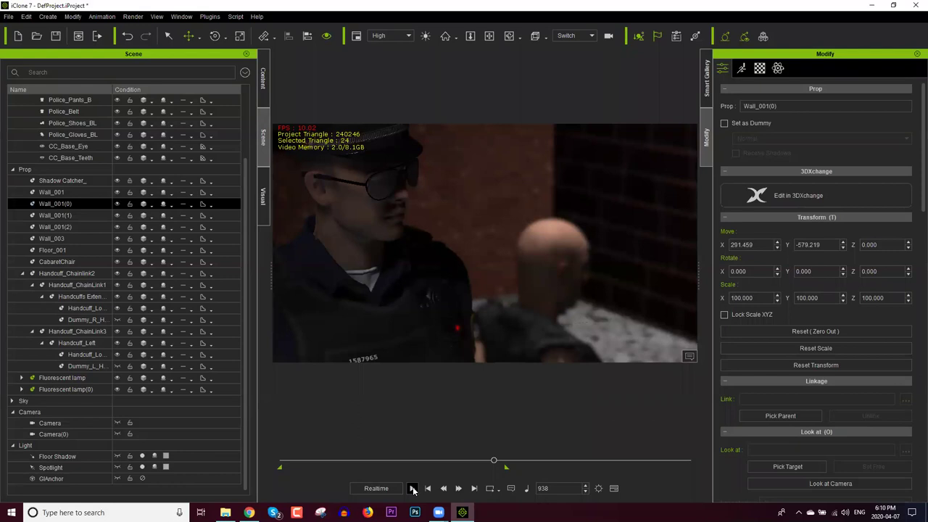
{"action": "left_click_drag", "start_coordinate": [494, 459], "coordinate": [410, 458]}
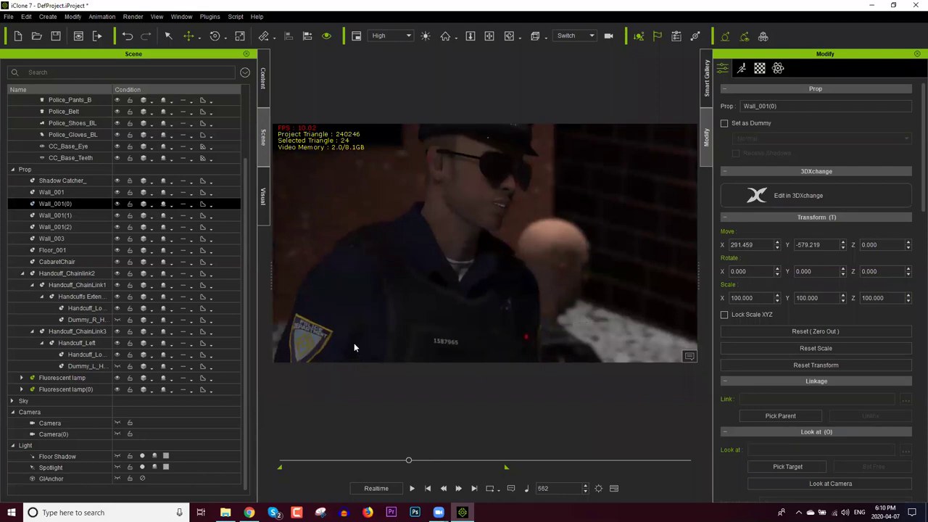
Step: Open the Timeline, remove the Project tracks from it, and fit the full length of the Camera(0) tracks in view
{"action": "key", "text": "F3"}
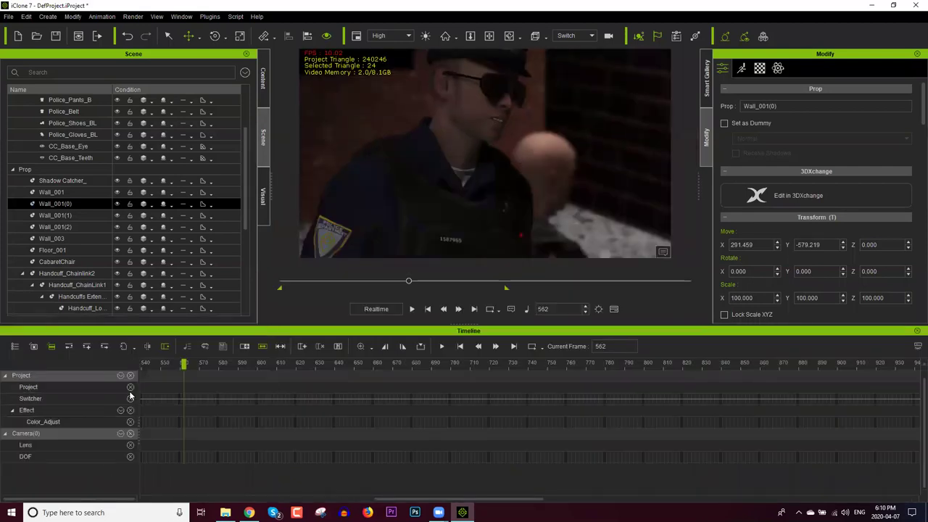
{"action": "left_click", "coordinate": [131, 377]}
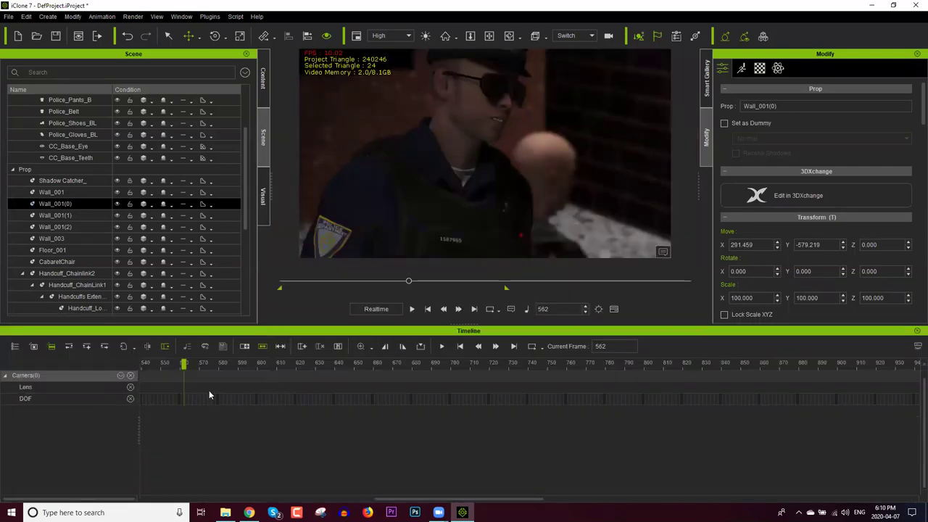
{"action": "scroll", "coordinate": [254, 409], "scroll_direction": "down", "scroll_amount": 2}
{"action": "scroll", "coordinate": [245, 412], "scroll_direction": "down", "scroll_amount": 3}
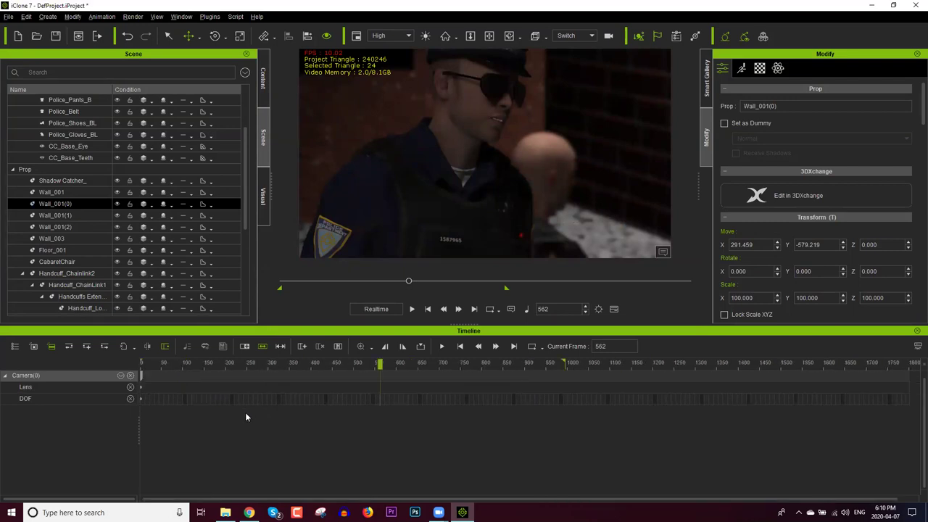
Step: Copy Camera(0)'s DOF key from the first frame and paste it at about frame 637
{"action": "left_click", "coordinate": [140, 401]}
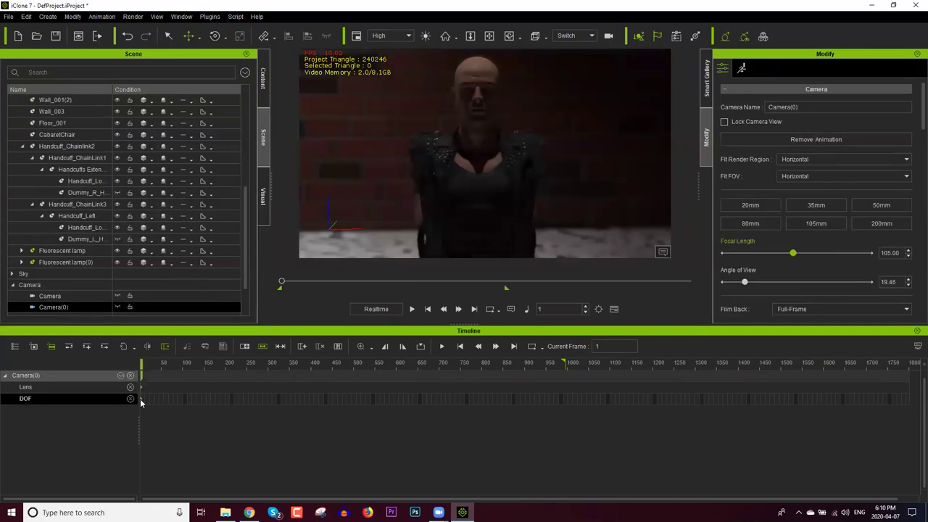
{"action": "right_click", "coordinate": [140, 403]}
{"action": "left_click", "coordinate": [174, 420]}
{"action": "left_click_drag", "start_coordinate": [462, 367], "coordinate": [414, 367]}
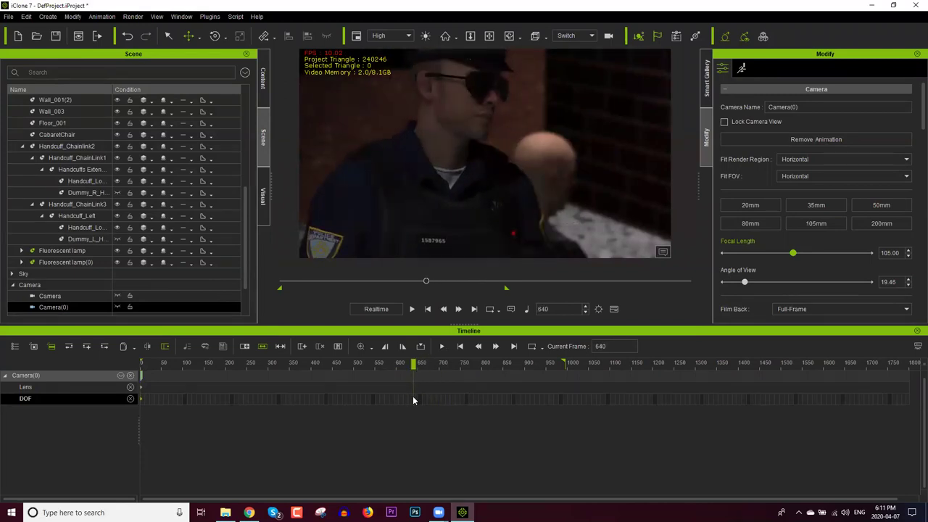
{"action": "right_click", "coordinate": [412, 397]}
{"action": "left_click", "coordinate": [445, 432]}
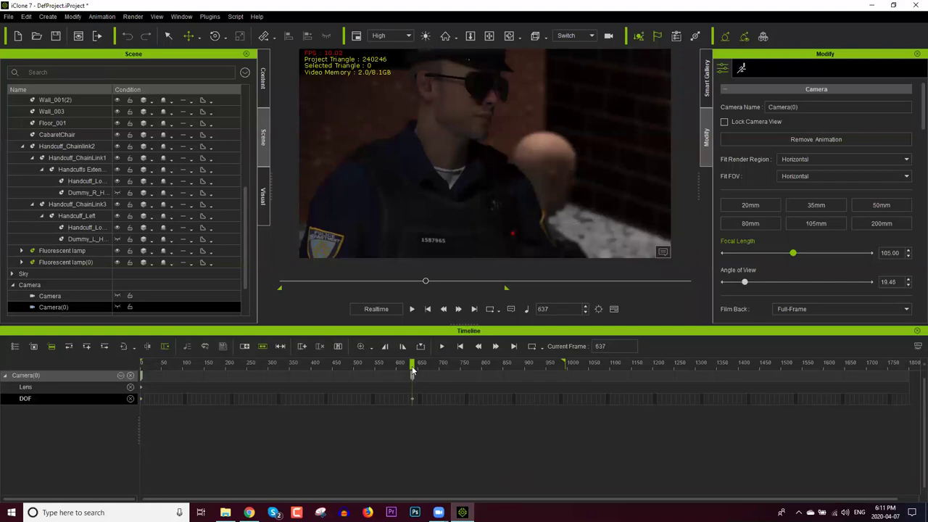
Step: At frame 688, pick the seated avatar's head as Camera(0)'s depth-of-field focus target
{"action": "left_click_drag", "start_coordinate": [414, 364], "coordinate": [434, 364]}
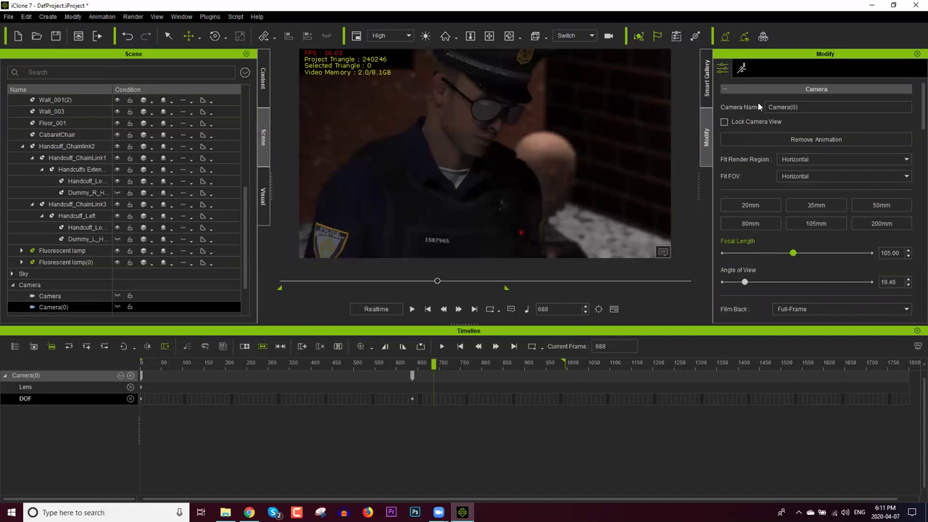
{"action": "scroll", "coordinate": [914, 135], "scroll_direction": "down", "scroll_amount": 1}
{"action": "scroll", "coordinate": [913, 135], "scroll_direction": "down", "scroll_amount": 6}
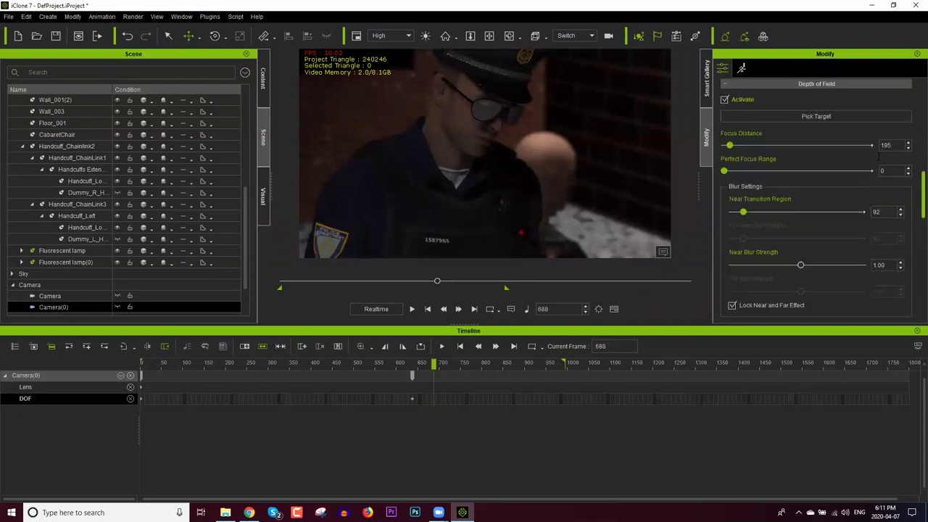
{"action": "left_click", "coordinate": [844, 118]}
{"action": "left_click", "coordinate": [554, 155]}
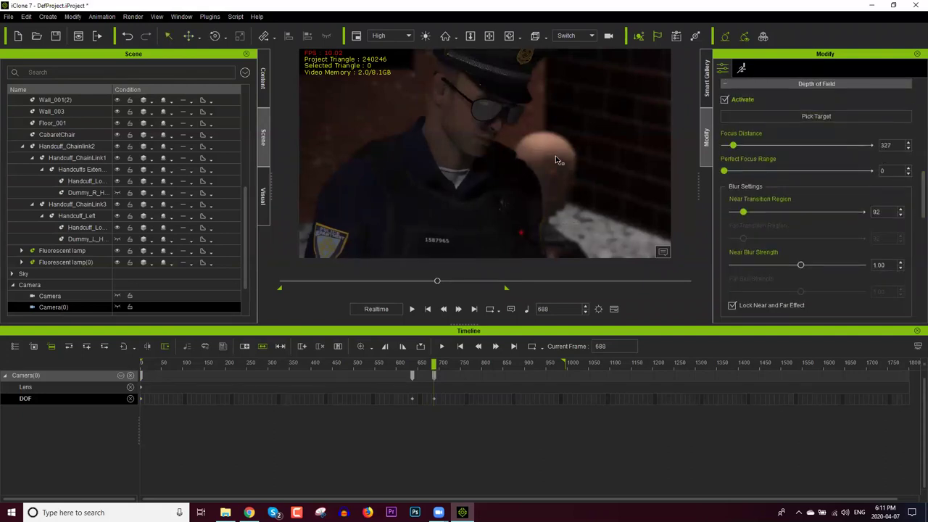
Step: Scrub between about frames 632 and 716 to review the focus shift, shrinking the Timeline for a larger viewport
{"action": "left_click", "coordinate": [412, 363]}
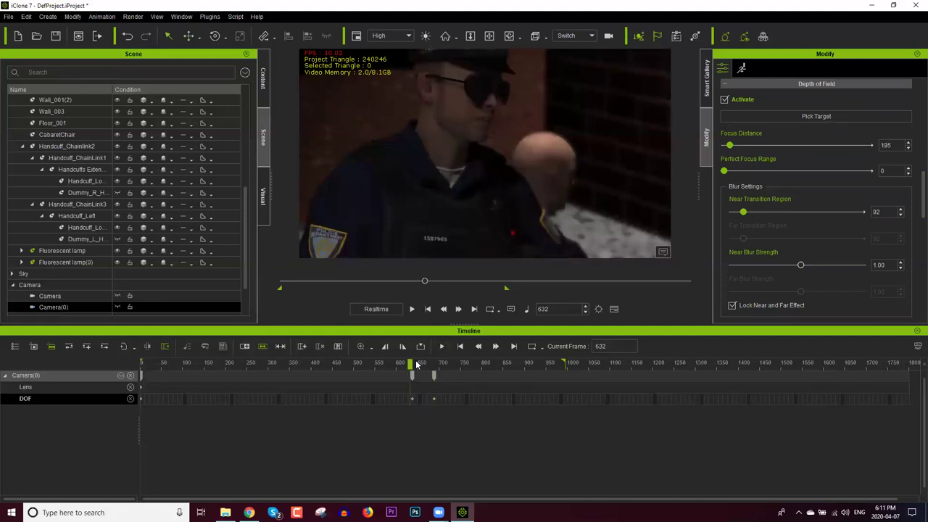
{"action": "left_click_drag", "start_coordinate": [423, 365], "coordinate": [436, 365]}
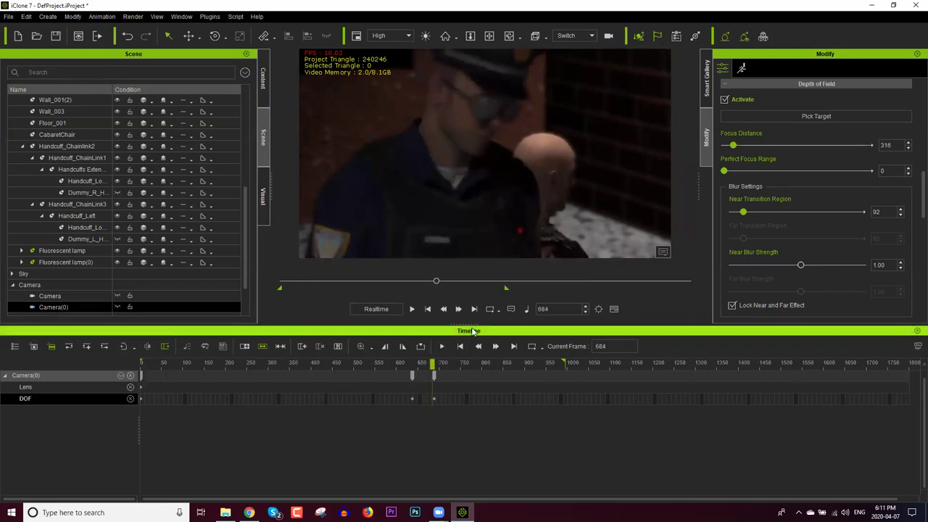
{"action": "left_click_drag", "start_coordinate": [472, 328], "coordinate": [430, 451]}
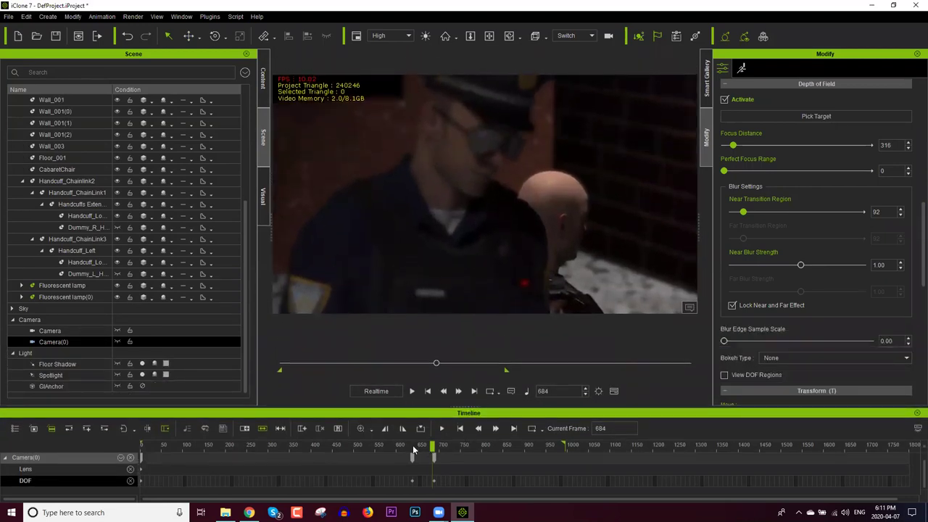
{"action": "left_click", "coordinate": [413, 445]}
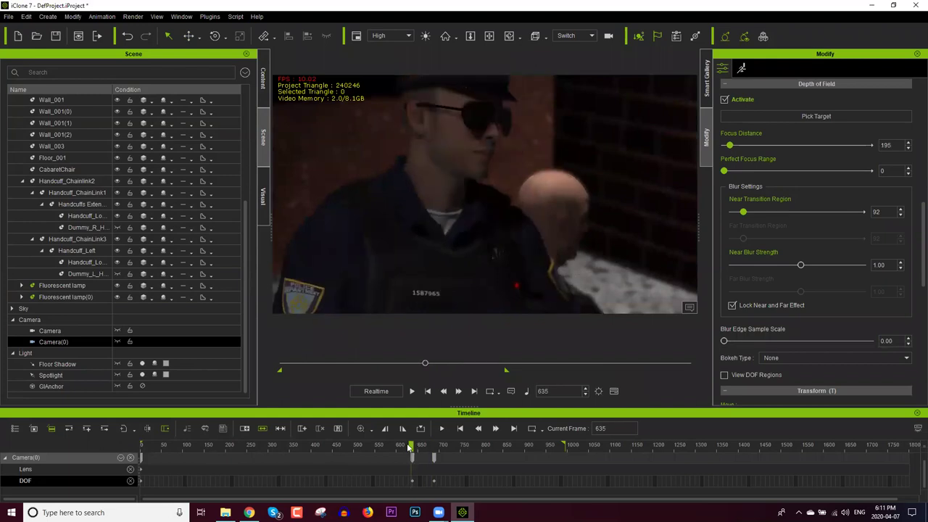
{"action": "left_click_drag", "start_coordinate": [412, 445], "coordinate": [445, 445]}
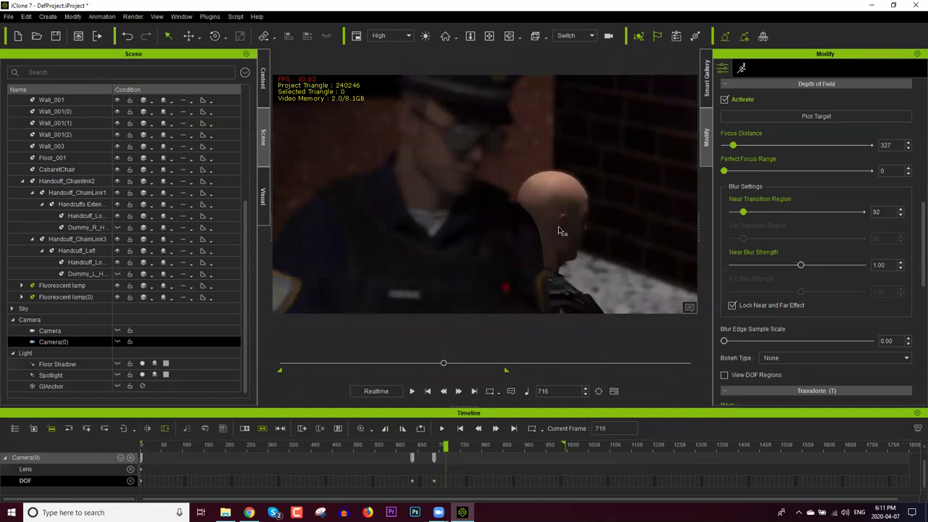
Step: Select the seated avatar and display its body and facial animation options
{"action": "left_click", "coordinate": [558, 230]}
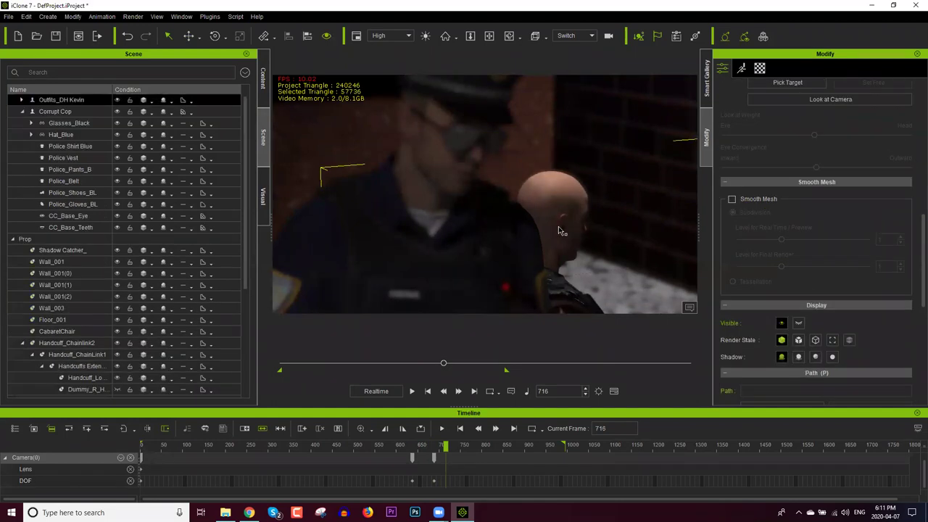
{"action": "left_click", "coordinate": [746, 69]}
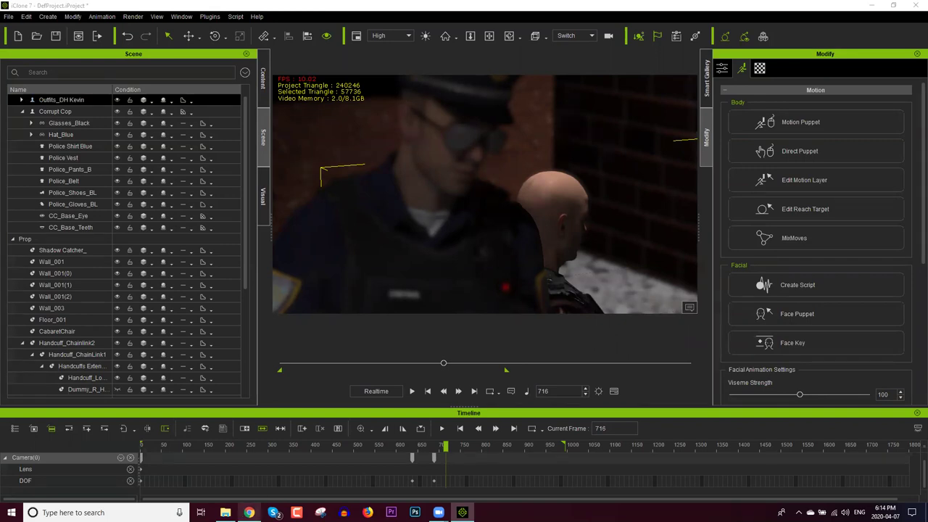
Step: Switch to Chrome and open reallusion.com in a new tab
{"action": "left_click", "coordinate": [249, 513]}
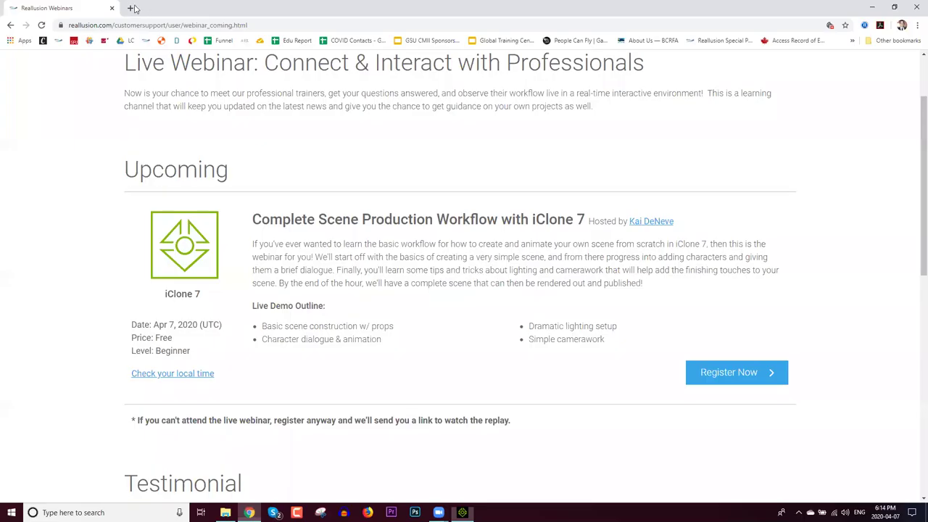
{"action": "left_click", "coordinate": [131, 8]}
{"action": "type", "text": "re"}
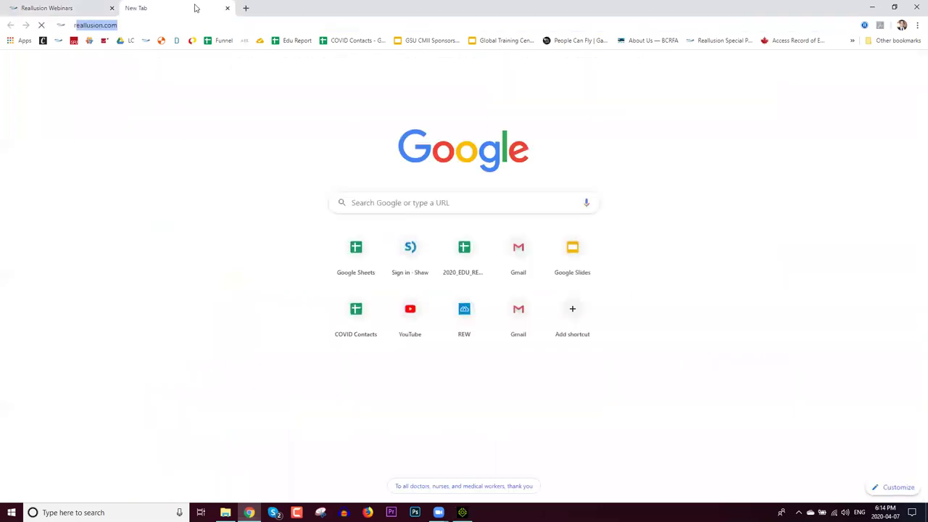
{"action": "key", "text": "Return"}
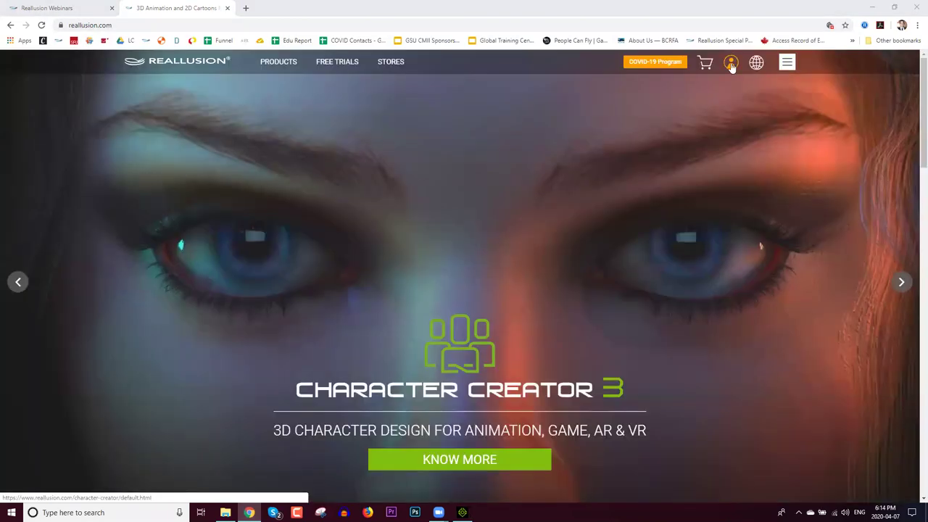
Step: Show the Reallusion account options, then open the Support section of the site's main navigation
{"action": "left_click", "coordinate": [731, 64]}
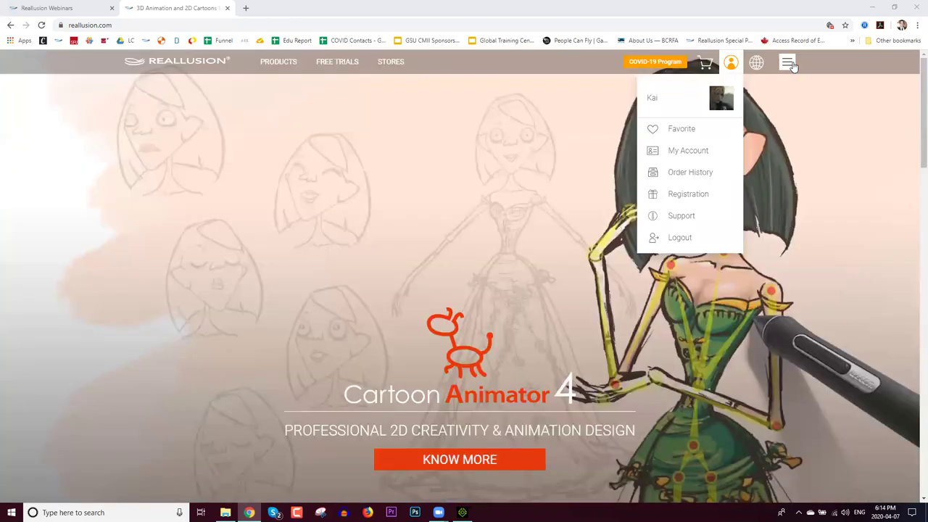
{"action": "left_click", "coordinate": [789, 63]}
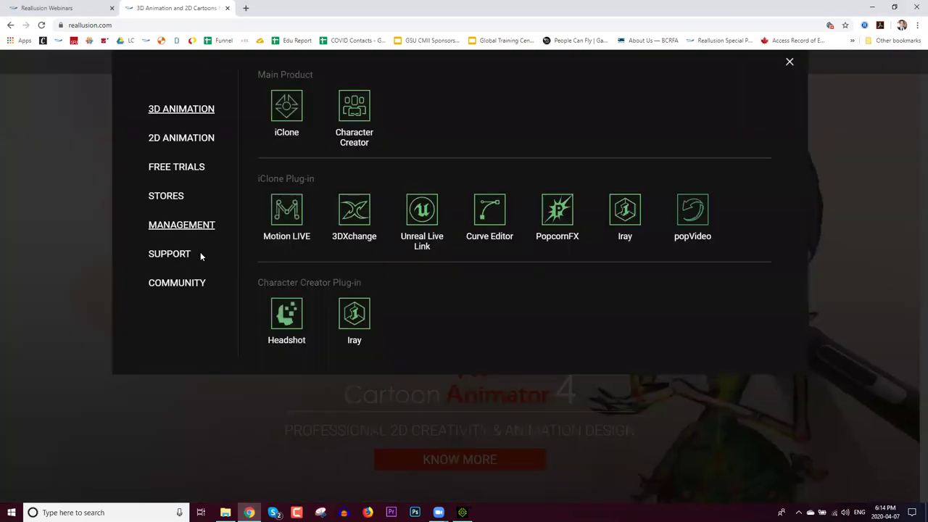
{"action": "left_click", "coordinate": [178, 254]}
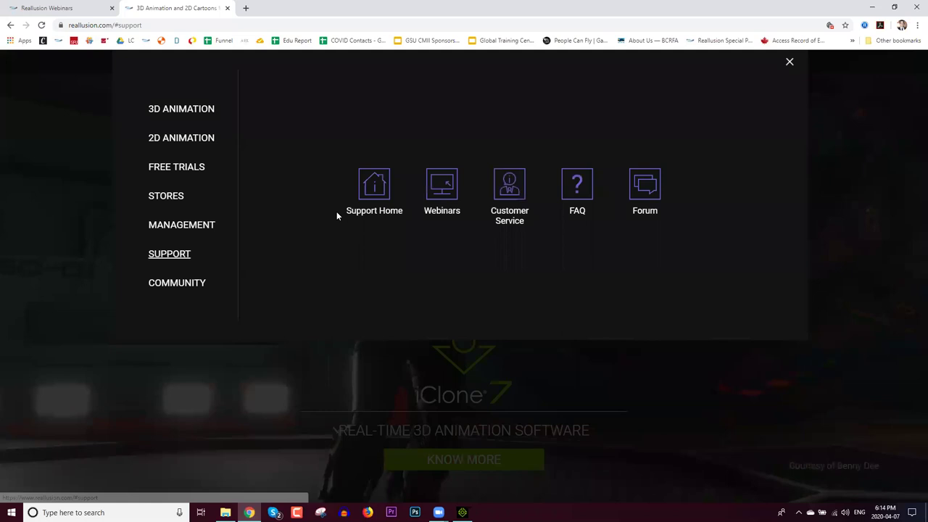
Step: Copy the link addresses of Customer Service in the Support section and Content Store in the Stores section
{"action": "right_click", "coordinate": [514, 190]}
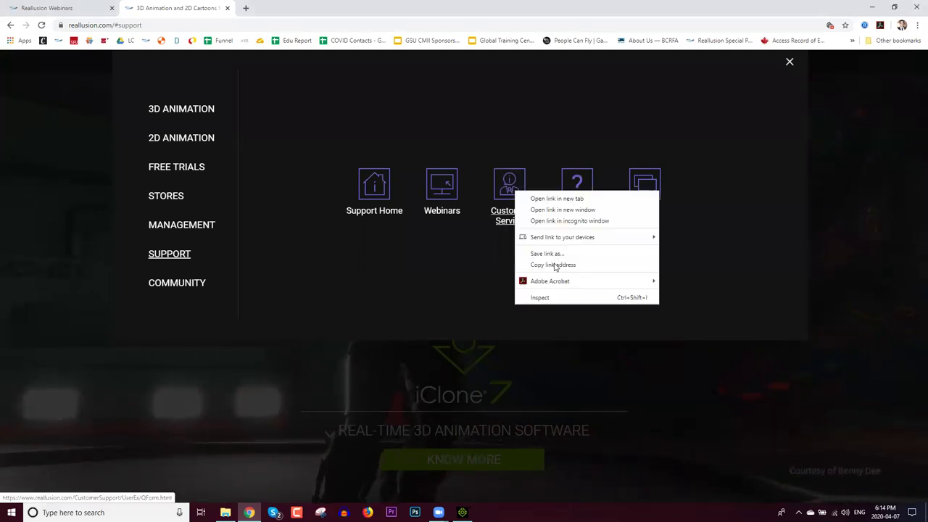
{"action": "left_click", "coordinate": [554, 264]}
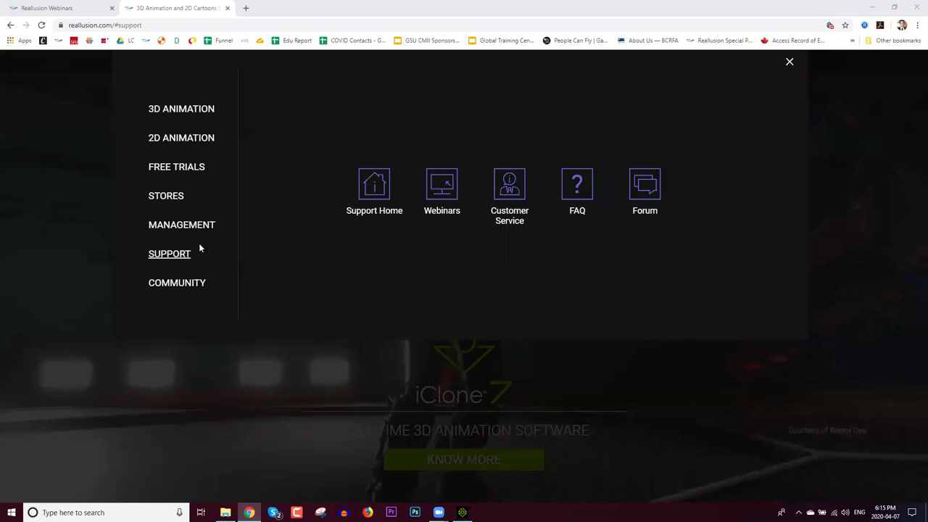
{"action": "left_click", "coordinate": [170, 198]}
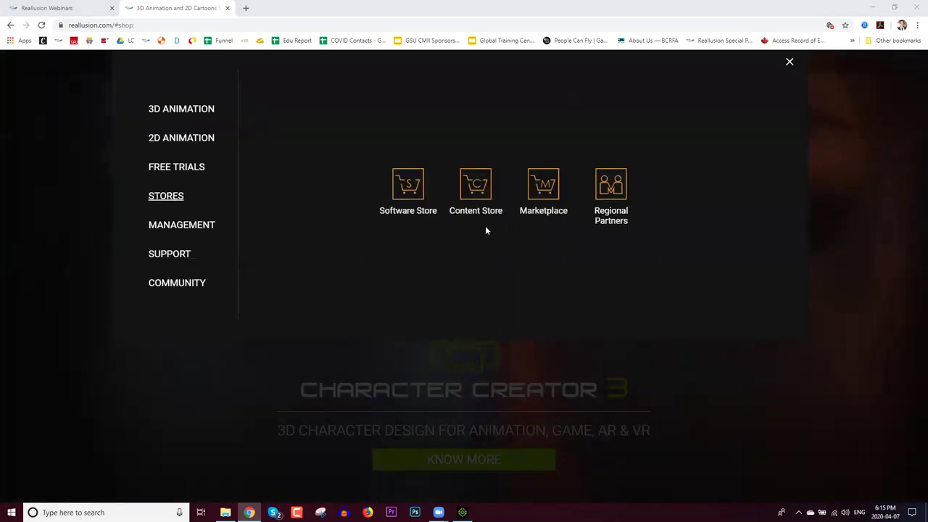
{"action": "right_click", "coordinate": [475, 187]}
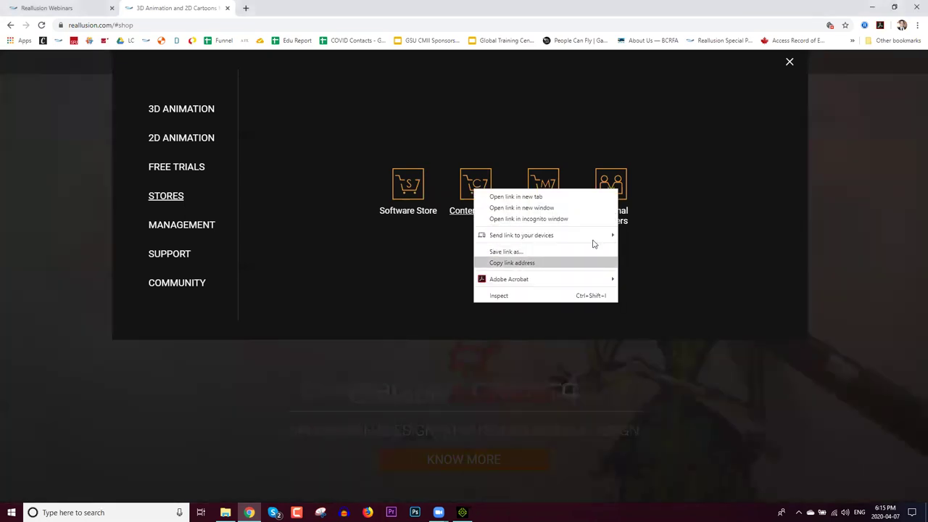
{"action": "left_click", "coordinate": [592, 242]}
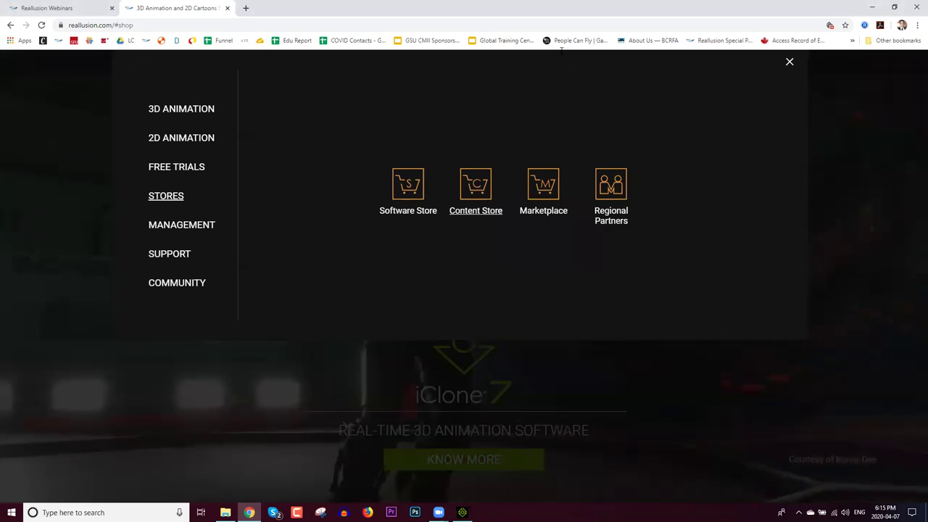
{"action": "left_click", "coordinate": [562, 51]}
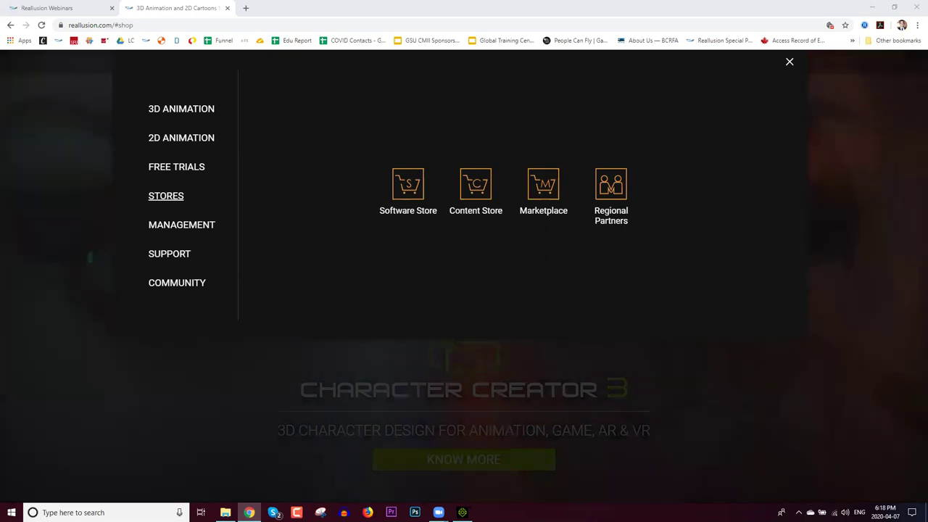
Step: Switch to iClone and view the set and its surrounding walls through the Preview camera
{"action": "key", "text": "alt+Tab"}
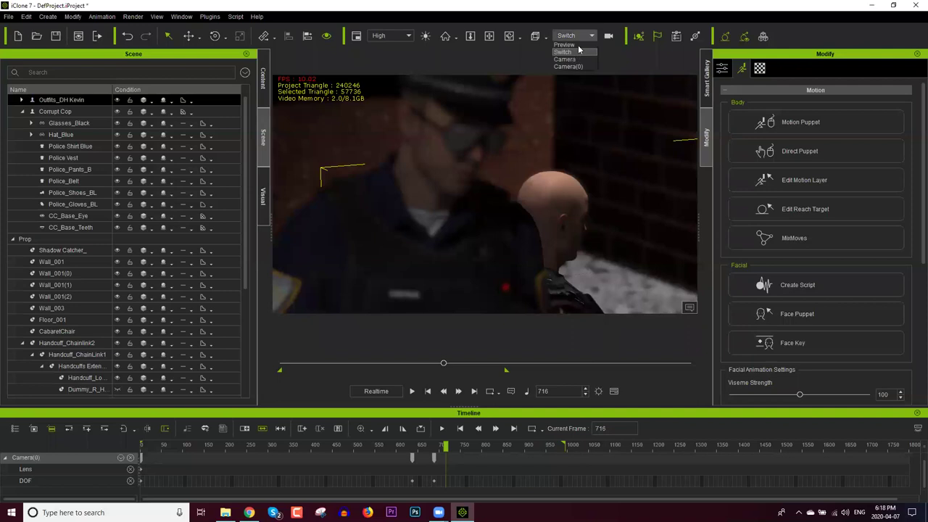
{"action": "left_click", "coordinate": [578, 45]}
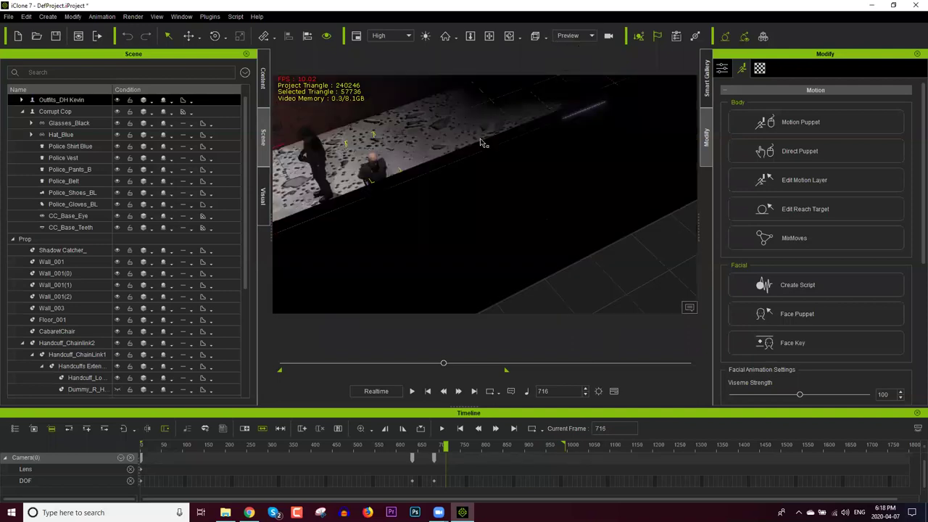
{"action": "left_click", "coordinate": [451, 215]}
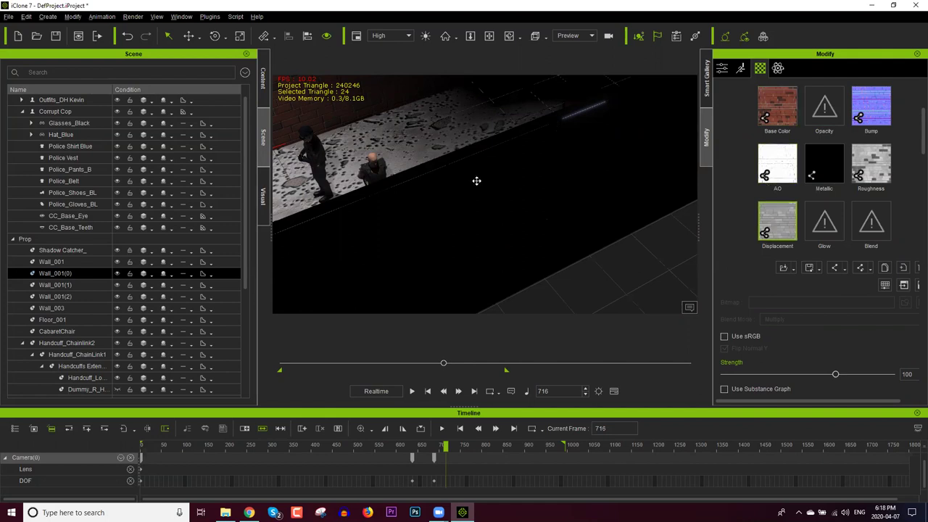
{"action": "right_click_drag", "start_coordinate": [496, 180], "coordinate": [477, 193], "text": "alt"}
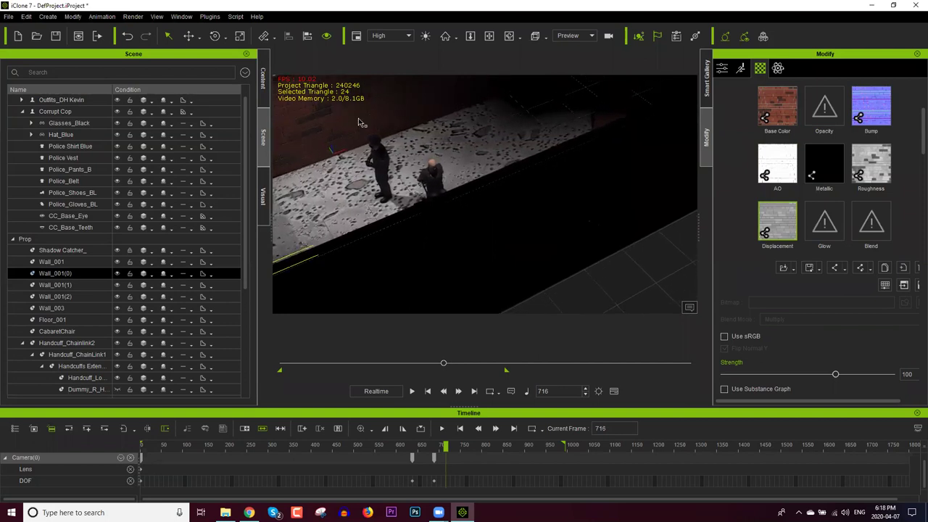
Step: Select the individual wall props around the set and preview the brick wall's Base Color texture
{"action": "left_click", "coordinate": [361, 123]}
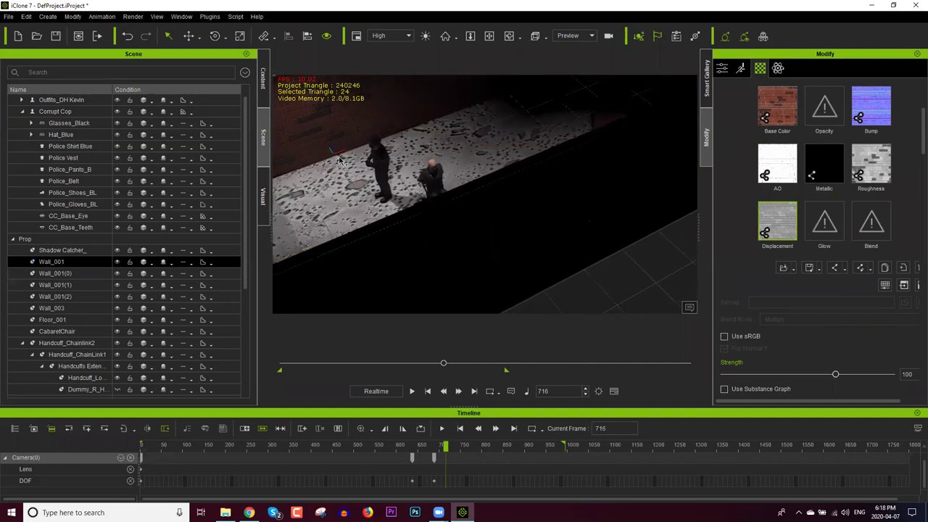
{"action": "right_click_drag", "start_coordinate": [357, 189], "coordinate": [402, 148]}
{"action": "left_click", "coordinate": [402, 149]}
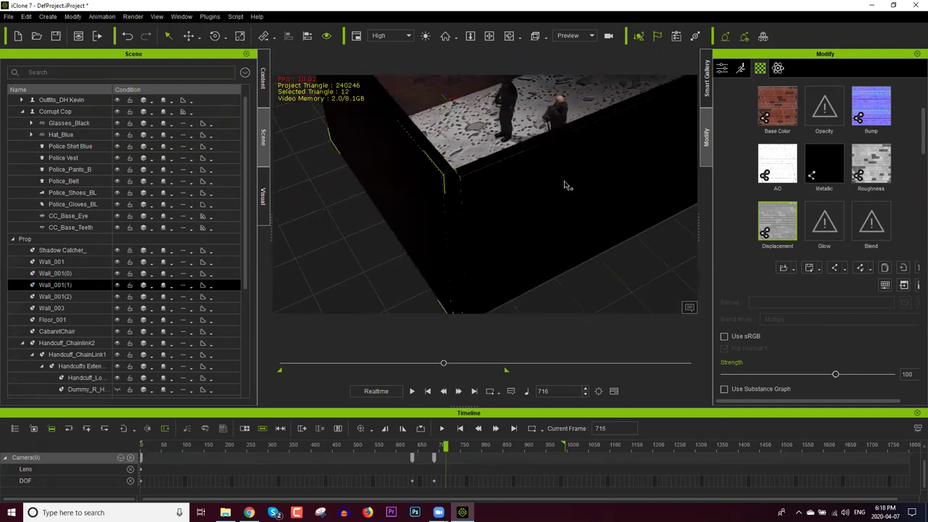
{"action": "right_click_drag", "start_coordinate": [426, 255], "coordinate": [529, 249]}
{"action": "left_click", "coordinate": [528, 249]}
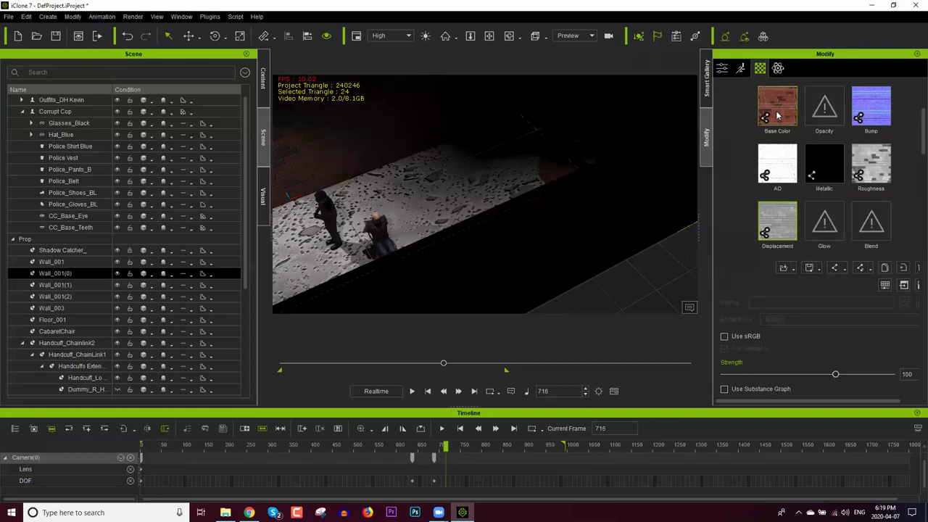
{"action": "mouse_move", "coordinate": [777, 116]}
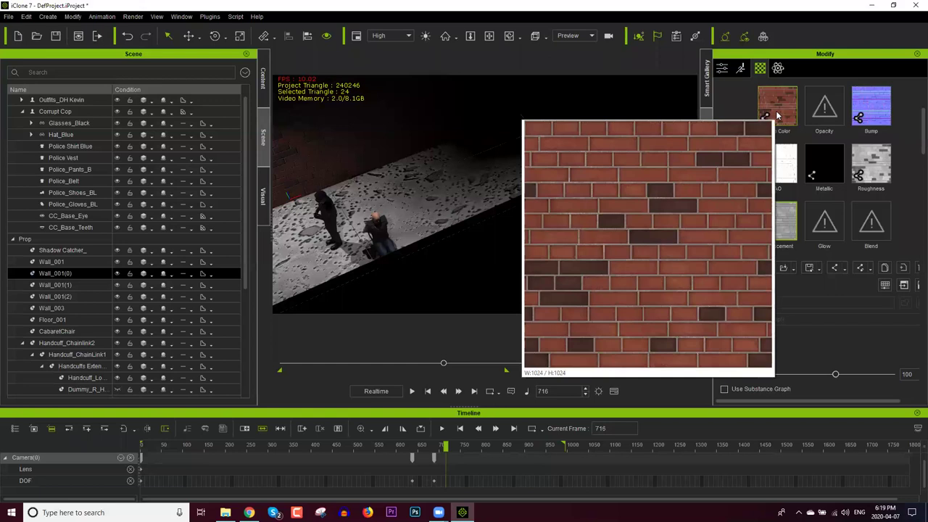
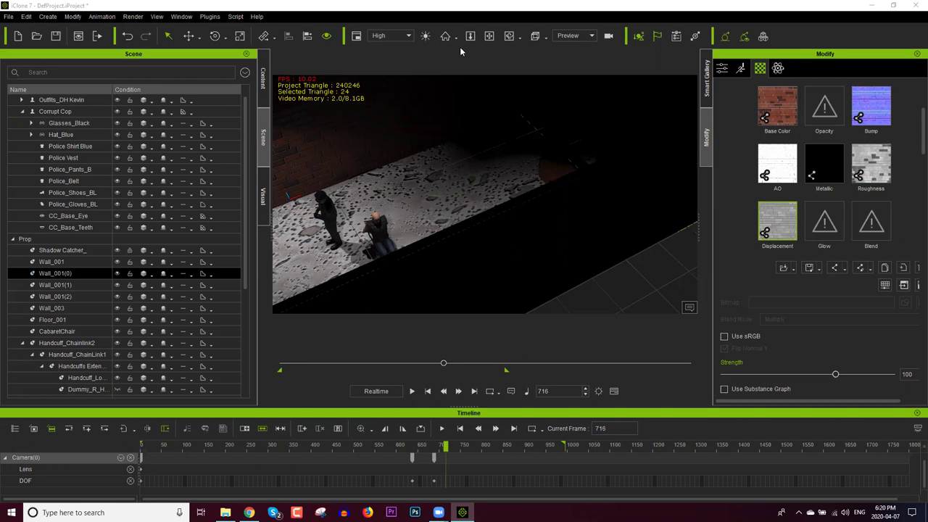
Step: Attach Wall_003 to Wall_001(2) as its parent
{"action": "left_click", "coordinate": [55, 296], "text": "ctrl"}
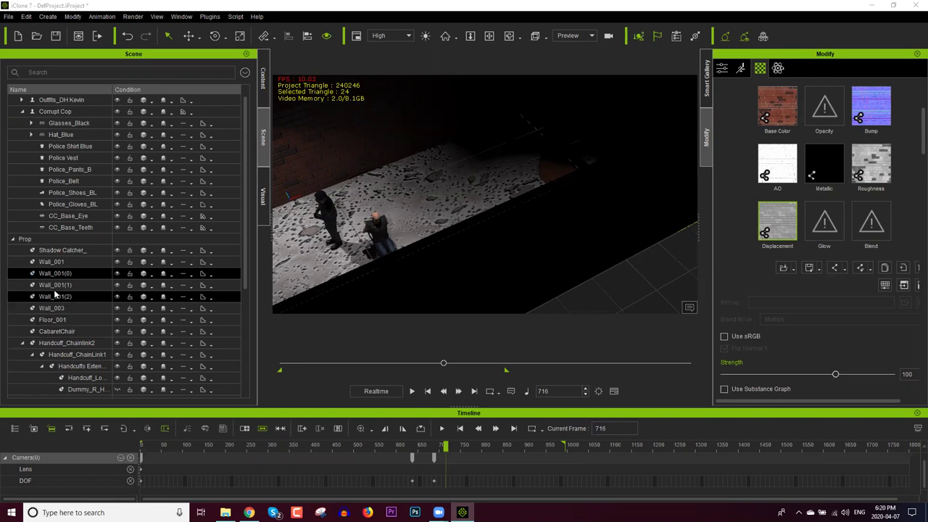
{"action": "left_click", "coordinate": [55, 290], "text": "shift"}
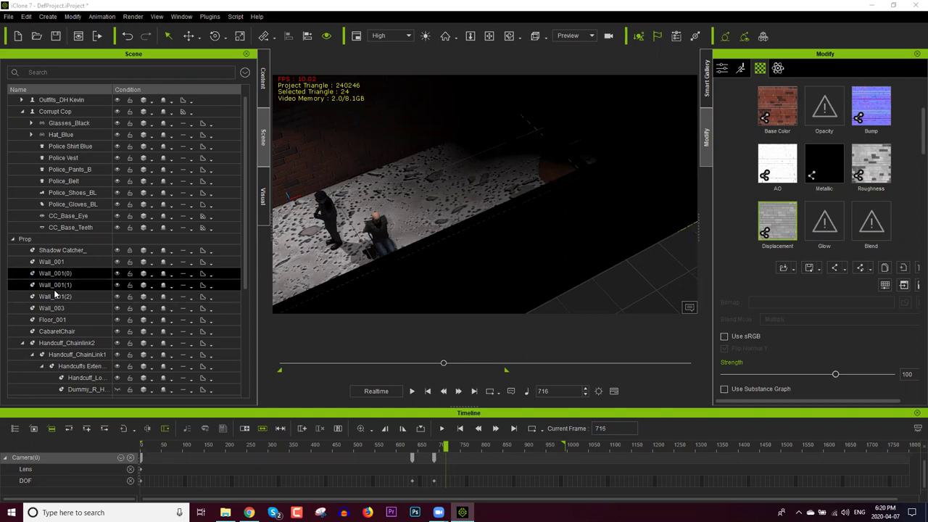
{"action": "left_click", "coordinate": [61, 307]}
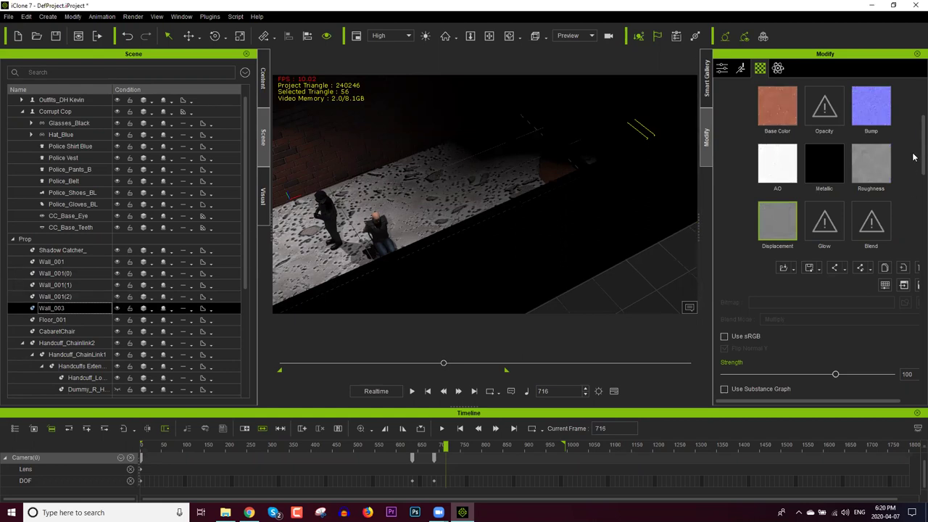
{"action": "left_click", "coordinate": [722, 71]}
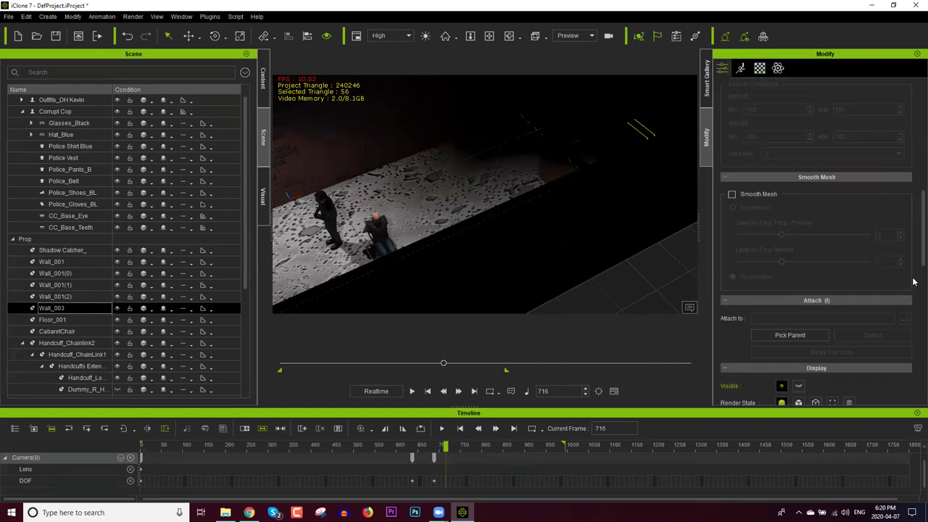
{"action": "left_click", "coordinate": [790, 335]}
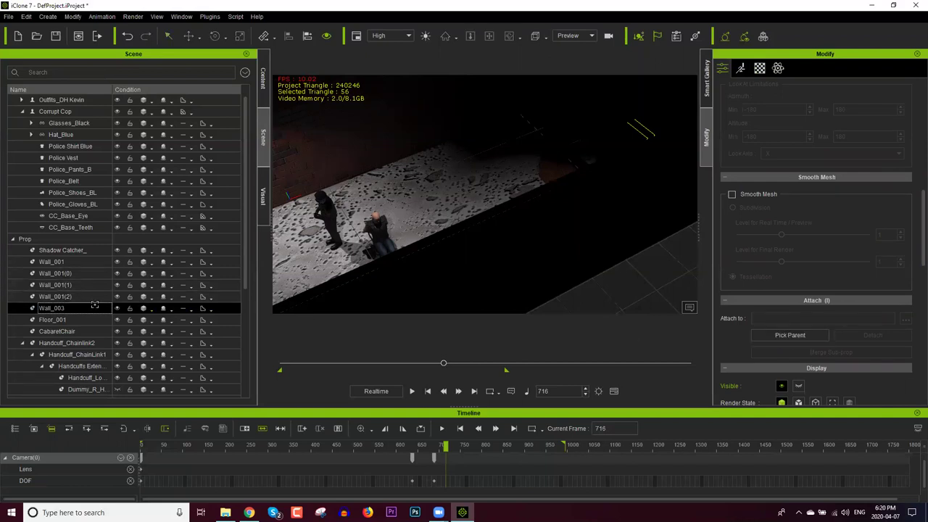
{"action": "left_click", "coordinate": [67, 296]}
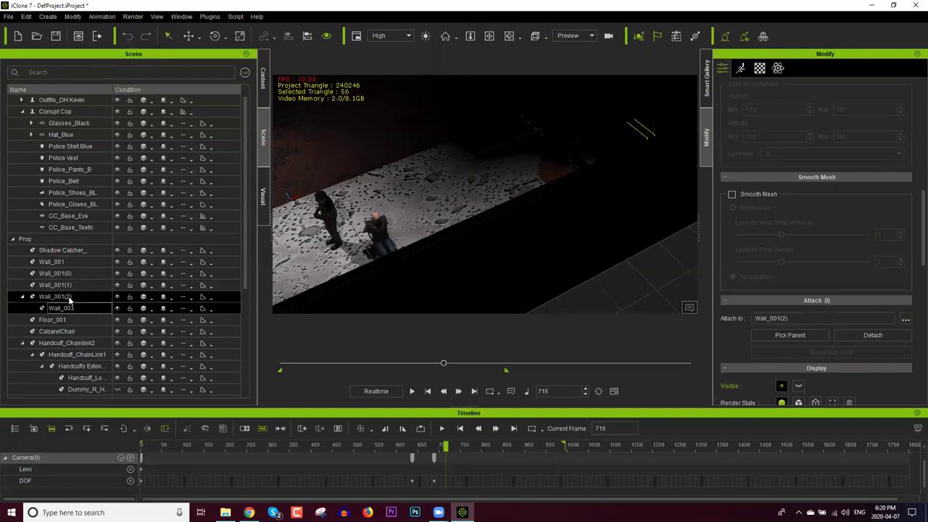
Step: Attach Wall_001(2) to Wall_001(1), and Wall_001(1) to Wall_001(0)
{"action": "left_click", "coordinate": [799, 335]}
{"action": "left_click", "coordinate": [67, 286]}
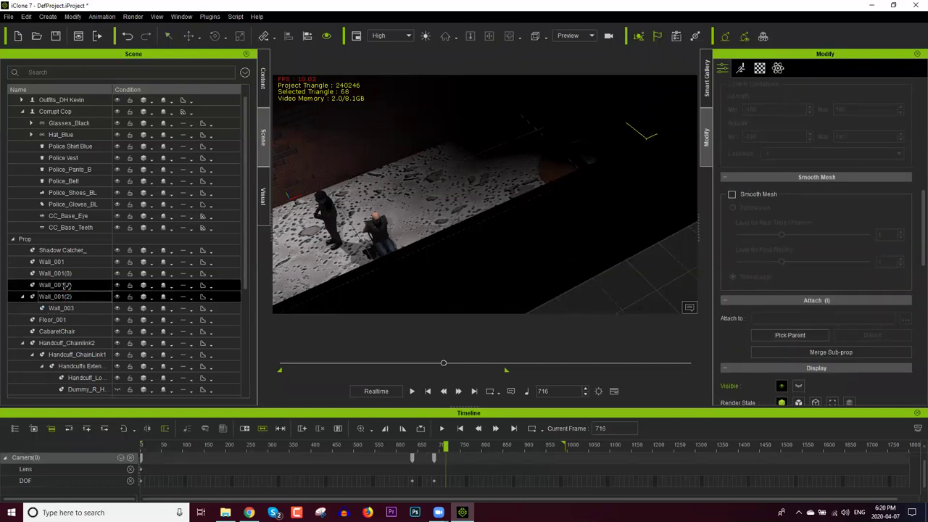
{"action": "left_click", "coordinate": [69, 285]}
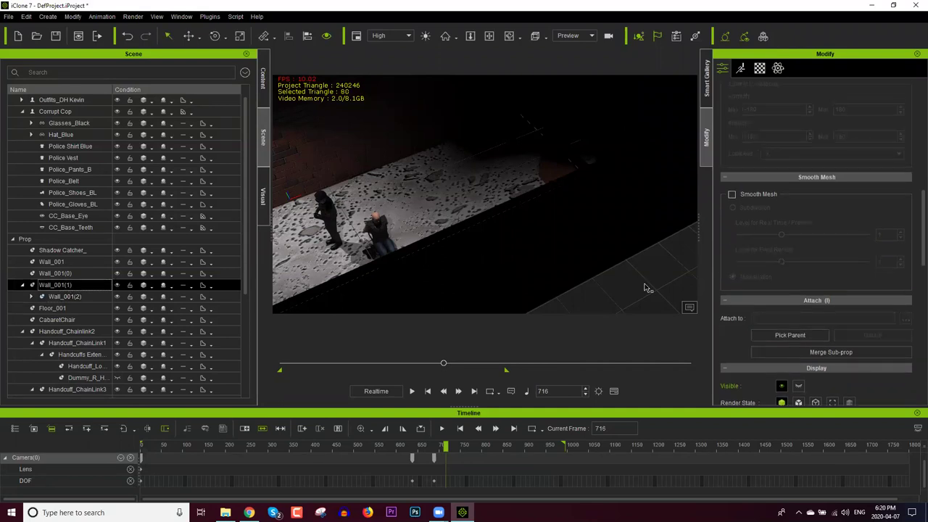
{"action": "left_click", "coordinate": [793, 337]}
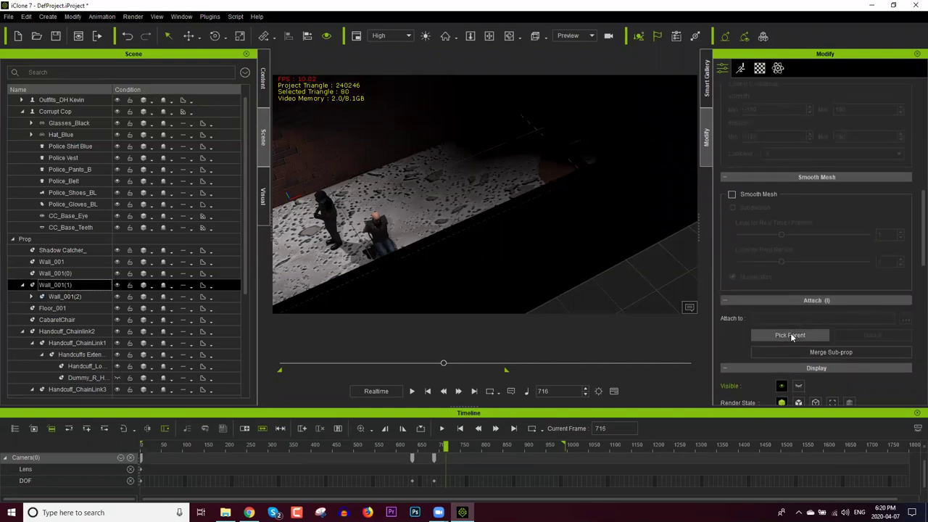
{"action": "left_click", "coordinate": [69, 273]}
Step: Attach Wall_001(0) to Wall_001, making Wall_001 the root of the wall hierarchy
{"action": "left_click", "coordinate": [67, 274]}
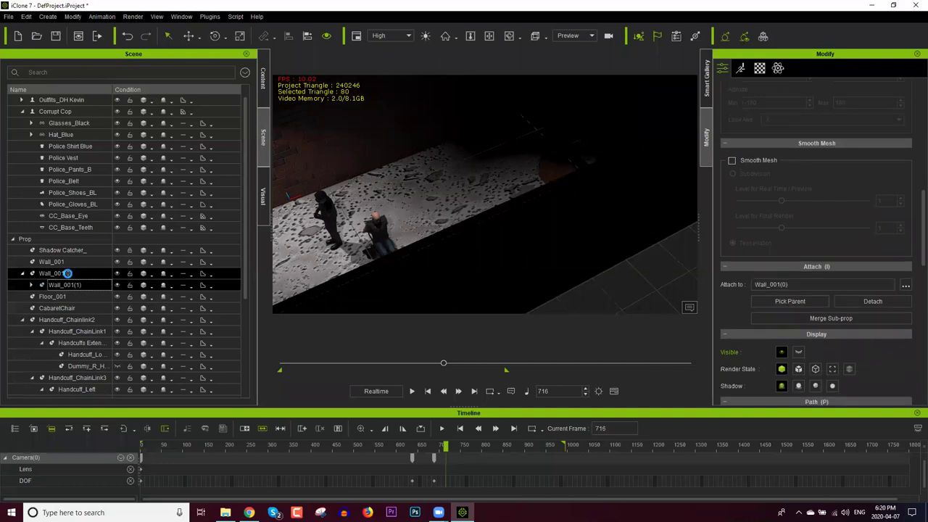
{"action": "left_click", "coordinate": [786, 335]}
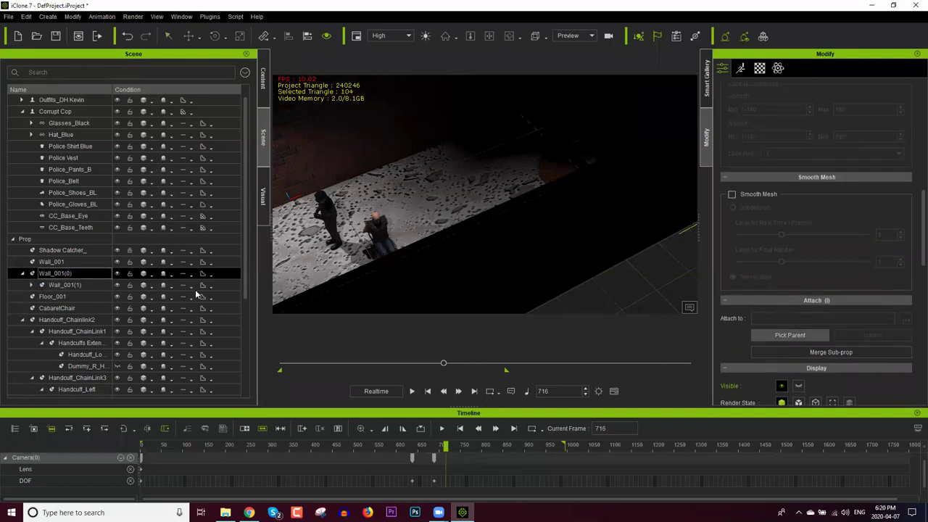
{"action": "left_click", "coordinate": [64, 261]}
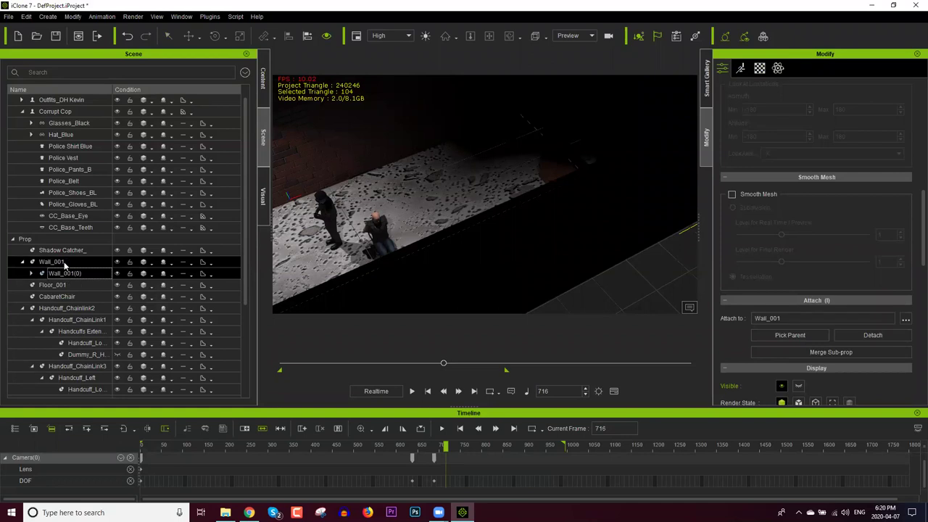
Step: Select Wall_001 and expand its hierarchy down to Wall_003 in the scene list
{"action": "left_click", "coordinate": [47, 261]}
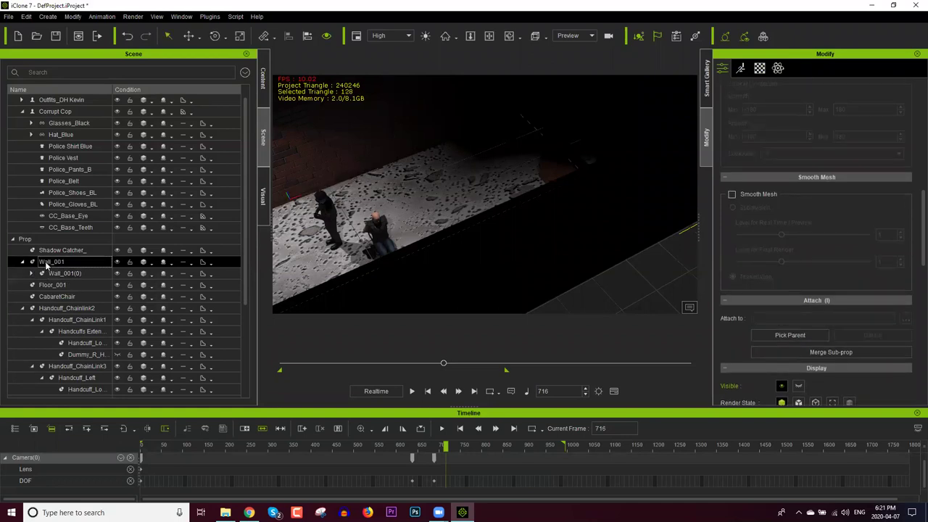
{"action": "left_click", "coordinate": [32, 273]}
{"action": "left_click", "coordinate": [41, 285]}
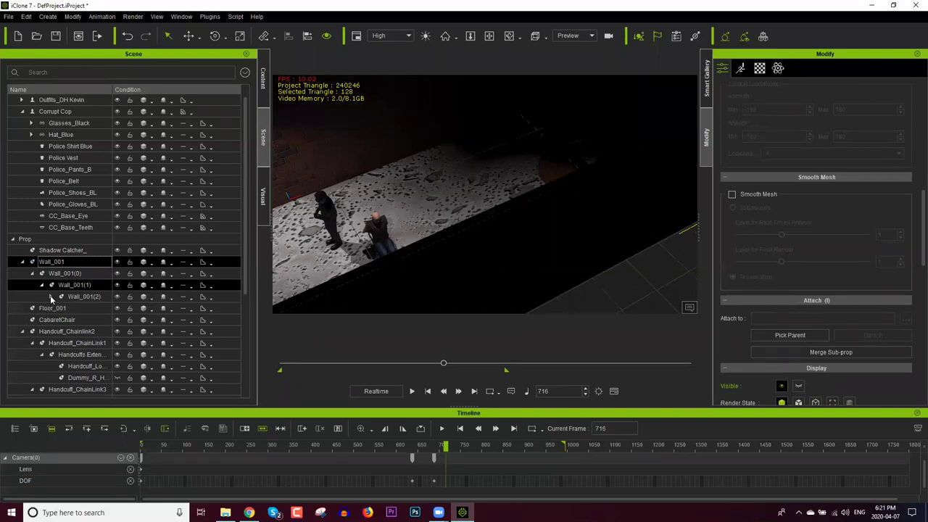
{"action": "left_click", "coordinate": [52, 296]}
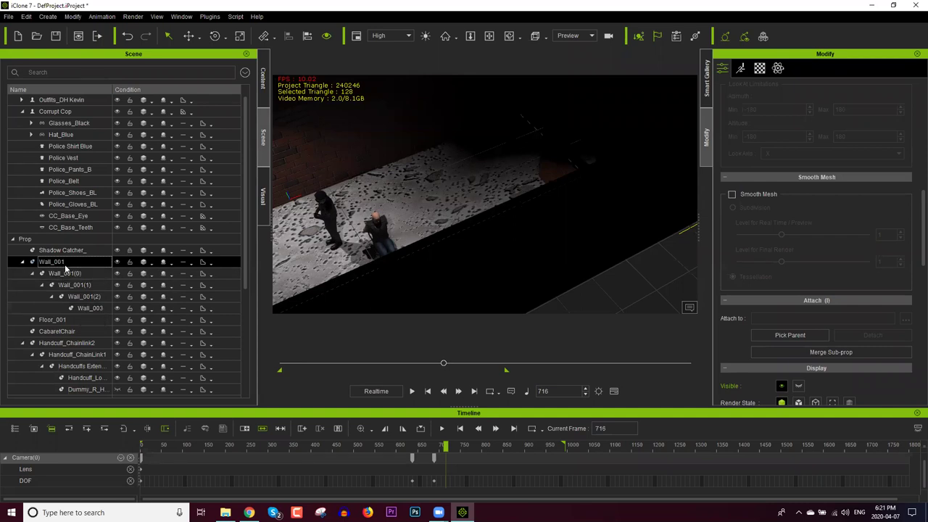
Step: Show the Alembic and FBX export options with Wall_001 selected
{"action": "left_click", "coordinate": [9, 17]}
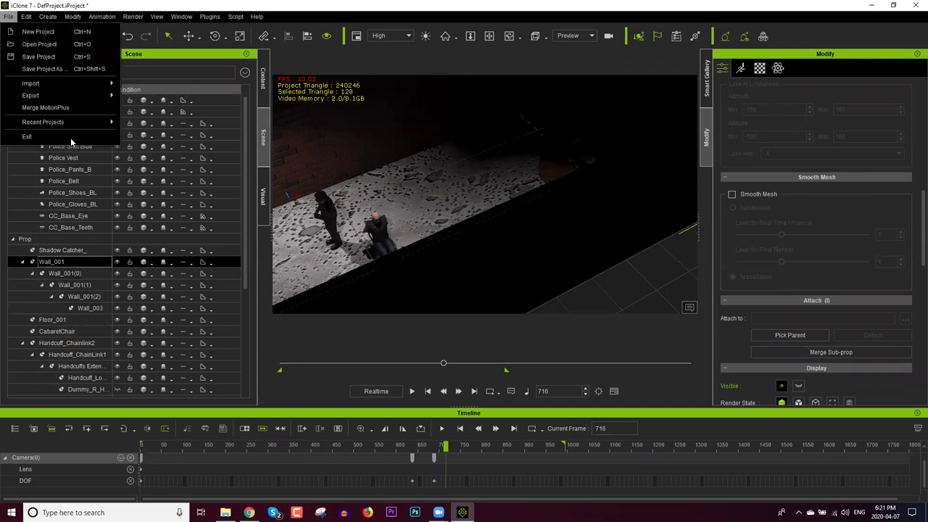
{"action": "mouse_move", "coordinate": [87, 99]}
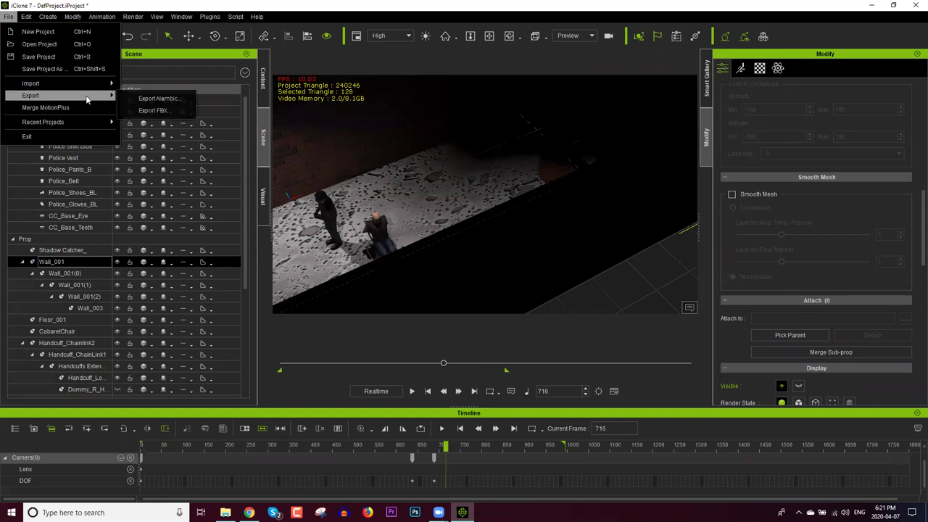
{"action": "left_click", "coordinate": [155, 111]}
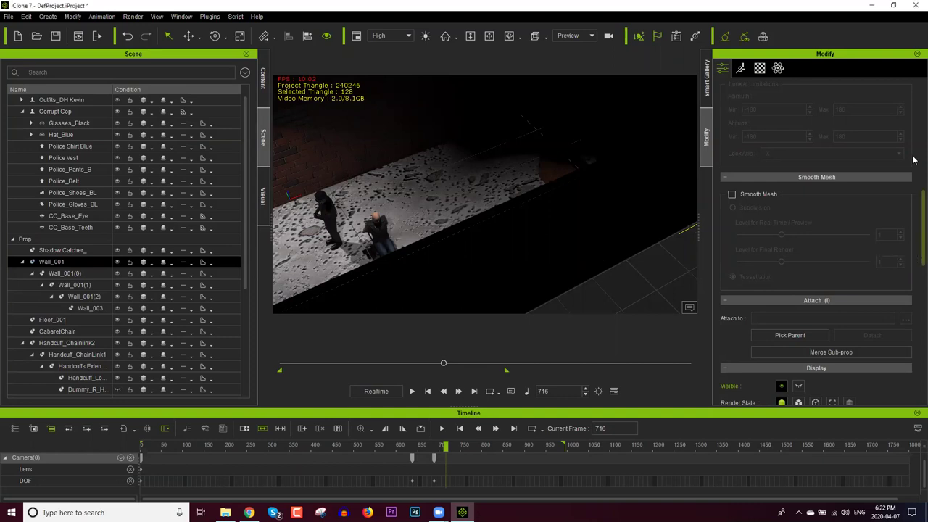
Step: Display Wall_001's prop and transform settings, and open the content library at the Light Tool props
{"action": "scroll", "coordinate": [915, 250], "scroll_direction": "up", "scroll_amount": 5}
{"action": "scroll", "coordinate": [915, 119], "scroll_direction": "up", "scroll_amount": 3}
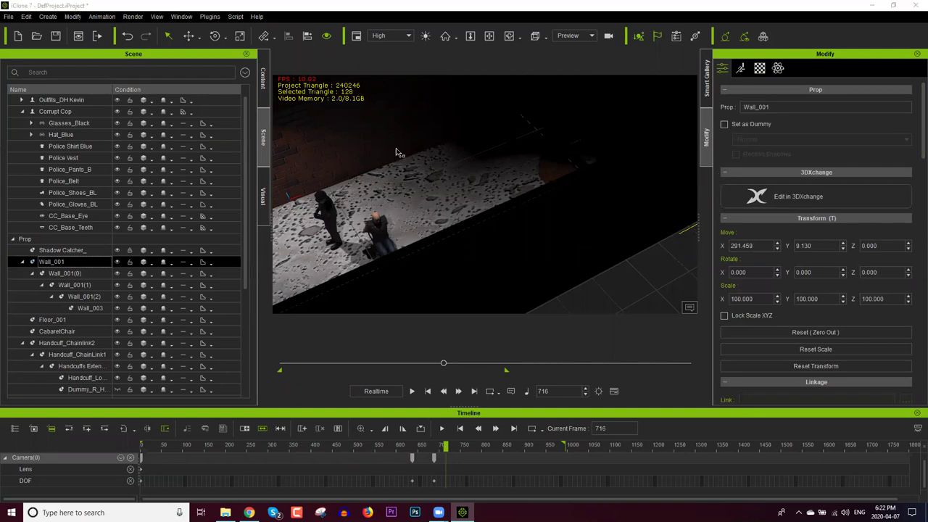
{"action": "left_click", "coordinate": [263, 76]}
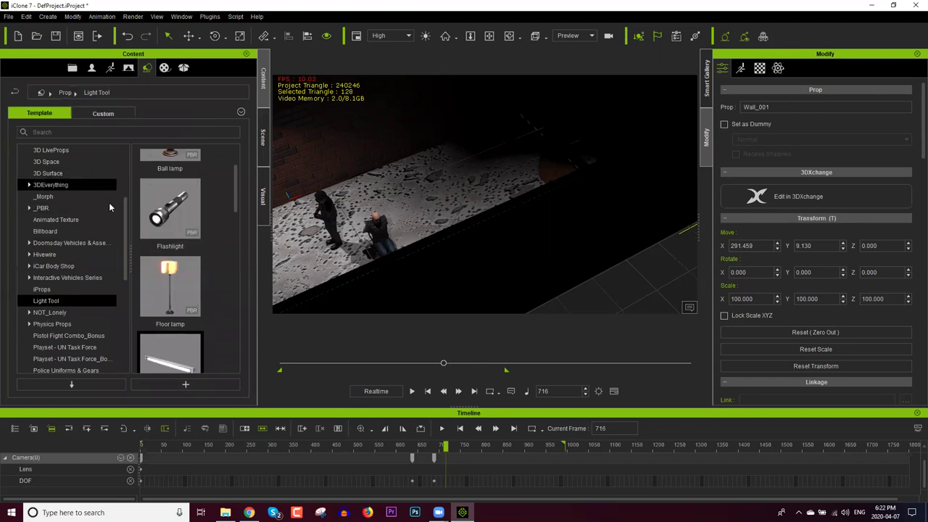
Step: Add the Wall_002 doorway wall from the 3D Blocks Wall and Floor props to the scene at X 600, Y -700
{"action": "scroll", "coordinate": [127, 184], "scroll_direction": "up", "scroll_amount": 3}
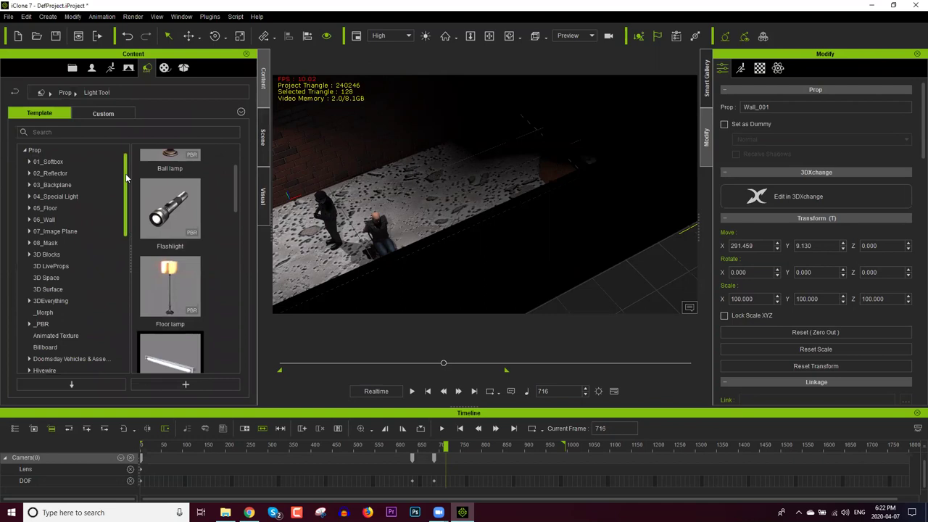
{"action": "left_click", "coordinate": [47, 255]}
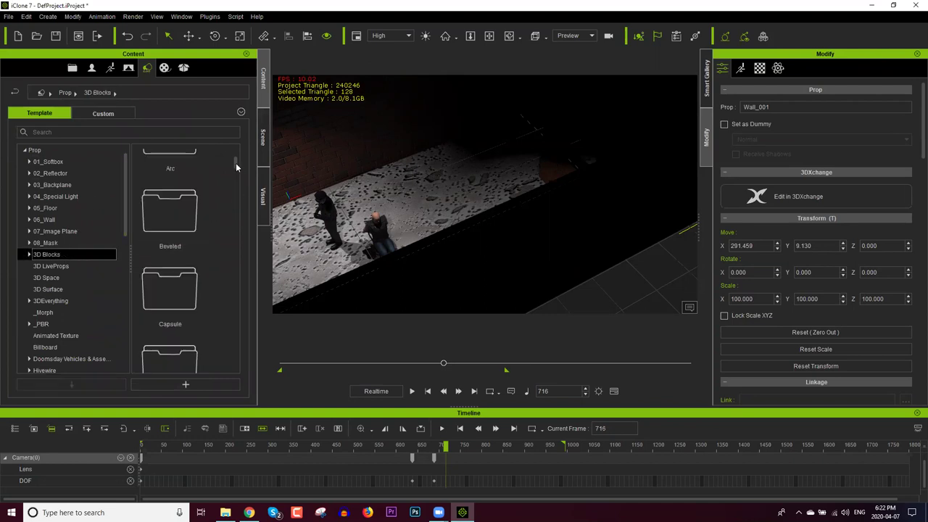
{"action": "scroll", "coordinate": [236, 284], "scroll_direction": "down", "scroll_amount": 5}
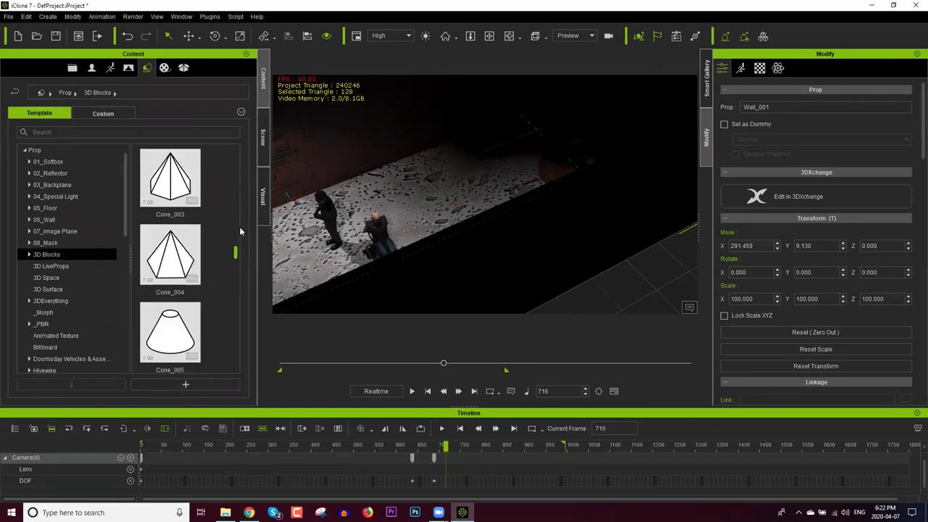
{"action": "scroll", "coordinate": [239, 222], "scroll_direction": "up", "scroll_amount": 3}
{"action": "left_click", "coordinate": [29, 254]}
{"action": "left_click", "coordinate": [57, 359]}
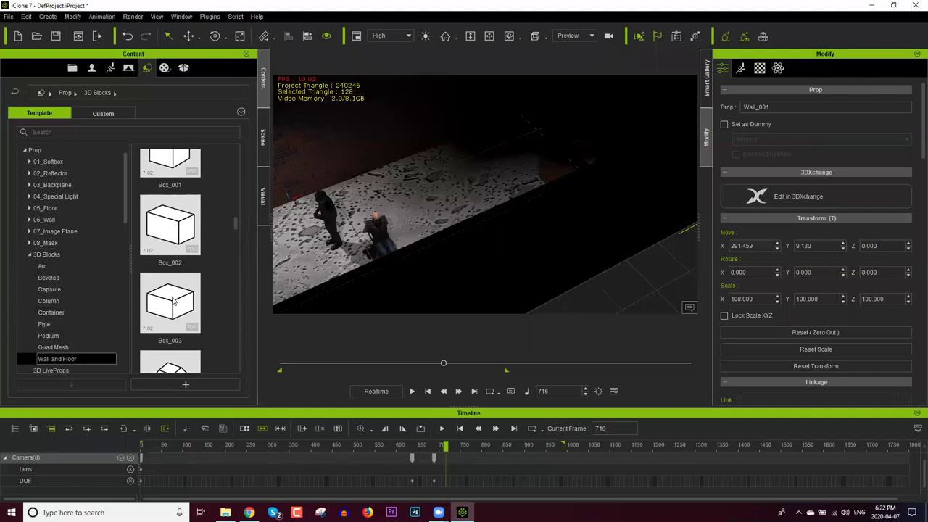
{"action": "left_click_drag", "start_coordinate": [172, 167], "coordinate": [643, 287]}
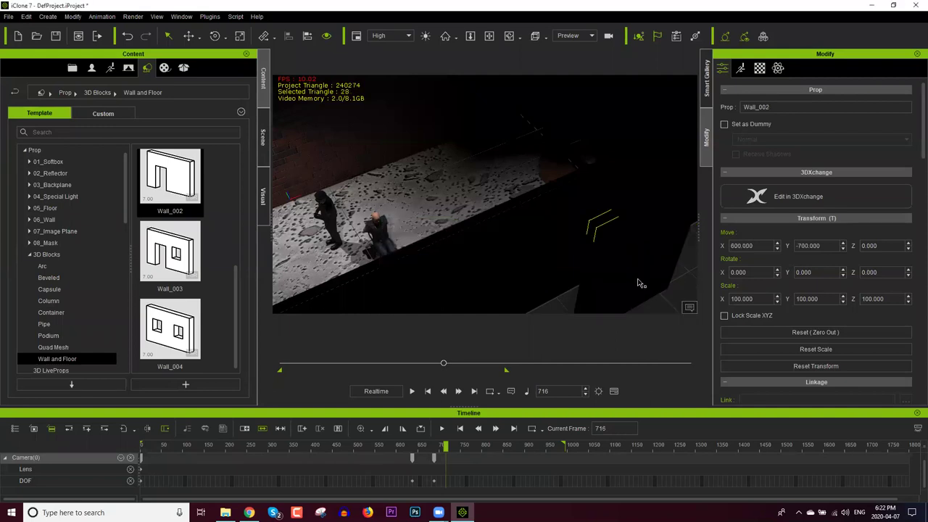
Step: Activate image based lighting to brighten the scene around the new doorway wall
{"action": "middle_click_drag", "start_coordinate": [596, 273], "coordinate": [458, 224]}
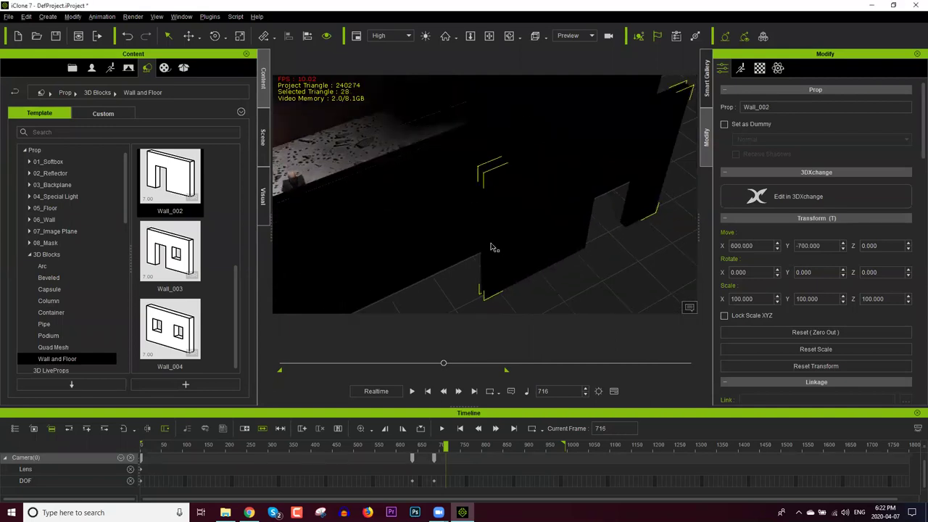
{"action": "right_click_drag", "start_coordinate": [493, 247], "coordinate": [442, 241]}
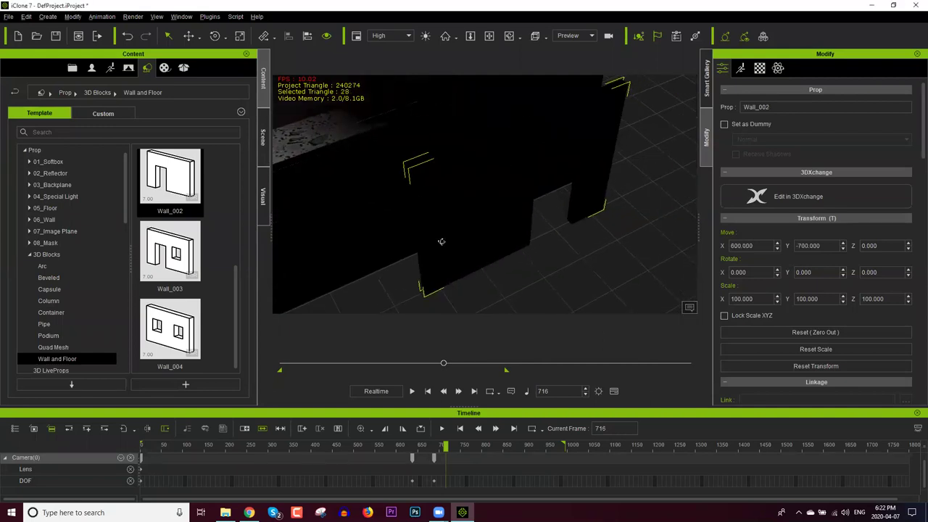
{"action": "left_click", "coordinate": [264, 195]}
{"action": "scroll", "coordinate": [135, 151], "scroll_direction": "down", "scroll_amount": 2}
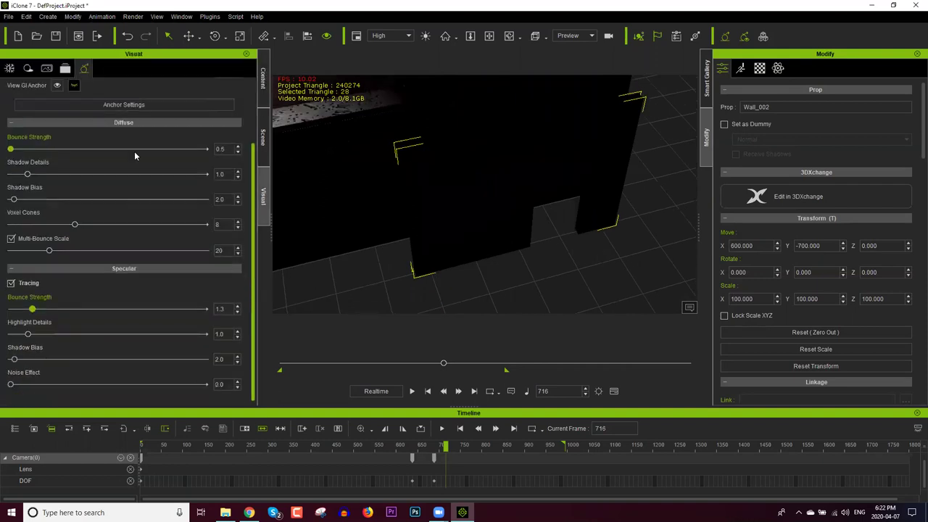
{"action": "left_click", "coordinate": [11, 68]}
{"action": "left_click", "coordinate": [28, 182]}
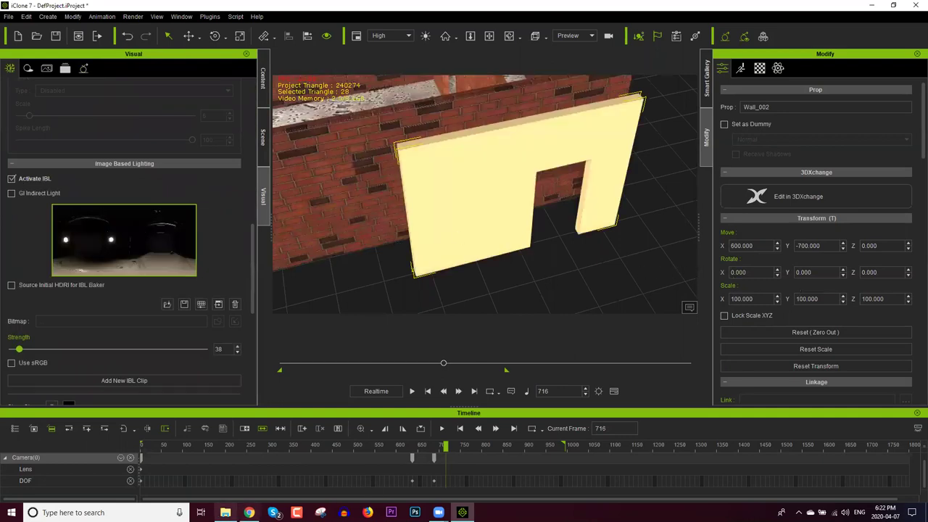
Step: Apply the Final video from the Webinar folder's CA4 A to Z subfolder to the doorway wall and play the project to preview it
{"action": "left_click", "coordinate": [226, 513]}
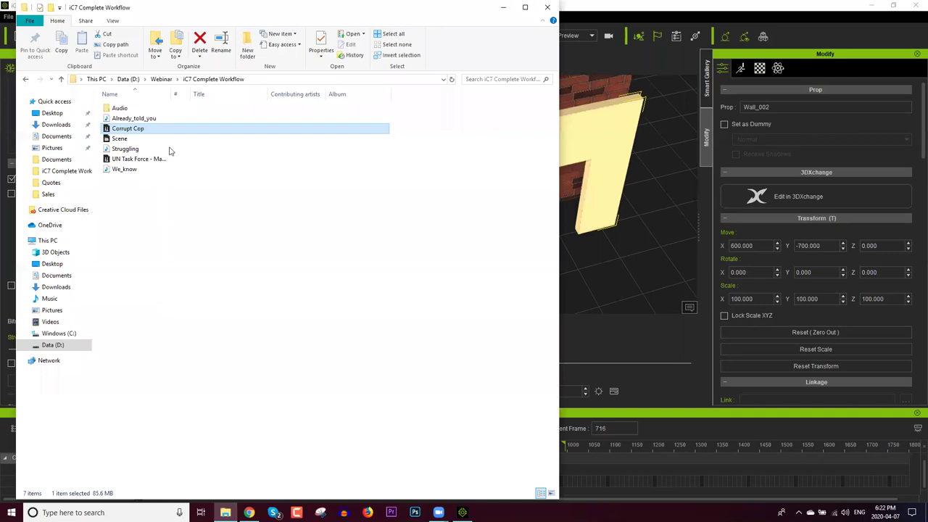
{"action": "left_click", "coordinate": [161, 79]}
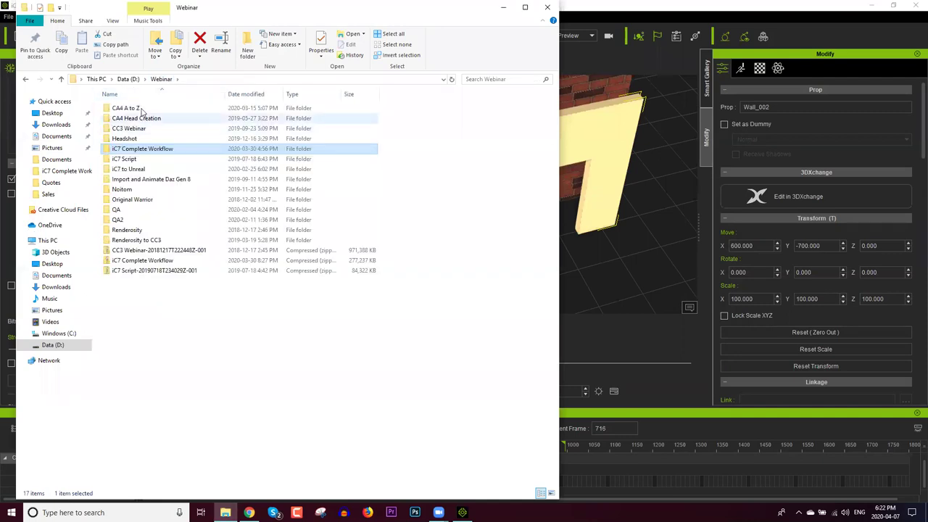
{"action": "double_click", "coordinate": [138, 108]}
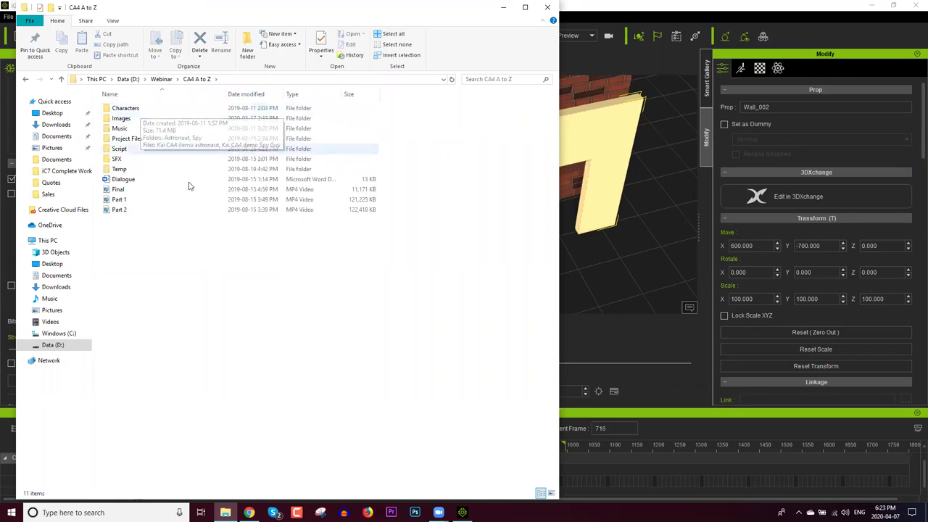
{"action": "left_click", "coordinate": [120, 190]}
{"action": "left_click_drag", "start_coordinate": [632, 145], "coordinate": [593, 115]}
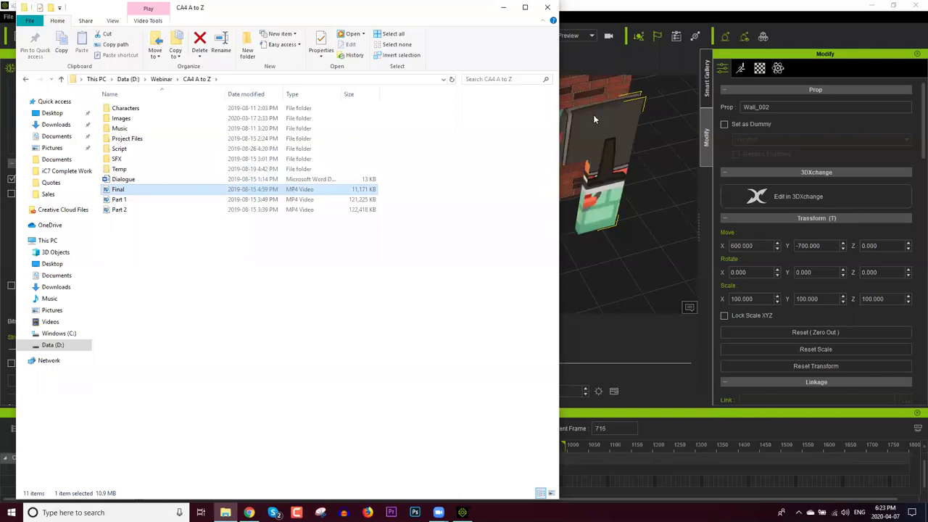
{"action": "left_click", "coordinate": [503, 7]}
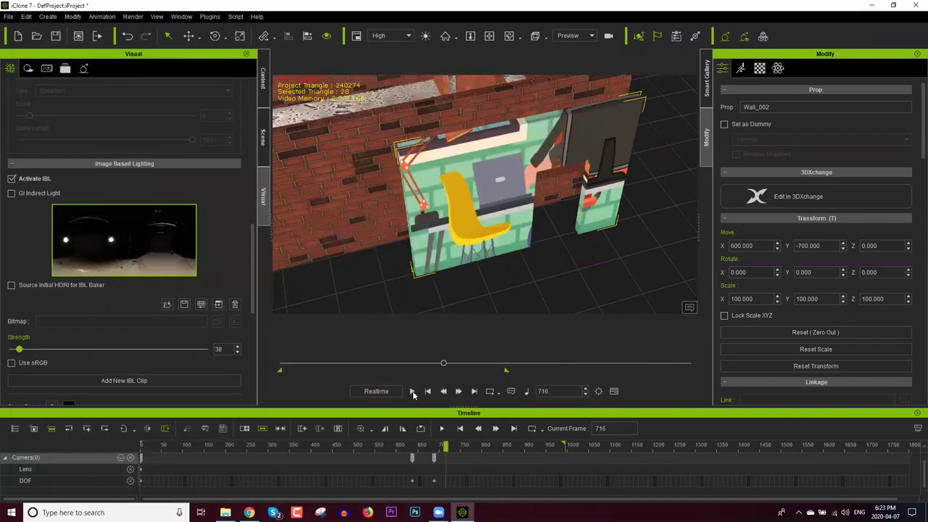
{"action": "left_click", "coordinate": [415, 391]}
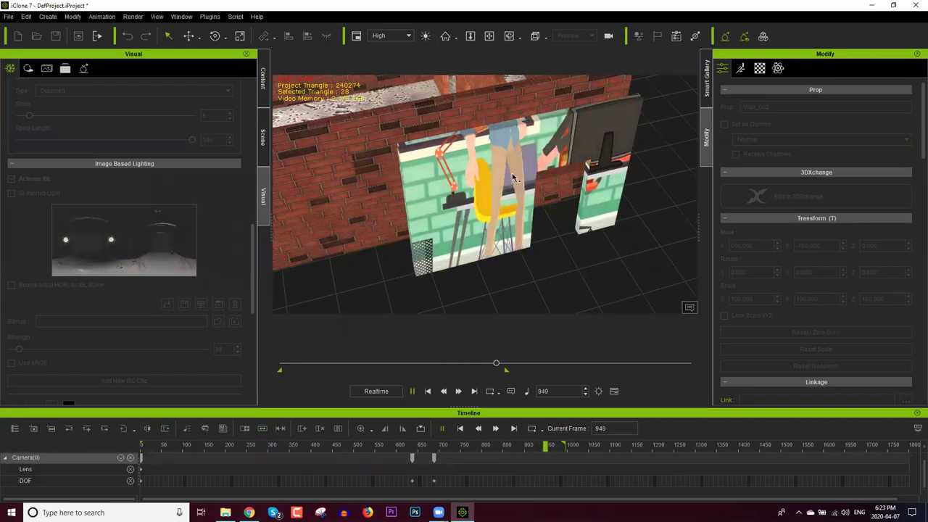
{"action": "key", "text": "space"}
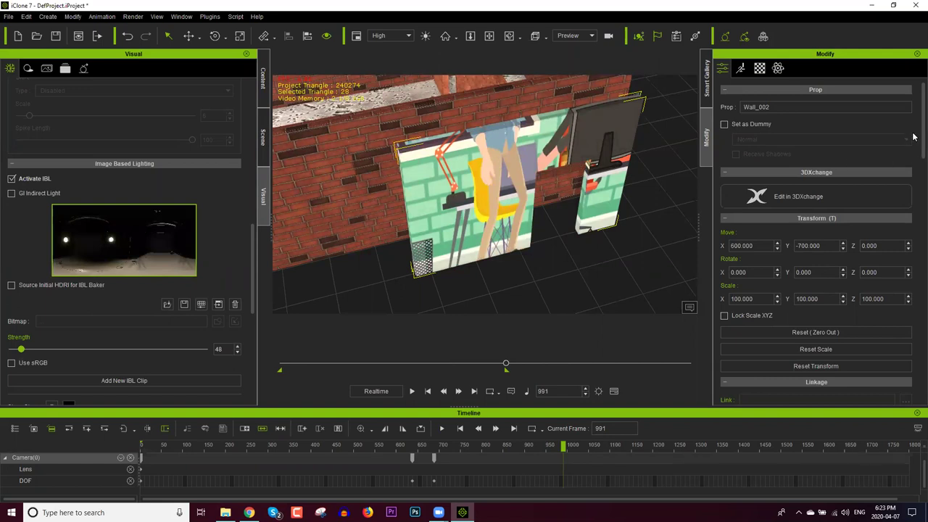
Step: Apply Box UV mapping to the doorway wall's material
{"action": "scroll", "coordinate": [915, 319], "scroll_direction": "down", "scroll_amount": 10}
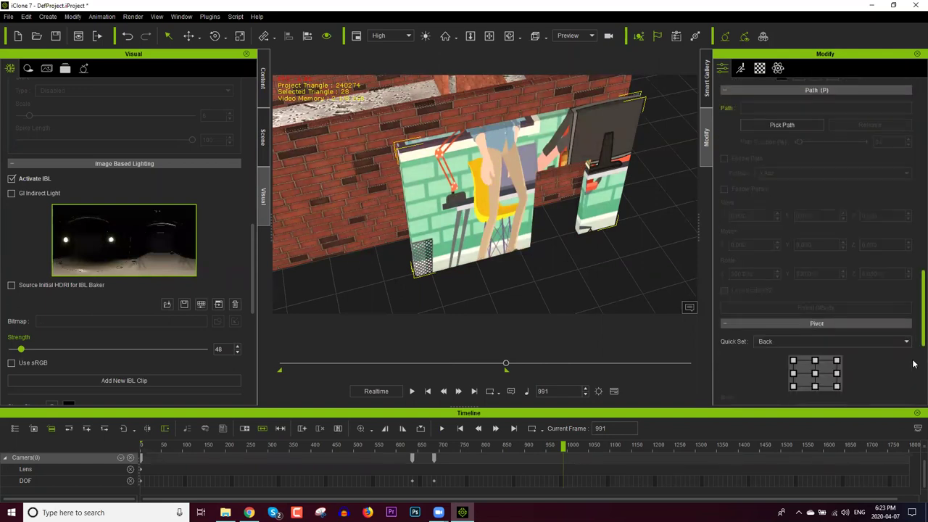
{"action": "left_click", "coordinate": [760, 68]}
{"action": "scroll", "coordinate": [914, 183], "scroll_direction": "down", "scroll_amount": 10}
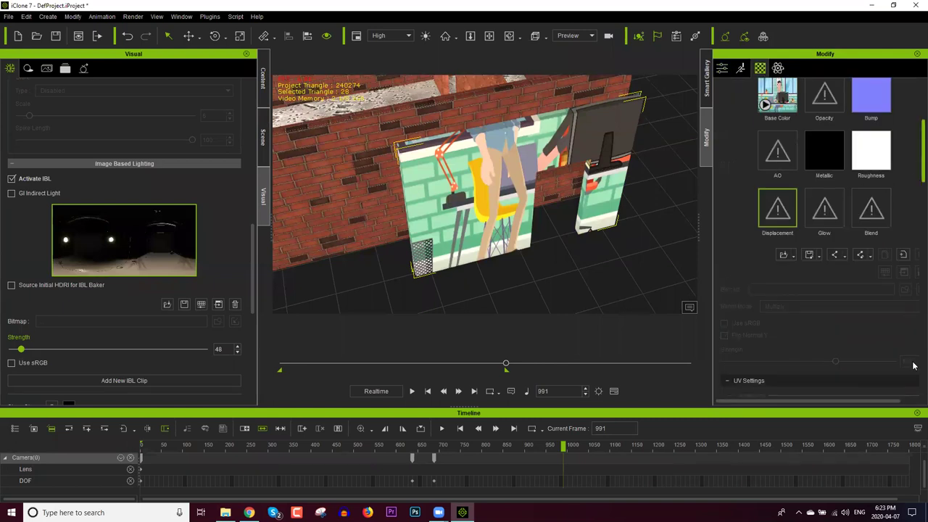
{"action": "scroll", "coordinate": [907, 366], "scroll_direction": "down", "scroll_amount": 1}
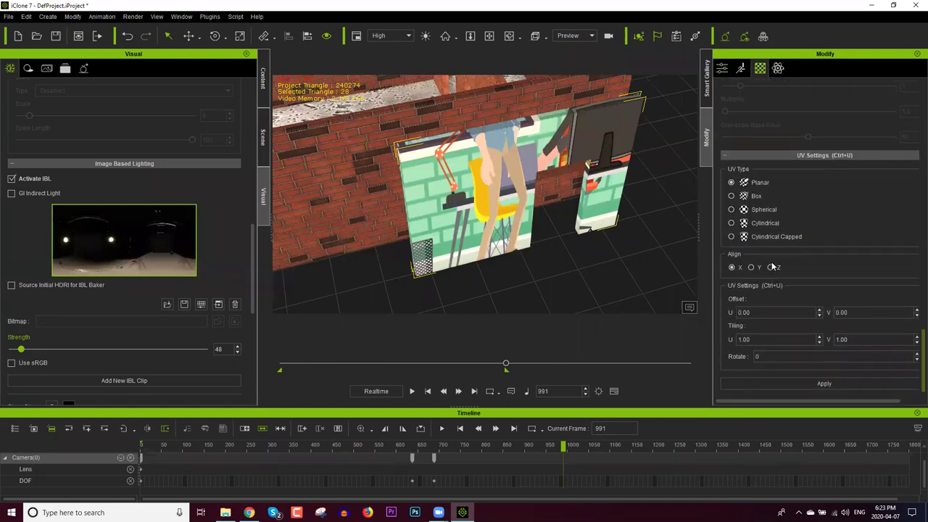
{"action": "left_click", "coordinate": [755, 196]}
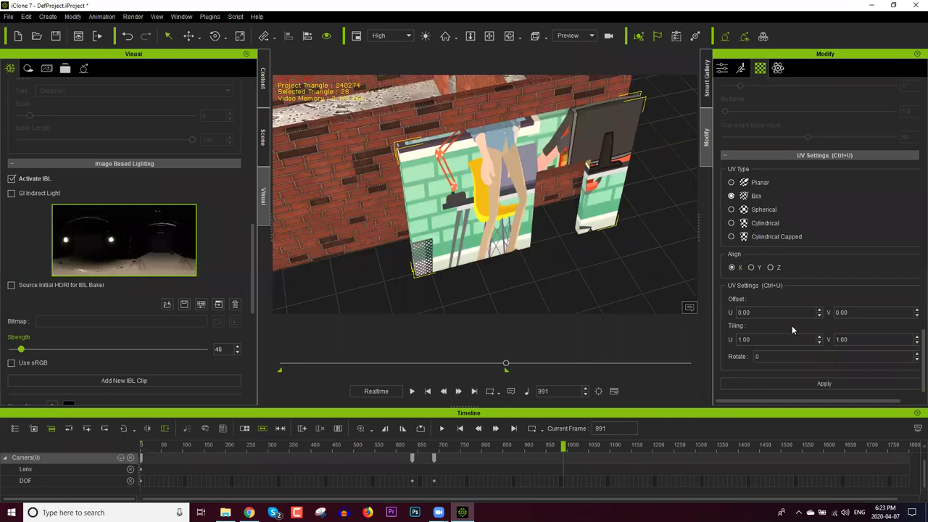
{"action": "left_click", "coordinate": [808, 384]}
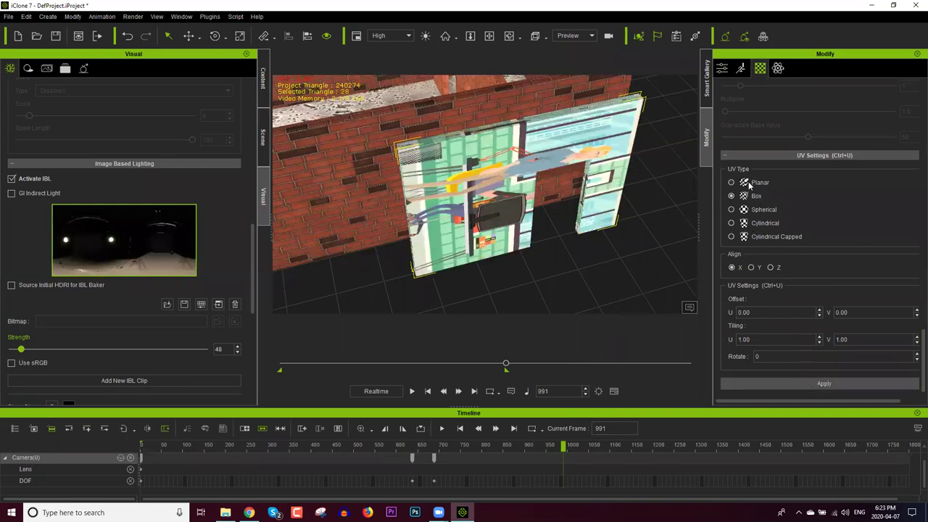
Step: Try planar UV mapping on the textured doorway wall, and apply box mapping aligned to Z
{"action": "left_click", "coordinate": [836, 383]}
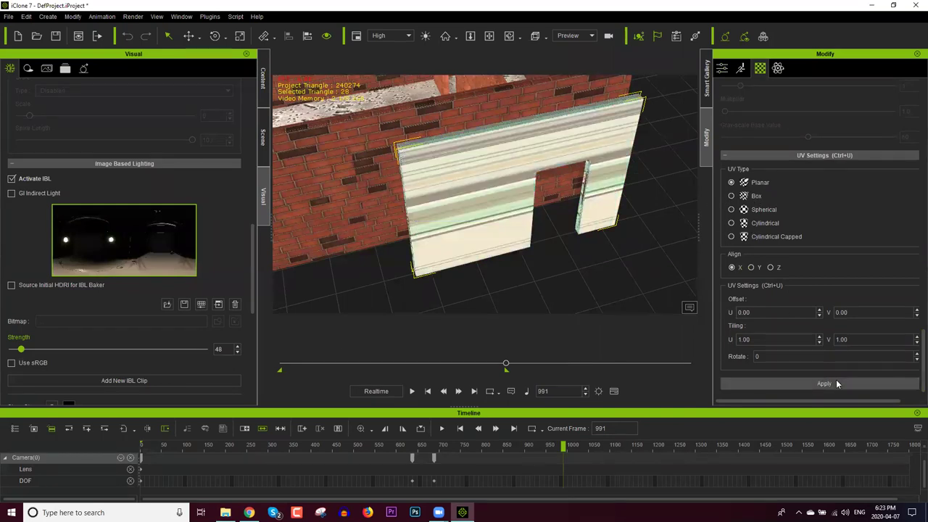
{"action": "left_click", "coordinate": [732, 196]}
{"action": "left_click", "coordinate": [752, 267]}
{"action": "left_click", "coordinate": [771, 268]}
{"action": "left_click", "coordinate": [798, 380]}
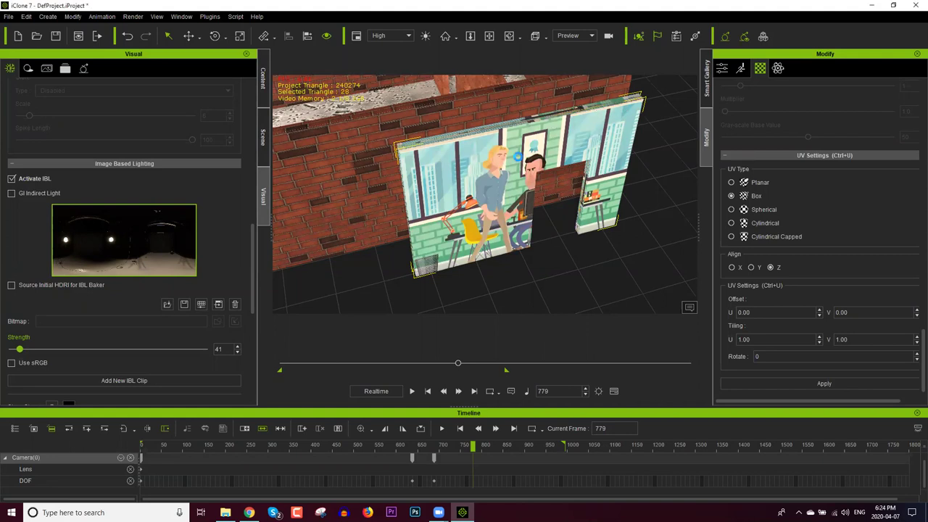
Step: Delete the textured doorway wall standing in front of the brick wall
{"action": "key", "text": "Delete"}
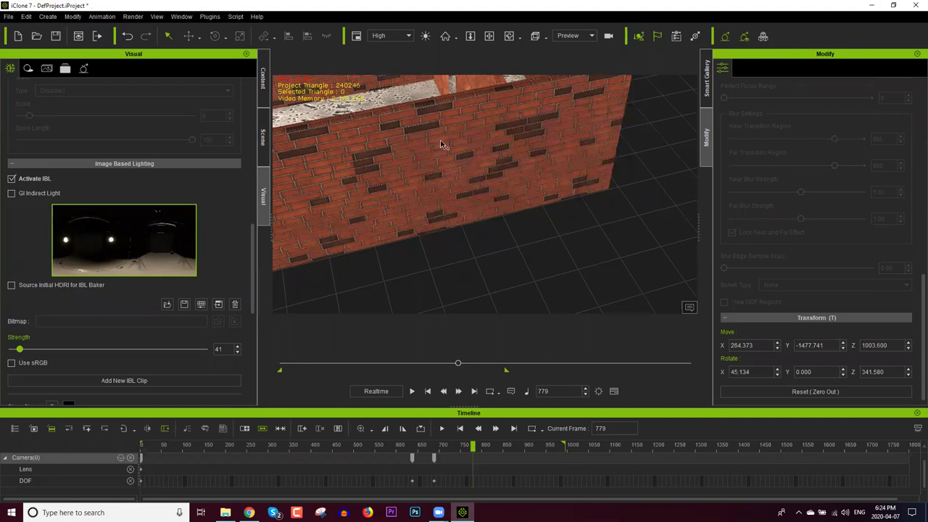
Step: Open the motion layer editor for the police officer avatar and select its left hand in IK mode
{"action": "middle_click_drag", "start_coordinate": [613, 238], "coordinate": [591, 230]}
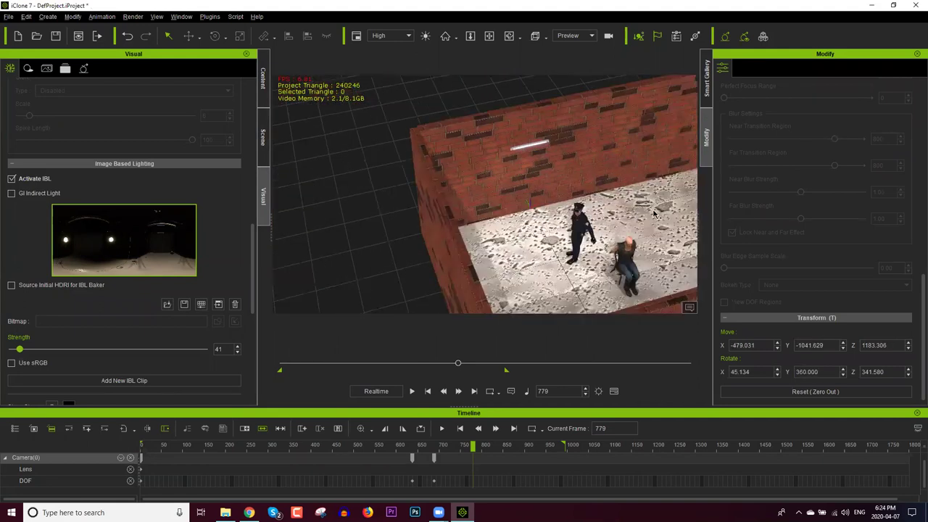
{"action": "left_click", "coordinate": [591, 230]}
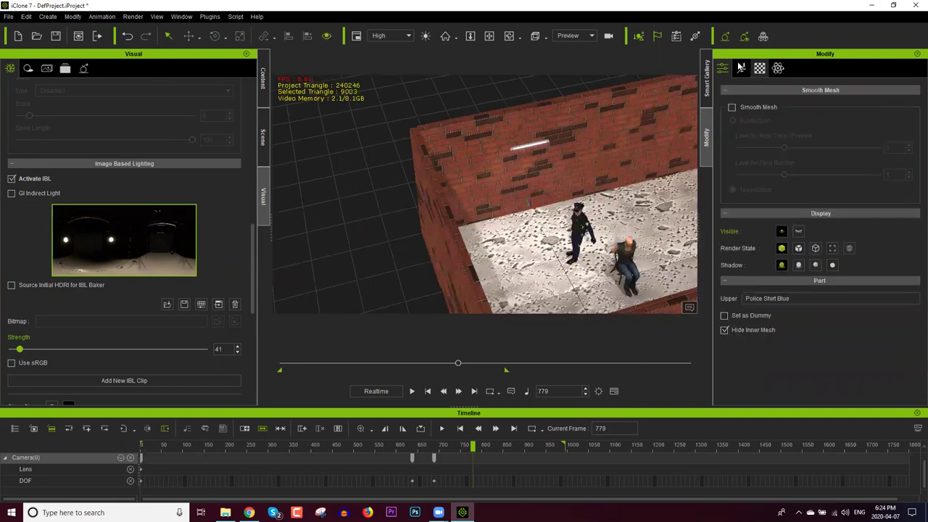
{"action": "left_click", "coordinate": [741, 67]}
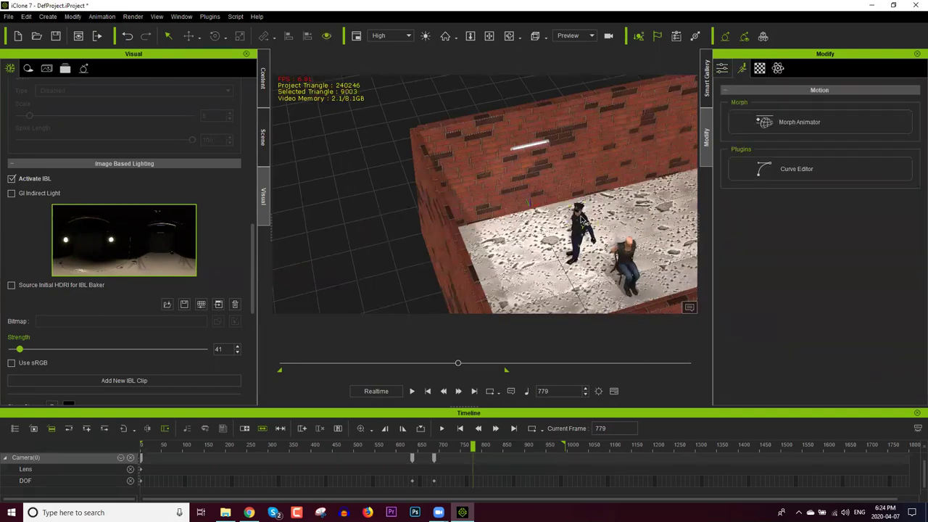
{"action": "left_click", "coordinate": [583, 220]}
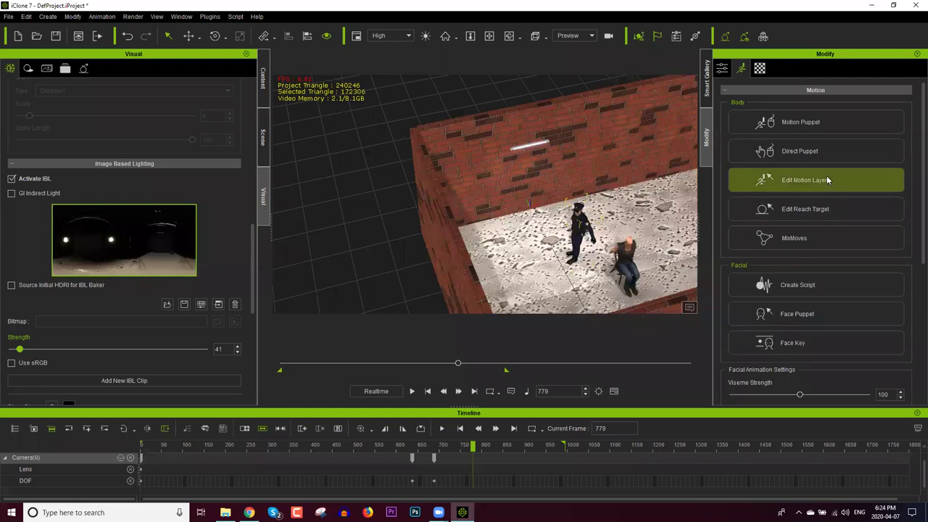
{"action": "left_click", "coordinate": [827, 180]}
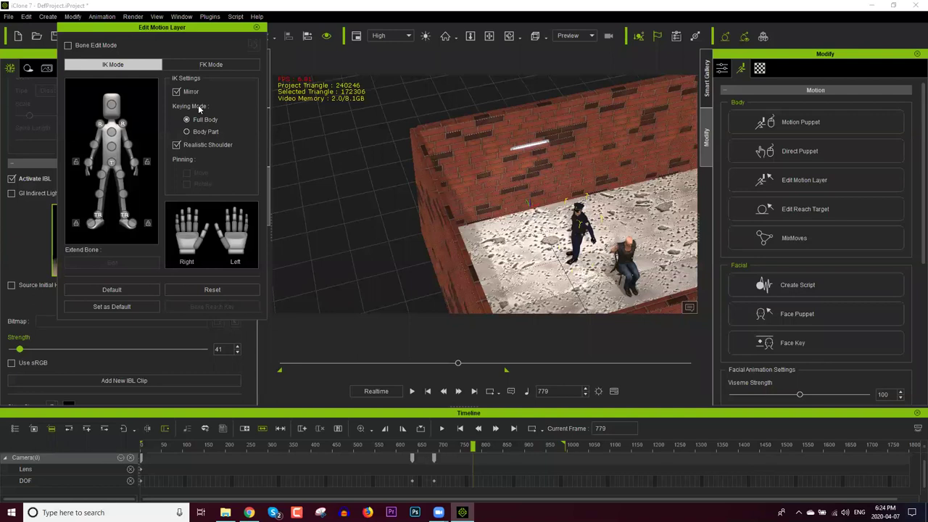
{"action": "scroll", "coordinate": [623, 177], "scroll_direction": "up", "scroll_amount": 1}
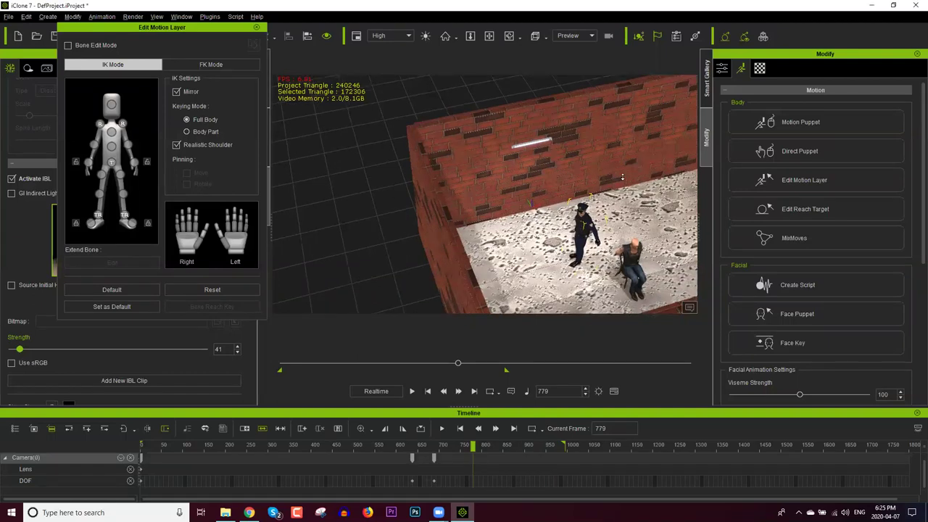
{"action": "right_click_drag", "start_coordinate": [622, 177], "coordinate": [509, 179]}
{"action": "right_click_drag", "start_coordinate": [501, 143], "coordinate": [220, 153]}
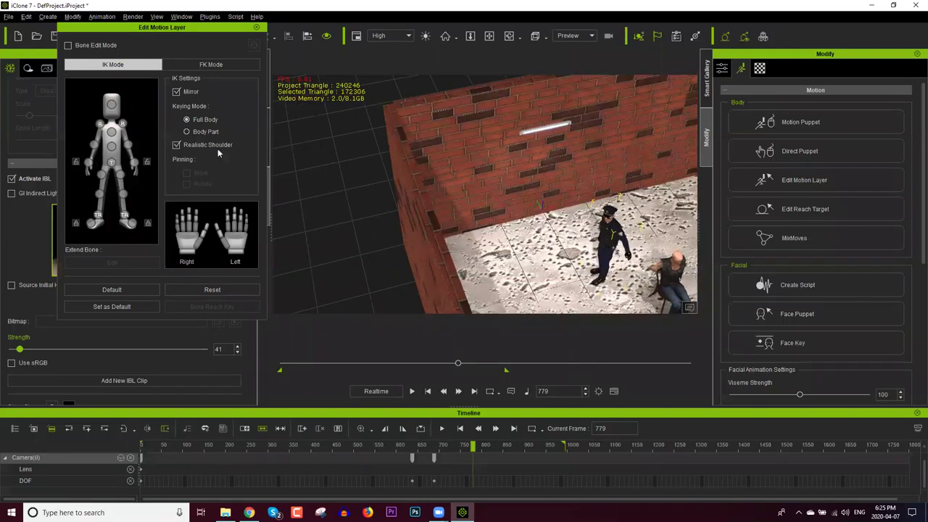
{"action": "left_click", "coordinate": [134, 164]}
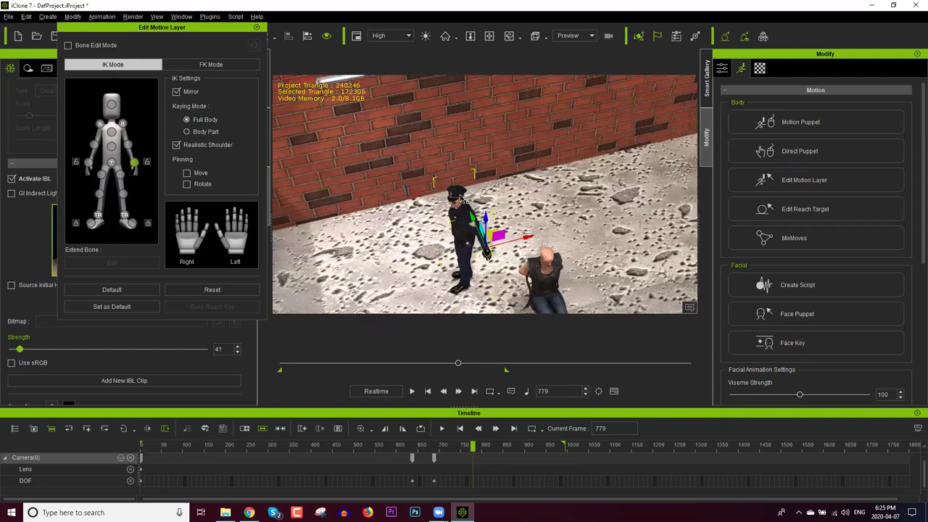
Step: Close the motion layer editor and show the Corrupt Cop's tracks in an enlarged timeline
{"action": "key", "text": "space"}
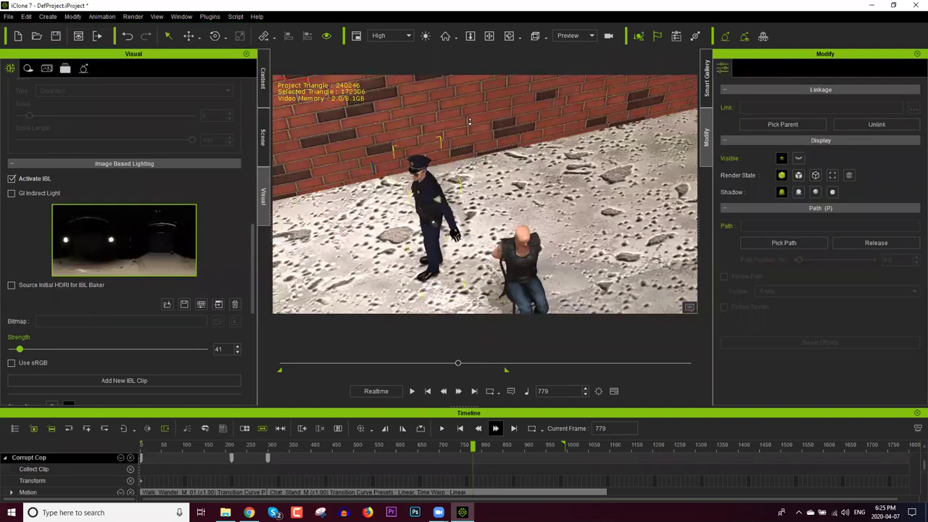
{"action": "left_click_drag", "start_coordinate": [470, 122], "coordinate": [455, 93]}
{"action": "scroll", "coordinate": [458, 121], "scroll_direction": "up", "scroll_amount": 3}
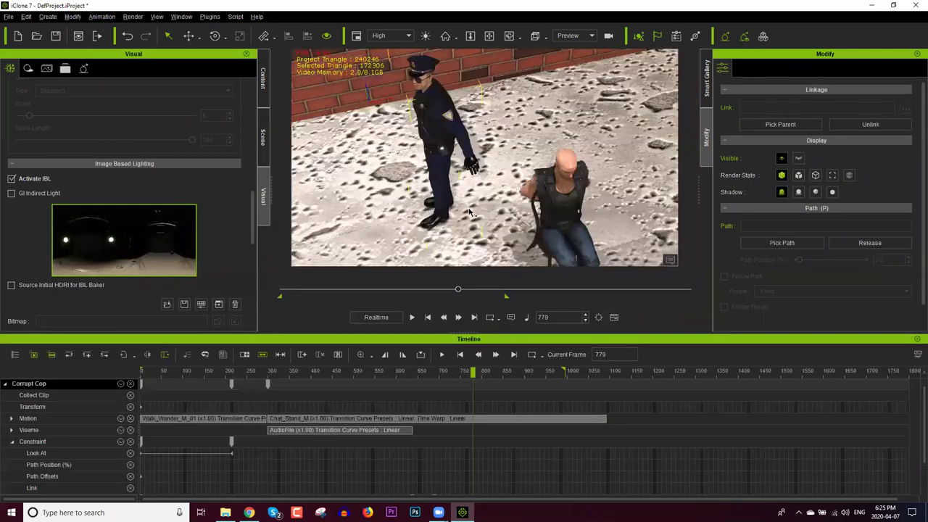
{"action": "scroll", "coordinate": [374, 176], "scroll_direction": "up", "scroll_amount": 2}
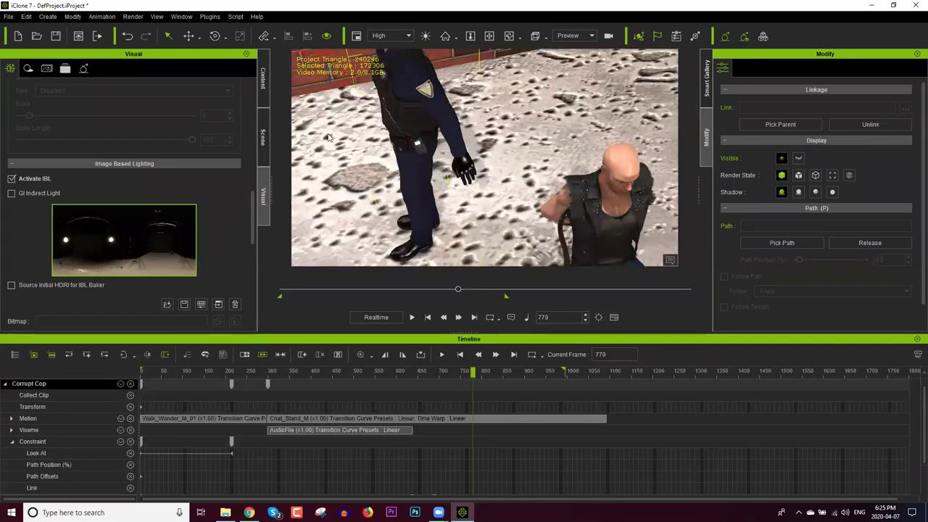
Step: Edit the Corrupt Cop's motion layer at frame 779, moving the left hand closer to the body with Body Part keying
{"action": "key", "text": "F3"}
{"action": "left_click", "coordinate": [80, 121]}
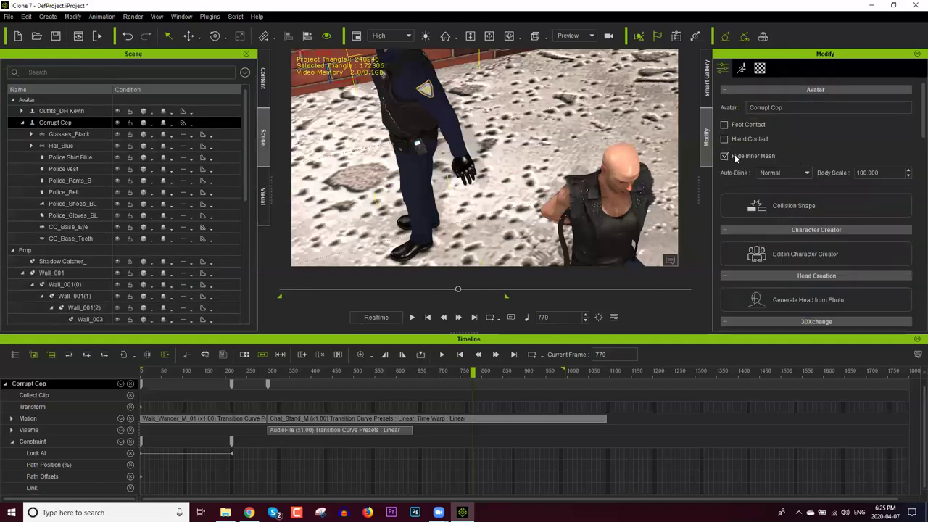
{"action": "left_click", "coordinate": [742, 68]}
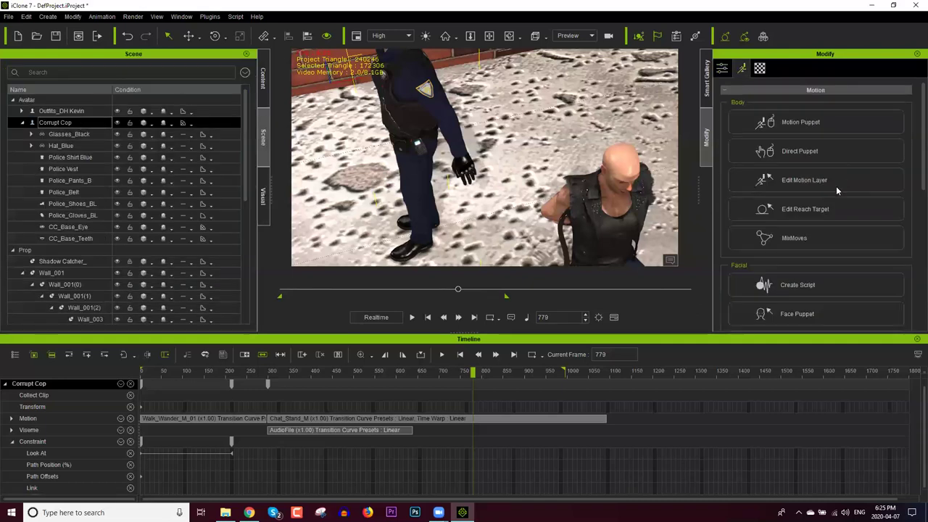
{"action": "left_click", "coordinate": [835, 186]}
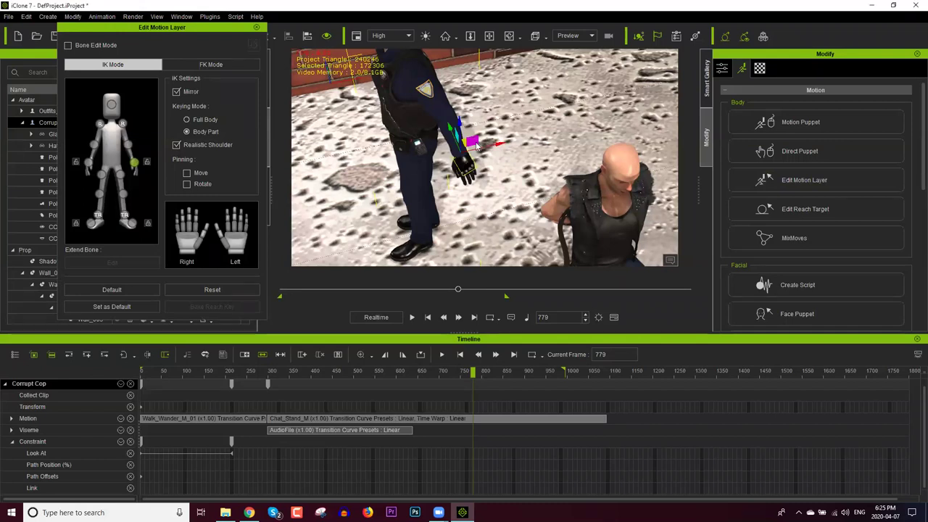
{"action": "left_click_drag", "start_coordinate": [476, 143], "coordinate": [471, 144]}
{"action": "key", "text": "ctrl+z"}
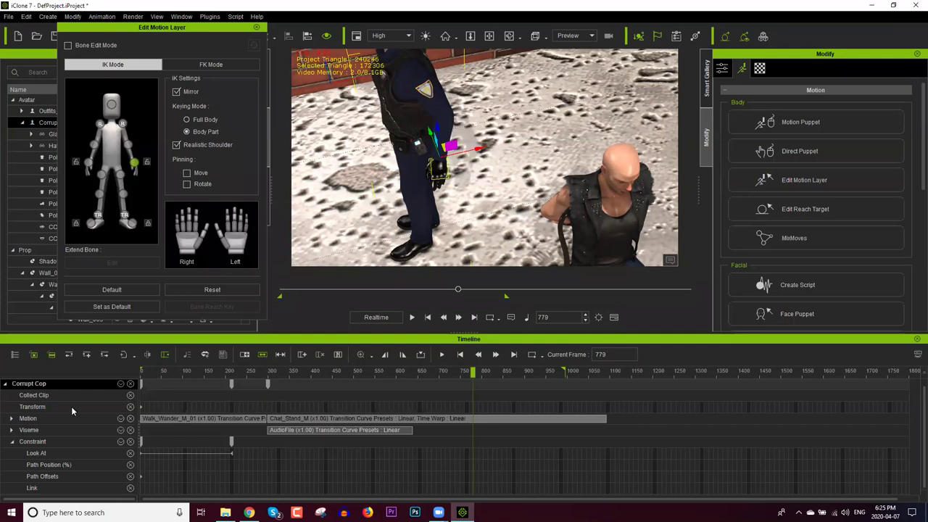
Step: Remove the Constraint track from the Corrupt Cop's timeline display and expand the Motion Layer sub-tracks
{"action": "left_click", "coordinate": [131, 443]}
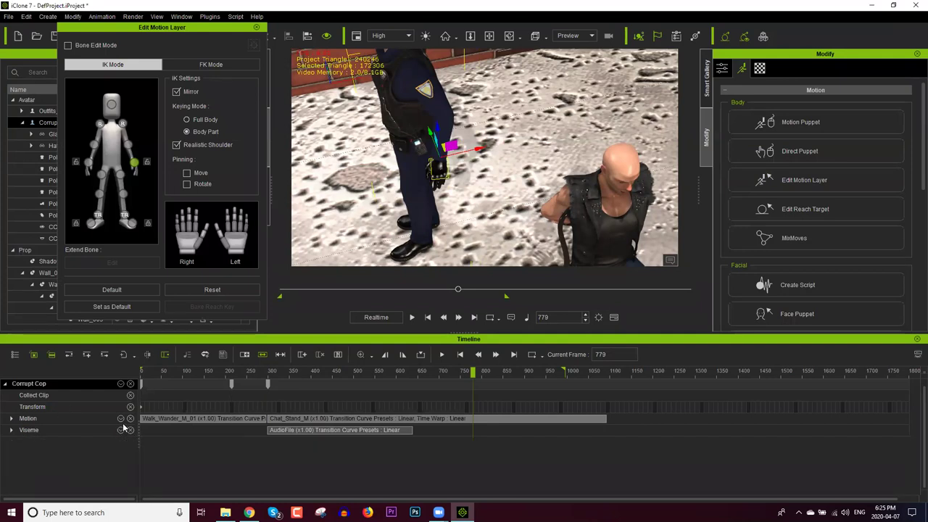
{"action": "left_click", "coordinate": [121, 419]}
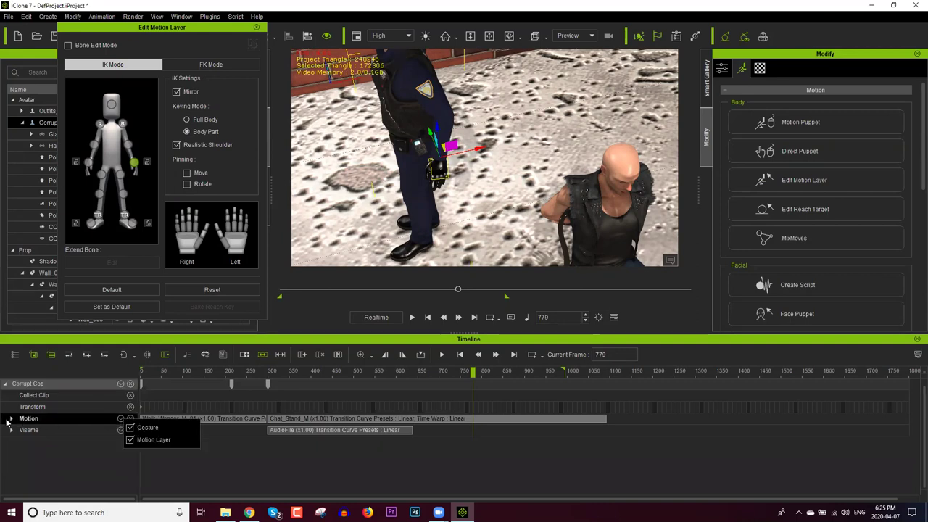
{"action": "left_click", "coordinate": [9, 419]}
{"action": "left_click", "coordinate": [10, 419]}
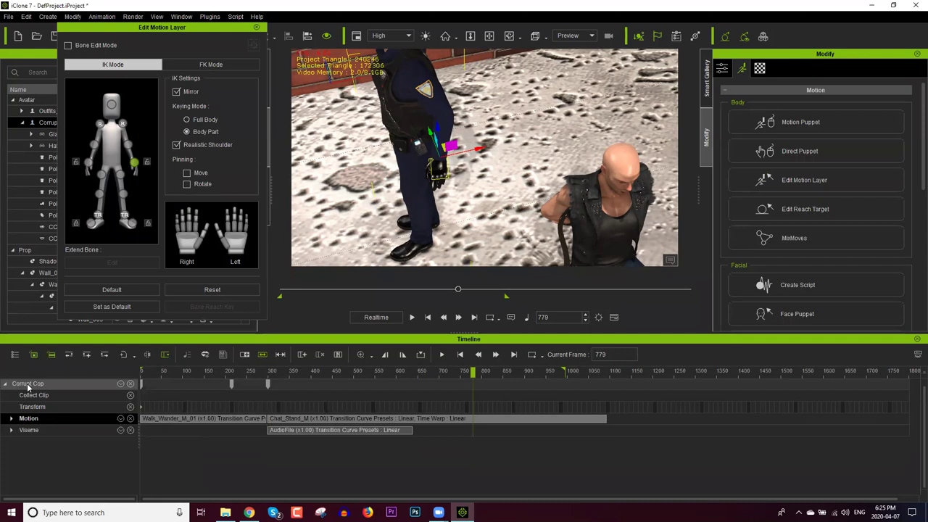
{"action": "left_click", "coordinate": [120, 384]}
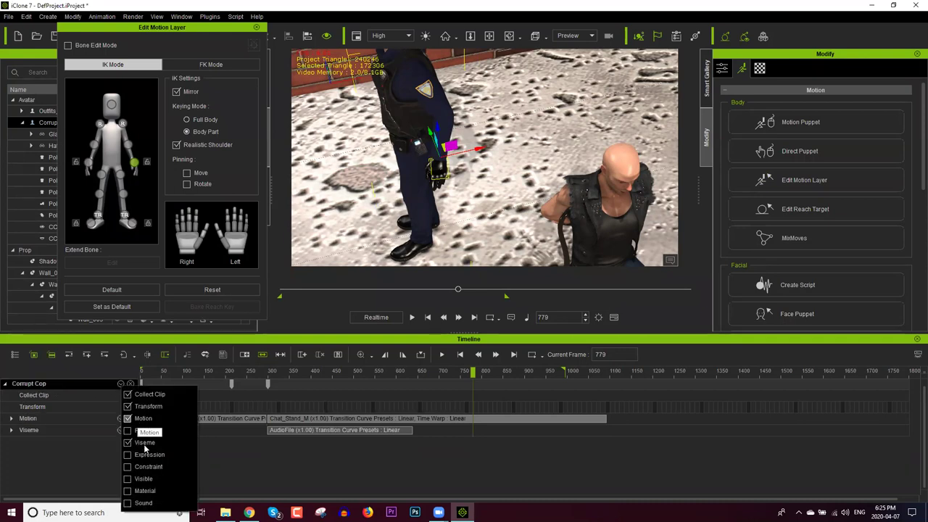
{"action": "left_click", "coordinate": [164, 338]}
{"action": "left_click", "coordinate": [13, 420]}
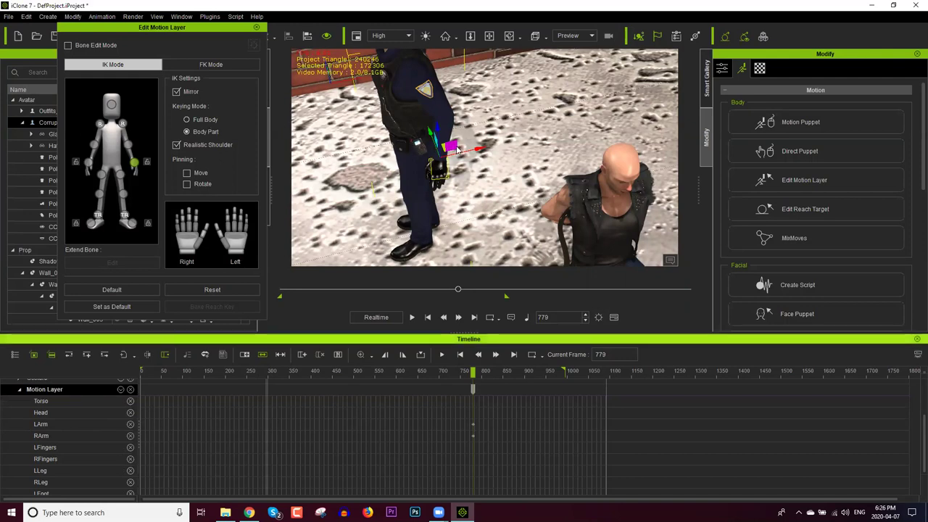
Step: Switch keying to Full Body, move the left hand further toward the body, and close the motion layer editor
{"action": "left_click", "coordinate": [187, 119]}
{"action": "left_click_drag", "start_coordinate": [475, 150], "coordinate": [468, 151]}
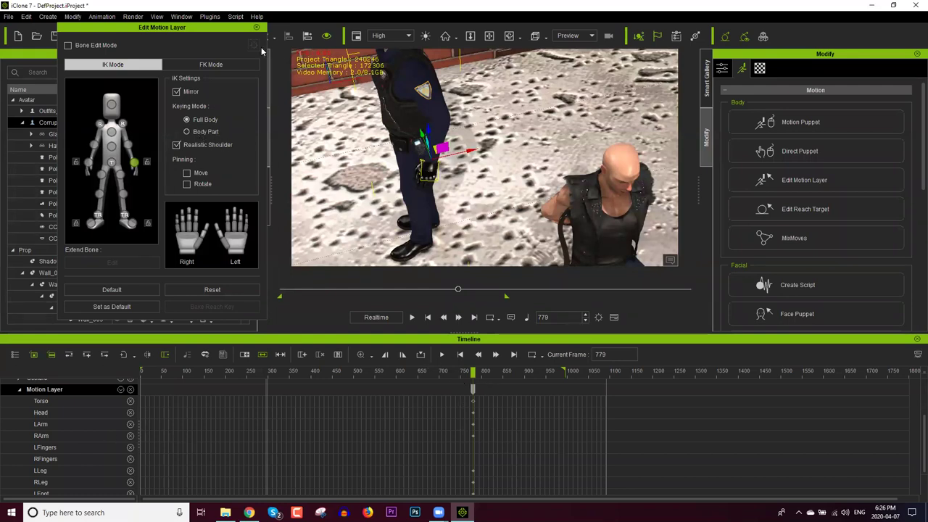
{"action": "left_click", "coordinate": [257, 26]}
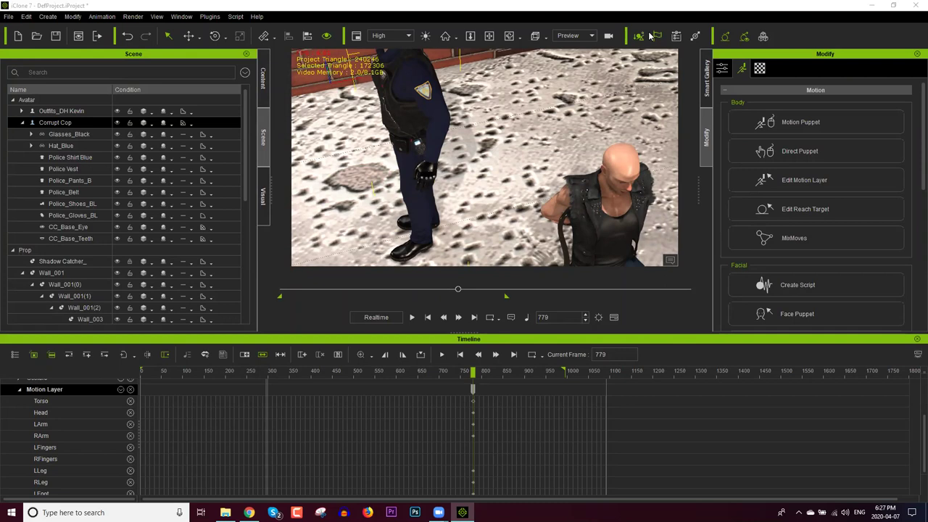
Step: Rotate the Corrupt Cop about its vertical axis at frame 1 to face another direction
{"action": "scroll", "coordinate": [338, 444], "scroll_direction": "up", "scroll_amount": 2}
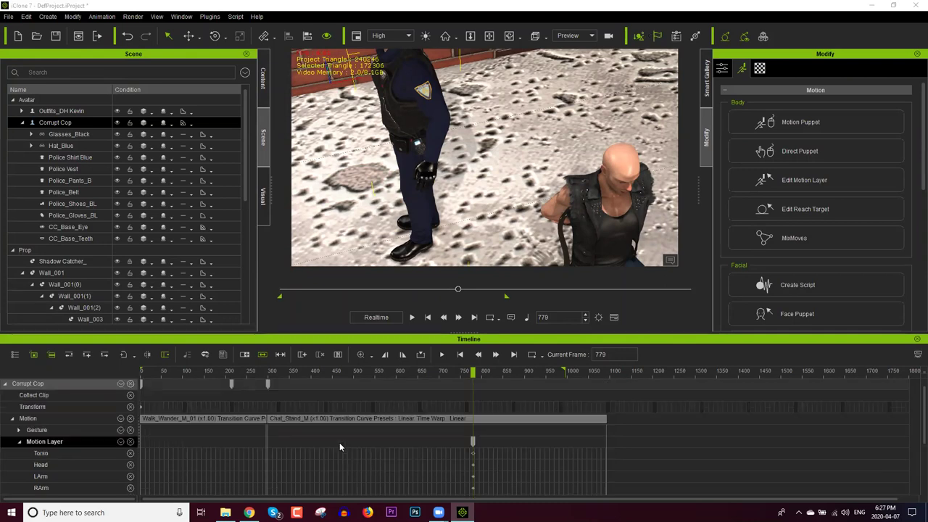
{"action": "left_click", "coordinate": [142, 373]}
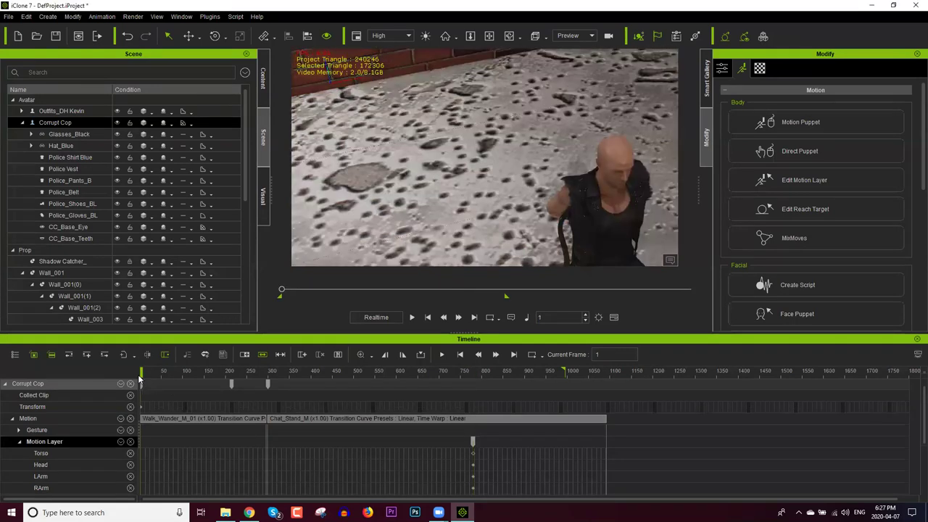
{"action": "middle_click_drag", "start_coordinate": [645, 133], "coordinate": [253, 191]}
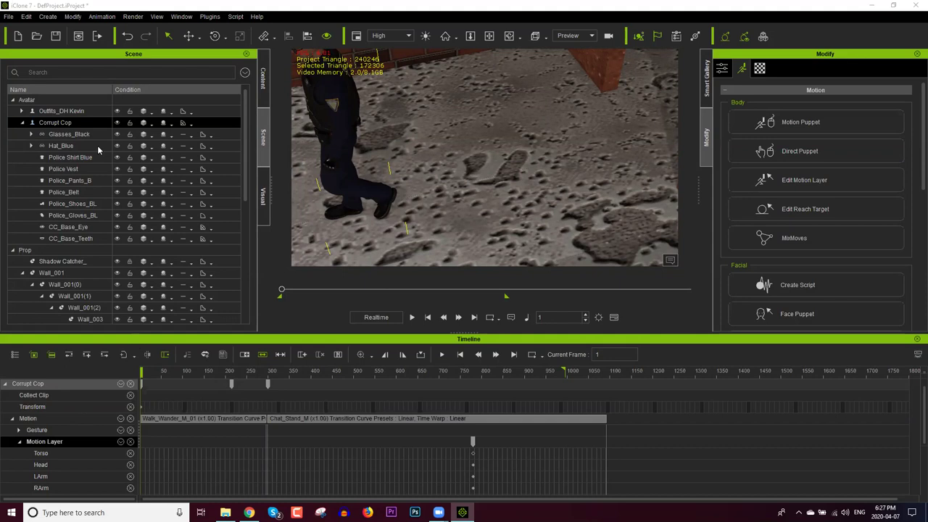
{"action": "left_click", "coordinate": [384, 195]}
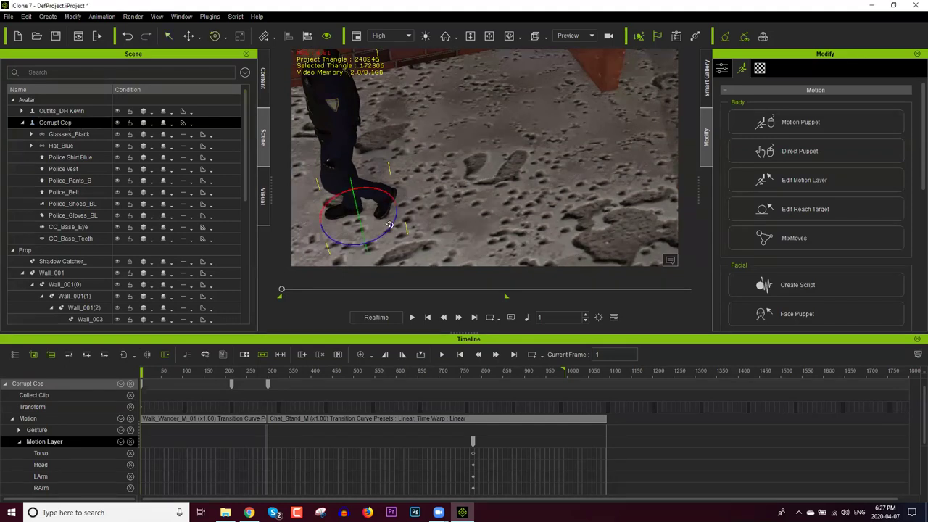
{"action": "left_click_drag", "start_coordinate": [420, 207], "coordinate": [425, 198]}
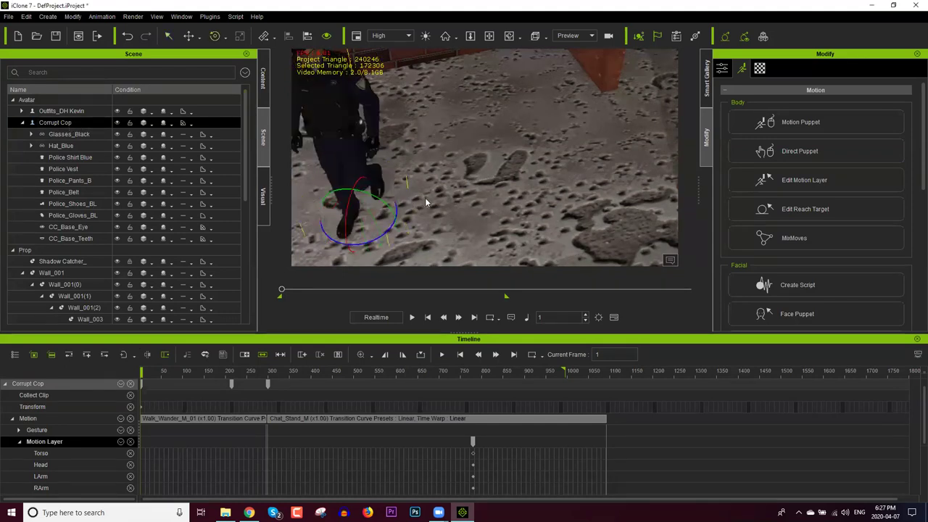
Step: Scrub between frames 1 and 50 to check the Corrupt Cop's walking direction
{"action": "middle_click_drag", "start_coordinate": [415, 150], "coordinate": [545, 147]}
{"action": "scroll", "coordinate": [546, 146], "scroll_direction": "down", "scroll_amount": 2}
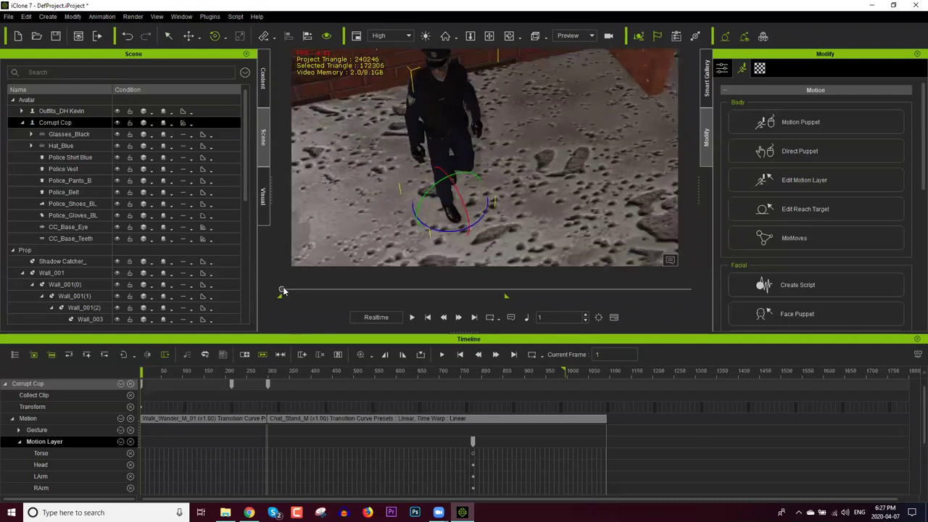
{"action": "left_click", "coordinate": [294, 289]}
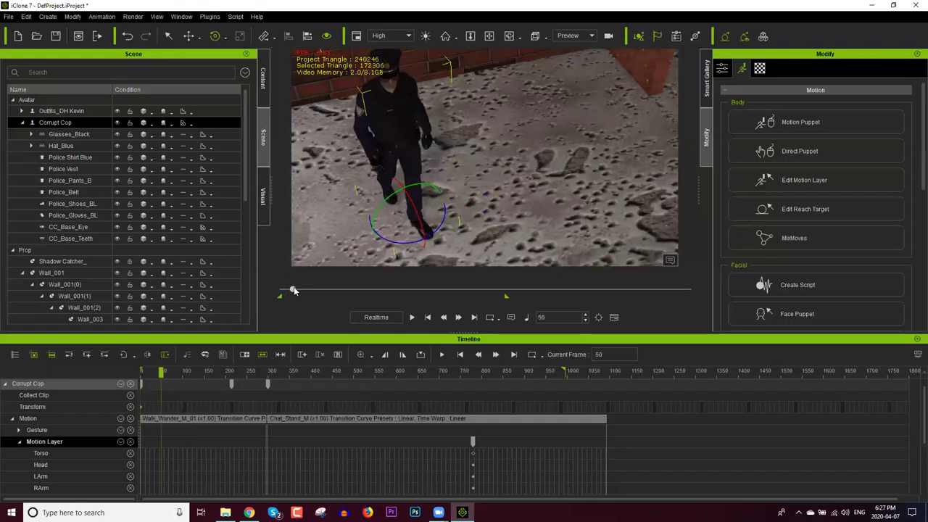
{"action": "left_click_drag", "start_coordinate": [293, 290], "coordinate": [271, 290]}
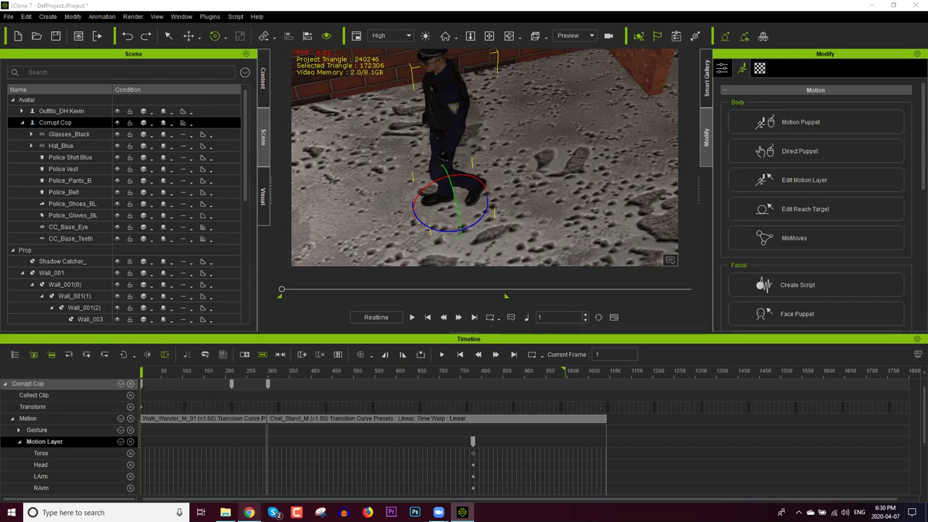
Step: Switch to Chrome and open reallusion.com in a new browser tab
{"action": "mouse_move", "coordinate": [249, 513]}
{"action": "key", "text": "alt+Tab"}
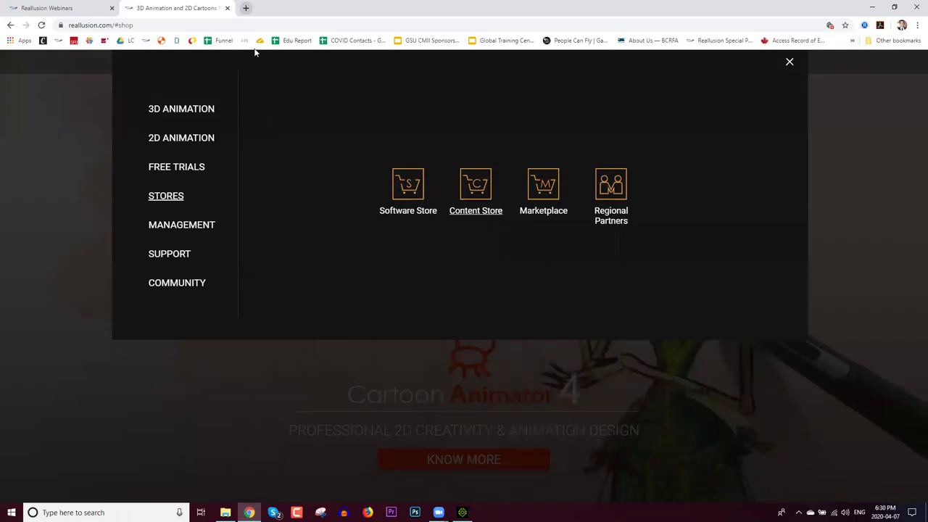
{"action": "key", "text": "ctrl+t"}
{"action": "type", "text": "reallusion.com"}
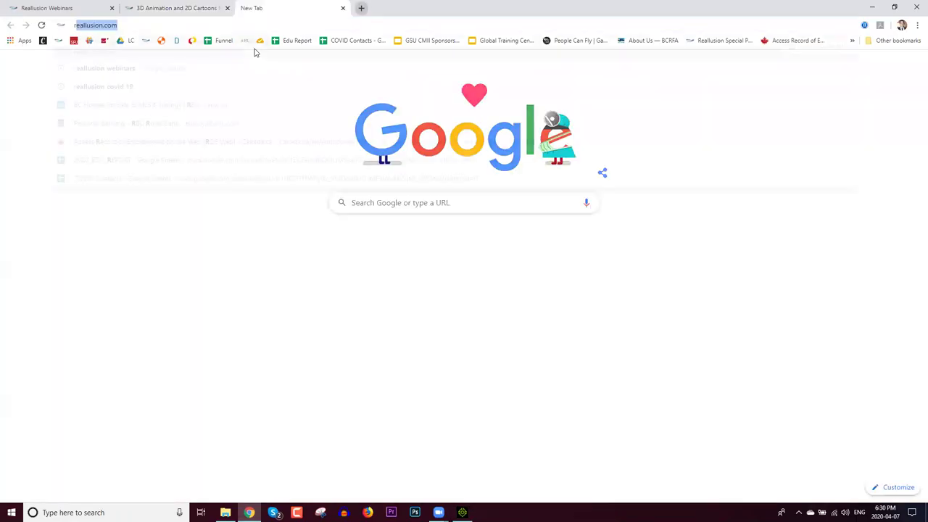
{"action": "key", "text": "Return"}
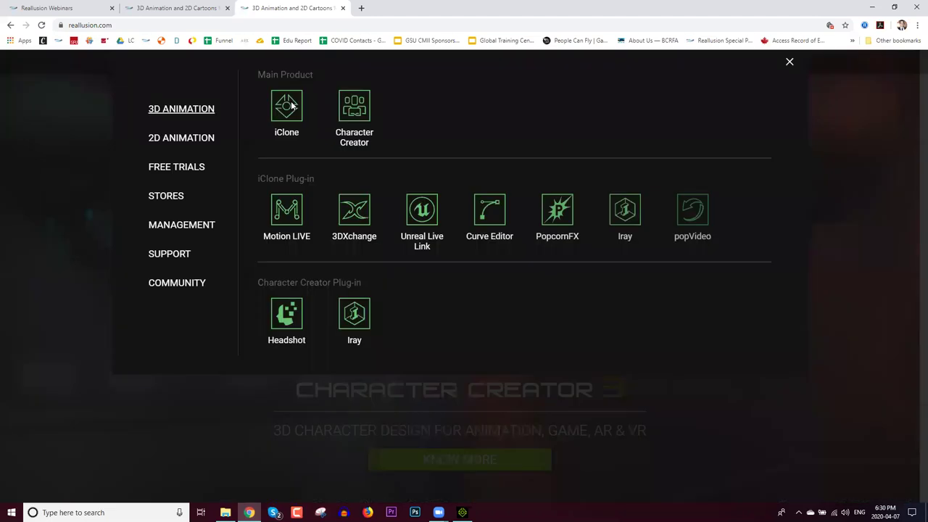
Step: Open the iClone product page, go to its video tutorials, and look through the tutorial categories
{"action": "left_click", "coordinate": [290, 103]}
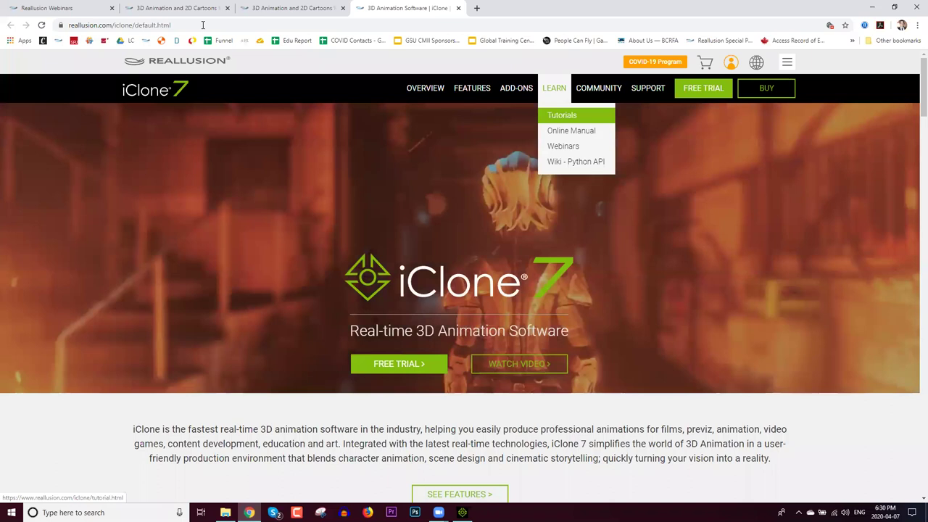
{"action": "left_click", "coordinate": [203, 25]}
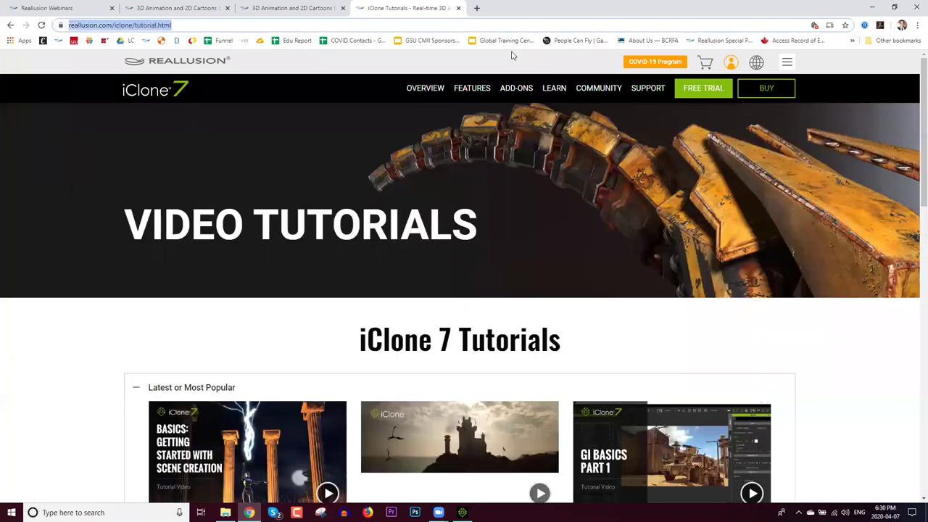
{"action": "scroll", "coordinate": [479, 261], "scroll_direction": "down", "scroll_amount": 2}
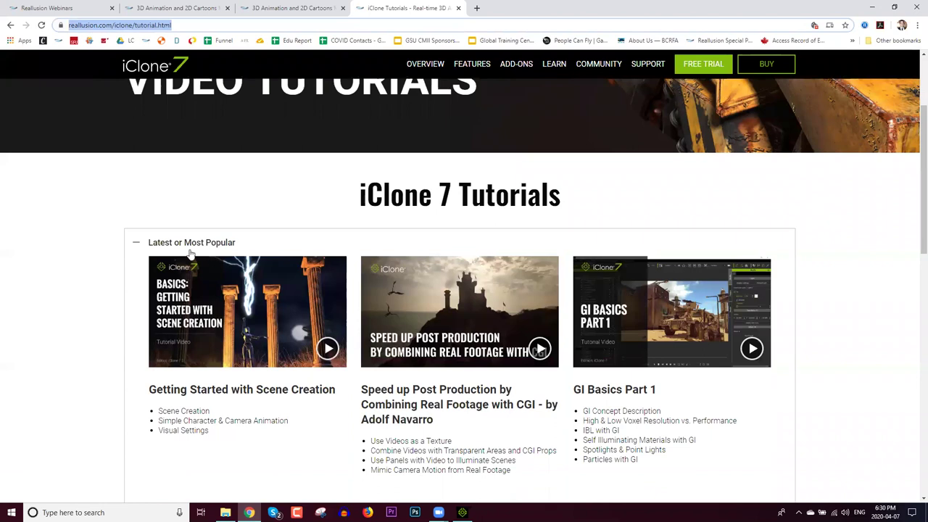
{"action": "scroll", "coordinate": [190, 253], "scroll_direction": "down", "scroll_amount": 5}
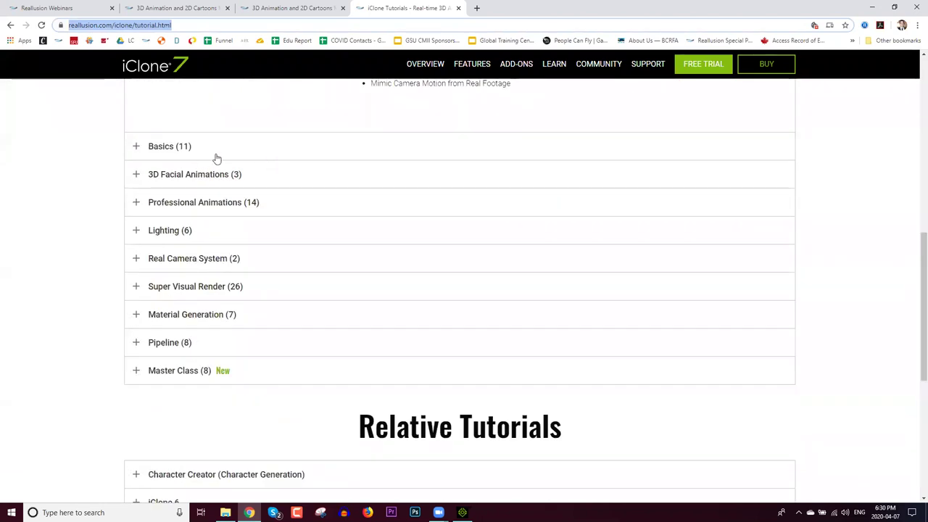
{"action": "scroll", "coordinate": [227, 211], "scroll_direction": "up", "scroll_amount": 1}
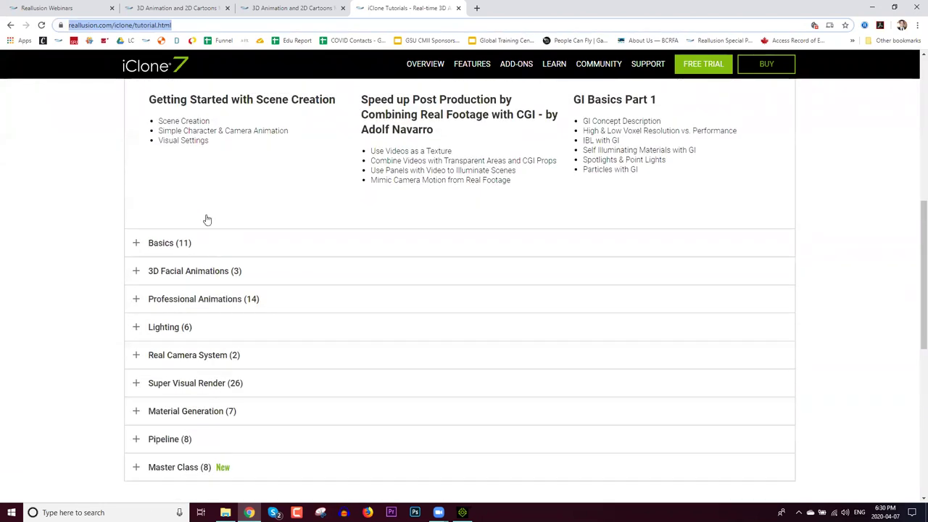
{"action": "scroll", "coordinate": [226, 305], "scroll_direction": "down", "scroll_amount": 1}
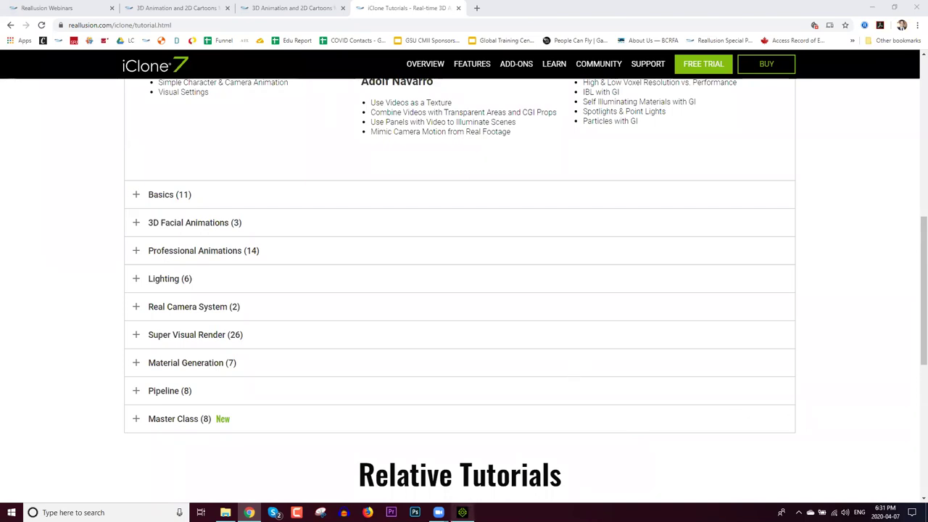
Step: Return to iClone and send the Handcuff_Chainlink2 prop to 3DXchange for editing, accepting the removal of its animation data
{"action": "left_click", "coordinate": [463, 512]}
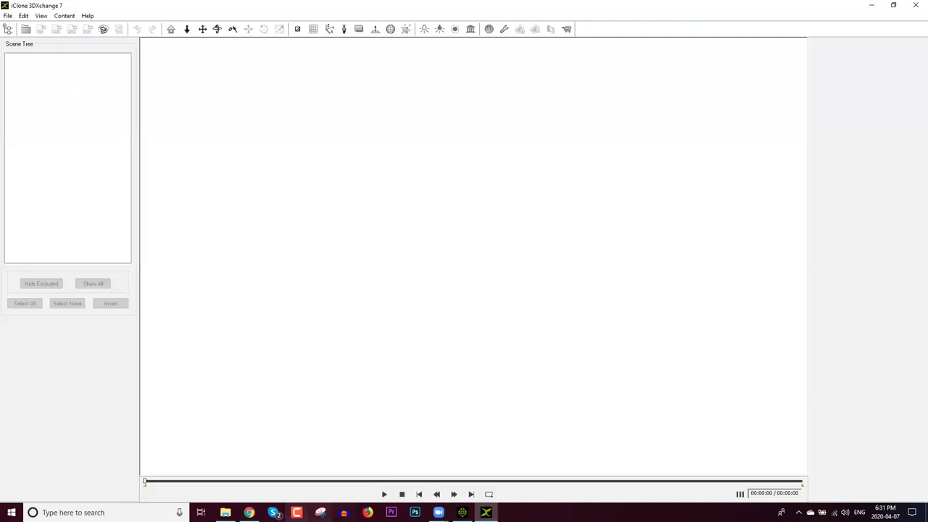
{"action": "mouse_move", "coordinate": [226, 513]}
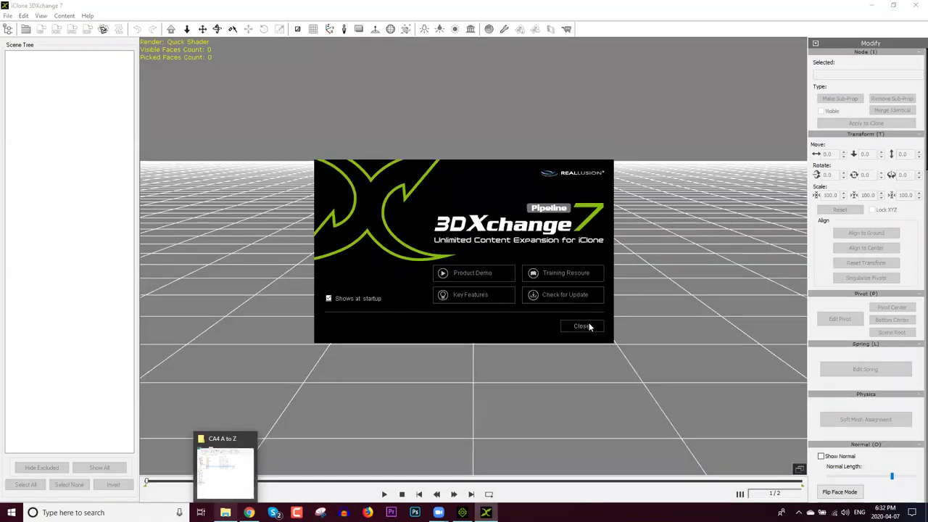
{"action": "left_click", "coordinate": [476, 500]}
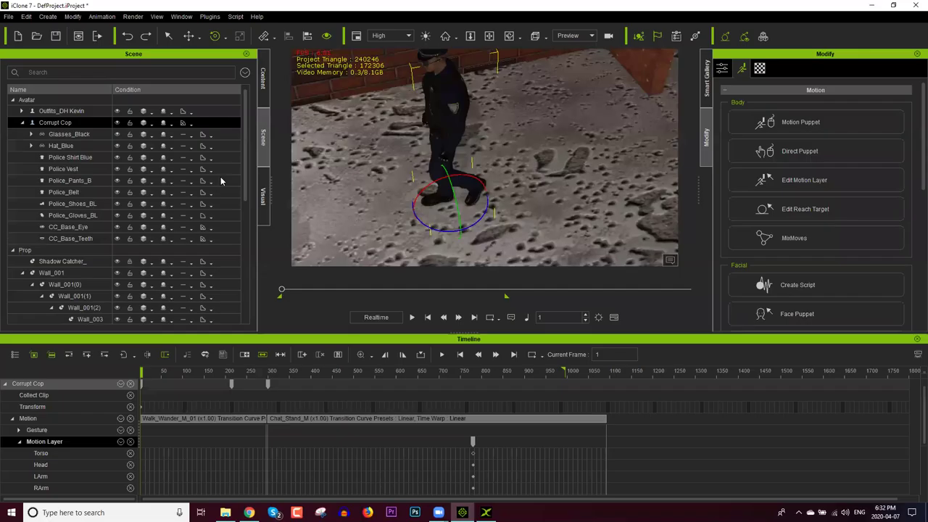
{"action": "left_click_drag", "start_coordinate": [244, 141], "coordinate": [250, 263]}
{"action": "scroll", "coordinate": [222, 223], "scroll_direction": "up", "scroll_amount": 1}
{"action": "left_click", "coordinate": [69, 146]}
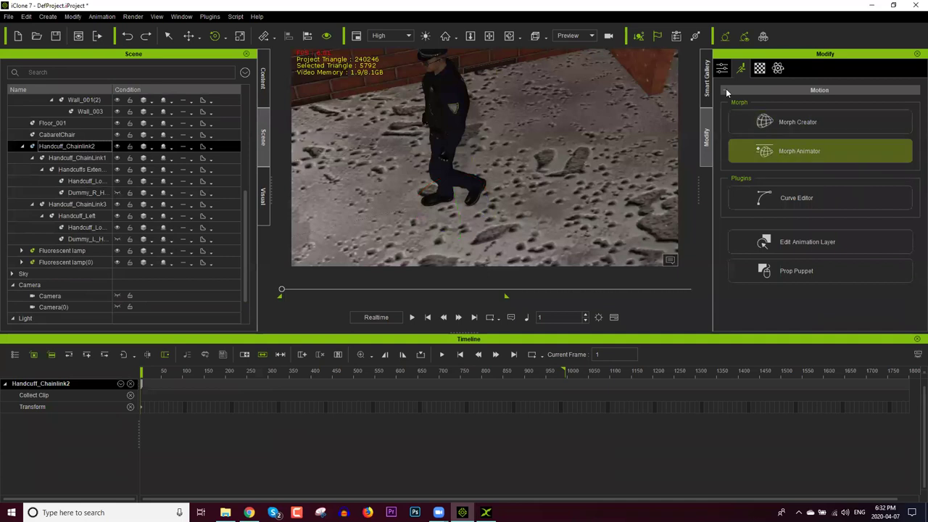
{"action": "left_click", "coordinate": [722, 69]}
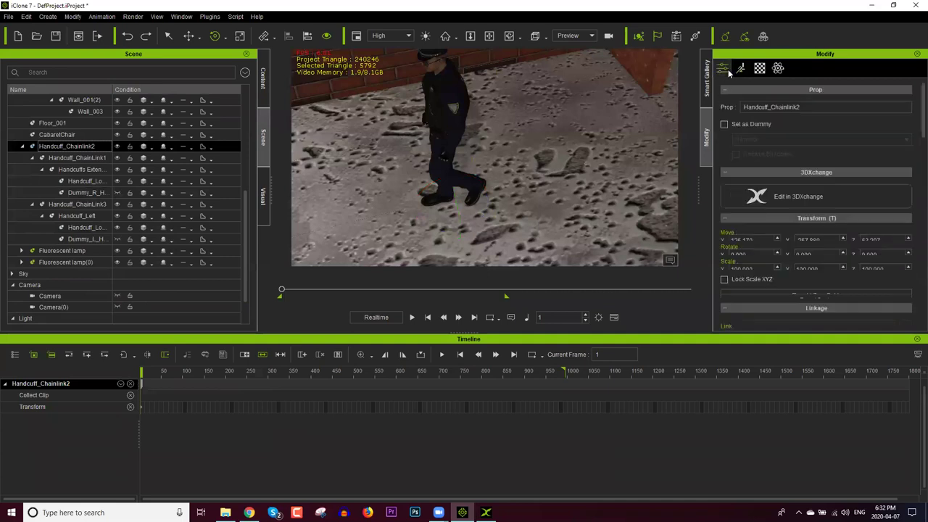
{"action": "left_click", "coordinate": [822, 197]}
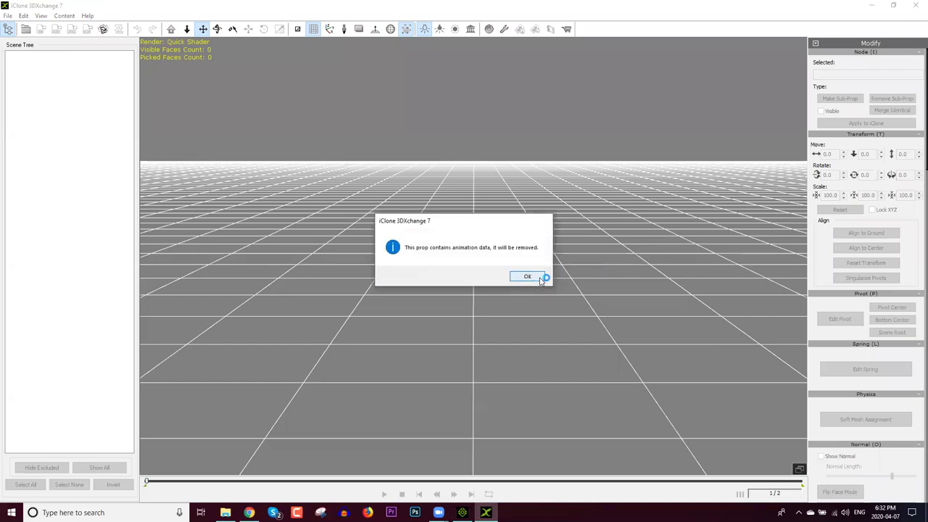
{"action": "left_click", "coordinate": [535, 276]}
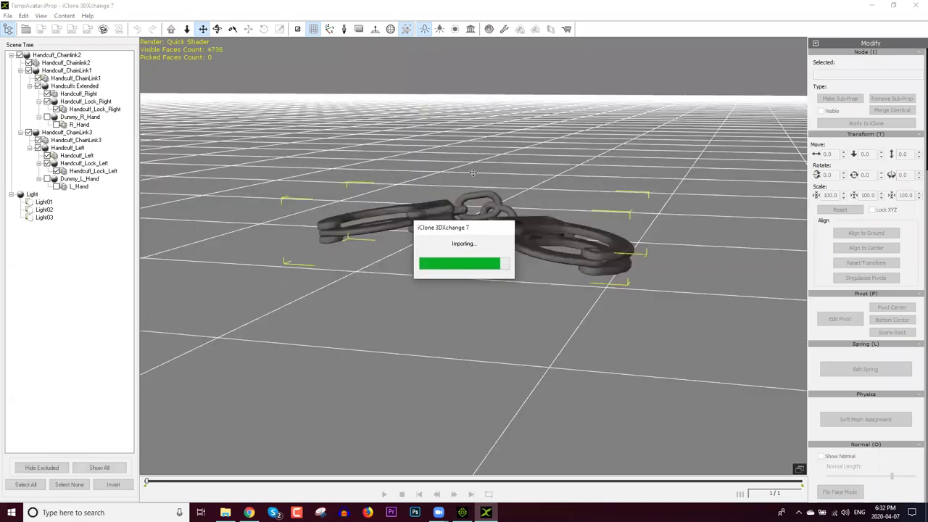
Step: Make the Handcuff_Chainlink2 mesh, the loose middle chain link, a separate sub-prop
{"action": "right_click_drag", "start_coordinate": [492, 279], "coordinate": [475, 250]}
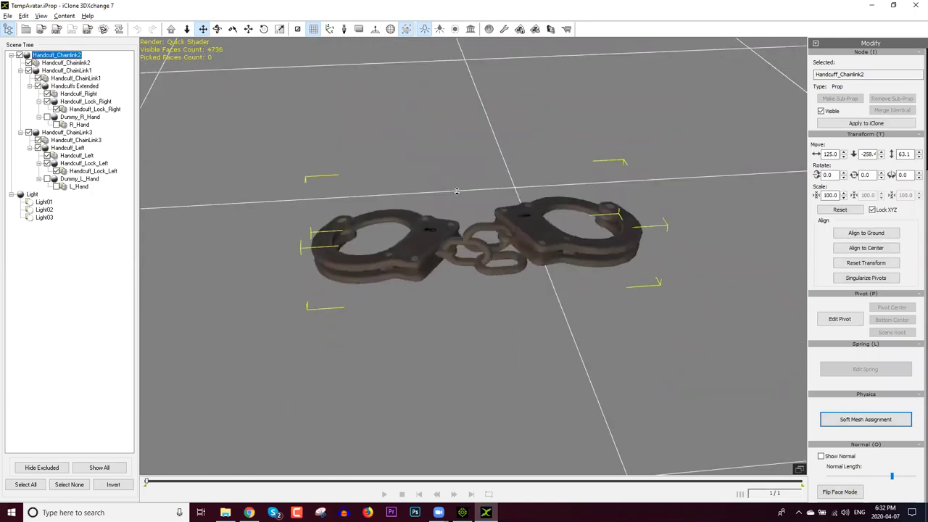
{"action": "left_click_drag", "start_coordinate": [475, 250], "coordinate": [473, 279]}
{"action": "scroll", "coordinate": [458, 269], "scroll_direction": "up", "scroll_amount": 3}
{"action": "scroll", "coordinate": [460, 261], "scroll_direction": "down", "scroll_amount": 3}
{"action": "scroll", "coordinate": [460, 261], "scroll_direction": "up", "scroll_amount": 3}
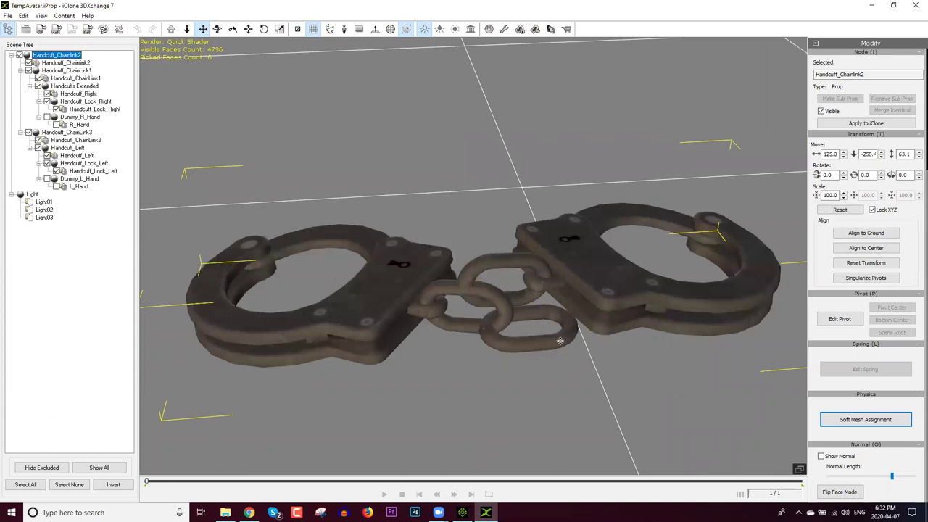
{"action": "left_click", "coordinate": [561, 341]}
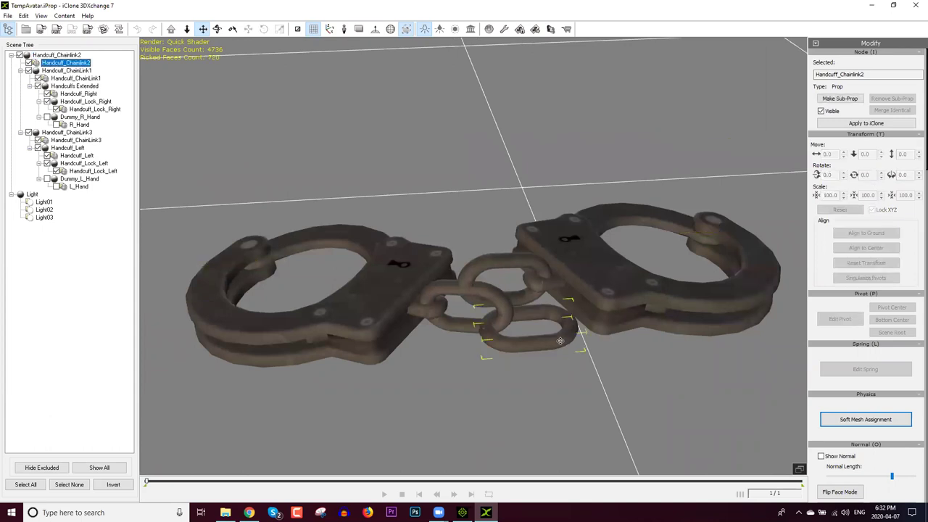
{"action": "left_click", "coordinate": [65, 71]}
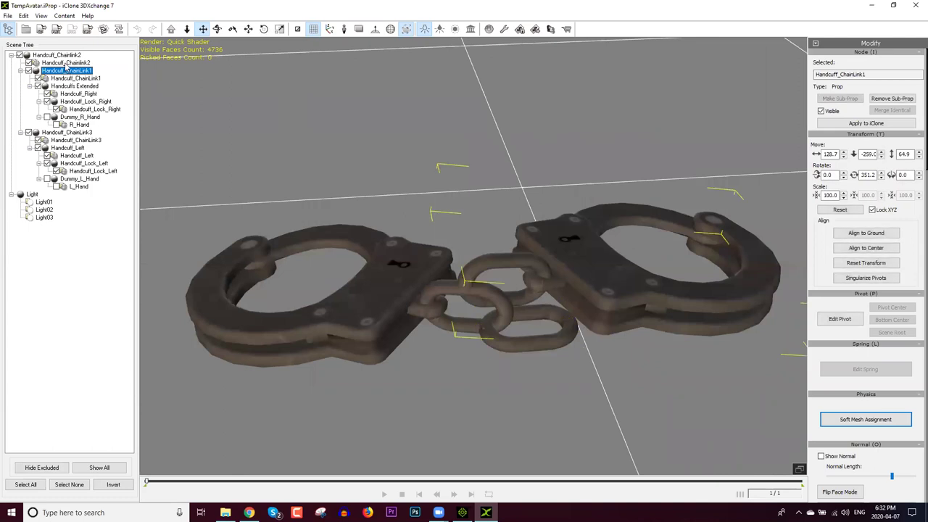
{"action": "left_click", "coordinate": [65, 63]}
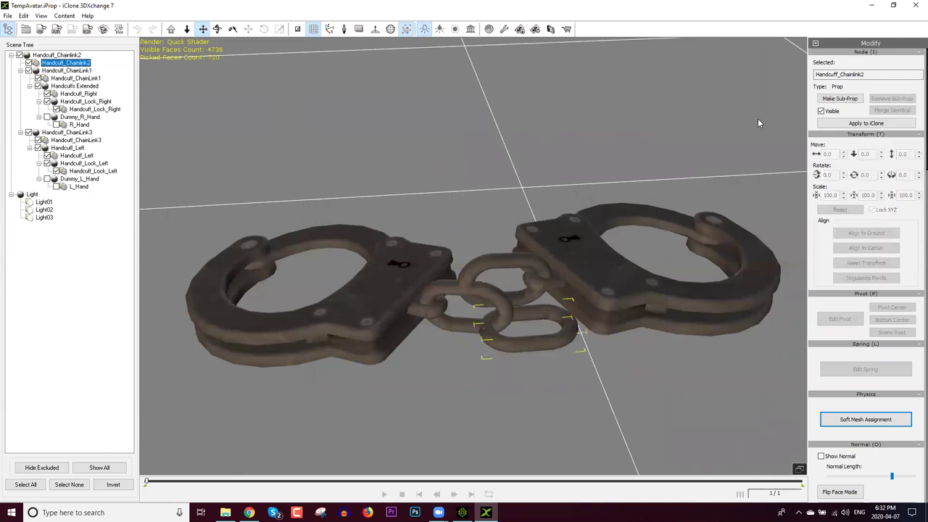
{"action": "left_click", "coordinate": [840, 99]}
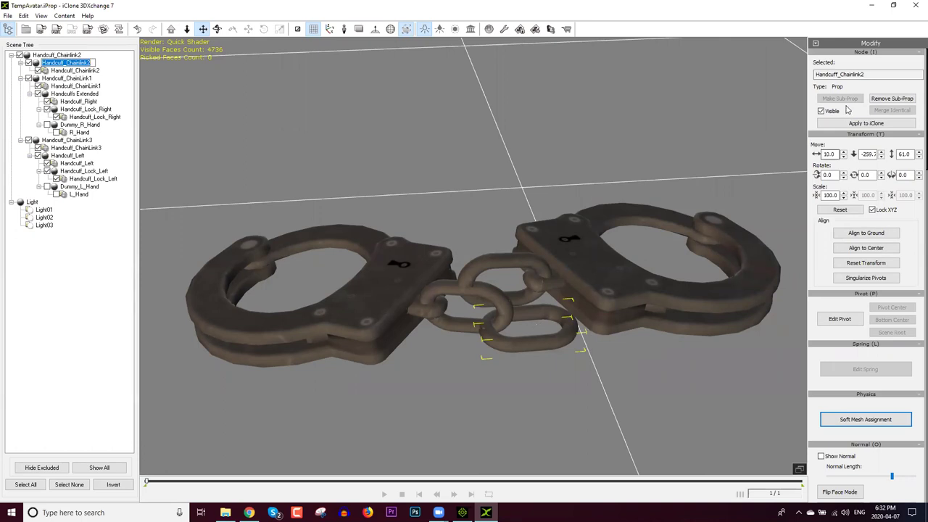
Step: Check the new chain link node against Handcuff_ChainLink1, and export the handcuffs as iClone 7 prop TempAvatar to the Desktop, replacing the existing file
{"action": "left_click", "coordinate": [64, 78]}
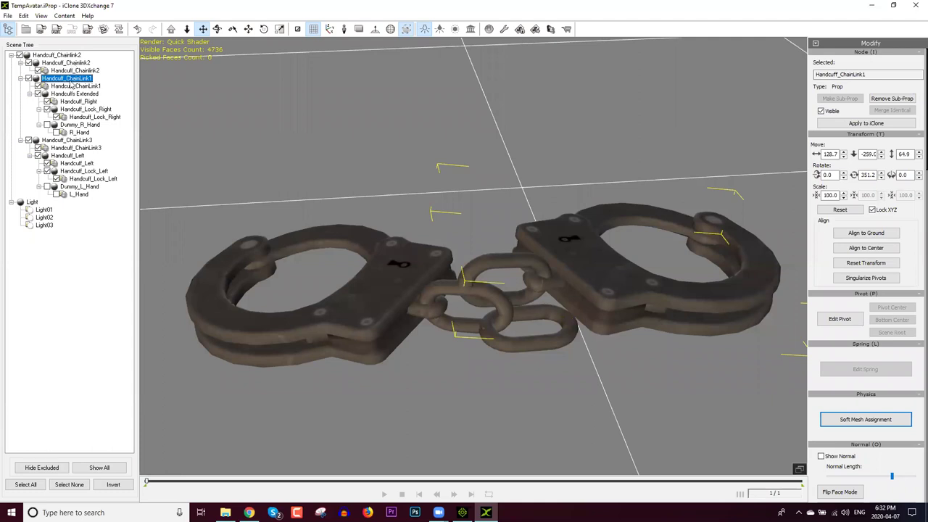
{"action": "left_click", "coordinate": [67, 63]}
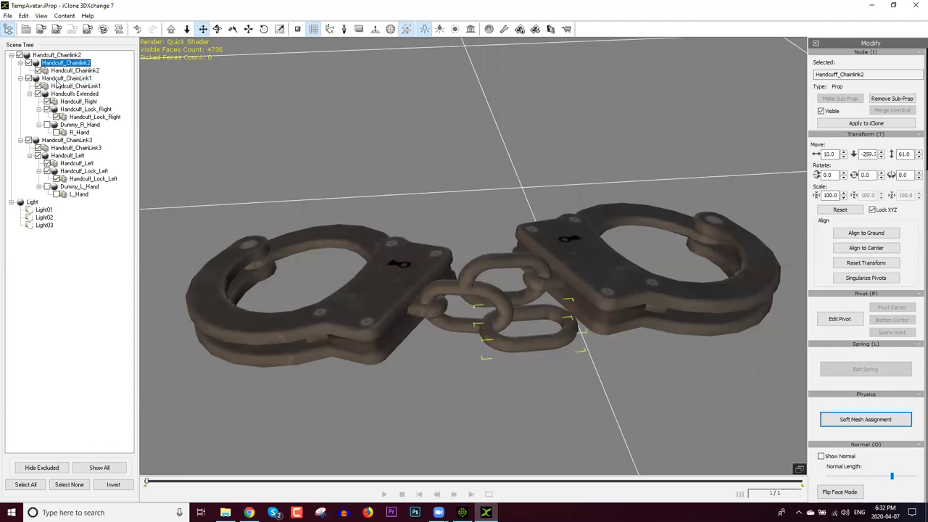
{"action": "left_click", "coordinate": [58, 79]}
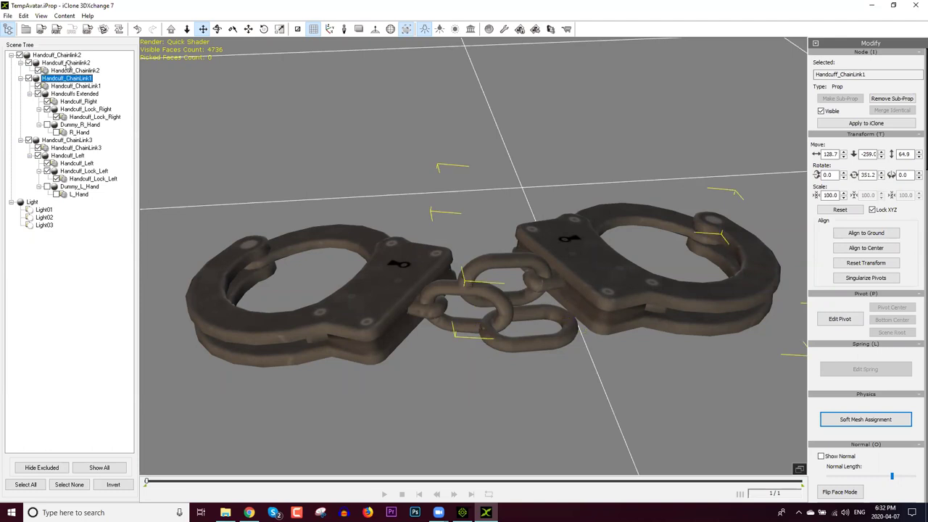
{"action": "left_click", "coordinate": [67, 63]}
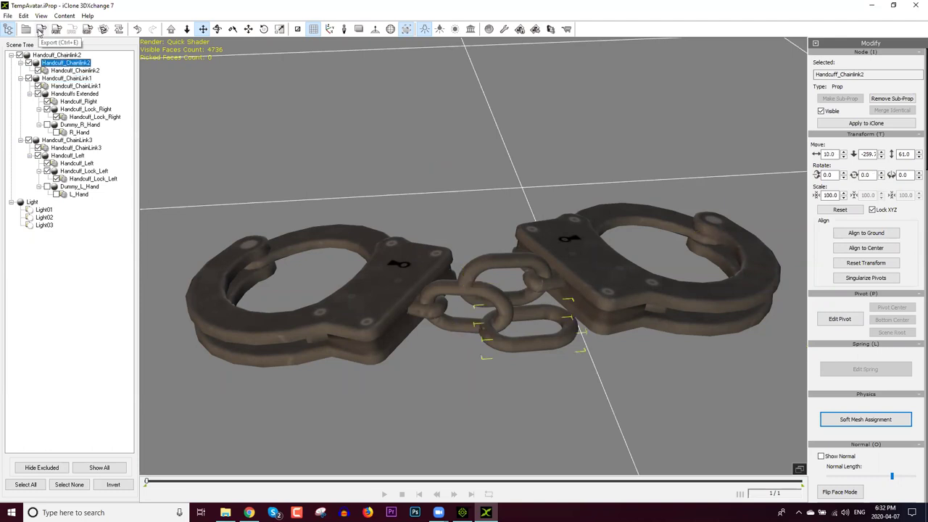
{"action": "left_click", "coordinate": [41, 30]}
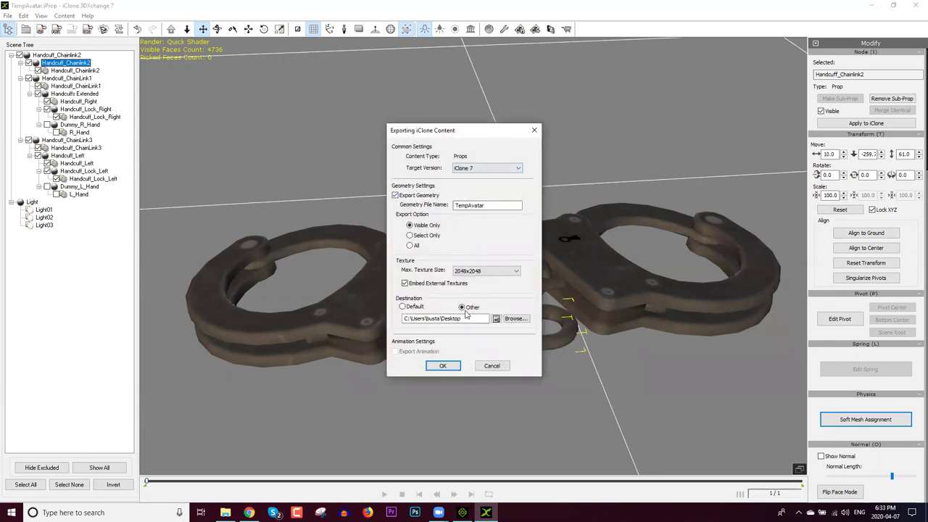
{"action": "left_click", "coordinate": [442, 365]}
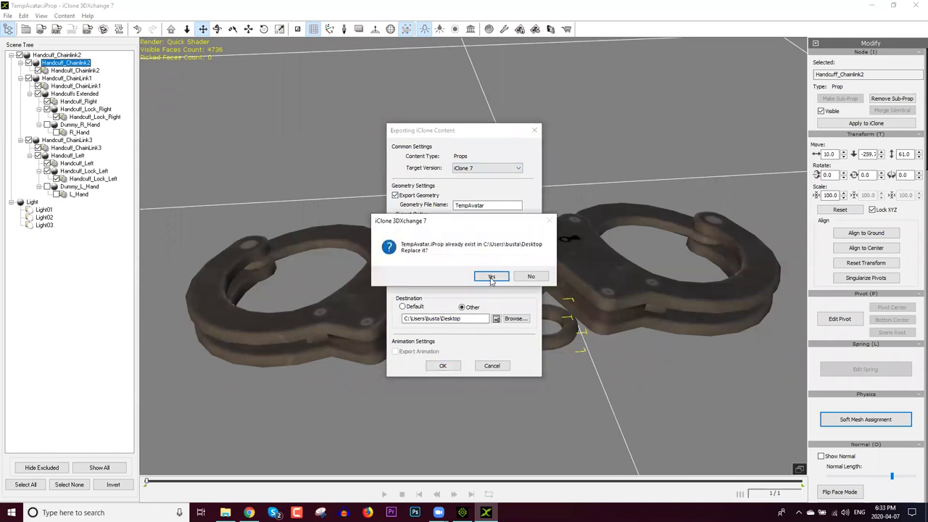
{"action": "left_click", "coordinate": [491, 278]}
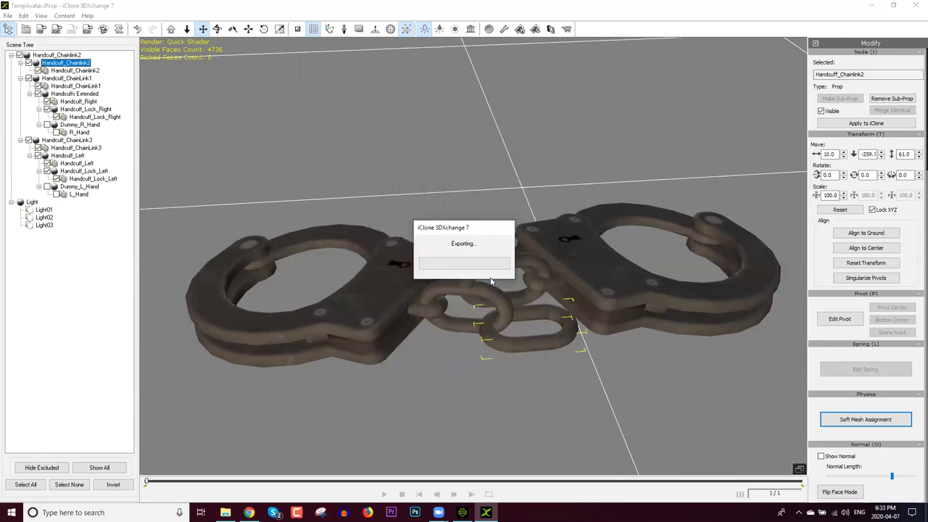
{"action": "left_click", "coordinate": [489, 277]}
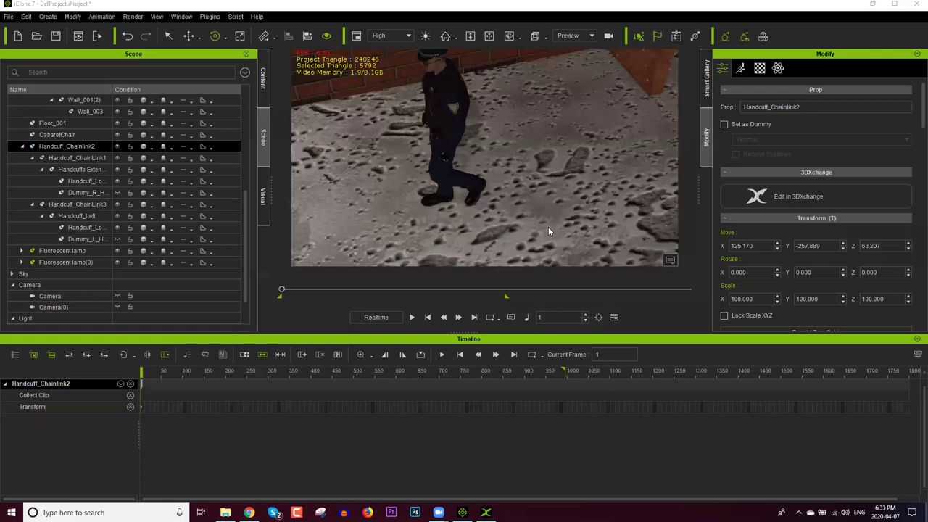
Step: Bring the exported TempAvatar prop from the Desktop into the iClone scene and raise it above the floor to Z 3.918
{"action": "key", "text": "super+d"}
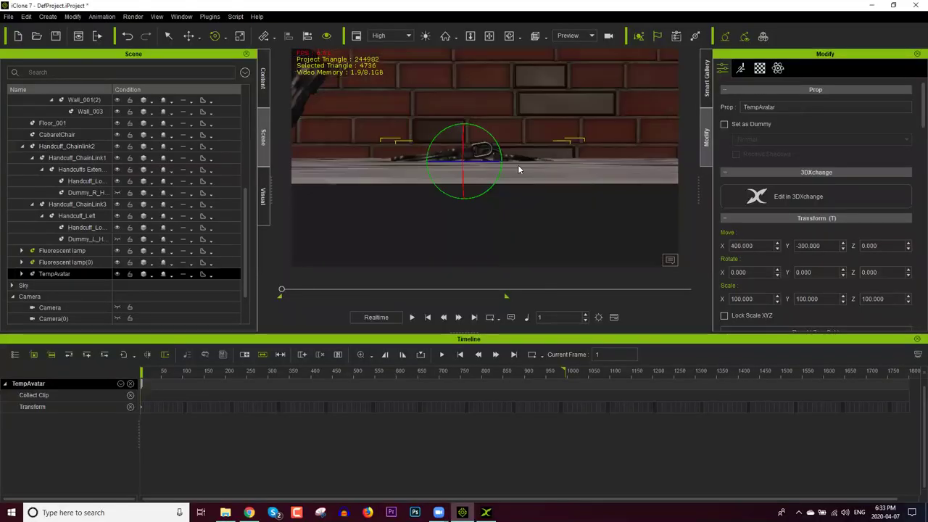
{"action": "right_click_drag", "start_coordinate": [460, 259], "coordinate": [491, 128]}
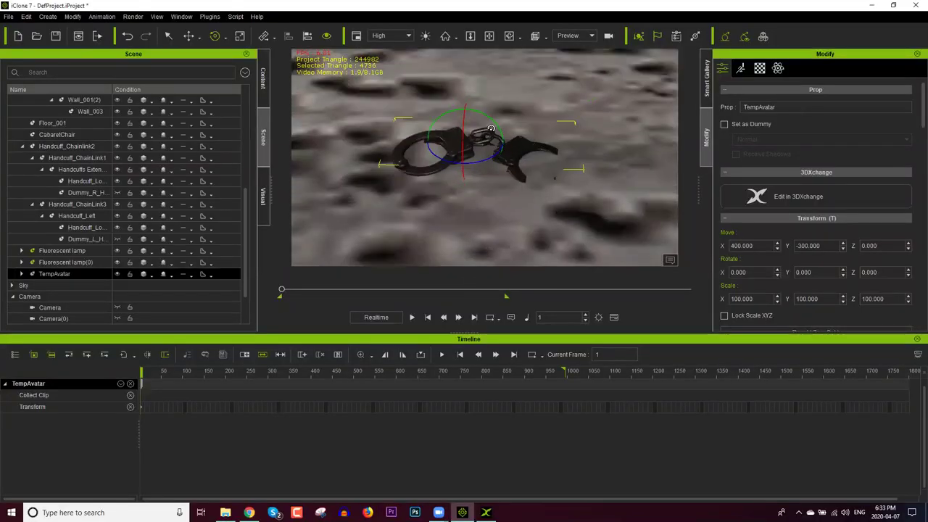
{"action": "key", "text": "w"}
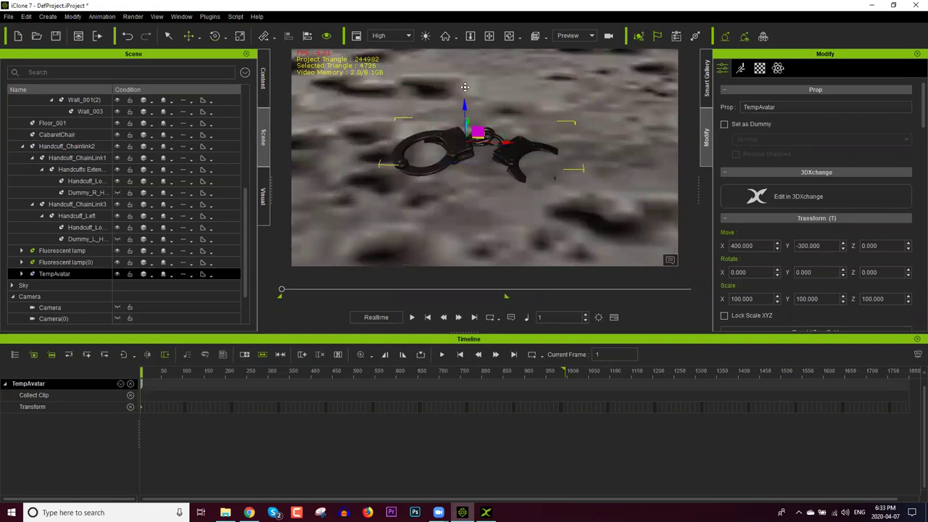
{"action": "left_click_drag", "start_coordinate": [464, 87], "coordinate": [465, 79]}
Step: Centre the pivot of TempAvatar's Handcuff_Chainlink2 sub-prop and move the loose link up clear of the two cuffs
{"action": "left_click", "coordinate": [58, 239]}
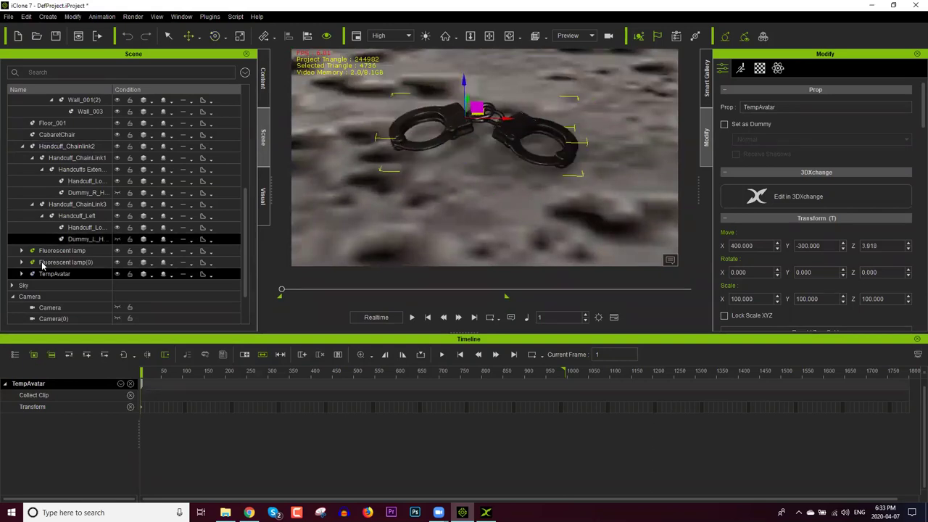
{"action": "left_click", "coordinate": [22, 273]}
{"action": "left_click", "coordinate": [102, 285]}
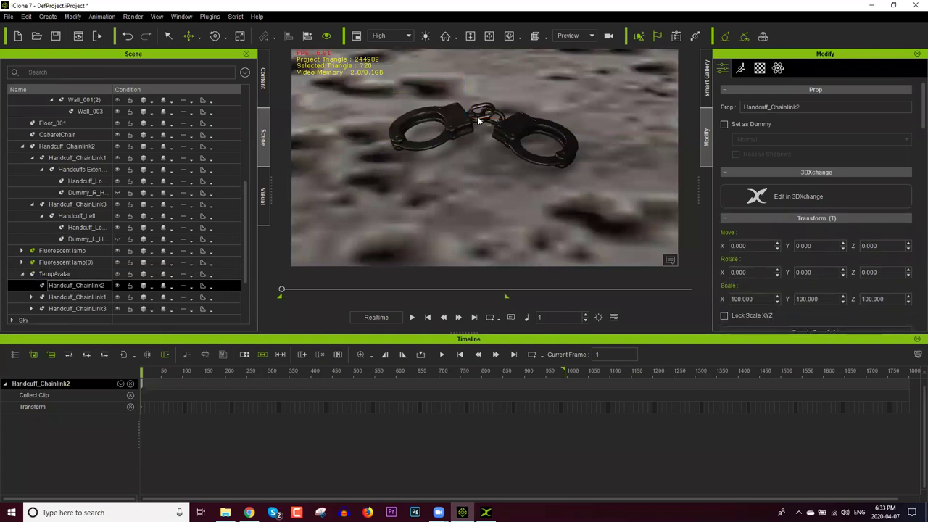
{"action": "scroll", "coordinate": [913, 174], "scroll_direction": "down", "scroll_amount": 5}
{"action": "scroll", "coordinate": [913, 264], "scroll_direction": "down", "scroll_amount": 5}
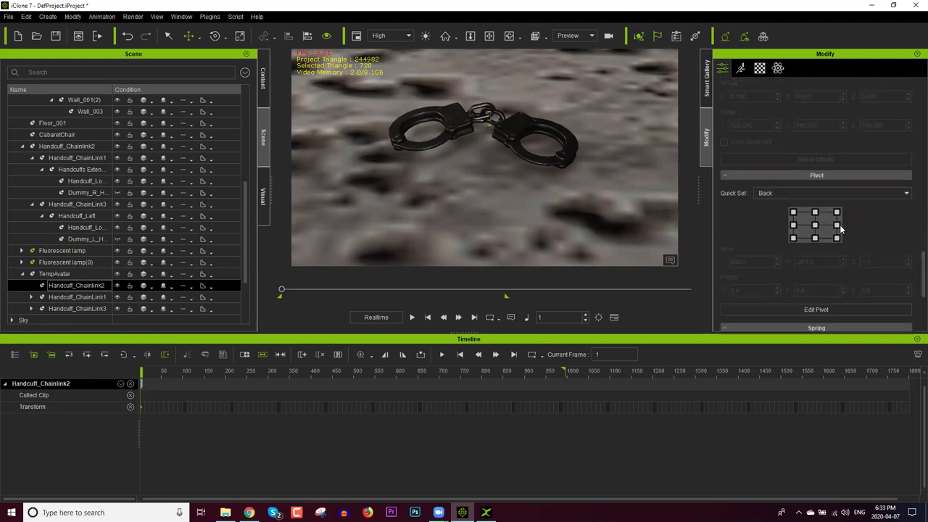
{"action": "left_click", "coordinate": [816, 225]}
{"action": "left_click_drag", "start_coordinate": [542, 110], "coordinate": [584, 66]}
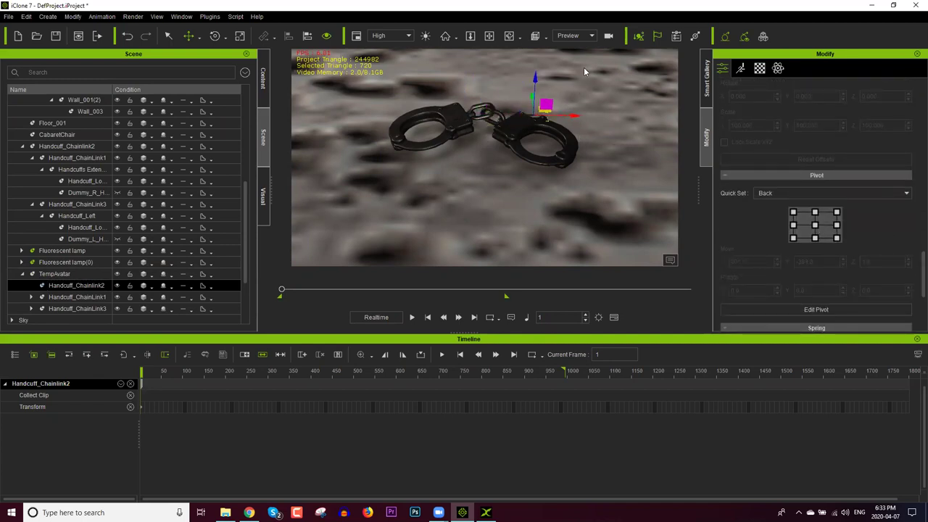
{"action": "left_click_drag", "start_coordinate": [545, 109], "coordinate": [493, 86]}
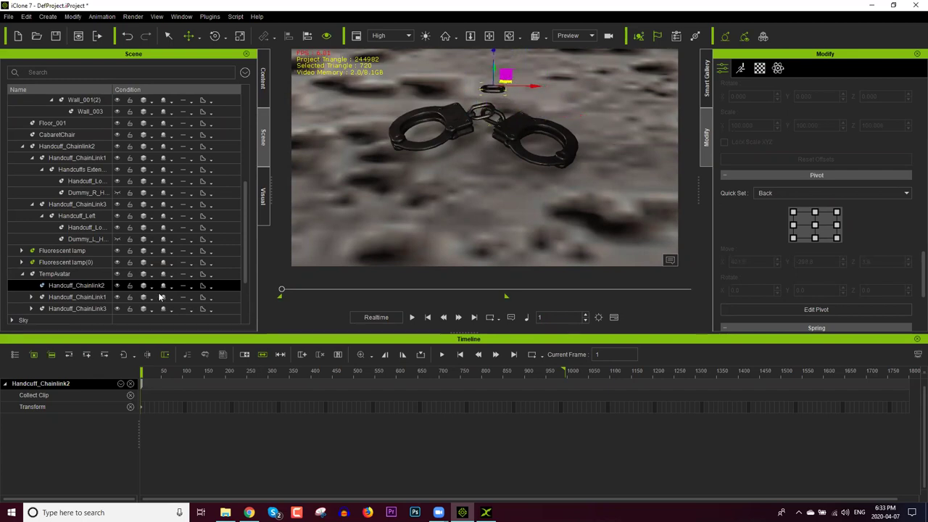
Step: Move TempAvatar's Handcuff_ChainLink1 and Handcuff_ChainLink3 cuffs apart along X in opposite directions
{"action": "left_click", "coordinate": [73, 298]}
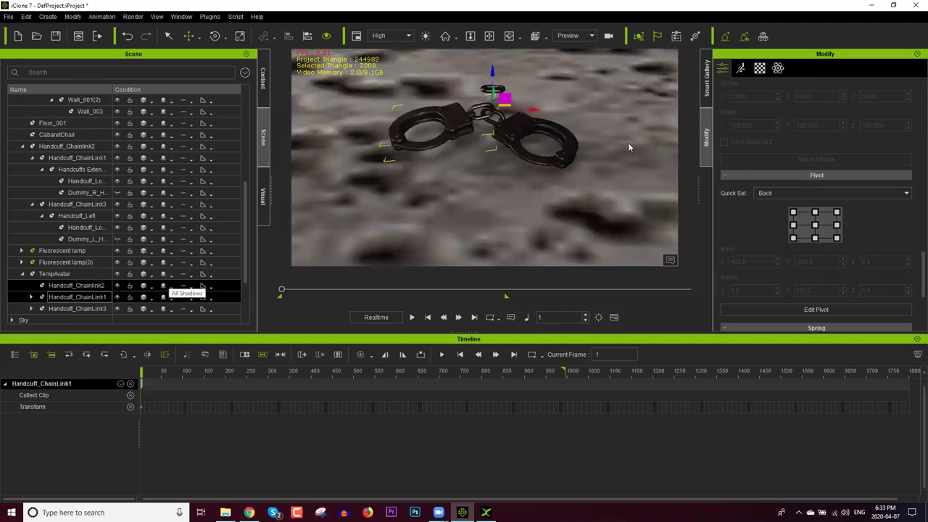
{"action": "left_click_drag", "start_coordinate": [533, 112], "coordinate": [489, 111]}
{"action": "left_click", "coordinate": [514, 132]}
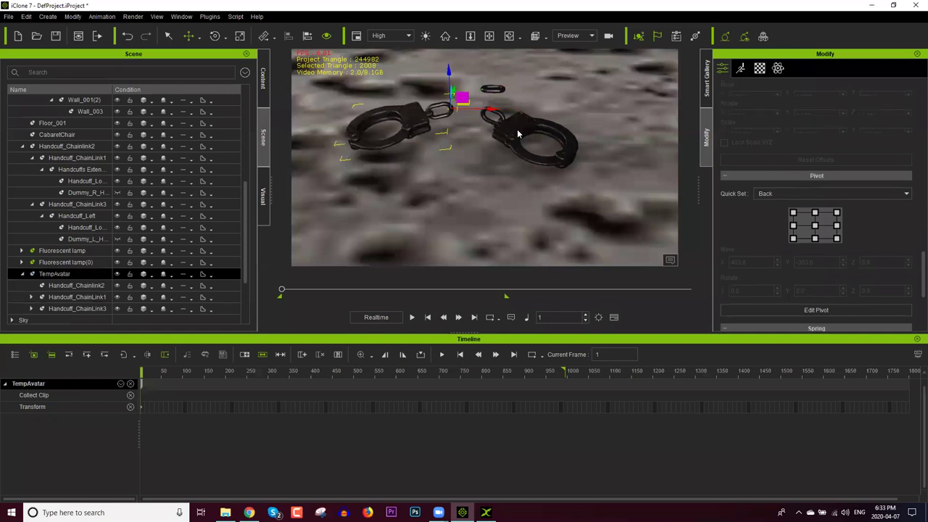
{"action": "left_click", "coordinate": [74, 308]}
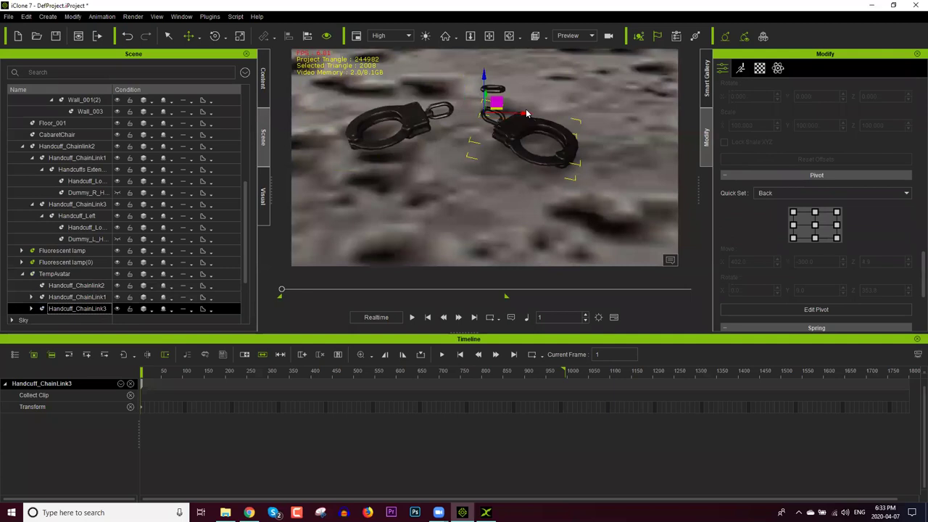
{"action": "left_click_drag", "start_coordinate": [535, 112], "coordinate": [575, 113]}
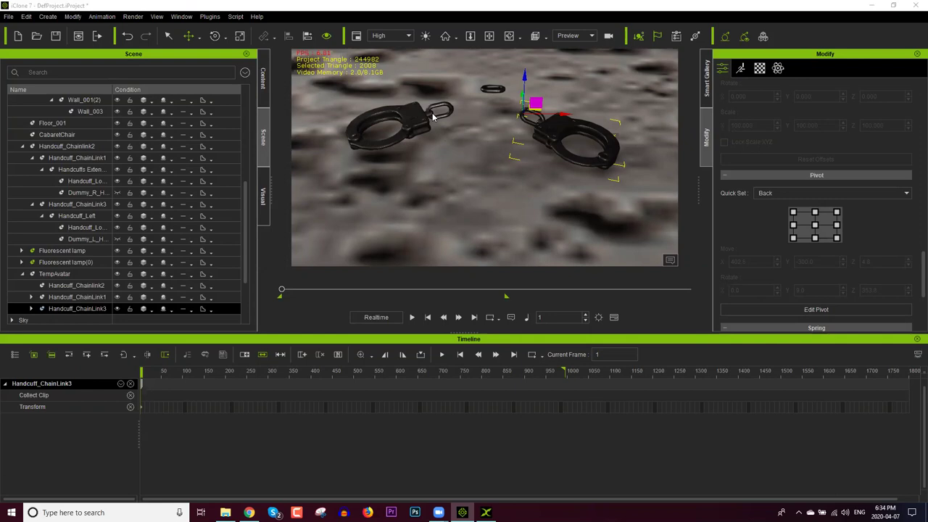
Step: Show the Mini Viewport with Camera as its source, and switch the main view to Camera
{"action": "left_click", "coordinate": [187, 17]}
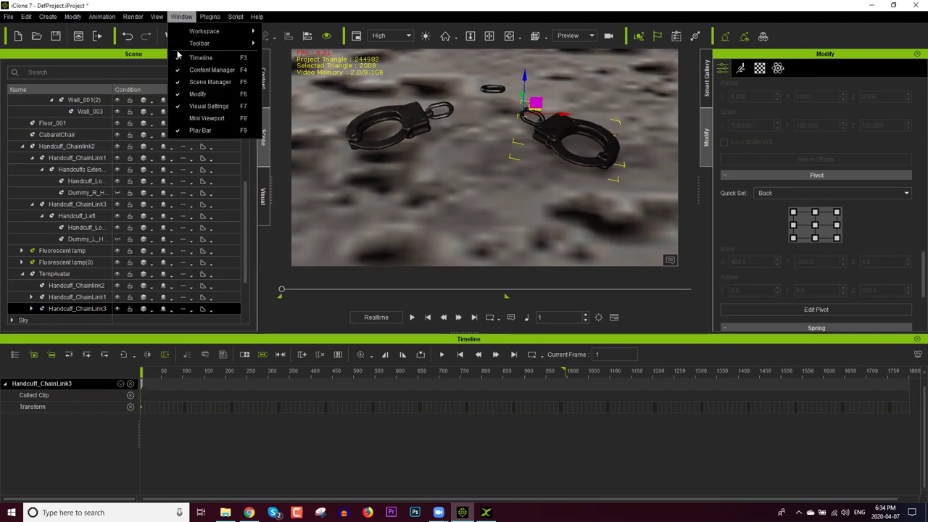
{"action": "left_click", "coordinate": [207, 118]}
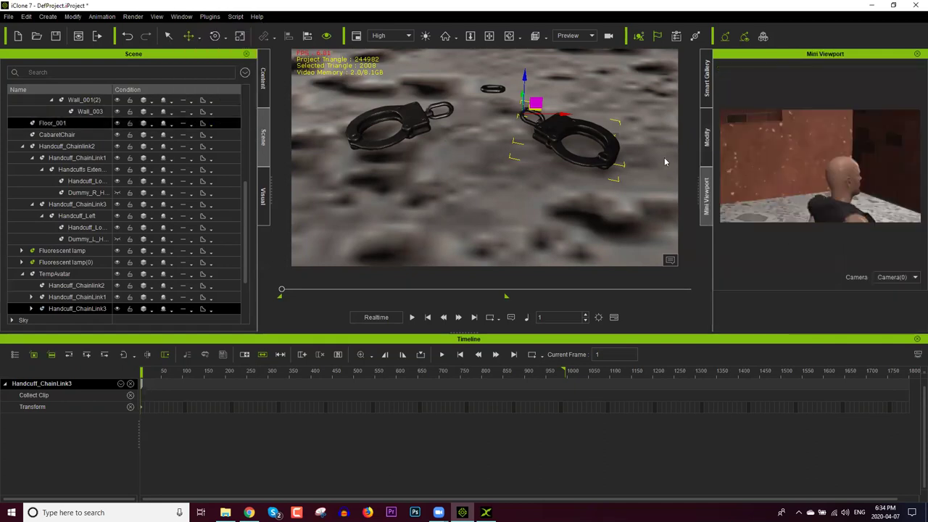
{"action": "left_click", "coordinate": [899, 281]}
{"action": "left_click", "coordinate": [888, 293]}
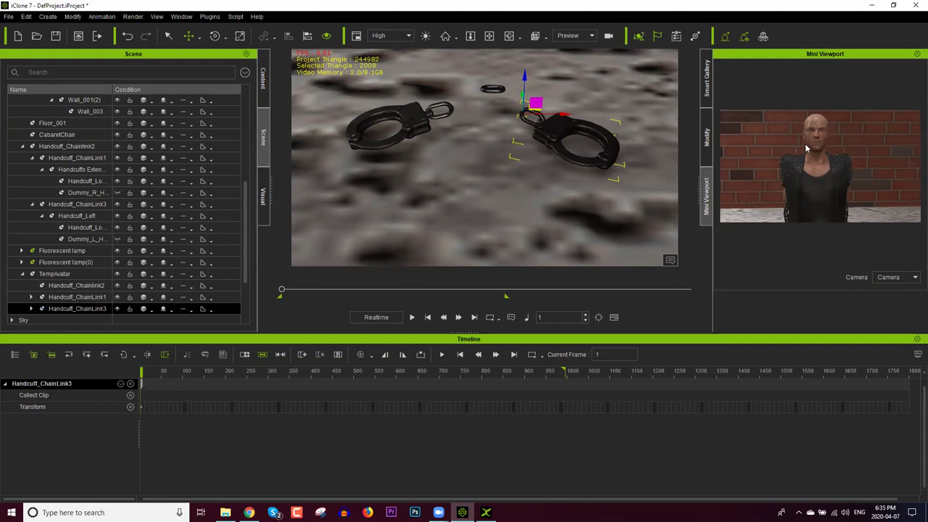
{"action": "left_click", "coordinate": [578, 37]}
{"action": "left_click", "coordinate": [573, 61]}
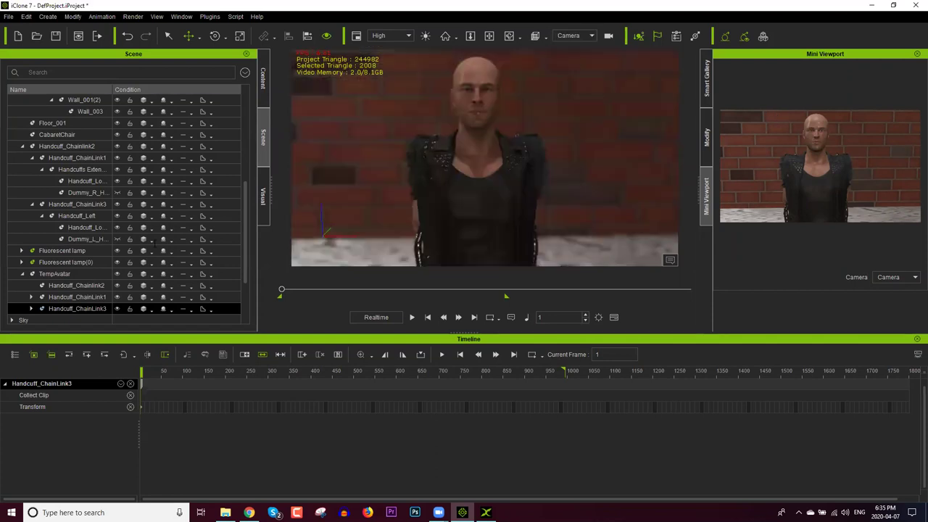
Step: Shift the Camera's framing at frame 339 and show the camera's Transform track in the timeline
{"action": "left_click", "coordinate": [285, 371]}
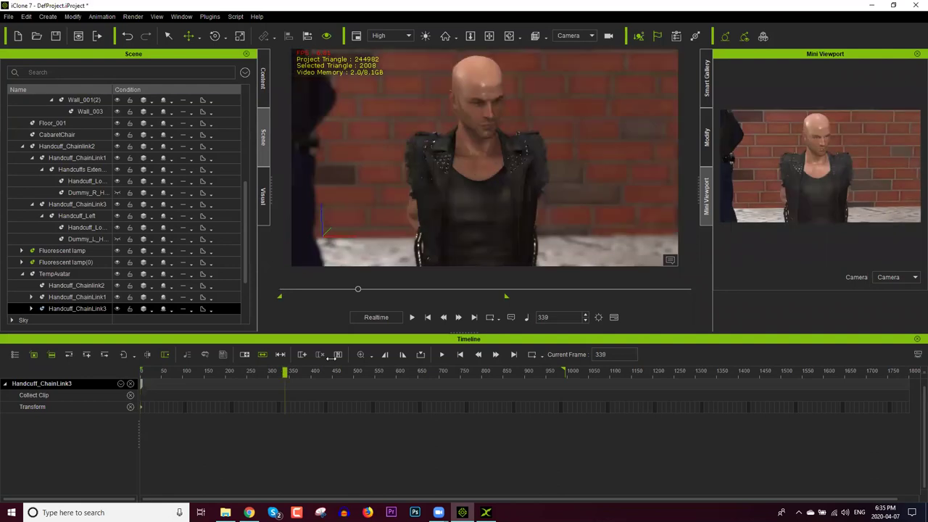
{"action": "left_click_drag", "start_coordinate": [247, 211], "coordinate": [243, 275]}
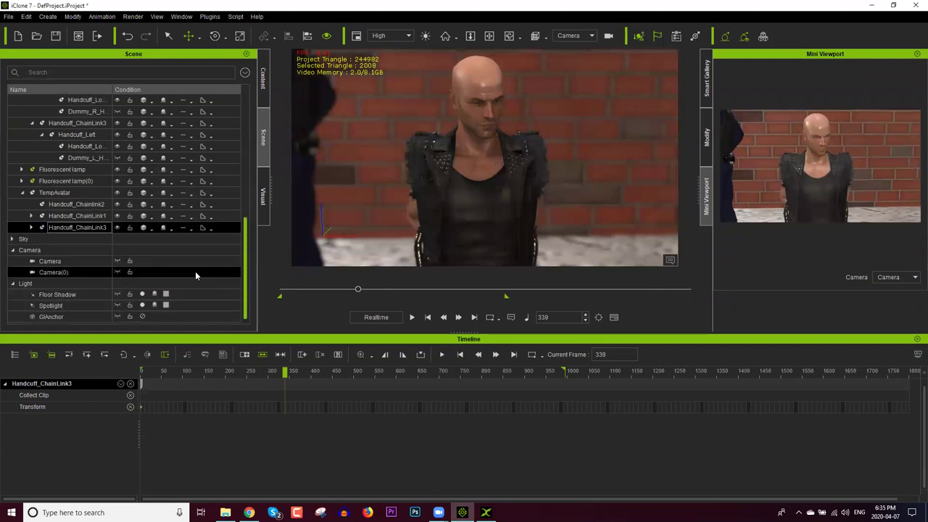
{"action": "left_click", "coordinate": [68, 261]}
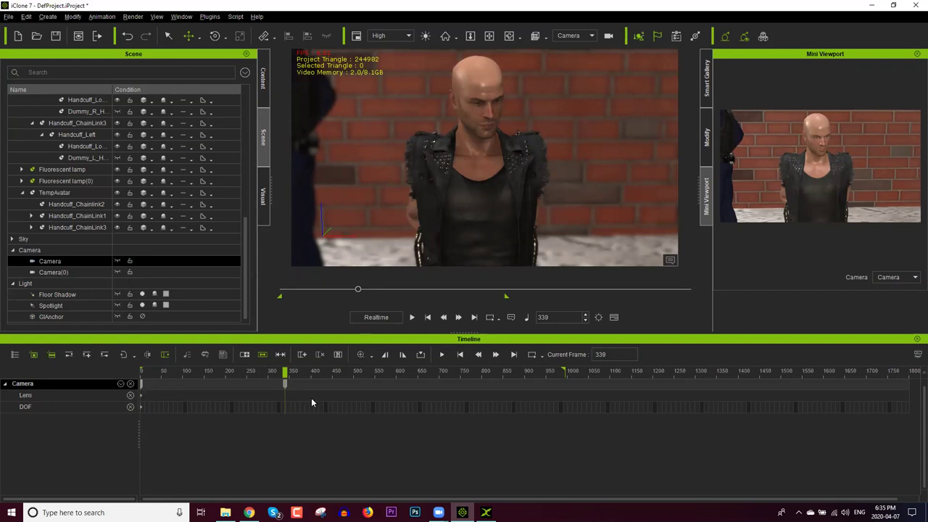
{"action": "key", "text": "ctrl+z"}
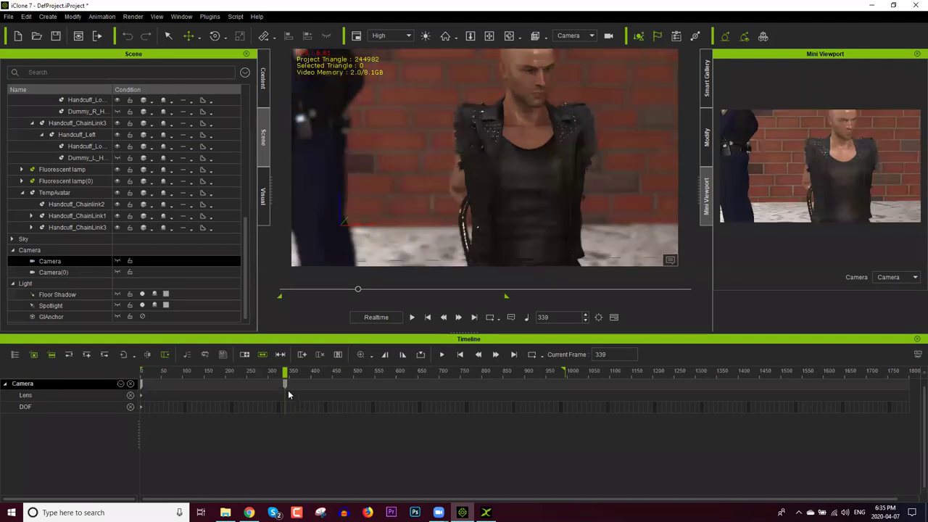
{"action": "left_click", "coordinate": [122, 385]}
{"action": "left_click", "coordinate": [141, 393]}
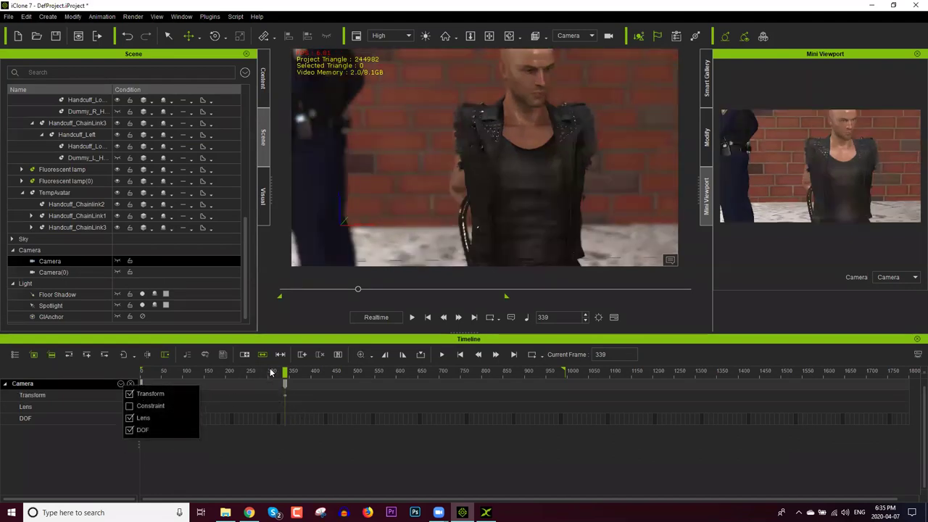
Step: Scrub back through the frames before 339 to review the camera move
{"action": "left_click_drag", "start_coordinate": [285, 375], "coordinate": [251, 380]}
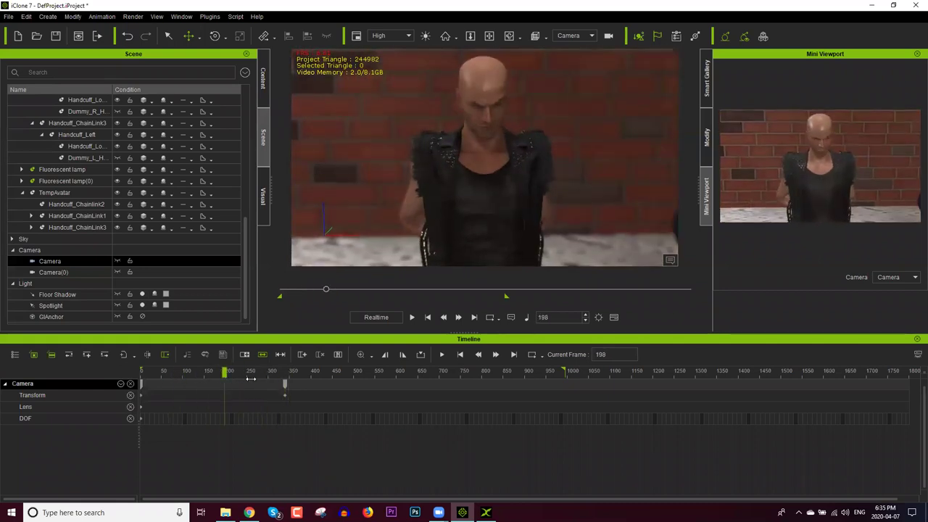
{"action": "left_click", "coordinate": [255, 373]}
{"action": "mouse_move", "coordinate": [187, 372]}
{"action": "left_mouse_down"}
{"action": "mouse_move", "coordinate": [203, 372]}
{"action": "mouse_move", "coordinate": [173, 372]}
{"action": "left_mouse_up"}
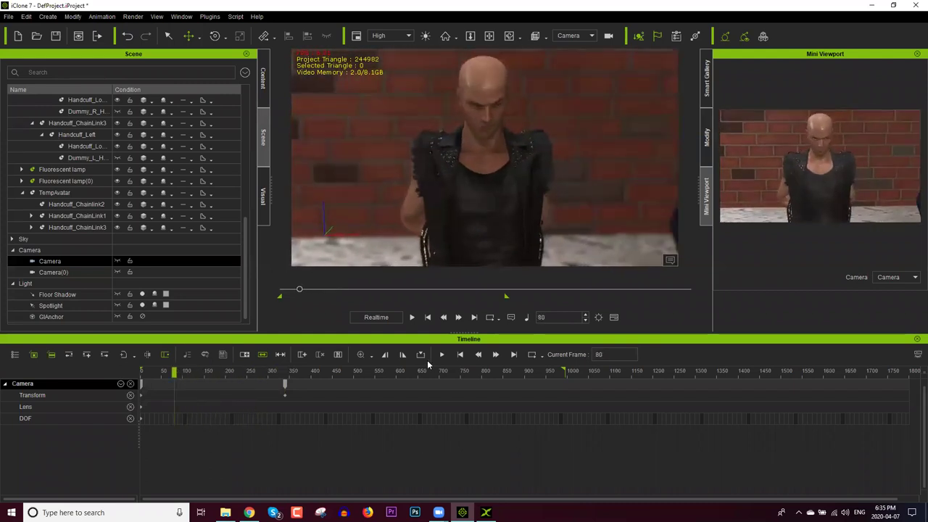
Step: Reframe the Camera at frame 490 and scrub through the camera animation between its keys
{"action": "left_click", "coordinate": [349, 373]}
{"action": "middle_click_drag", "start_coordinate": [471, 140], "coordinate": [520, 142]}
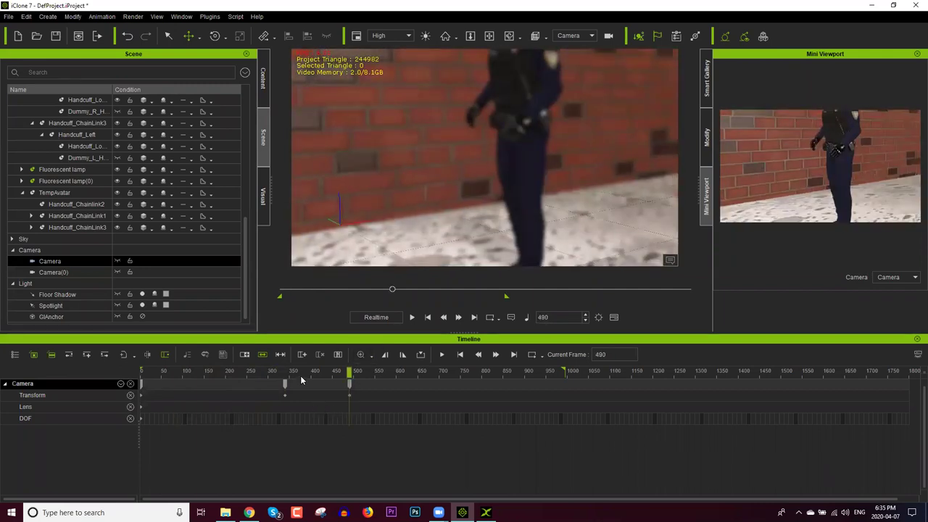
{"action": "left_click", "coordinate": [291, 371]}
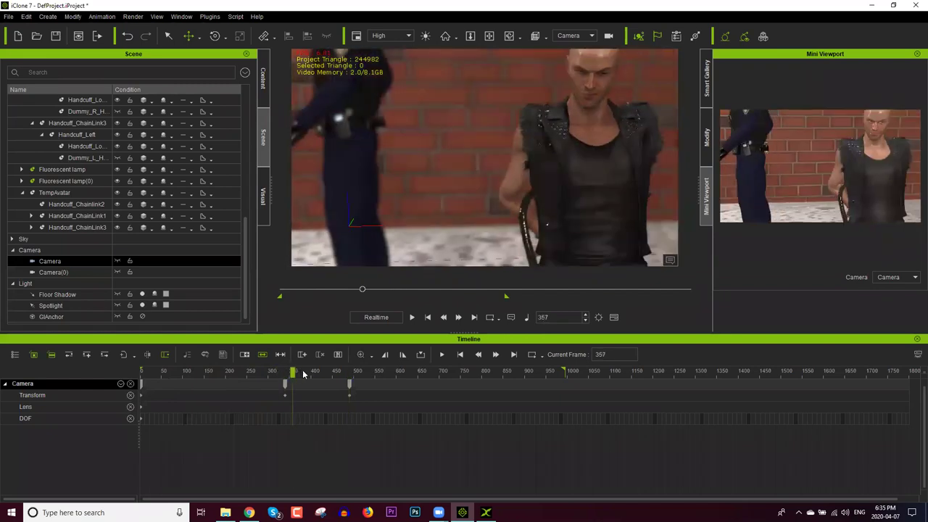
{"action": "left_click_drag", "start_coordinate": [338, 370], "coordinate": [229, 383]}
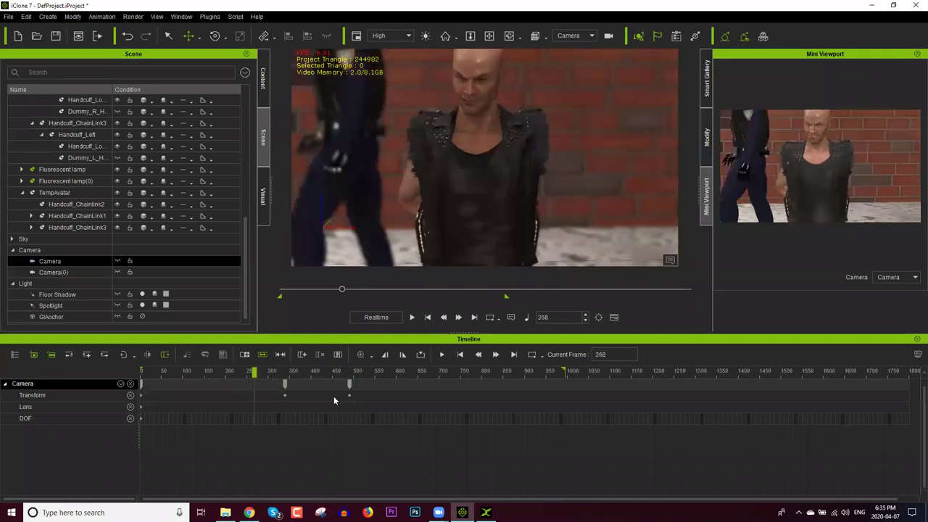
Step: Delete the Camera keys at frames 339 and 490
{"action": "left_click_drag", "start_coordinate": [384, 390], "coordinate": [259, 397]}
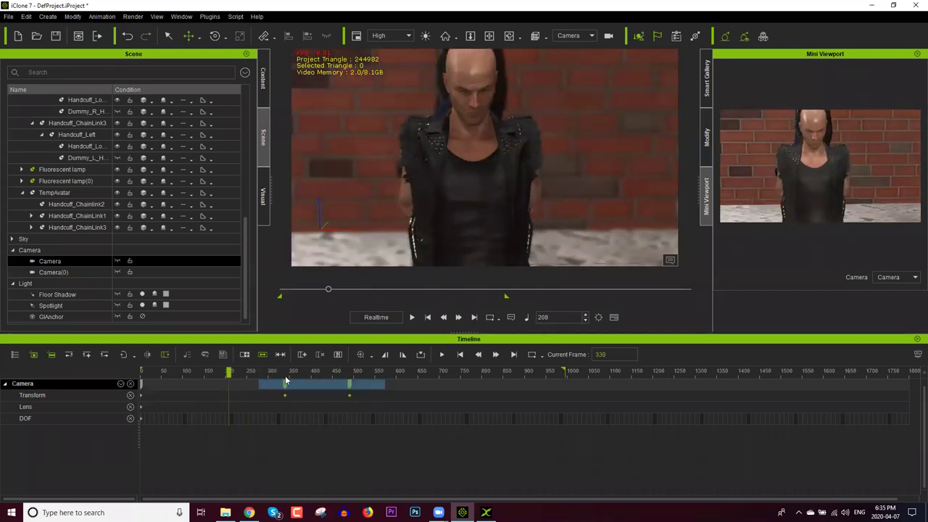
{"action": "key", "text": "Delete"}
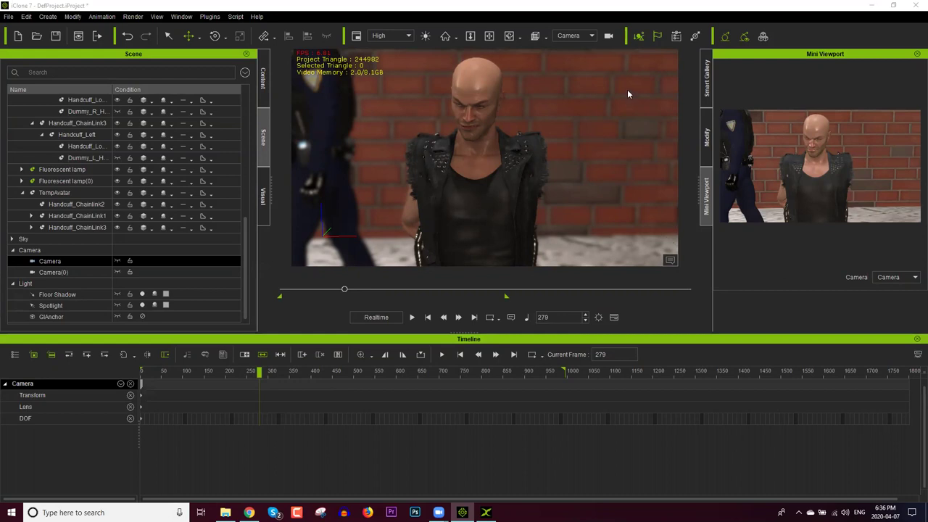
{"action": "left_click", "coordinate": [596, 40]}
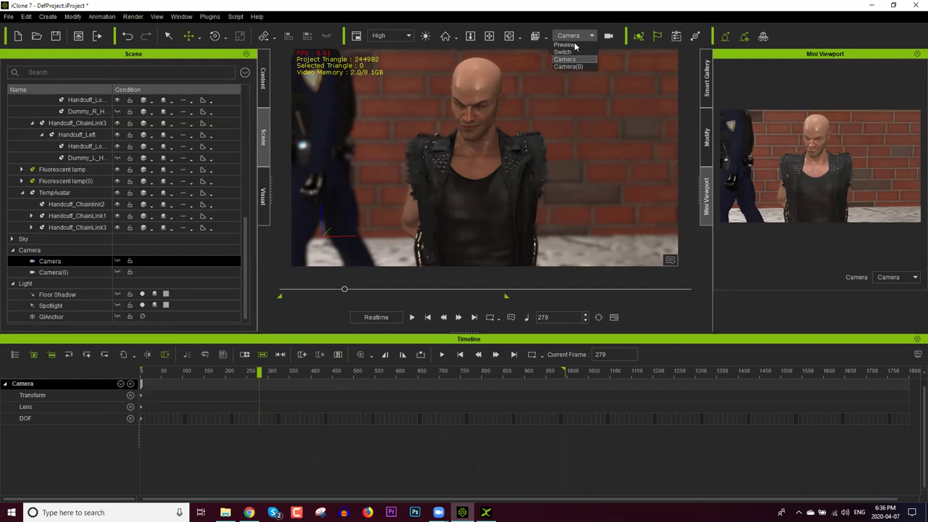
{"action": "left_click", "coordinate": [575, 46]}
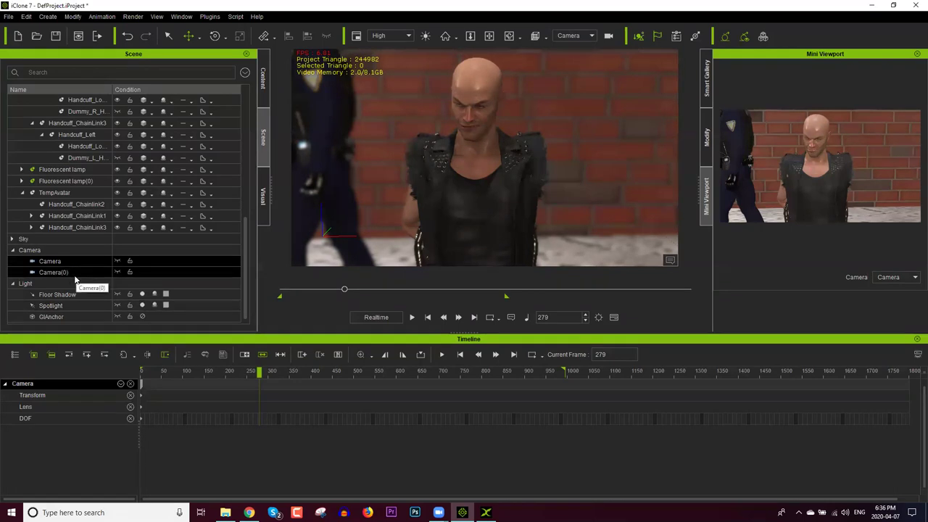
{"action": "left_click", "coordinate": [51, 17]}
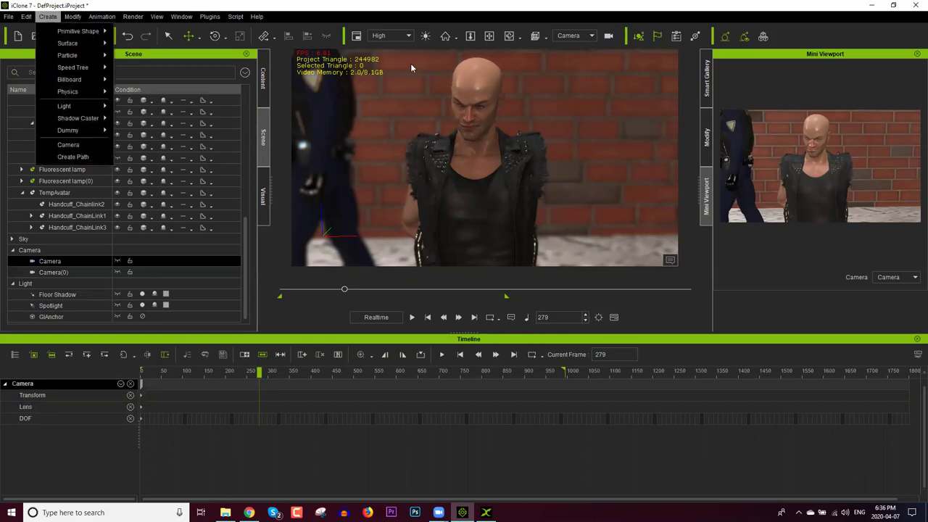
{"action": "left_click", "coordinate": [429, 147]}
Step: Select the scene's Camera and examine its look-at, attach, path, depth-of-field and transform settings
{"action": "double_click", "coordinate": [459, 127]}
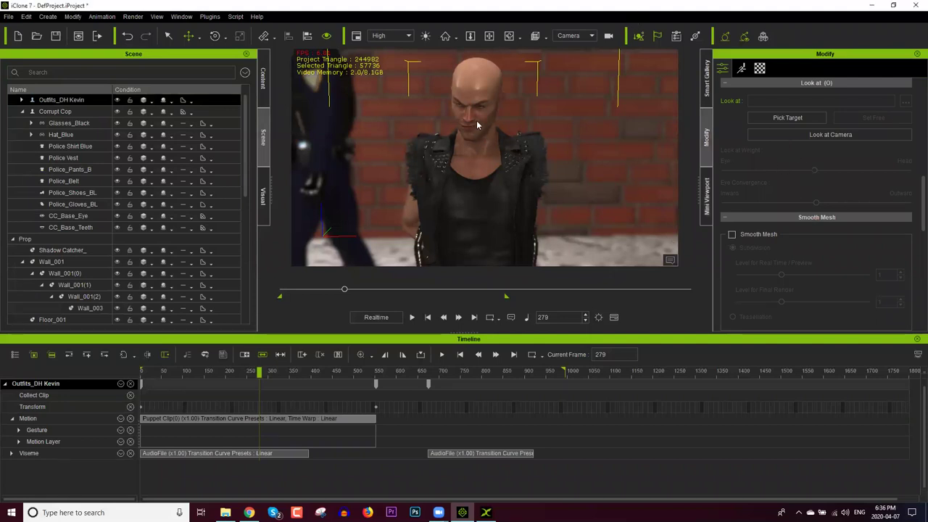
{"action": "left_click", "coordinate": [85, 296]}
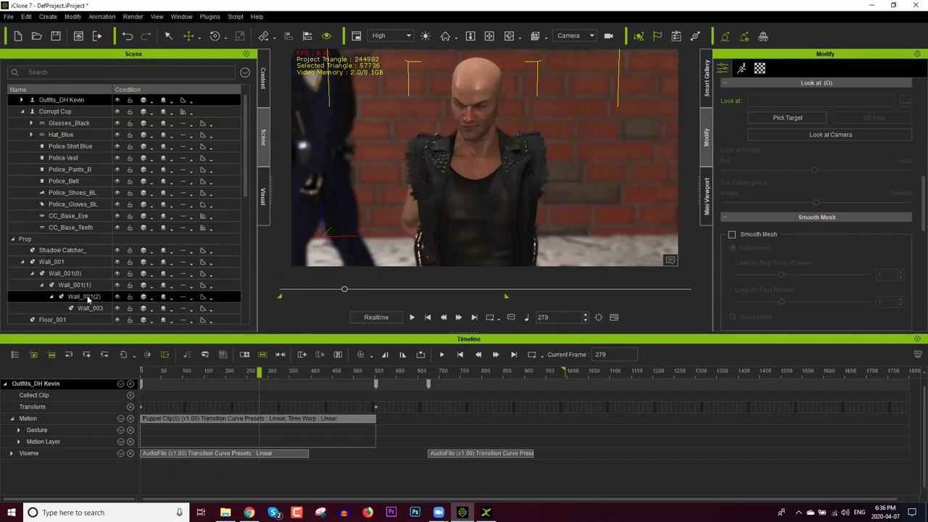
{"action": "scroll", "coordinate": [92, 294], "scroll_direction": "down", "scroll_amount": 1}
{"action": "scroll", "coordinate": [87, 290], "scroll_direction": "down", "scroll_amount": 8}
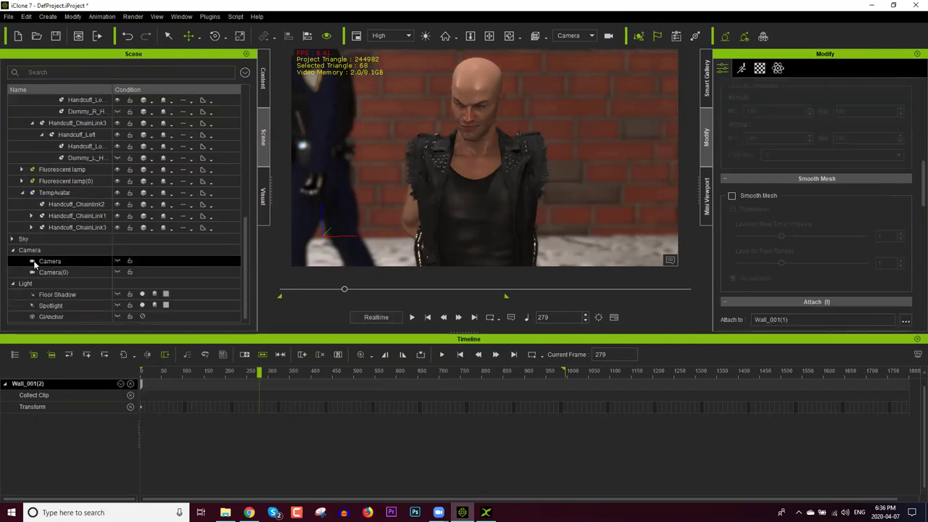
{"action": "left_click", "coordinate": [51, 261]}
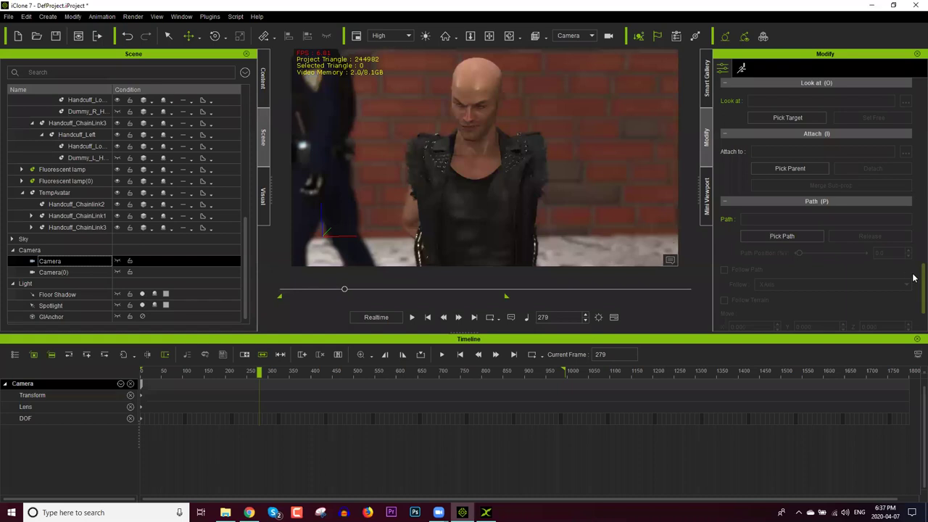
{"action": "scroll", "coordinate": [913, 268], "scroll_direction": "up", "scroll_amount": 10}
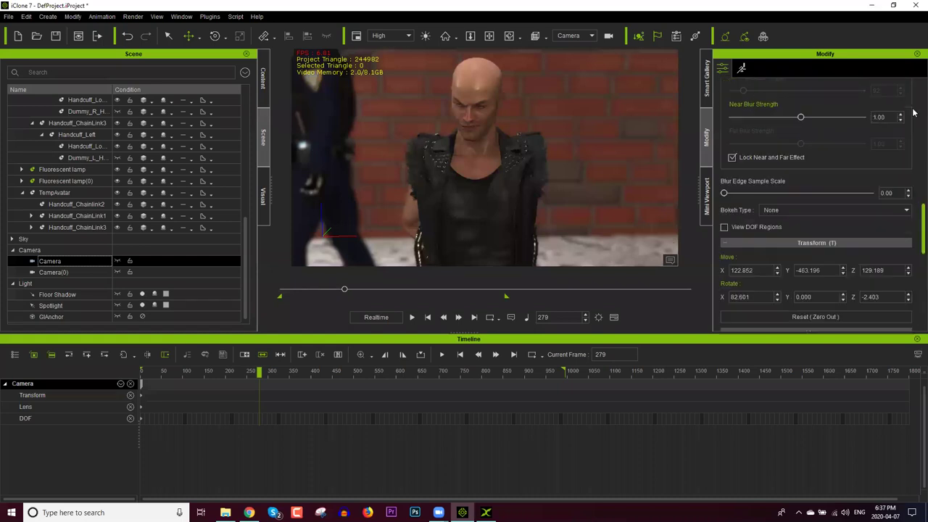
Step: Select the bald character in the leather vest and examine the linkage and look-at settings
{"action": "left_click", "coordinate": [481, 98]}
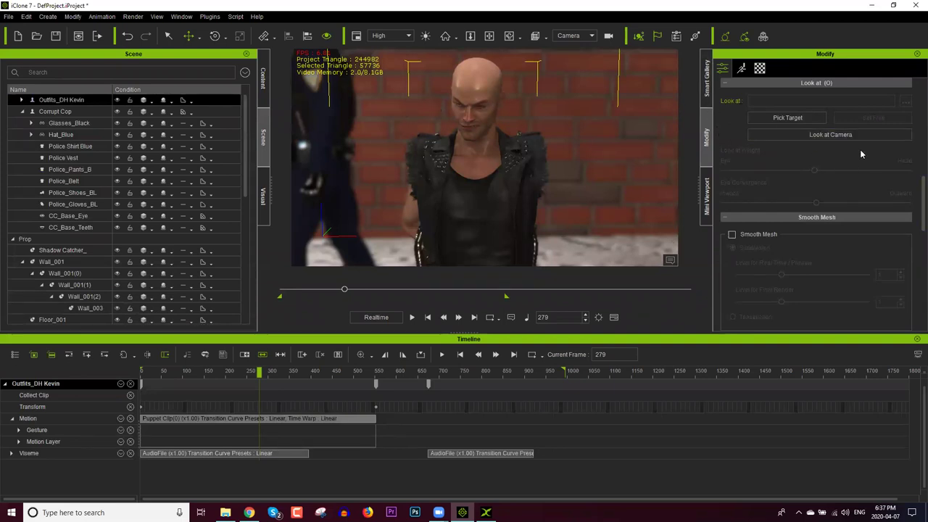
{"action": "left_click_drag", "start_coordinate": [914, 202], "coordinate": [913, 113]}
{"action": "scroll", "coordinate": [900, 130], "scroll_direction": "down", "scroll_amount": 10}
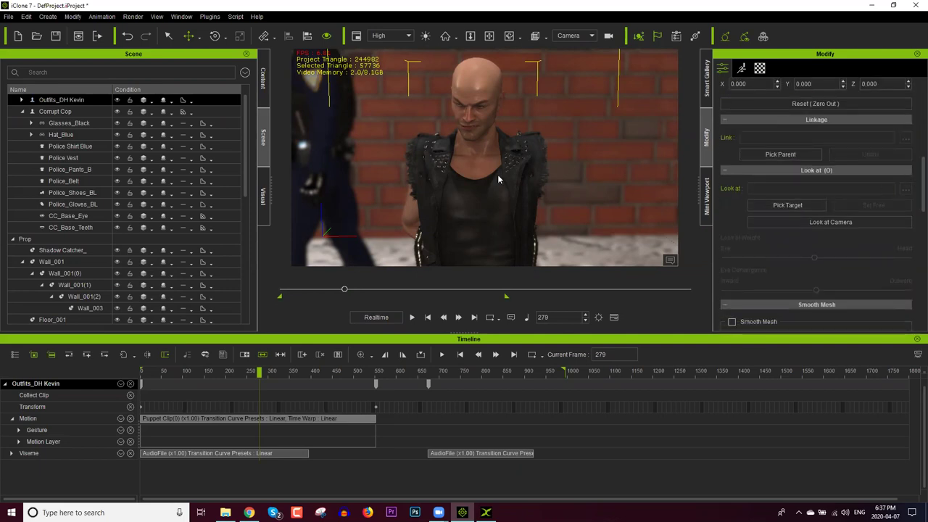
{"action": "scroll", "coordinate": [817, 203], "scroll_direction": "down", "scroll_amount": 2}
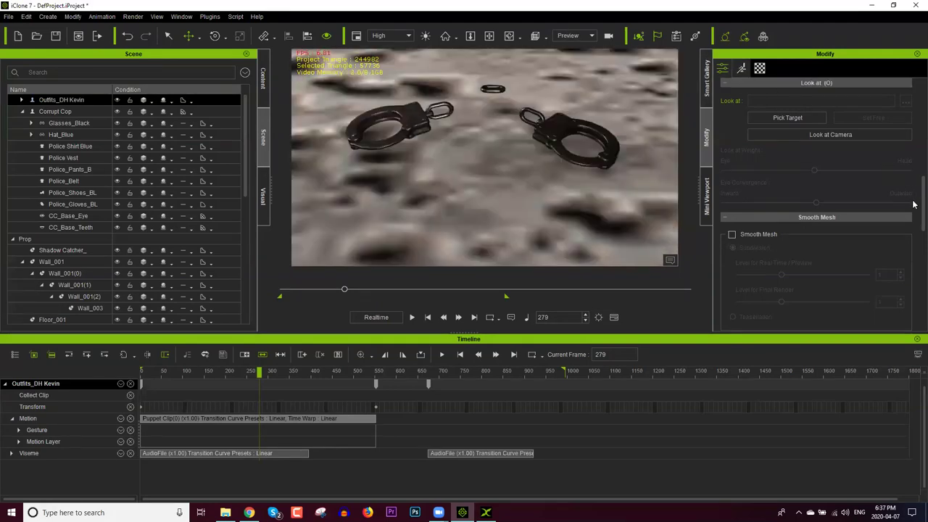
{"action": "scroll", "coordinate": [914, 133], "scroll_direction": "up", "scroll_amount": 8}
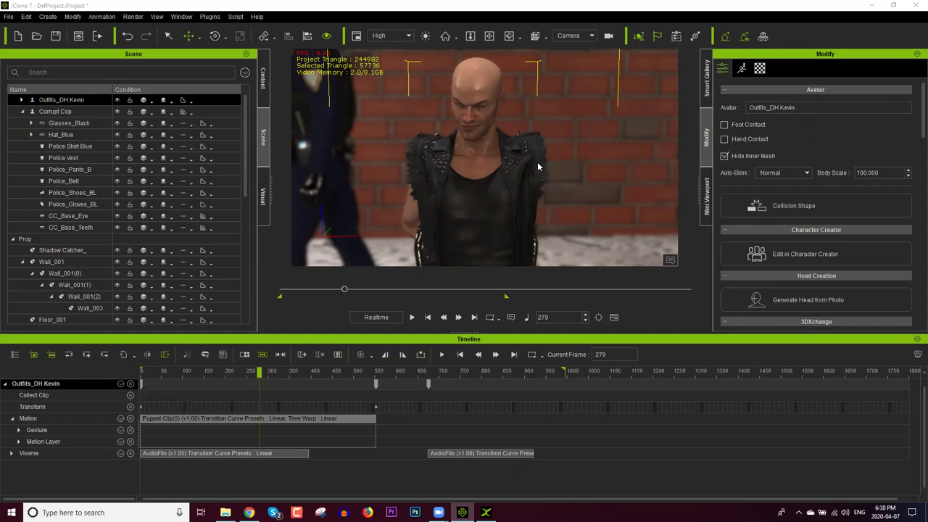
Step: Start loading an image for the Image Based Lighting and browse to Reallusion\Content\Template\iClone 7 Template\iClone Template on the D: drive
{"action": "left_click", "coordinate": [265, 206]}
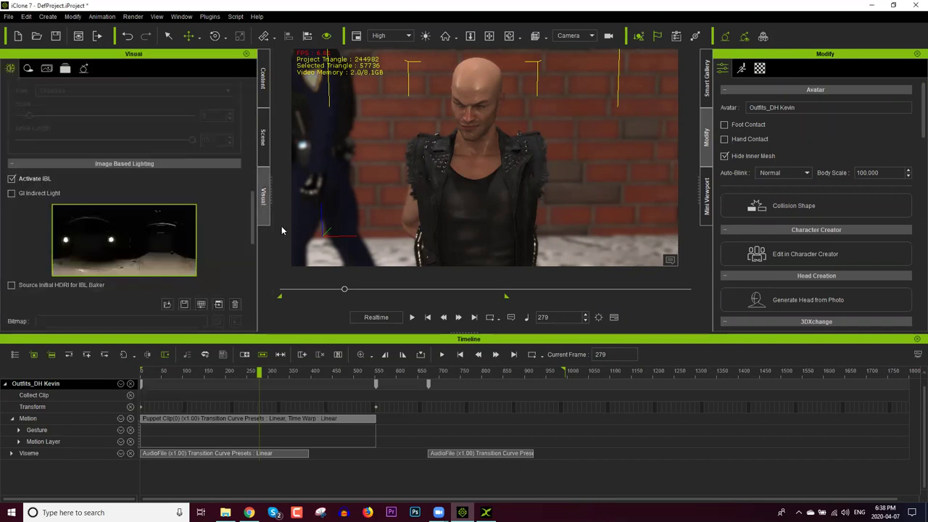
{"action": "scroll", "coordinate": [253, 244], "scroll_direction": "down", "scroll_amount": 3}
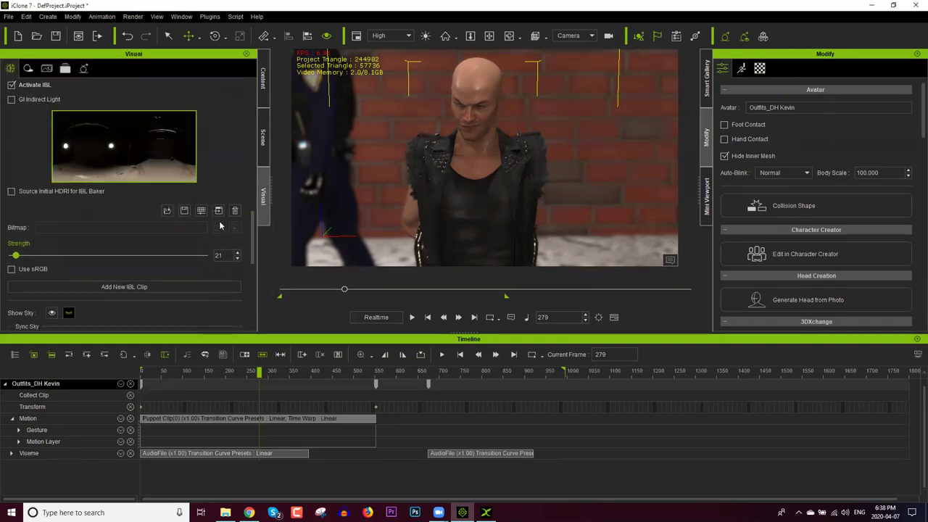
{"action": "left_click", "coordinate": [171, 213]}
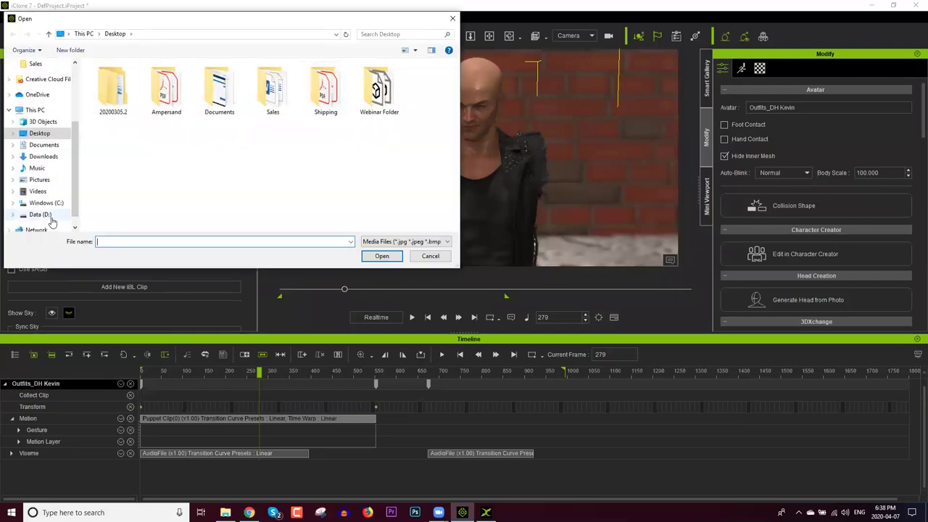
{"action": "left_click", "coordinate": [51, 217]}
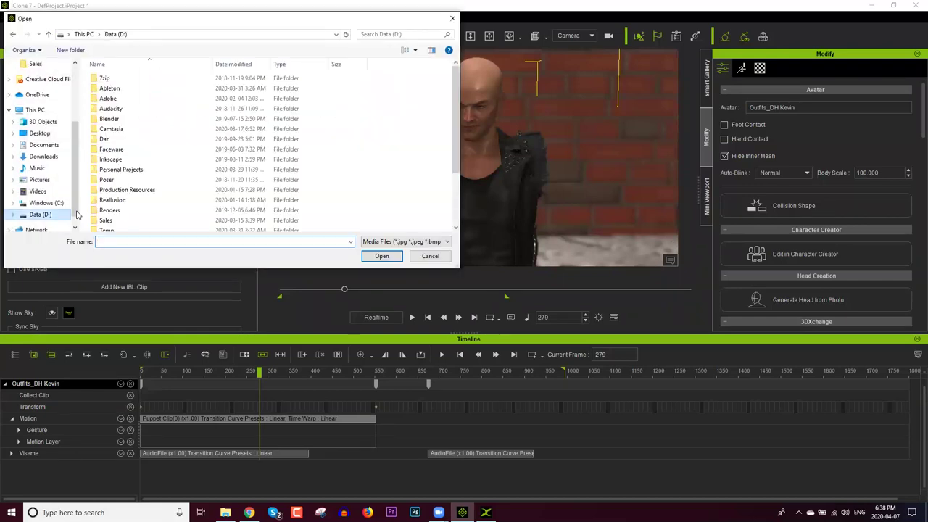
{"action": "left_click", "coordinate": [120, 210]}
{"action": "double_click", "coordinate": [118, 200]}
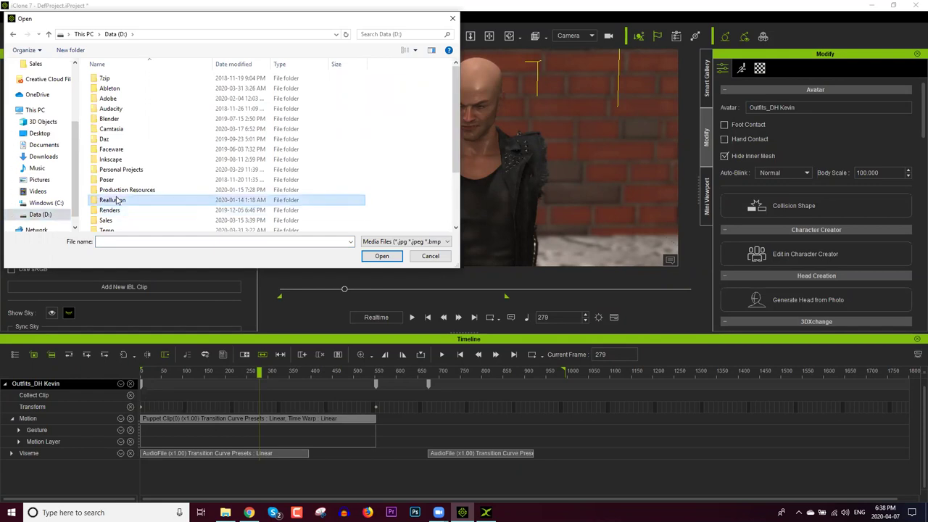
{"action": "double_click", "coordinate": [116, 129]}
{"action": "double_click", "coordinate": [114, 119]}
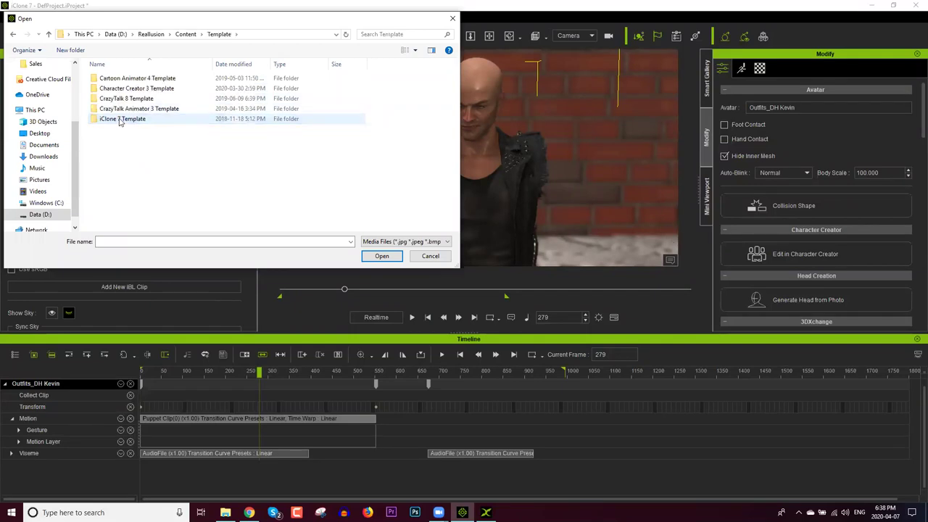
{"action": "double_click", "coordinate": [118, 120]}
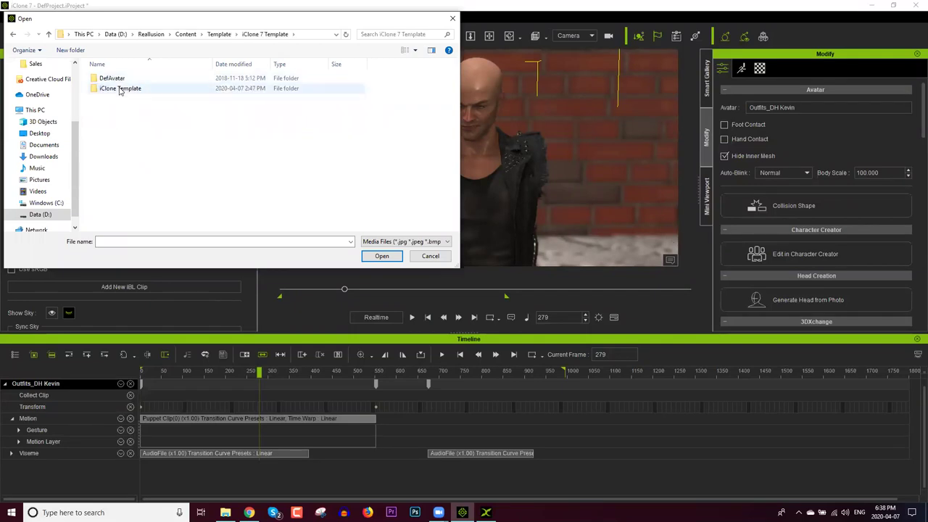
{"action": "double_click", "coordinate": [120, 87]}
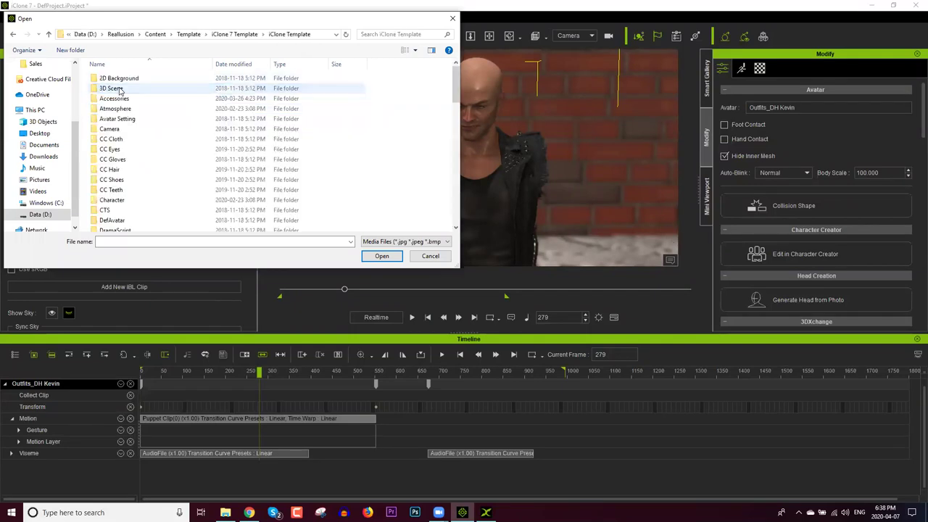
Step: Look through the iClone Template subfolders for one that could hold lighting images
{"action": "left_click", "coordinate": [153, 142]}
{"action": "scroll", "coordinate": [140, 130], "scroll_direction": "down", "scroll_amount": 2}
{"action": "scroll", "coordinate": [145, 148], "scroll_direction": "down", "scroll_amount": 6}
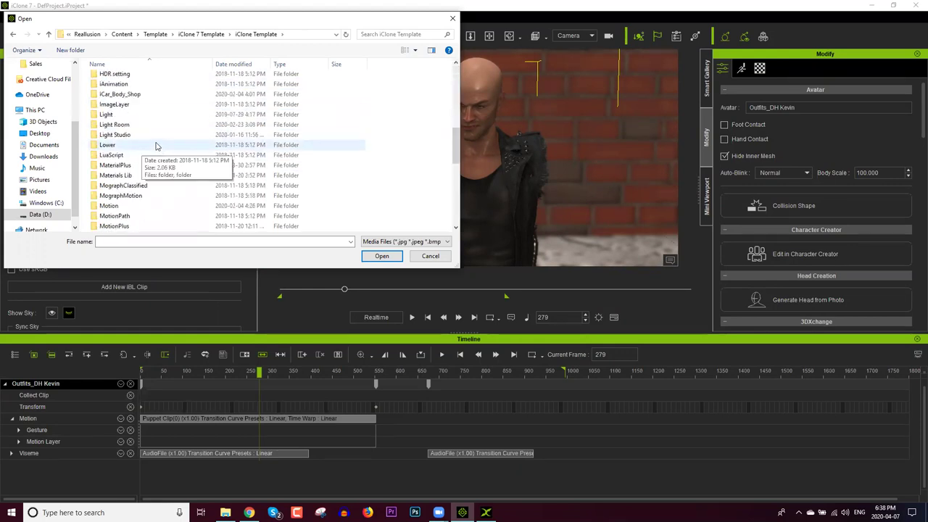
{"action": "scroll", "coordinate": [155, 145], "scroll_direction": "up", "scroll_amount": 1}
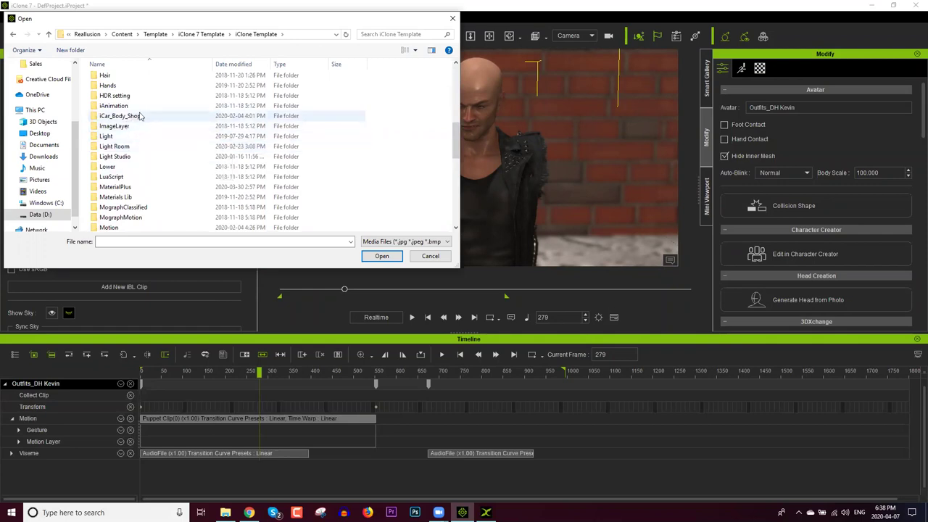
{"action": "scroll", "coordinate": [142, 115], "scroll_direction": "down", "scroll_amount": 4}
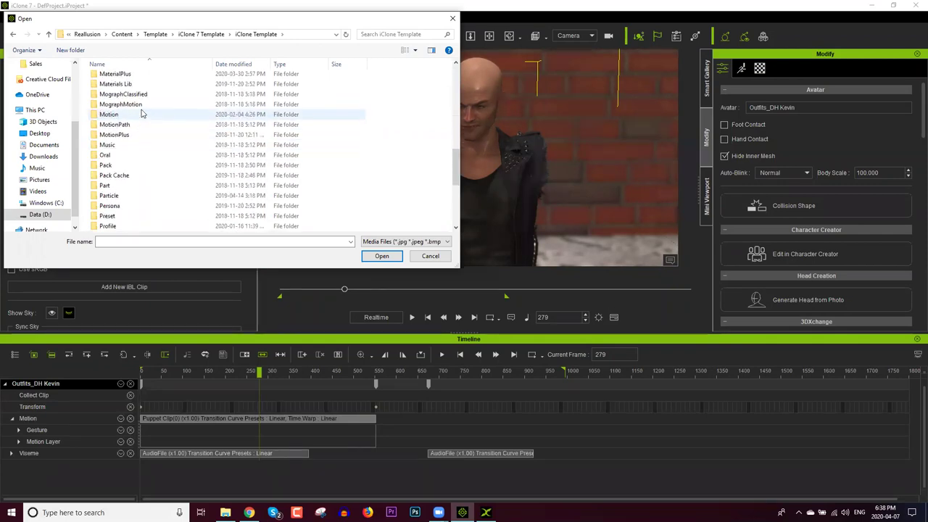
{"action": "scroll", "coordinate": [126, 151], "scroll_direction": "up", "scroll_amount": 8}
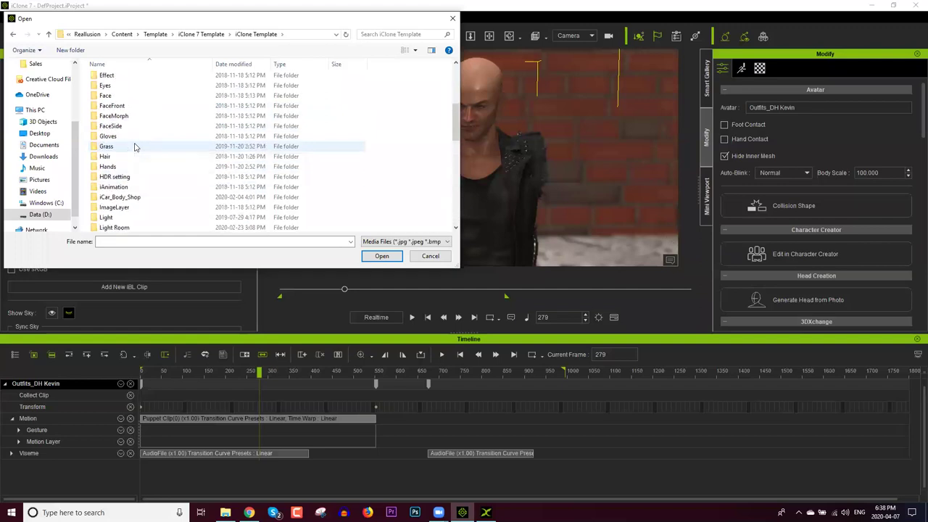
{"action": "scroll", "coordinate": [133, 146], "scroll_direction": "down", "scroll_amount": 2}
{"action": "scroll", "coordinate": [133, 147], "scroll_direction": "up", "scroll_amount": 7}
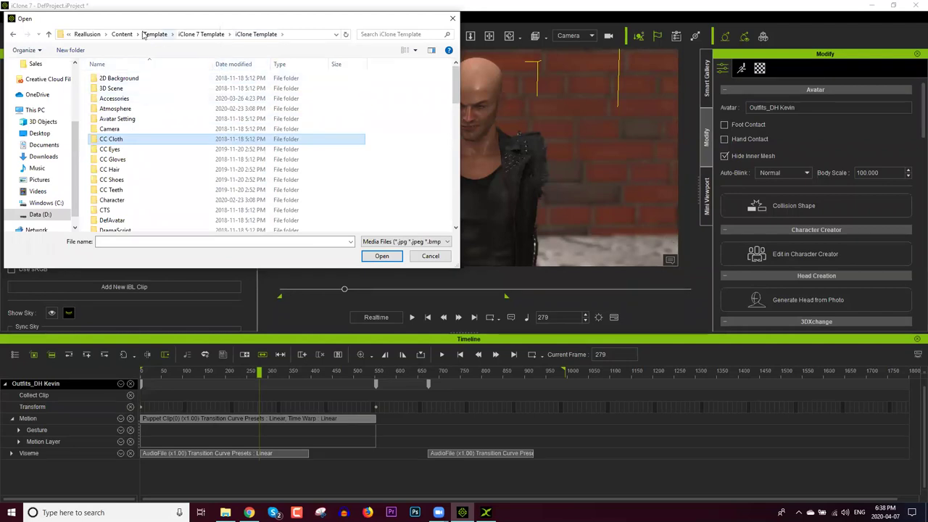
Step: Search the Atmosphere folder's 1.HDRI, 2.Basic and Panocapture HDRi Samplers subfolders, including Dynamic IBL and Ruins, for a usable lighting image
{"action": "double_click", "coordinate": [107, 109]}
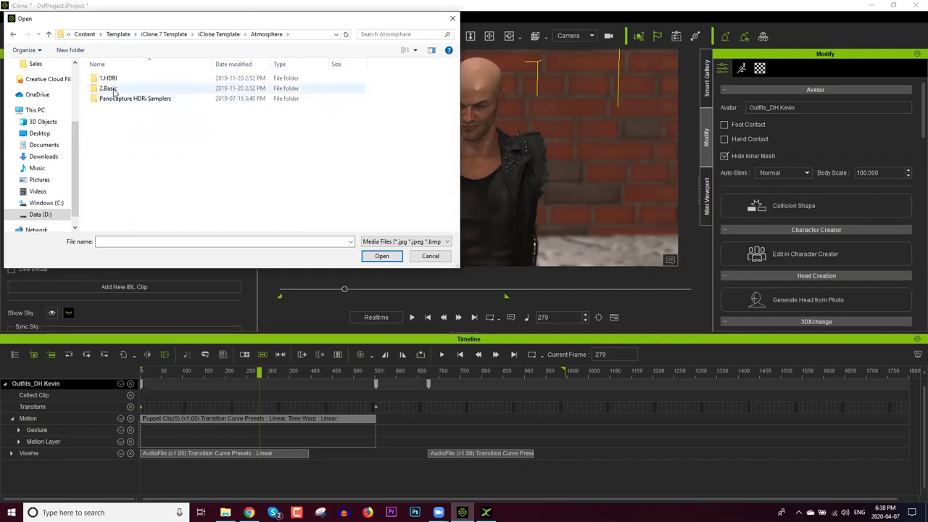
{"action": "left_click", "coordinate": [114, 79]}
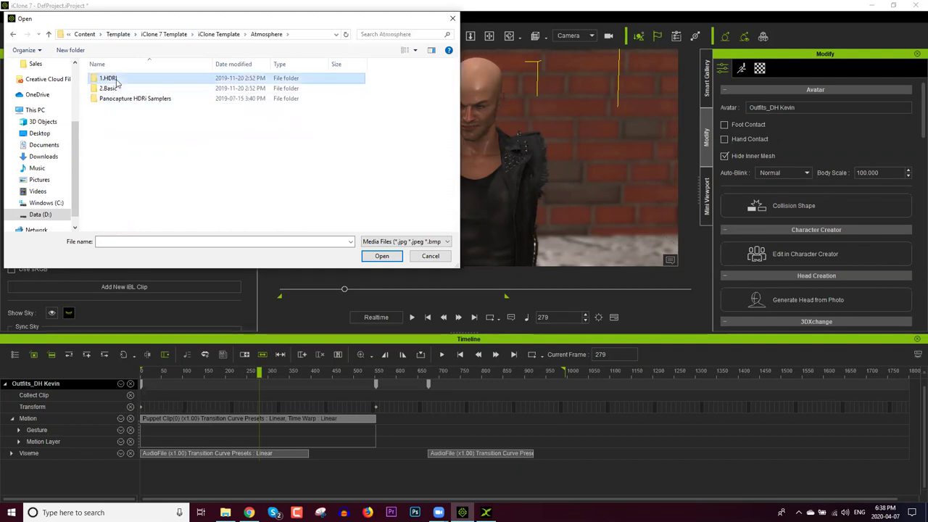
{"action": "double_click", "coordinate": [116, 80]}
{"action": "left_click", "coordinate": [258, 35]}
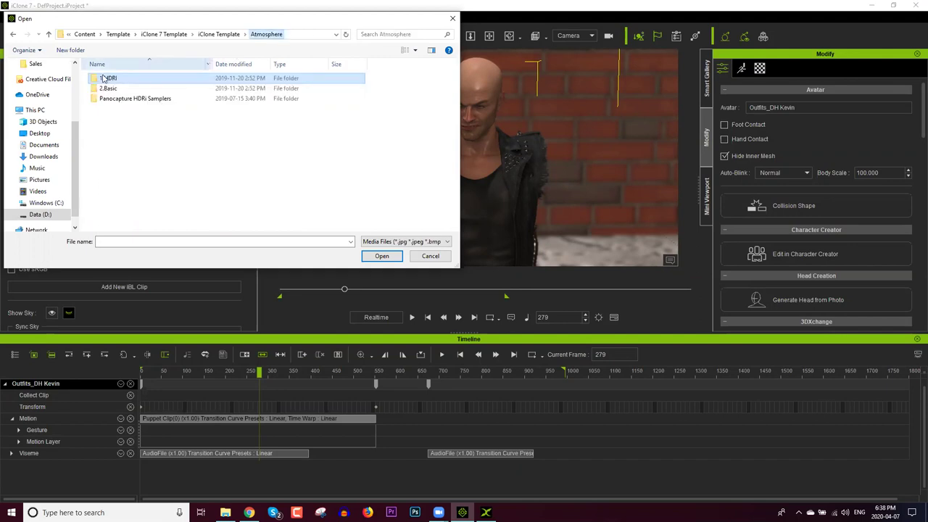
{"action": "double_click", "coordinate": [107, 88]}
{"action": "double_click", "coordinate": [116, 79]}
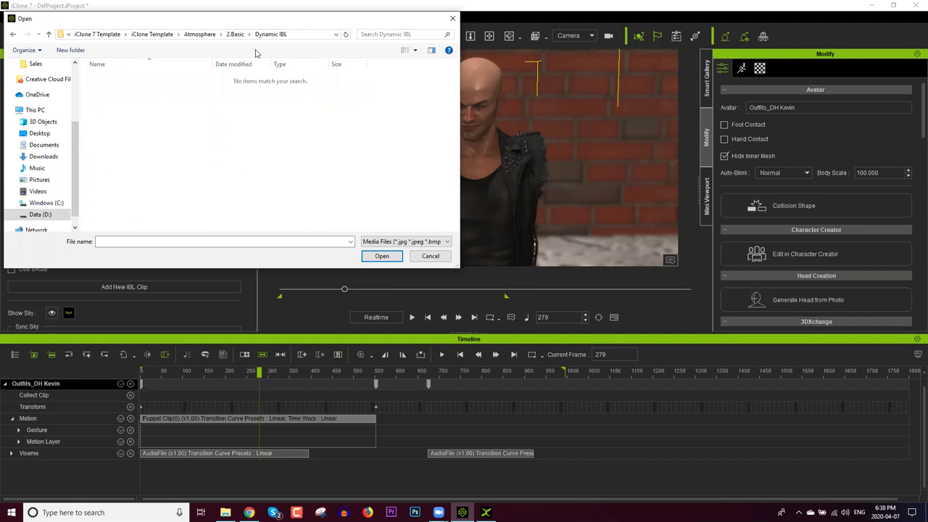
{"action": "left_click", "coordinate": [235, 35]}
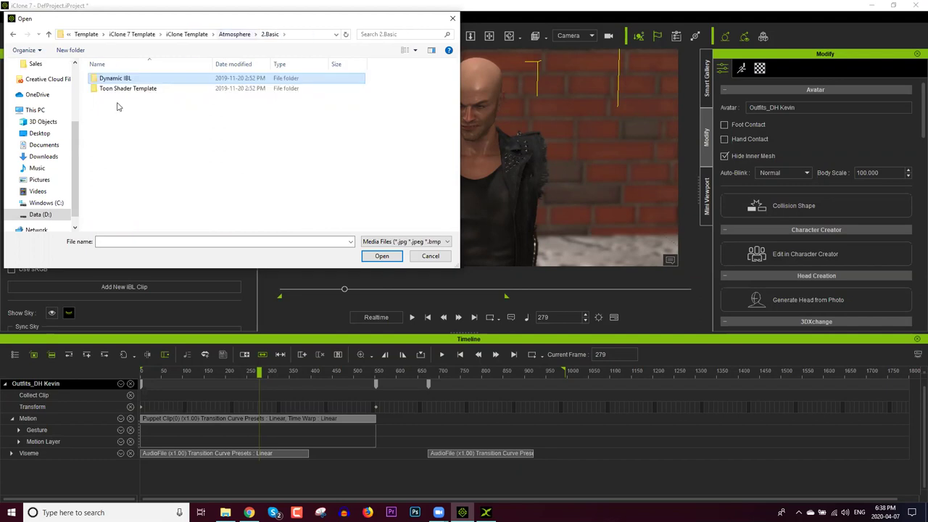
{"action": "left_click", "coordinate": [235, 34]}
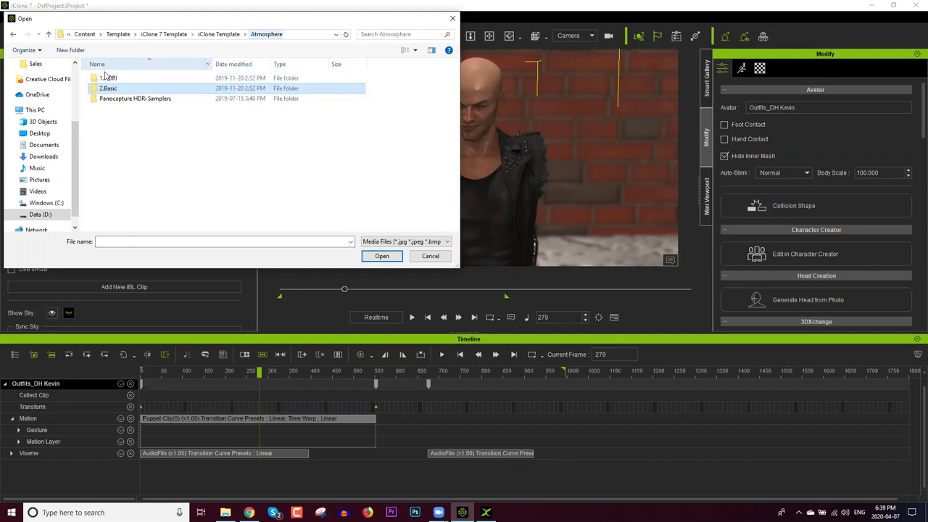
{"action": "double_click", "coordinate": [124, 99]}
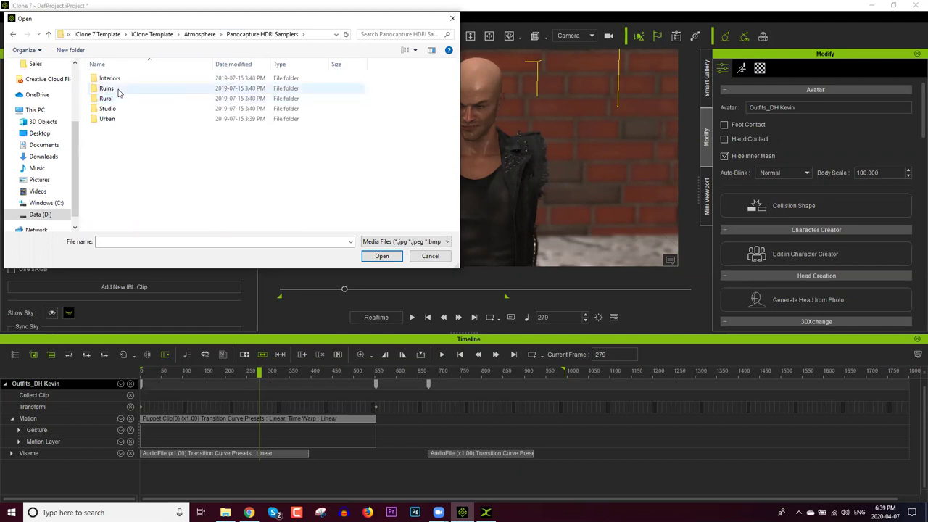
{"action": "double_click", "coordinate": [120, 89]}
{"action": "left_click", "coordinate": [219, 38]}
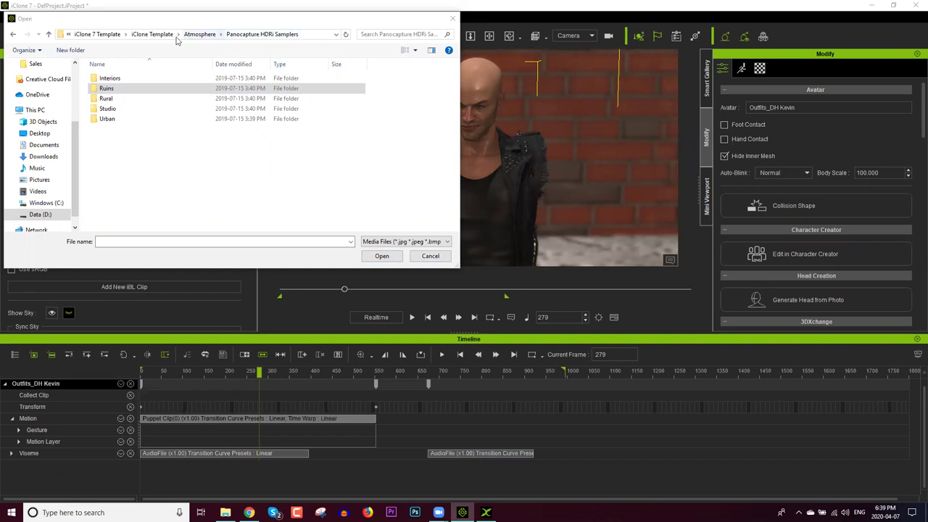
Step: Return to the iClone Template folder and check its HDR setting subfolder for image files
{"action": "left_click", "coordinate": [153, 34]}
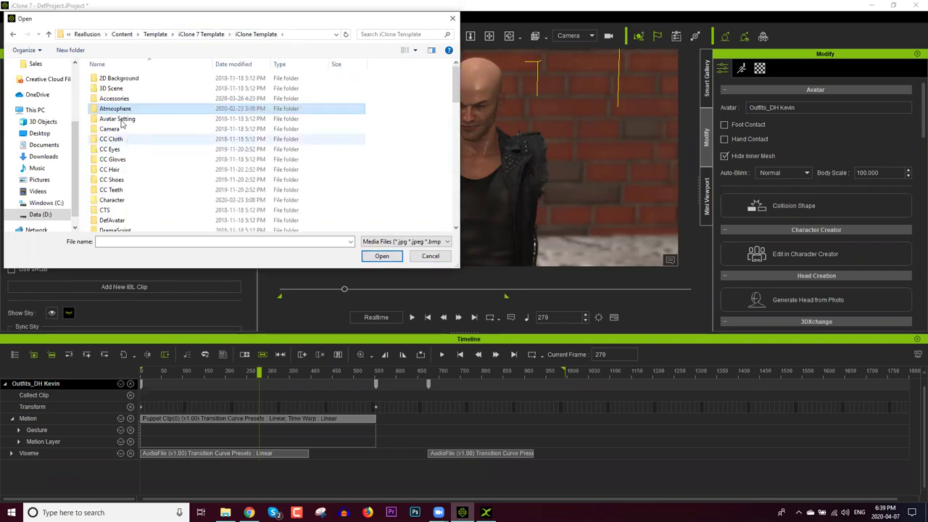
{"action": "scroll", "coordinate": [160, 160], "scroll_direction": "down", "scroll_amount": 1}
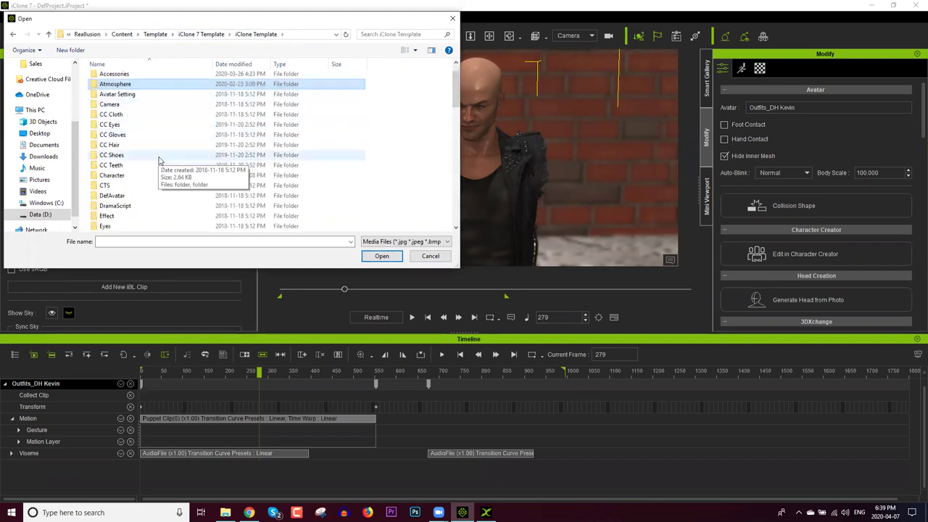
{"action": "scroll", "coordinate": [154, 161], "scroll_direction": "down", "scroll_amount": 1}
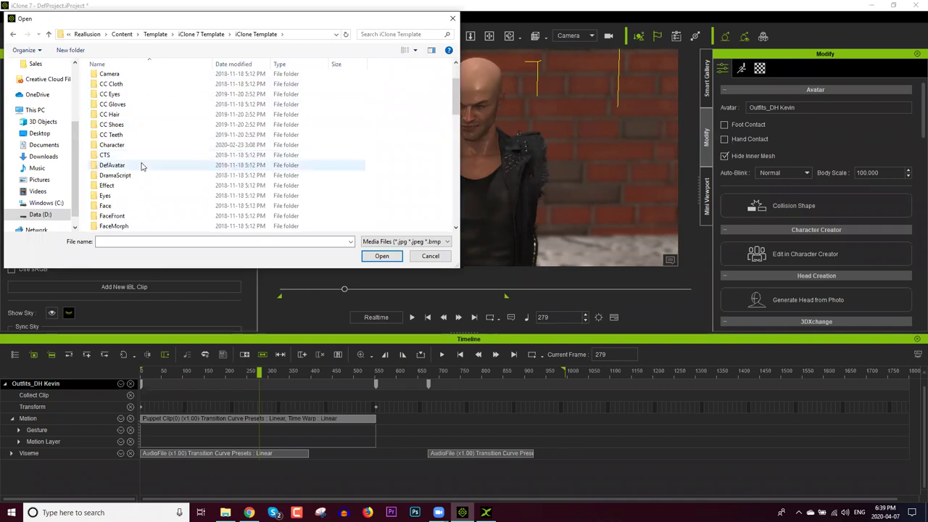
{"action": "scroll", "coordinate": [166, 160], "scroll_direction": "down", "scroll_amount": 1}
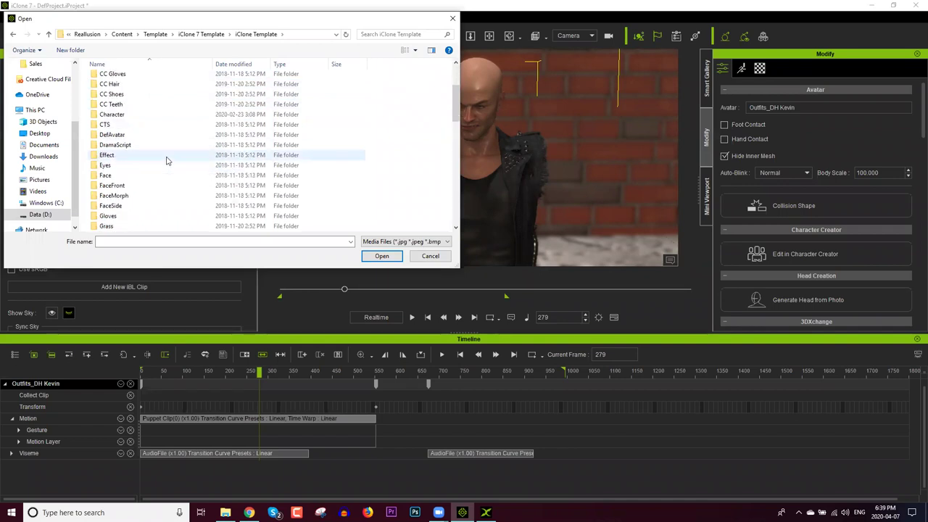
{"action": "scroll", "coordinate": [157, 161], "scroll_direction": "down", "scroll_amount": 1}
{"action": "scroll", "coordinate": [145, 178], "scroll_direction": "down", "scroll_amount": 1}
{"action": "double_click", "coordinate": [135, 196]}
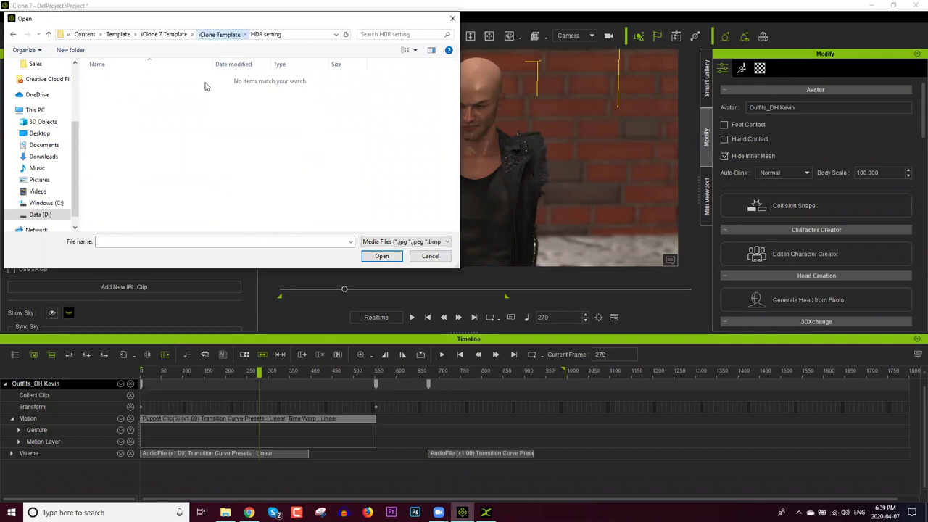
{"action": "key", "text": "BackSpace"}
Step: Check the Image subfolder of ImageLayer for a lighting image and return to the iClone Template folder
{"action": "scroll", "coordinate": [135, 153], "scroll_direction": "down", "scroll_amount": 2}
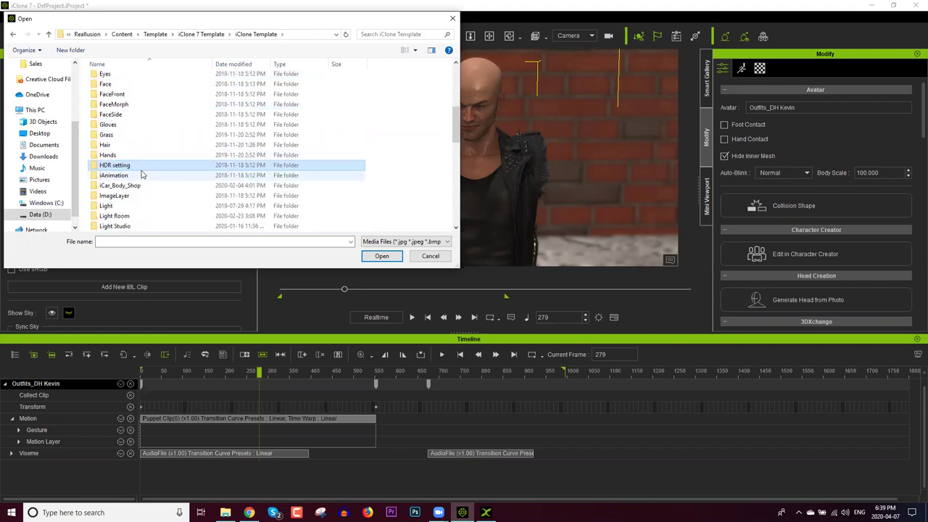
{"action": "scroll", "coordinate": [142, 174], "scroll_direction": "down", "scroll_amount": 1}
{"action": "left_click", "coordinate": [124, 166]}
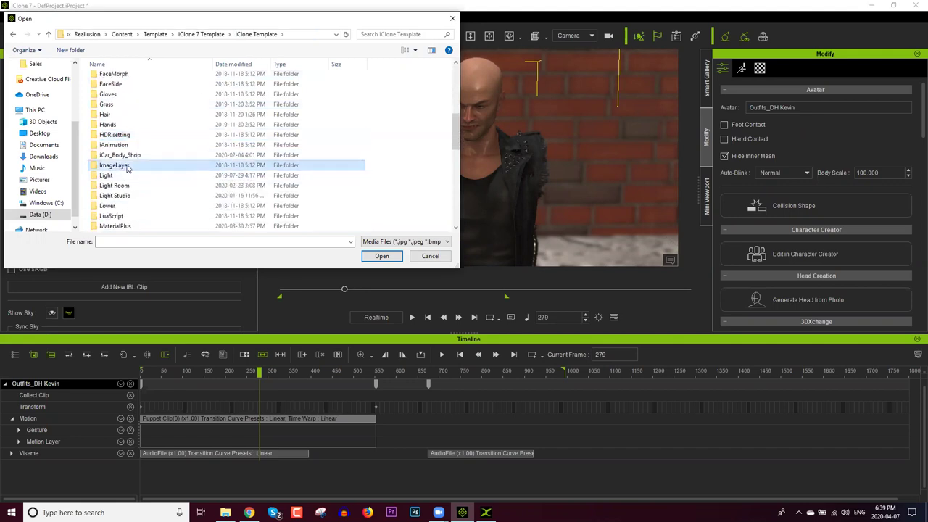
{"action": "double_click", "coordinate": [127, 166]}
{"action": "double_click", "coordinate": [135, 83]}
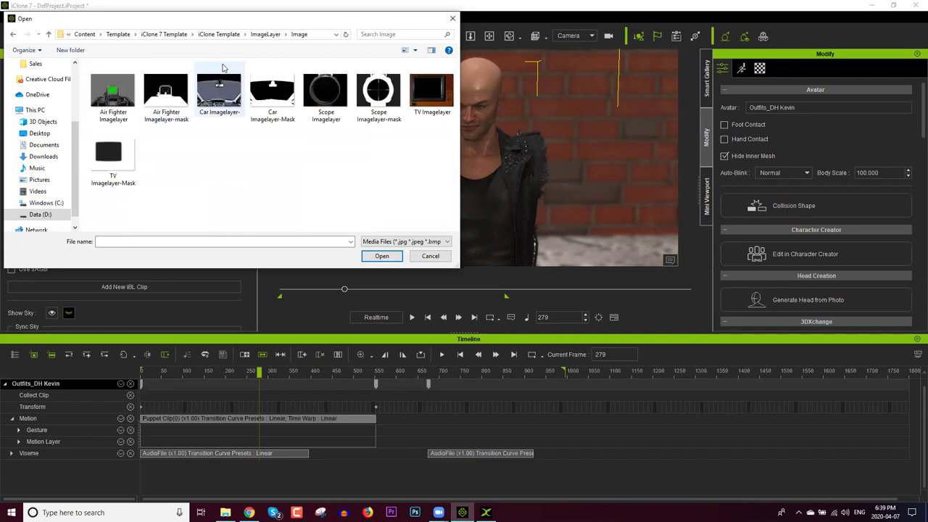
{"action": "left_click", "coordinate": [228, 34]}
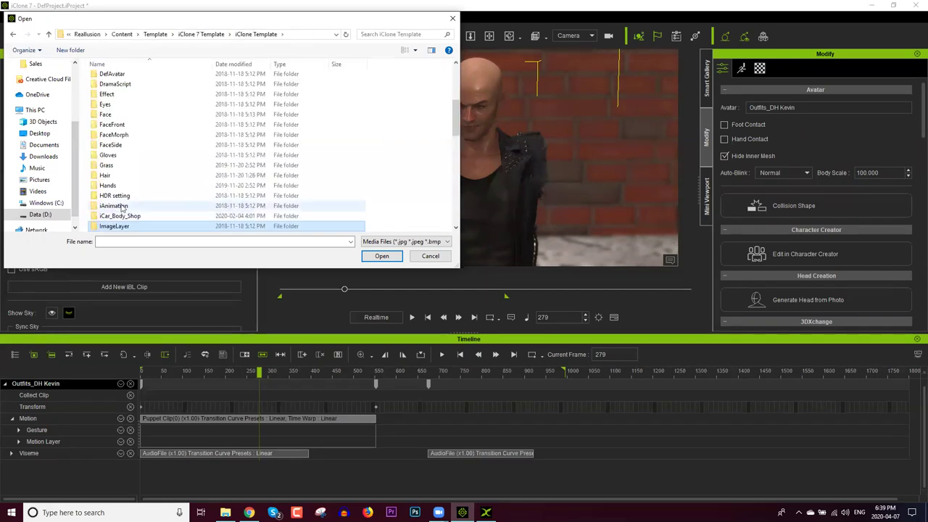
Step: Check the Light folder and the remaining iClone Template subfolders for a lighting image, and leave the file selection without loading one
{"action": "scroll", "coordinate": [122, 207], "scroll_direction": "down", "scroll_amount": 1}
{"action": "double_click", "coordinate": [121, 208]}
{"action": "left_click", "coordinate": [244, 35]}
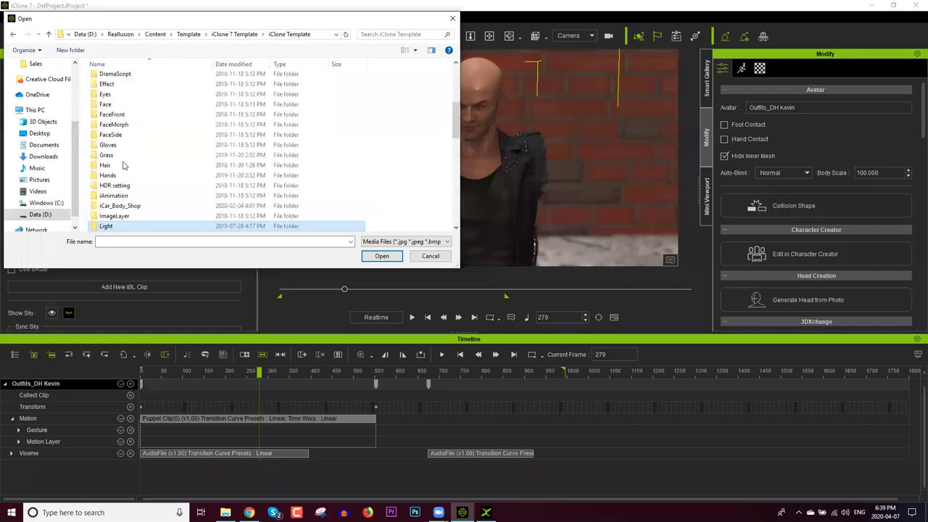
{"action": "scroll", "coordinate": [123, 165], "scroll_direction": "down", "scroll_amount": 3}
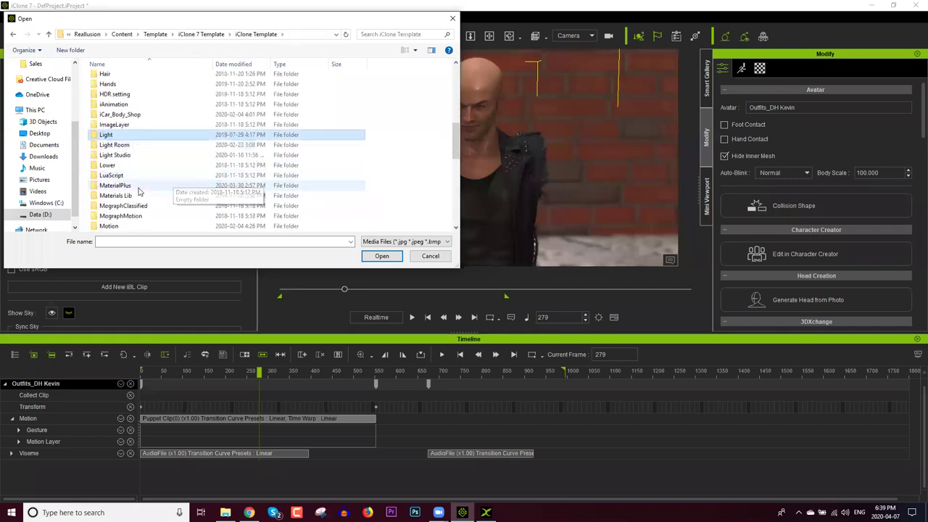
{"action": "scroll", "coordinate": [148, 190], "scroll_direction": "down", "scroll_amount": 1}
{"action": "scroll", "coordinate": [178, 192], "scroll_direction": "down", "scroll_amount": 1}
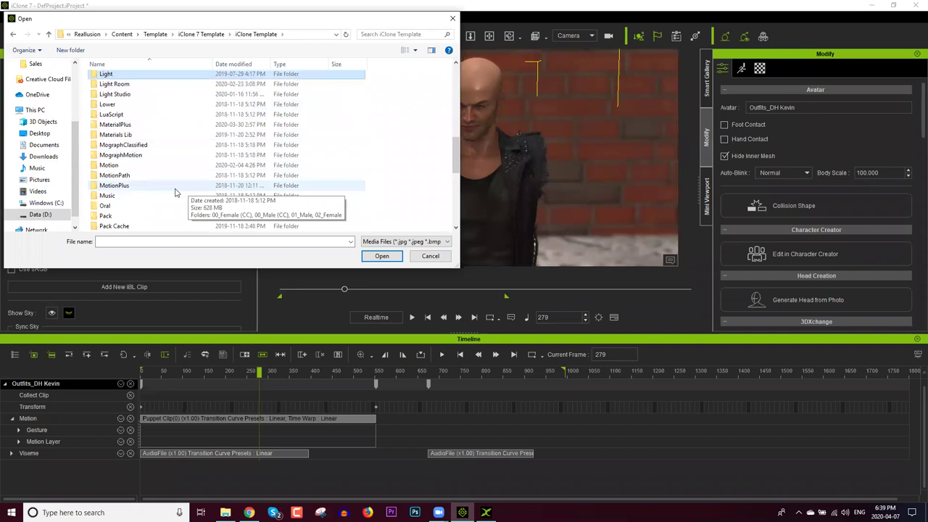
{"action": "scroll", "coordinate": [176, 192], "scroll_direction": "down", "scroll_amount": 2}
{"action": "scroll", "coordinate": [179, 191], "scroll_direction": "down", "scroll_amount": 1}
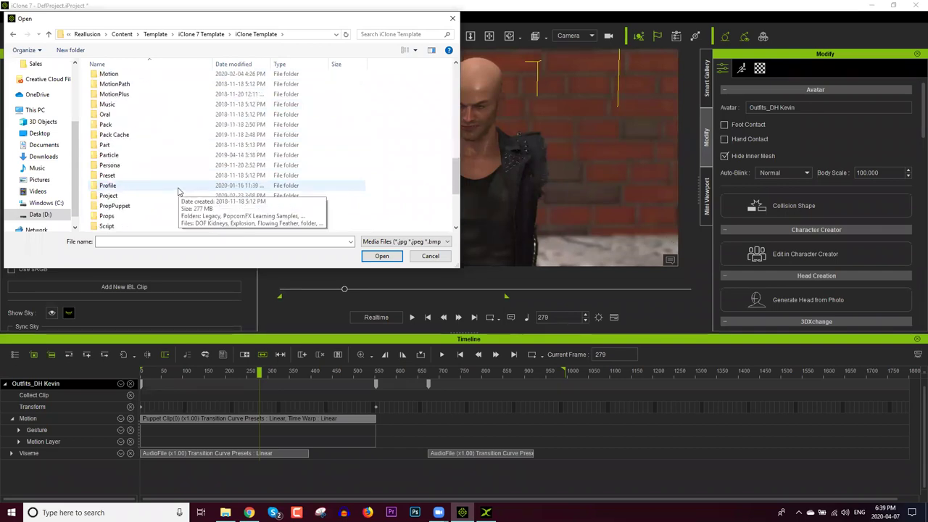
{"action": "scroll", "coordinate": [179, 191], "scroll_direction": "down", "scroll_amount": 1}
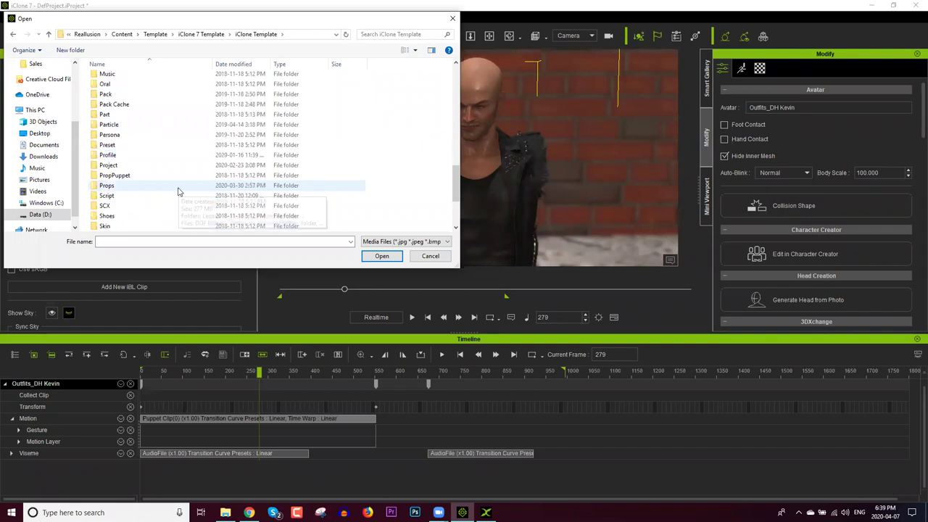
{"action": "scroll", "coordinate": [176, 191], "scroll_direction": "down", "scroll_amount": 3}
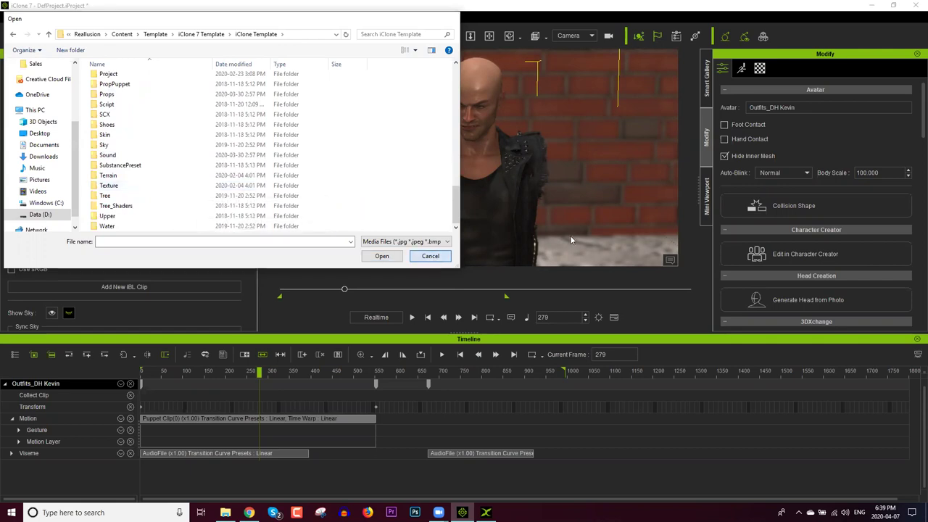
{"action": "key", "text": "Escape"}
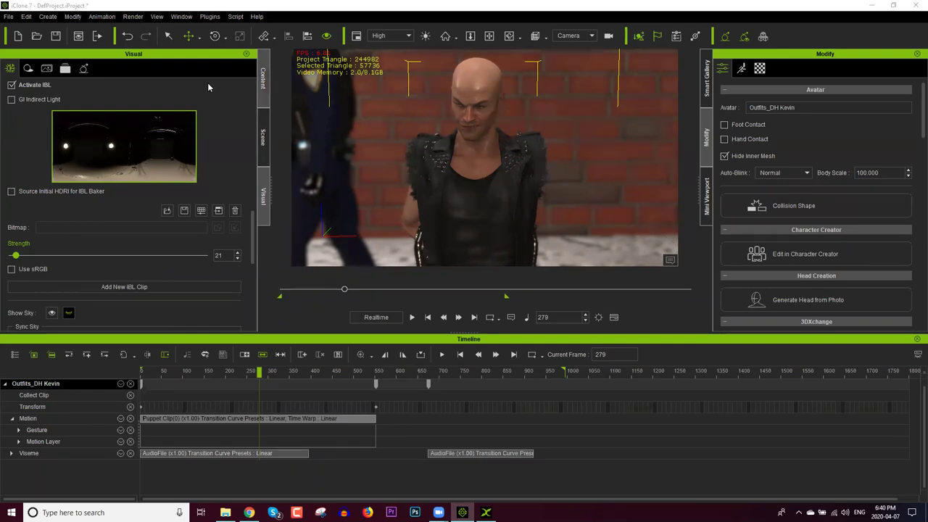
Step: Enable the toon shader for the scene and set its edge width to 3
{"action": "left_click", "coordinate": [47, 70]}
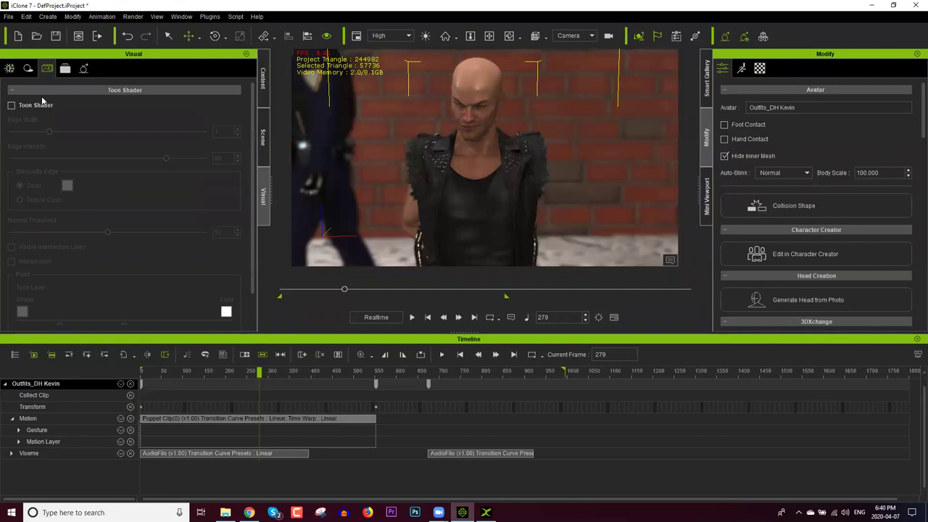
{"action": "left_click", "coordinate": [39, 103]}
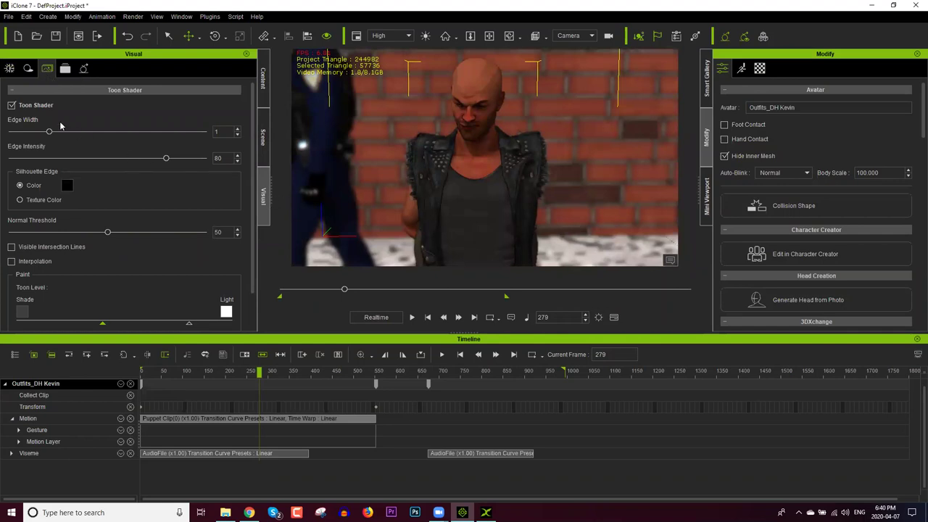
{"action": "left_click_drag", "start_coordinate": [50, 133], "coordinate": [123, 134]}
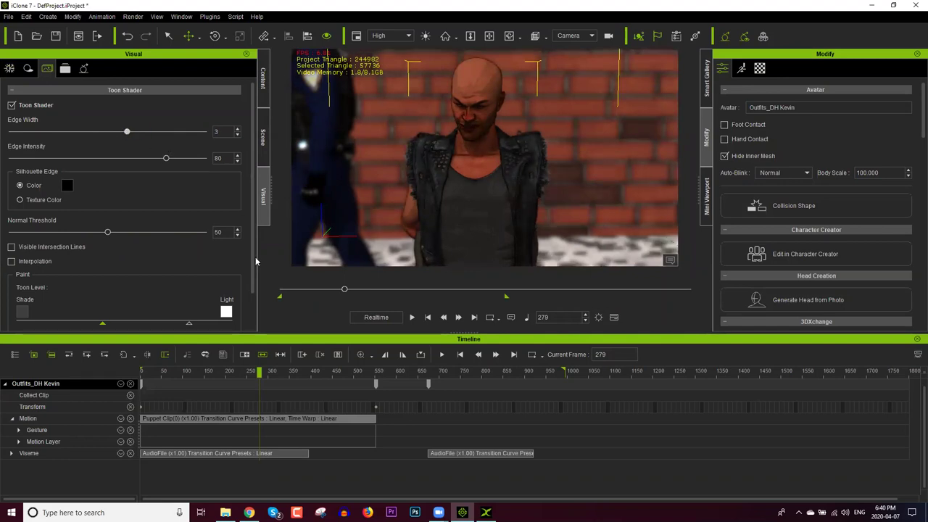
Step: Shift both toon level markers toward the shade end and set the toon shader's normal threshold to 72
{"action": "scroll", "coordinate": [240, 286], "scroll_direction": "down", "scroll_amount": 2}
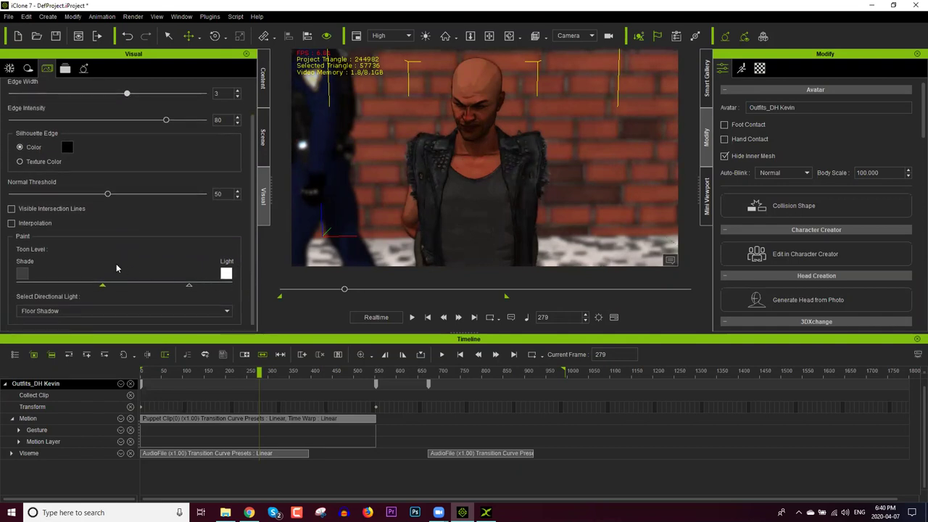
{"action": "mouse_move", "coordinate": [102, 288]}
{"action": "left_mouse_down"}
{"action": "mouse_move", "coordinate": [55, 288]}
{"action": "mouse_move", "coordinate": [157, 285]}
{"action": "mouse_move", "coordinate": [76, 284]}
{"action": "left_mouse_up"}
{"action": "left_click_drag", "start_coordinate": [188, 285], "coordinate": [111, 286]}
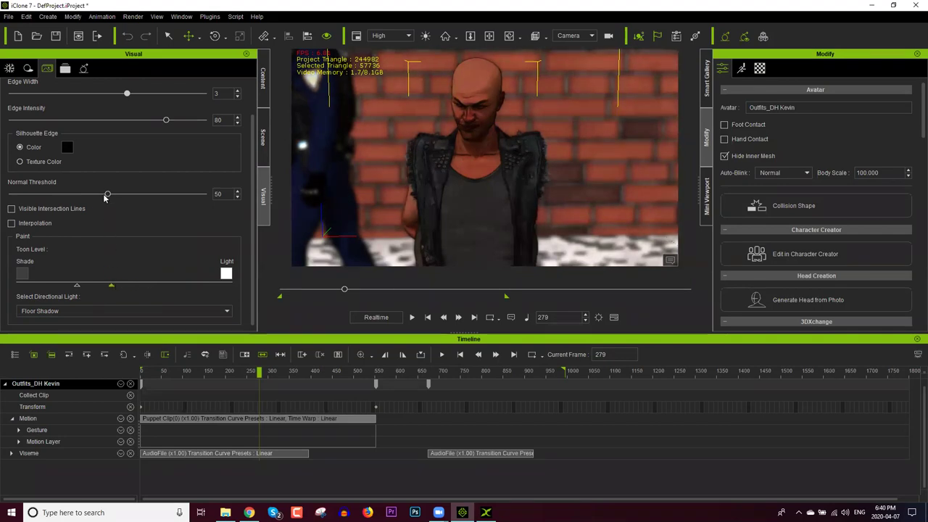
{"action": "mouse_move", "coordinate": [108, 195]}
{"action": "left_mouse_down"}
{"action": "mouse_move", "coordinate": [70, 196]}
{"action": "mouse_move", "coordinate": [150, 194]}
{"action": "left_mouse_up"}
{"action": "scroll", "coordinate": [246, 205], "scroll_direction": "up", "scroll_amount": 2}
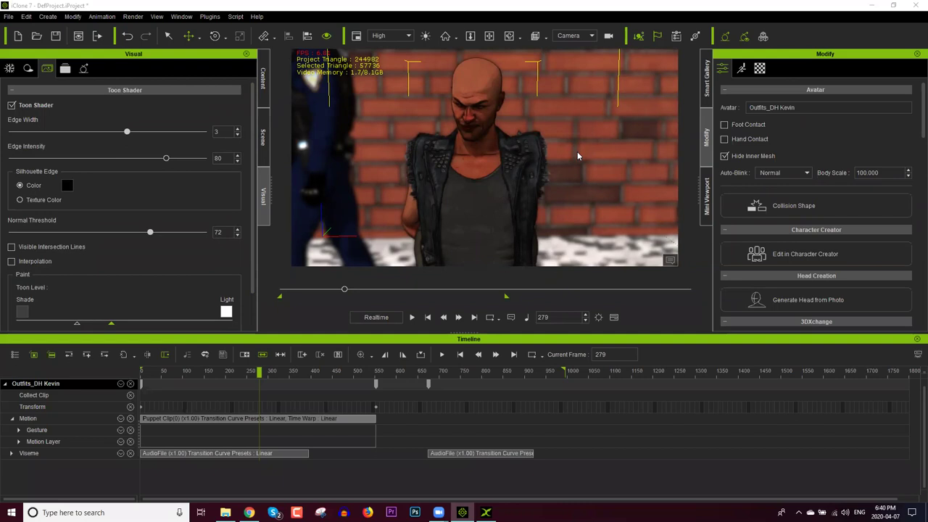
Step: Turn off the toon shader to restore the scene's realistic look
{"action": "left_click", "coordinate": [30, 106]}
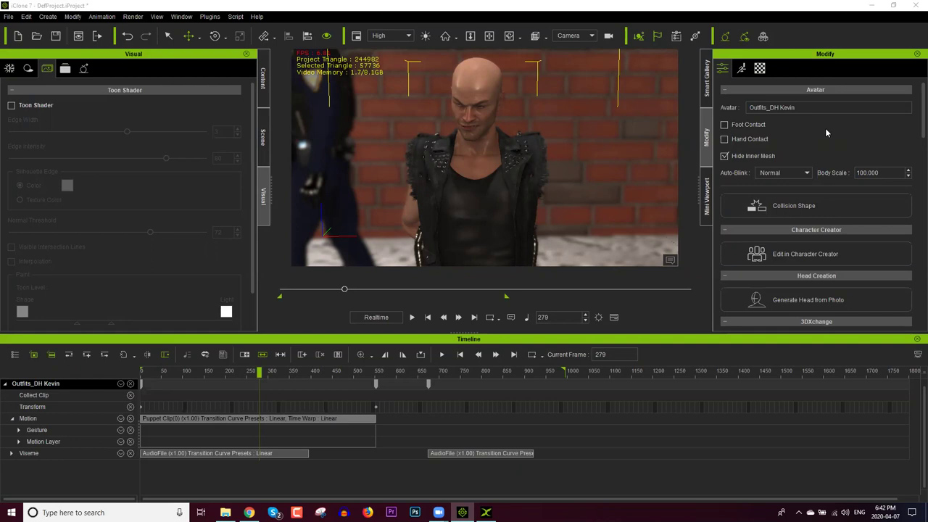
Step: Review the project settings, from time unit, display and visual settings to the object and triangle statistics
{"action": "left_click", "coordinate": [26, 16]}
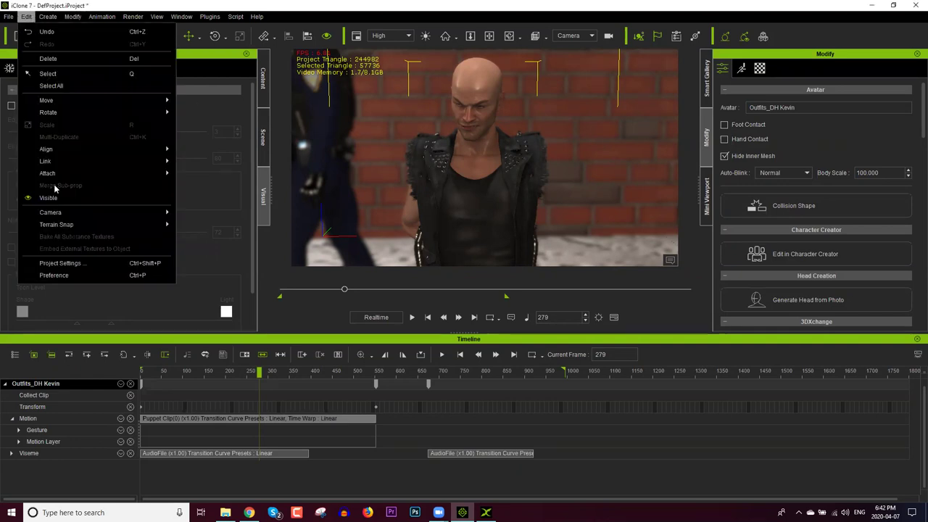
{"action": "left_click", "coordinate": [68, 266]}
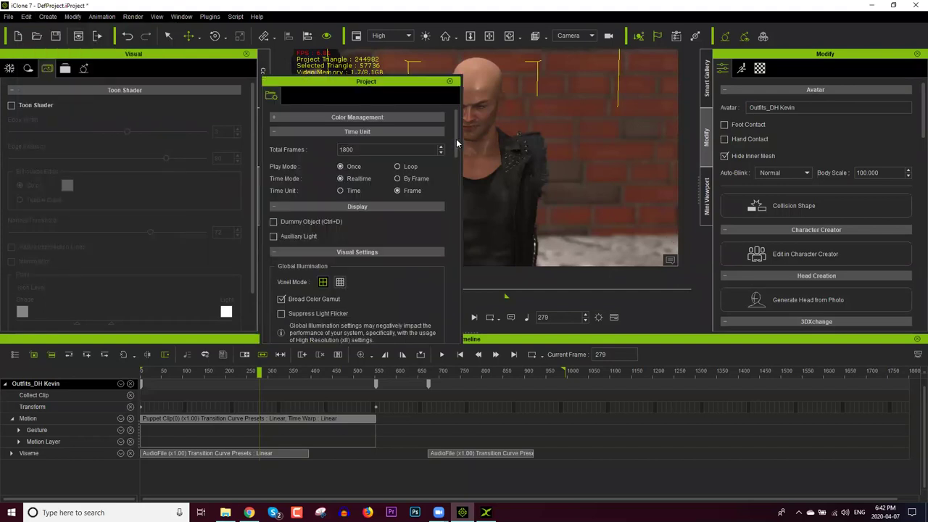
{"action": "left_click_drag", "start_coordinate": [454, 150], "coordinate": [455, 335]}
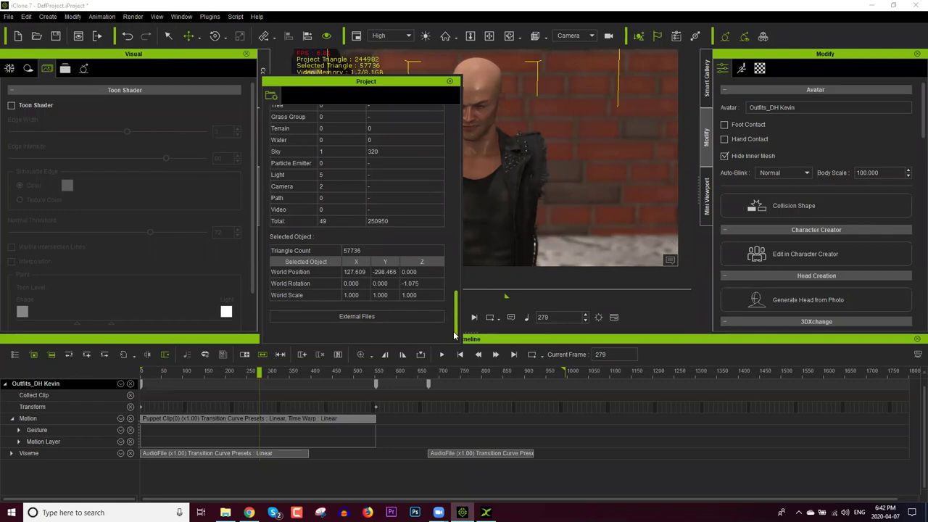
{"action": "left_click", "coordinate": [450, 83]}
Step: Review the viewport and content control options in the program preferences
{"action": "left_click", "coordinate": [27, 16]}
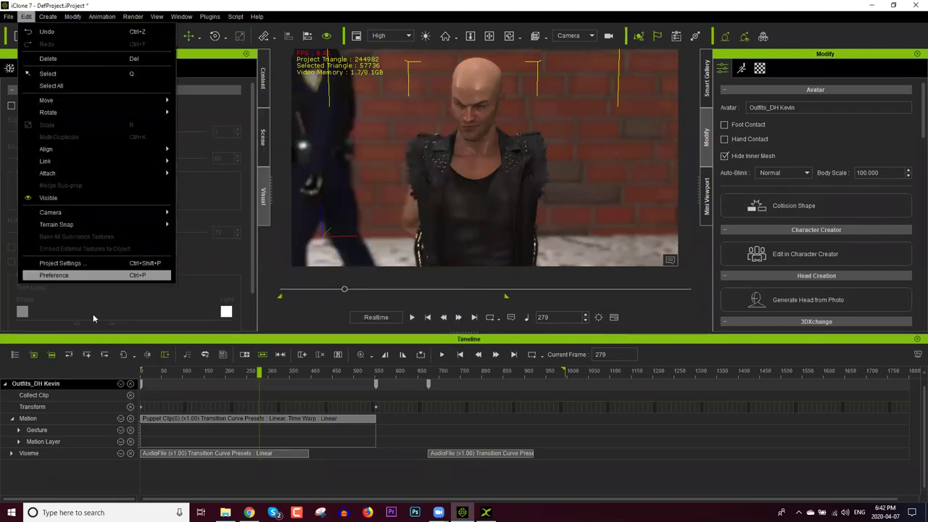
{"action": "left_click", "coordinate": [65, 276]}
{"action": "mouse_move", "coordinate": [458, 138]}
{"action": "left_mouse_down"}
{"action": "mouse_move", "coordinate": [457, 317]}
{"action": "mouse_move", "coordinate": [462, 127]}
{"action": "left_mouse_up"}
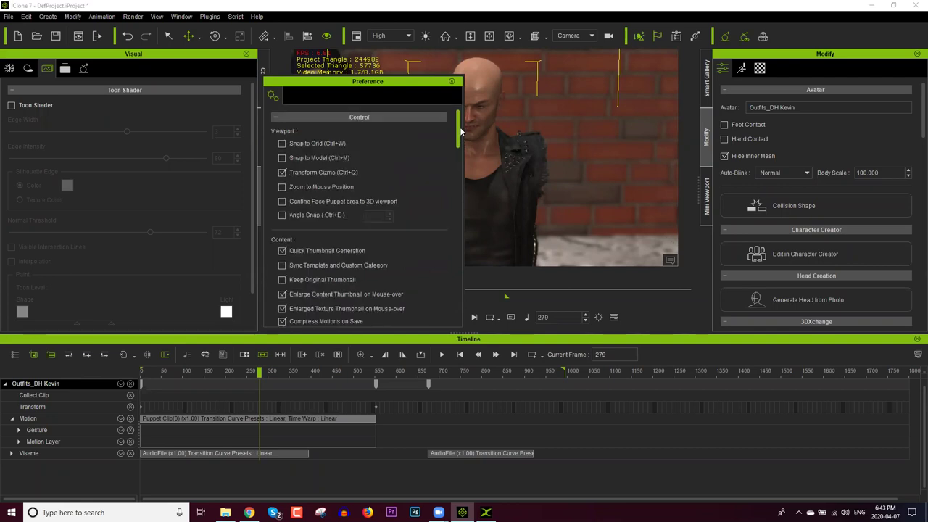
{"action": "left_click", "coordinate": [452, 84]}
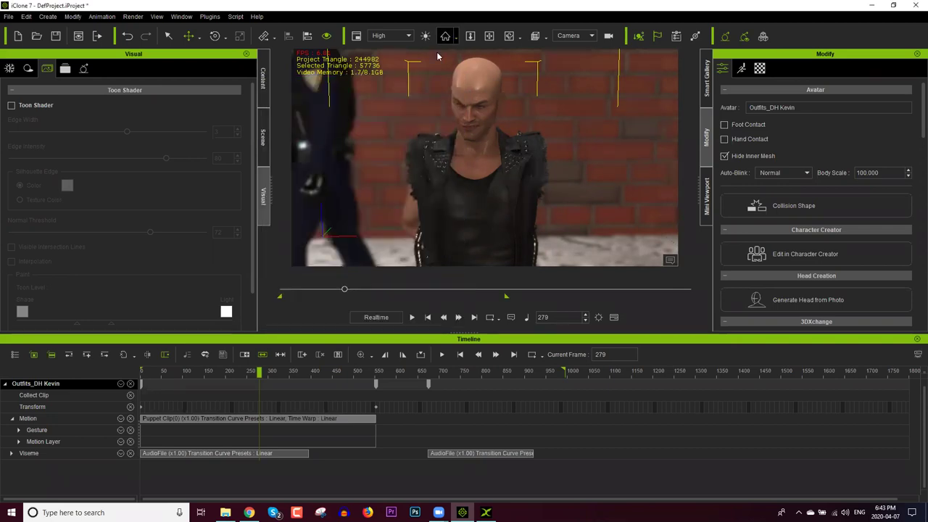
Step: Examine the video render settings in a widened window, including format, output size, render quality and export range
{"action": "left_click", "coordinate": [180, 16]}
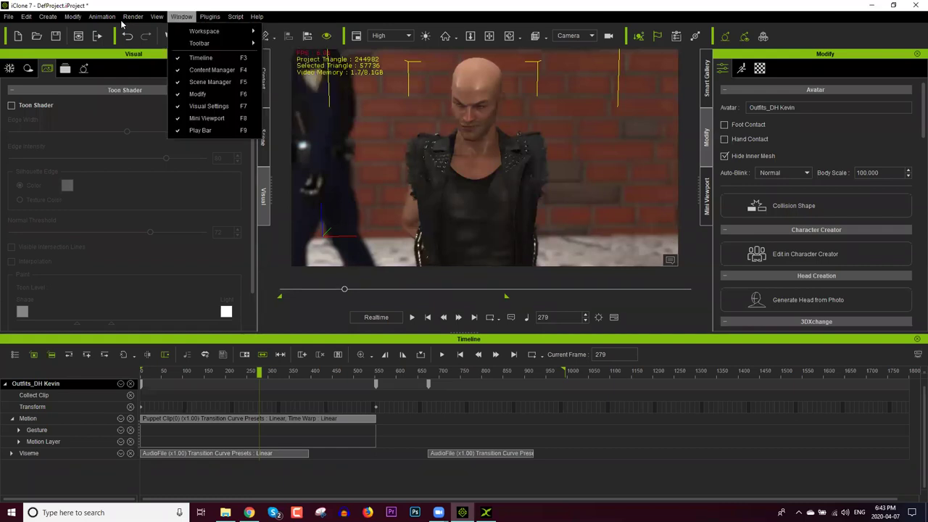
{"action": "mouse_move", "coordinate": [133, 16]}
{"action": "left_click", "coordinate": [167, 43]}
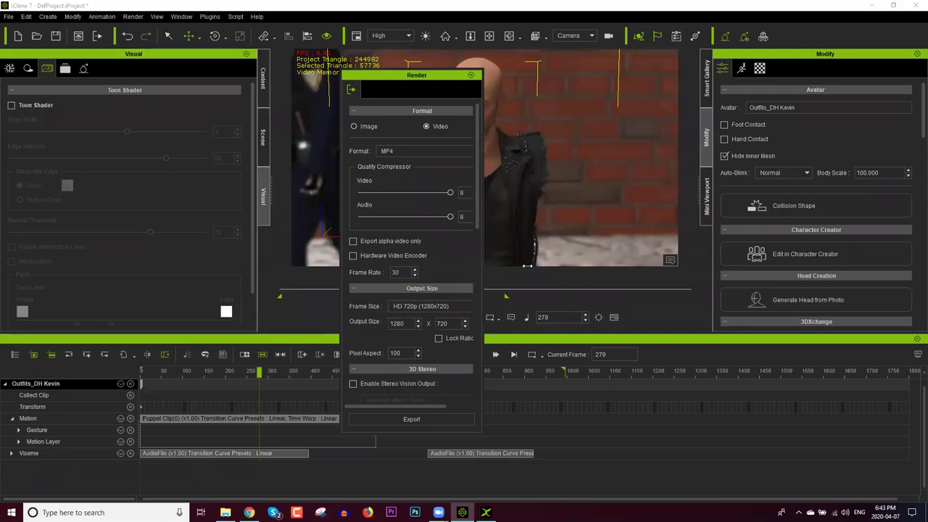
{"action": "left_click_drag", "start_coordinate": [481, 265], "coordinate": [527, 266]}
{"action": "left_click_drag", "start_coordinate": [520, 211], "coordinate": [520, 401]}
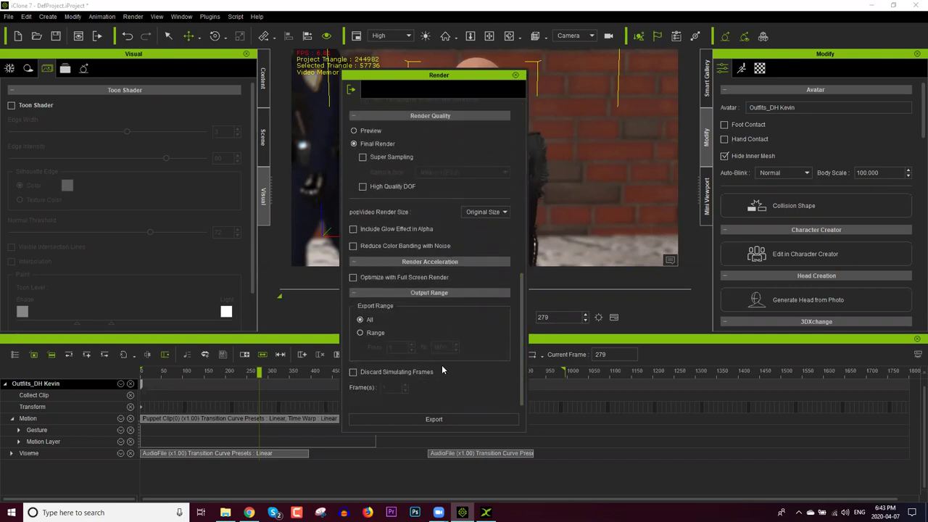
{"action": "left_click_drag", "start_coordinate": [520, 310], "coordinate": [525, 169]}
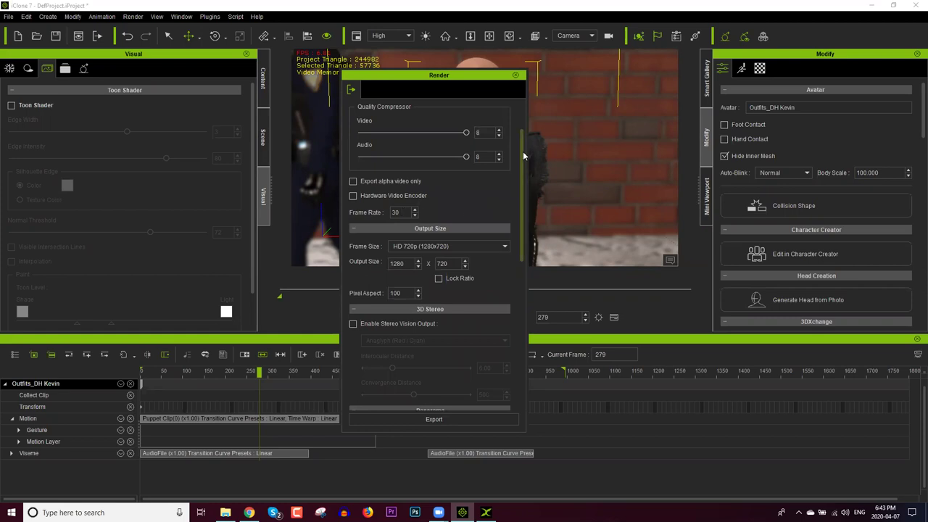
{"action": "left_click_drag", "start_coordinate": [523, 184], "coordinate": [526, 129]}
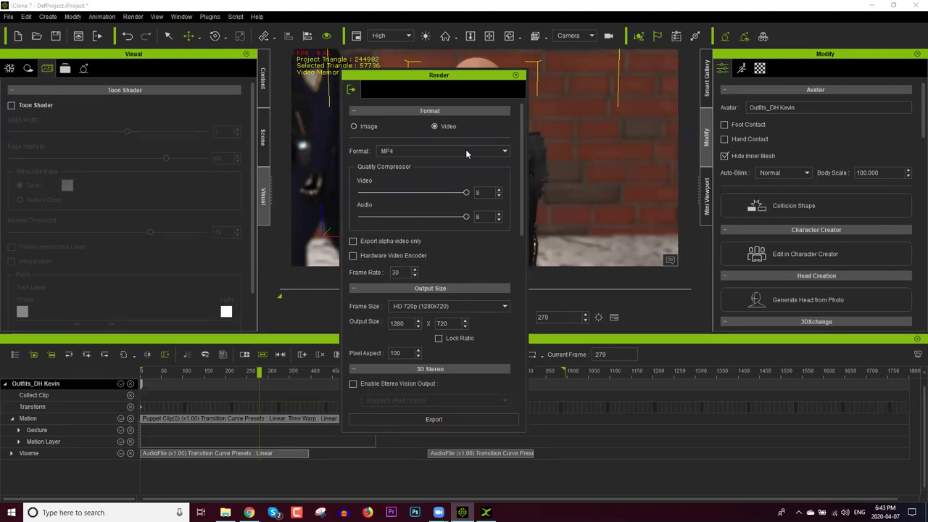
{"action": "left_click", "coordinate": [515, 75]}
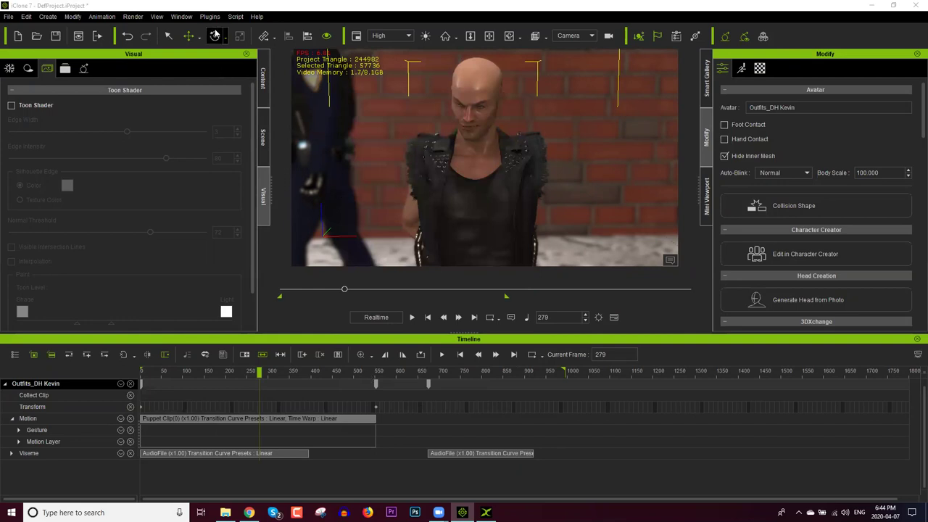
Step: Reopen the video render settings to recheck the format, quality and frame size options, and close them without exporting
{"action": "left_click", "coordinate": [133, 16]}
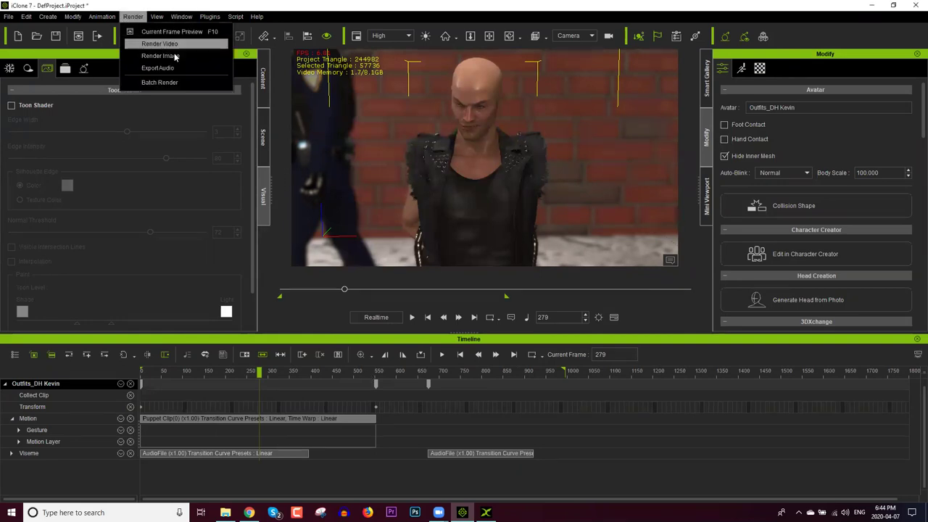
{"action": "left_click", "coordinate": [178, 45]}
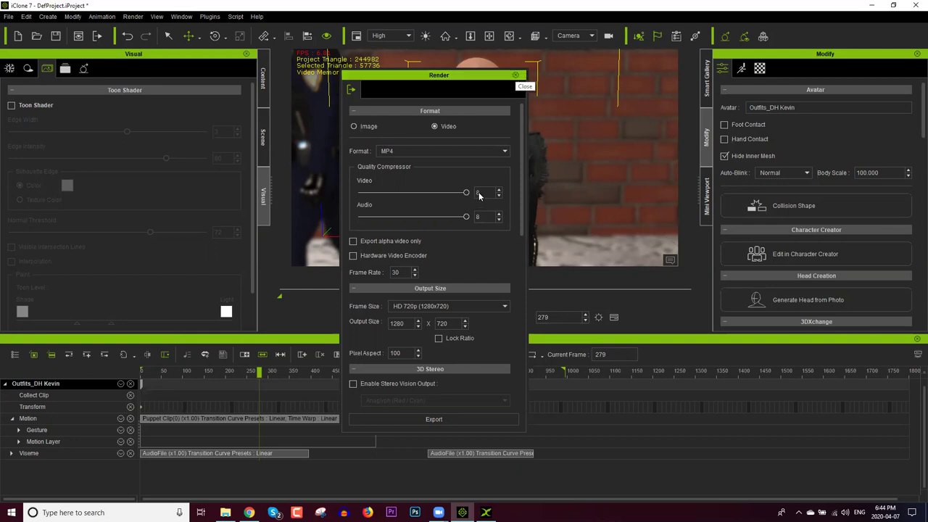
{"action": "mouse_move", "coordinate": [522, 150]}
{"action": "left_mouse_down"}
{"action": "mouse_move", "coordinate": [535, 356]}
{"action": "mouse_move", "coordinate": [529, 140]}
{"action": "left_mouse_up"}
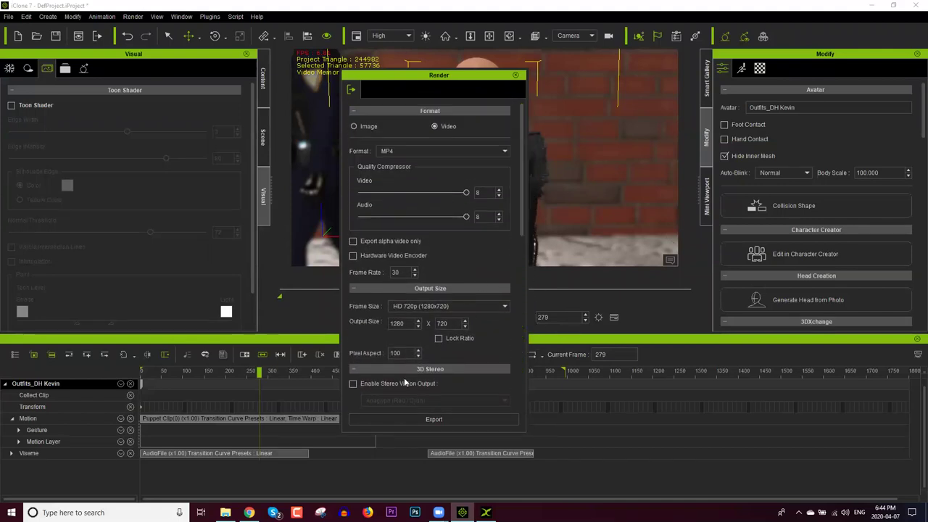
{"action": "left_click", "coordinate": [516, 75]}
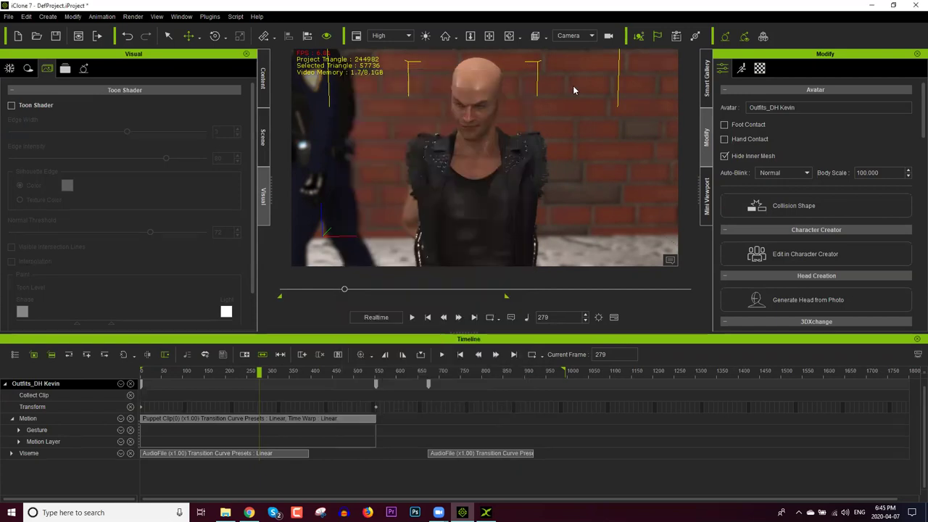
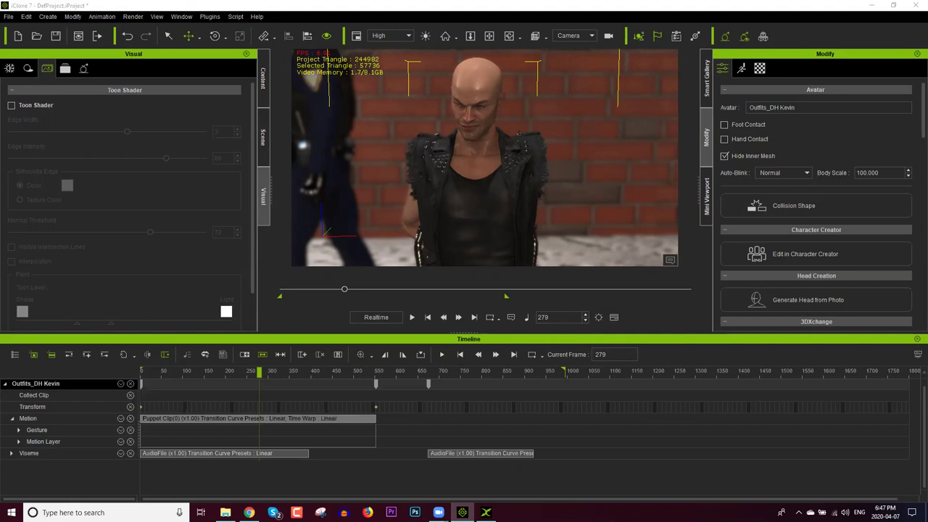
Step: Return the animation to its first frame and look at the scene there
{"action": "mouse_move", "coordinate": [486, 513]}
{"action": "left_click", "coordinate": [428, 317]}
{"action": "left_click_drag", "start_coordinate": [504, 202], "coordinate": [504, 228]}
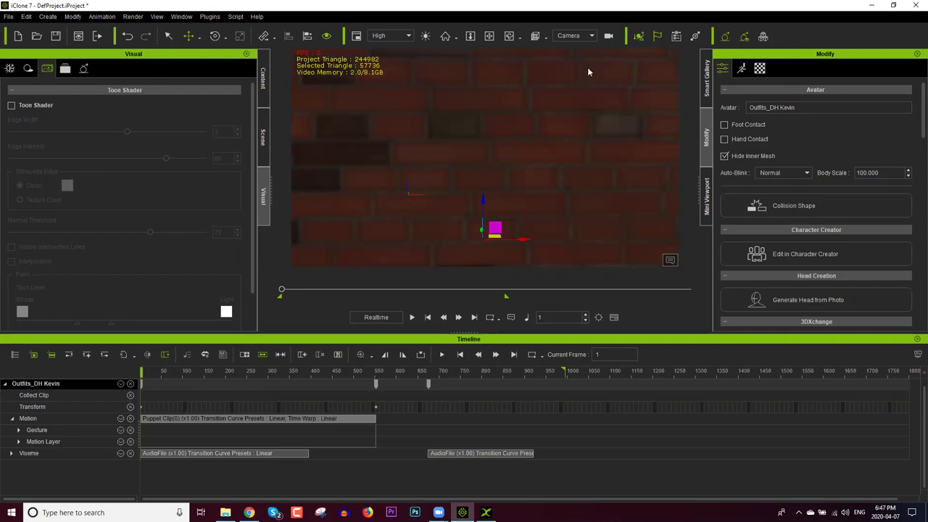
Step: Show the Camera's tracks in the timeline, collapsing the Prop, Light and Accessory groups in the object list
{"action": "left_click", "coordinate": [14, 356]}
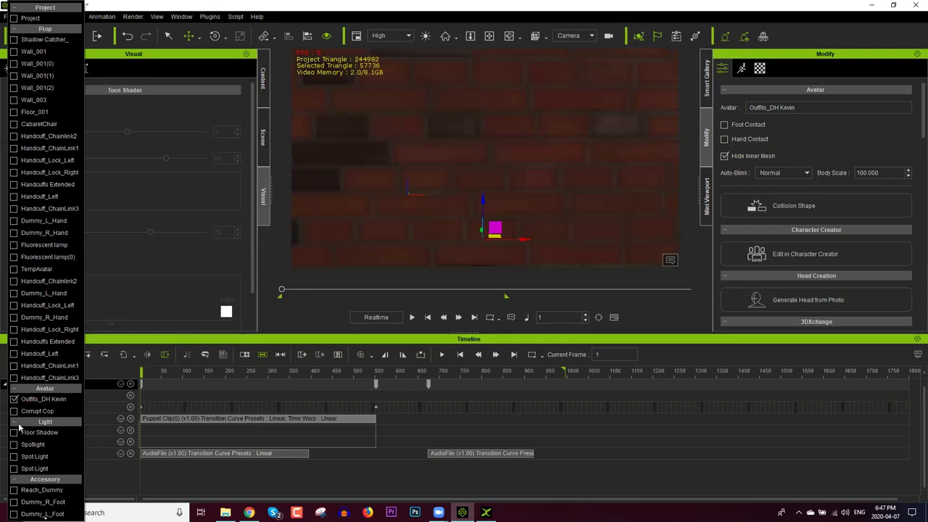
{"action": "scroll", "coordinate": [25, 472], "scroll_direction": "down", "scroll_amount": 5}
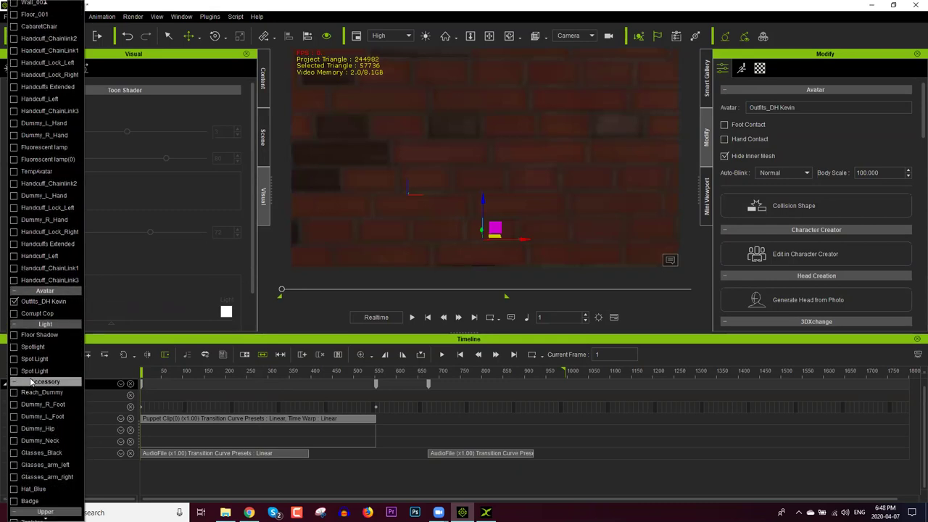
{"action": "left_click", "coordinate": [33, 382]}
{"action": "left_click", "coordinate": [41, 327]}
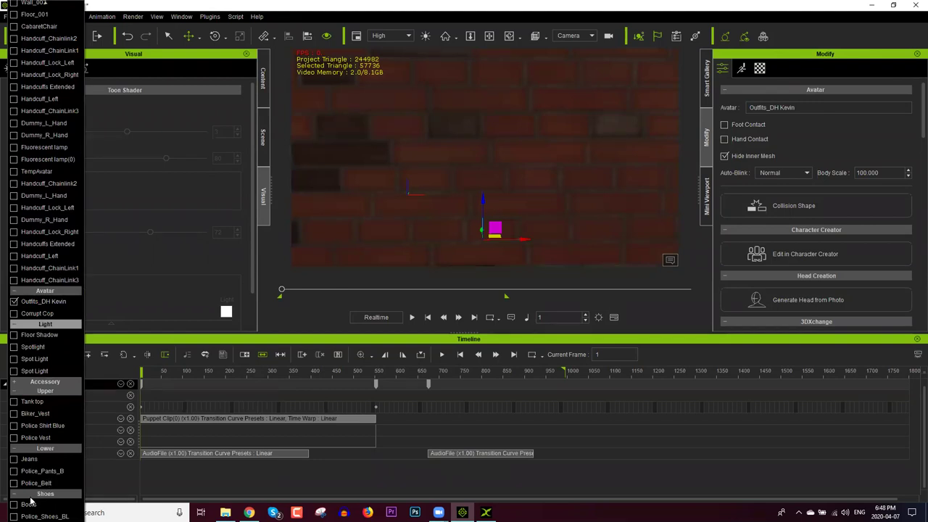
{"action": "scroll", "coordinate": [39, 205], "scroll_direction": "up", "scroll_amount": 3}
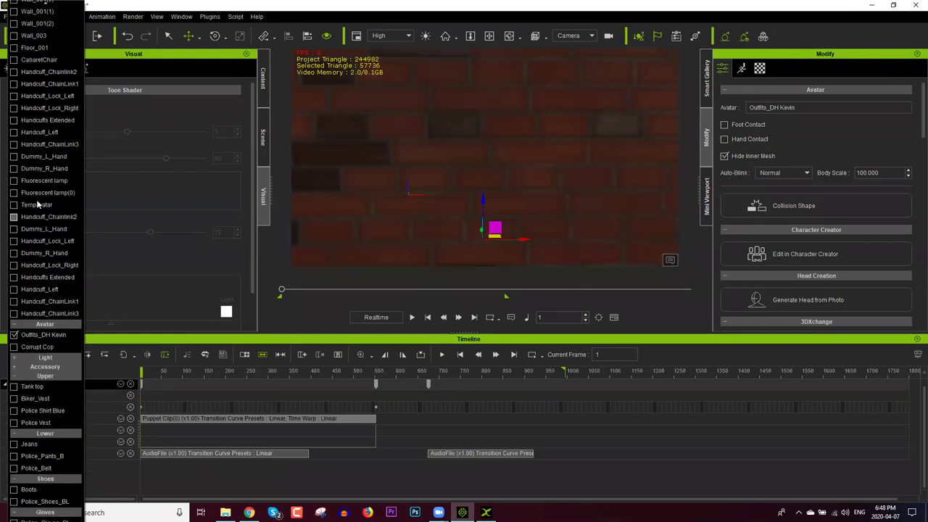
{"action": "scroll", "coordinate": [36, 190], "scroll_direction": "up", "scroll_amount": 1}
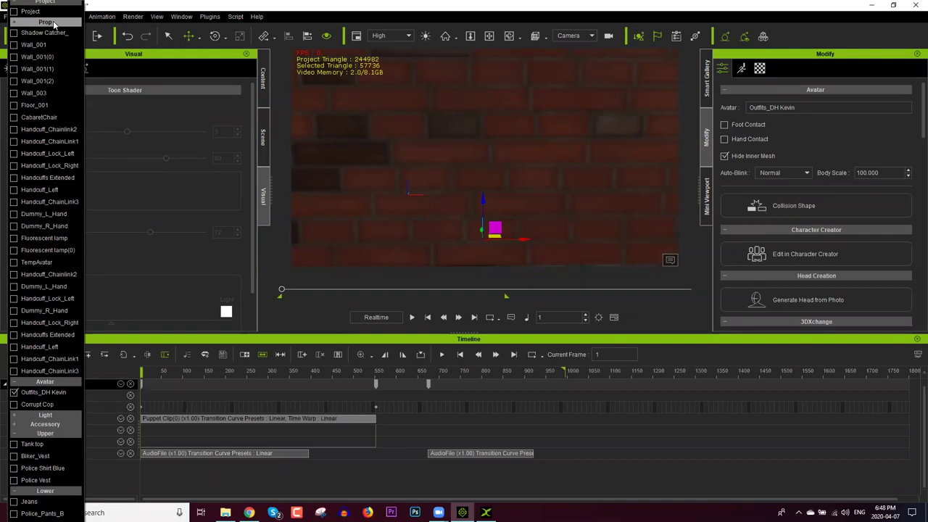
{"action": "left_click", "coordinate": [48, 22]}
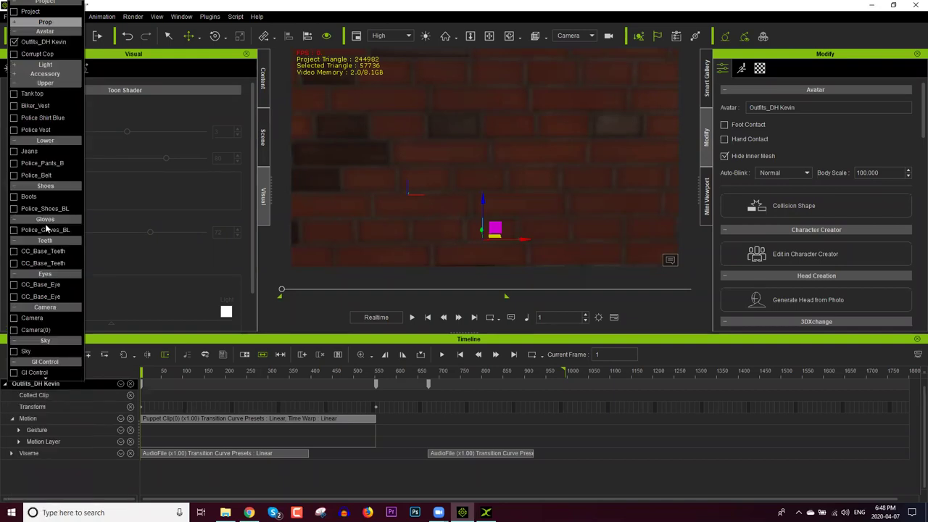
{"action": "left_click", "coordinate": [32, 323]}
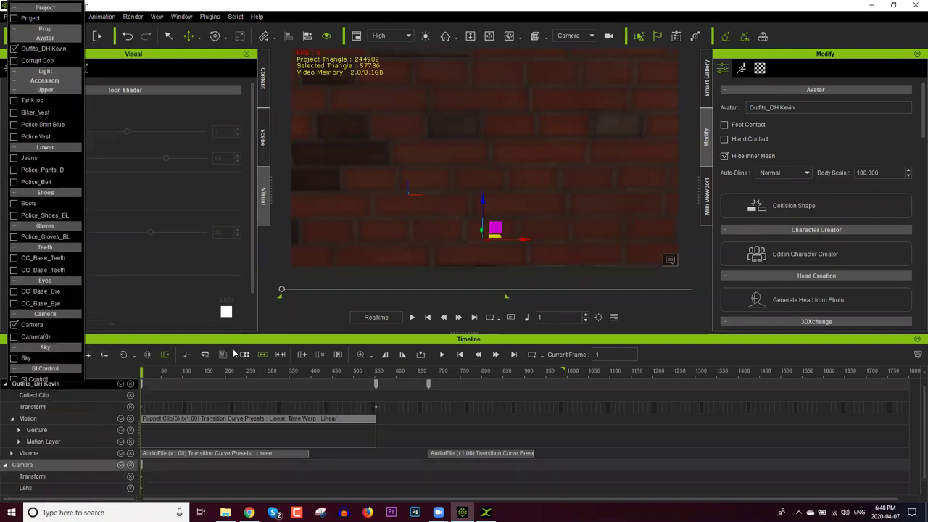
{"action": "scroll", "coordinate": [280, 438], "scroll_direction": "down", "scroll_amount": 1}
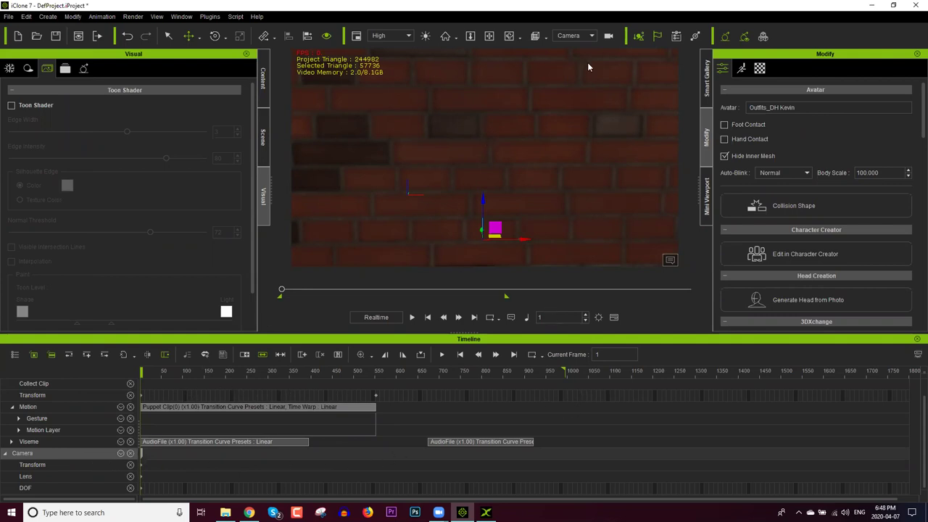
Step: Switch the viewport to the Preview camera and frame the police officer in front of the brick wall
{"action": "left_click", "coordinate": [576, 40]}
{"action": "left_click", "coordinate": [576, 47]}
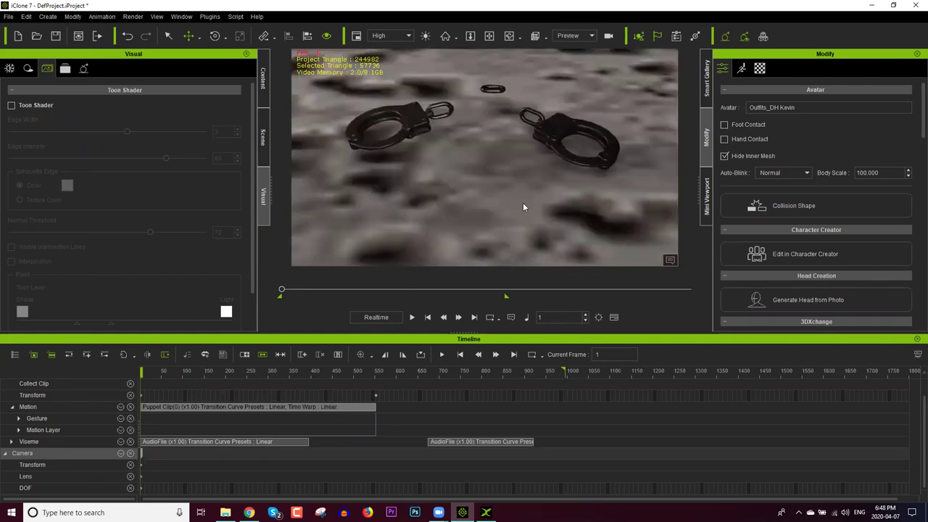
{"action": "scroll", "coordinate": [466, 157], "scroll_direction": "down", "scroll_amount": 4}
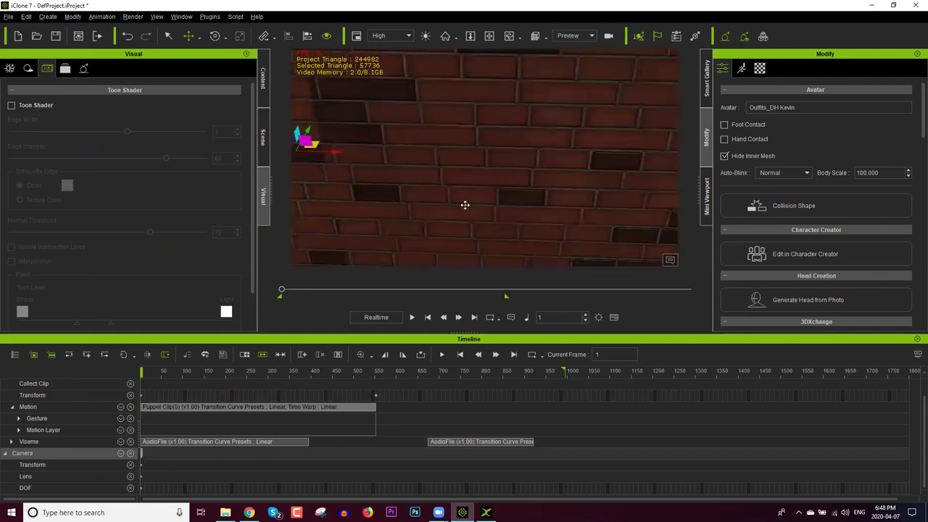
{"action": "middle_click_drag", "start_coordinate": [465, 205], "coordinate": [464, 265]}
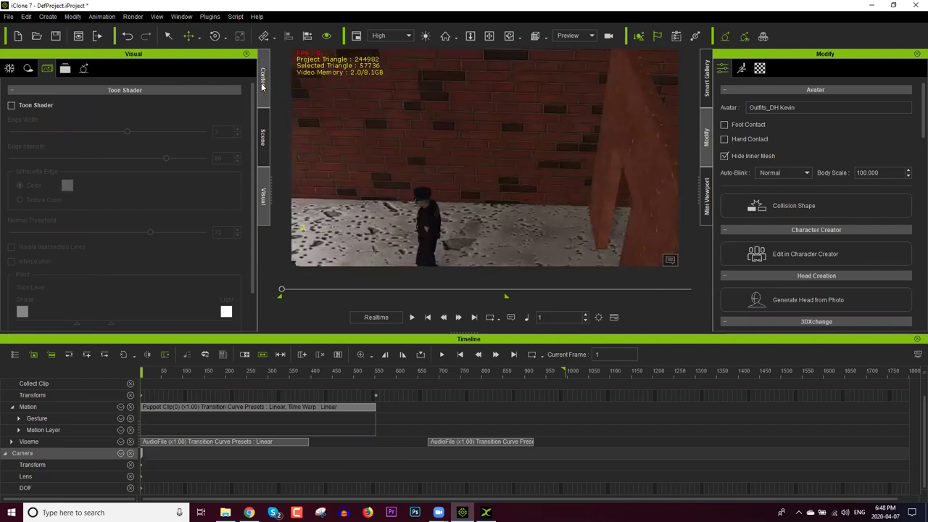
Step: Place an Inlaid light from the Light Tool props on the floor beside the police officer
{"action": "left_click", "coordinate": [263, 86]}
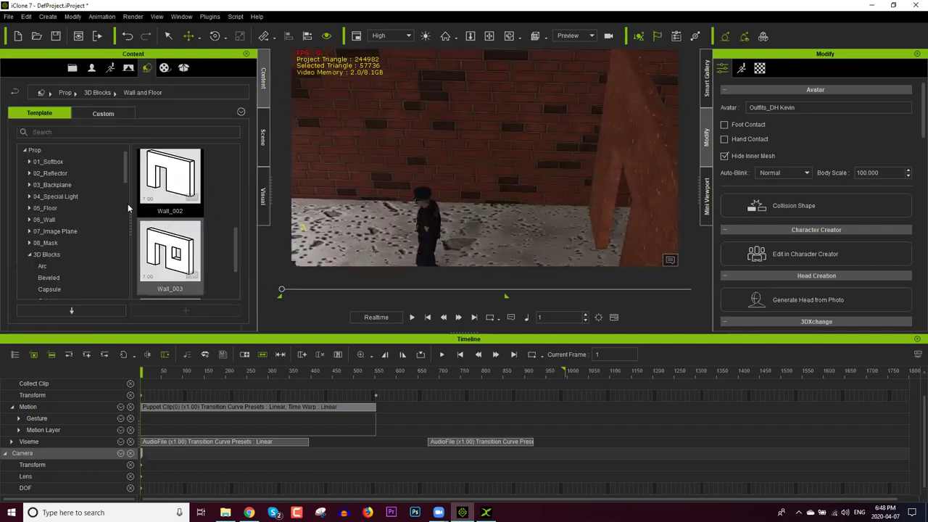
{"action": "left_click_drag", "start_coordinate": [128, 216], "coordinate": [129, 247]}
{"action": "left_click", "coordinate": [46, 161]}
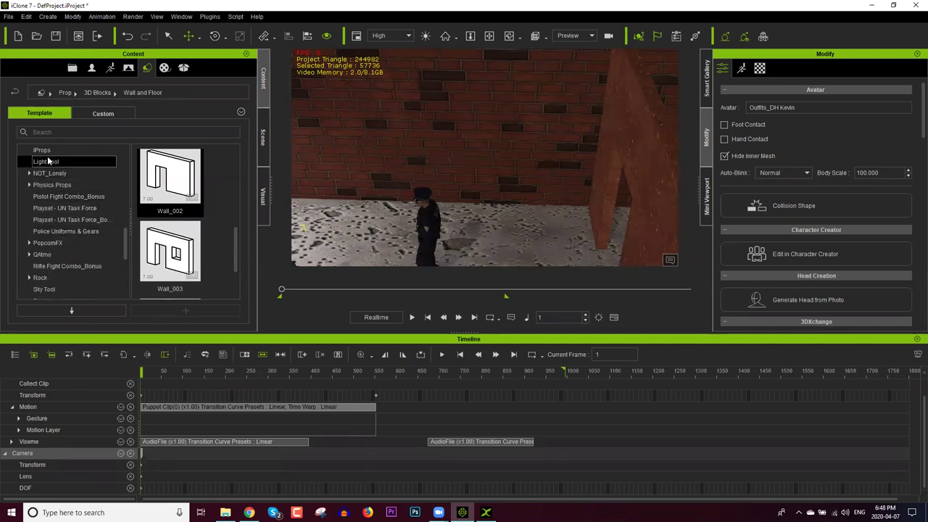
{"action": "left_click_drag", "start_coordinate": [183, 259], "coordinate": [509, 230]}
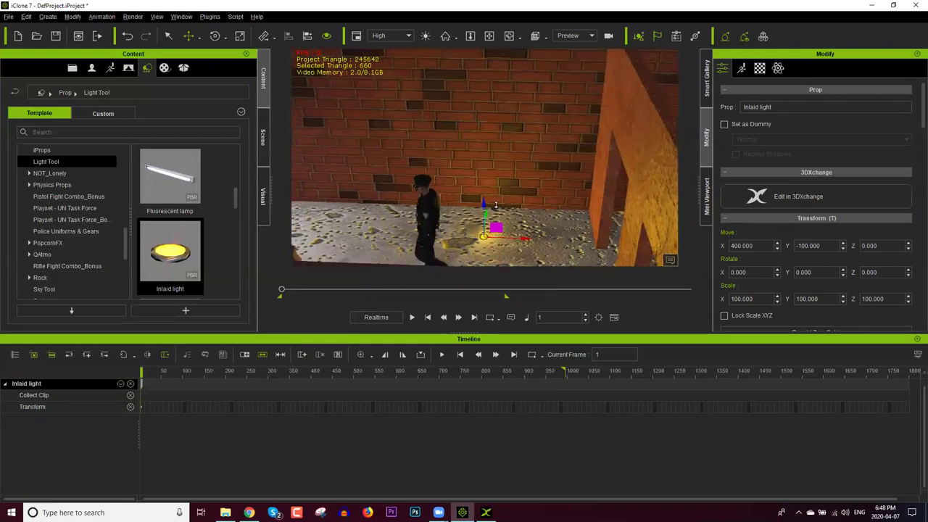
{"action": "scroll", "coordinate": [510, 221], "scroll_direction": "up", "scroll_amount": 2}
{"action": "scroll", "coordinate": [508, 187], "scroll_direction": "down", "scroll_amount": 3}
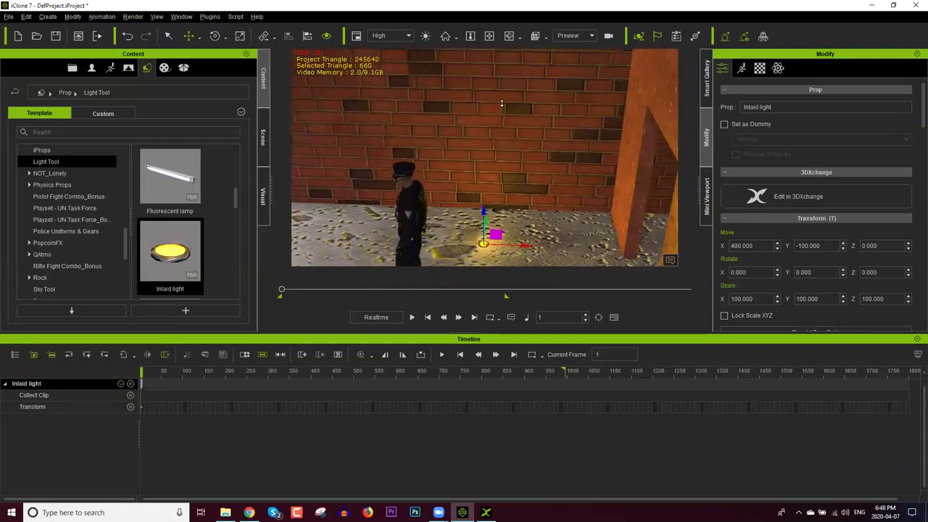
{"action": "scroll", "coordinate": [504, 163], "scroll_direction": "up", "scroll_amount": 5}
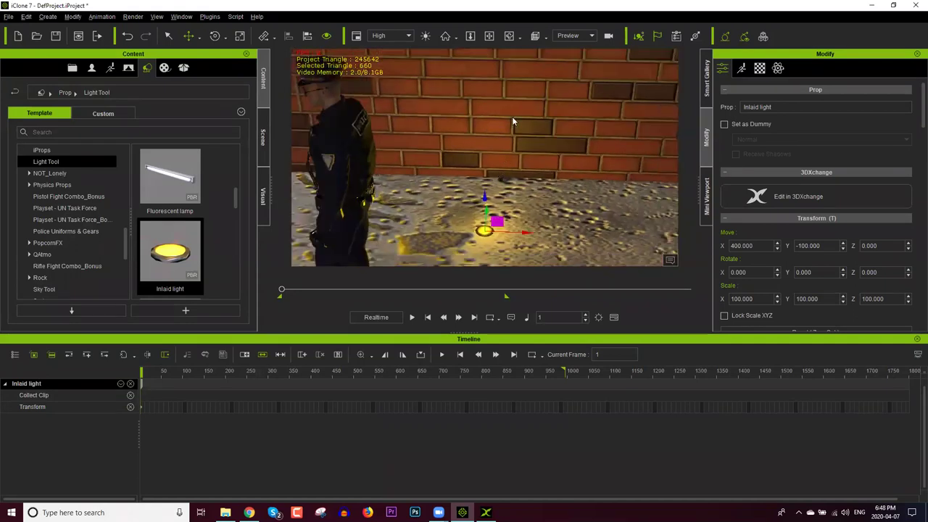
{"action": "scroll", "coordinate": [509, 169], "scroll_direction": "down", "scroll_amount": 4}
Step: Add a Fluorescent lamp on the floor beside the inlaid light and open its script control menu
{"action": "left_click_drag", "start_coordinate": [170, 177], "coordinate": [550, 182]}
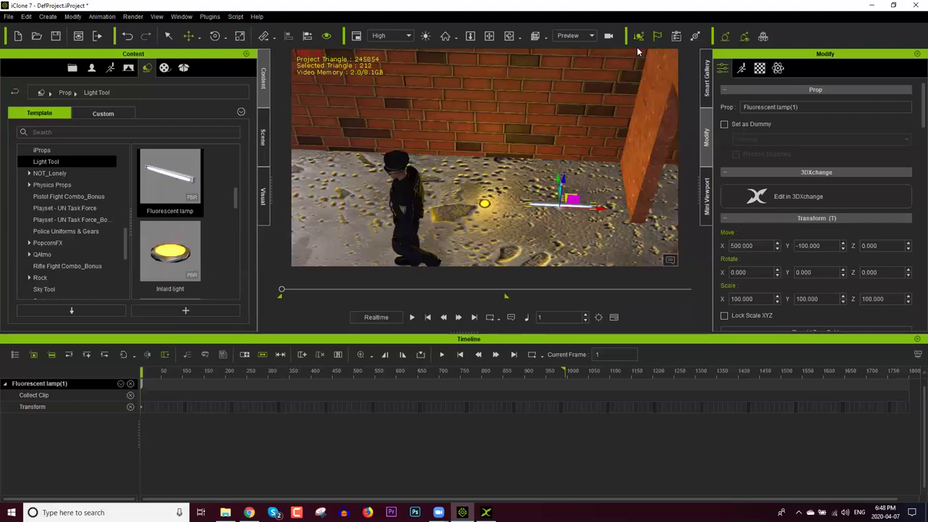
{"action": "right_click", "coordinate": [549, 209]}
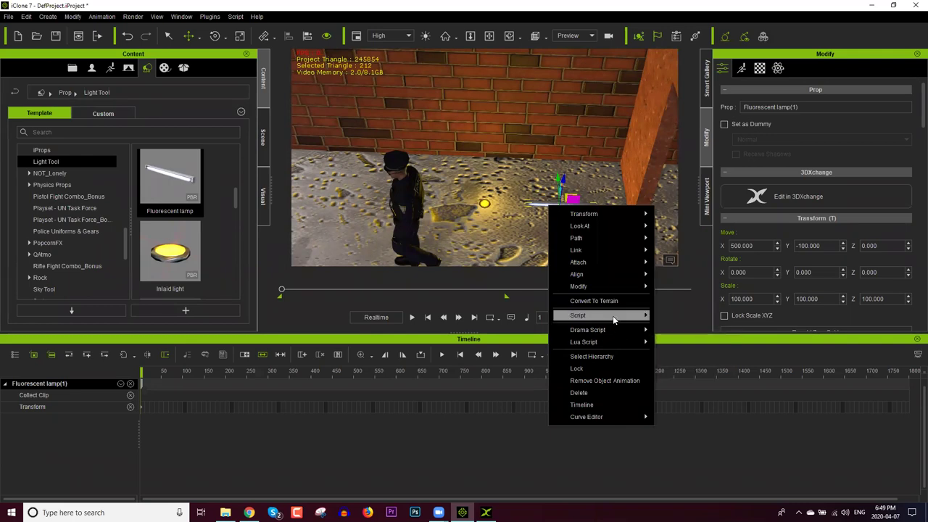
{"action": "mouse_move", "coordinate": [613, 316]}
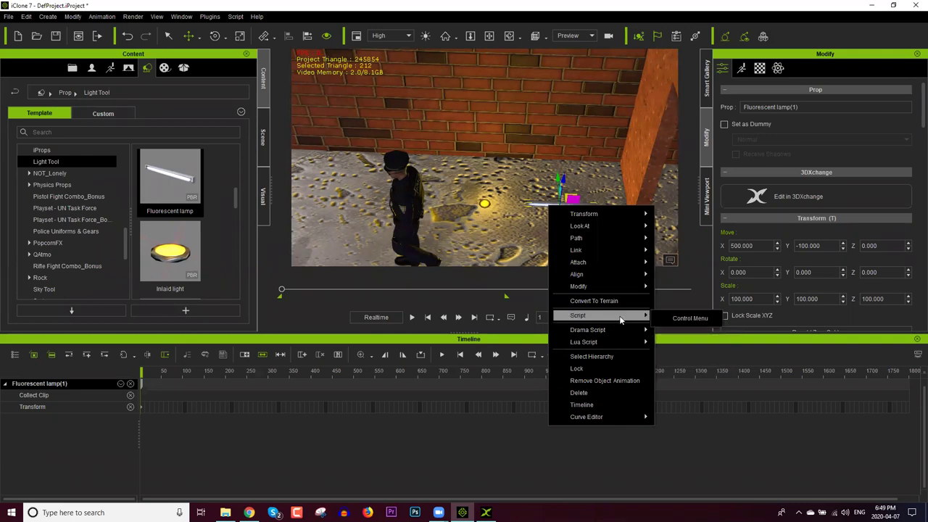
{"action": "left_click", "coordinate": [679, 320]}
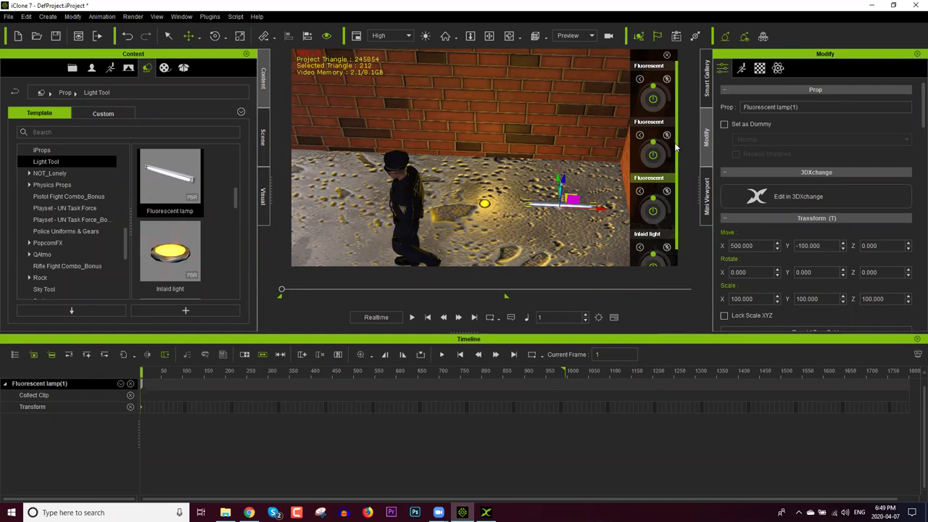
{"action": "scroll", "coordinate": [652, 217], "scroll_direction": "down", "scroll_amount": 1}
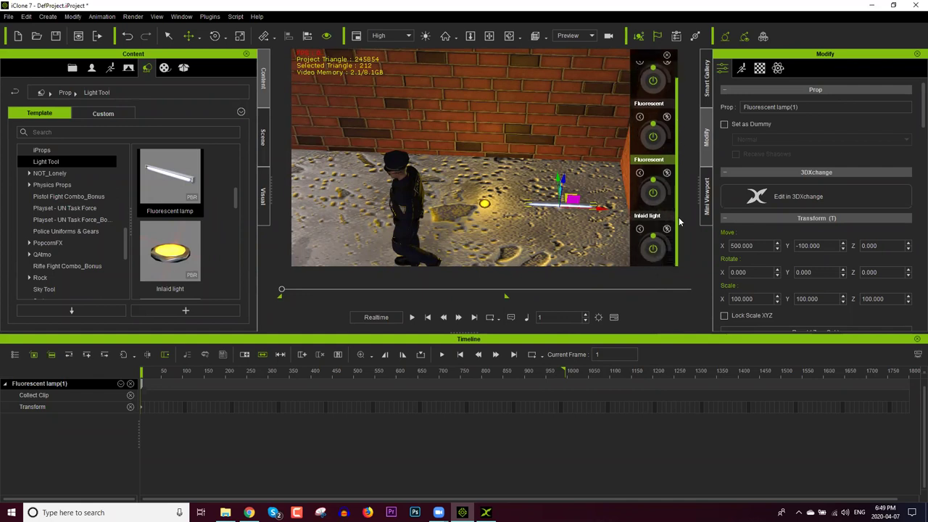
Step: Adjust the inlaid light's brightness dial, and toggle flashing for the new fluorescent lamp with its color and flash settings open
{"action": "mouse_move", "coordinate": [650, 237]}
{"action": "left_mouse_down"}
{"action": "mouse_move", "coordinate": [647, 256]}
{"action": "mouse_move", "coordinate": [672, 247]}
{"action": "mouse_move", "coordinate": [674, 261]}
{"action": "mouse_move", "coordinate": [663, 245]}
{"action": "mouse_move", "coordinate": [647, 250]}
{"action": "mouse_move", "coordinate": [663, 241]}
{"action": "mouse_move", "coordinate": [674, 248]}
{"action": "mouse_move", "coordinate": [647, 249]}
{"action": "left_mouse_up"}
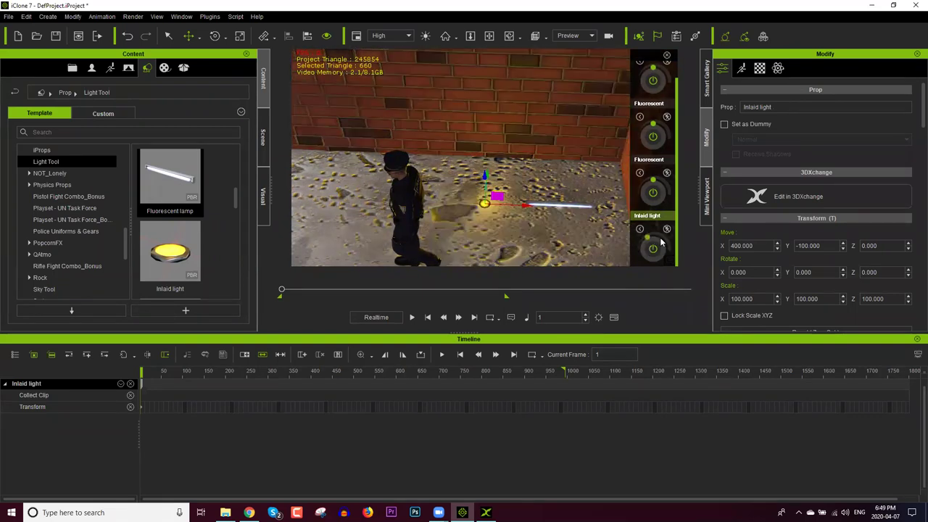
{"action": "left_click", "coordinate": [667, 230]}
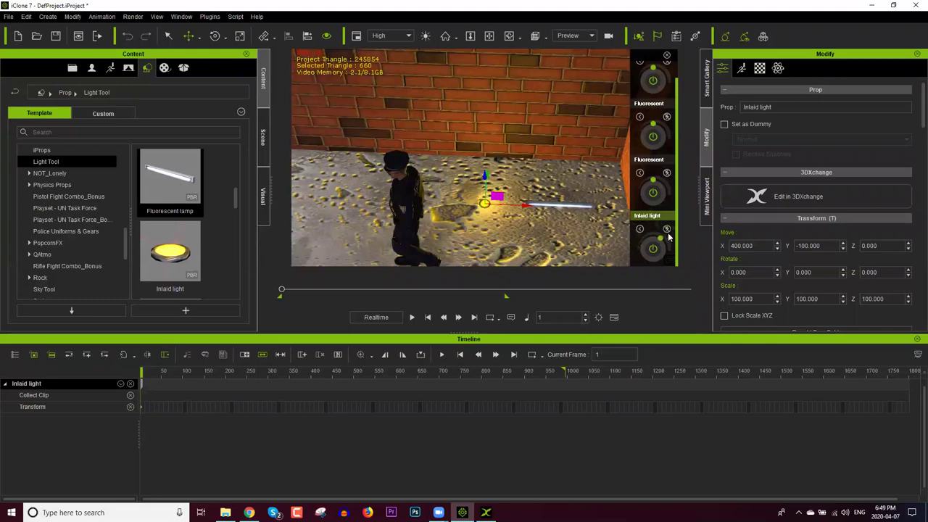
{"action": "left_click", "coordinate": [668, 174]}
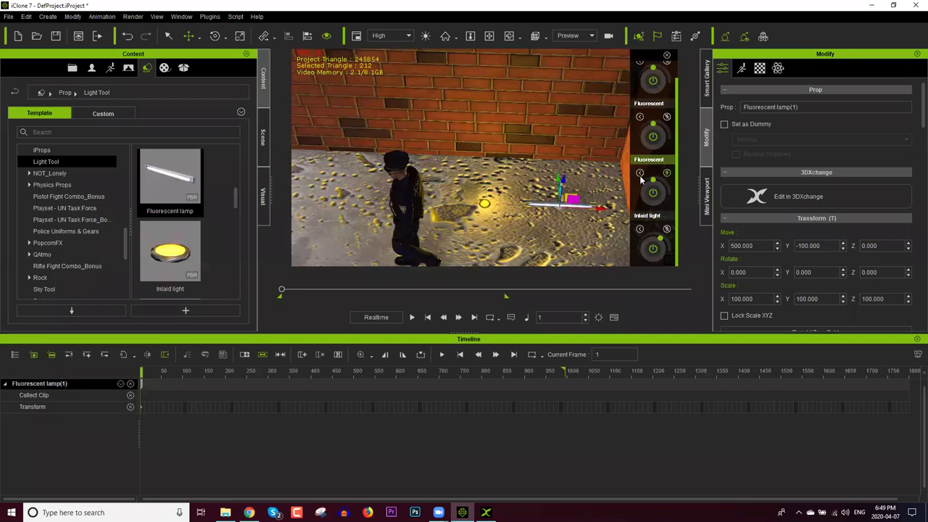
{"action": "left_click", "coordinate": [639, 171]}
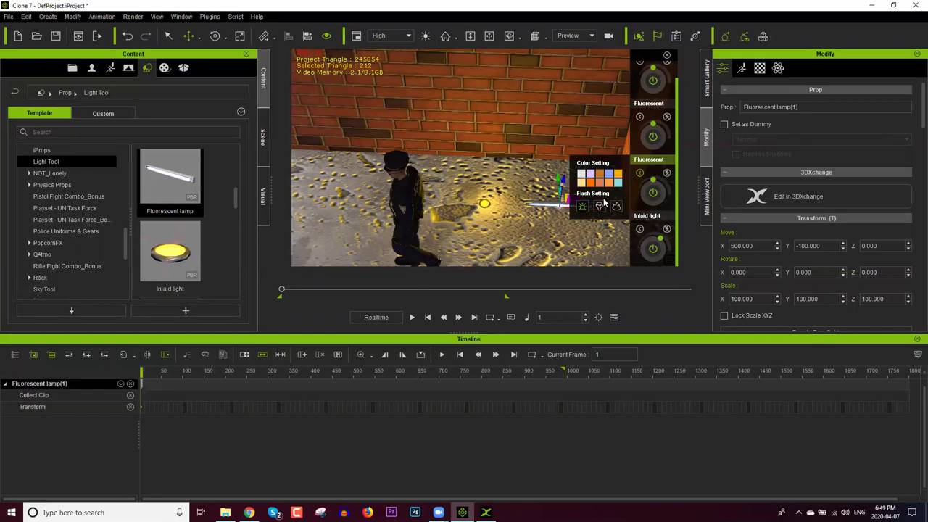
Step: Enlarge the viewport by shrinking the timeline, and set the inlaid light's color to orange
{"action": "left_click", "coordinate": [488, 205]}
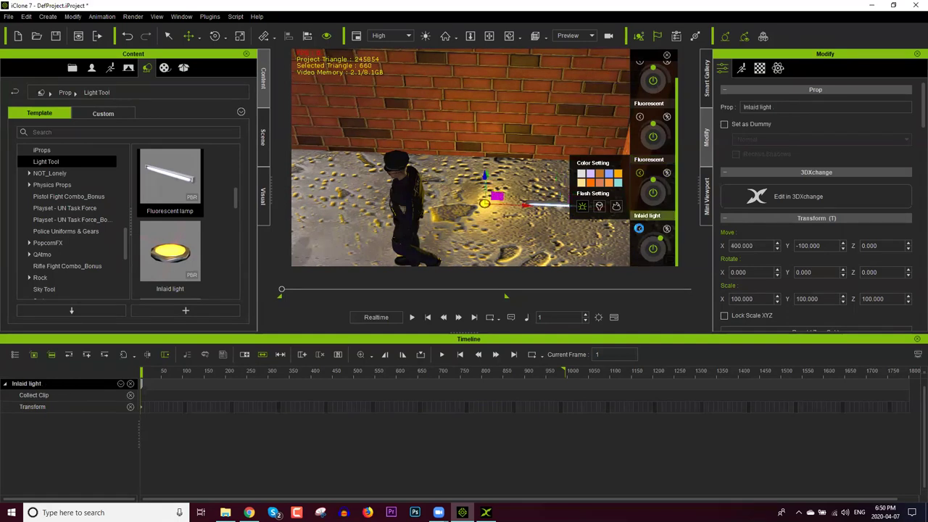
{"action": "left_click", "coordinate": [639, 229]}
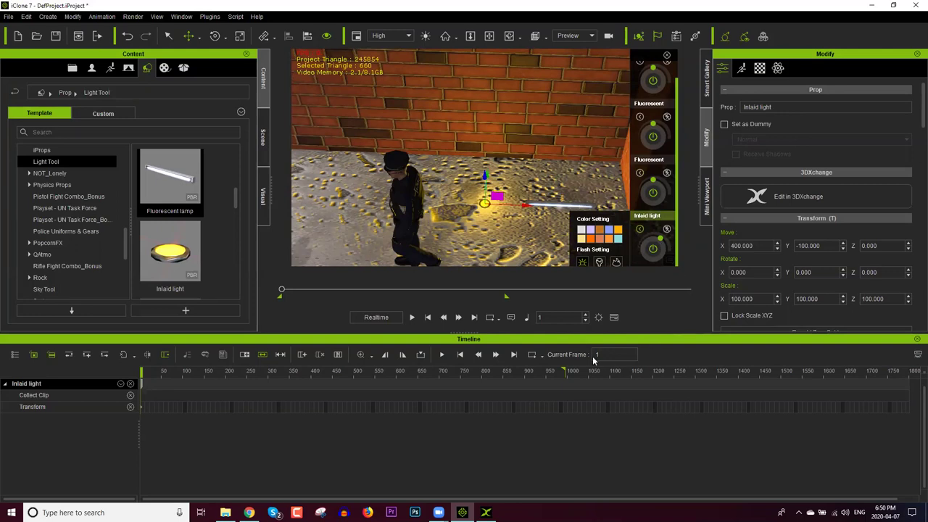
{"action": "left_click_drag", "start_coordinate": [476, 338], "coordinate": [475, 344]}
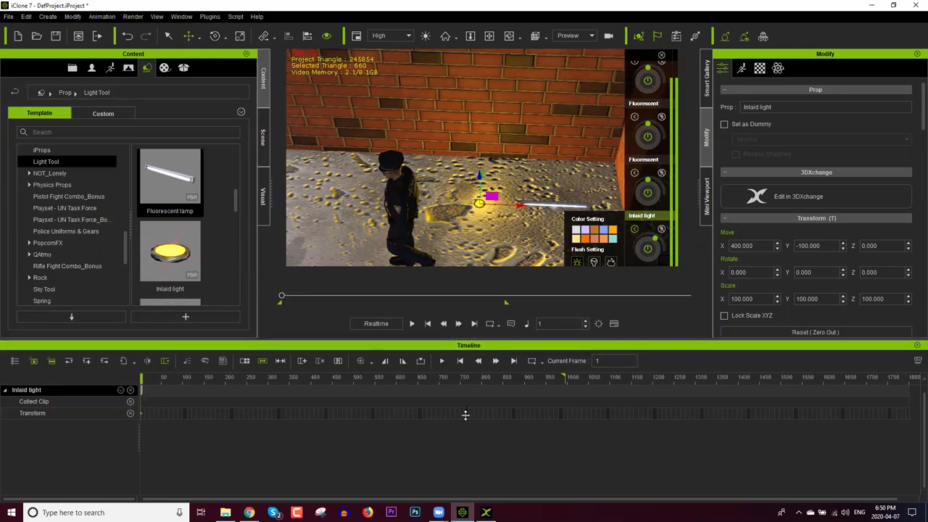
{"action": "left_click_drag", "start_coordinate": [465, 416], "coordinate": [465, 415]}
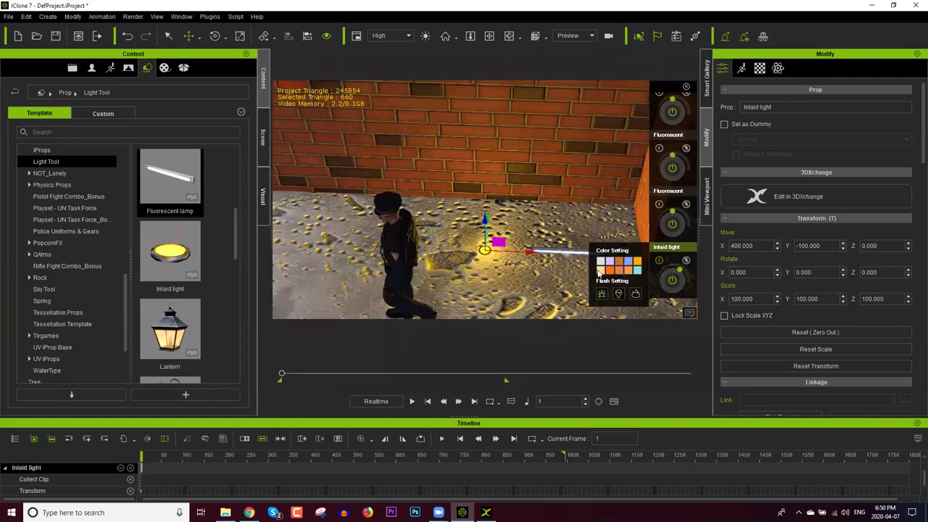
{"action": "left_click", "coordinate": [613, 273]}
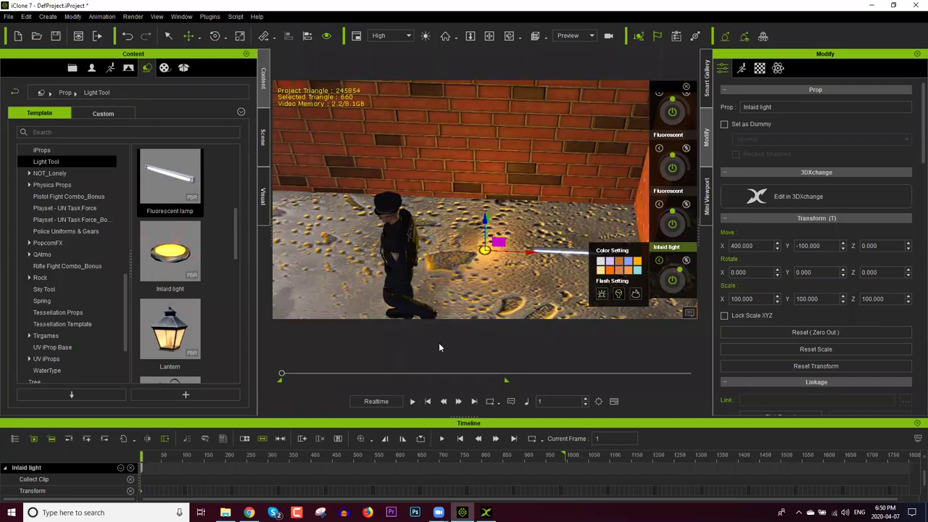
Step: Apply the bulb flash setting to the inlaid light and play the animation from the first frame to check the flicker
{"action": "key", "text": "space"}
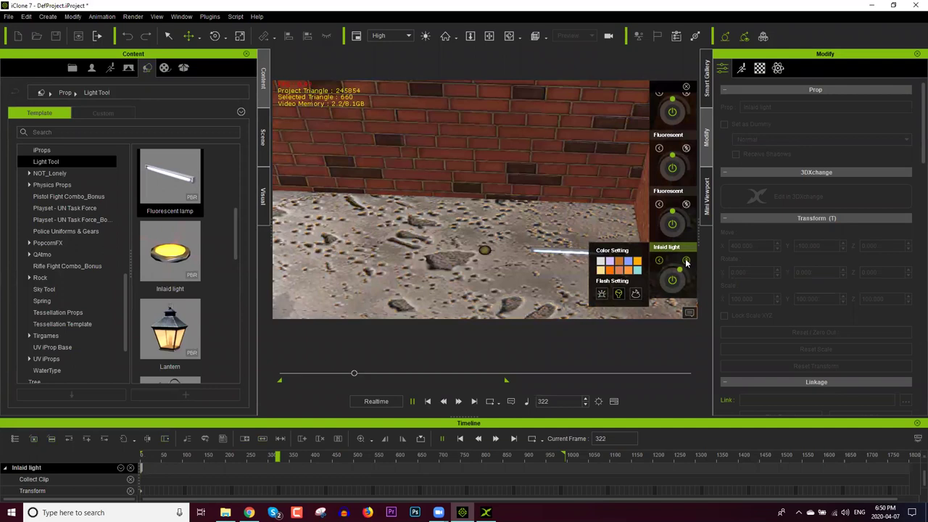
{"action": "left_click", "coordinate": [618, 293]}
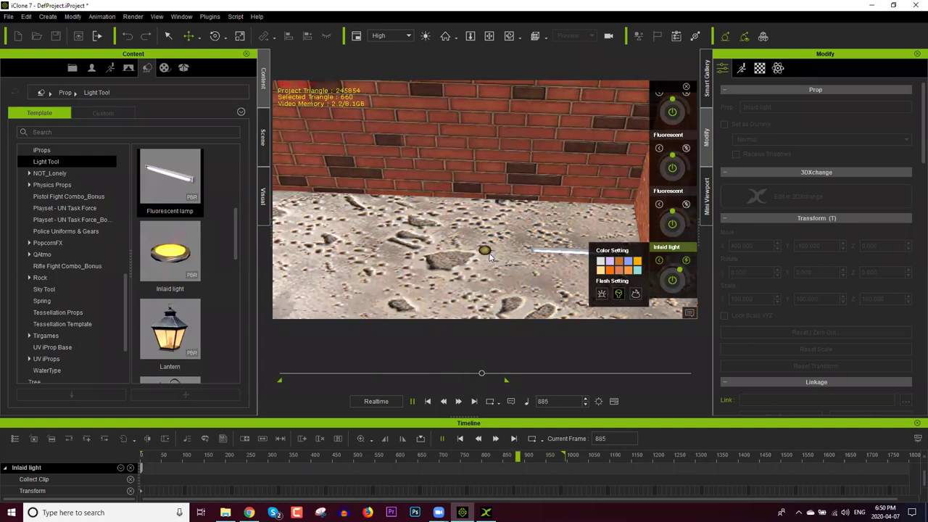
{"action": "left_click", "coordinate": [427, 403]}
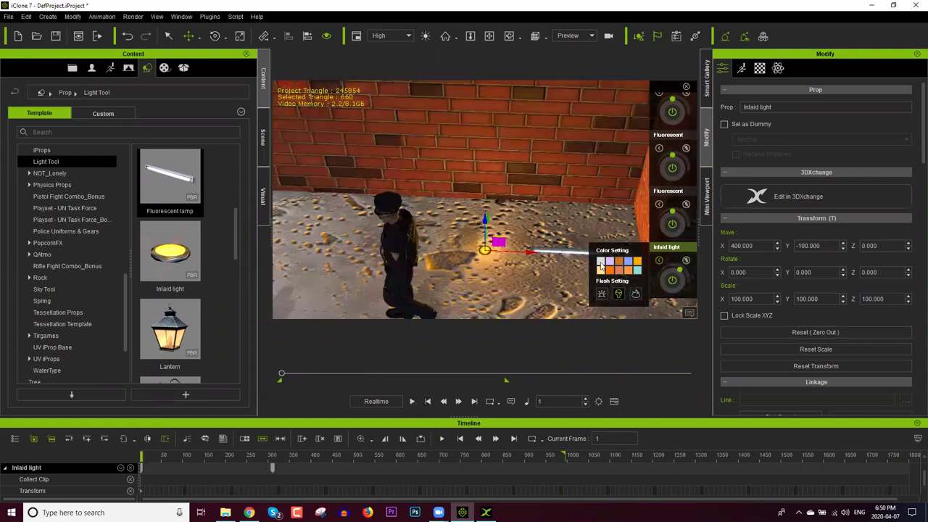
{"action": "key", "text": "space"}
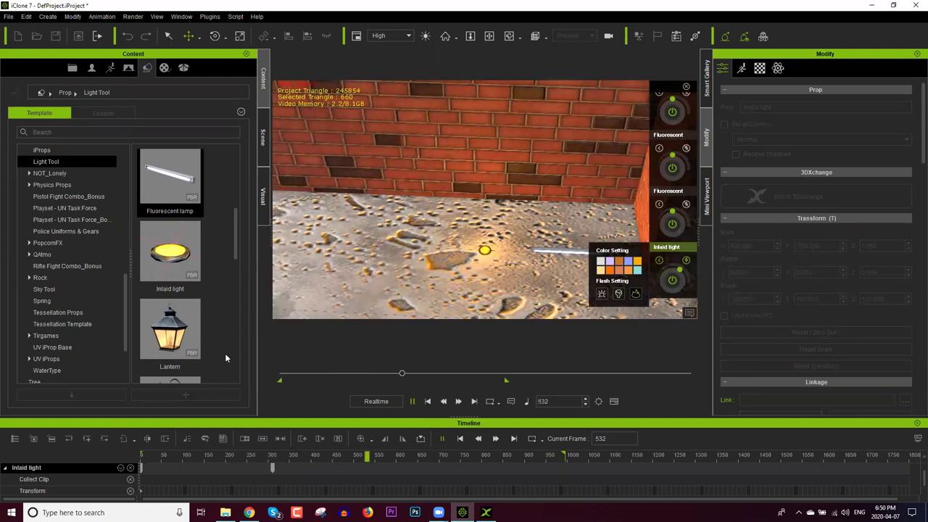
{"action": "key", "text": "space"}
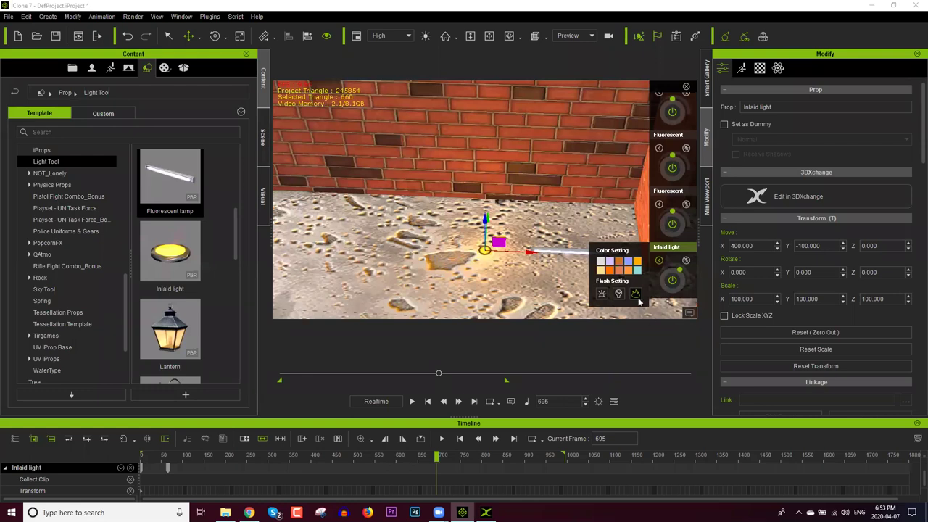
Step: Try animating the back brick wall by moving it upward at frame 695, and scrub the timeline to check the motion
{"action": "left_click", "coordinate": [598, 127]}
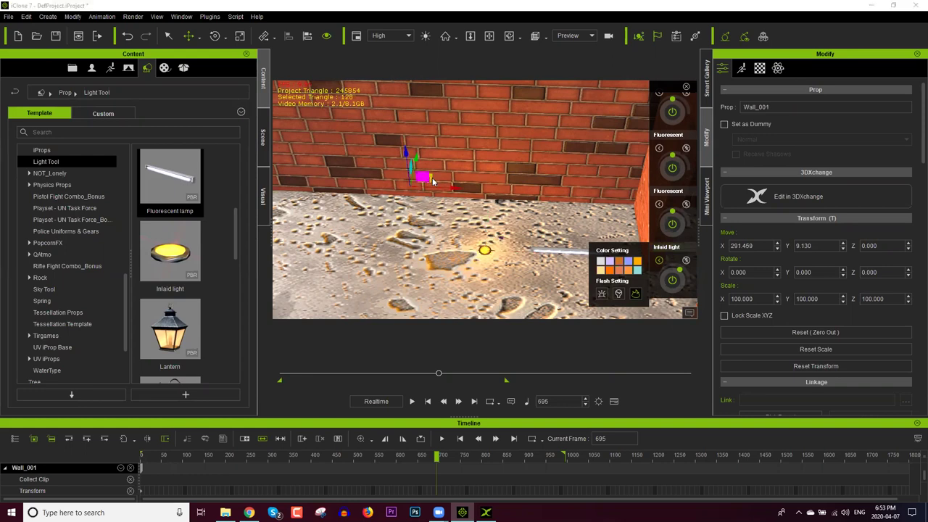
{"action": "left_click_drag", "start_coordinate": [433, 181], "coordinate": [482, 56]}
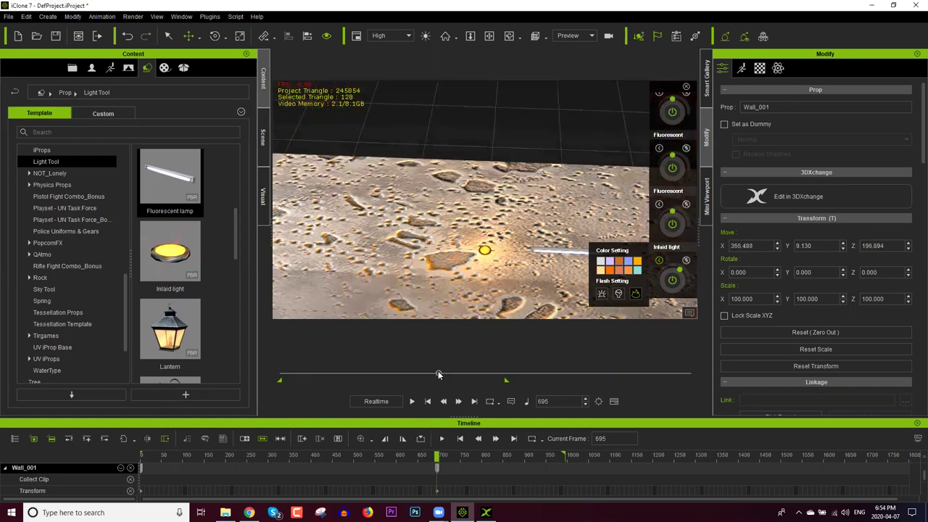
{"action": "left_click_drag", "start_coordinate": [407, 374], "coordinate": [312, 376]}
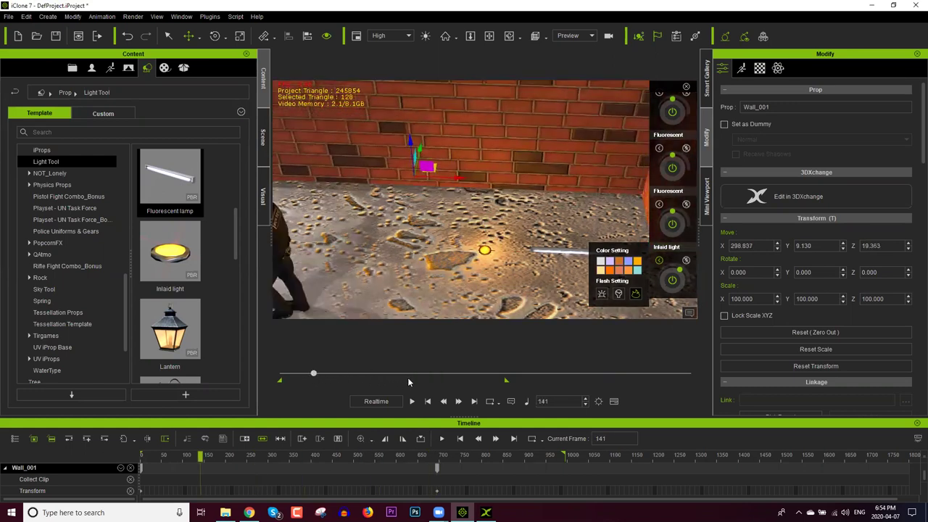
{"action": "left_click_drag", "start_coordinate": [439, 377], "coordinate": [359, 381]}
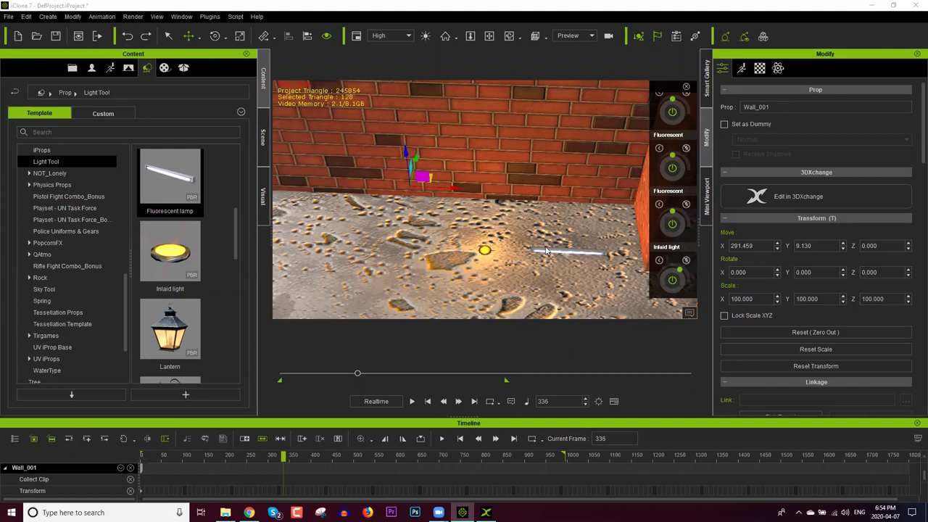
Step: Show the Mini Viewport, undock it over the content library, enlarge it to view the Camera feed, and close it
{"action": "left_click", "coordinate": [181, 16]}
{"action": "left_click", "coordinate": [215, 118]}
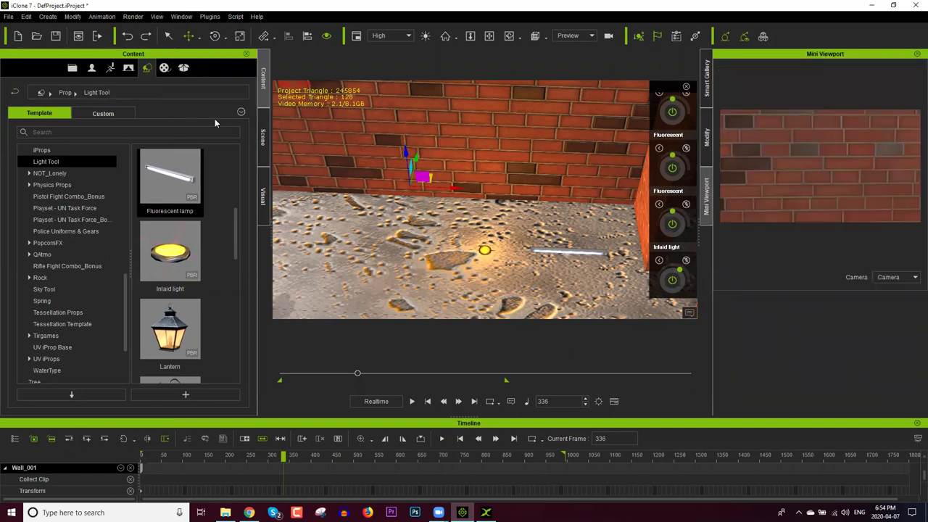
{"action": "left_click_drag", "start_coordinate": [824, 54], "coordinate": [71, 70]}
{"action": "mouse_move", "coordinate": [140, 30]}
{"action": "left_mouse_down"}
{"action": "mouse_move", "coordinate": [168, 50]}
{"action": "mouse_move", "coordinate": [149, 31]}
{"action": "left_mouse_up"}
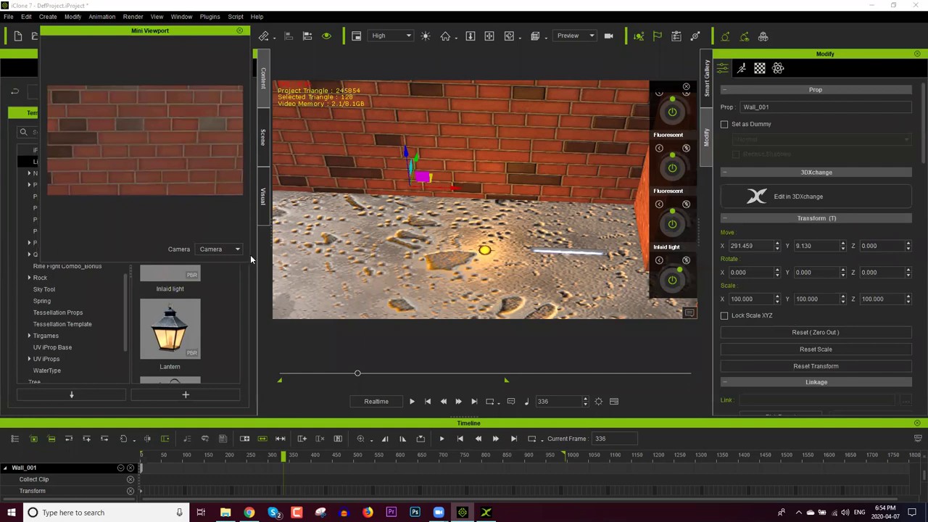
{"action": "left_click_drag", "start_coordinate": [251, 253], "coordinate": [331, 270]}
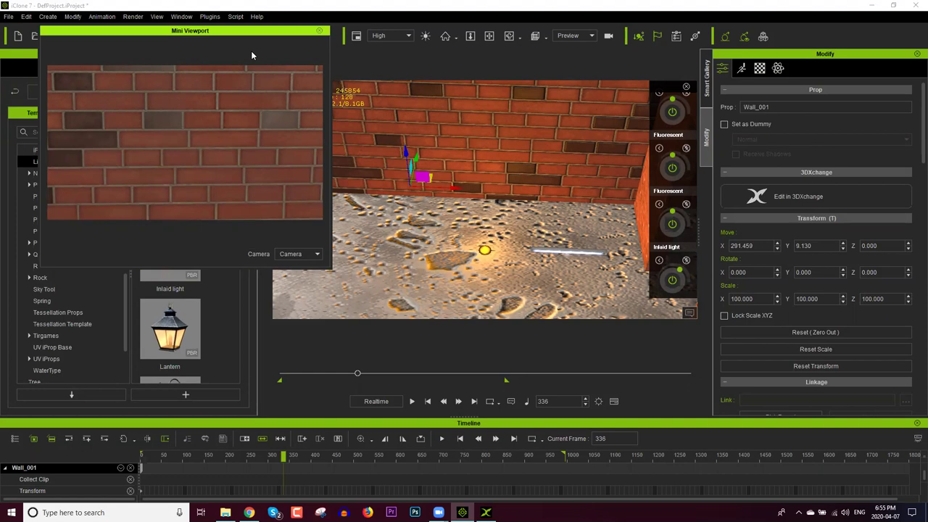
{"action": "left_click", "coordinate": [319, 31]}
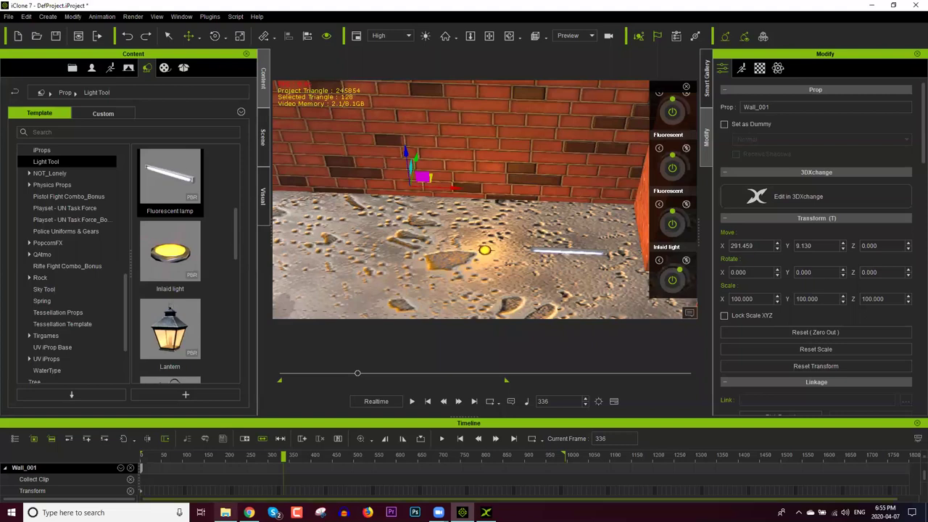
Step: Switch to Chrome to view forum.reallusion.com, and return to iClone
{"action": "left_click", "coordinate": [248, 513]}
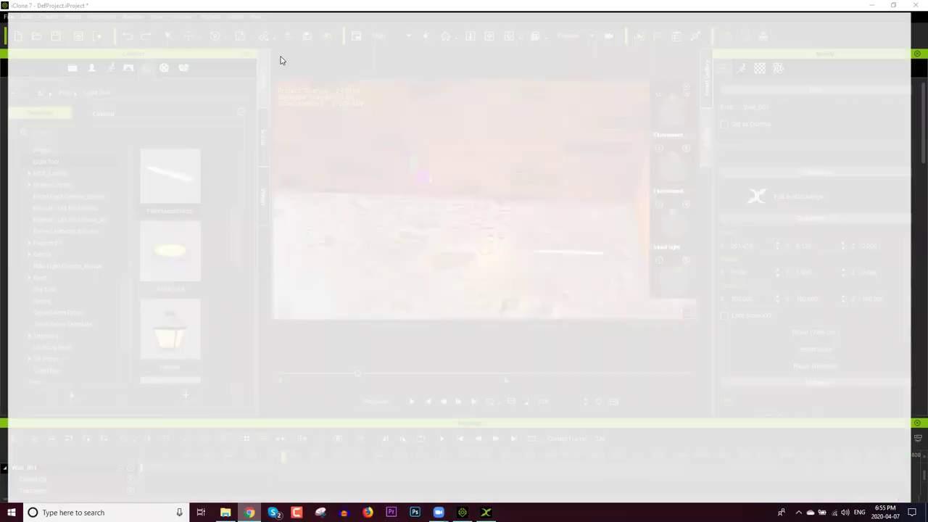
{"action": "type", "text": "forum.reallusion.com"}
{"action": "key", "text": "Return"}
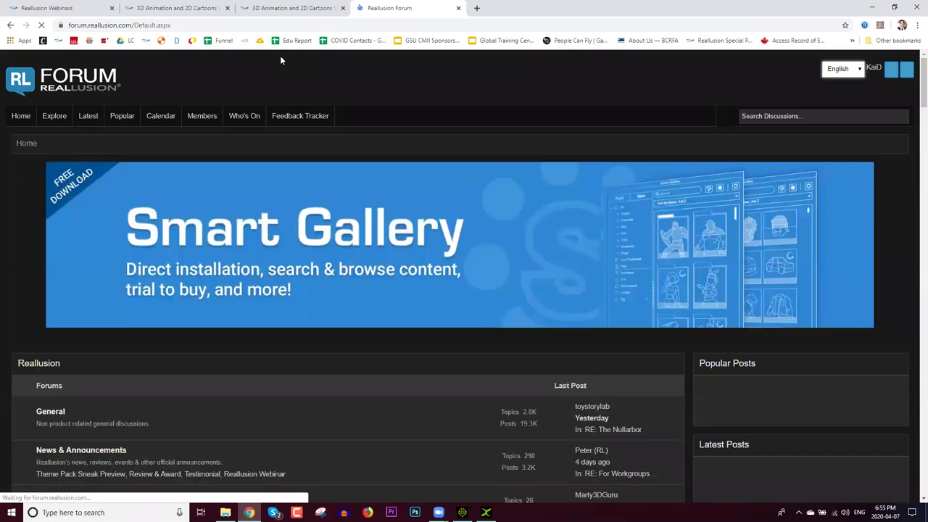
{"action": "key", "text": "ctrl+l"}
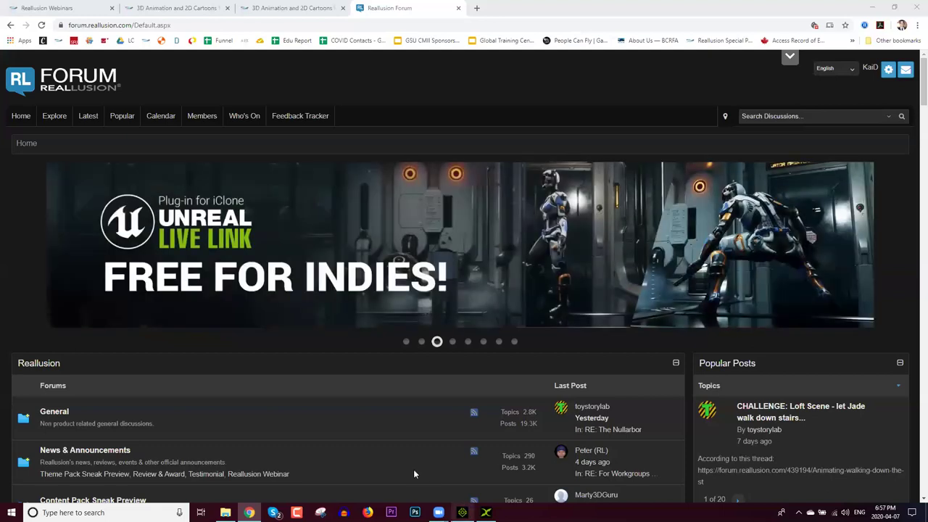
{"action": "key", "text": "alt+Tab"}
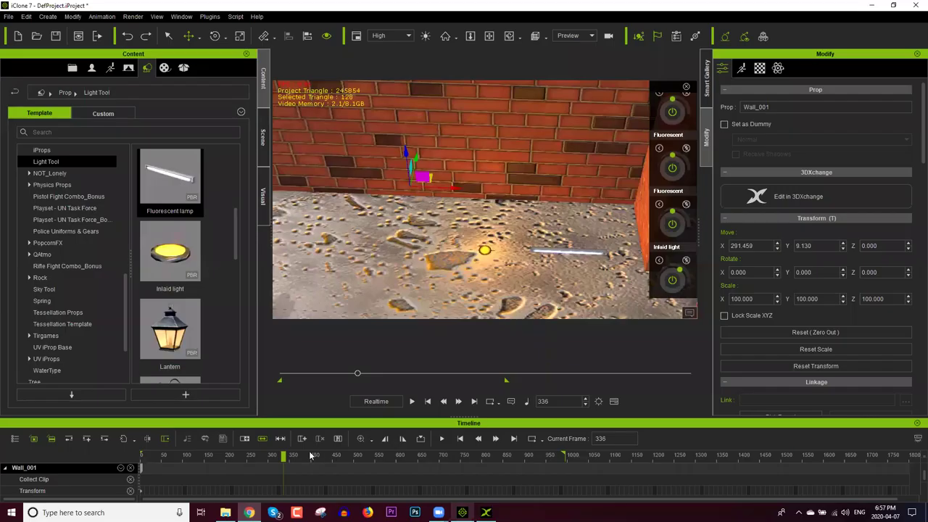
Step: Keyframe the back wall at frame 353 with Move Y about 15.97 and Rotate Y about -13.4, and at frame 392 with Rotate Y about -15.9
{"action": "left_click", "coordinate": [293, 456]}
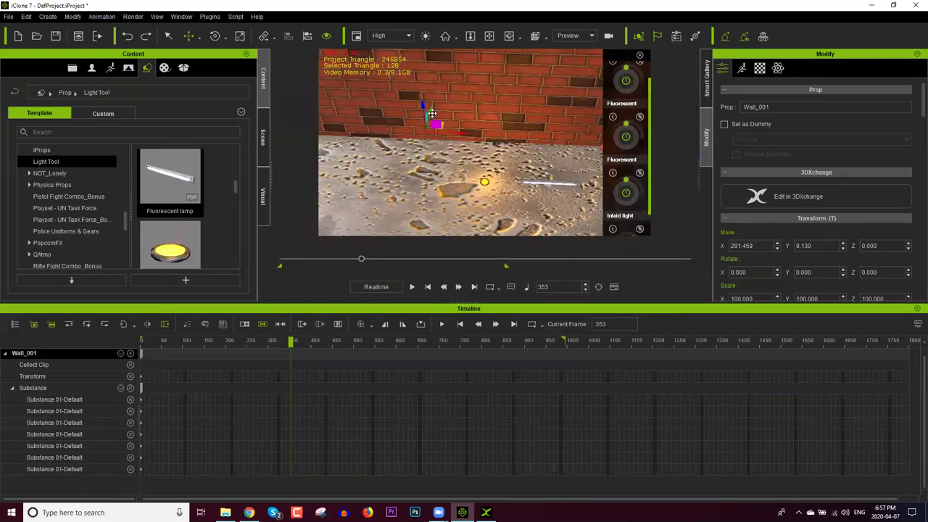
{"action": "mouse_move", "coordinate": [433, 112]}
{"action": "left_mouse_down"}
{"action": "mouse_move", "coordinate": [440, 132]}
{"action": "mouse_move", "coordinate": [449, 116]}
{"action": "mouse_move", "coordinate": [439, 129]}
{"action": "left_mouse_up"}
{"action": "key", "text": "e"}
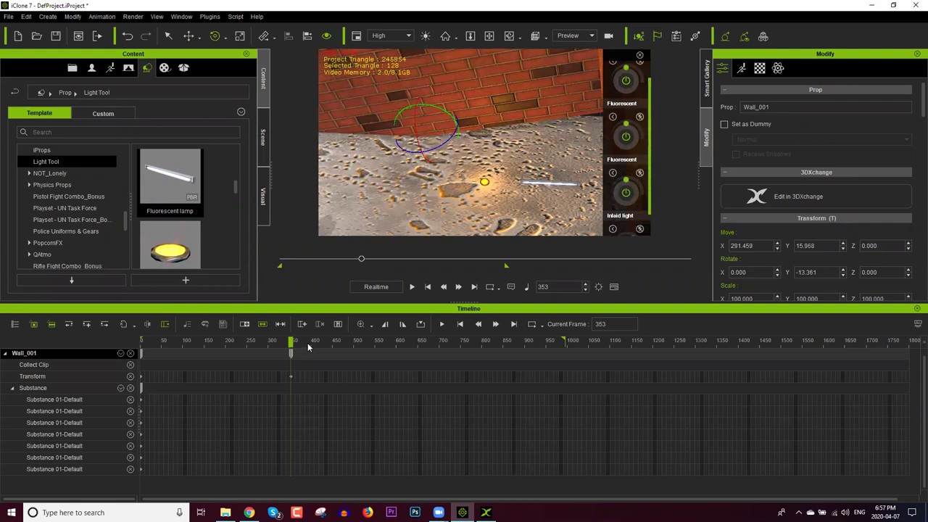
{"action": "left_click", "coordinate": [308, 342]}
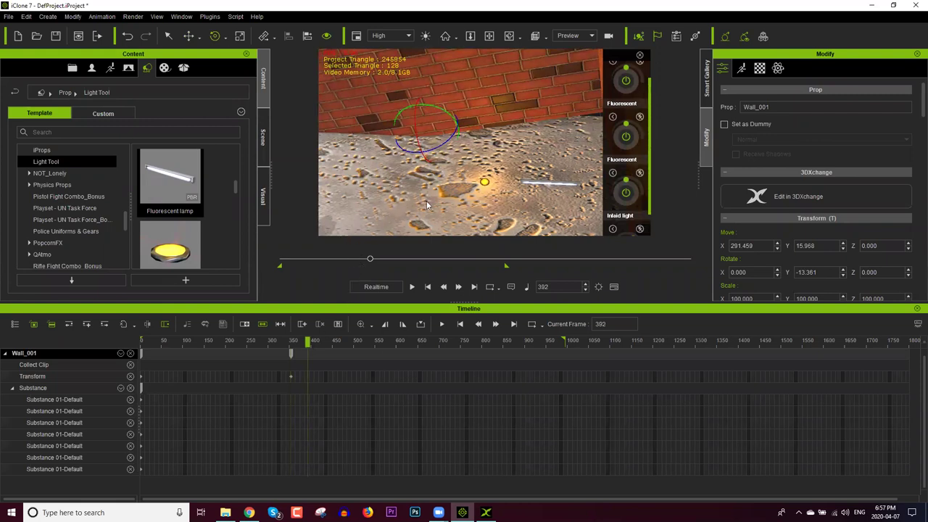
{"action": "mouse_move", "coordinate": [445, 150]}
{"action": "left_mouse_down"}
{"action": "mouse_move", "coordinate": [479, 145]}
{"action": "mouse_move", "coordinate": [451, 152]}
{"action": "left_mouse_up"}
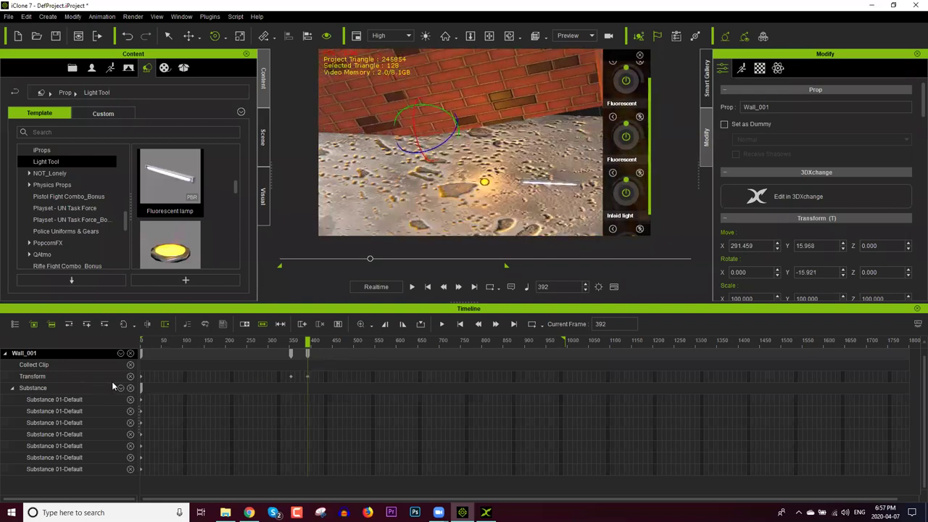
Step: Delete the wall's Transform keys at frames 353 and 392
{"action": "left_click", "coordinate": [290, 377]}
{"action": "left_click_drag", "start_coordinate": [290, 379], "coordinate": [310, 377]}
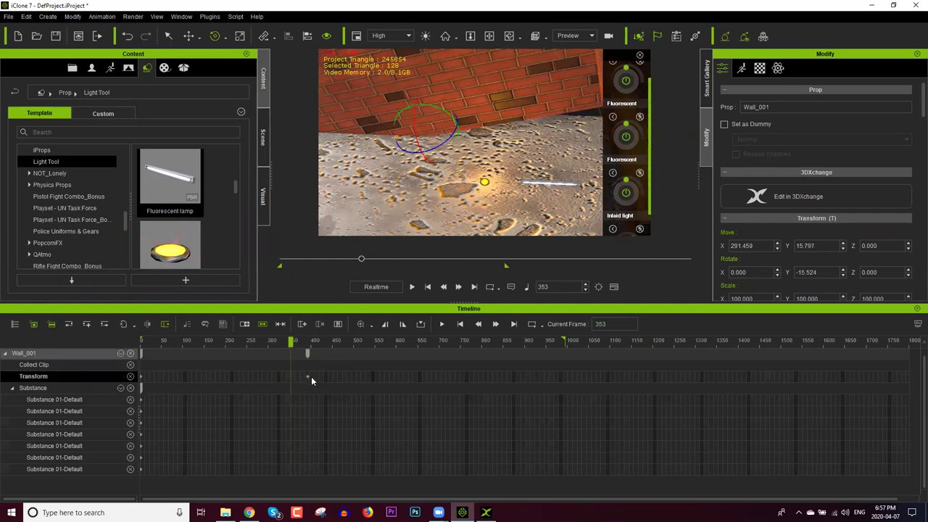
{"action": "left_click", "coordinate": [308, 377]}
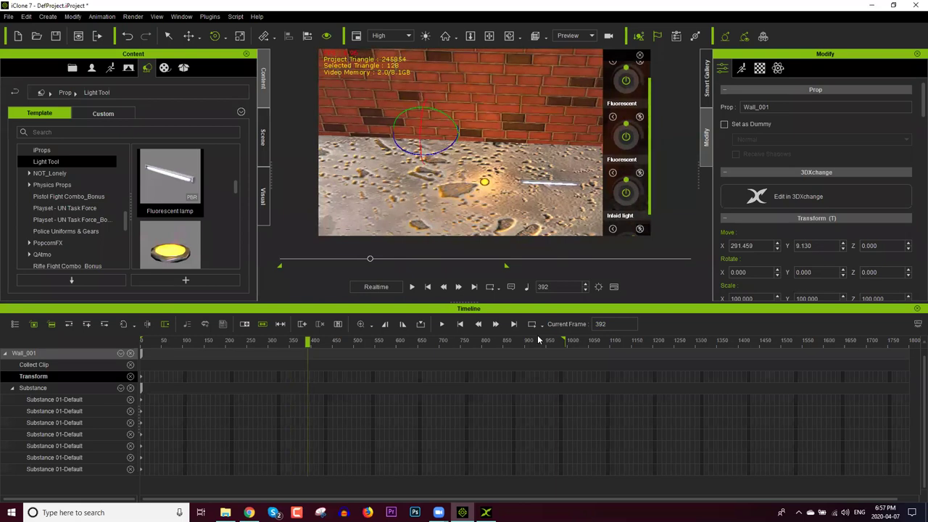
Step: Try scaling the back wall uniformly to about 112.4 at frame 392, and undo the scaling
{"action": "key", "text": "w"}
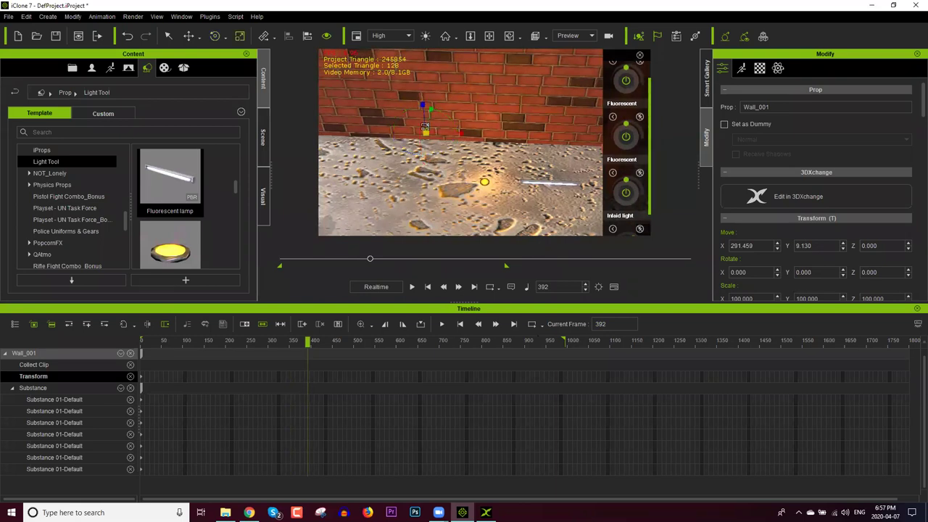
{"action": "left_click_drag", "start_coordinate": [425, 129], "coordinate": [442, 116]}
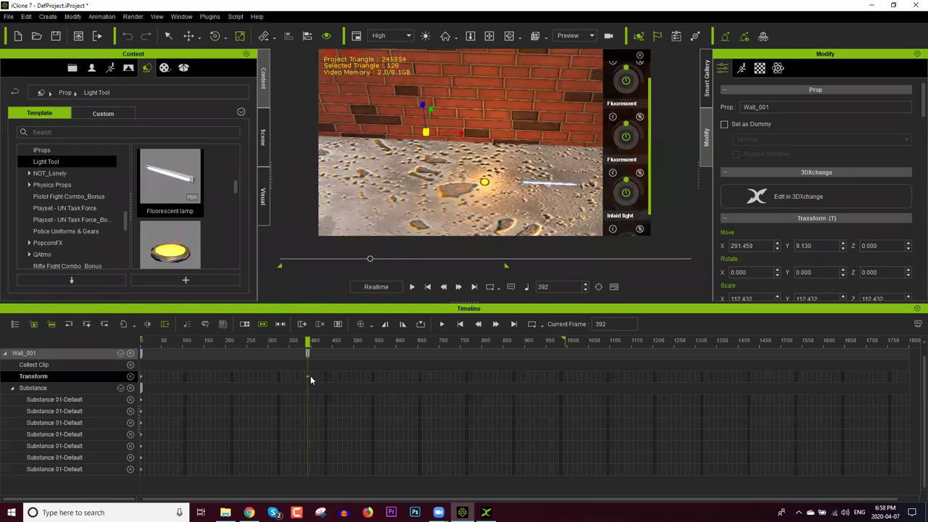
{"action": "key", "text": "ctrl+z"}
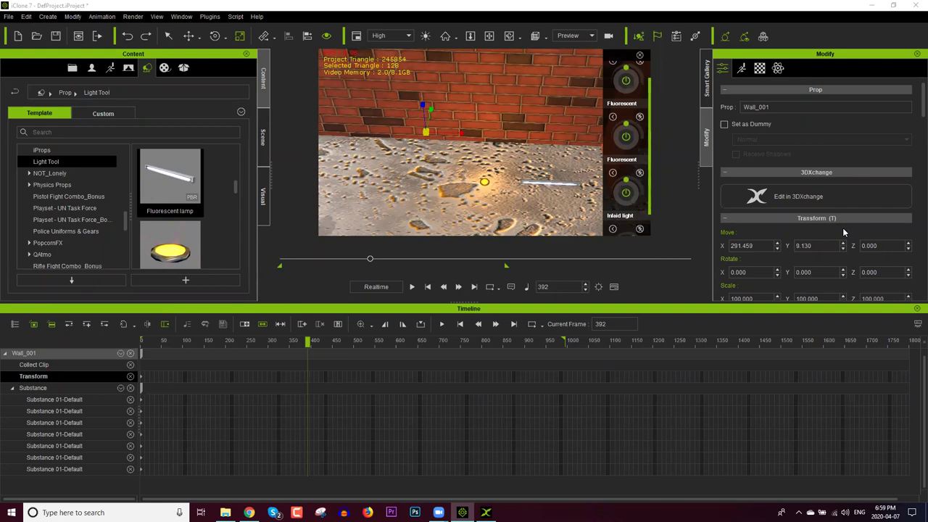
Step: Open the online keyboard shortcuts table from iClone's help resources
{"action": "left_click", "coordinate": [808, 198]}
{"action": "key", "text": "alt+h"}
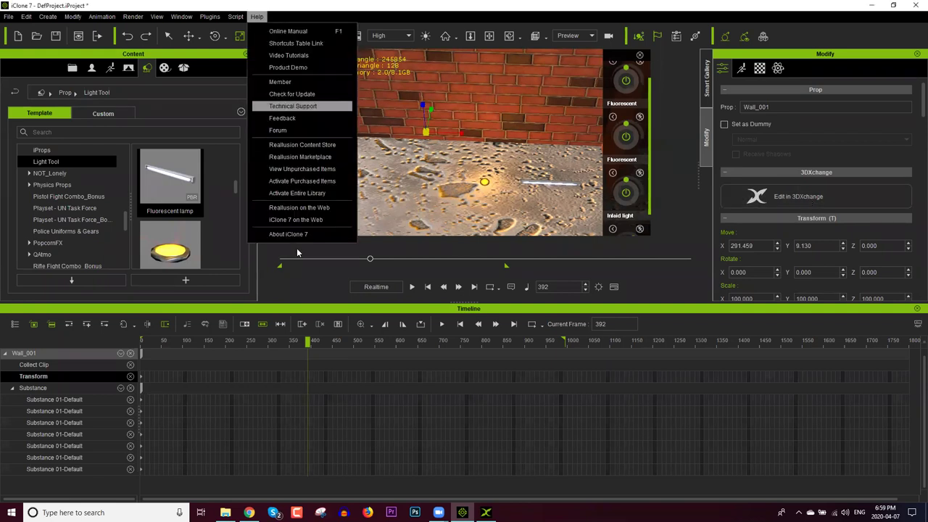
{"action": "left_click", "coordinate": [301, 45]}
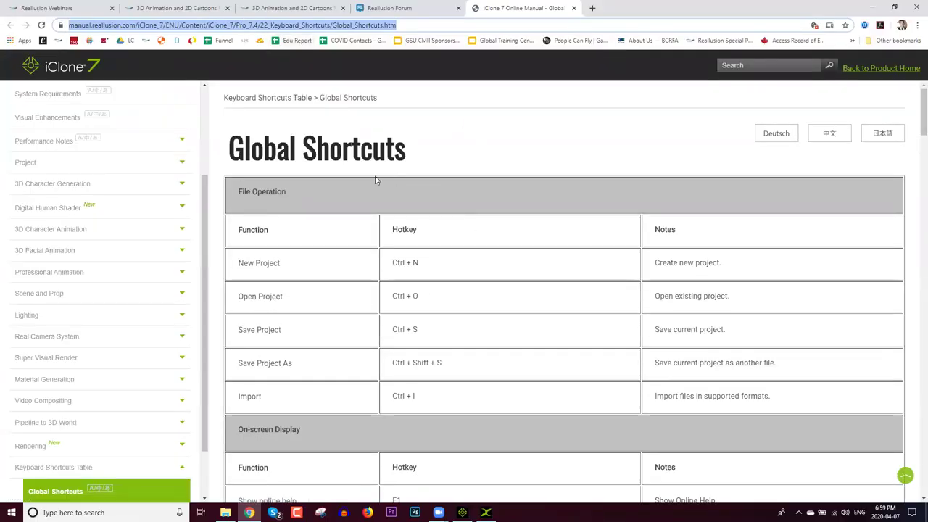
Step: Examine the Global Shortcuts table down to the camera and light section, and highlight the hotkey for Combo camera switch
{"action": "scroll", "coordinate": [425, 196], "scroll_direction": "down", "scroll_amount": 3}
{"action": "scroll", "coordinate": [426, 205], "scroll_direction": "down", "scroll_amount": 6}
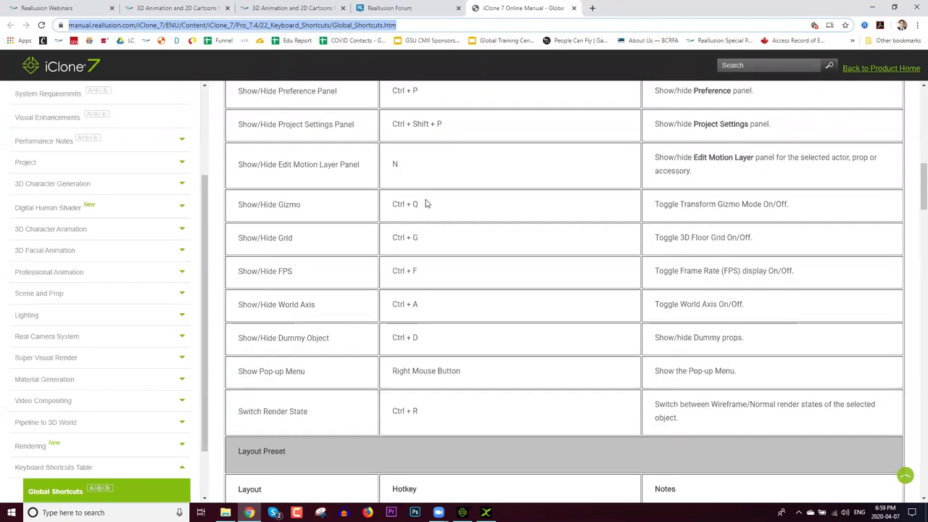
{"action": "scroll", "coordinate": [426, 204], "scroll_direction": "down", "scroll_amount": 7}
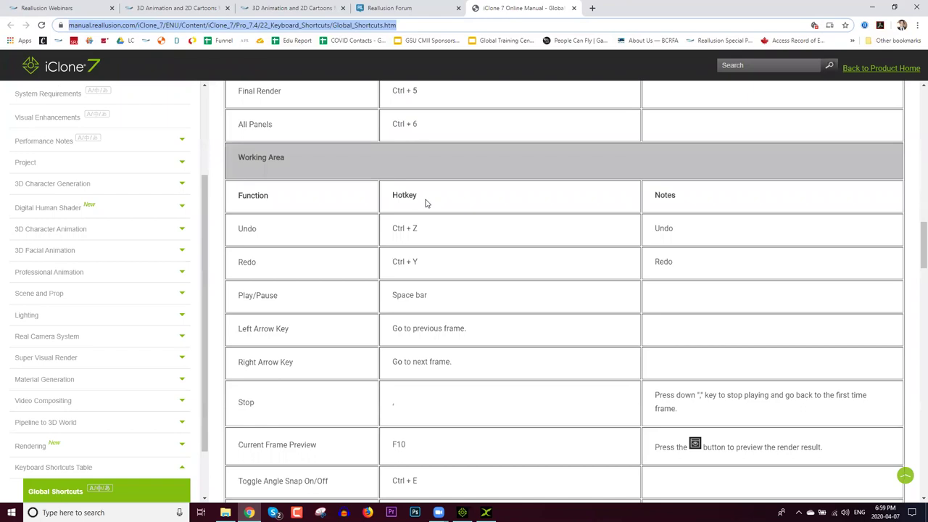
{"action": "scroll", "coordinate": [426, 204], "scroll_direction": "down", "scroll_amount": 5}
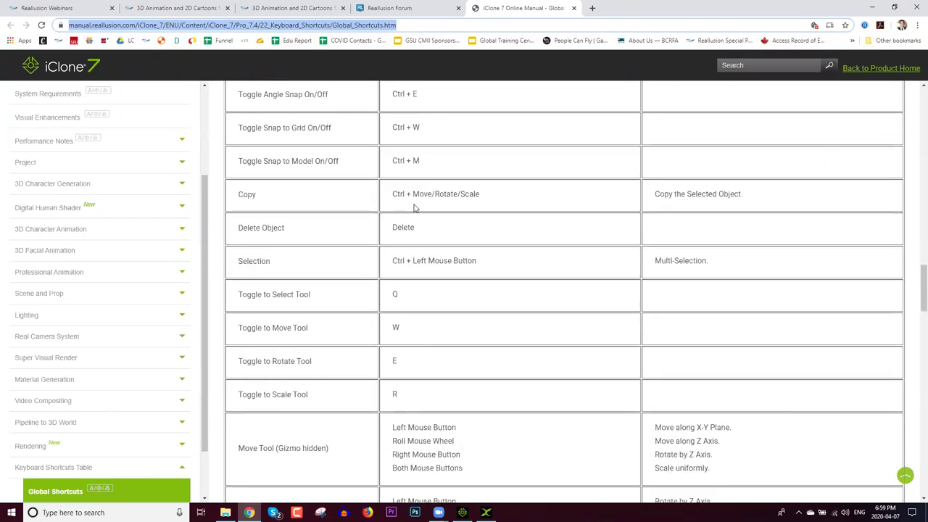
{"action": "scroll", "coordinate": [417, 235], "scroll_direction": "down", "scroll_amount": 3}
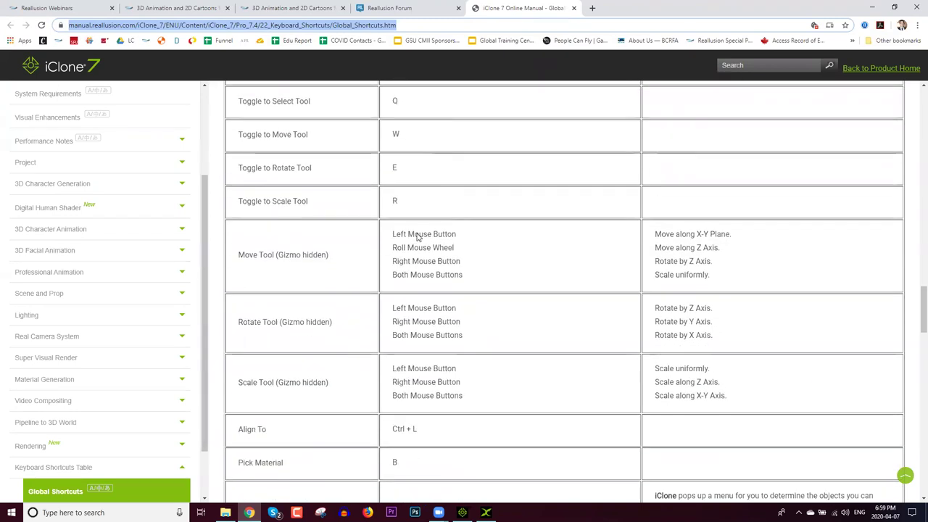
{"action": "scroll", "coordinate": [418, 235], "scroll_direction": "down", "scroll_amount": 3}
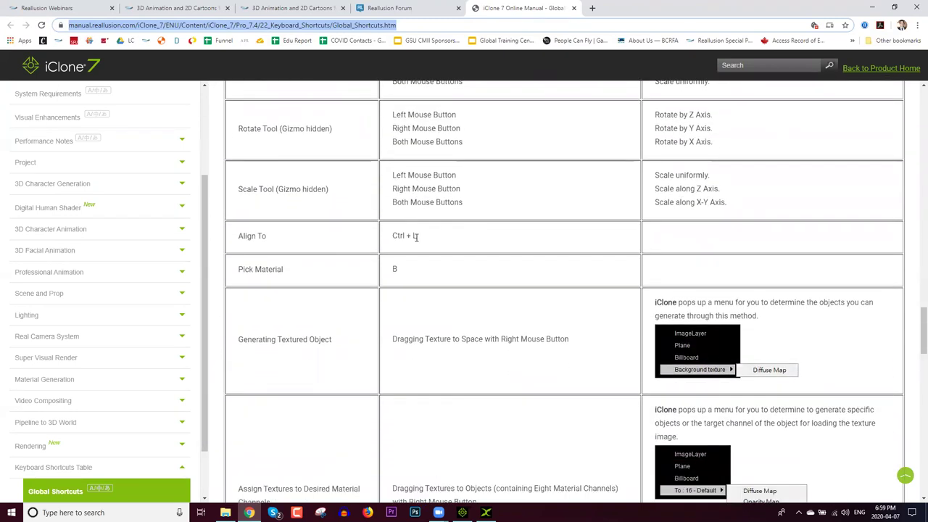
{"action": "scroll", "coordinate": [416, 236], "scroll_direction": "down", "scroll_amount": 3}
{"action": "scroll", "coordinate": [396, 243], "scroll_direction": "down", "scroll_amount": 3}
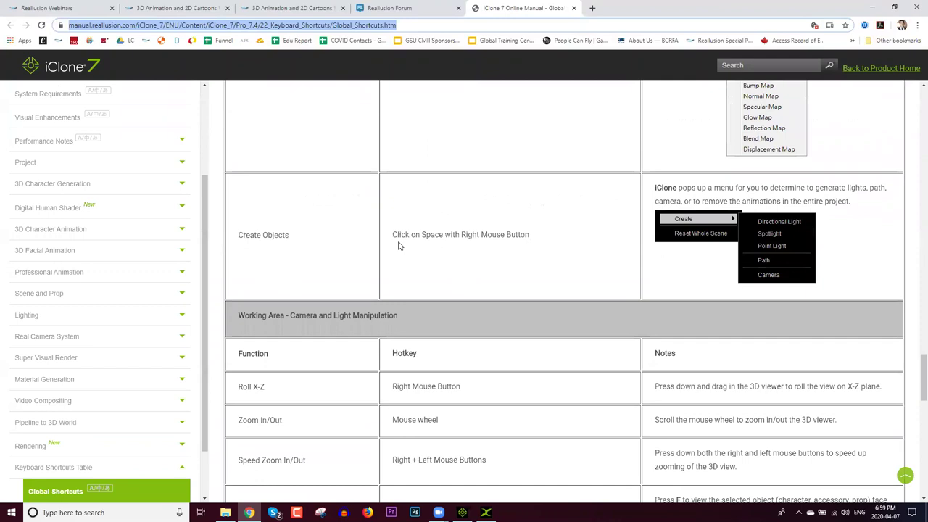
{"action": "scroll", "coordinate": [472, 255], "scroll_direction": "down", "scroll_amount": 1}
{"action": "scroll", "coordinate": [475, 257], "scroll_direction": "down", "scroll_amount": 2}
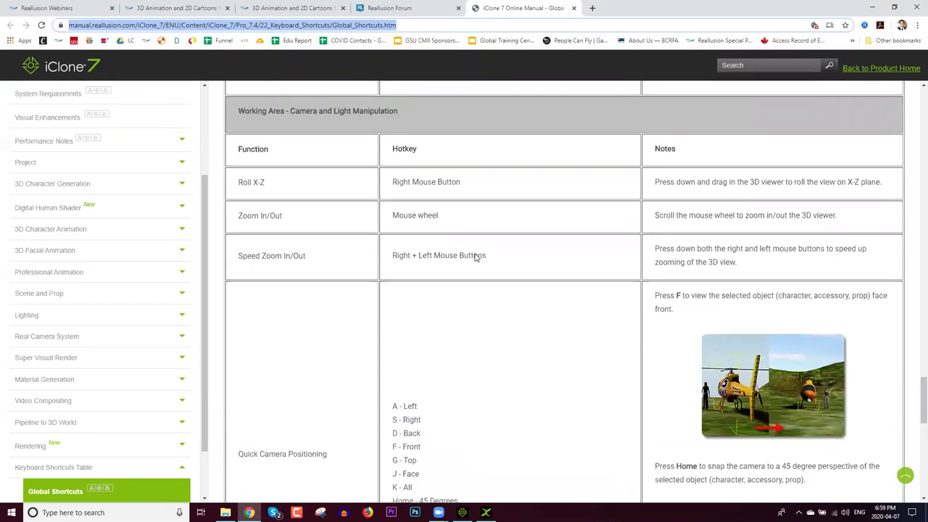
{"action": "scroll", "coordinate": [475, 256], "scroll_direction": "down", "scroll_amount": 5}
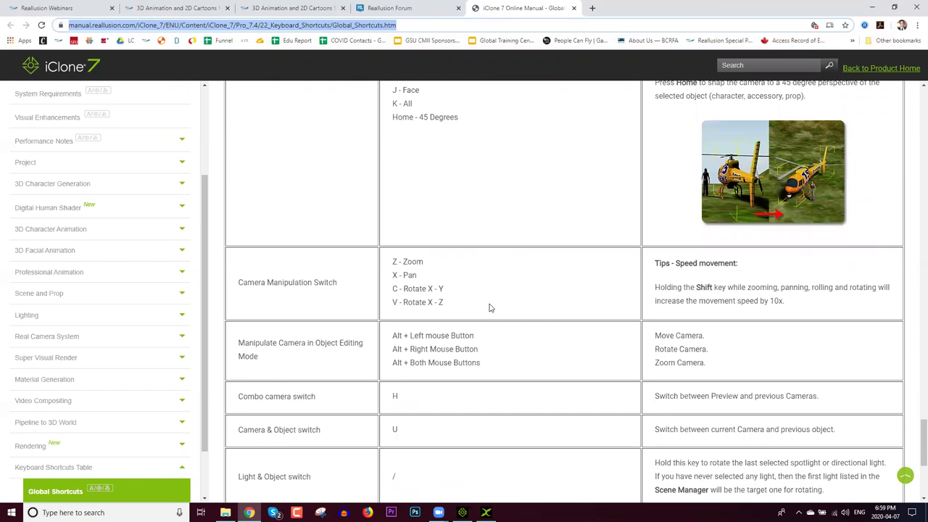
{"action": "double_click", "coordinate": [395, 397]}
{"action": "double_click", "coordinate": [395, 397]}
Step: Switch to iClone and view the scene through the camera named Camera instead of the Preview view
{"action": "key", "text": "alt+Tab"}
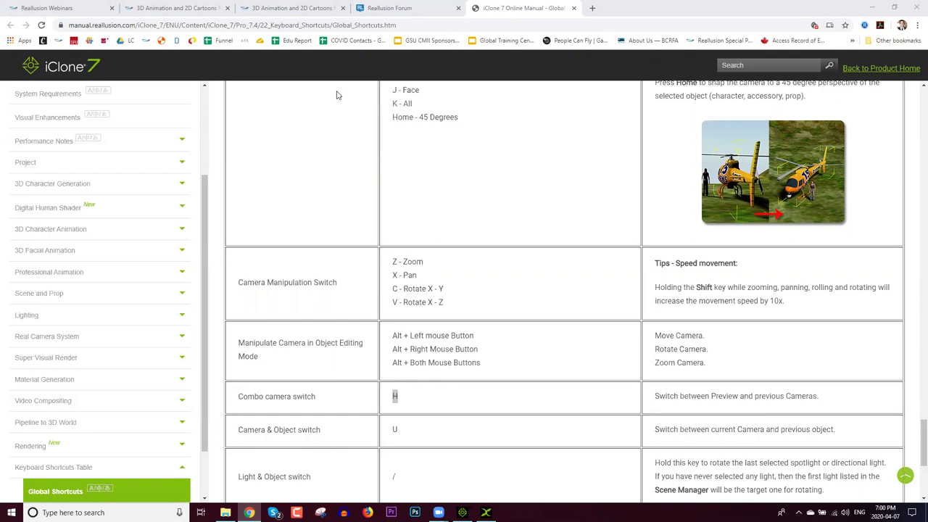
{"action": "mouse_move", "coordinate": [462, 512]}
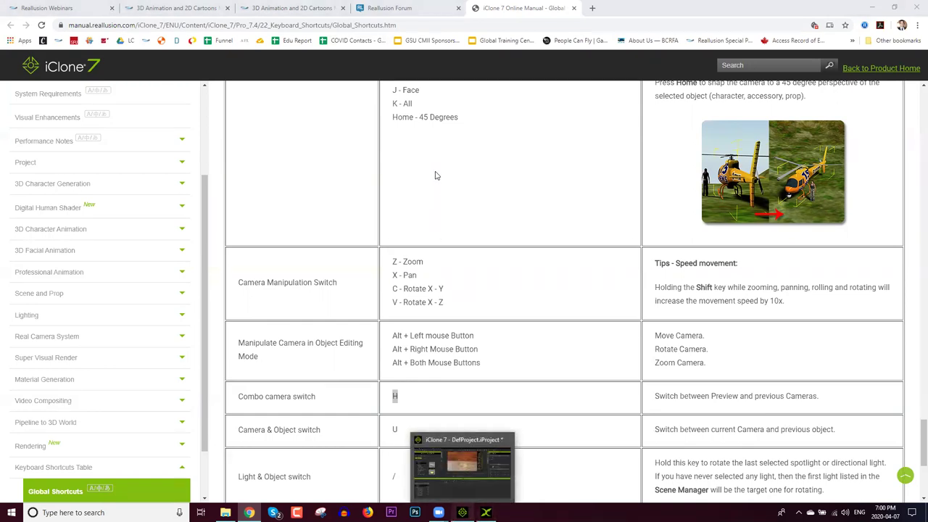
{"action": "key", "text": "alt+Tab"}
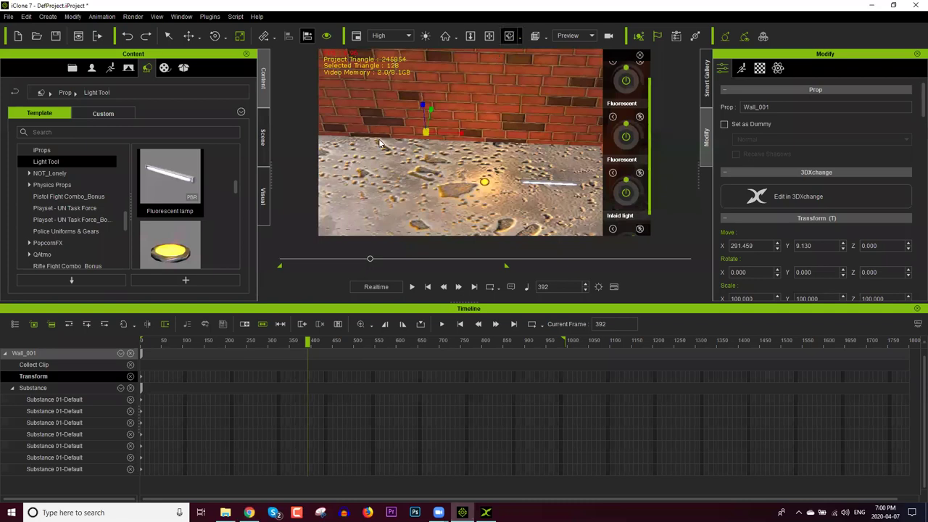
{"action": "left_click", "coordinate": [576, 36]}
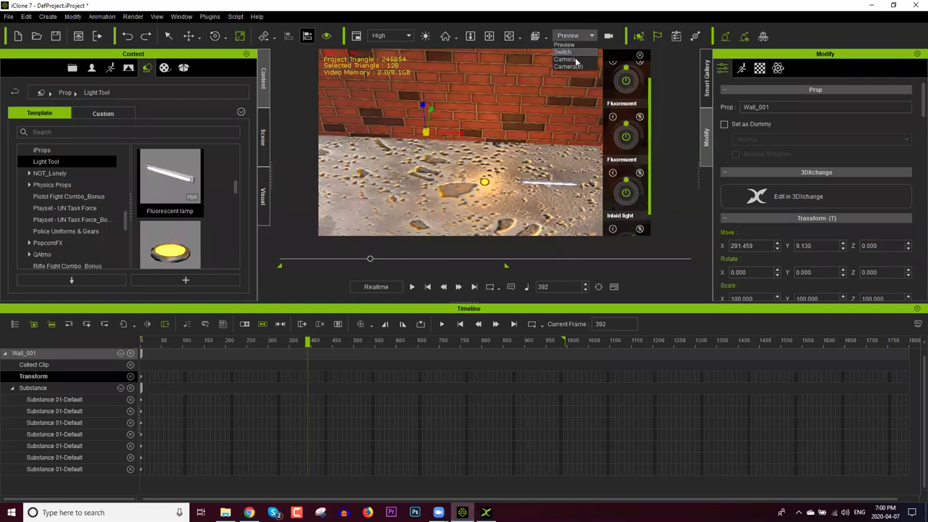
{"action": "left_click", "coordinate": [573, 60]}
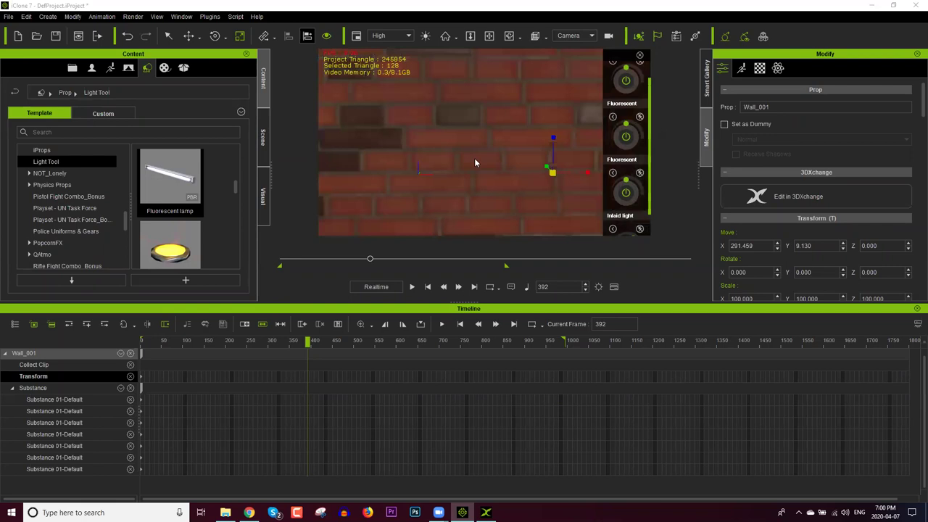
Step: Pull back and raise the camera to look over the brick wall into the room, and select the seated biker
{"action": "left_click_drag", "start_coordinate": [515, 161], "coordinate": [516, 204], "text": "alt"}
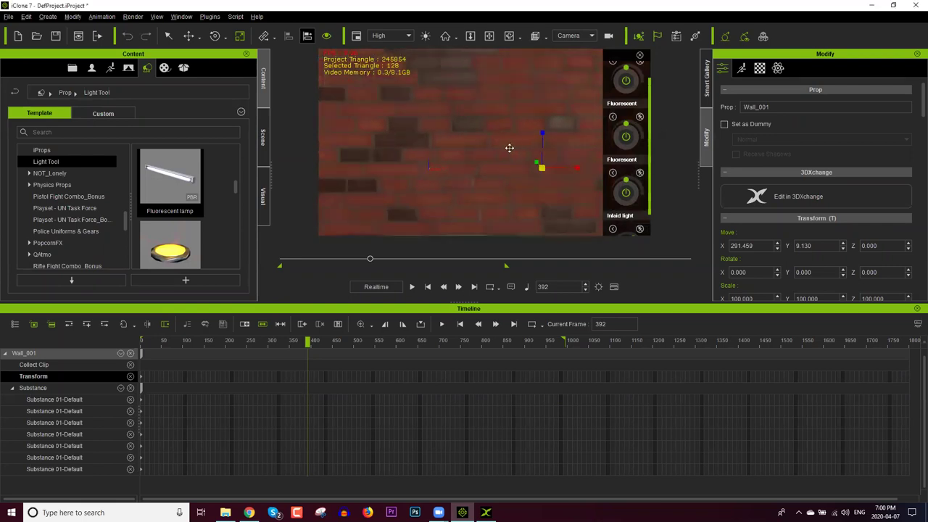
{"action": "left_click_drag", "start_coordinate": [509, 148], "coordinate": [489, 181], "text": "alt"}
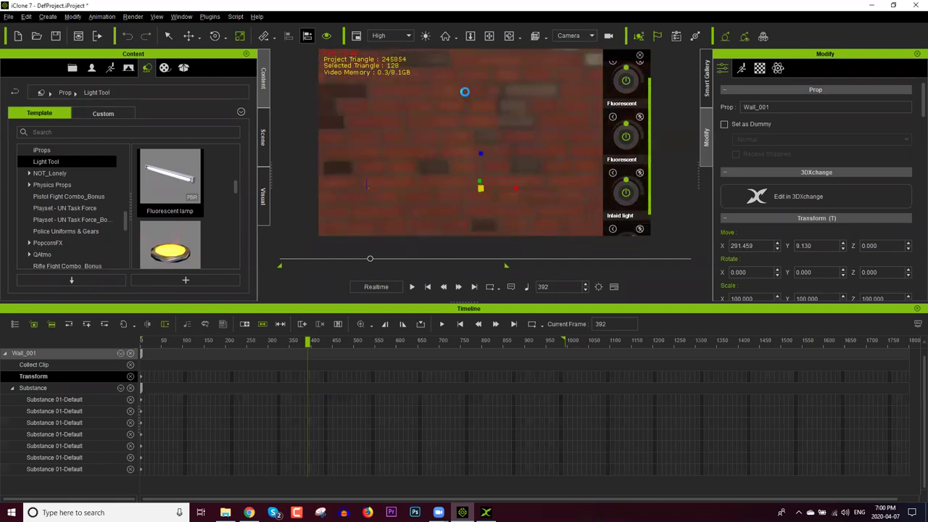
{"action": "left_click_drag", "start_coordinate": [465, 93], "coordinate": [447, 46], "text": "alt"}
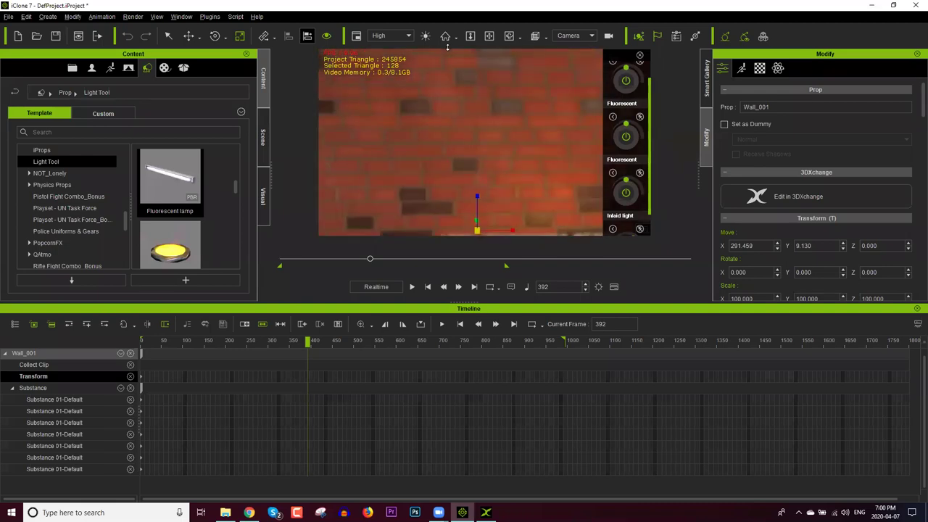
{"action": "scroll", "coordinate": [476, 176], "scroll_direction": "down", "scroll_amount": 5}
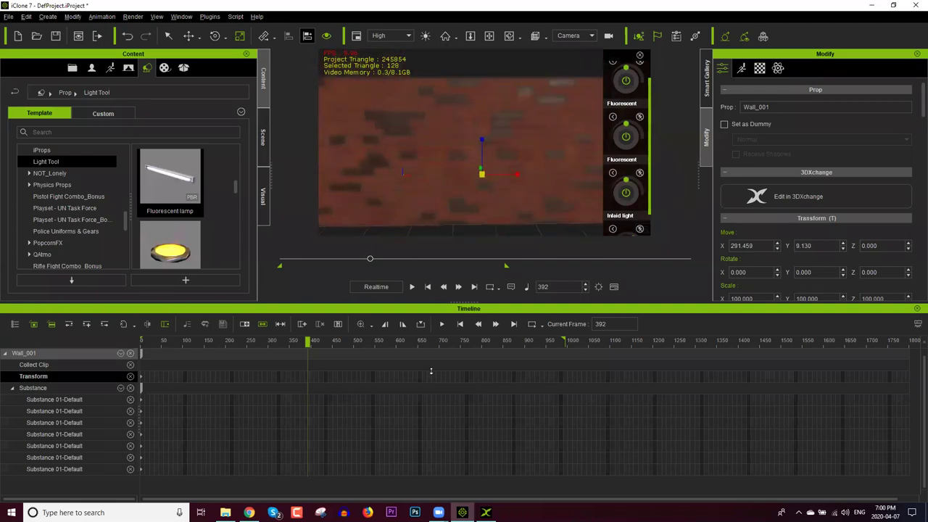
{"action": "left_click_drag", "start_coordinate": [476, 176], "coordinate": [477, 262], "text": "alt"}
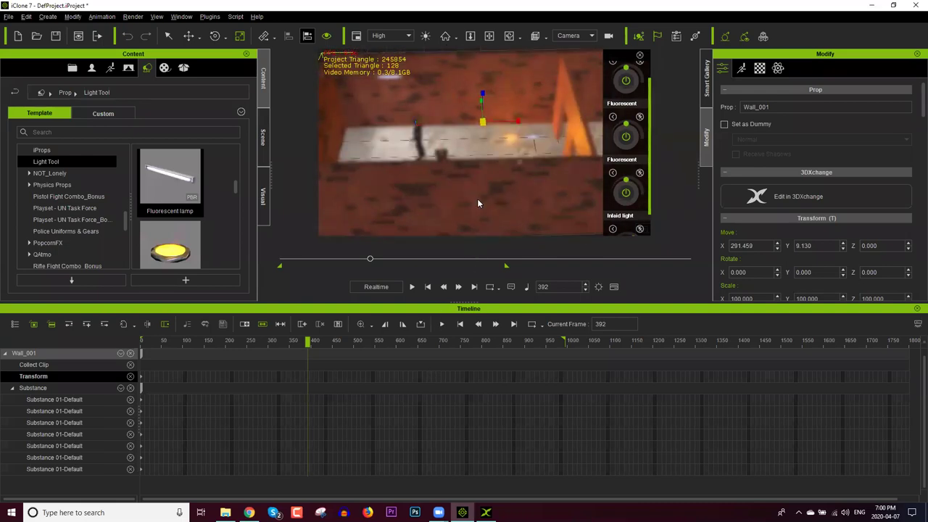
{"action": "left_click_drag", "start_coordinate": [467, 181], "coordinate": [468, 205], "text": "alt"}
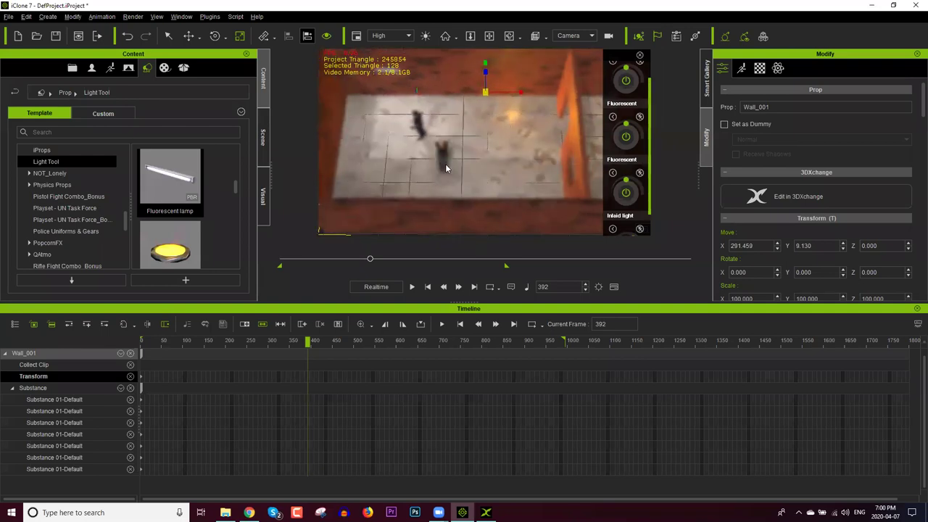
{"action": "left_click", "coordinate": [447, 151]}
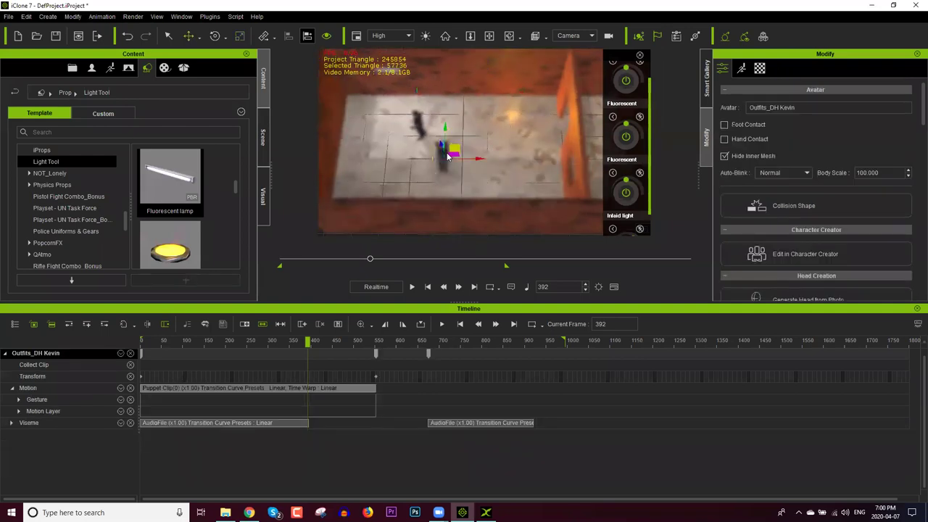
Step: Frame the camera closely on the seated biker's upper body, with the police officer standing behind him
{"action": "key", "text": "f"}
{"action": "key", "text": "a"}
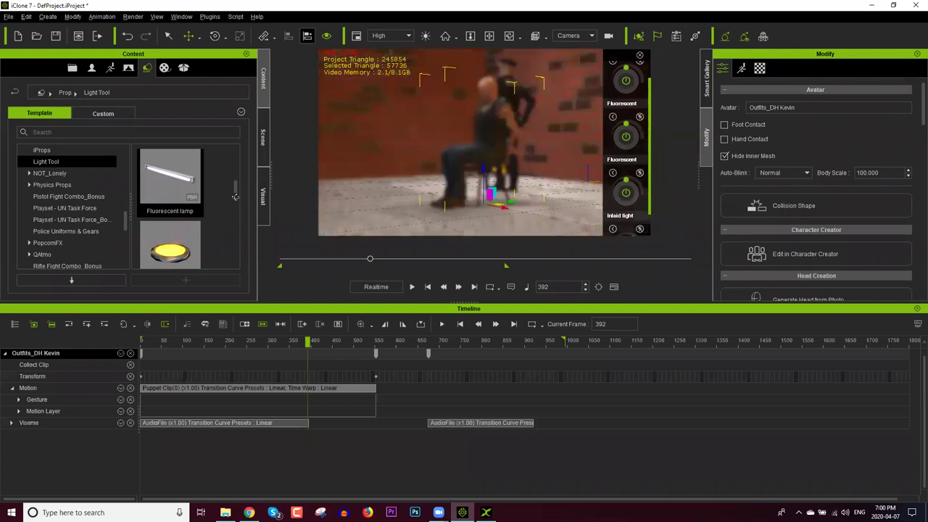
{"action": "middle_click_drag", "start_coordinate": [495, 168], "coordinate": [499, 190]}
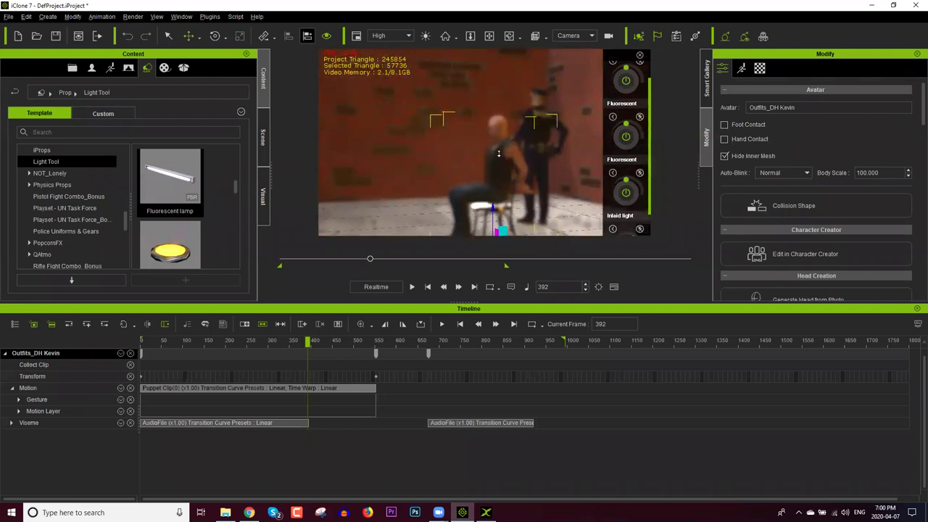
{"action": "scroll", "coordinate": [500, 133], "scroll_direction": "up", "scroll_amount": 3}
{"action": "right_click_drag", "start_coordinate": [499, 132], "coordinate": [481, 146]}
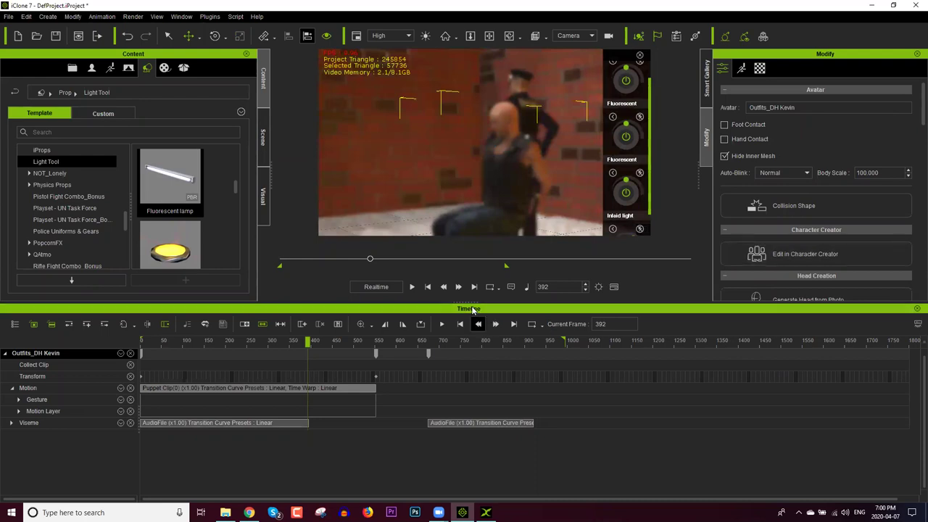
Step: Enlarge the viewport by reducing the height of the timeline
{"action": "left_click_drag", "start_coordinate": [471, 305], "coordinate": [472, 386]}
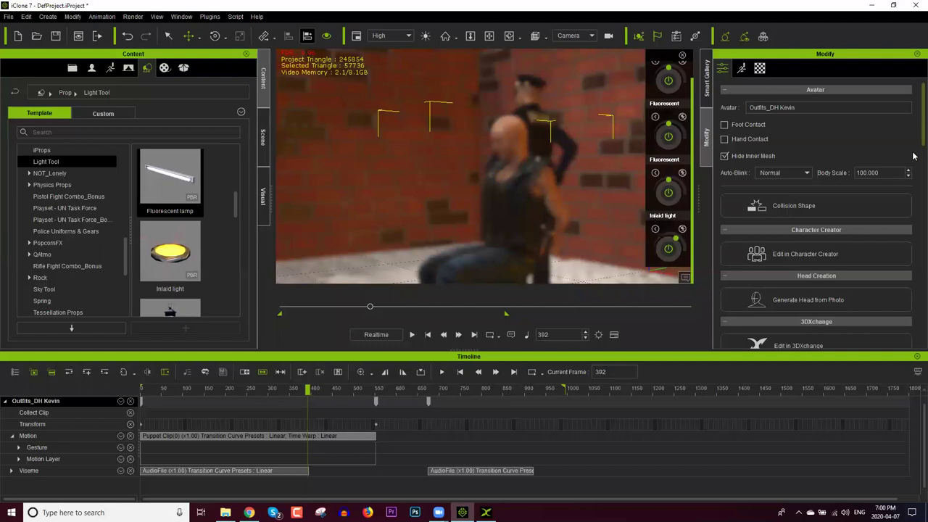
{"action": "scroll", "coordinate": [914, 145], "scroll_direction": "down", "scroll_amount": 5}
{"action": "scroll", "coordinate": [913, 145], "scroll_direction": "up", "scroll_amount": 5}
{"action": "left_click", "coordinate": [510, 172]}
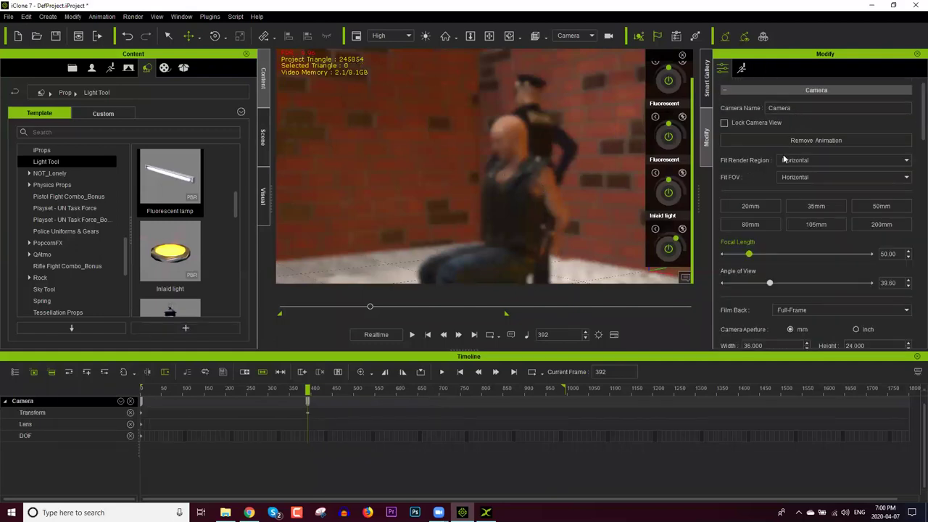
{"action": "left_click", "coordinate": [583, 173]}
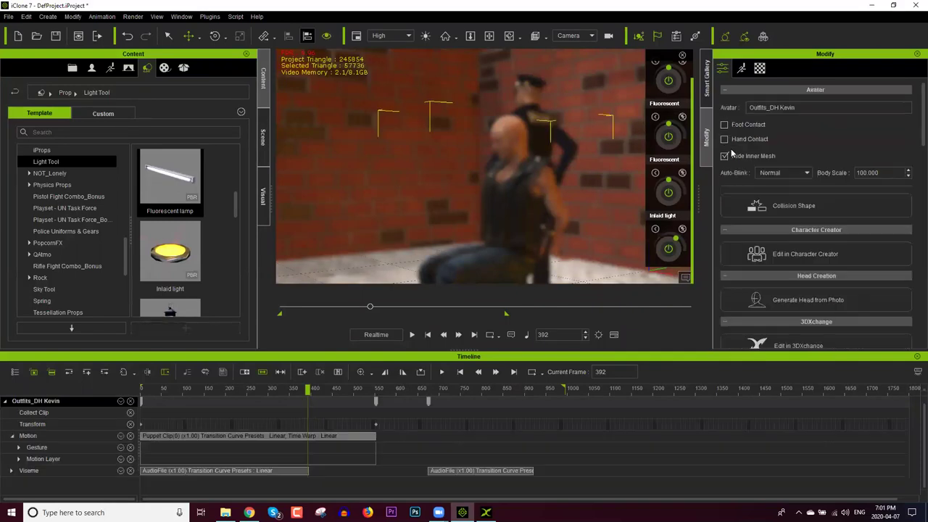
Step: Focus the camera's depth of field on the seated biker by picking his head as target, and check the focus from another angle
{"action": "left_click", "coordinate": [512, 149]}
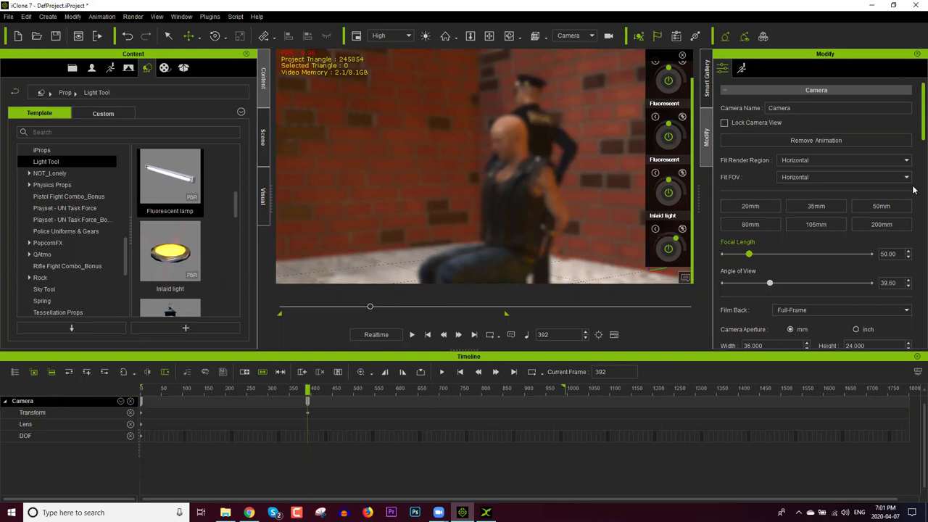
{"action": "scroll", "coordinate": [914, 190], "scroll_direction": "down", "scroll_amount": 10}
{"action": "left_click", "coordinate": [844, 224]}
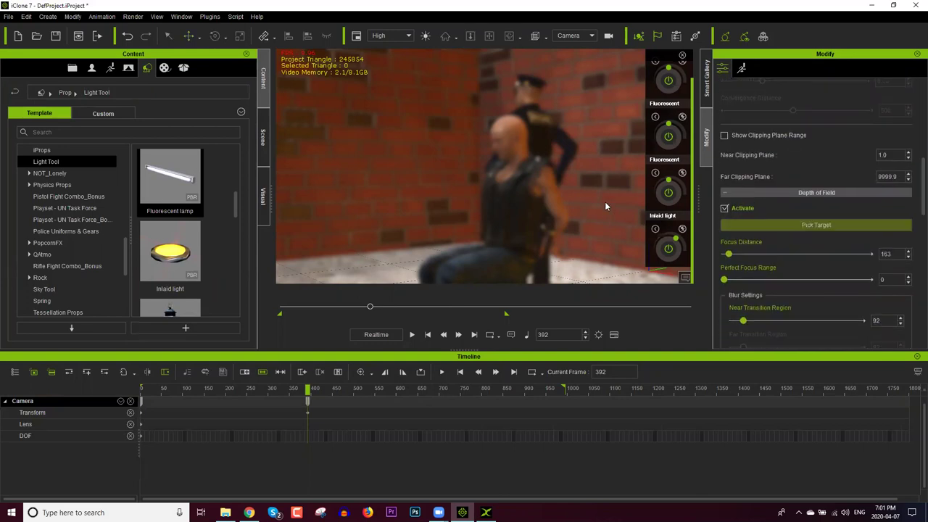
{"action": "left_click", "coordinate": [511, 141]}
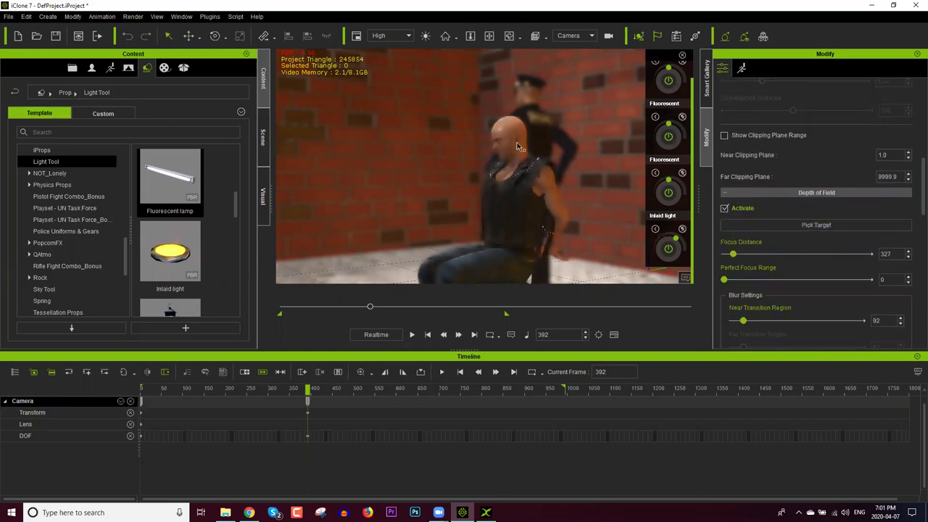
{"action": "left_click", "coordinate": [579, 192]}
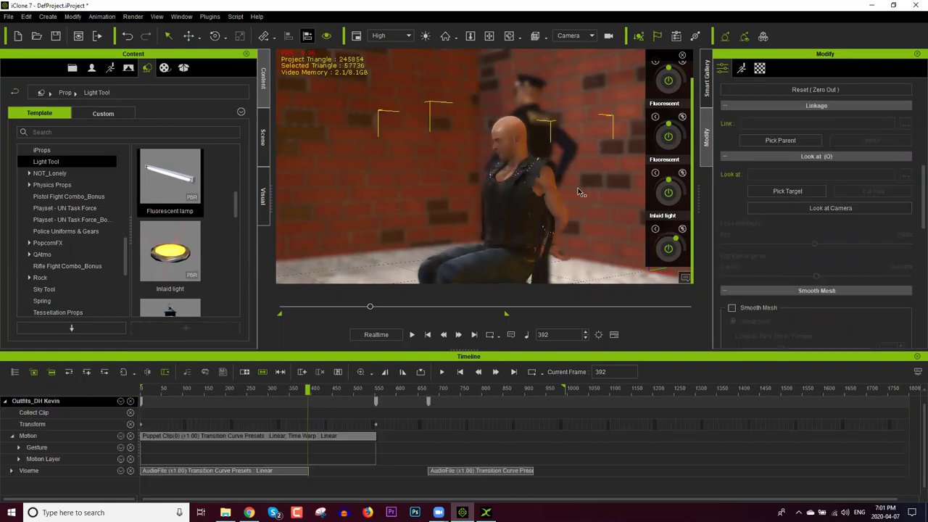
{"action": "right_click_drag", "start_coordinate": [437, 188], "coordinate": [384, 199]}
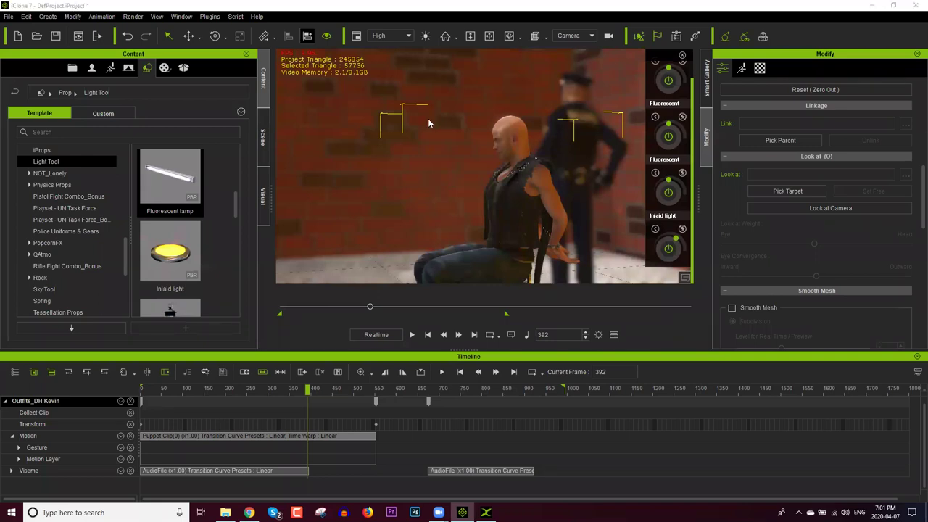
Step: Open the iClone online manual from the help resources
{"action": "left_click", "coordinate": [256, 15]}
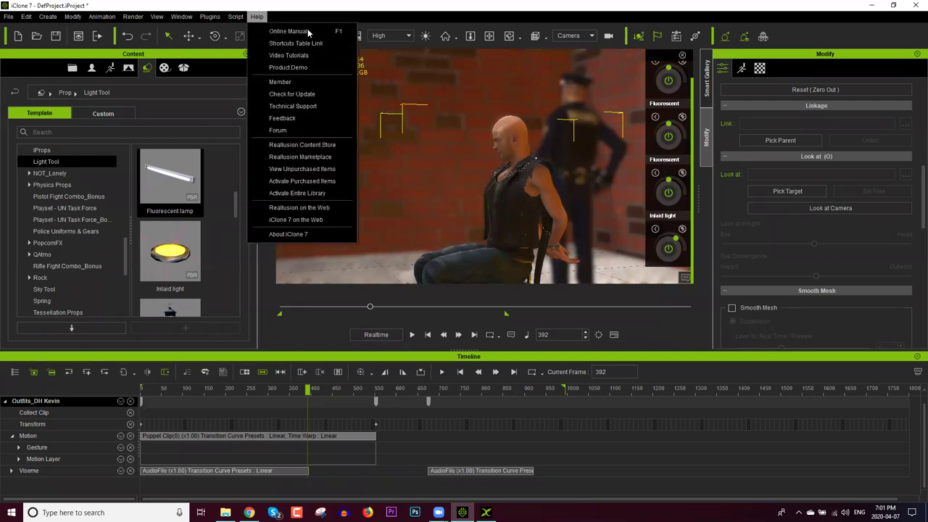
{"action": "left_click", "coordinate": [308, 30]}
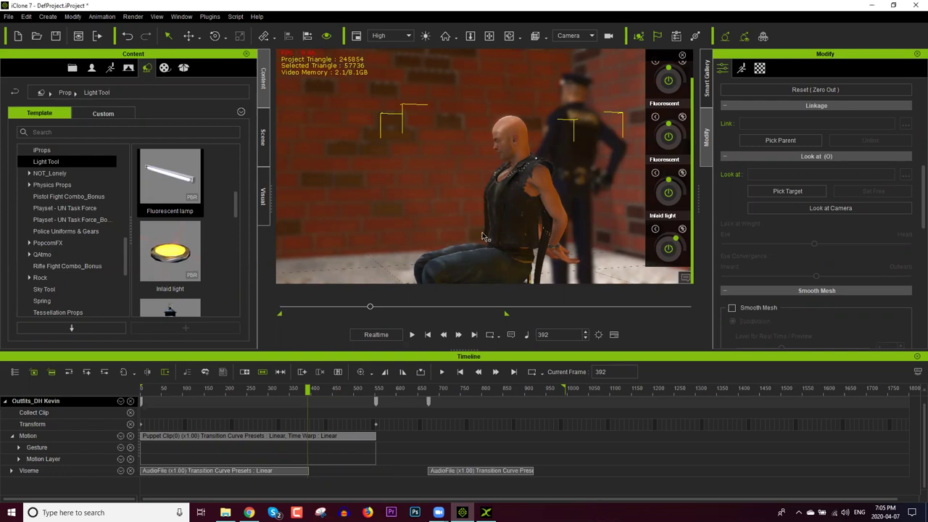
Step: Bring the biker's legs and chair into view, select the whole avatar and open Edit Motion Layer for him
{"action": "middle_click_drag", "start_coordinate": [500, 157], "coordinate": [474, 136]}
{"action": "right_click_drag", "start_coordinate": [475, 140], "coordinate": [529, 155]}
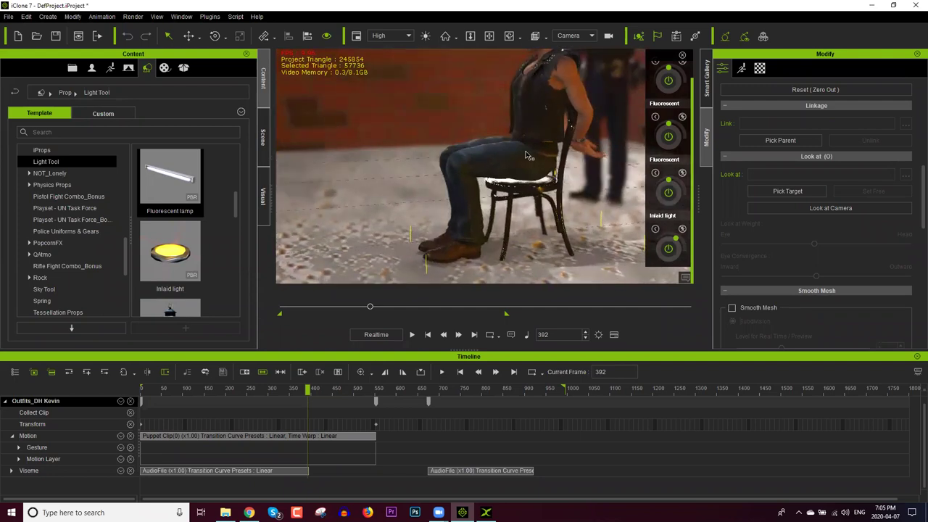
{"action": "left_click", "coordinate": [542, 135]}
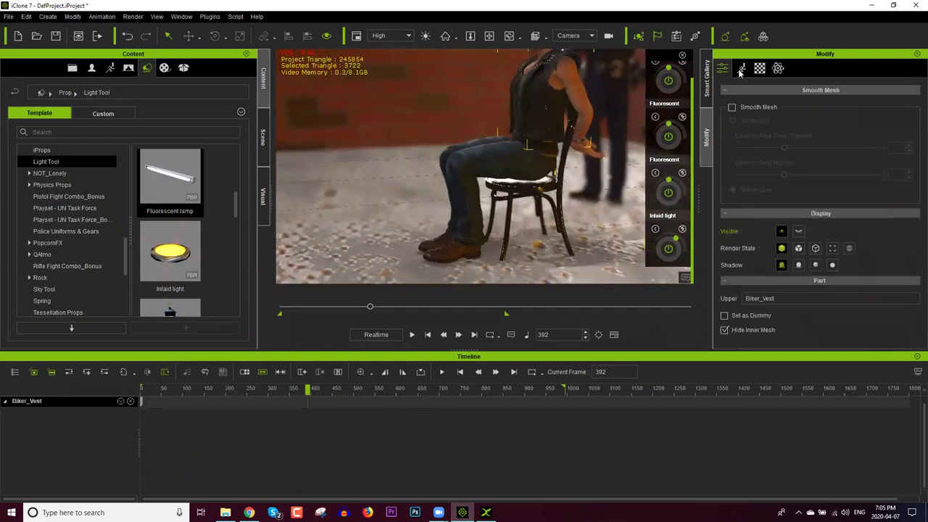
{"action": "left_click", "coordinate": [741, 70]}
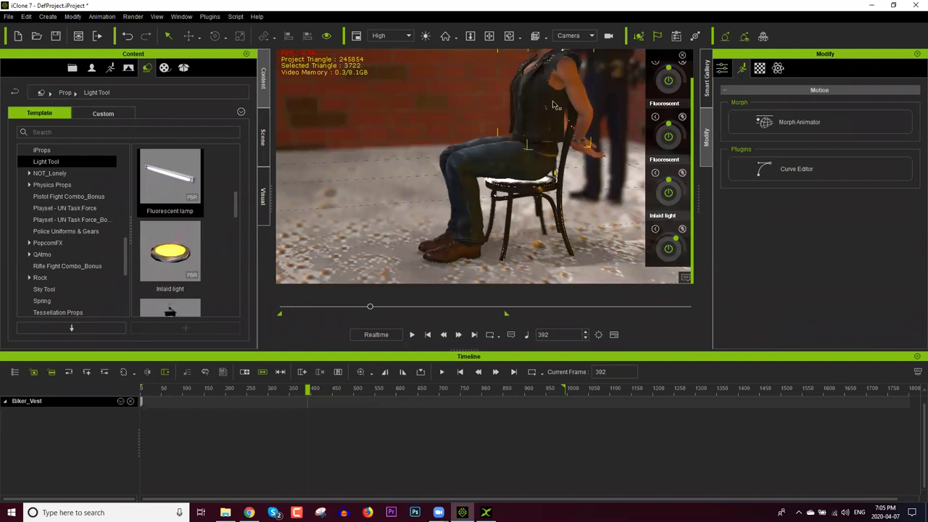
{"action": "left_click", "coordinate": [559, 75]}
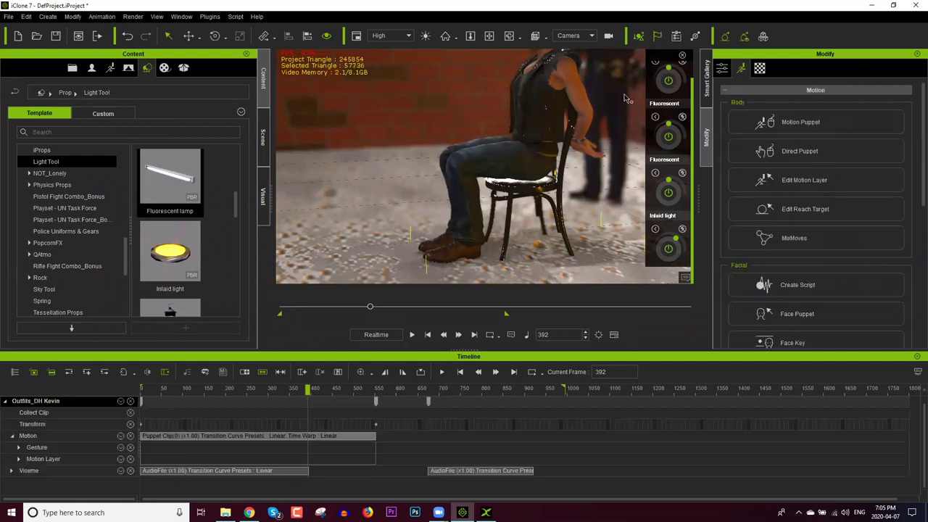
{"action": "left_click", "coordinate": [805, 180]}
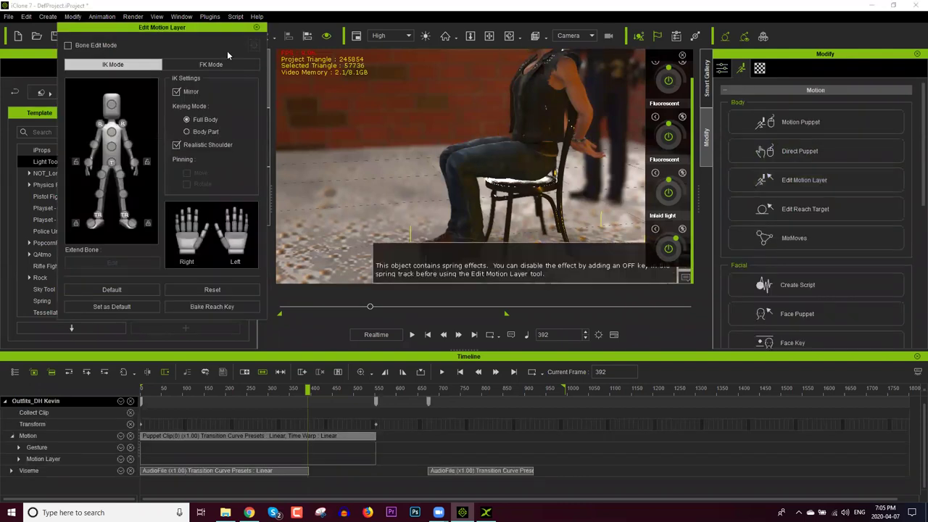
Step: Lift the biker's hips up and forward off the chair at frame 392 in IK mode
{"action": "left_click", "coordinate": [112, 161]}
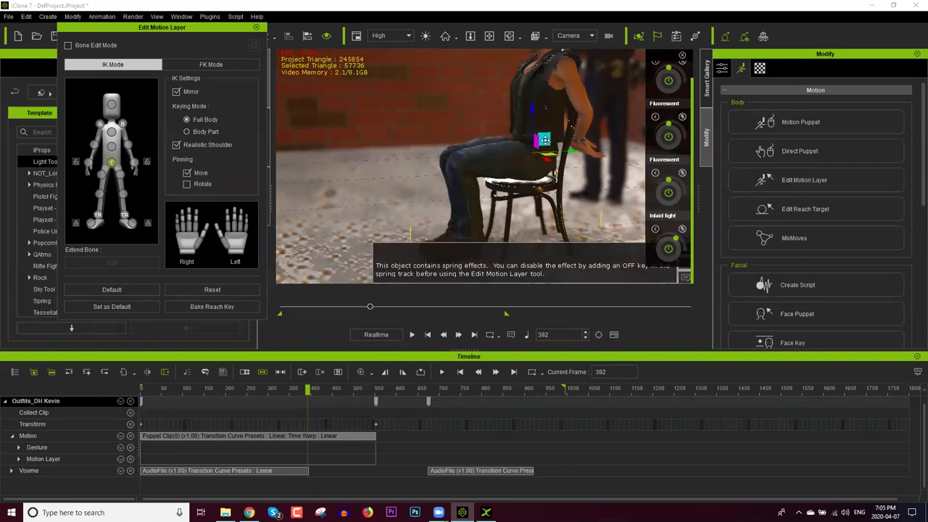
{"action": "left_click_drag", "start_coordinate": [505, 152], "coordinate": [486, 91]}
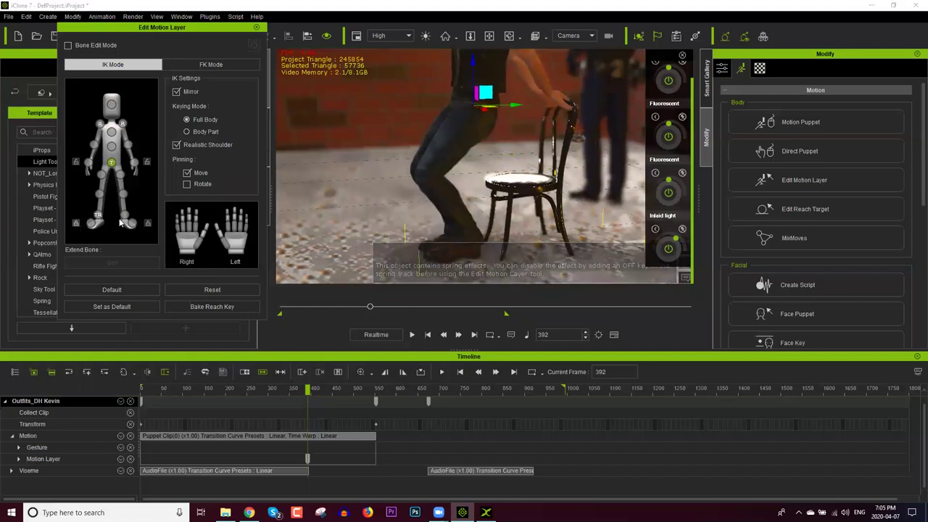
{"action": "left_click_drag", "start_coordinate": [485, 106], "coordinate": [484, 135]}
{"action": "left_click_drag", "start_coordinate": [488, 75], "coordinate": [483, 81]}
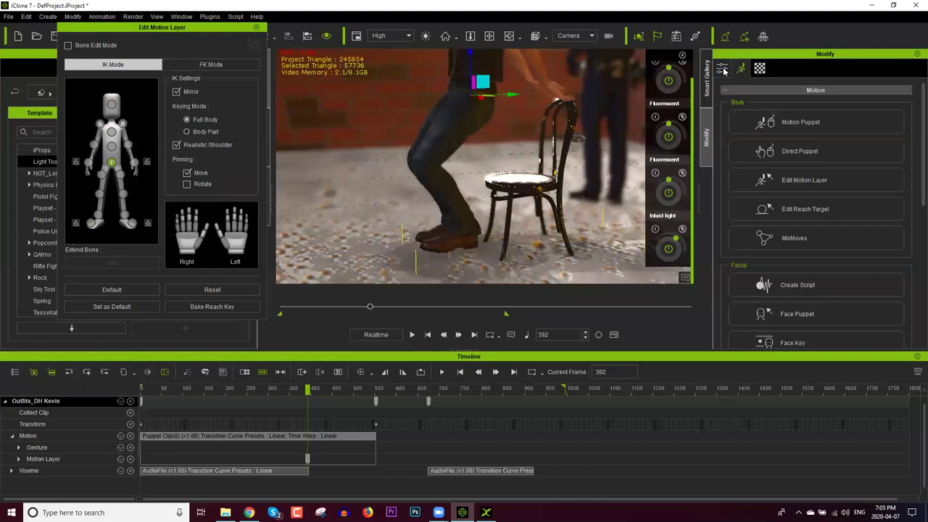
Step: Enable Foot Contact for the biker avatar and lower his hips into a half-crouch in front of the chair
{"action": "left_click", "coordinate": [724, 70]}
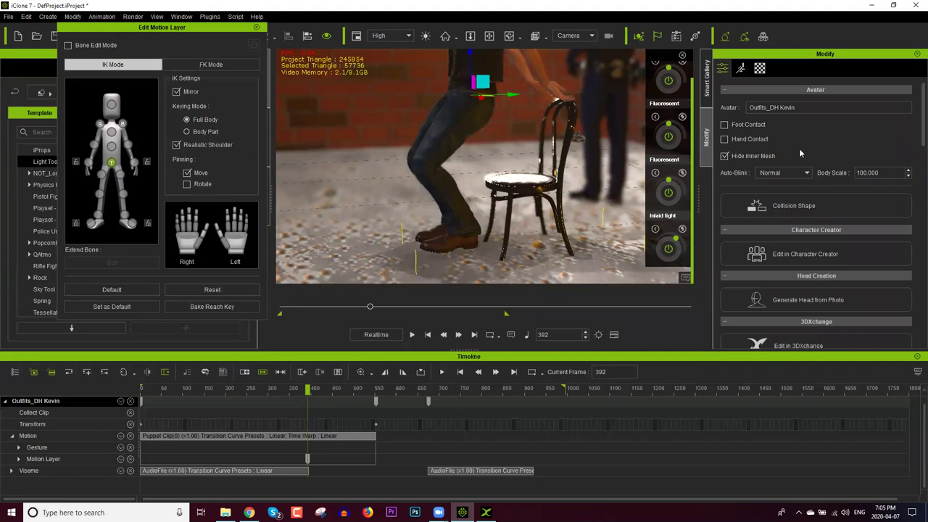
{"action": "left_click", "coordinate": [756, 126]}
{"action": "left_click_drag", "start_coordinate": [482, 81], "coordinate": [477, 122]}
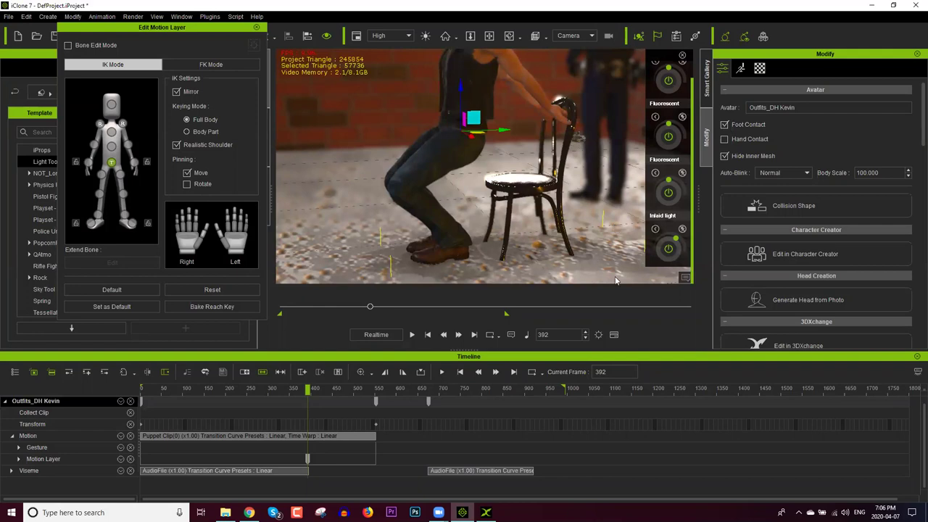
Step: Close the motion layer editor, select the floor prop Floor_001 and examine its modify settings through Pivot and Spring and its context commands
{"action": "left_click", "coordinate": [257, 28]}
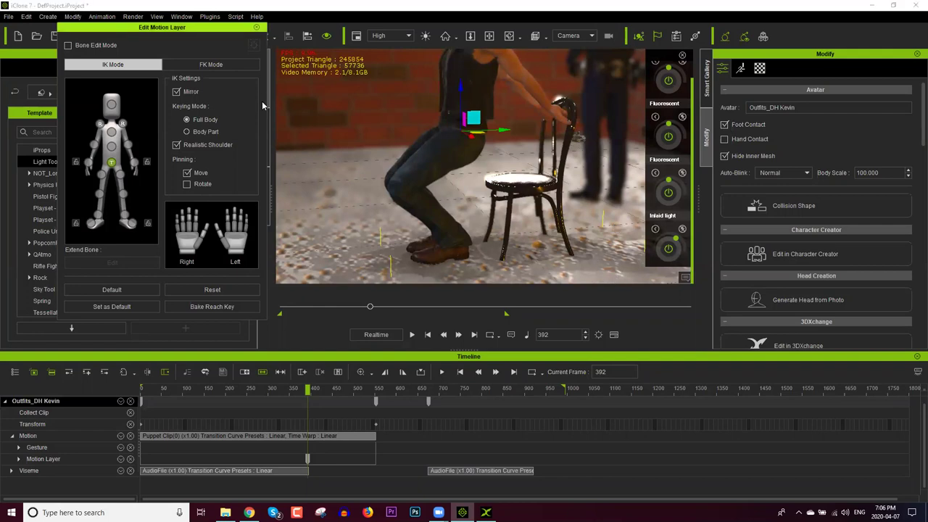
{"action": "left_click", "coordinate": [262, 145]}
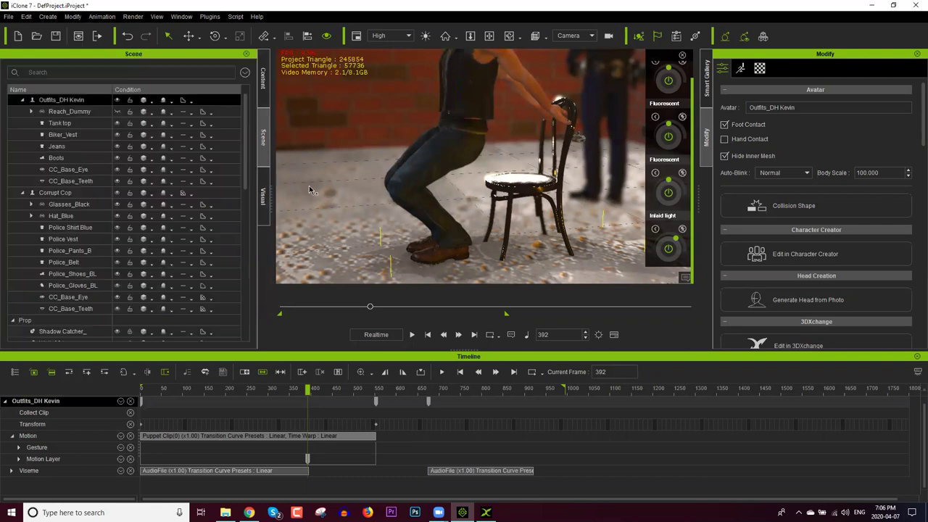
{"action": "left_click", "coordinate": [629, 265]}
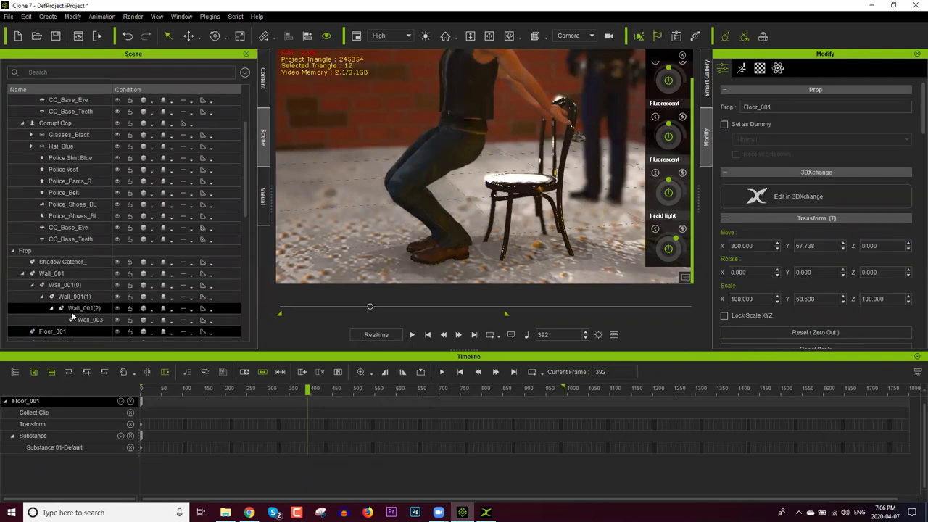
{"action": "scroll", "coordinate": [73, 318], "scroll_direction": "down", "scroll_amount": 4}
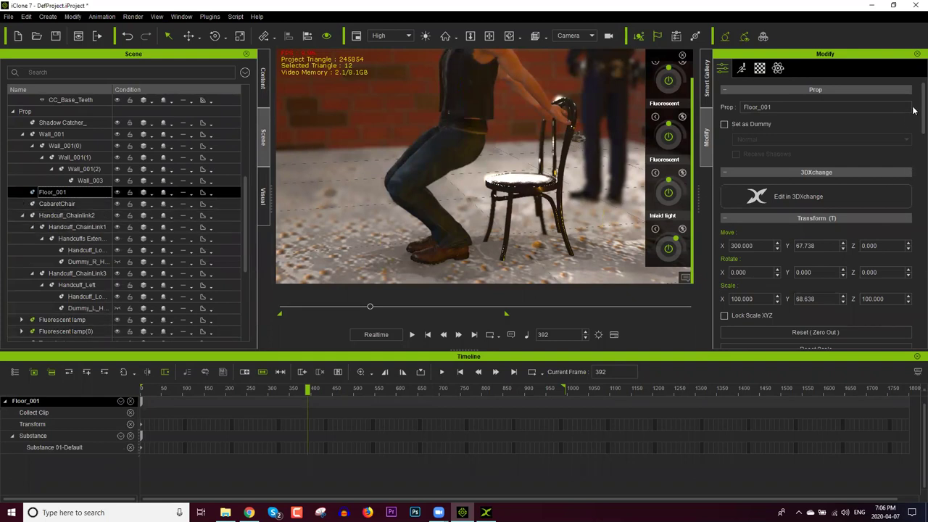
{"action": "scroll", "coordinate": [914, 113], "scroll_direction": "down", "scroll_amount": 3}
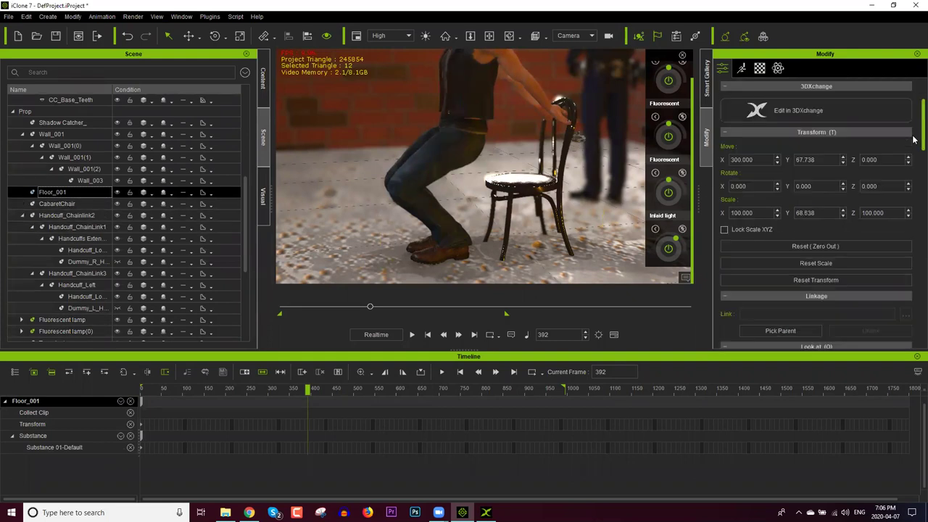
{"action": "scroll", "coordinate": [913, 172], "scroll_direction": "down", "scroll_amount": 10}
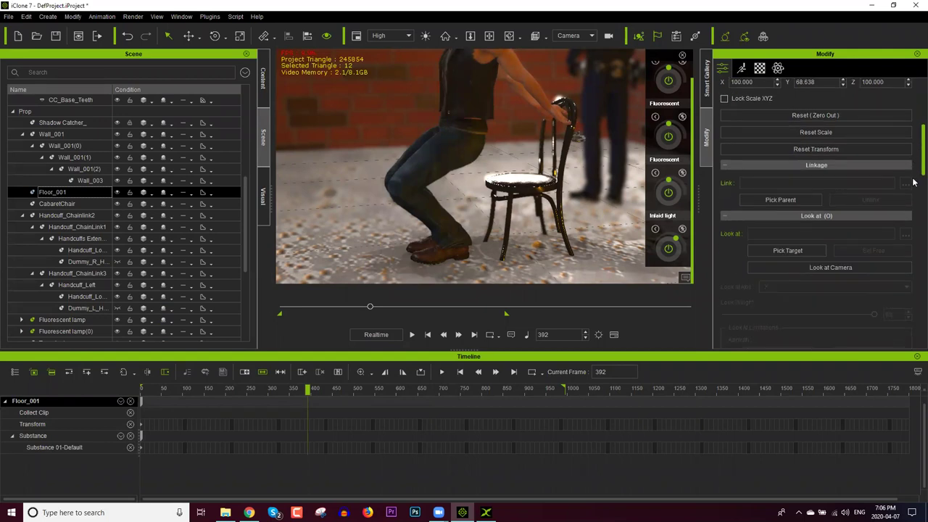
{"action": "scroll", "coordinate": [914, 249], "scroll_direction": "down", "scroll_amount": 3}
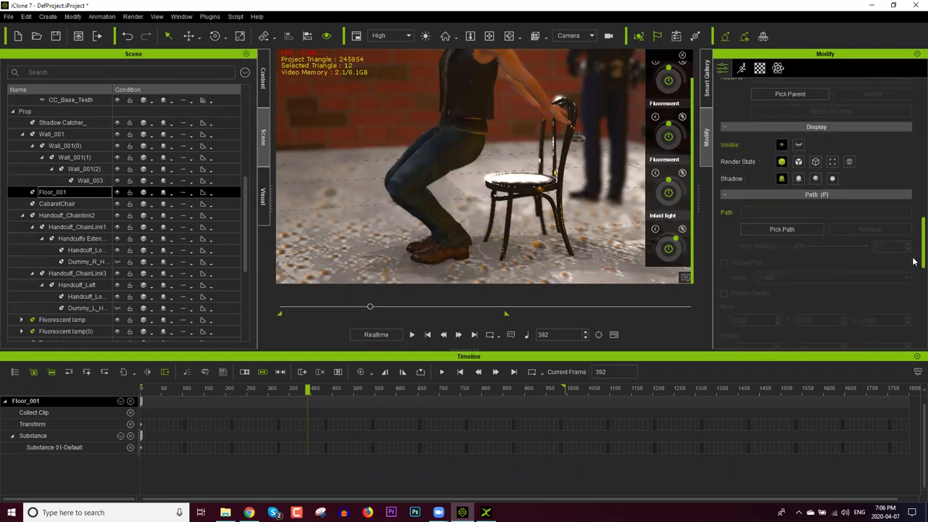
{"action": "scroll", "coordinate": [914, 305], "scroll_direction": "down", "scroll_amount": 3}
{"action": "scroll", "coordinate": [914, 338], "scroll_direction": "down", "scroll_amount": 3}
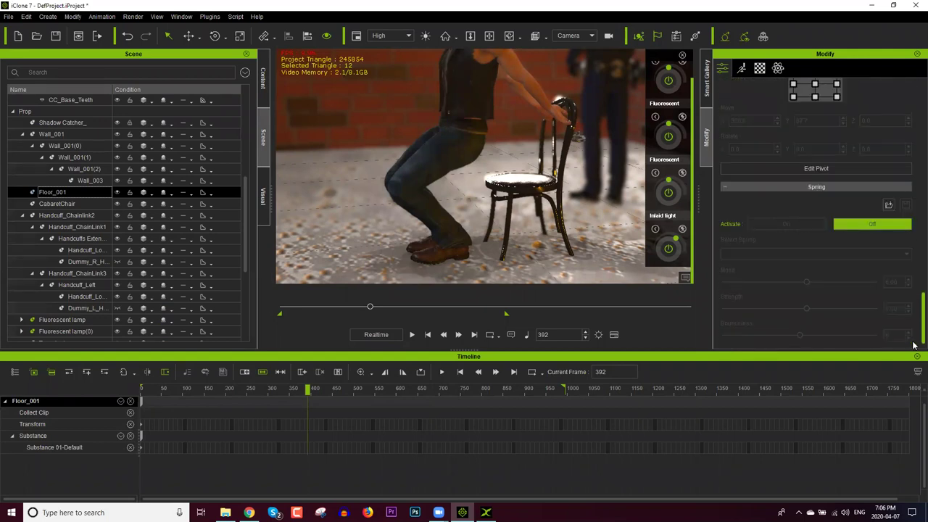
{"action": "scroll", "coordinate": [914, 341], "scroll_direction": "up", "scroll_amount": 3}
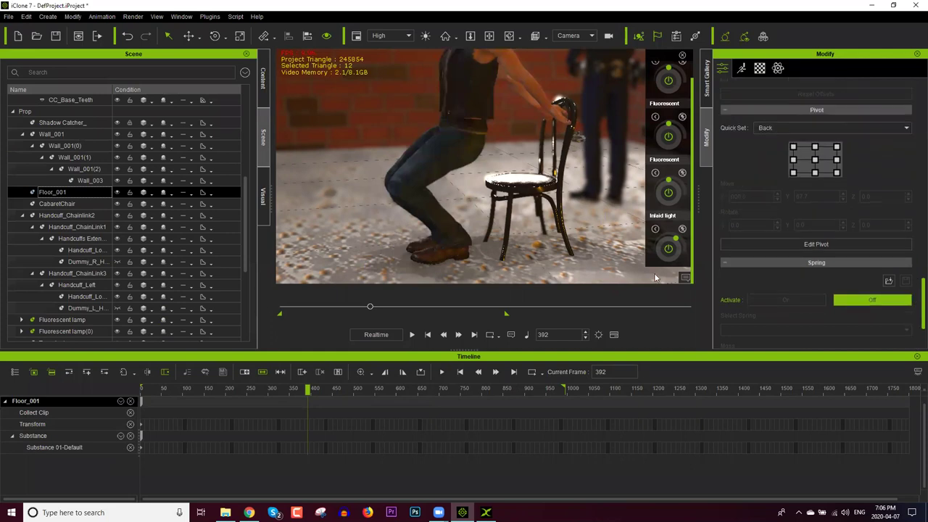
{"action": "right_click", "coordinate": [613, 261]}
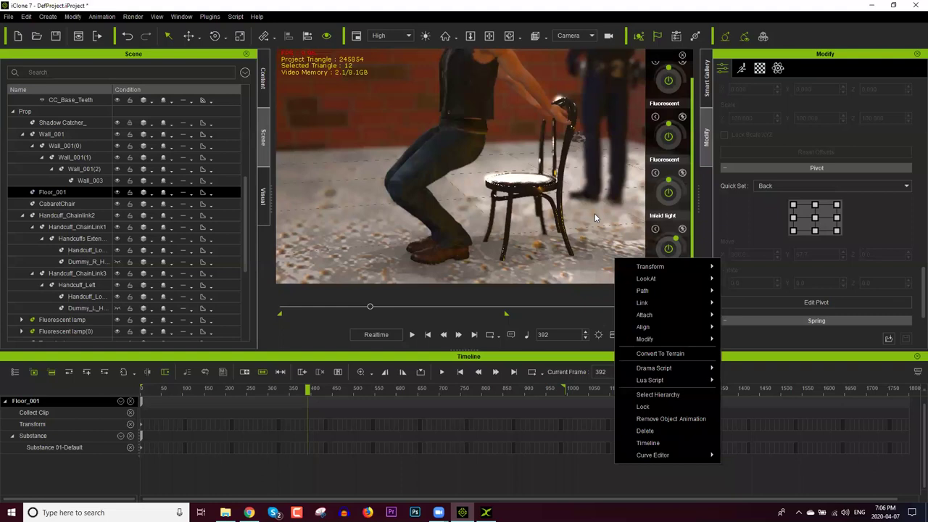
{"action": "left_click", "coordinate": [547, 104]}
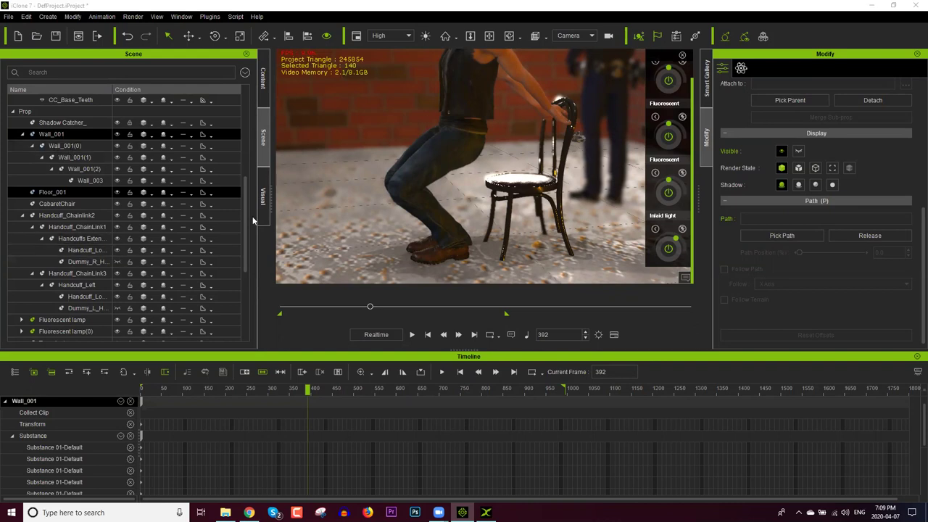
Step: Select the Spotlight at frame 1 and switch to the Preview camera with the biker and cop in view
{"action": "scroll", "coordinate": [116, 292], "scroll_direction": "down", "scroll_amount": 5}
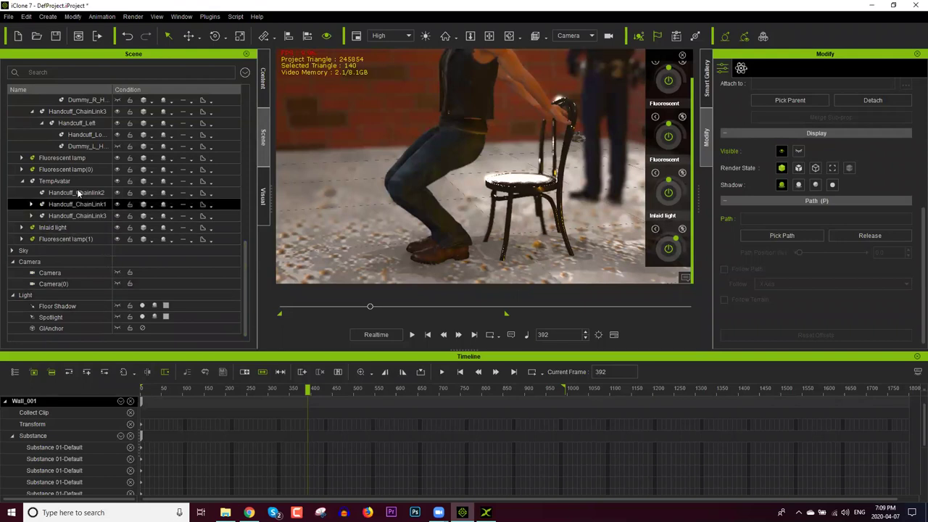
{"action": "left_click", "coordinate": [73, 321]}
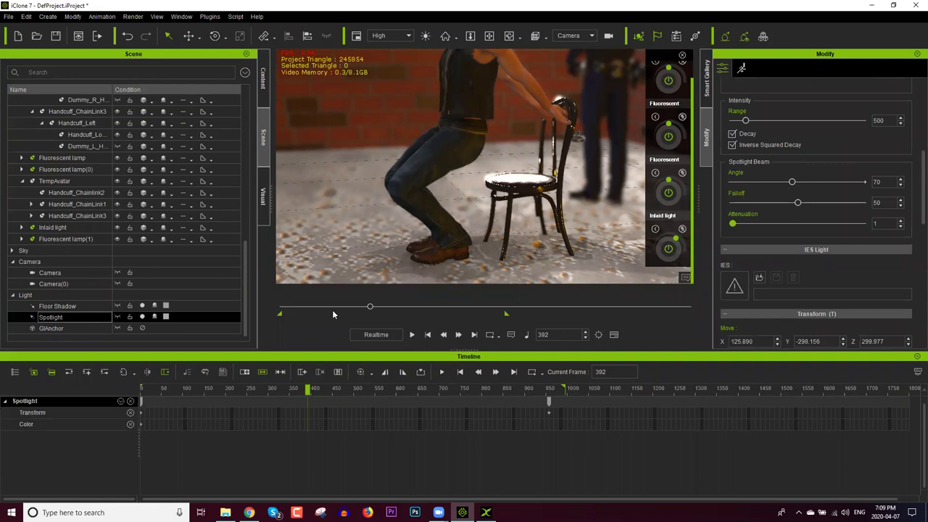
{"action": "left_click_drag", "start_coordinate": [372, 306], "coordinate": [256, 312]}
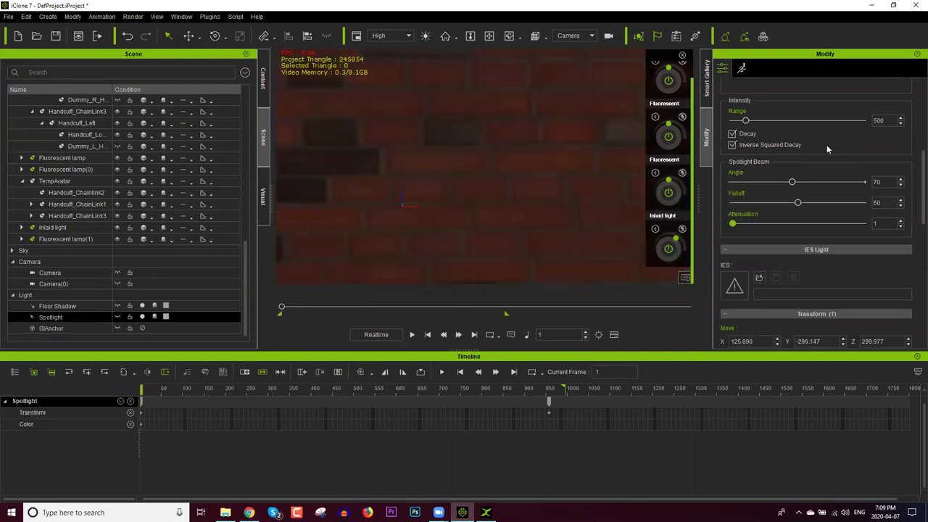
{"action": "left_click_drag", "start_coordinate": [923, 171], "coordinate": [891, 58]}
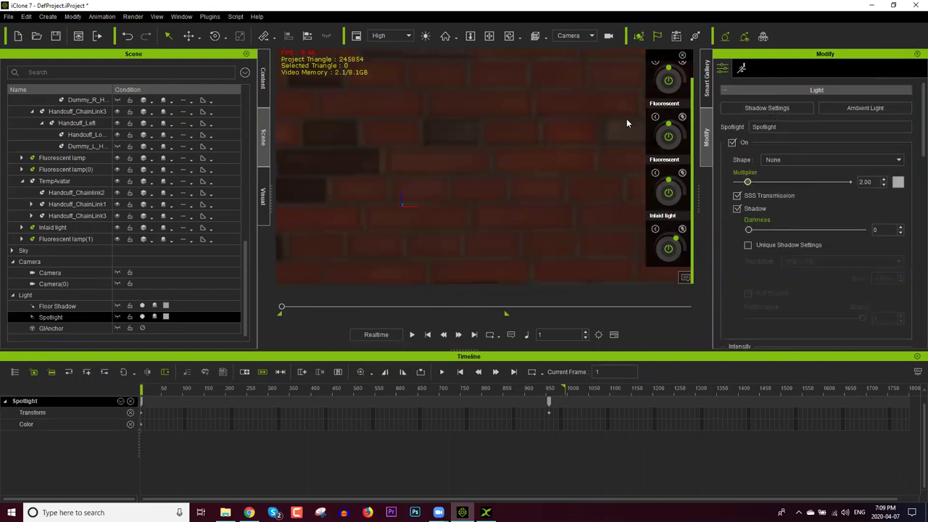
{"action": "left_click", "coordinate": [573, 36]}
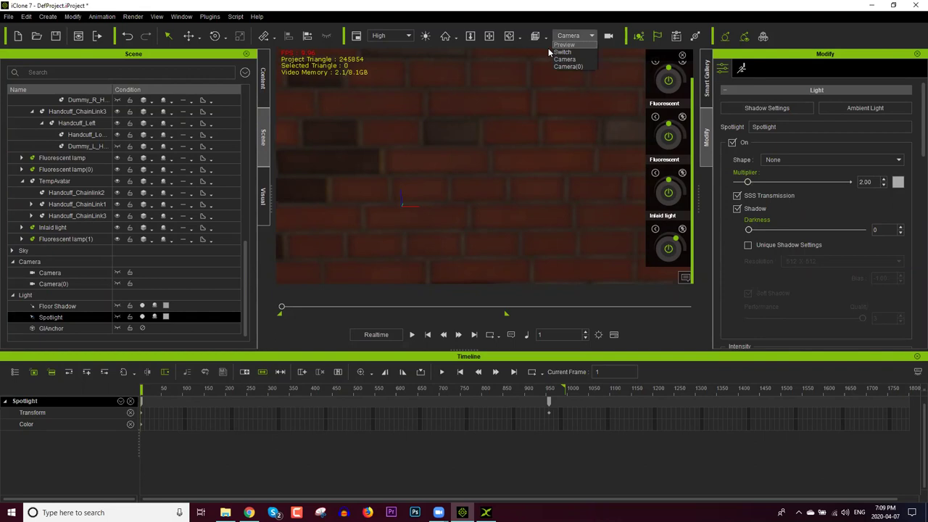
{"action": "left_click", "coordinate": [581, 52]}
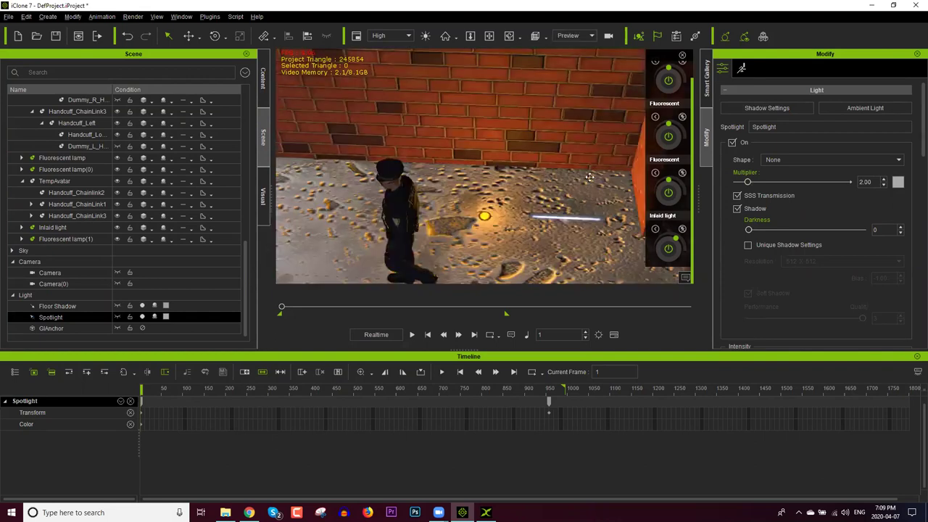
{"action": "left_click_drag", "start_coordinate": [626, 160], "coordinate": [424, 178], "text": "alt"}
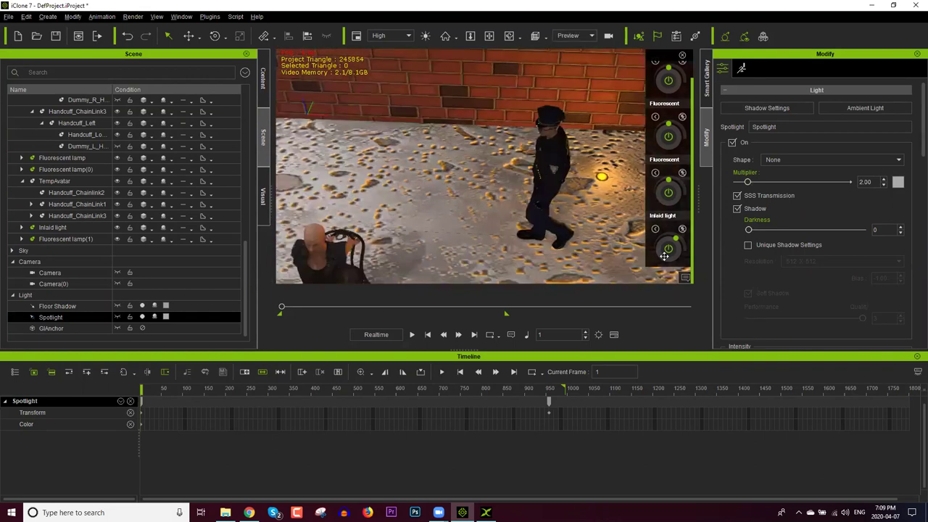
{"action": "left_click_drag", "start_coordinate": [728, 186], "coordinate": [712, 183]}
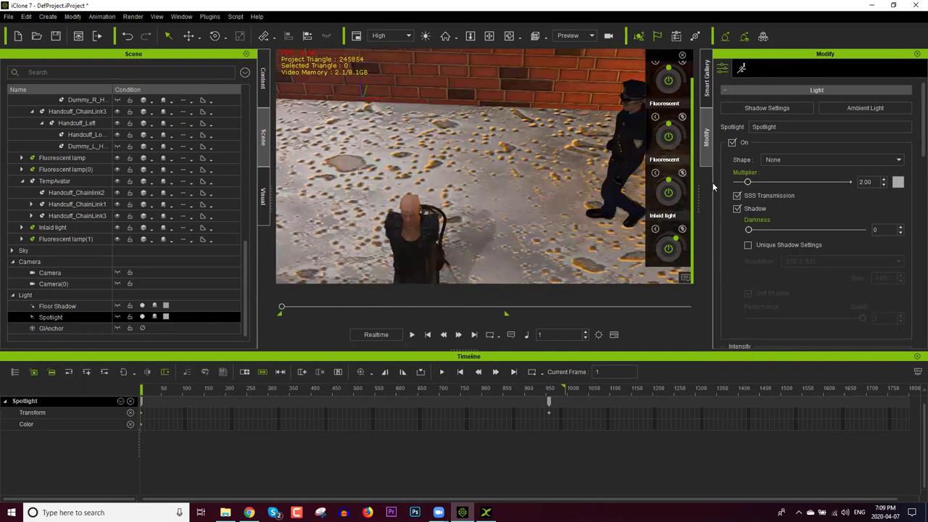
Step: Key a flicker on the spotlight's Multiplier: 5.14 at frame 15, zero at frame 28 and raised again at frame 77
{"action": "left_click_drag", "start_coordinate": [141, 389], "coordinate": [145, 389]}
{"action": "left_click_drag", "start_coordinate": [737, 182], "coordinate": [766, 182]}
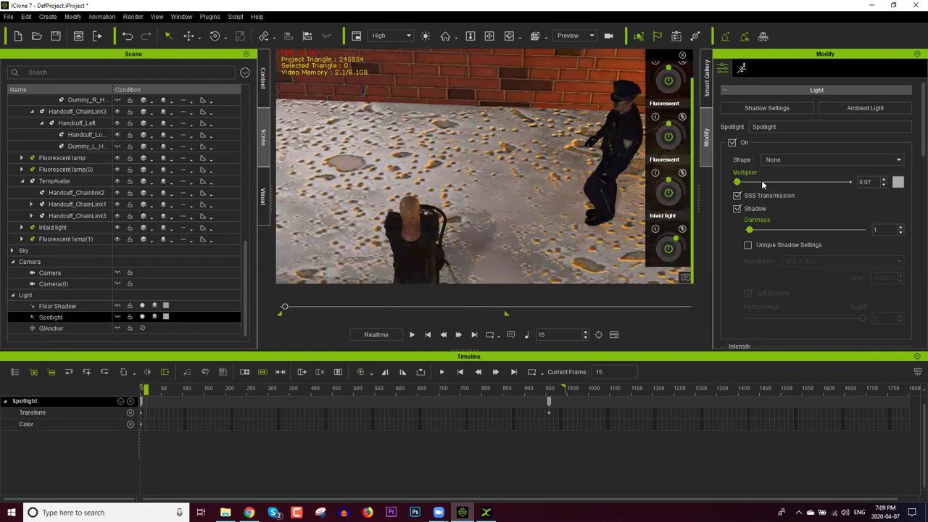
{"action": "left_click", "coordinate": [153, 392]}
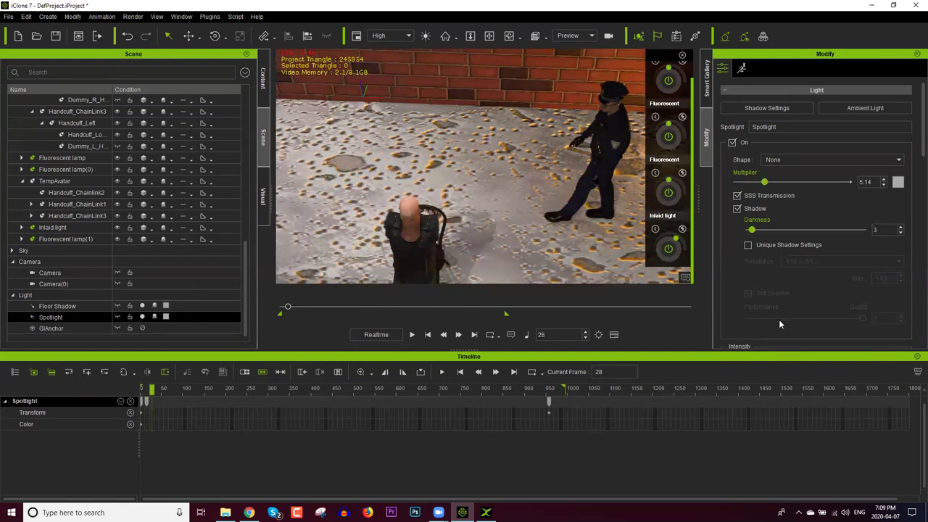
{"action": "left_click_drag", "start_coordinate": [766, 184], "coordinate": [718, 184]}
{"action": "left_click_drag", "start_coordinate": [152, 392], "coordinate": [171, 392]}
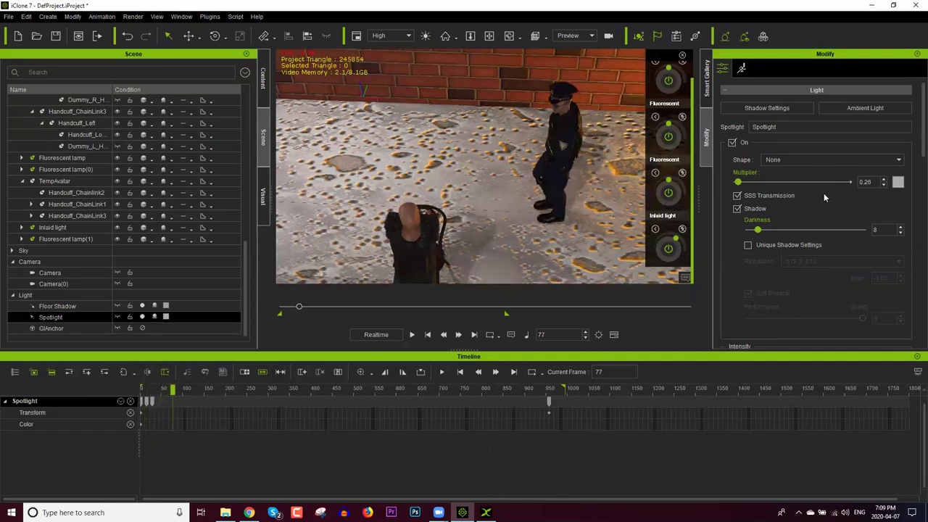
{"action": "left_click_drag", "start_coordinate": [738, 182], "coordinate": [759, 183]}
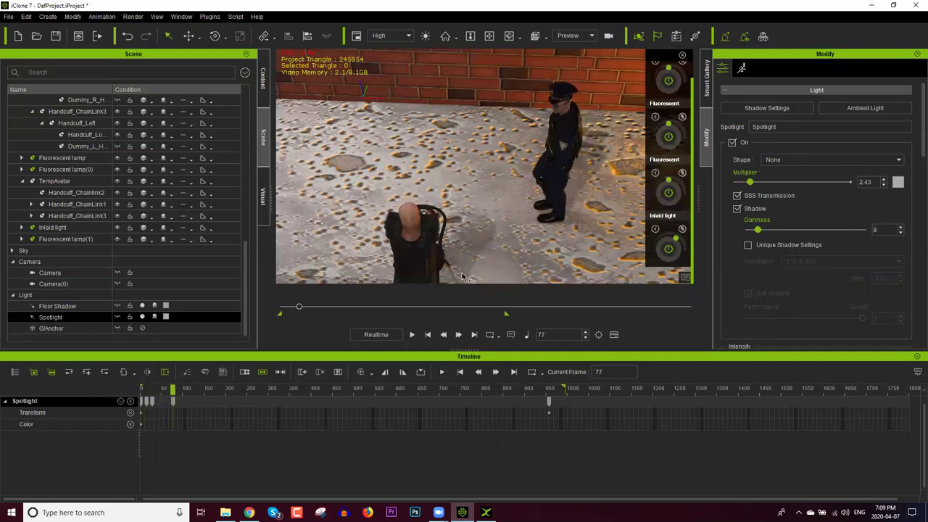
Step: Scrub back to the beginning and play the spotlight flicker, stopping shortly before frame 77
{"action": "left_click_drag", "start_coordinate": [153, 388], "coordinate": [134, 388]}
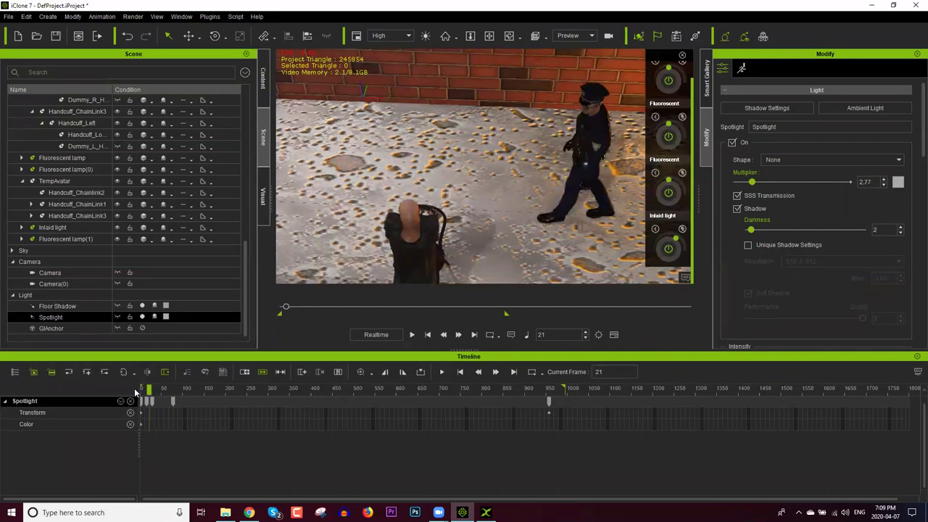
{"action": "key", "text": "space"}
{"action": "key", "text": "space"}
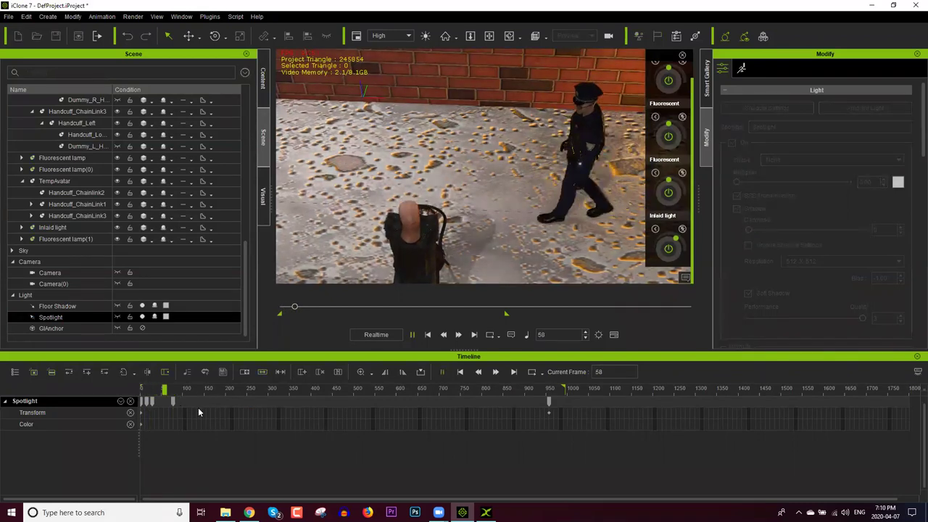
Step: Copy the spotlight's flicker keys, paste them further along its track and play back the extended flicker
{"action": "left_click_drag", "start_coordinate": [154, 405], "coordinate": [145, 404]}
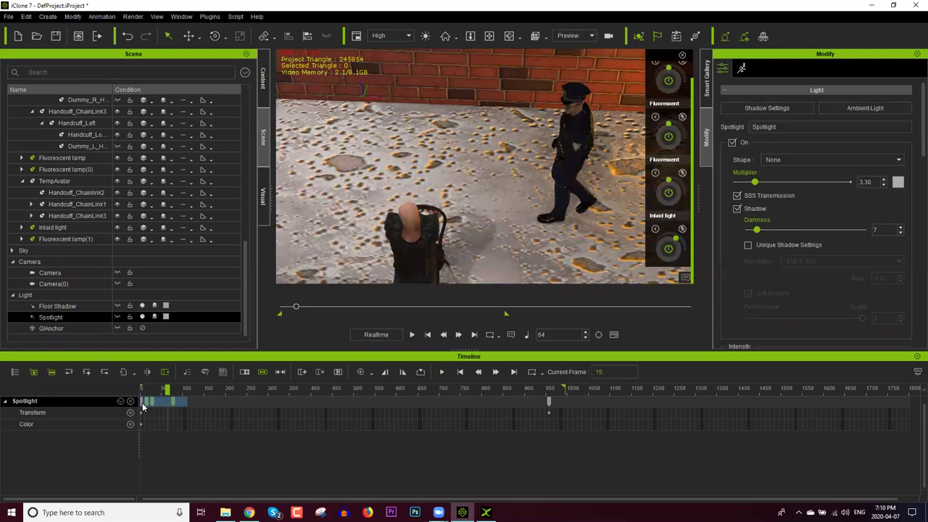
{"action": "left_click", "coordinate": [172, 403]}
{"action": "left_click_drag", "start_coordinate": [183, 401], "coordinate": [135, 389]}
{"action": "key", "text": "ctrl+v"}
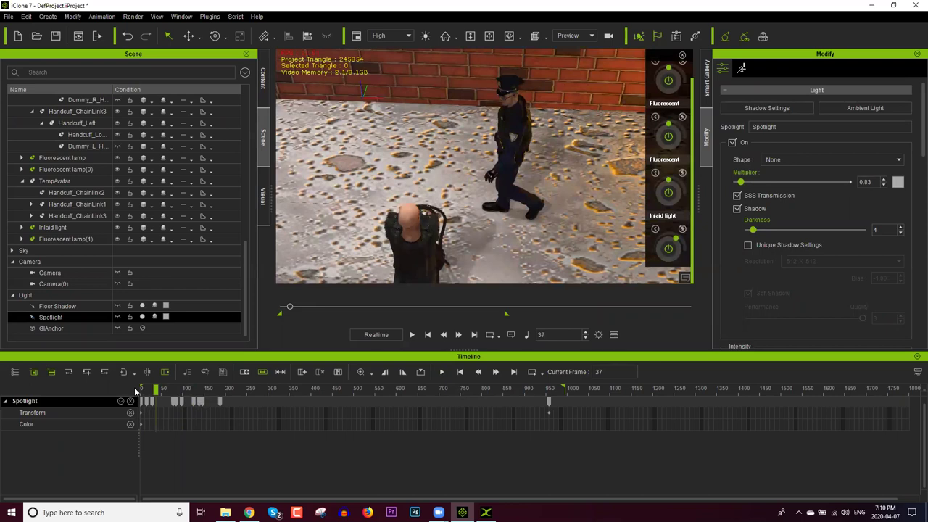
{"action": "key", "text": "space"}
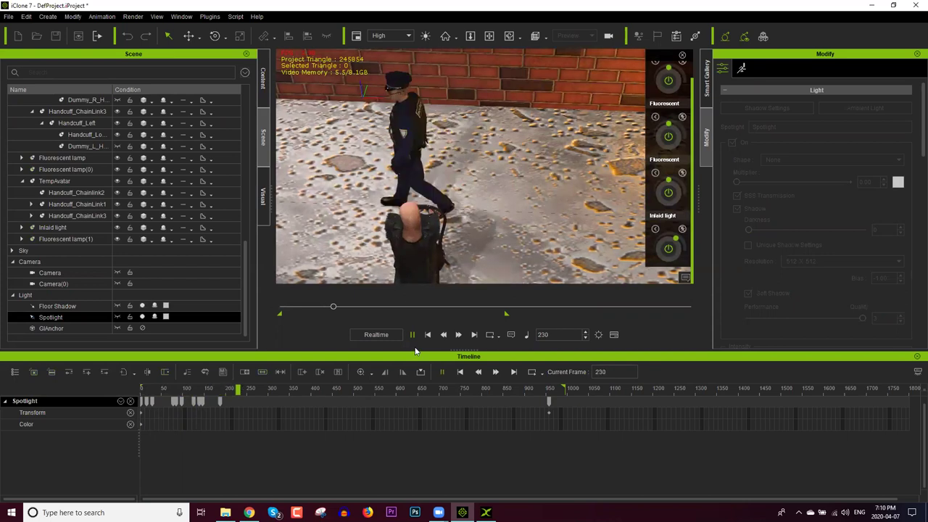
{"action": "key", "text": "space"}
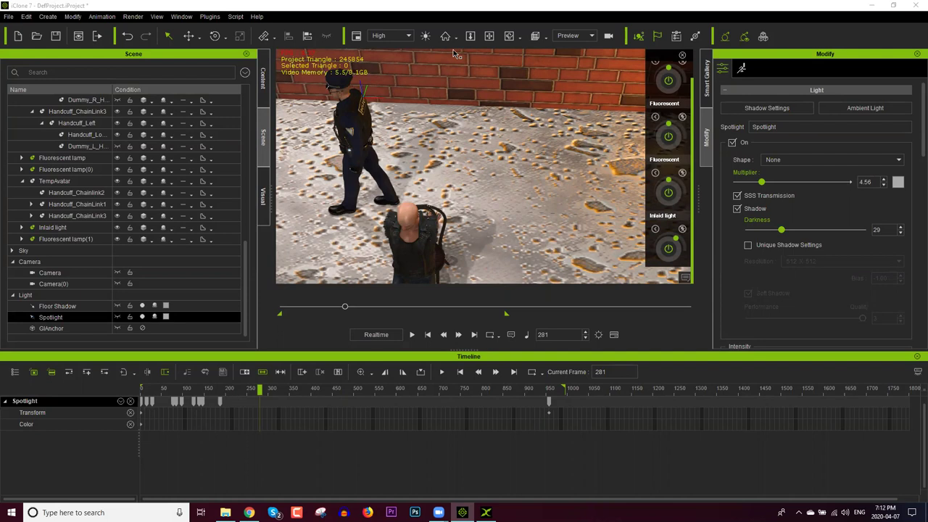
Step: Select the Corrupt Cop avatar, send him to 3DXchange for editing and switch to the 3DXchange window
{"action": "mouse_move", "coordinate": [486, 513]}
{"action": "left_click", "coordinate": [350, 138]}
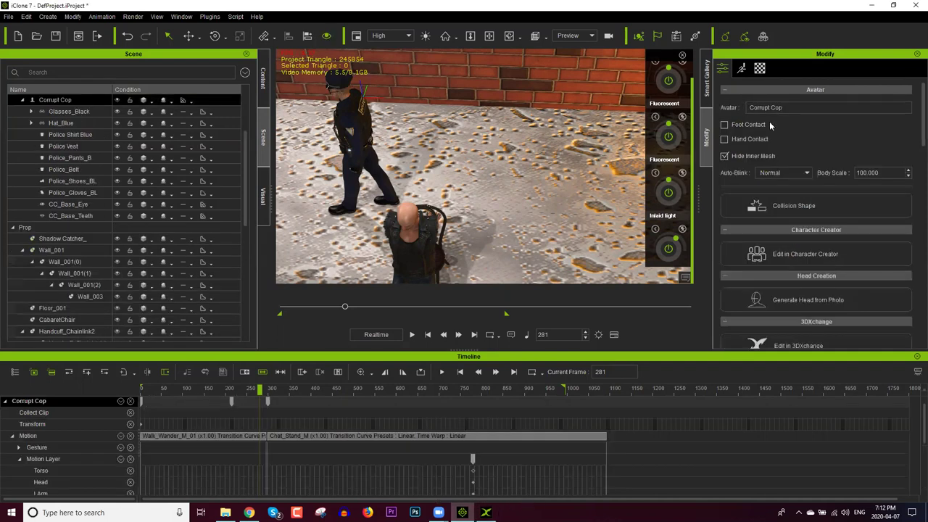
{"action": "left_click", "coordinate": [833, 347]}
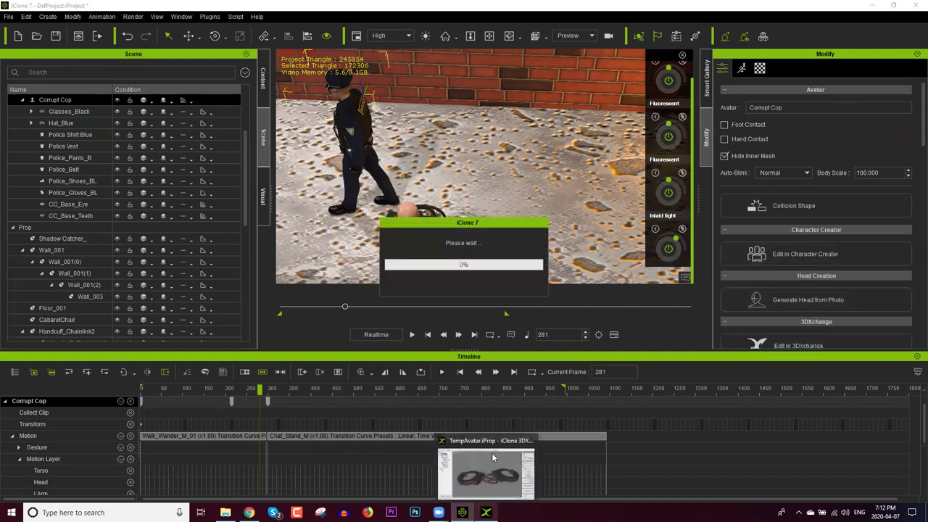
{"action": "left_click", "coordinate": [492, 457]}
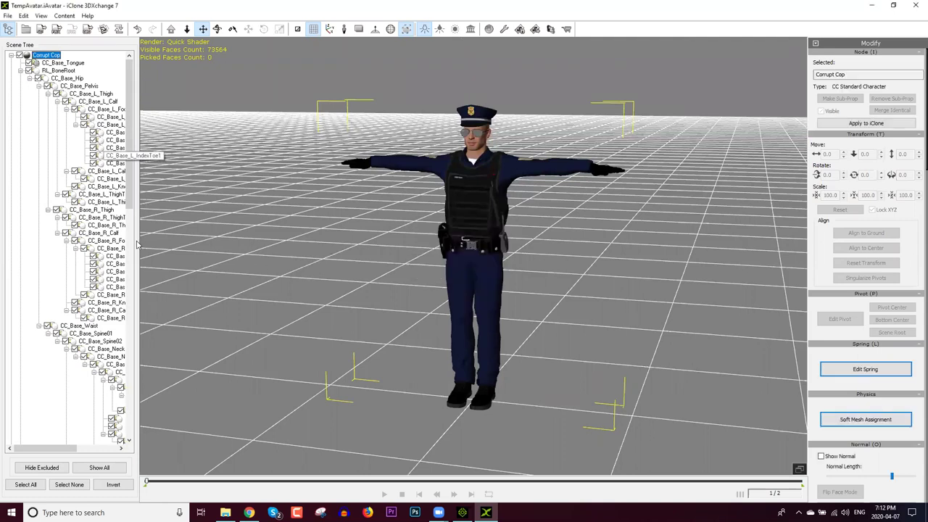
Step: Collapse the CC_Base_Hip bone hierarchy and toggle the visibility of the CC_Base_Body mesh off and back on
{"action": "left_click", "coordinate": [30, 78]}
{"action": "left_click", "coordinate": [29, 85]}
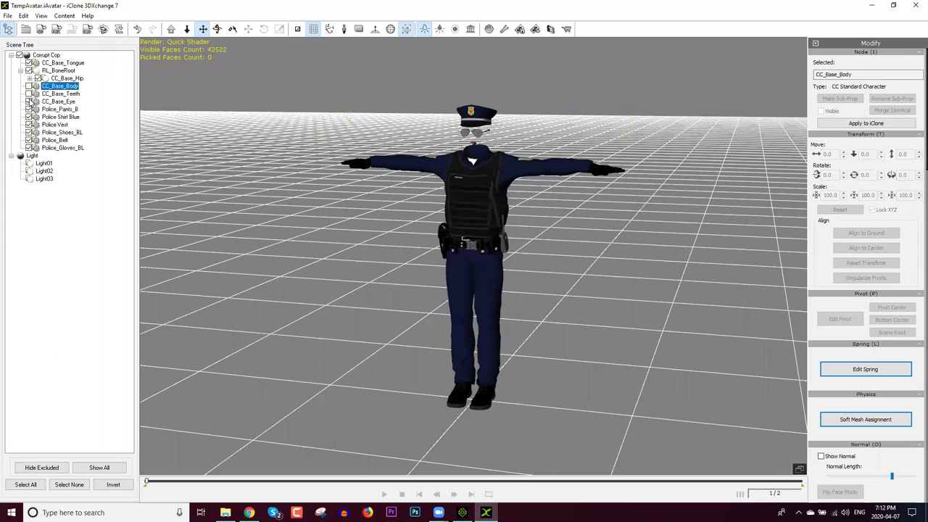
{"action": "left_click", "coordinate": [29, 86]}
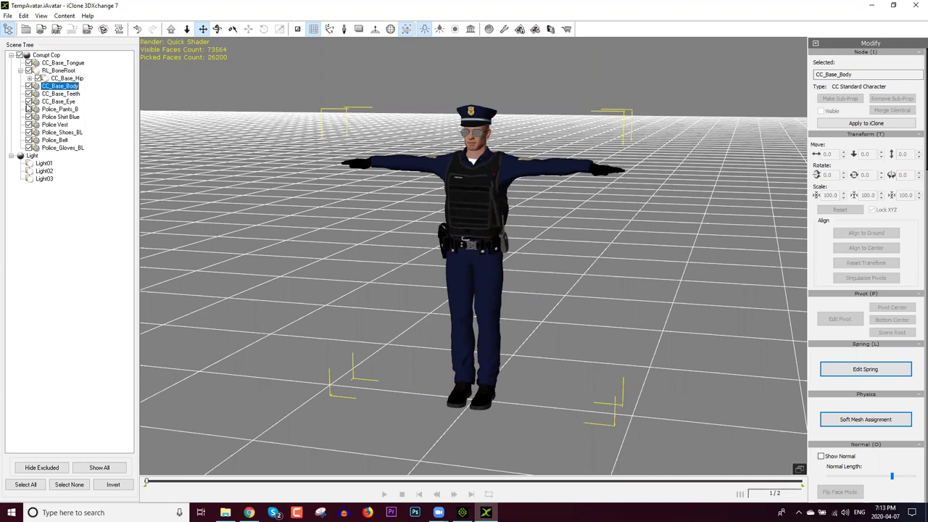
Step: Hide the police pants, blue shirt, vest, shoes, belt and gloves so only the unclothed body parts and head accessories are displayed
{"action": "left_click", "coordinate": [29, 109]}
{"action": "left_click", "coordinate": [29, 117]}
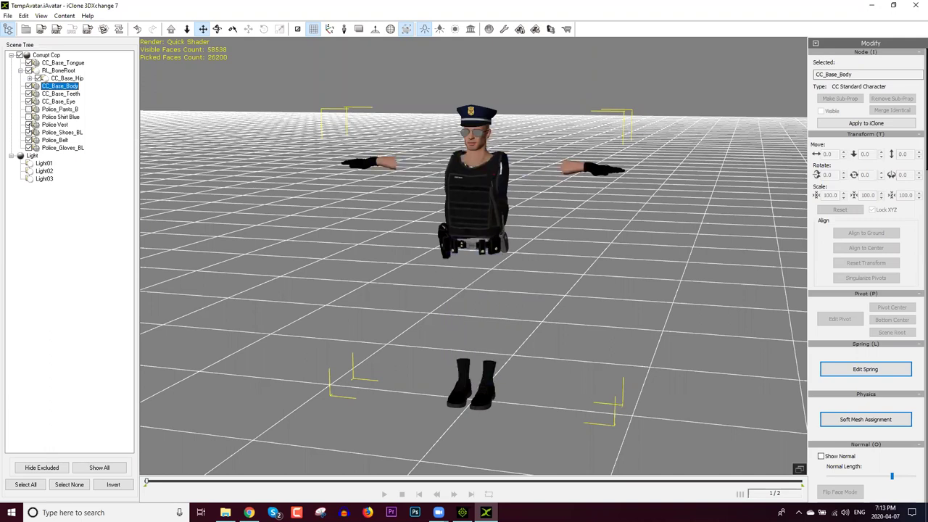
{"action": "left_click", "coordinate": [29, 124]}
{"action": "left_click", "coordinate": [29, 132]}
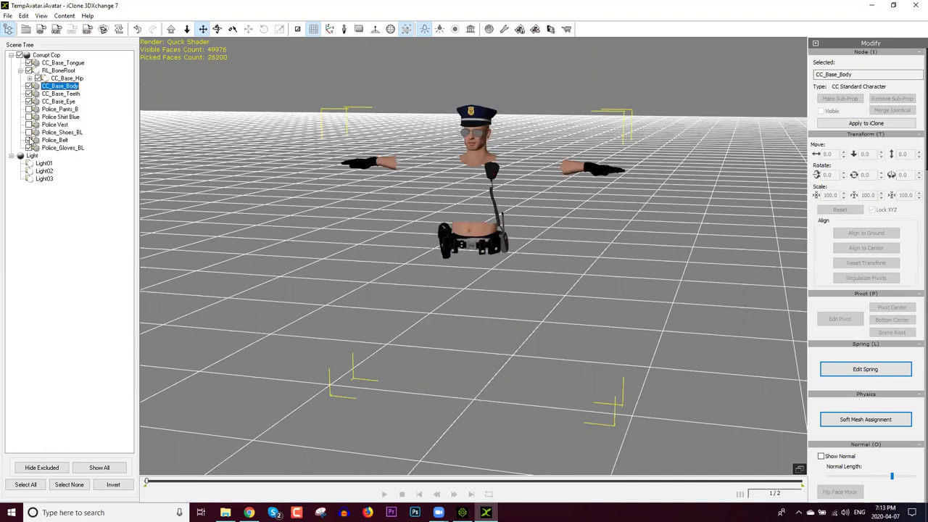
{"action": "left_click", "coordinate": [29, 140]}
{"action": "left_click", "coordinate": [29, 148]}
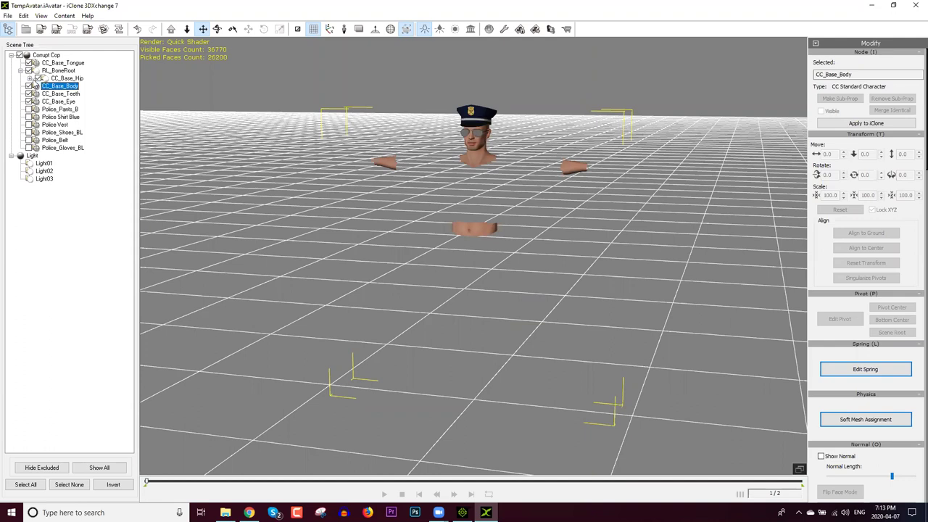
Step: Expand the CC_Base_Hip hierarchy again and examine the character's bones and the remaining body mesh
{"action": "left_click", "coordinate": [31, 78]}
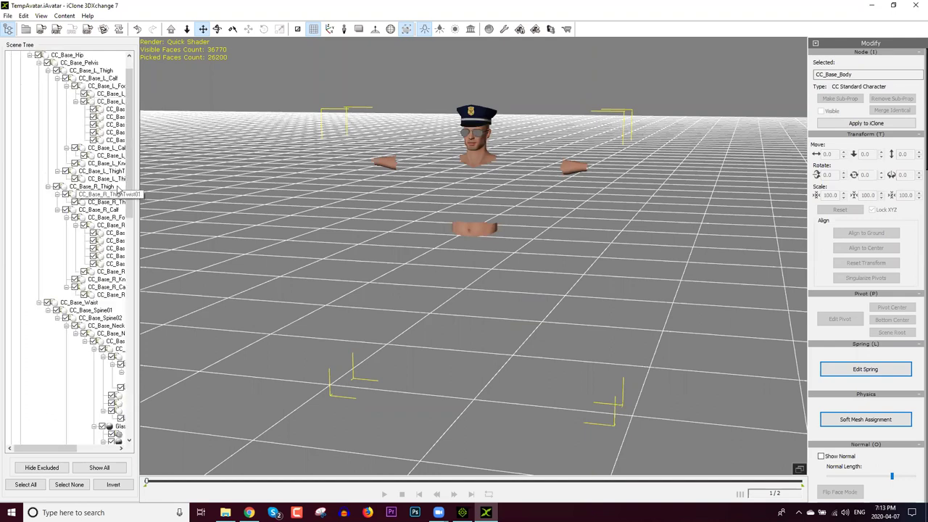
{"action": "scroll", "coordinate": [133, 177], "scroll_direction": "up", "scroll_amount": 1}
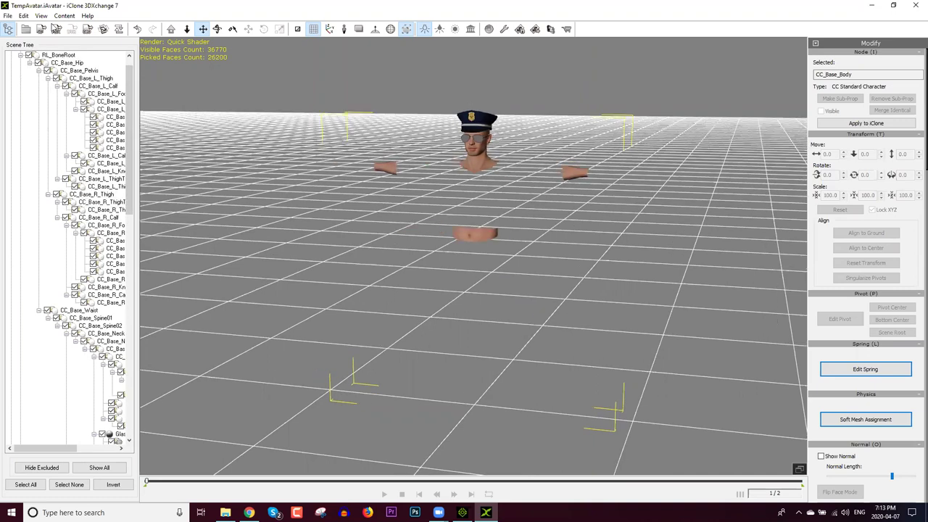
{"action": "middle_click_drag", "start_coordinate": [418, 171], "coordinate": [419, 188]}
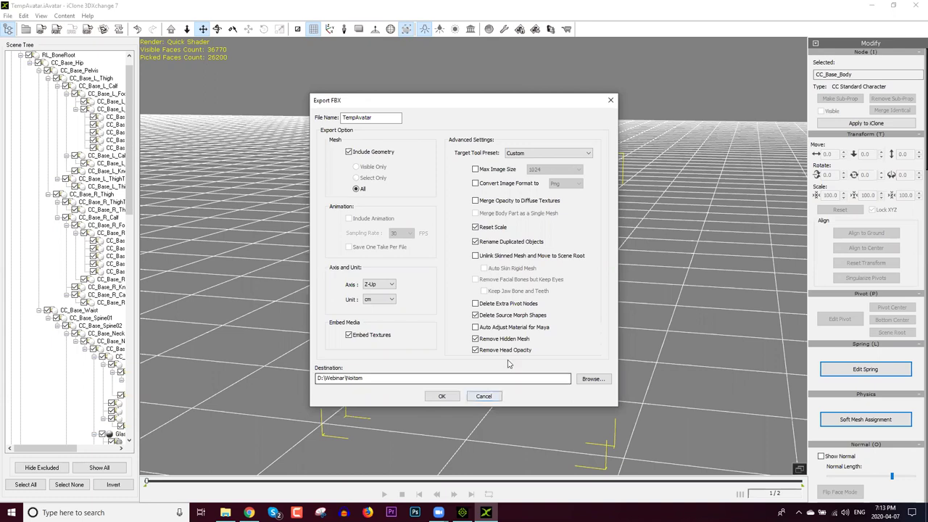
Step: Examine the FBX export options, including Remove Hidden Mesh and the GameEngine_Unity3D target preset, and cancel the export
{"action": "left_click", "coordinate": [494, 343]}
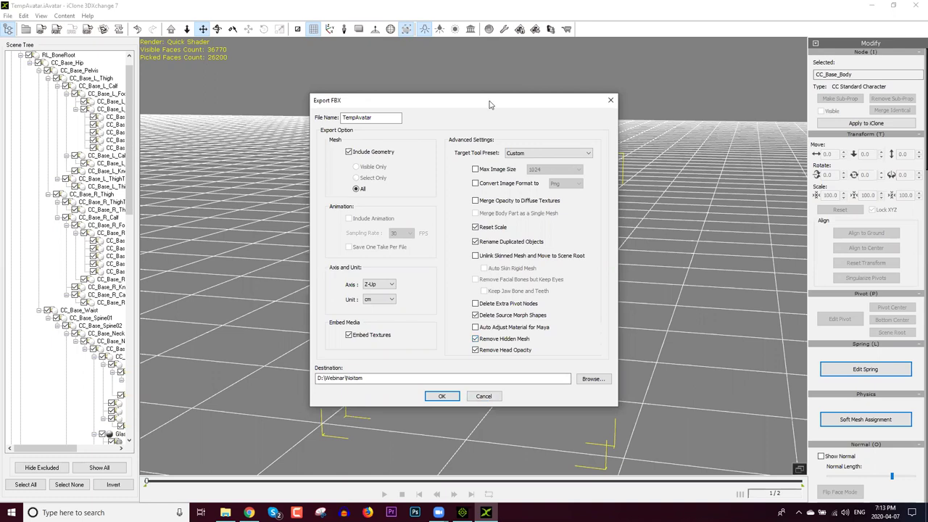
{"action": "left_click_drag", "start_coordinate": [489, 105], "coordinate": [770, 78]}
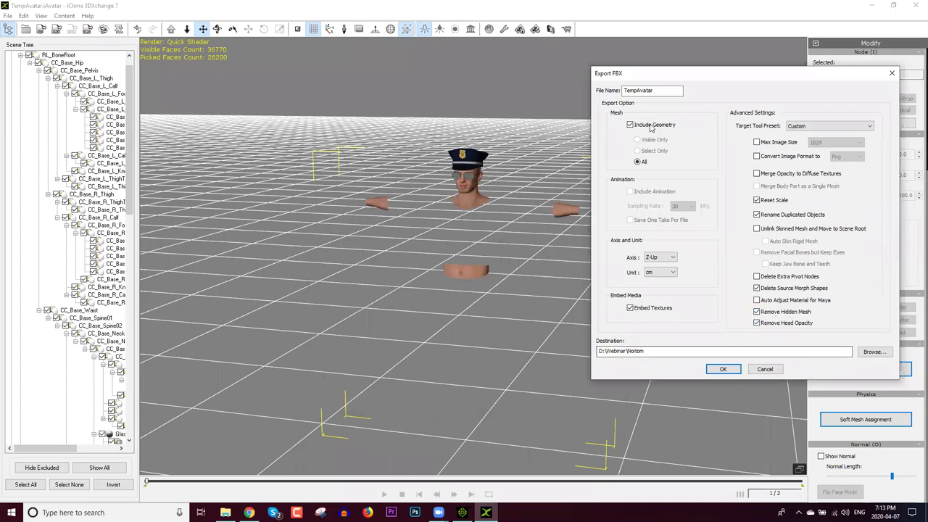
{"action": "left_click", "coordinate": [814, 127]}
{"action": "left_click", "coordinate": [823, 137]}
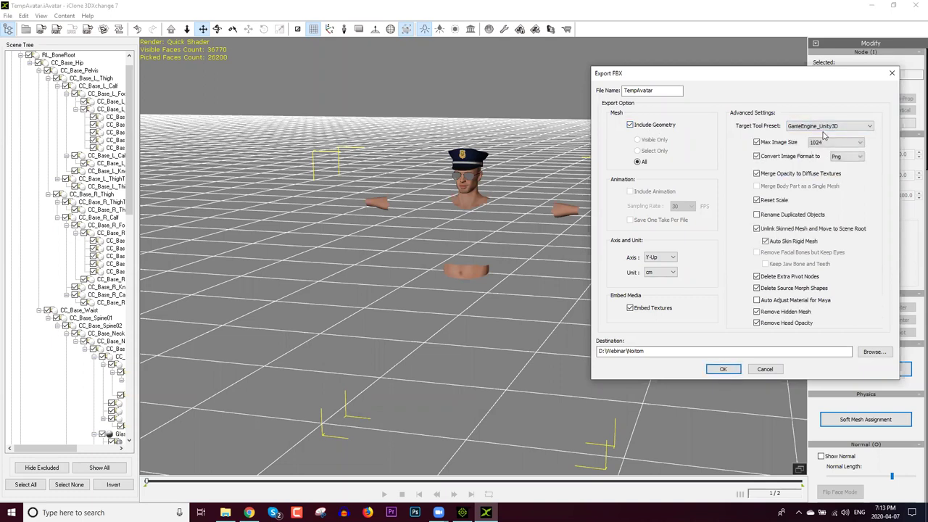
{"action": "left_click", "coordinate": [788, 170]}
{"action": "left_click", "coordinate": [771, 371]}
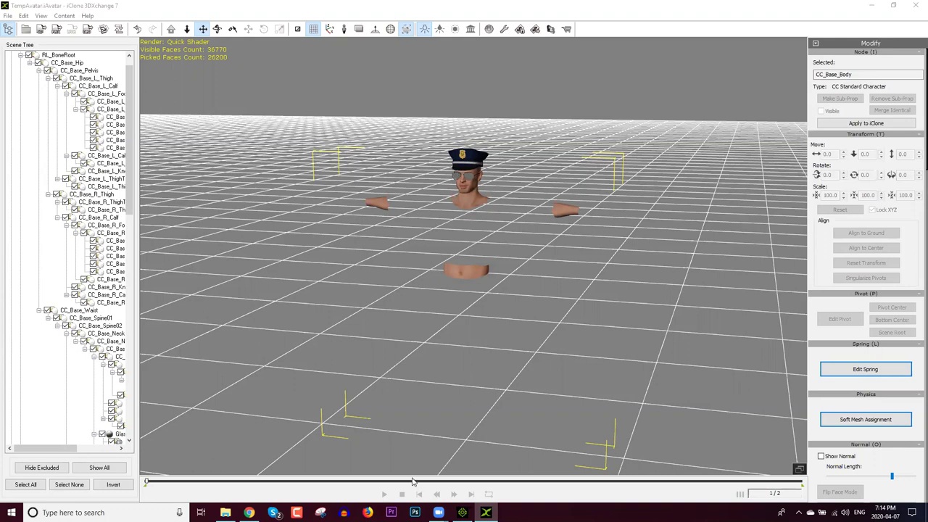
Step: Switch to iClone, display the Project's Sound track in the timeline and check its option for importing a sound clip
{"action": "mouse_move", "coordinate": [439, 513]}
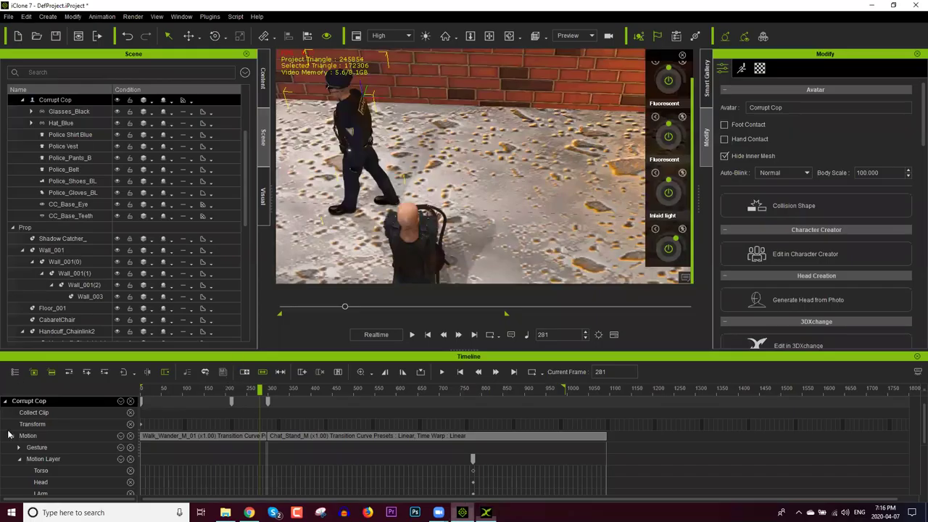
{"action": "left_click", "coordinate": [120, 402]}
{"action": "left_click", "coordinate": [128, 433]}
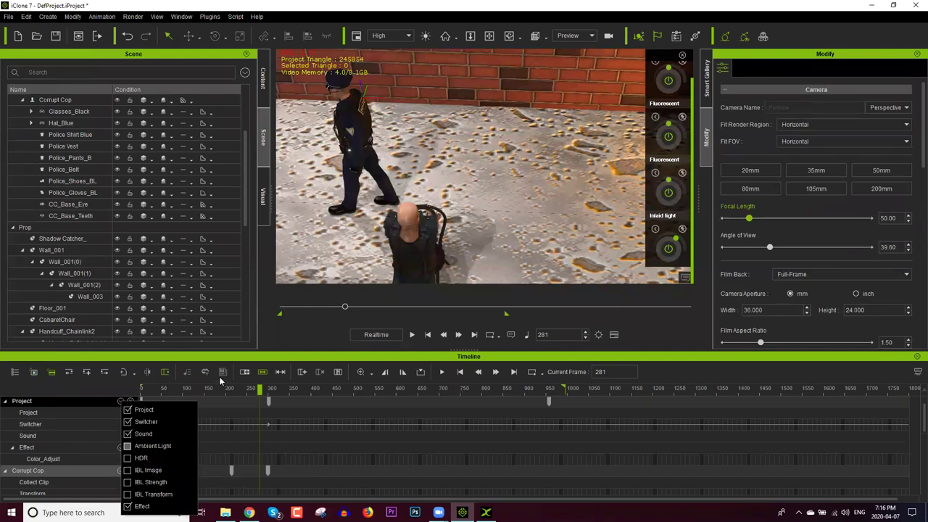
{"action": "left_click", "coordinate": [161, 399]}
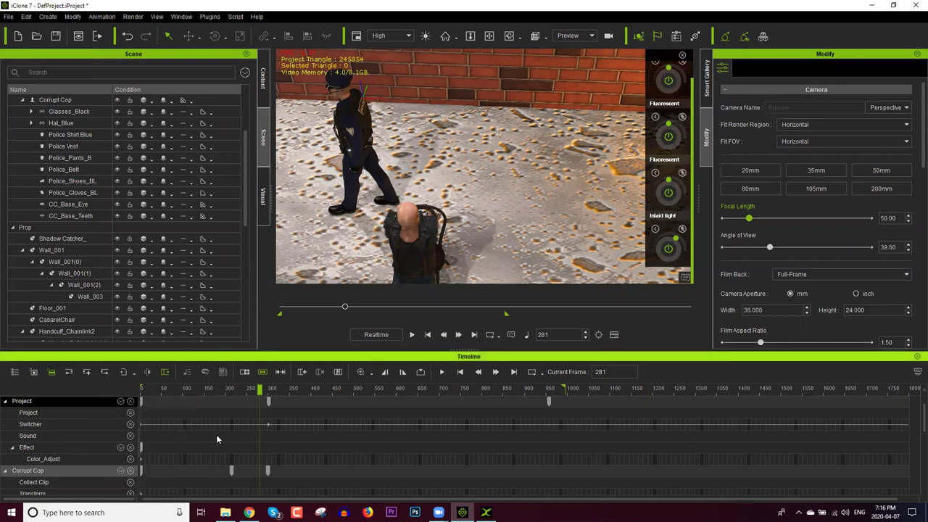
{"action": "left_click", "coordinate": [217, 439]}
{"action": "right_click", "coordinate": [218, 439]}
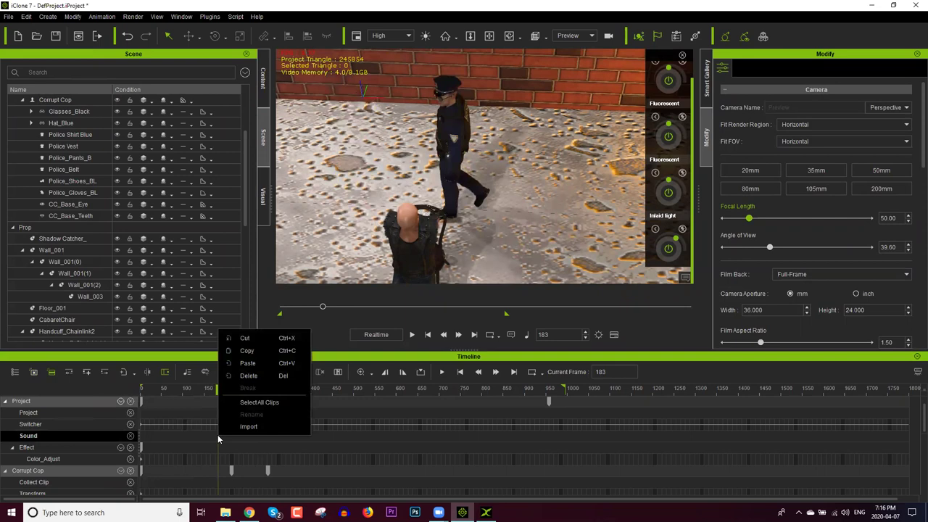
{"action": "left_click", "coordinate": [167, 437]}
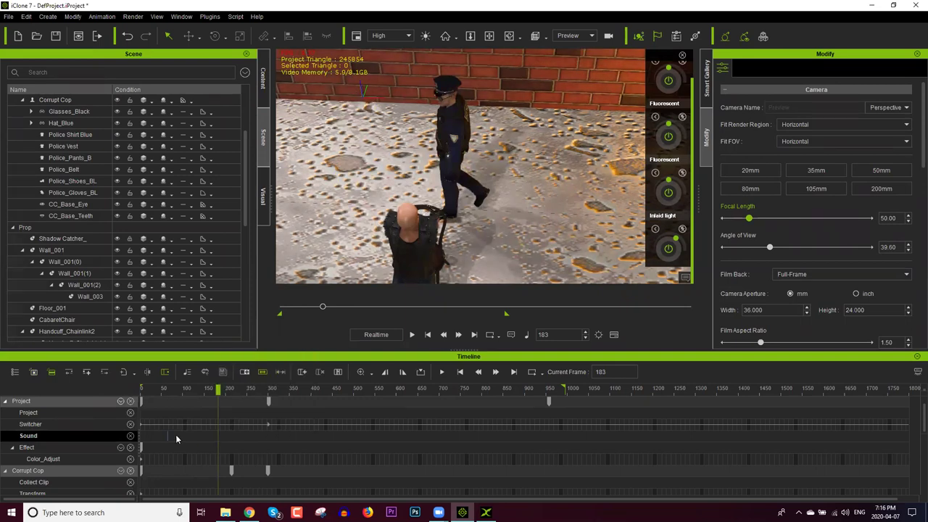
Step: List the timeline tracks available for the Corrupt Cop avatar and toggle its Sound track
{"action": "left_click", "coordinate": [122, 472]}
{"action": "left_click", "coordinate": [122, 472]}
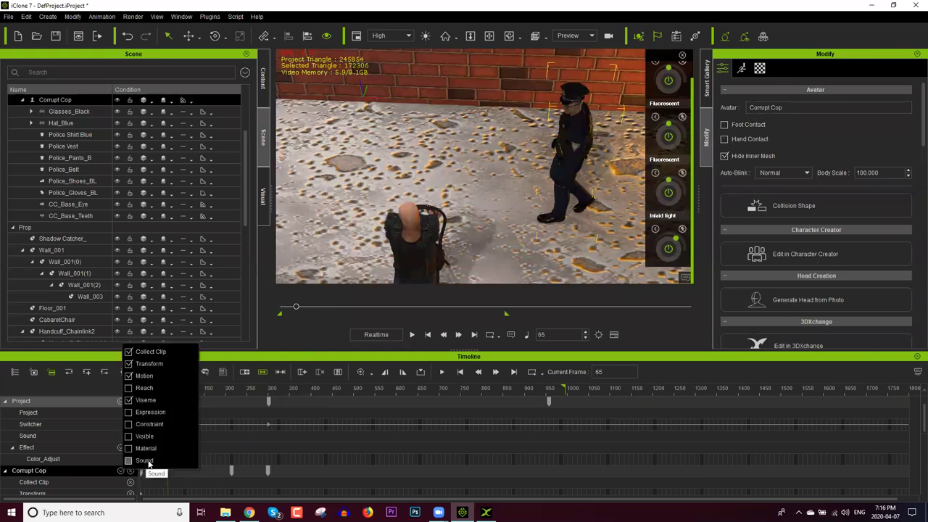
{"action": "left_click", "coordinate": [149, 462]}
Step: Switch to the browser, search the web for "iclone substance 200" and open the Substance PBR 200+ content pack page
{"action": "key", "text": "alt+Tab"}
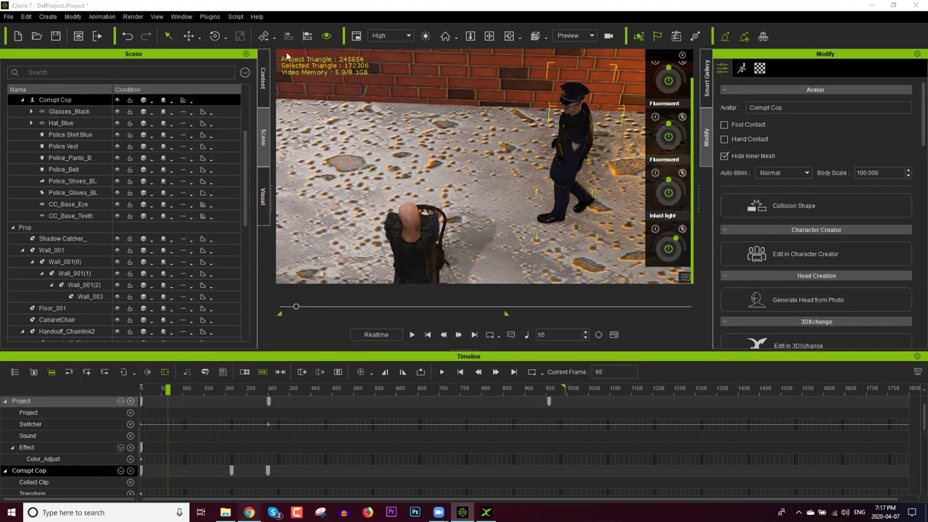
{"action": "key", "text": "alt+Tab"}
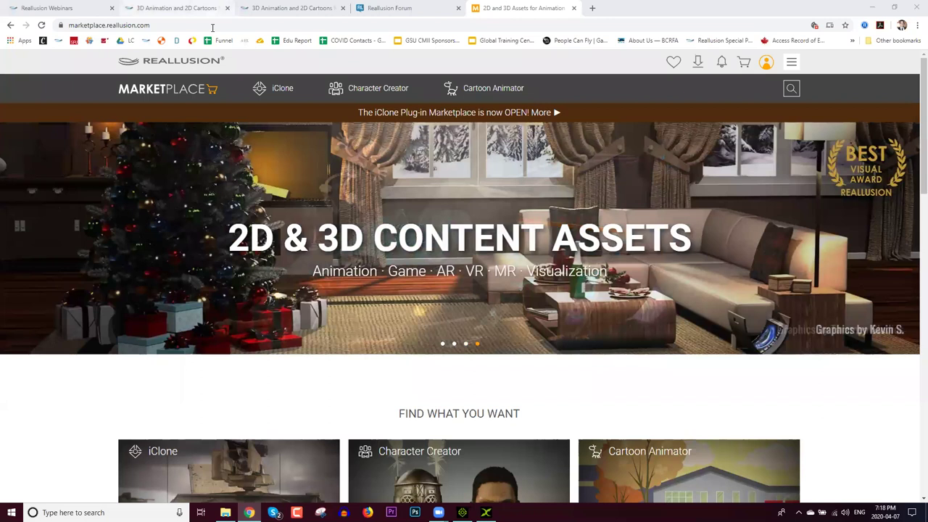
{"action": "left_click", "coordinate": [213, 9]}
{"action": "left_click", "coordinate": [212, 28]}
{"action": "type", "text": "i"}
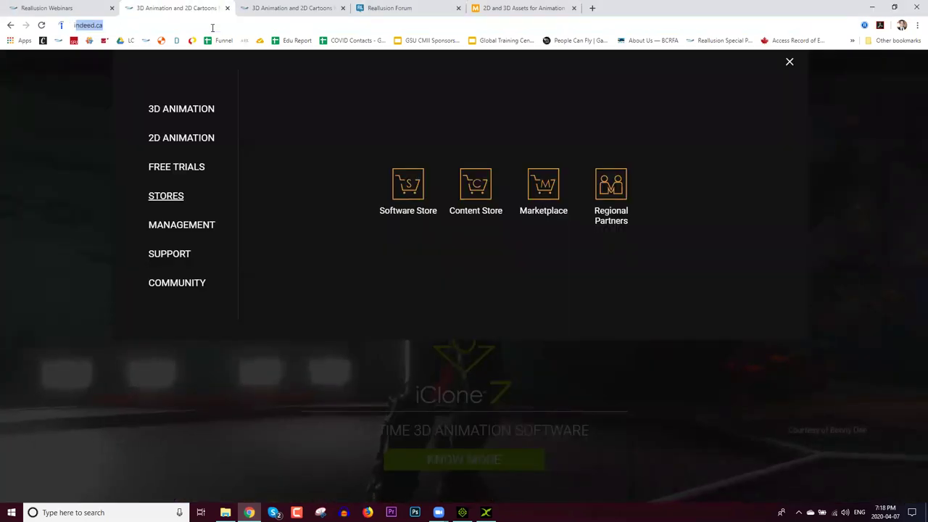
{"action": "type", "text": "clone substance "}
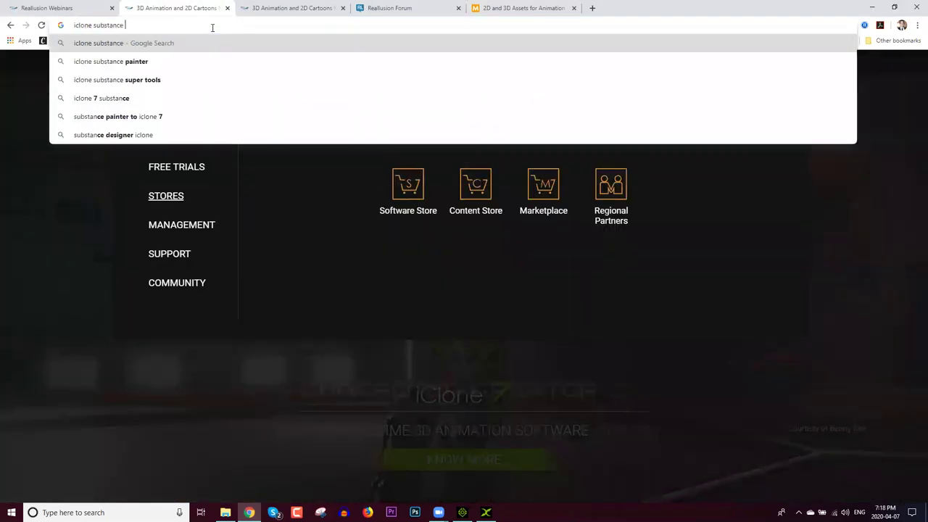
{"action": "type", "text": "200"}
{"action": "key", "text": "Return"}
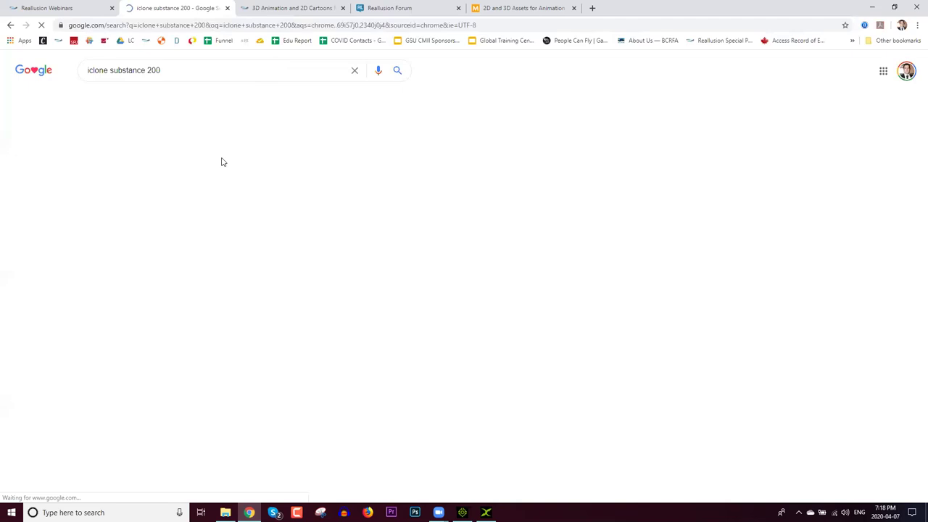
{"action": "left_click", "coordinate": [223, 159]}
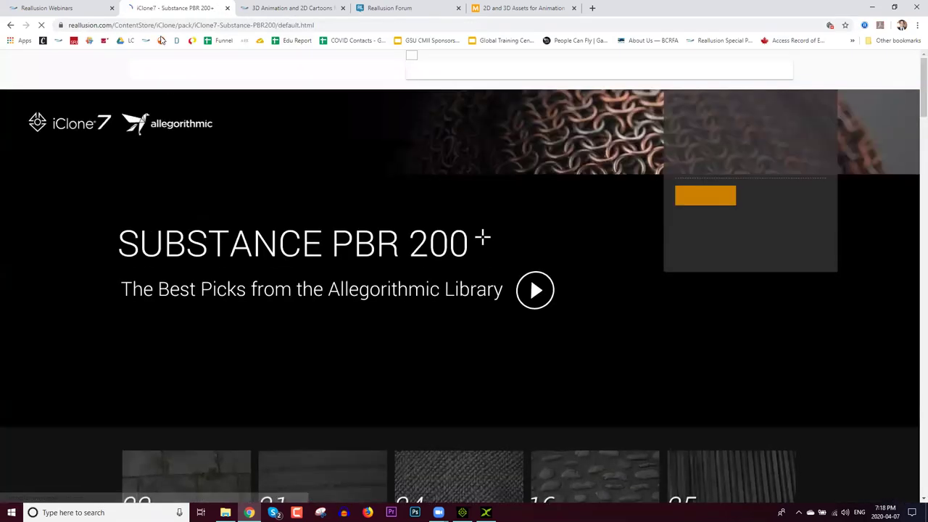
Step: Load the Substance PBR 200+ page again from its full web address
{"action": "left_click", "coordinate": [627, 23]}
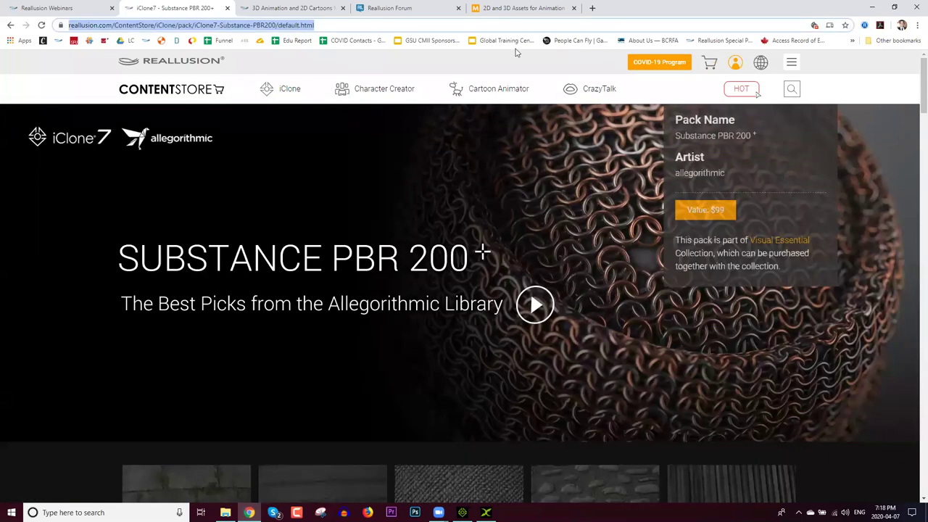
{"action": "type", "text": "https://www.reallusion.com/ContentStore/iClone/pack/iClone7-Substance-PBR200/default.html"}
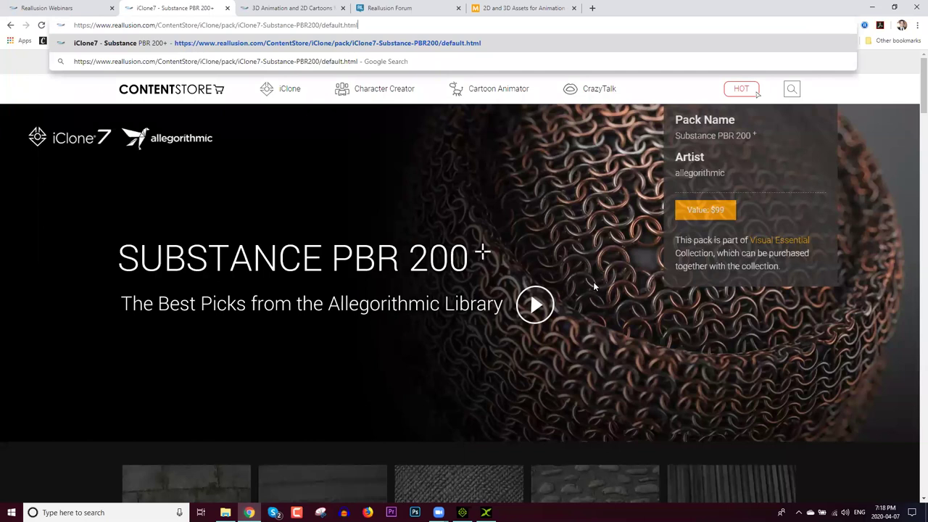
{"action": "key", "text": "Return"}
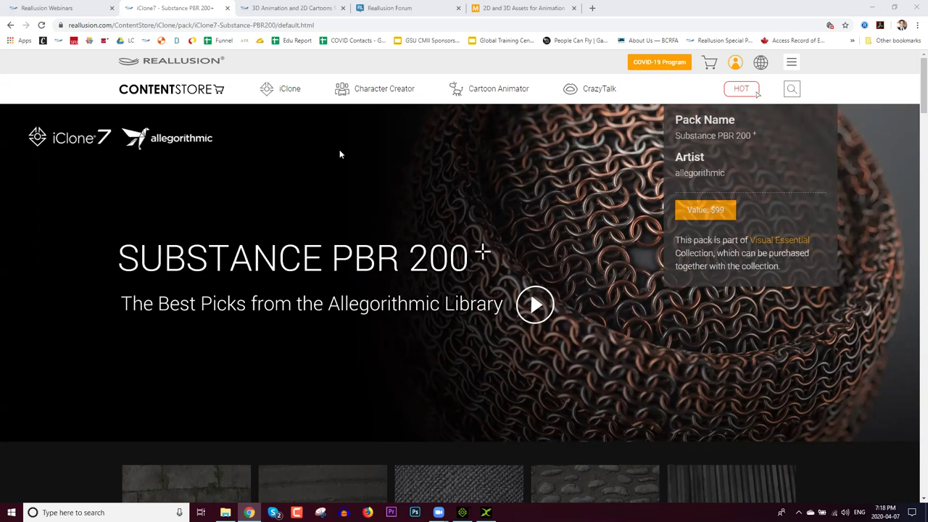
Step: Search the web for "iclone light tools" and open the Light Studio content pack page
{"action": "left_click", "coordinate": [197, 26]}
{"action": "type", "text": "iclone light tools"}
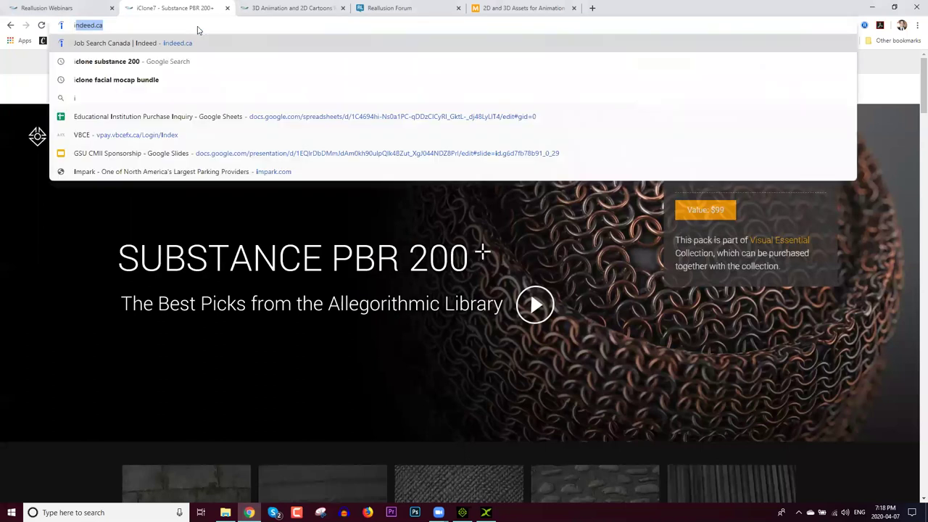
{"action": "key", "text": "Return"}
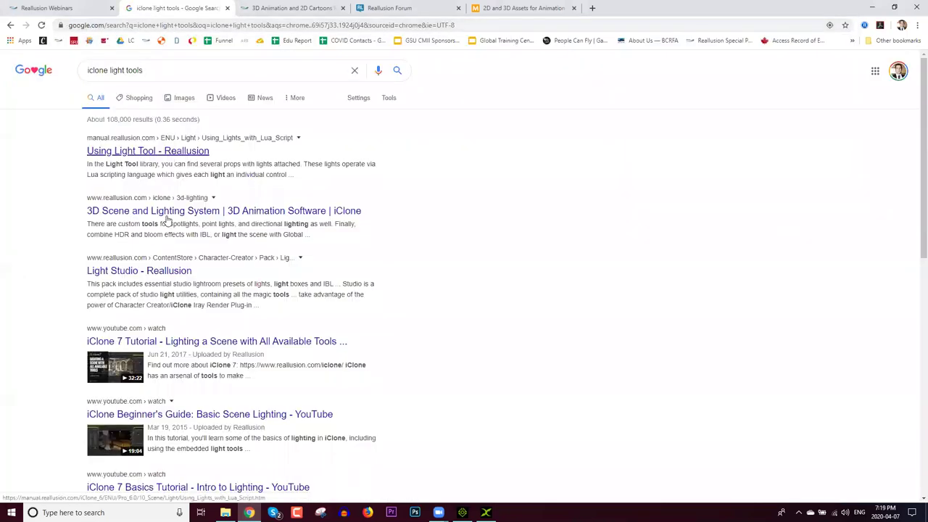
{"action": "left_click", "coordinate": [156, 270]}
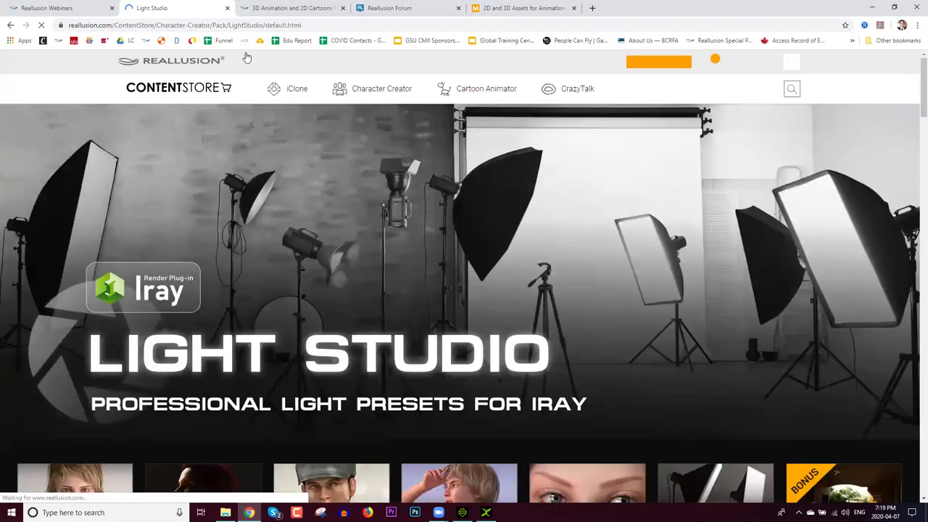
Step: Select the Light Studio page's address and enter it again as the full web address
{"action": "key", "text": "ctrl+l"}
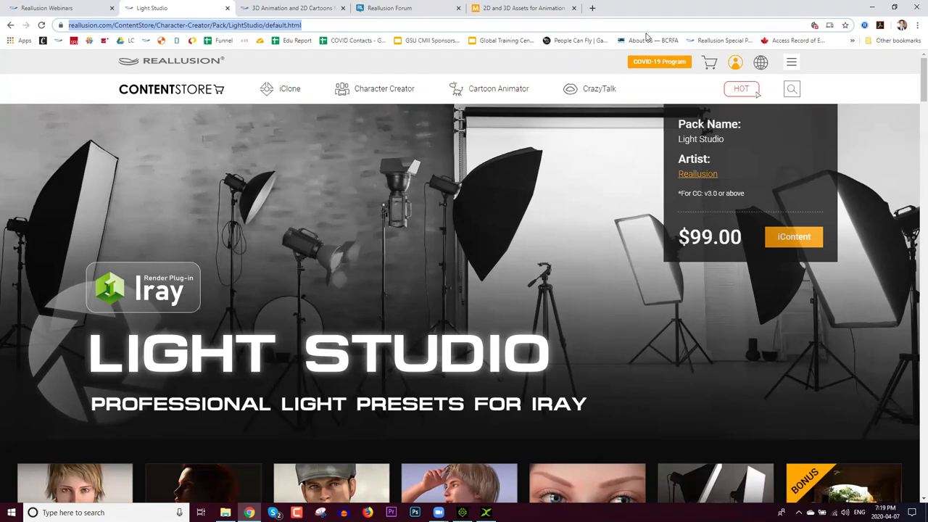
{"action": "type", "text": "https://www.reallusion.com/ContentStore/Character-Creator/Pack/LightStudio/default.html"}
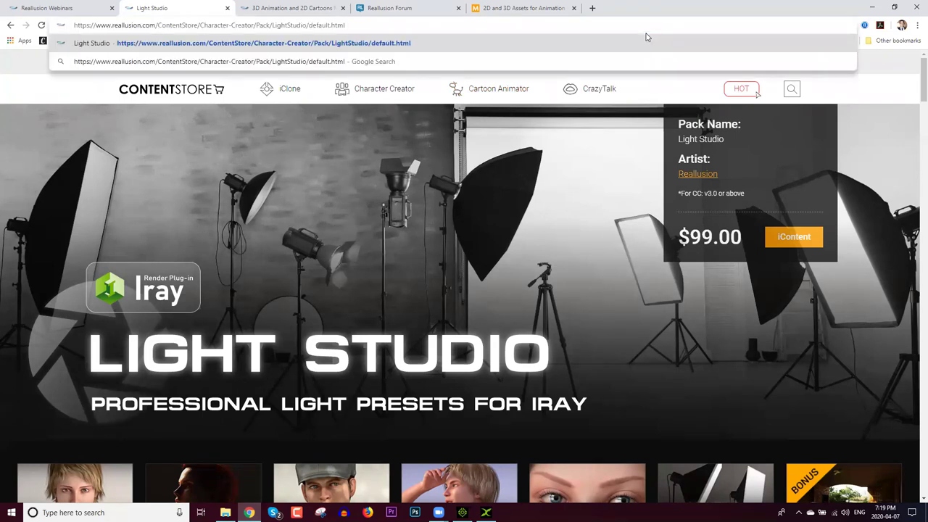
{"action": "key", "text": "alt+Tab"}
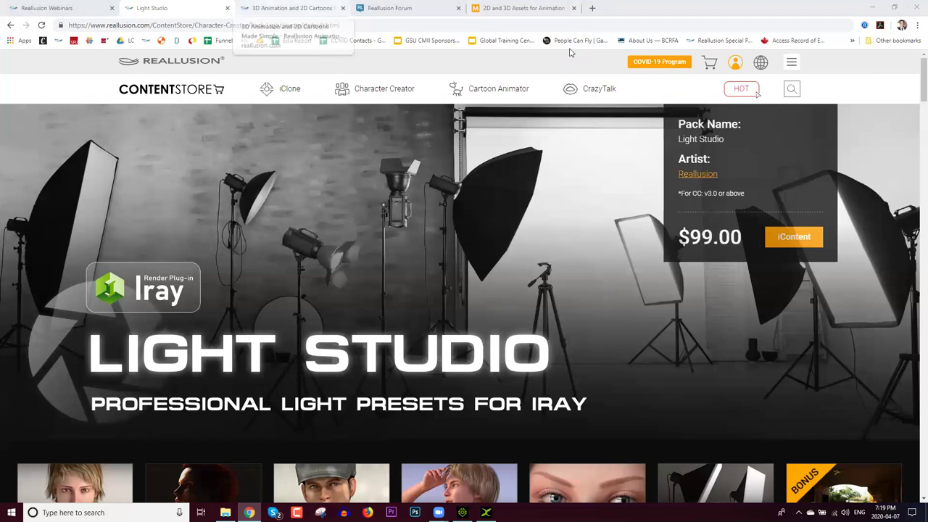
Step: Check the Reallusion home page and go back to the Substance PBR 200+ page
{"action": "key", "text": "ctrl+Tab"}
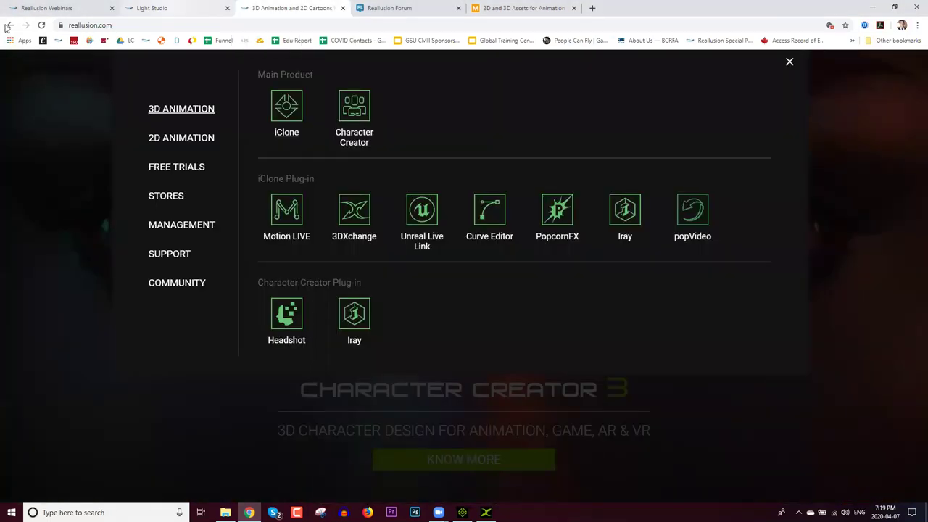
{"action": "key", "text": "ctrl+shift+Tab"}
{"action": "left_click", "coordinate": [9, 25]}
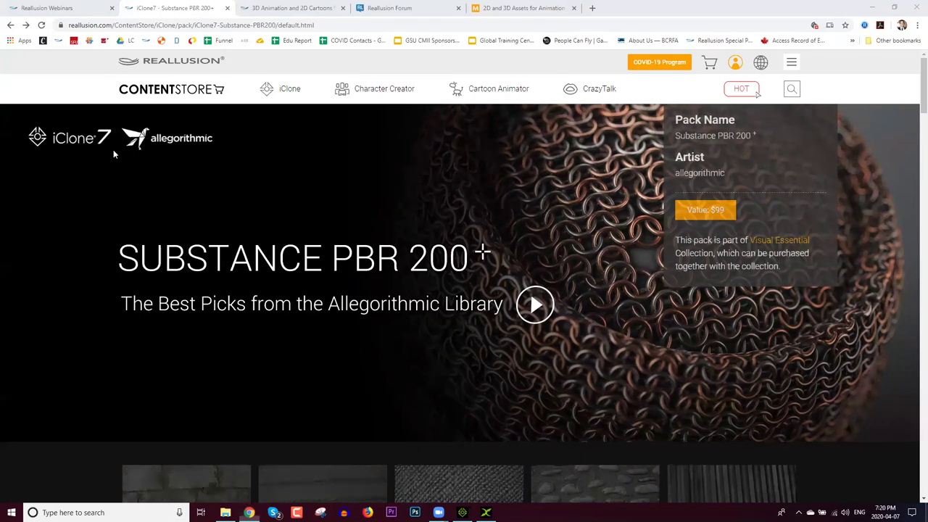
Step: Show the desktop and launch Character Creator 3 from the Reallusion Hub product list
{"action": "key", "text": "super+d"}
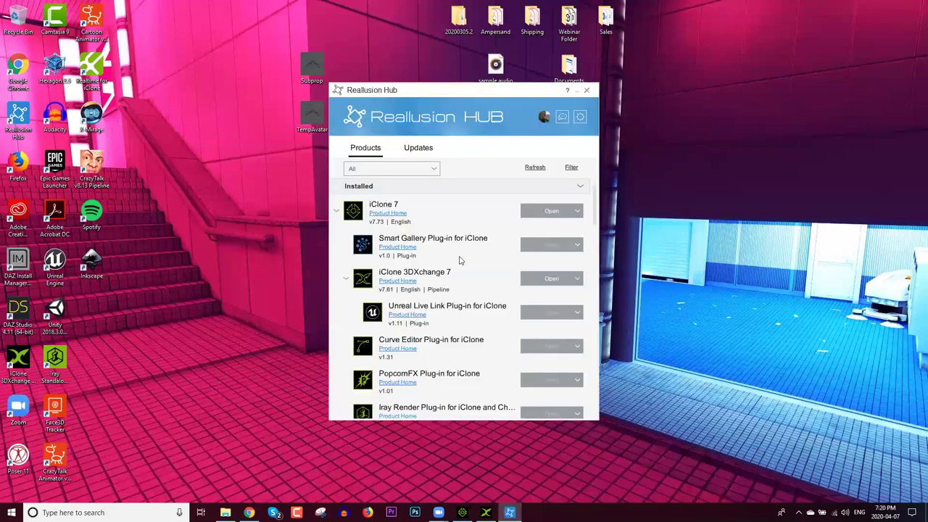
{"action": "scroll", "coordinate": [459, 262], "scroll_direction": "down", "scroll_amount": 5}
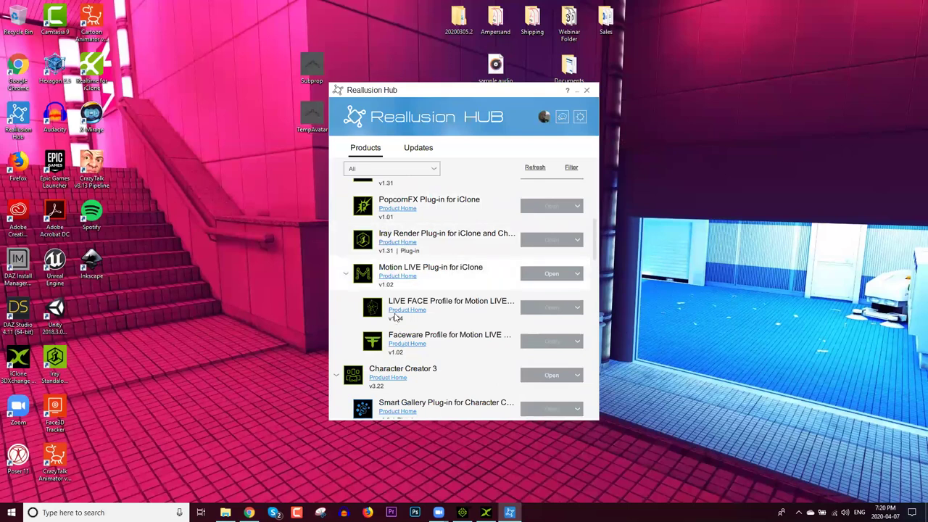
{"action": "scroll", "coordinate": [398, 321], "scroll_direction": "down", "scroll_amount": 2}
{"action": "left_click", "coordinate": [538, 314]}
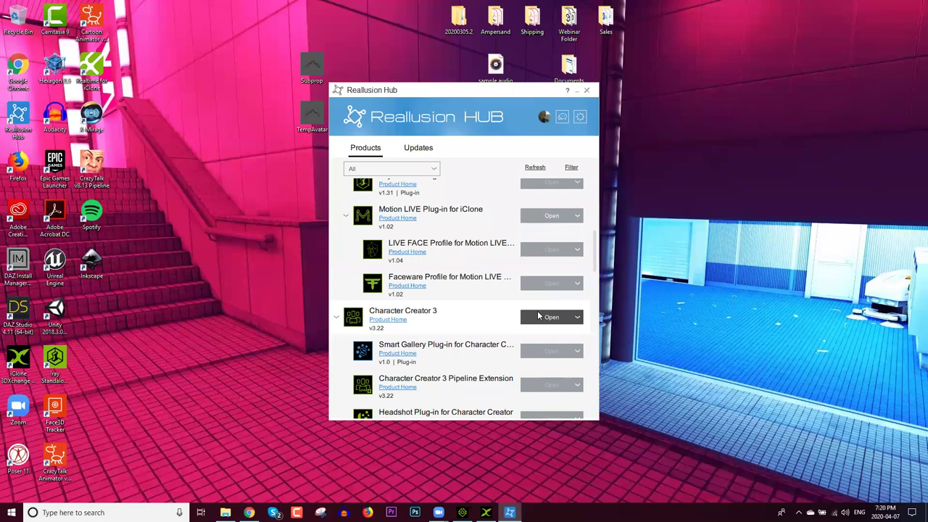
{"action": "left_click", "coordinate": [538, 317]}
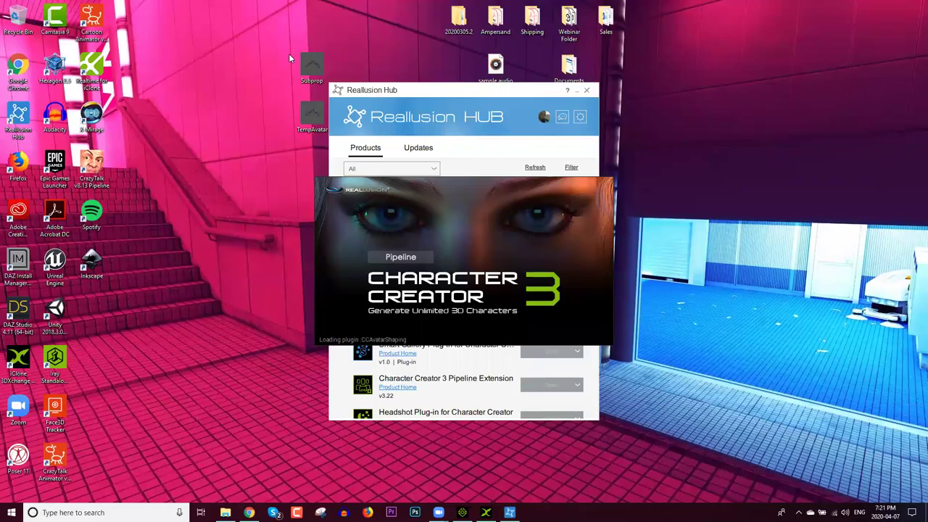
{"action": "key", "text": "alt+Tab"}
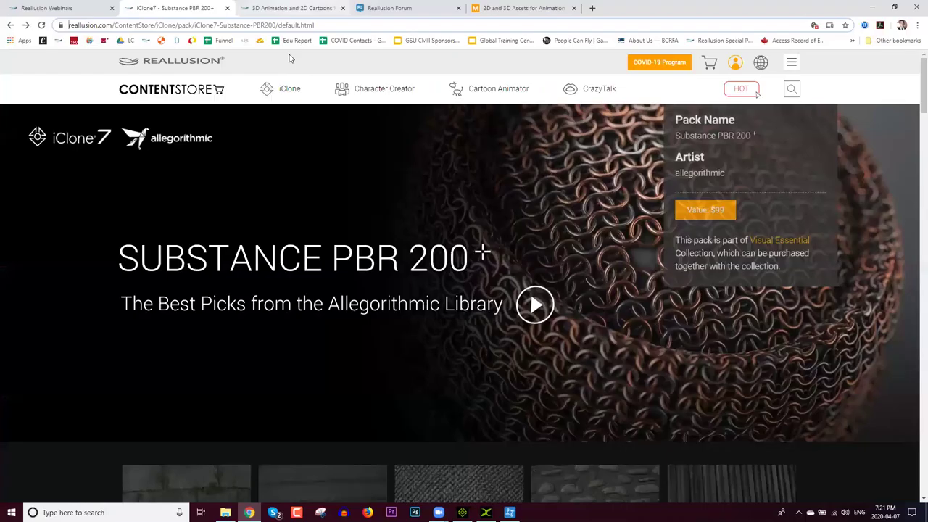
{"action": "left_click", "coordinate": [216, 26]}
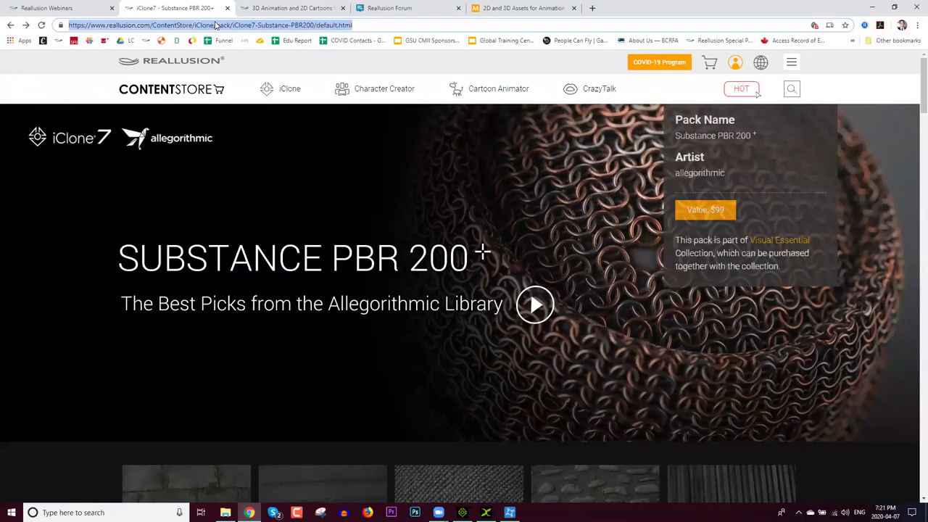
{"action": "type", "text": "marvelous de"}
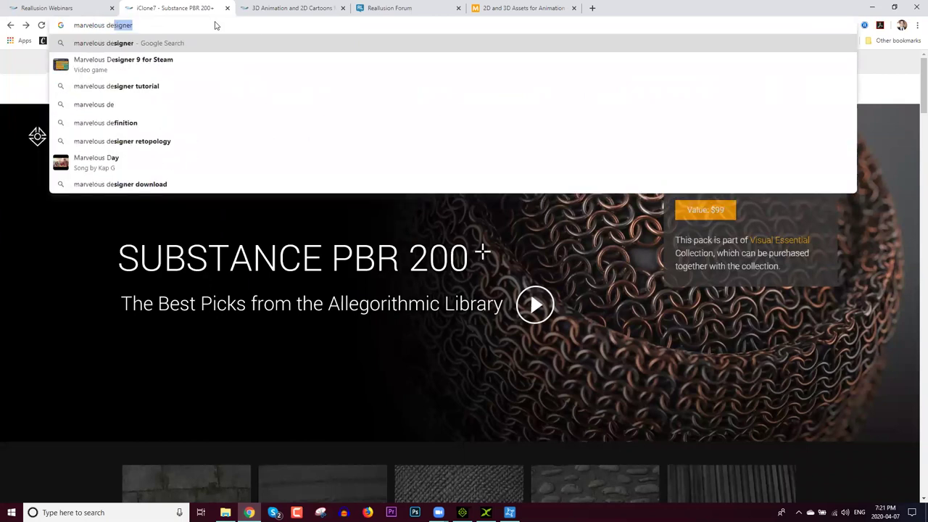
{"action": "key", "text": "Return"}
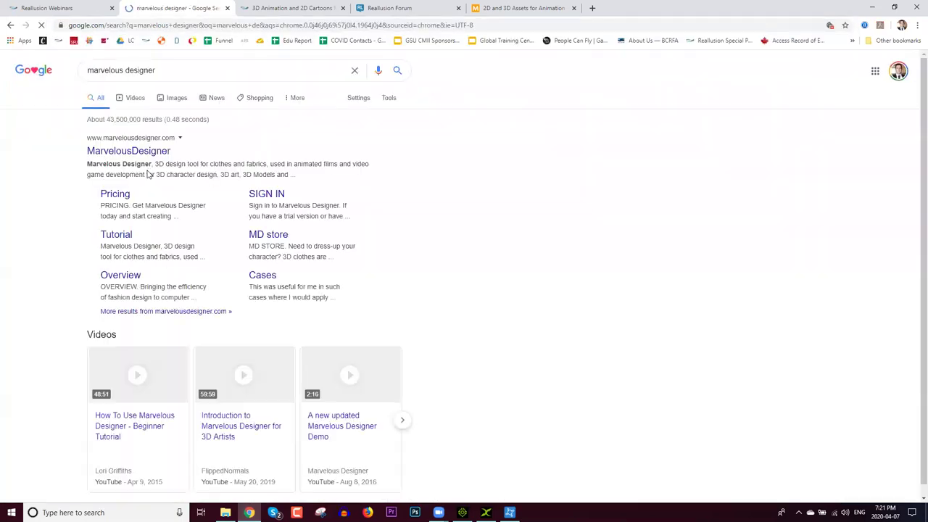
{"action": "left_click", "coordinate": [201, 145]}
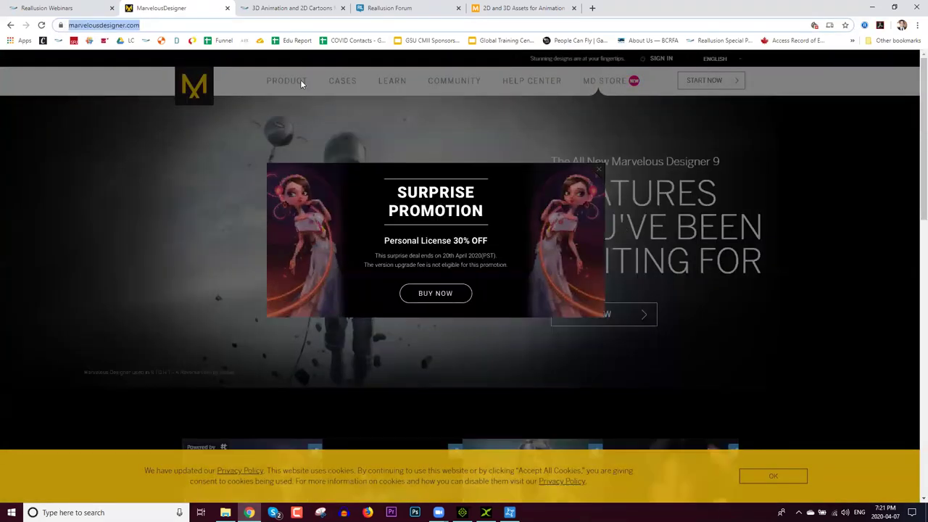
{"action": "triple_click", "coordinate": [154, 24]}
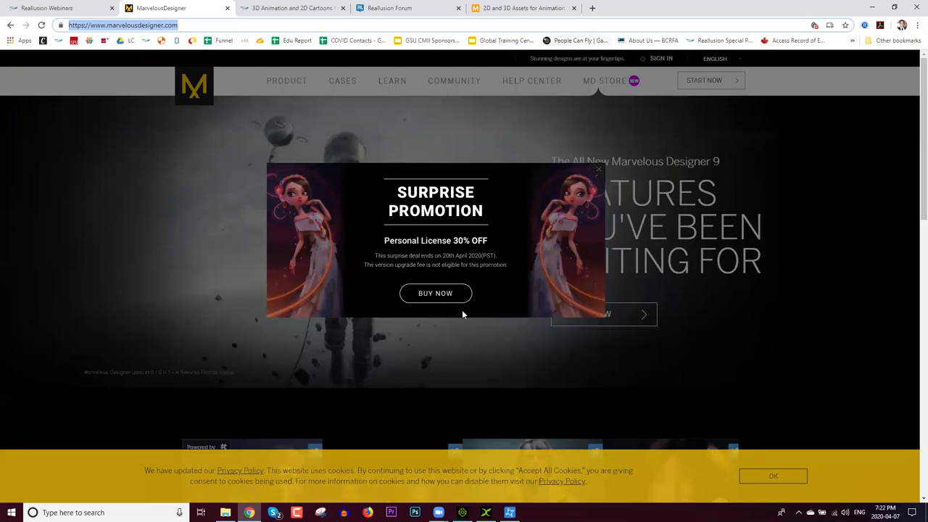
{"action": "type", "text": "https://www.marvelousdesigner.com/"}
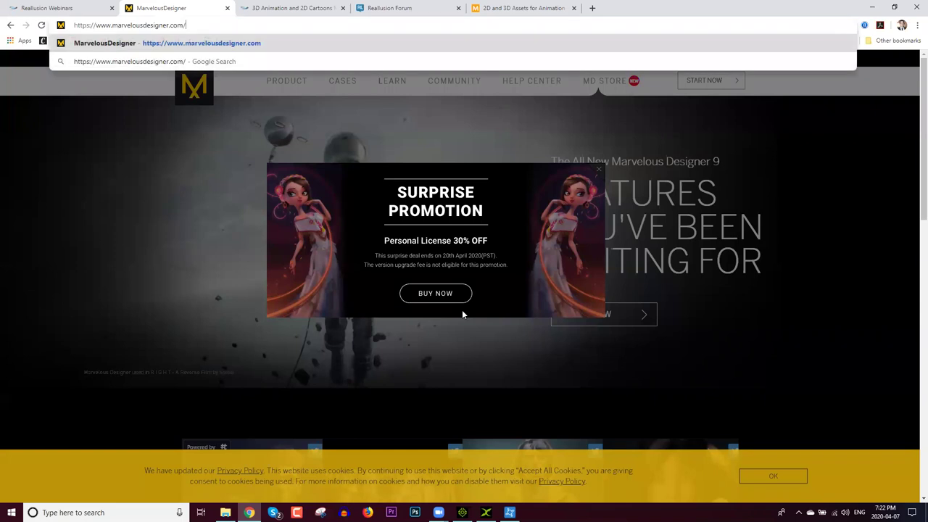
Step: Close 3DXchange without exporting the data and close the Reallusion Hub
{"action": "left_click", "coordinate": [557, 298]}
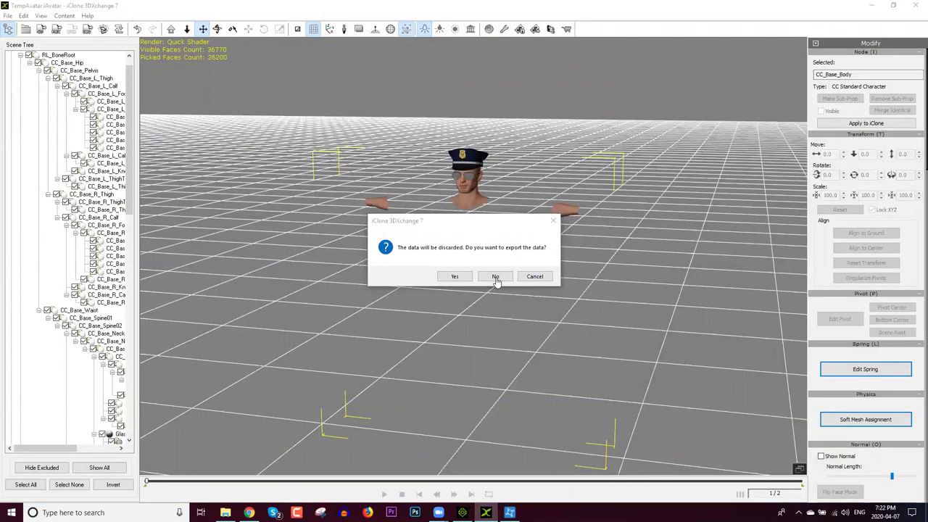
{"action": "left_click", "coordinate": [495, 277]}
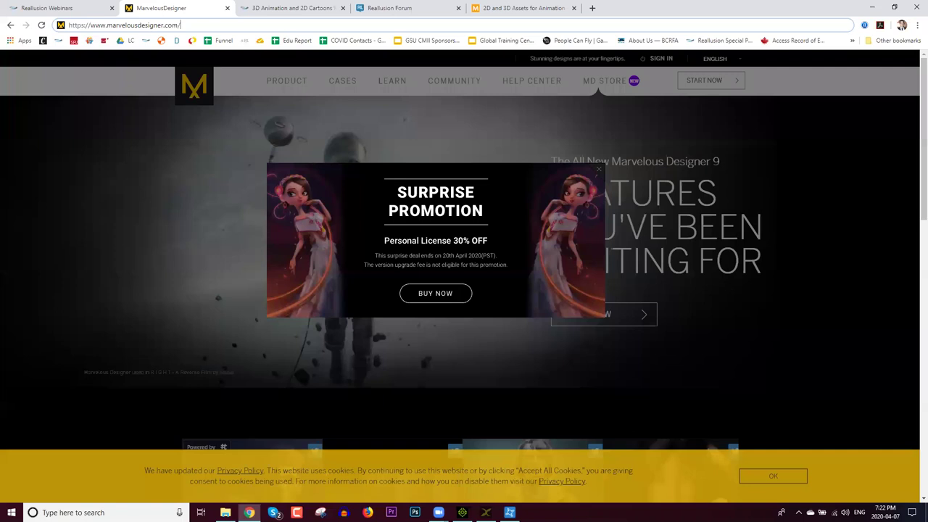
{"action": "left_click", "coordinate": [486, 513]}
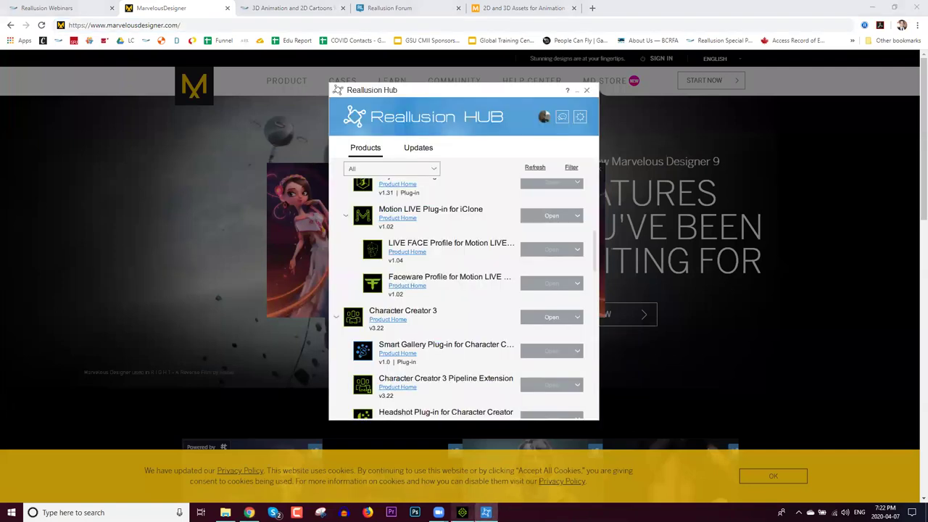
{"action": "left_click", "coordinate": [587, 90]}
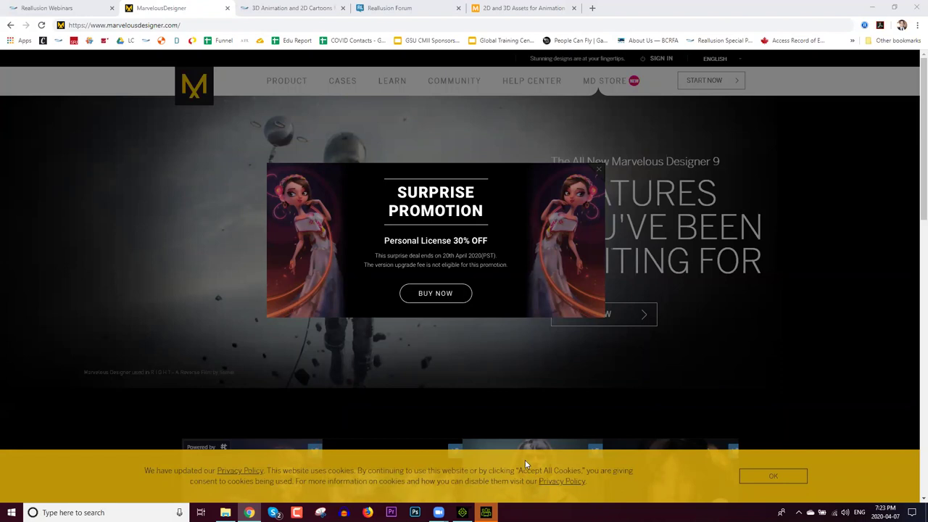
Step: Switch to Character Creator and try to load the Paige Export_LODGroup FBX character with Transformer
{"action": "left_click", "coordinate": [485, 513]}
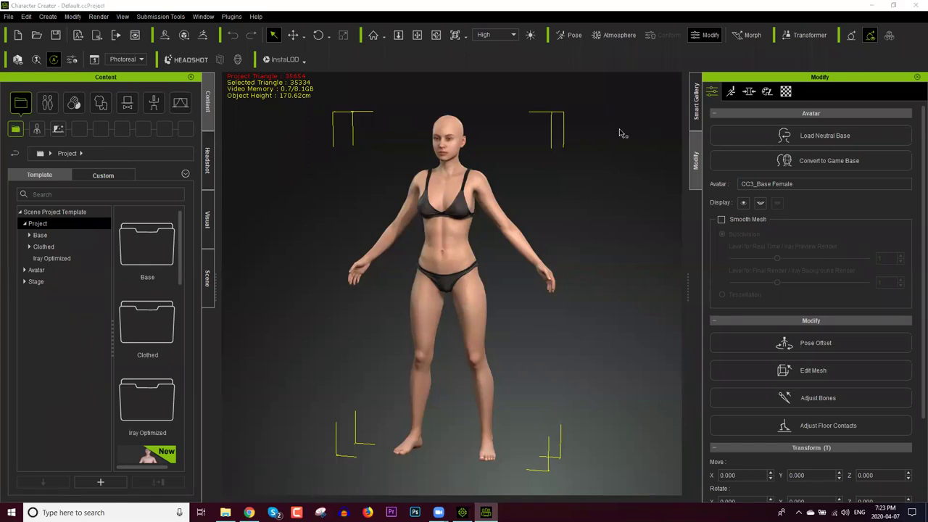
{"action": "left_click", "coordinate": [797, 34]}
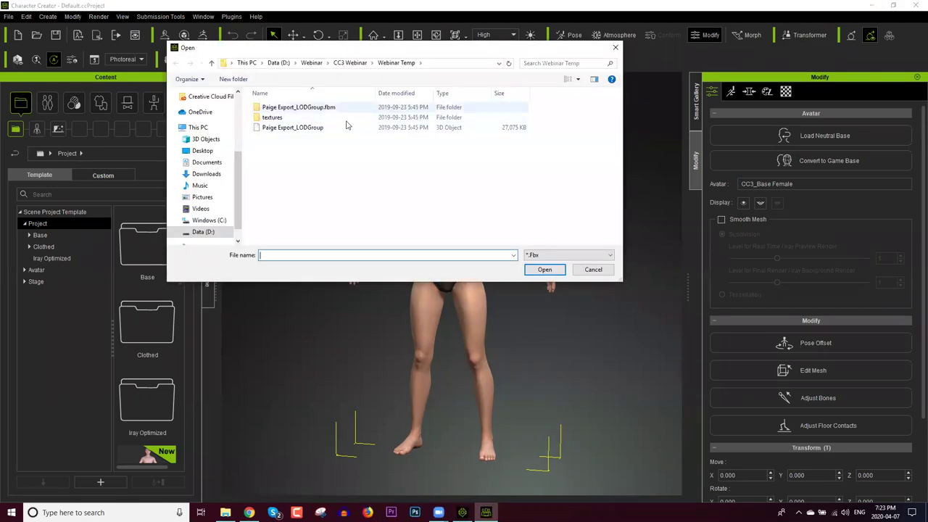
{"action": "left_click", "coordinate": [296, 133]}
{"action": "double_click", "coordinate": [296, 128]}
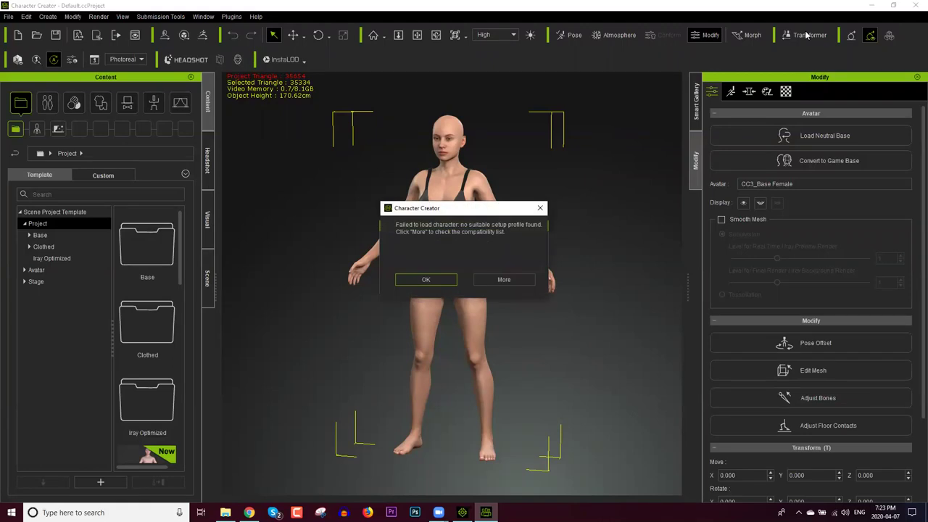
{"action": "left_click", "coordinate": [444, 279]}
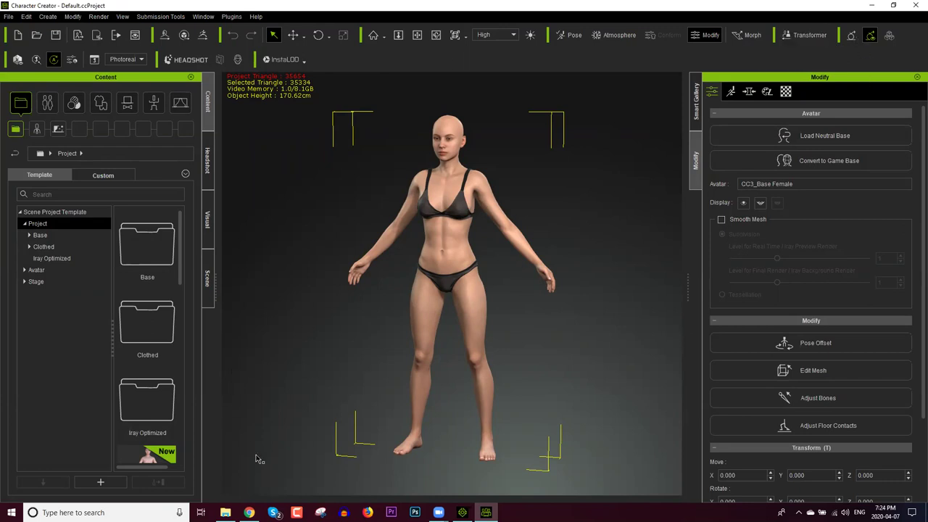
Step: Switch to Chrome and select the Marvelous Designer page's address for a new search
{"action": "left_click", "coordinate": [248, 512]}
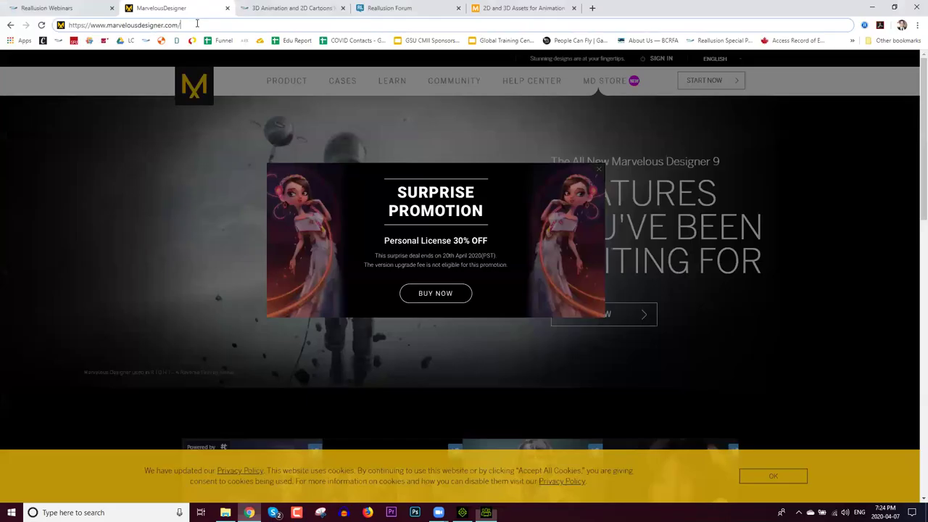
{"action": "left_click", "coordinate": [197, 22]}
{"action": "type", "text": "iclone da"}
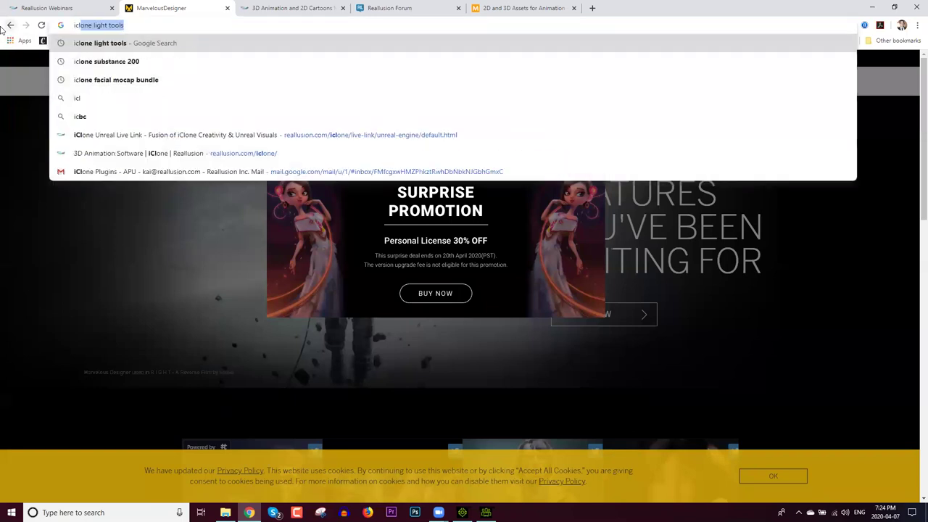
{"action": "key", "text": "BackSpace"}
{"action": "key", "text": "BackSpace"}
{"action": "key", "text": "BackSpace"}
{"action": "key", "text": "BackSpace"}
{"action": "key", "text": "BackSpace"}
{"action": "key", "text": "BackSpace"}
{"action": "key", "text": "BackSpace"}
{"action": "key", "text": "BackSpace"}
{"action": "key", "text": "BackSpace"}
Step: Search the web for "character creator daz transformer" and open Reallusion's Daz & Poser 3D Characters page
{"action": "type", "text": "character creator da"}
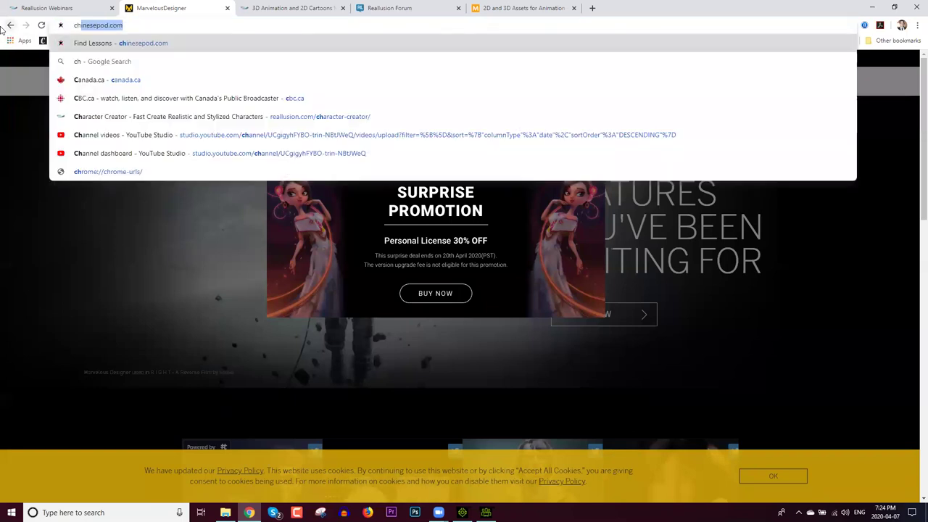
{"action": "type", "text": "z transformer"}
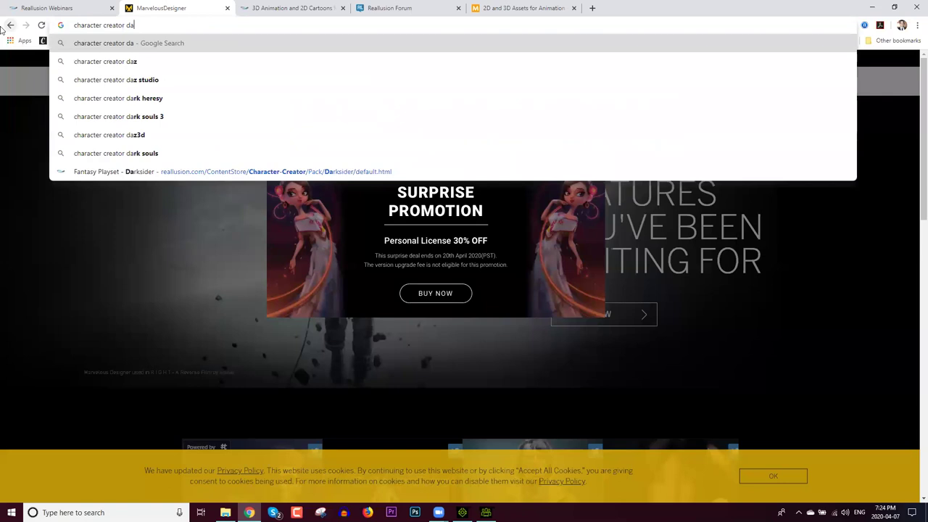
{"action": "key", "text": "Return"}
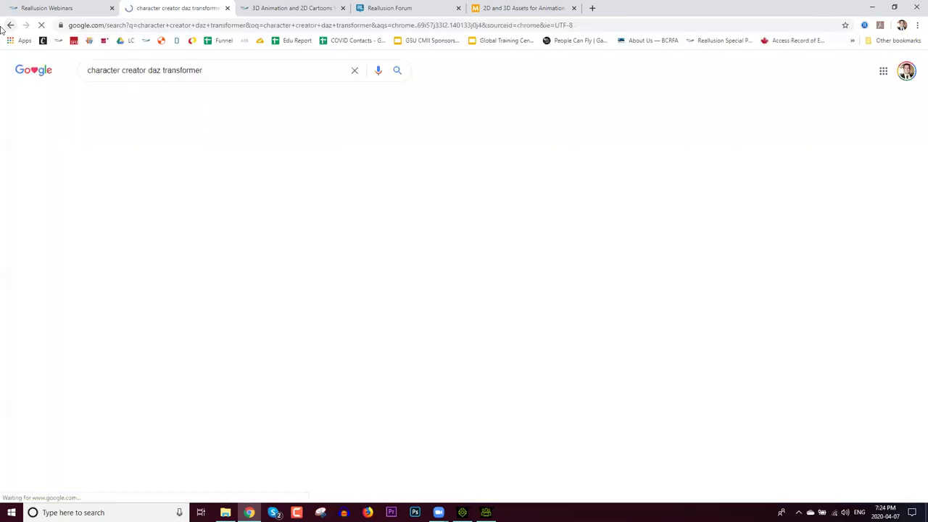
{"action": "scroll", "coordinate": [537, 247], "scroll_direction": "down", "scroll_amount": 1}
{"action": "scroll", "coordinate": [526, 245], "scroll_direction": "down", "scroll_amount": 3}
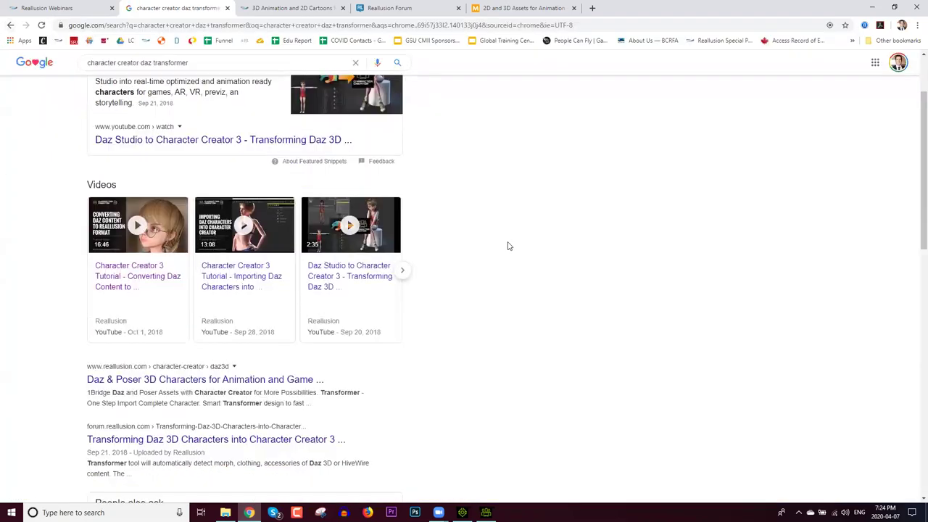
{"action": "left_click", "coordinate": [192, 283]}
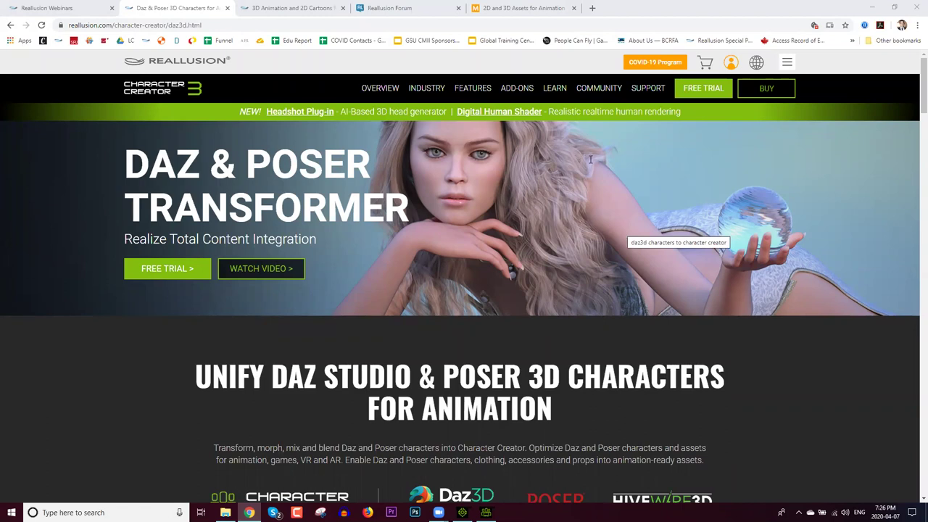
Step: Go to the open Reallusion home page and open the Character Creator tutorials page from it
{"action": "left_click", "coordinate": [289, 8]}
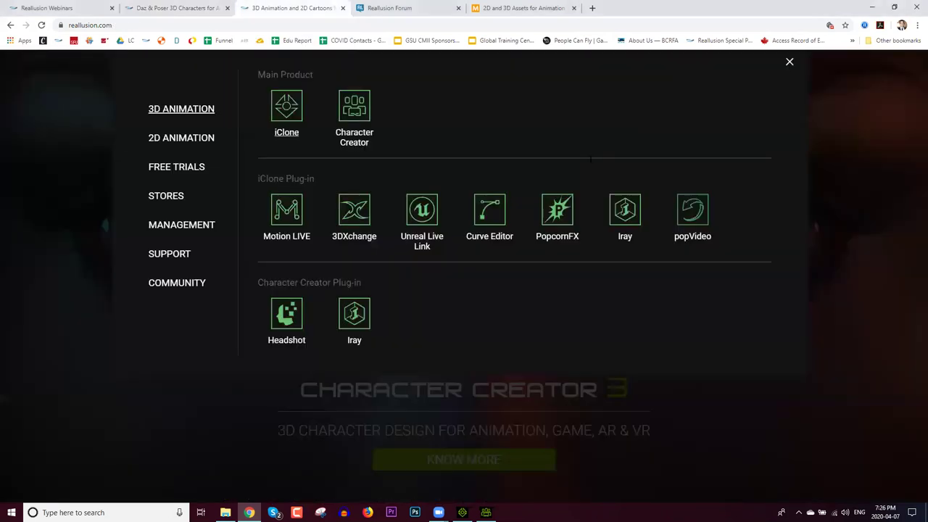
{"action": "key", "text": "ctrl+l"}
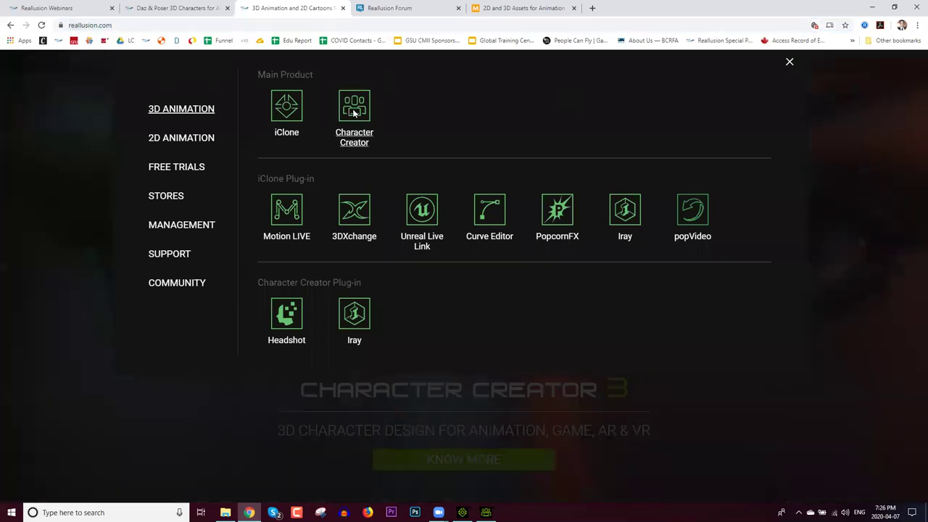
{"action": "left_click", "coordinate": [356, 116]}
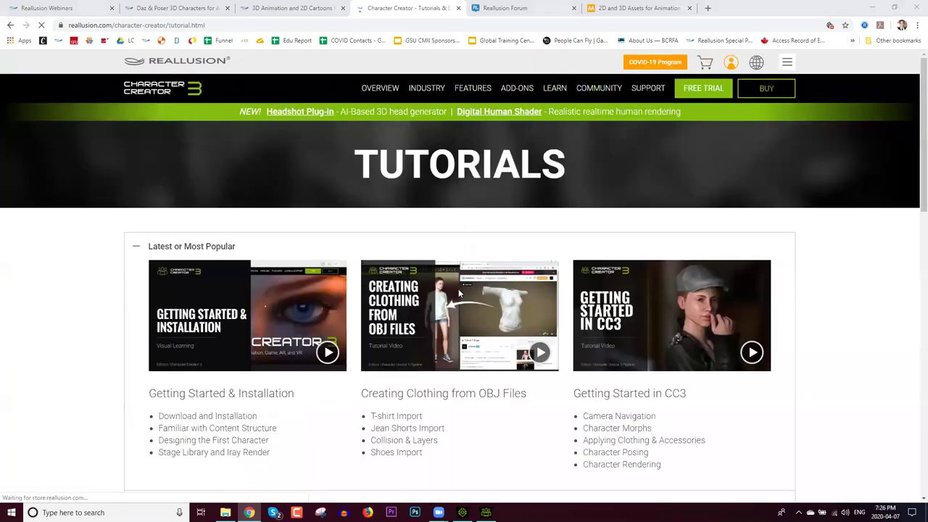
Step: Examine the Character Creator tutorial categories, including Daz & Poser, Unreal and GoZ, and switch to the Reallusion Forum page
{"action": "scroll", "coordinate": [454, 290], "scroll_direction": "down", "scroll_amount": 6}
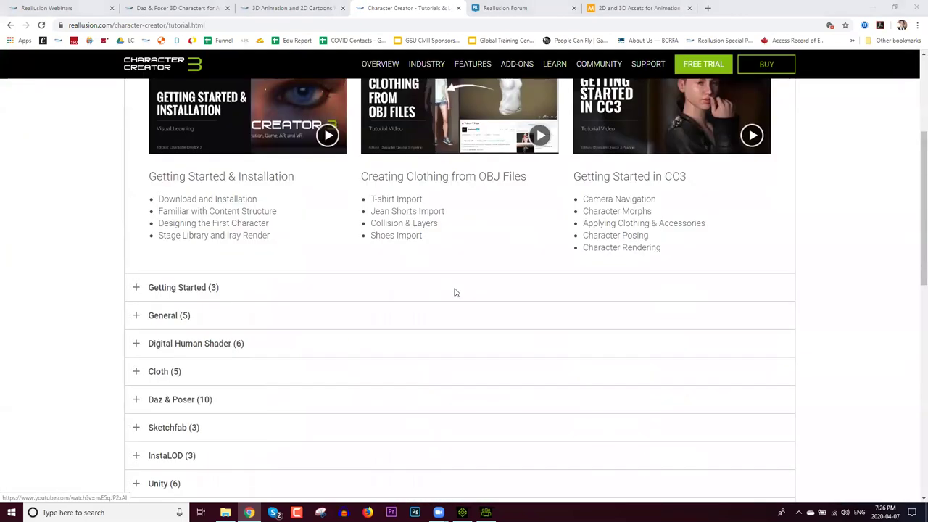
{"action": "scroll", "coordinate": [423, 290], "scroll_direction": "up", "scroll_amount": 1}
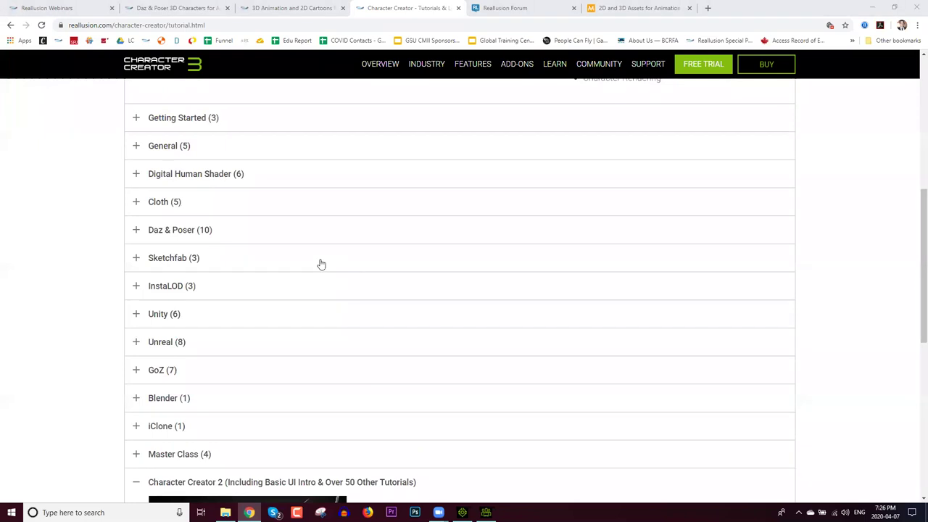
{"action": "scroll", "coordinate": [319, 264], "scroll_direction": "up", "scroll_amount": 1}
{"action": "scroll", "coordinate": [317, 264], "scroll_direction": "down", "scroll_amount": 3}
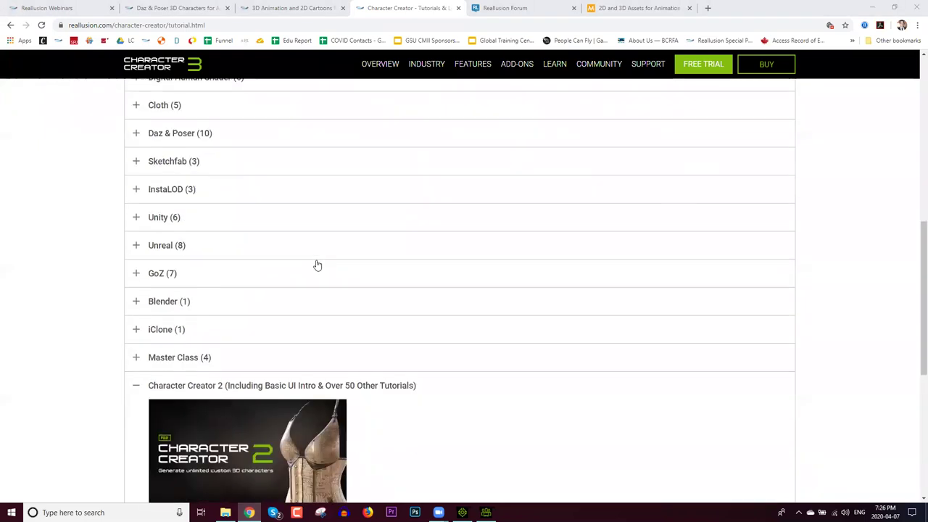
{"action": "scroll", "coordinate": [317, 265], "scroll_direction": "down", "scroll_amount": 5}
{"action": "scroll", "coordinate": [317, 266], "scroll_direction": "up", "scroll_amount": 4}
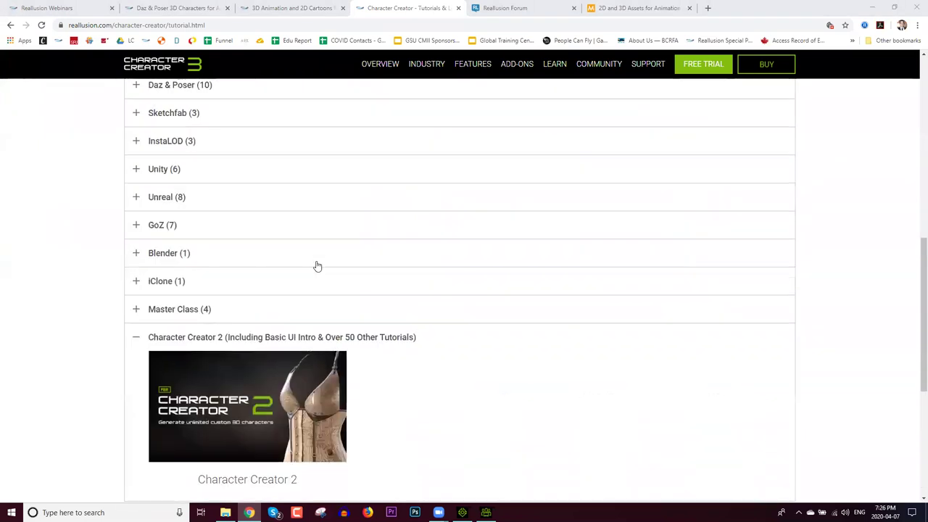
{"action": "scroll", "coordinate": [317, 265], "scroll_direction": "up", "scroll_amount": 5}
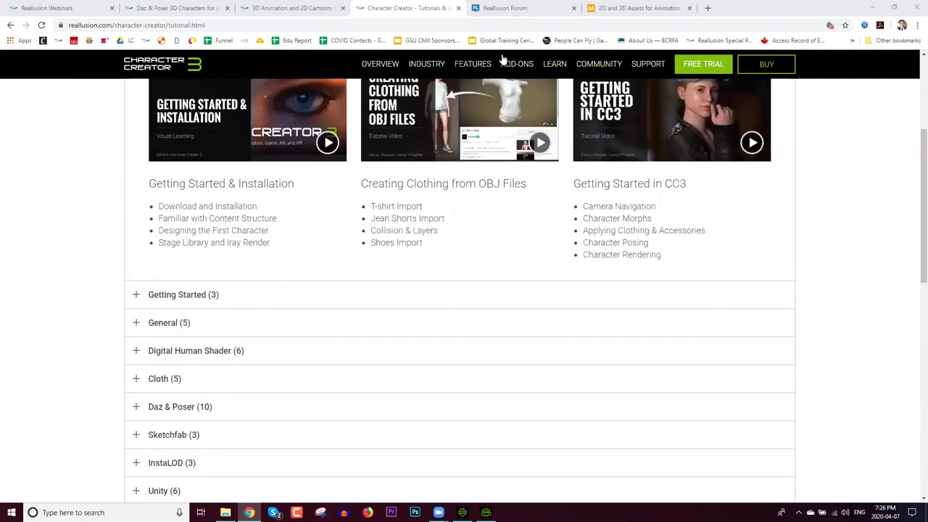
{"action": "scroll", "coordinate": [503, 58], "scroll_direction": "up", "scroll_amount": 2}
{"action": "key", "text": "ctrl+Tab"}
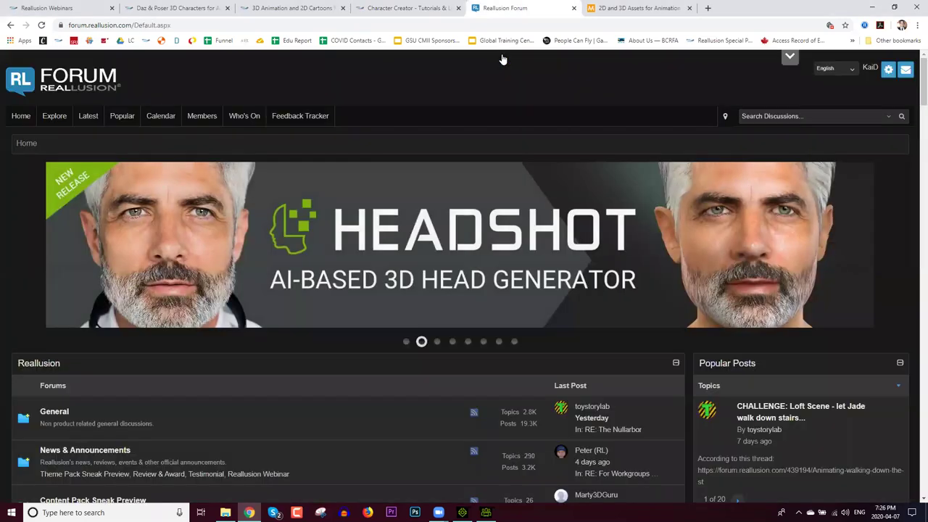
Step: Open the Reallusion Developer Center and look through its home page's content and plug-in development options
{"action": "left_click", "coordinate": [504, 57]}
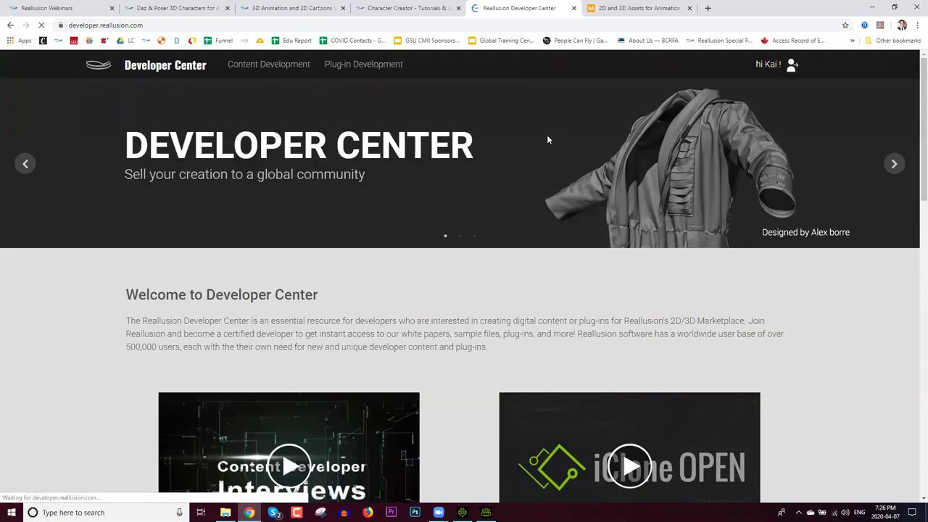
{"action": "scroll", "coordinate": [388, 297], "scroll_direction": "down", "scroll_amount": 6}
{"action": "scroll", "coordinate": [395, 297], "scroll_direction": "down", "scroll_amount": 6}
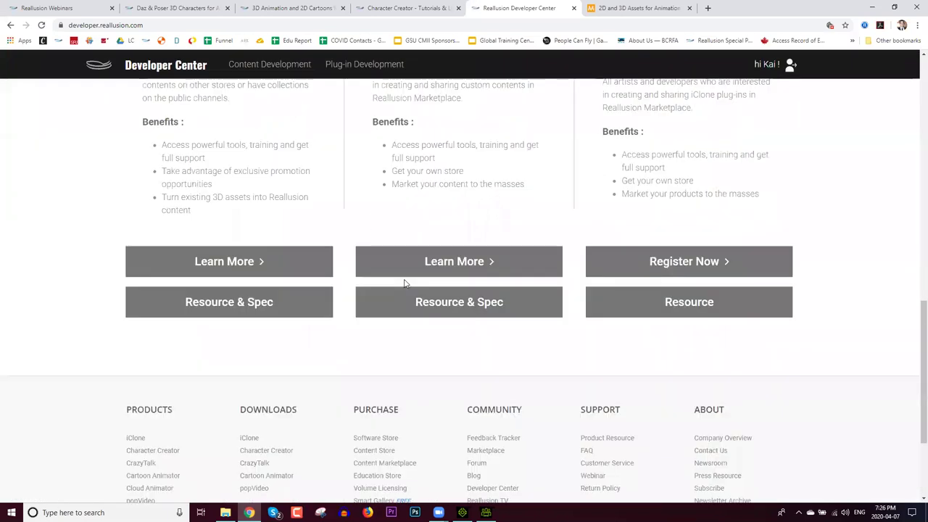
{"action": "scroll", "coordinate": [406, 285], "scroll_direction": "up", "scroll_amount": 8}
{"action": "scroll", "coordinate": [407, 285], "scroll_direction": "up", "scroll_amount": 4}
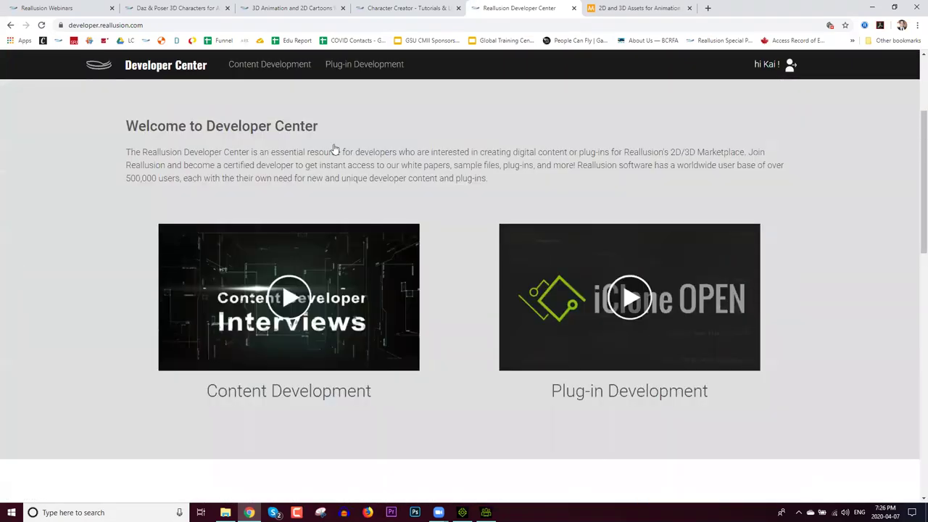
Step: Open the Character Creator content development resources and highlight the Cloth Design [Basic Concepts] guides and tutorials
{"action": "mouse_move", "coordinate": [270, 66]}
{"action": "mouse_move", "coordinate": [291, 108]}
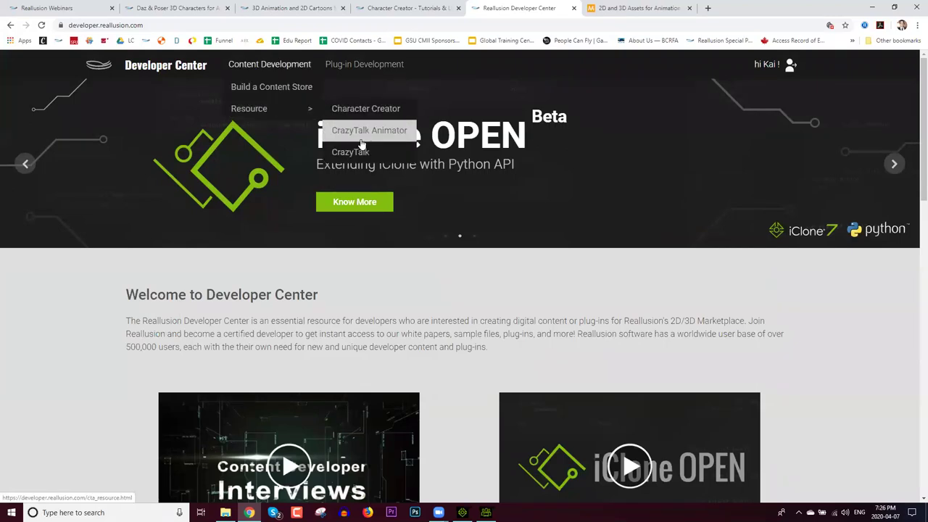
{"action": "left_click", "coordinate": [369, 111]}
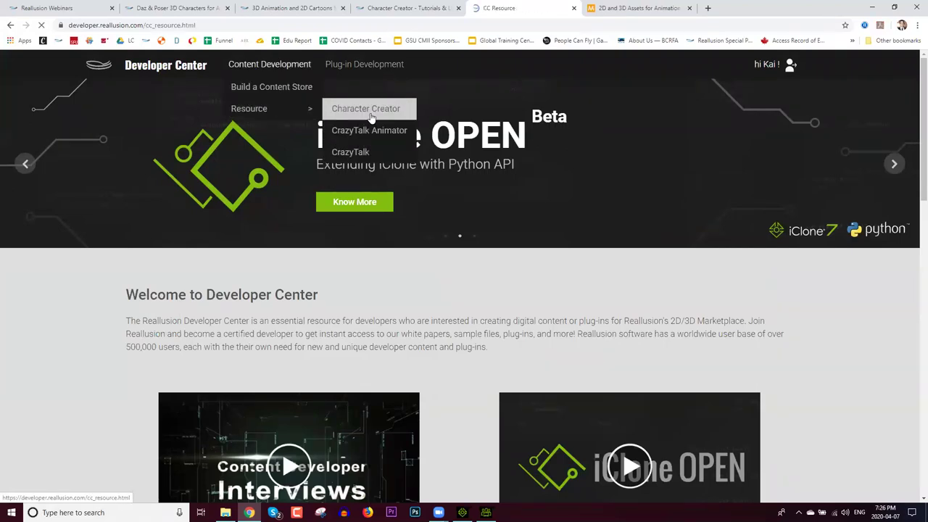
{"action": "scroll", "coordinate": [470, 305], "scroll_direction": "down", "scroll_amount": 2}
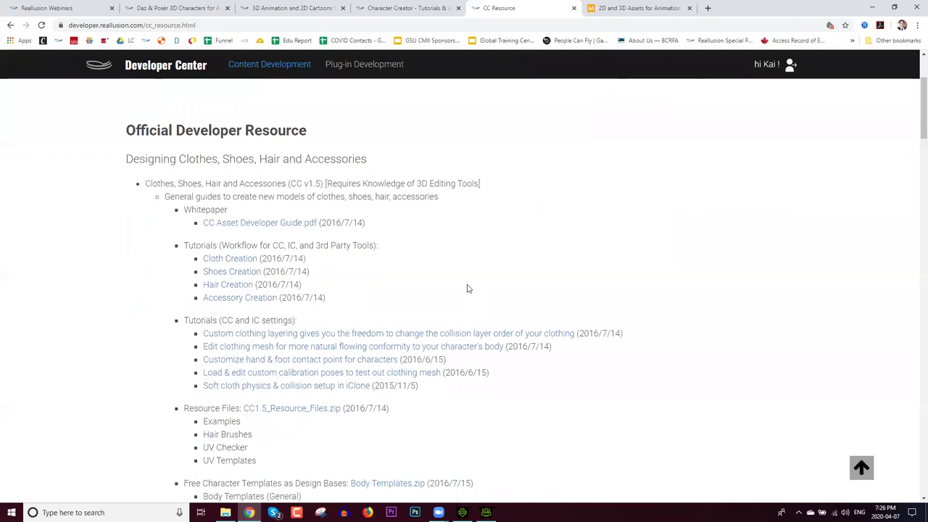
{"action": "scroll", "coordinate": [435, 275], "scroll_direction": "down", "scroll_amount": 2}
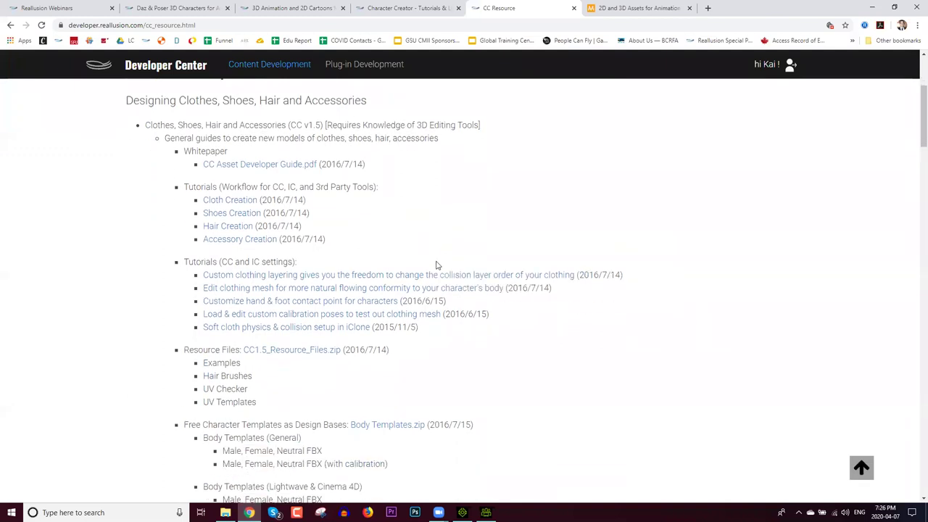
{"action": "scroll", "coordinate": [447, 287], "scroll_direction": "down", "scroll_amount": 5}
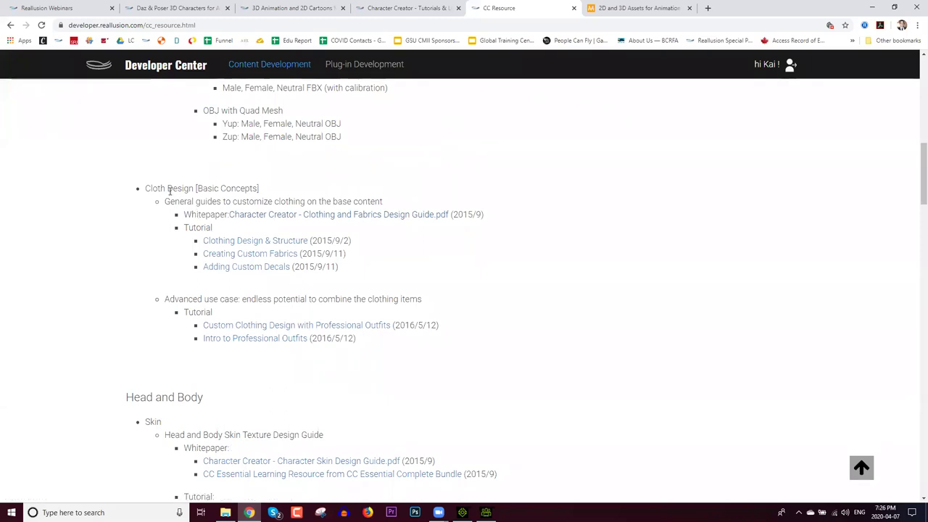
{"action": "left_click_drag", "start_coordinate": [166, 189], "coordinate": [259, 188]}
{"action": "left_click_drag", "start_coordinate": [508, 219], "coordinate": [498, 267]}
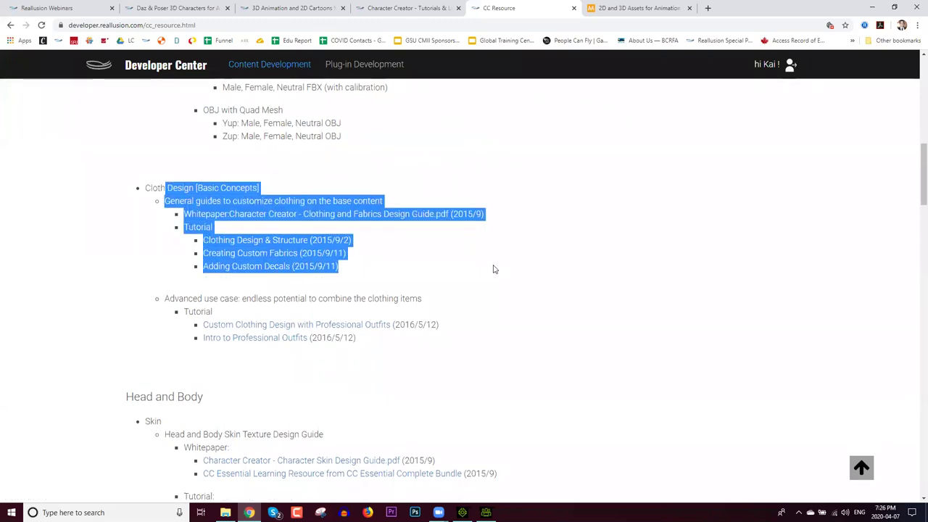
Step: Find the Marvelous Designer cloth design tutorials among the 3rd Party Resources and highlight them
{"action": "scroll", "coordinate": [497, 267], "scroll_direction": "down", "scroll_amount": 3}
{"action": "scroll", "coordinate": [497, 268], "scroll_direction": "down", "scroll_amount": 6}
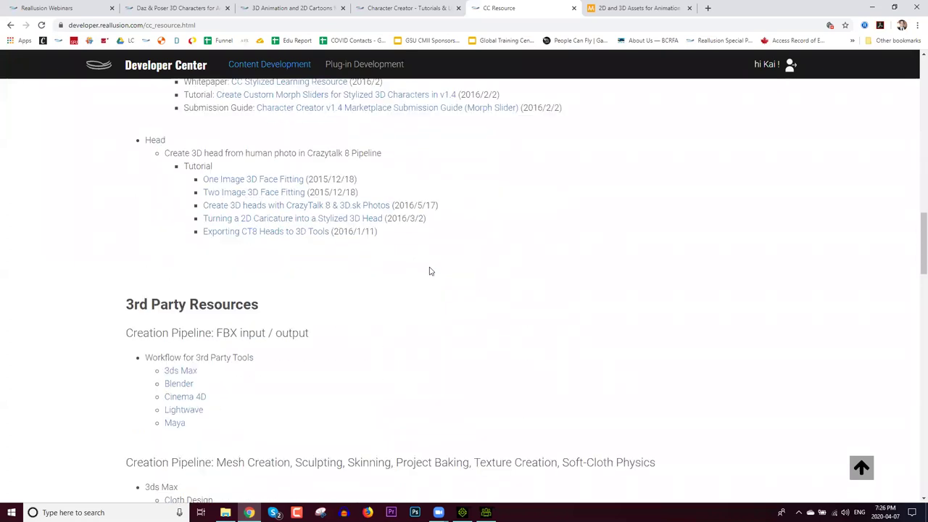
{"action": "scroll", "coordinate": [376, 274], "scroll_direction": "down", "scroll_amount": 1}
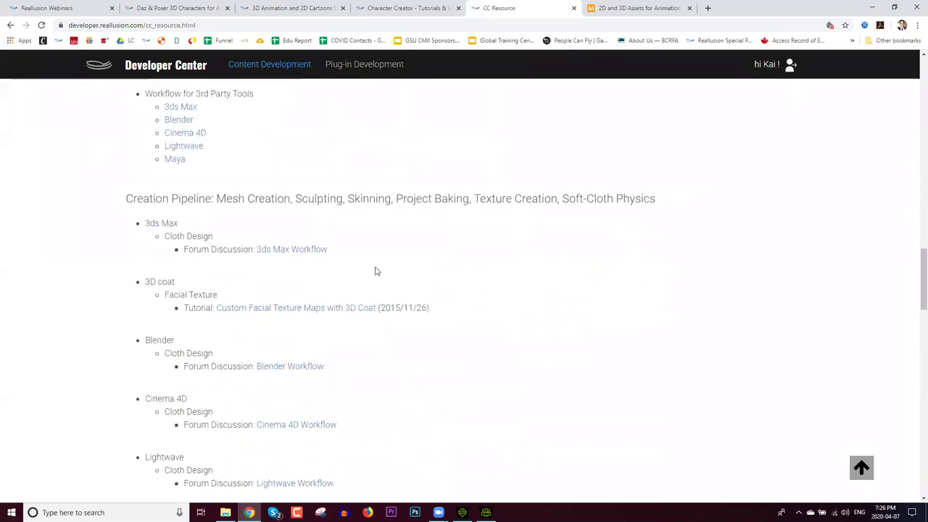
{"action": "scroll", "coordinate": [336, 186], "scroll_direction": "down", "scroll_amount": 3}
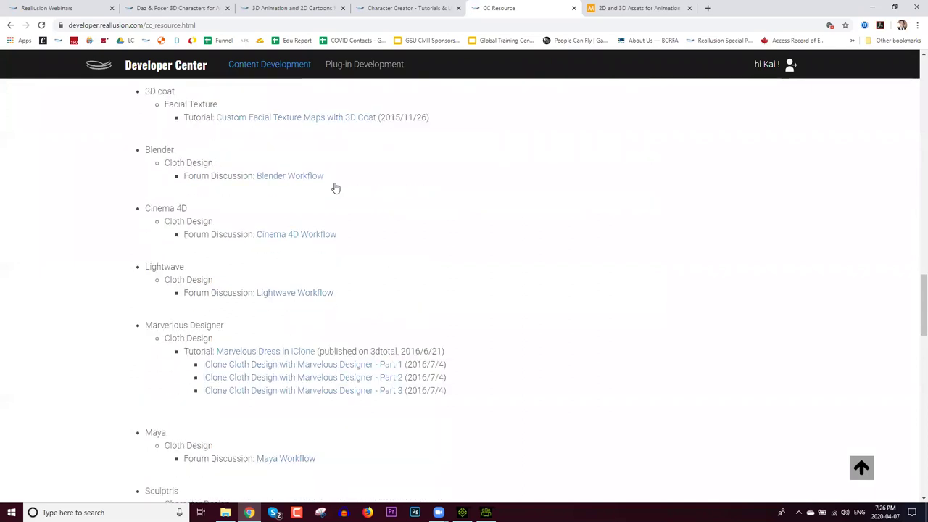
{"action": "left_click_drag", "start_coordinate": [172, 275], "coordinate": [520, 346]}
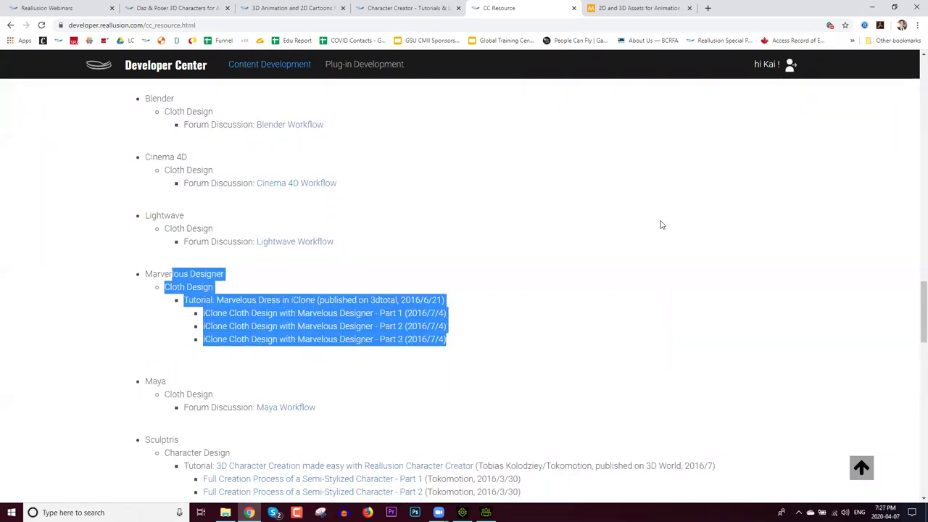
{"action": "left_click", "coordinate": [300, 26]}
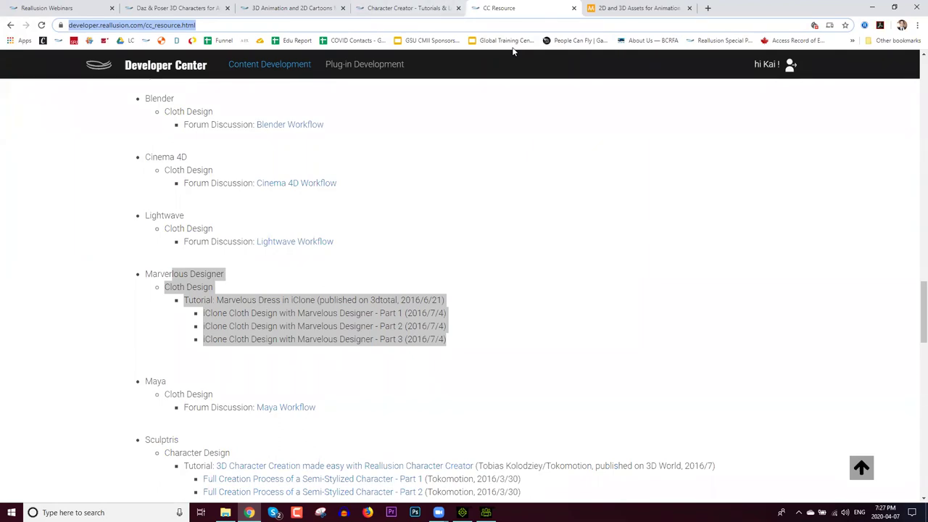
{"action": "type", "text": "https://developer.reallusion.com/cc_resource.html"}
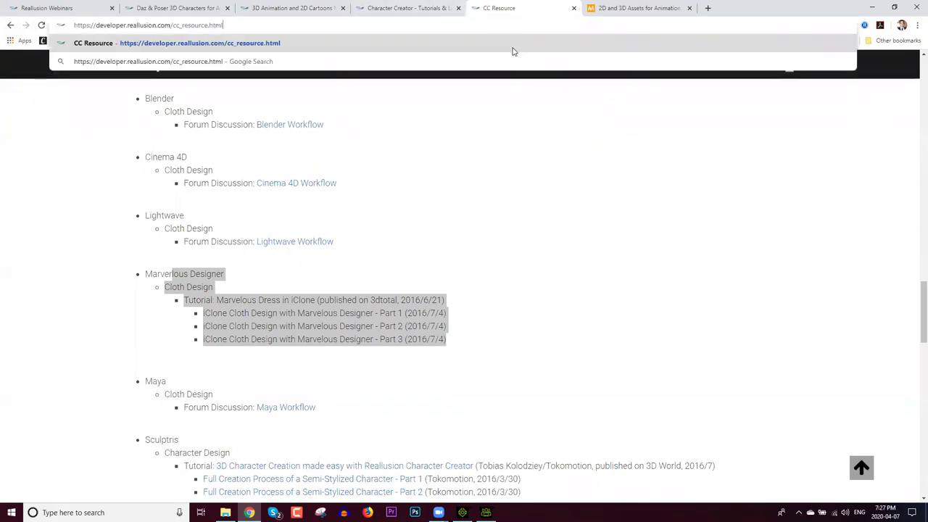
{"action": "key", "text": "alt+Tab"}
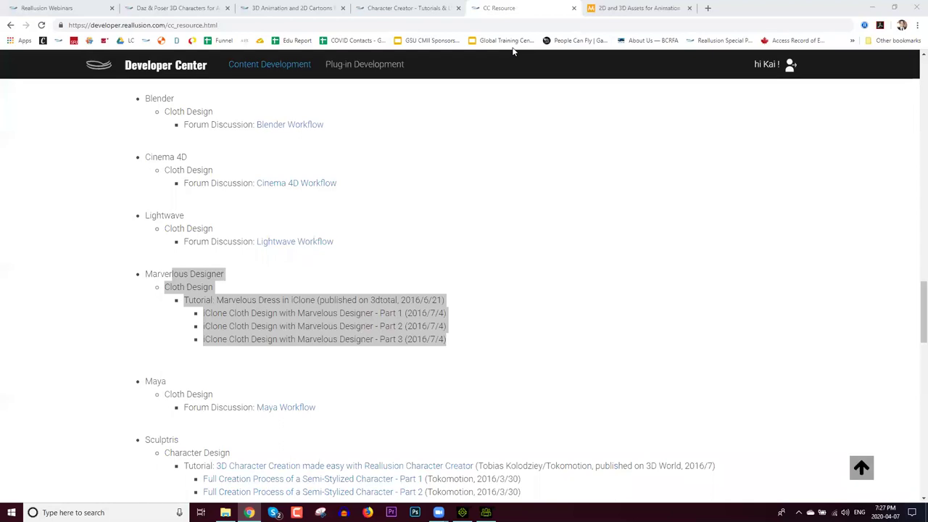
{"action": "left_click", "coordinate": [435, 264]}
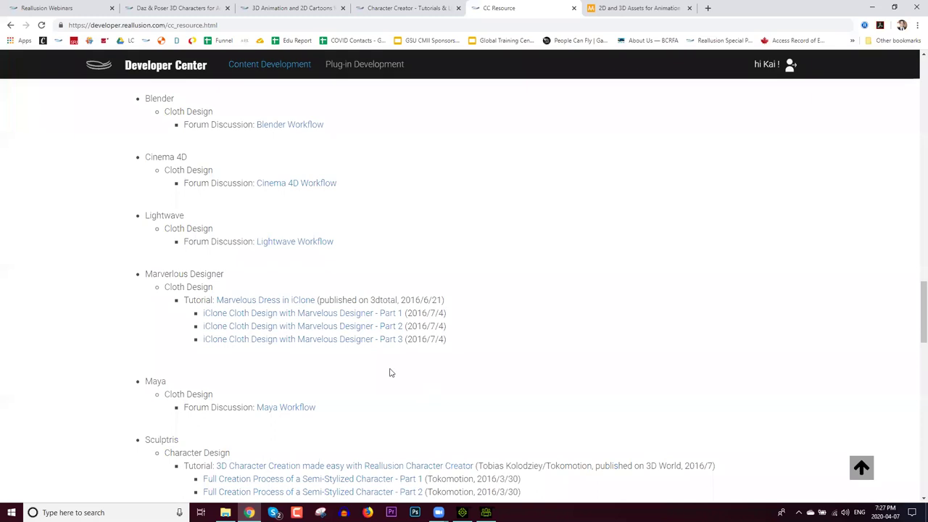
Step: Examine the remaining third-party tutorials for Sculptris, ZBrush, Indigo rendering, Unity and Unreal on the resource page
{"action": "scroll", "coordinate": [586, 224], "scroll_direction": "down", "scroll_amount": 3}
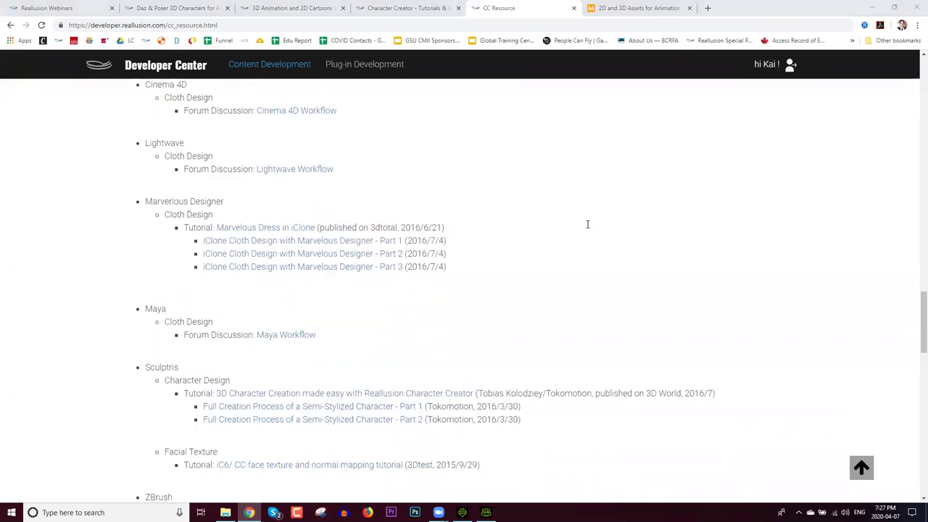
{"action": "scroll", "coordinate": [556, 263], "scroll_direction": "down", "scroll_amount": 3}
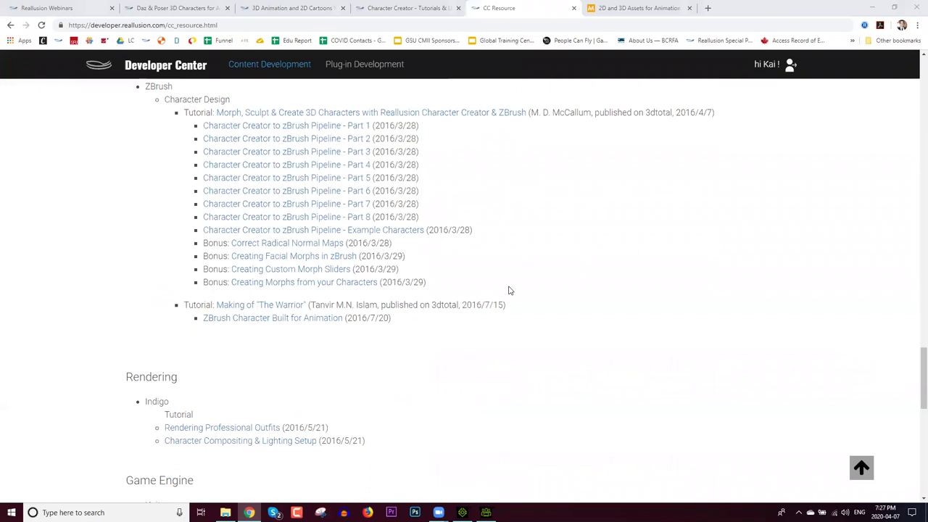
{"action": "scroll", "coordinate": [497, 306], "scroll_direction": "down", "scroll_amount": 2}
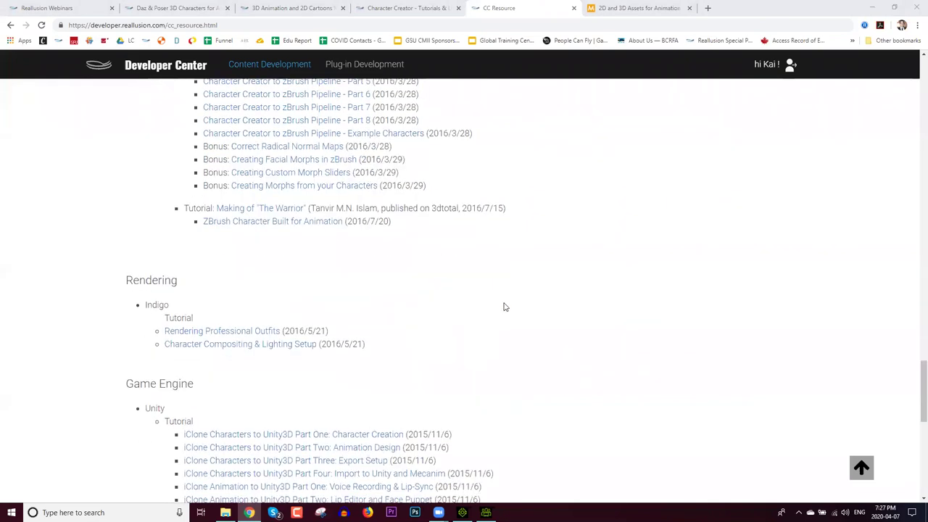
{"action": "scroll", "coordinate": [505, 306], "scroll_direction": "down", "scroll_amount": 3}
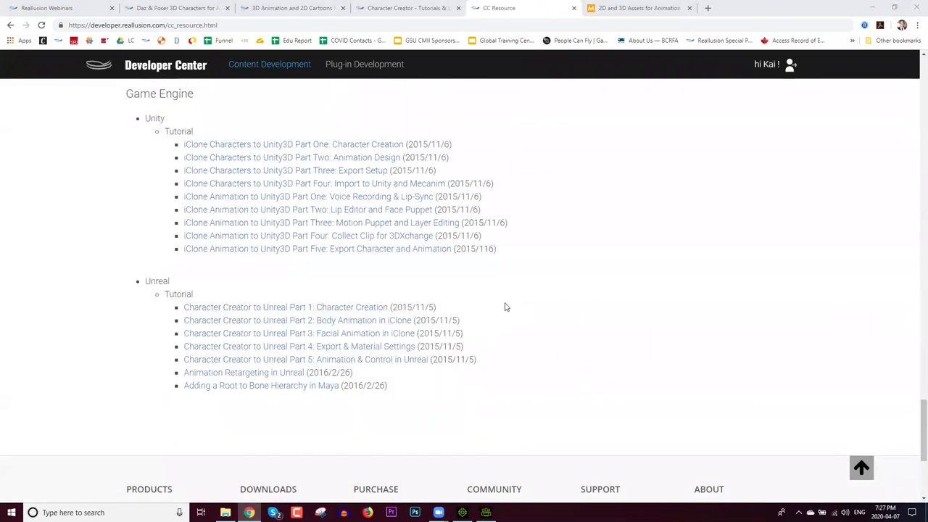
{"action": "scroll", "coordinate": [506, 307], "scroll_direction": "up", "scroll_amount": 4}
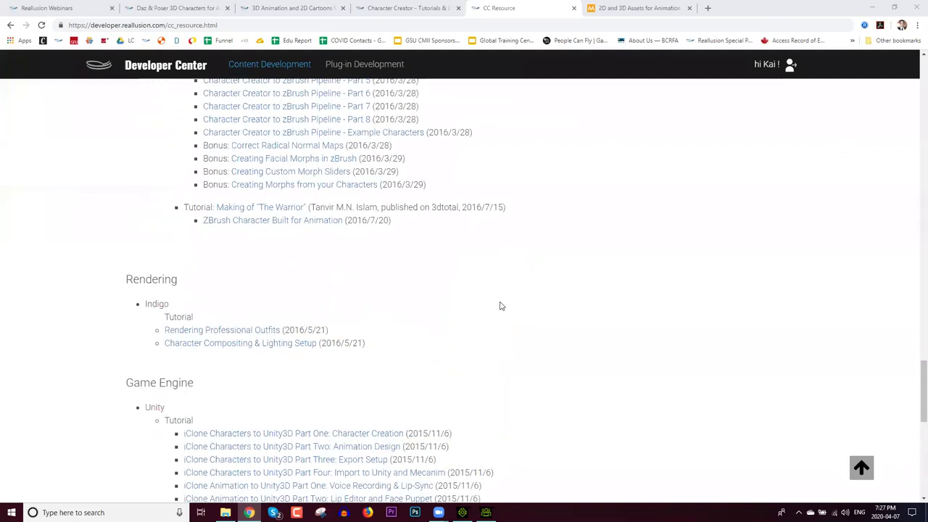
{"action": "scroll", "coordinate": [914, 144], "scroll_direction": "up", "scroll_amount": 6}
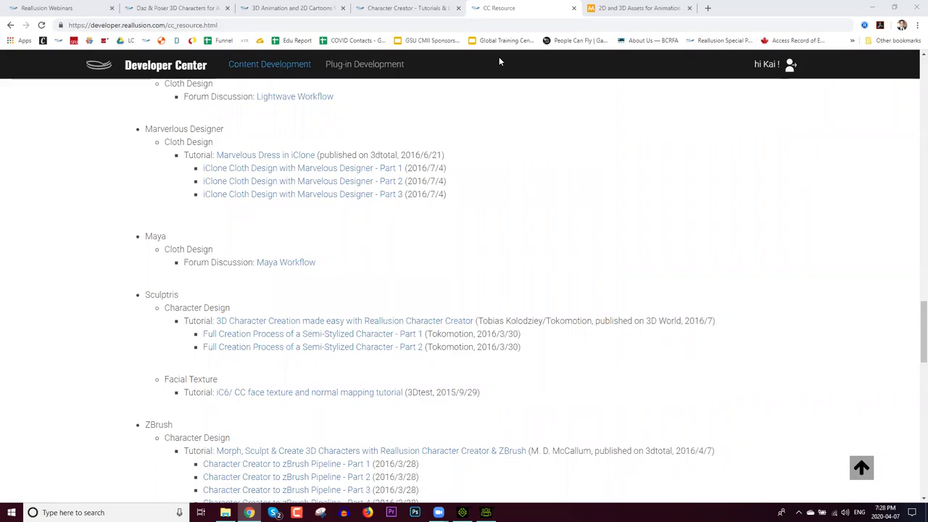
{"action": "key", "text": "alt+q"}
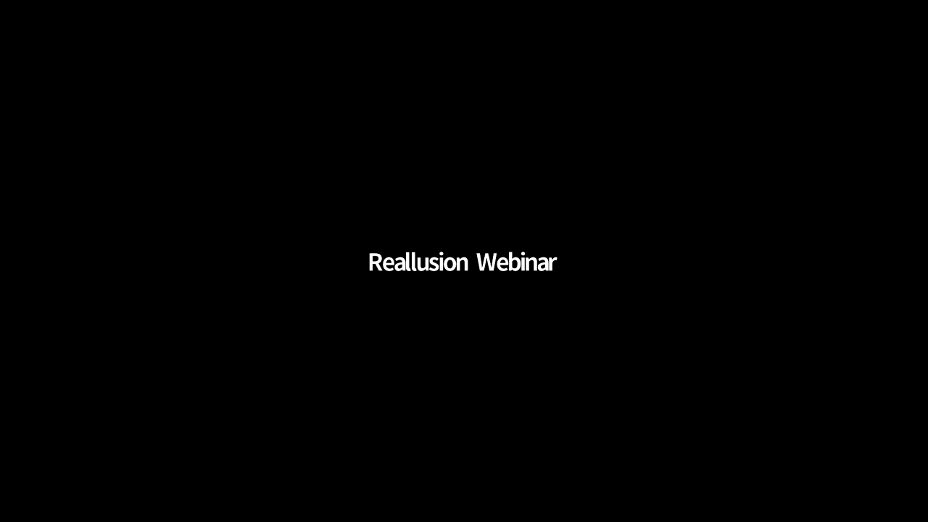